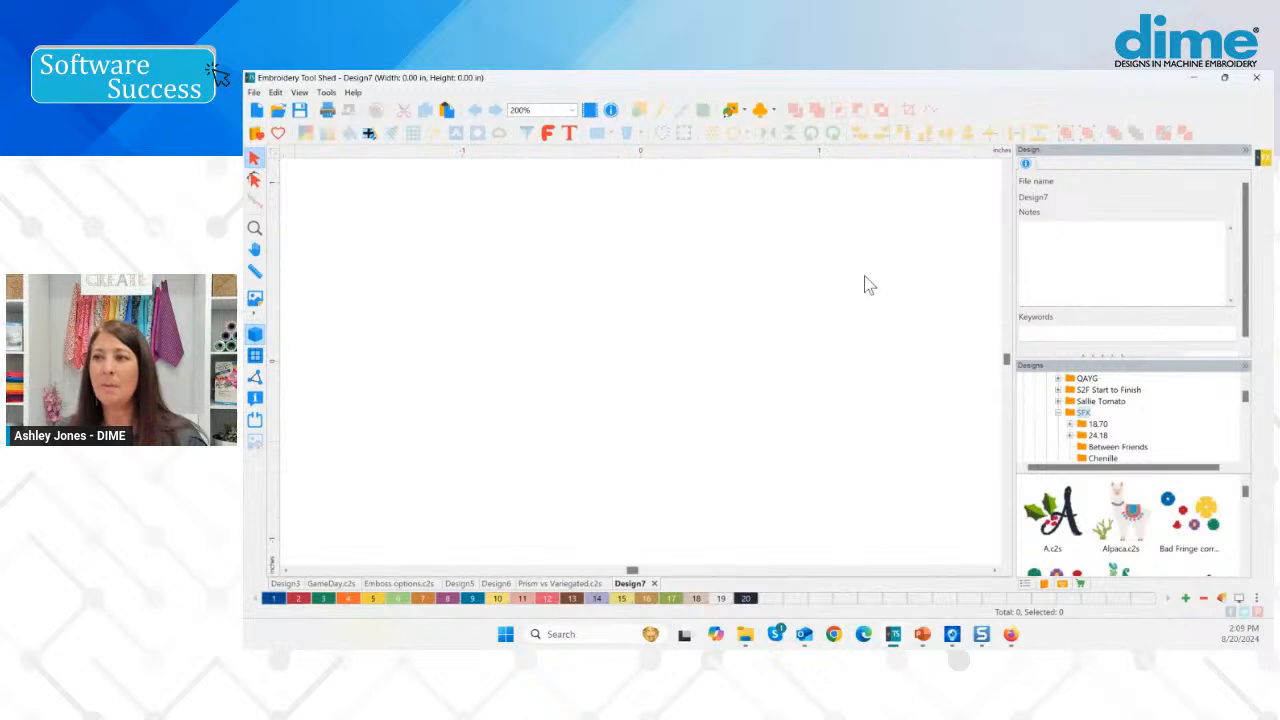
Show the Purchases add-on list and scroll to the Embroidery Special Effects add-on.
click(1064, 585)
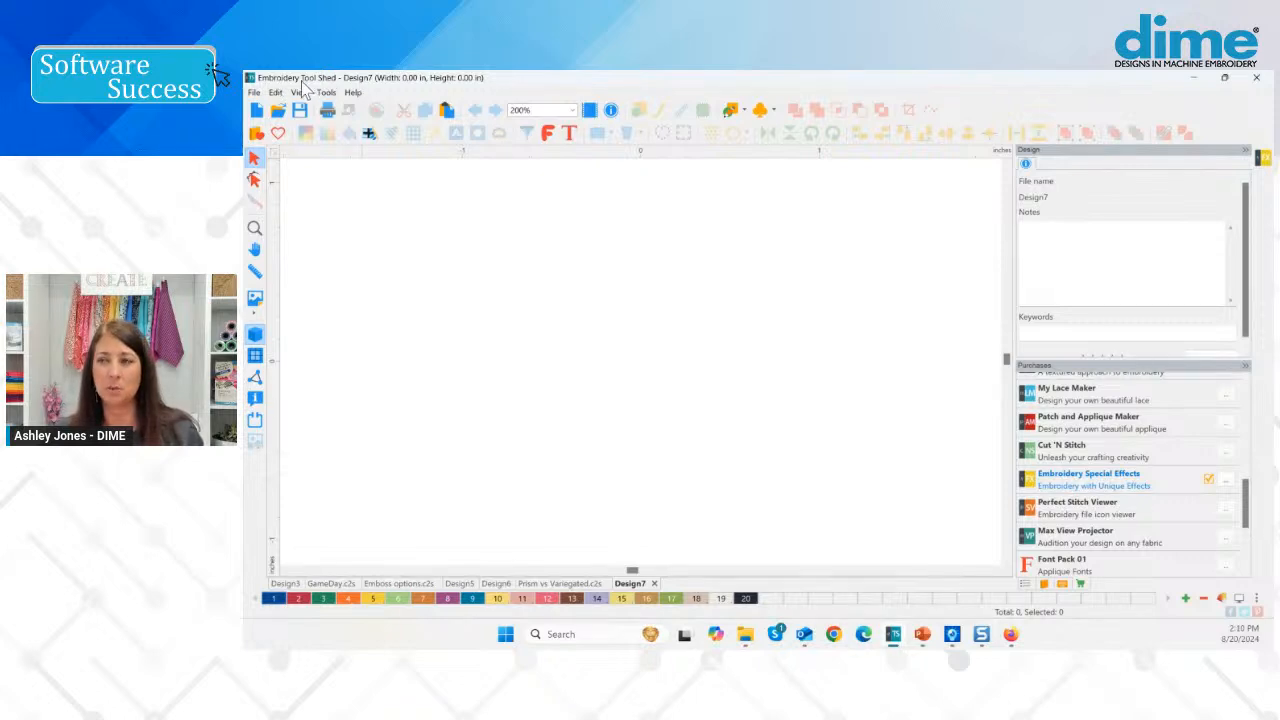
drag(1245, 500, 1236, 396)
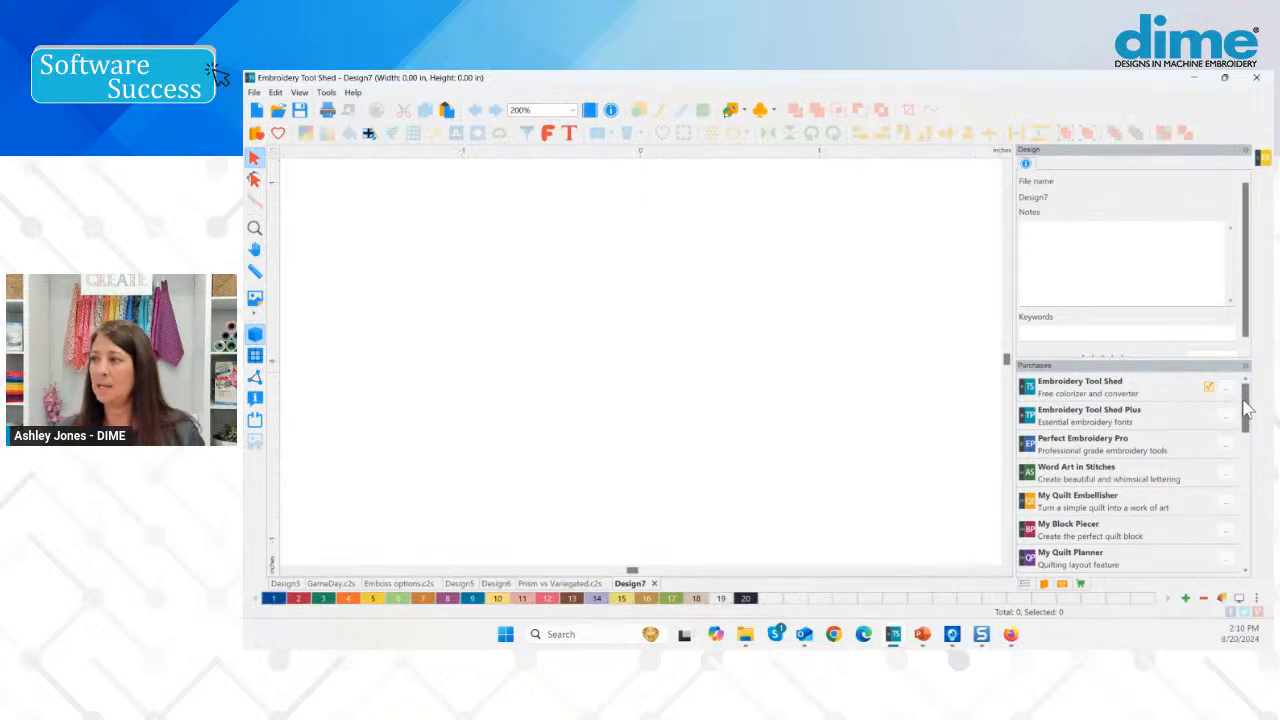
drag(1245, 415, 1247, 475)
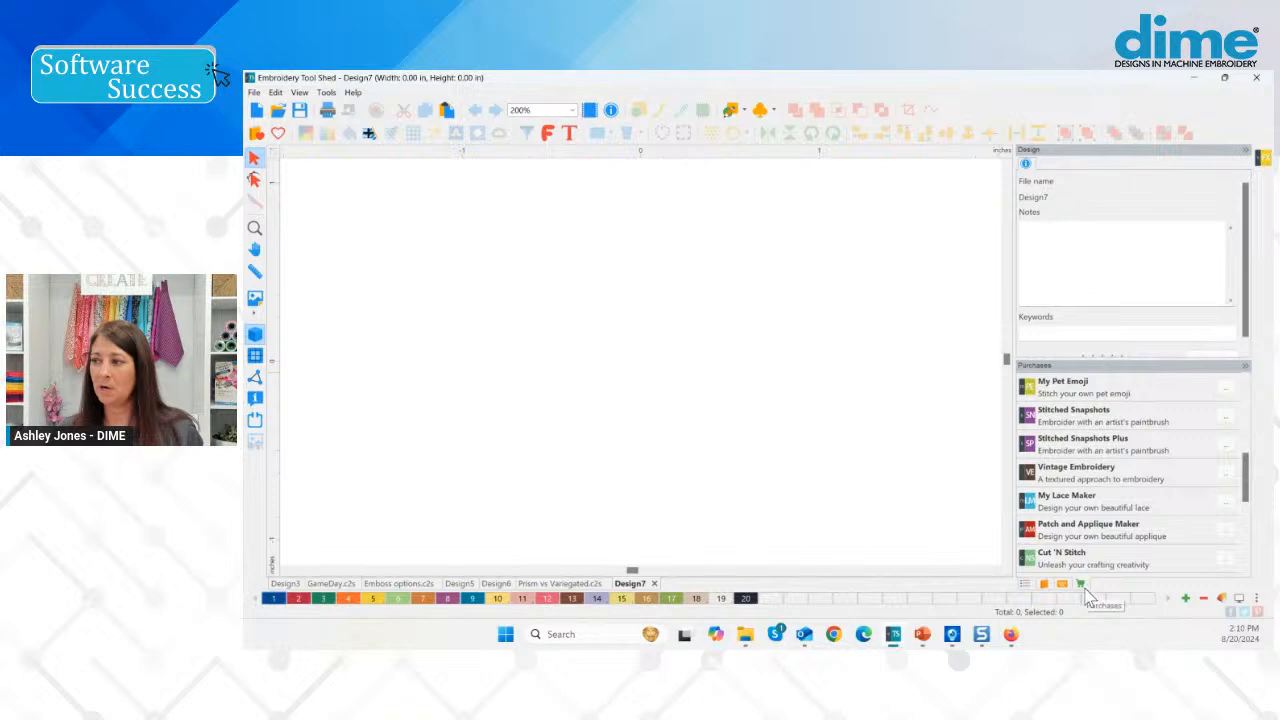
drag(1248, 477, 1249, 512)
click(1062, 452)
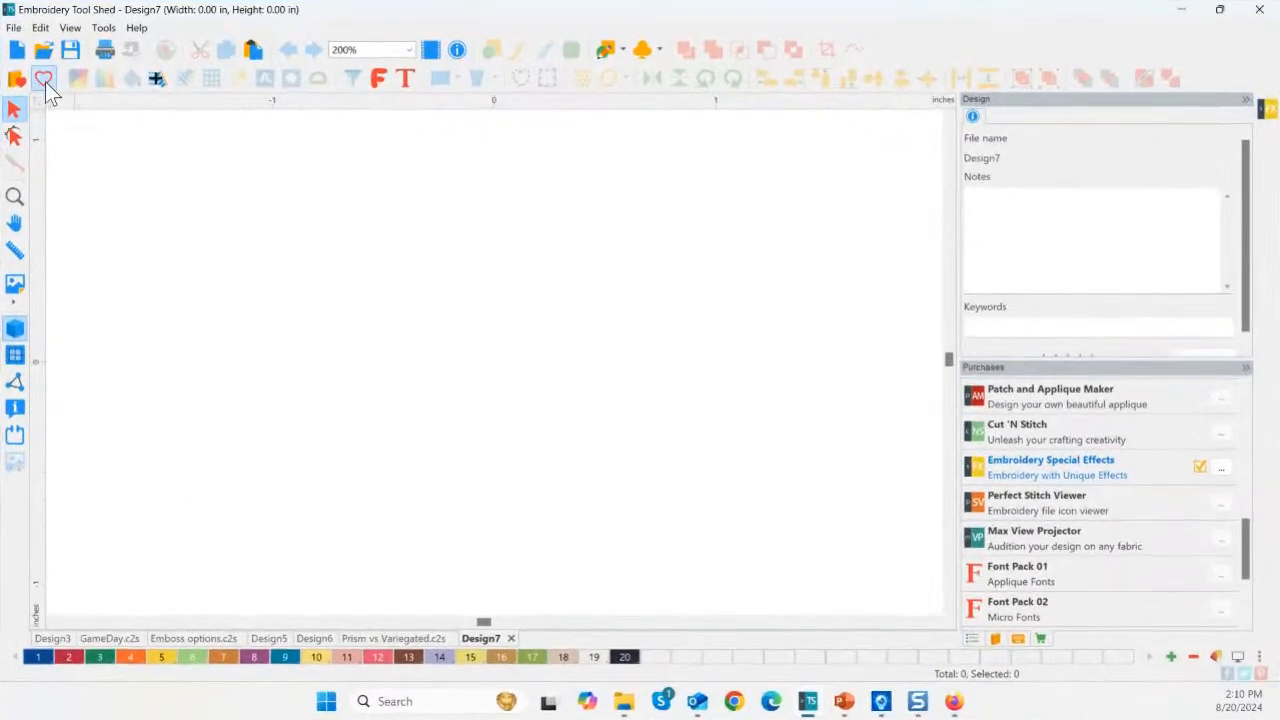
Insert the Heart shape from the Frames catalog's Shapes category onto the canvas.
click(45, 81)
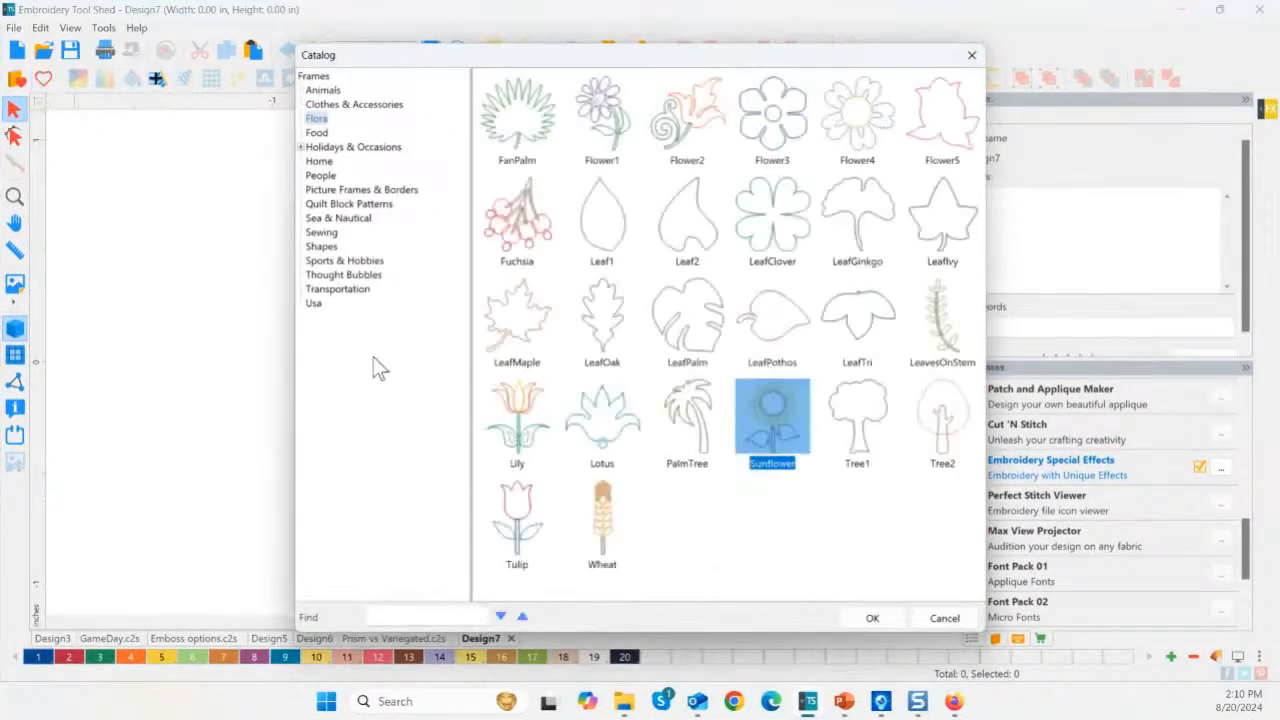
click(345, 289)
click(320, 246)
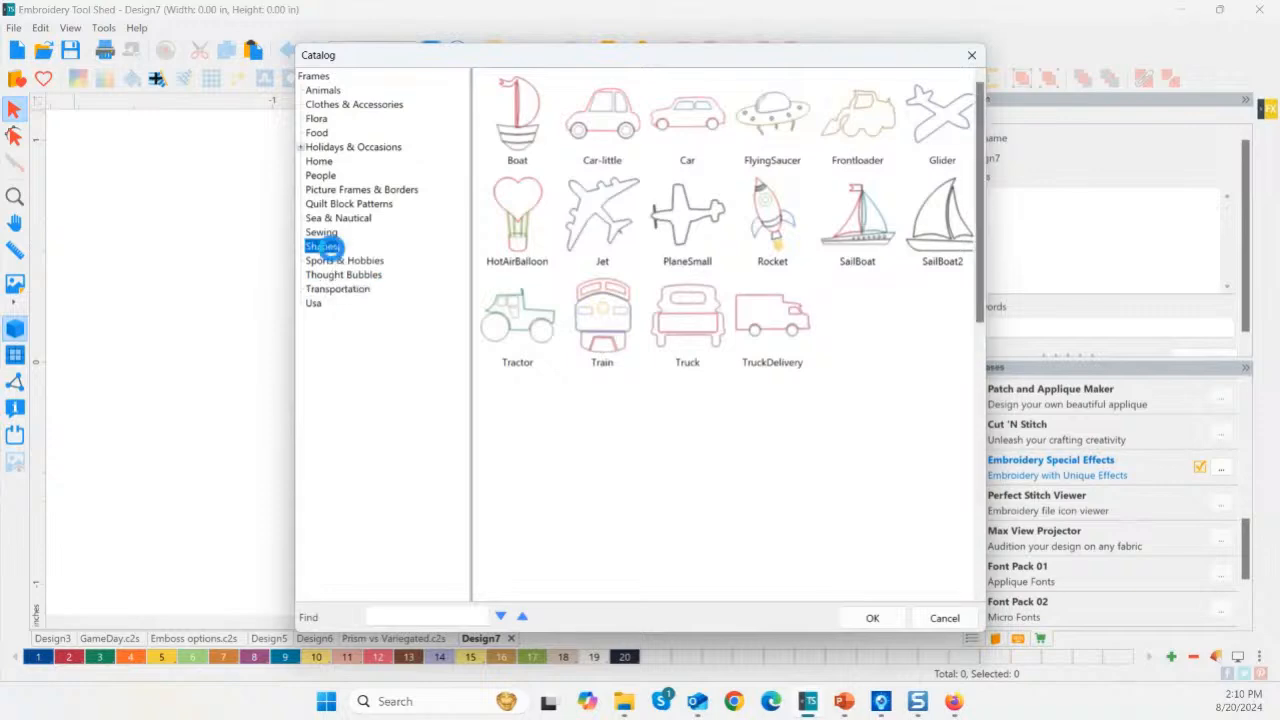
double_click(525, 505)
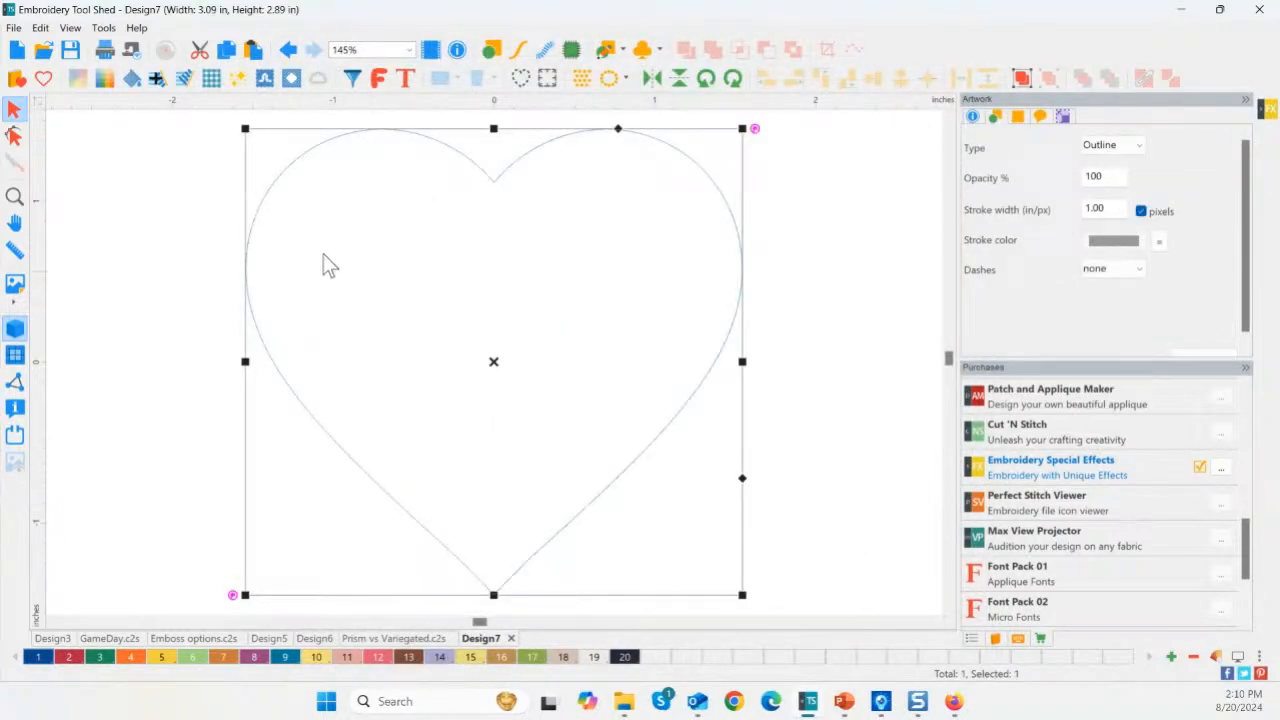
Repeat the heart 3 across and 2 down with 1.00 in spacing.
click(582, 78)
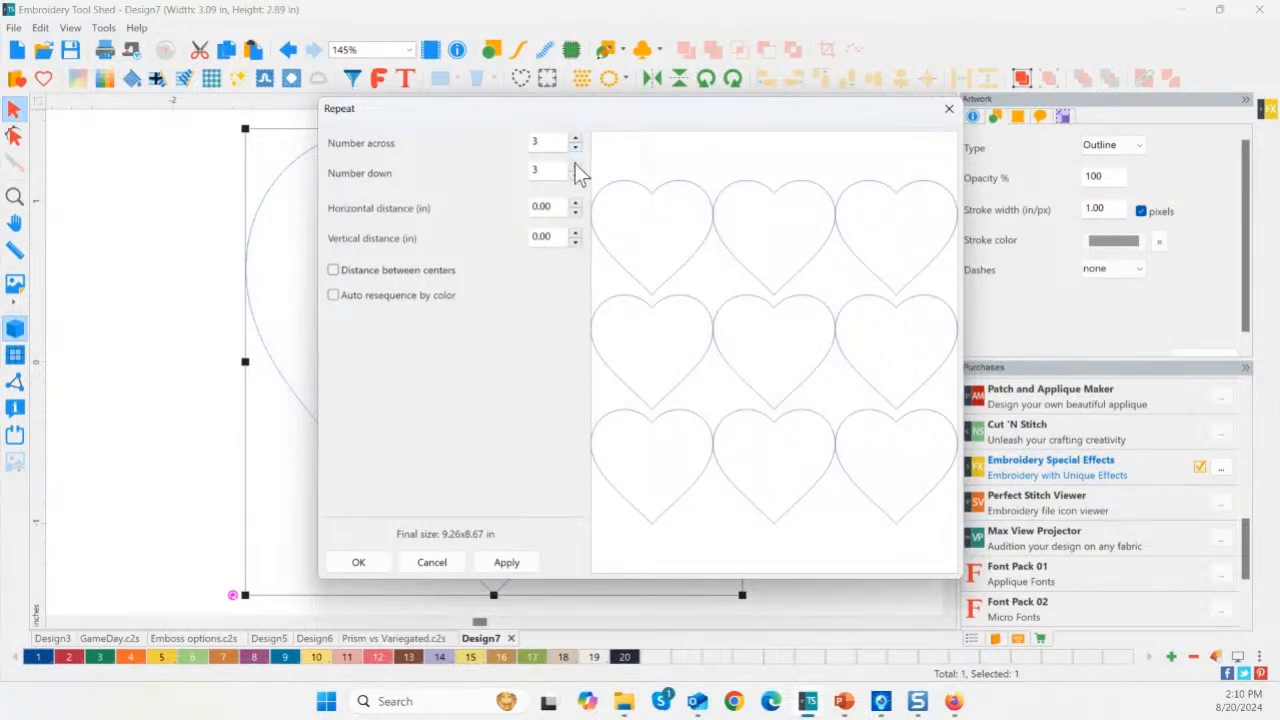
click(575, 165)
click(575, 148)
click(576, 175)
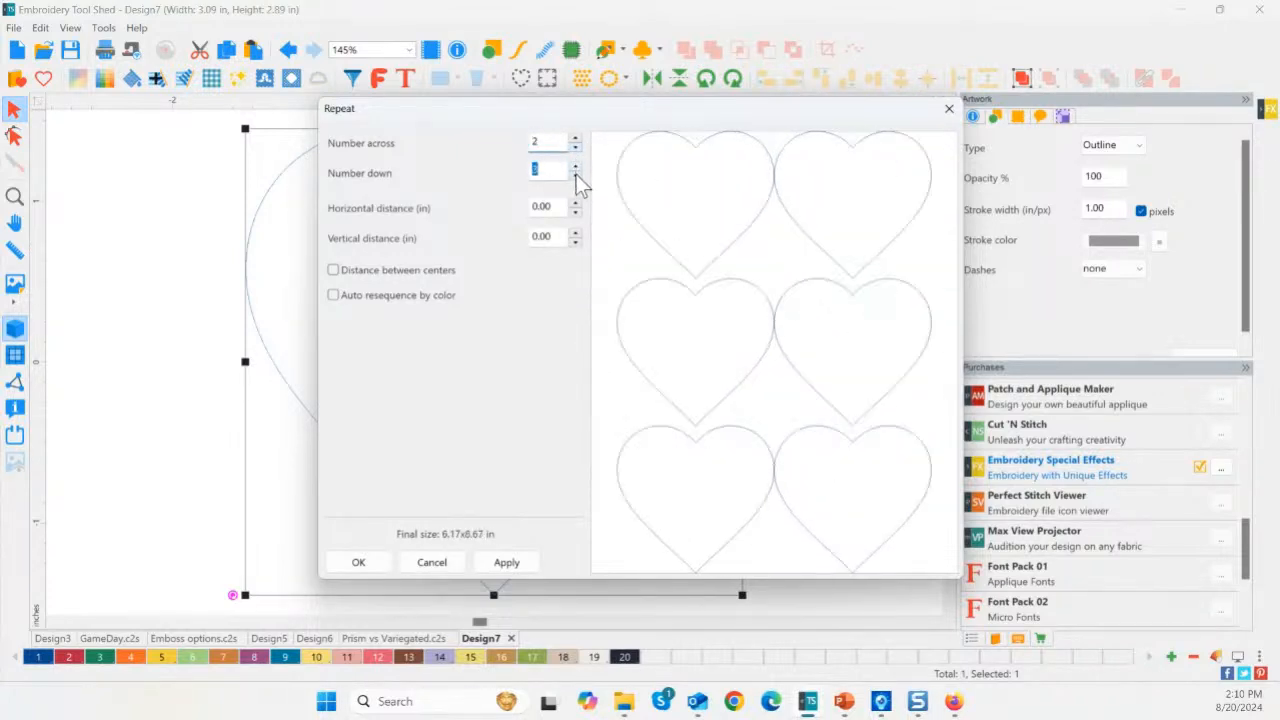
click(576, 175)
click(576, 138)
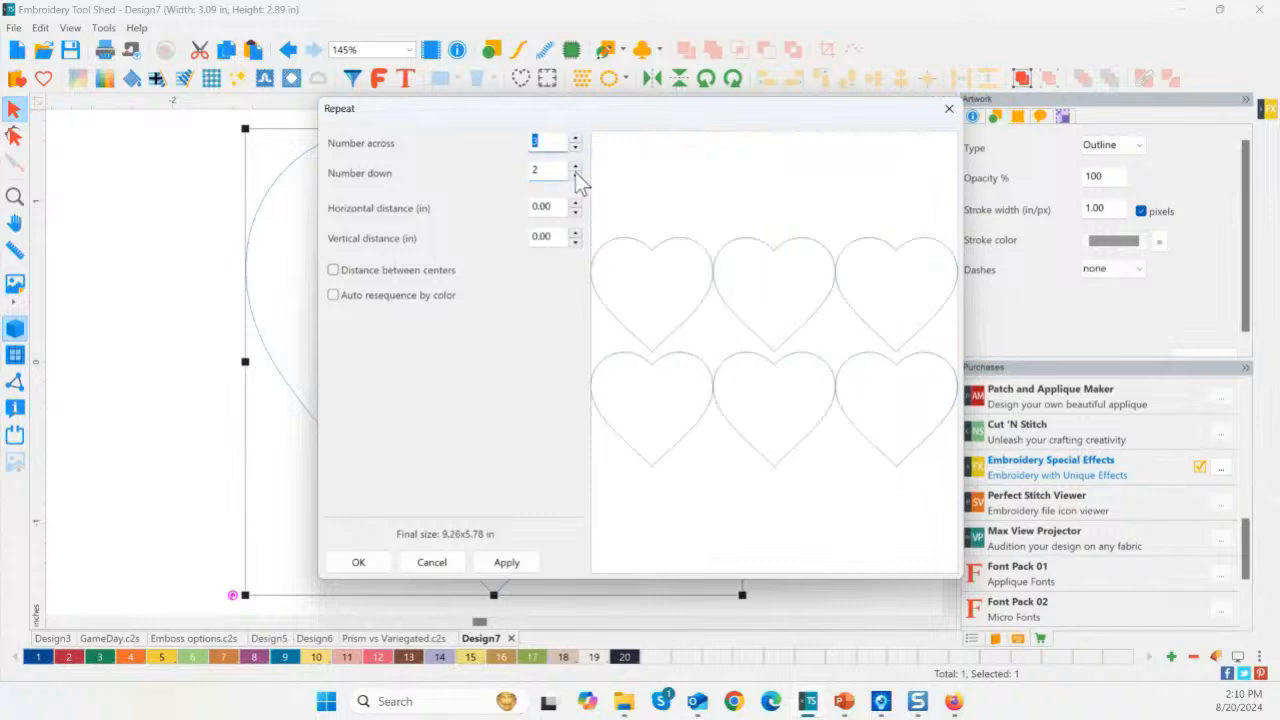
click(558, 208)
text(1)
key(Tab)
key(Tab)
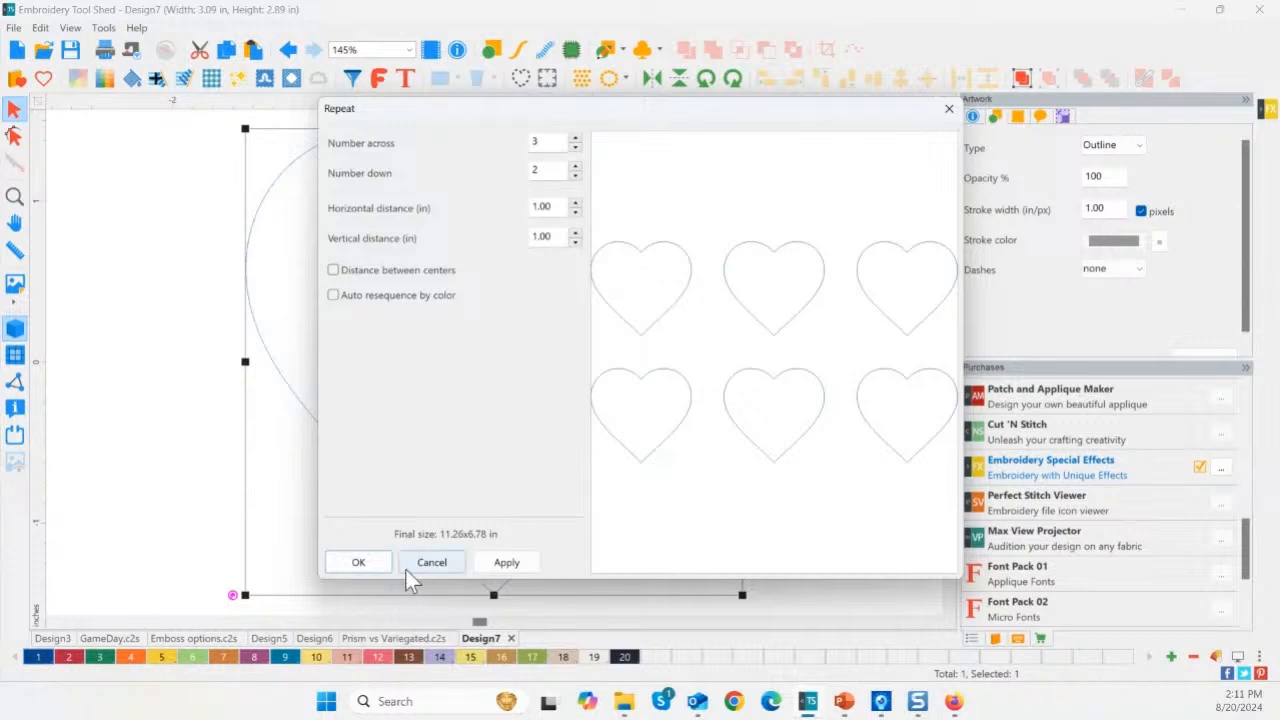
click(369, 572)
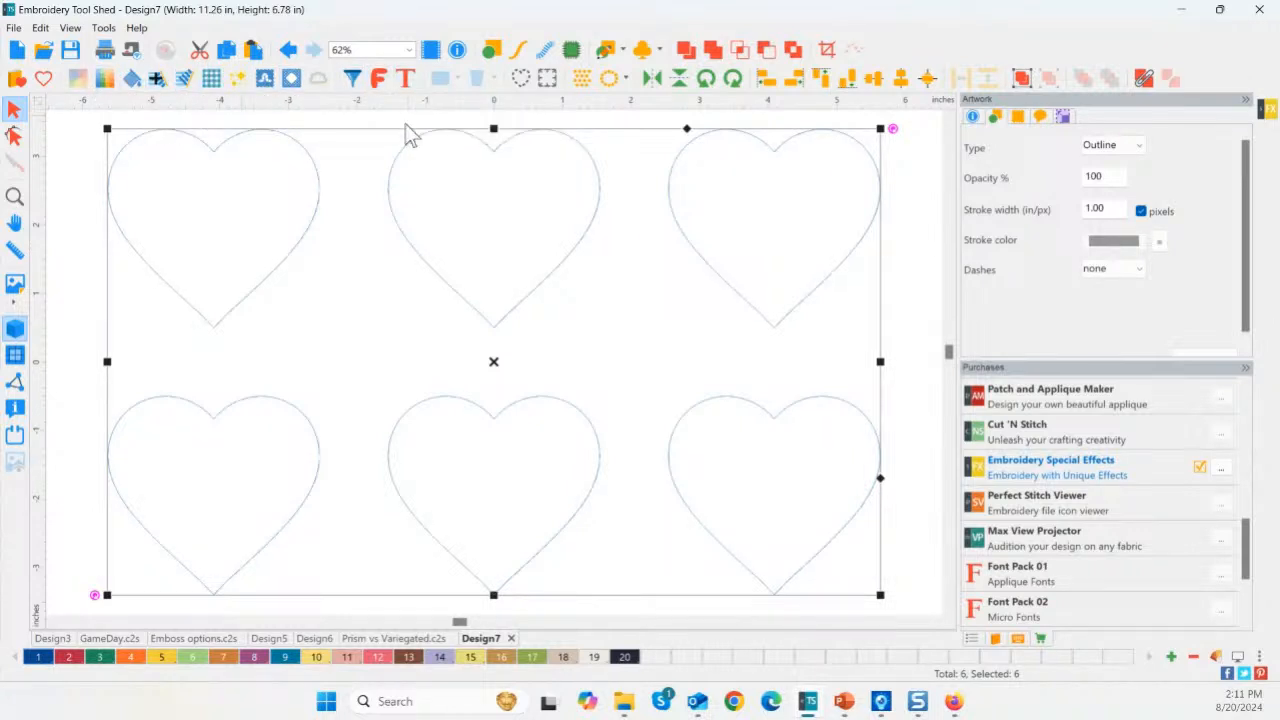
Select the top-left heart and display the Sequence list of all six heart outlines.
click(258, 314)
click(256, 289)
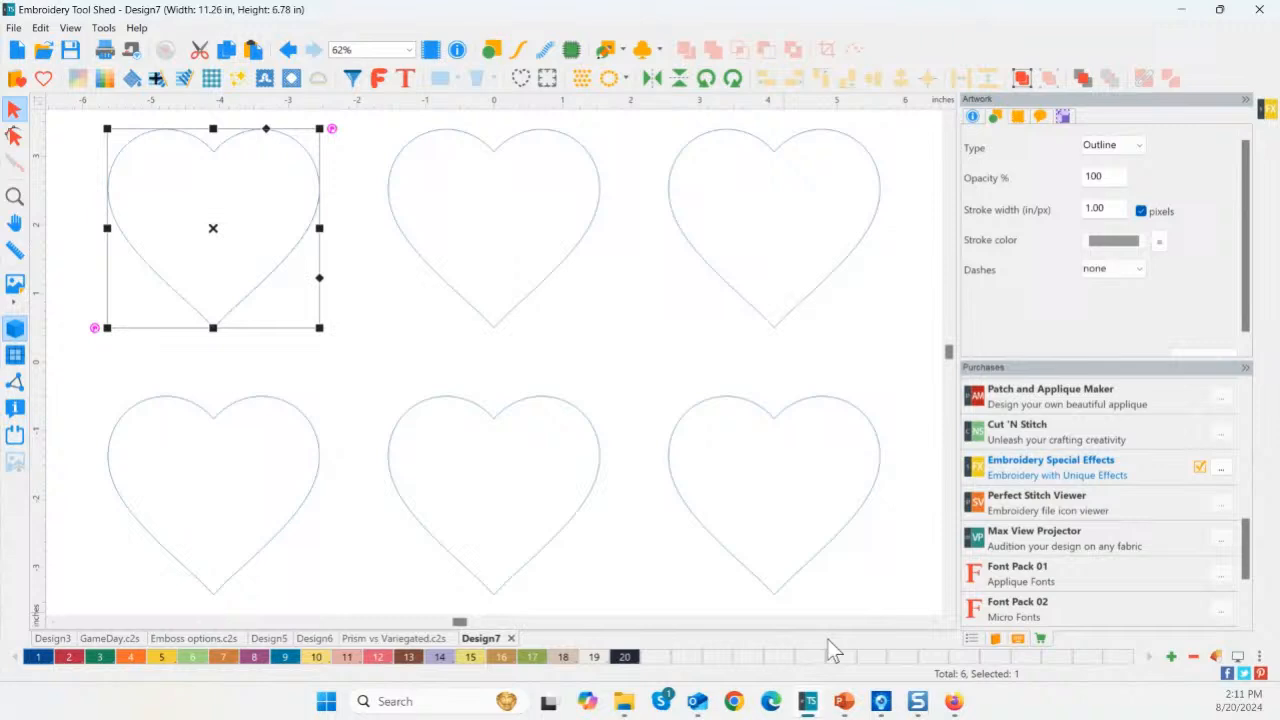
click(972, 639)
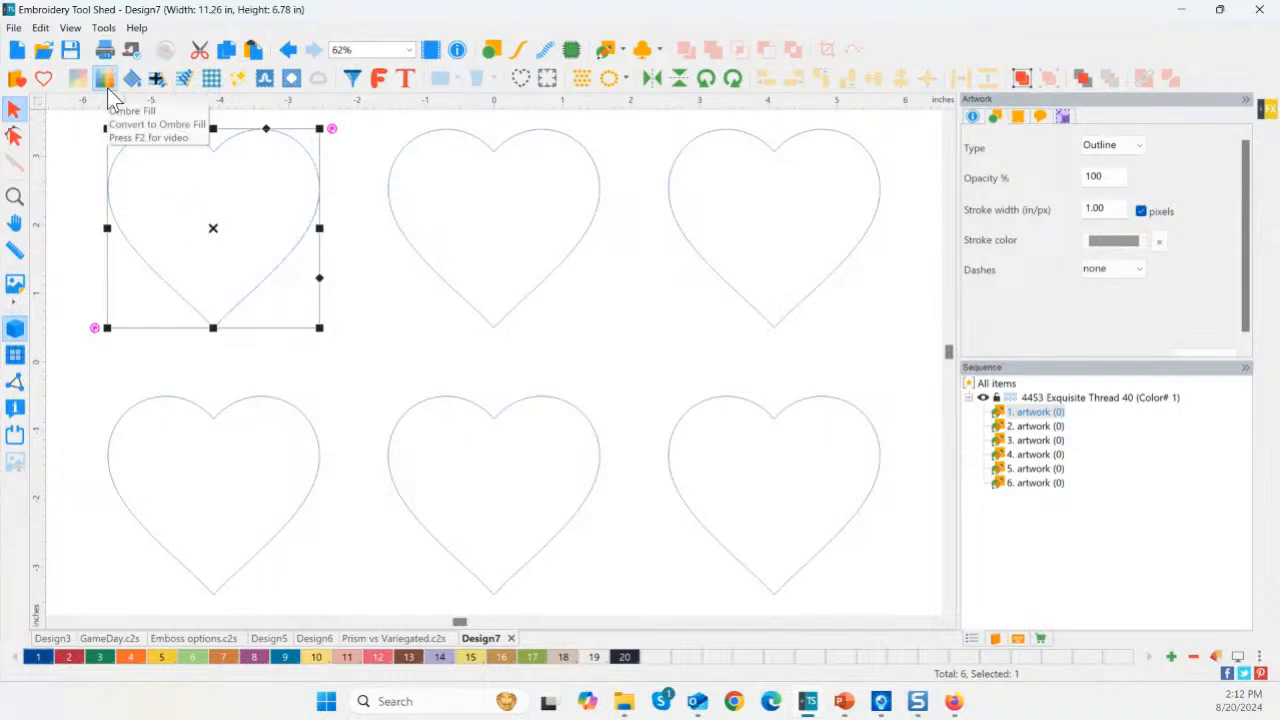
Give the top-left heart a blue-to-red Ombre Fill.
click(109, 87)
click(129, 200)
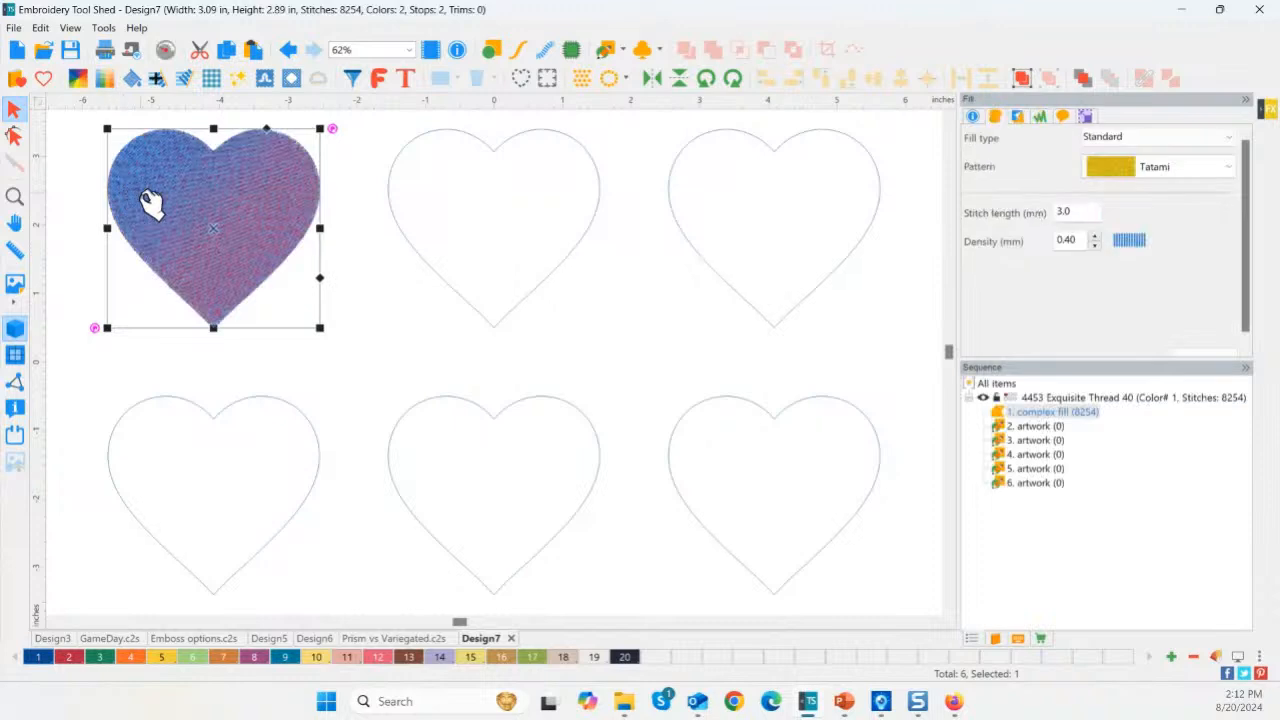
click(306, 330)
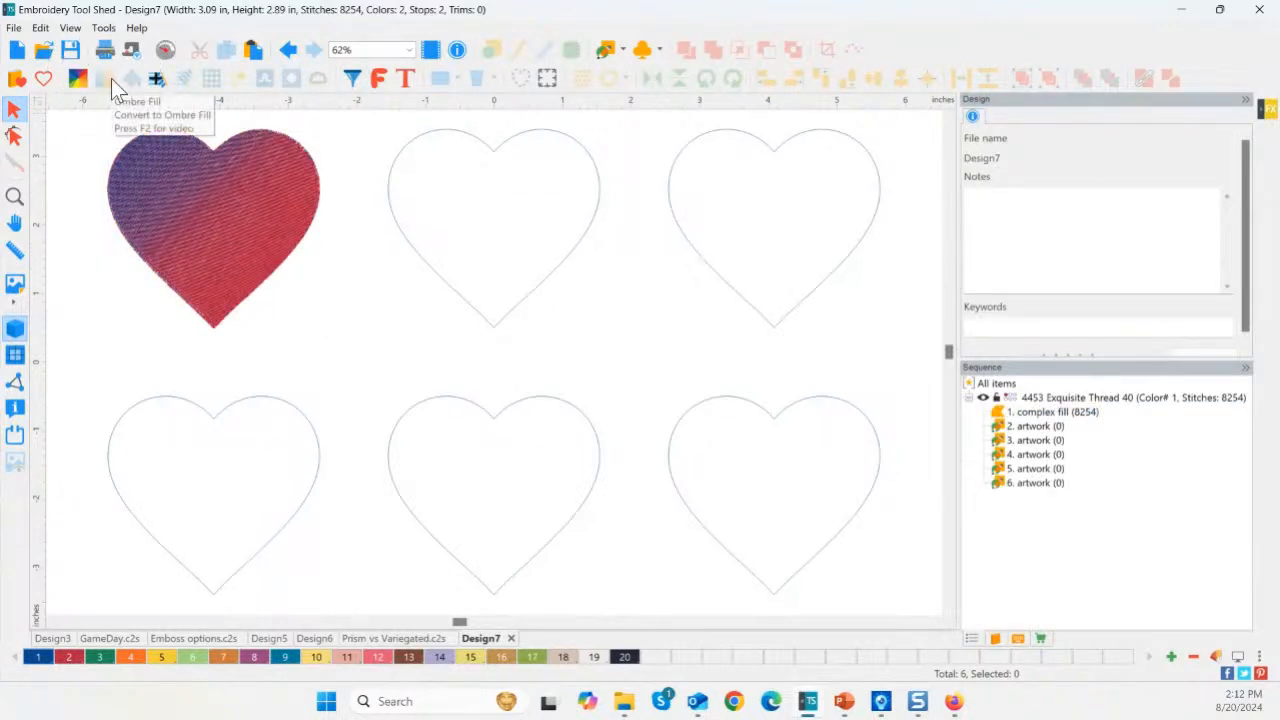
Fill the top-middle heart with solid blue textured stitches and zoom in to inspect it.
click(420, 142)
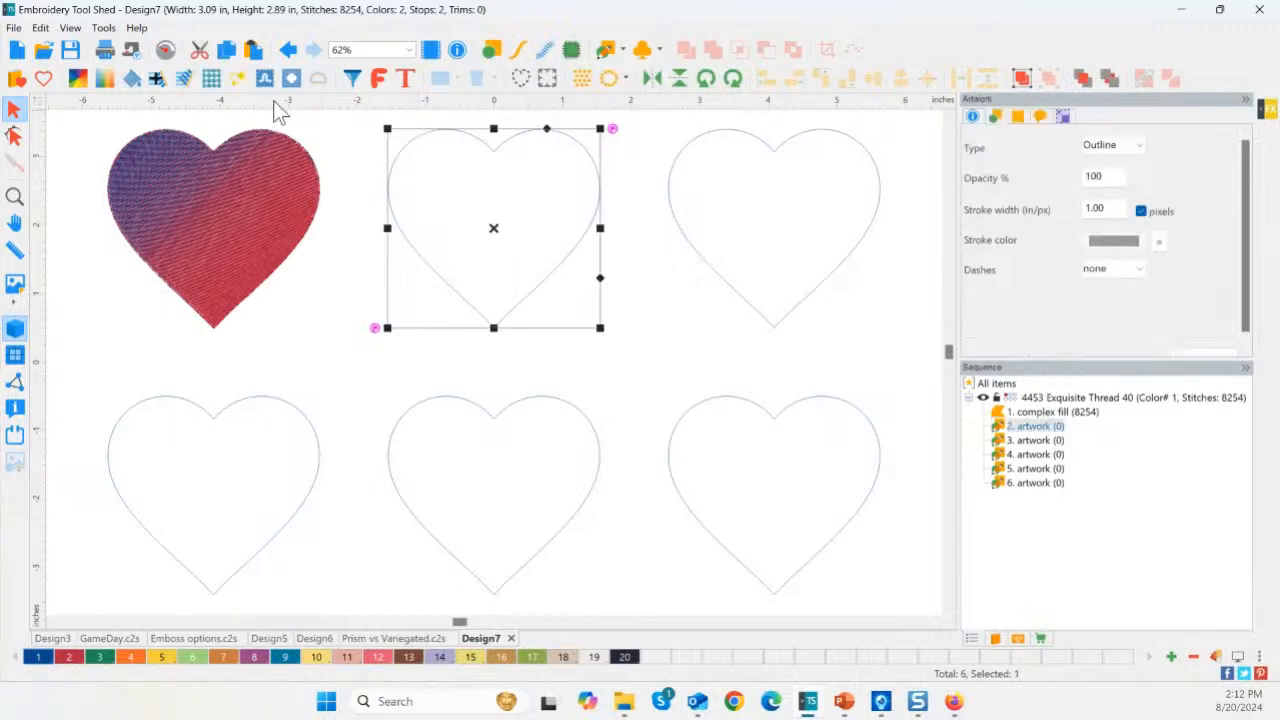
click(141, 82)
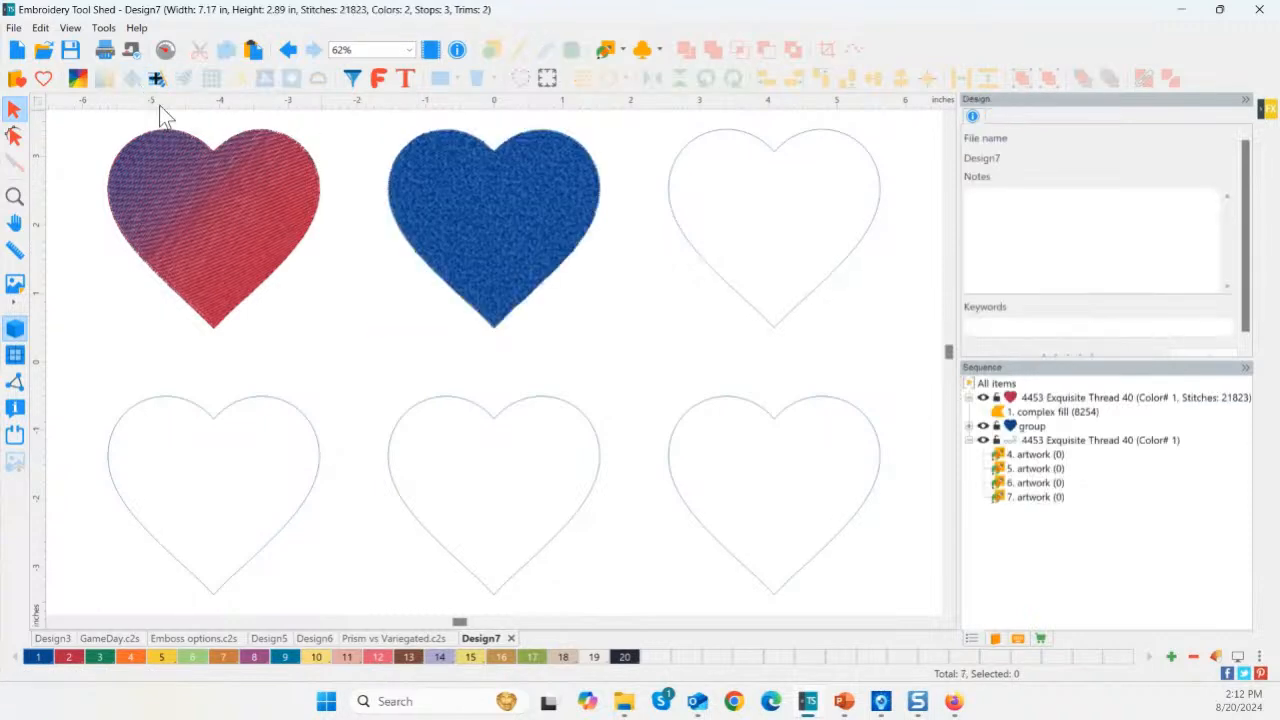
click(491, 250)
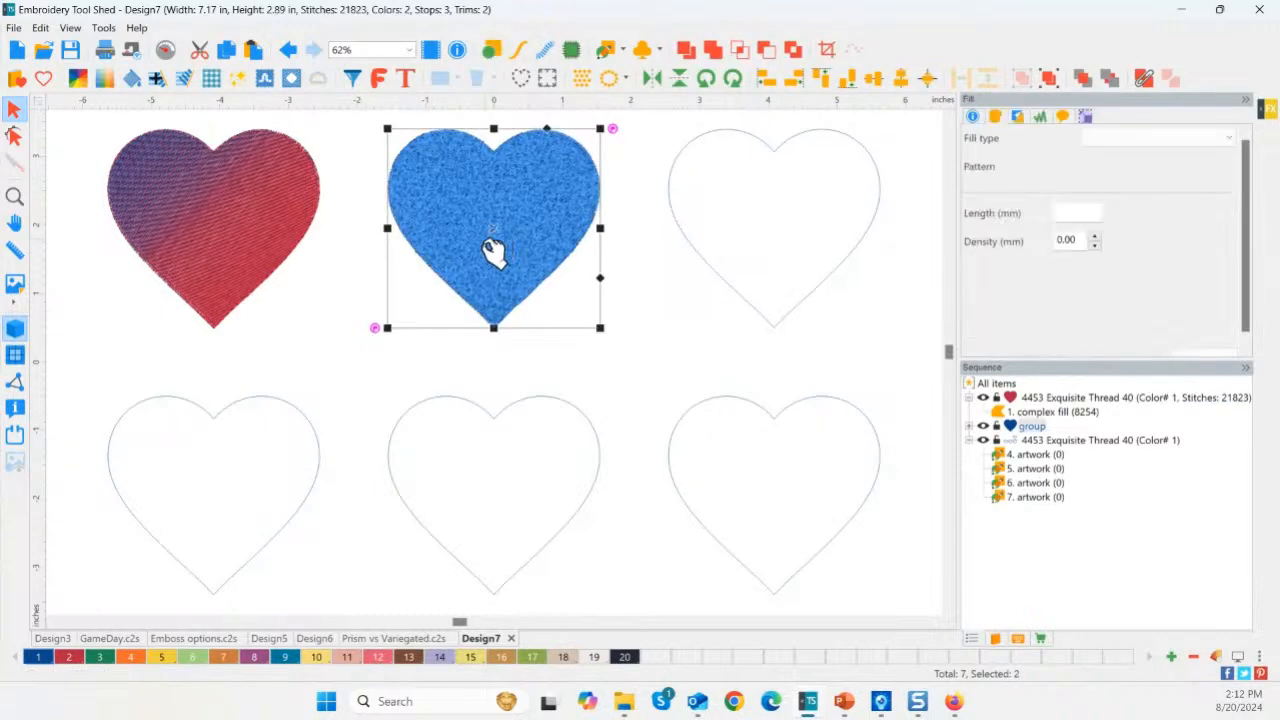
click(307, 294)
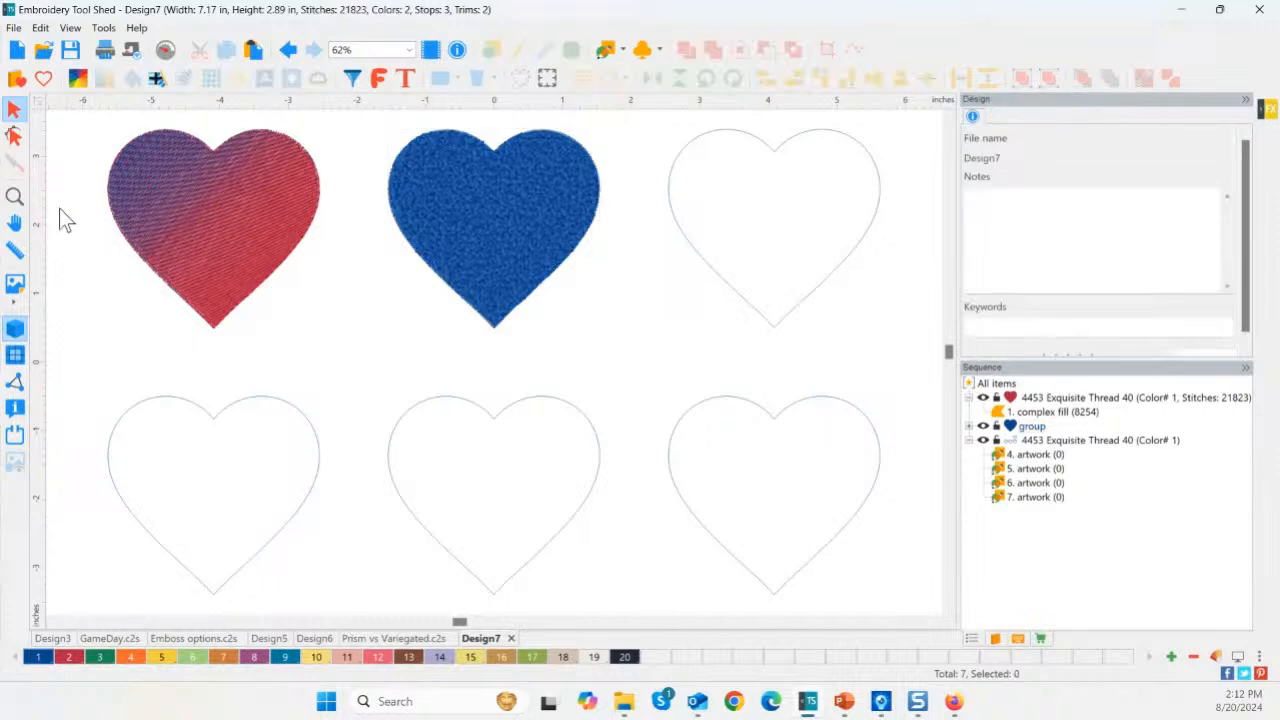
click(18, 197)
drag(362, 117, 618, 338)
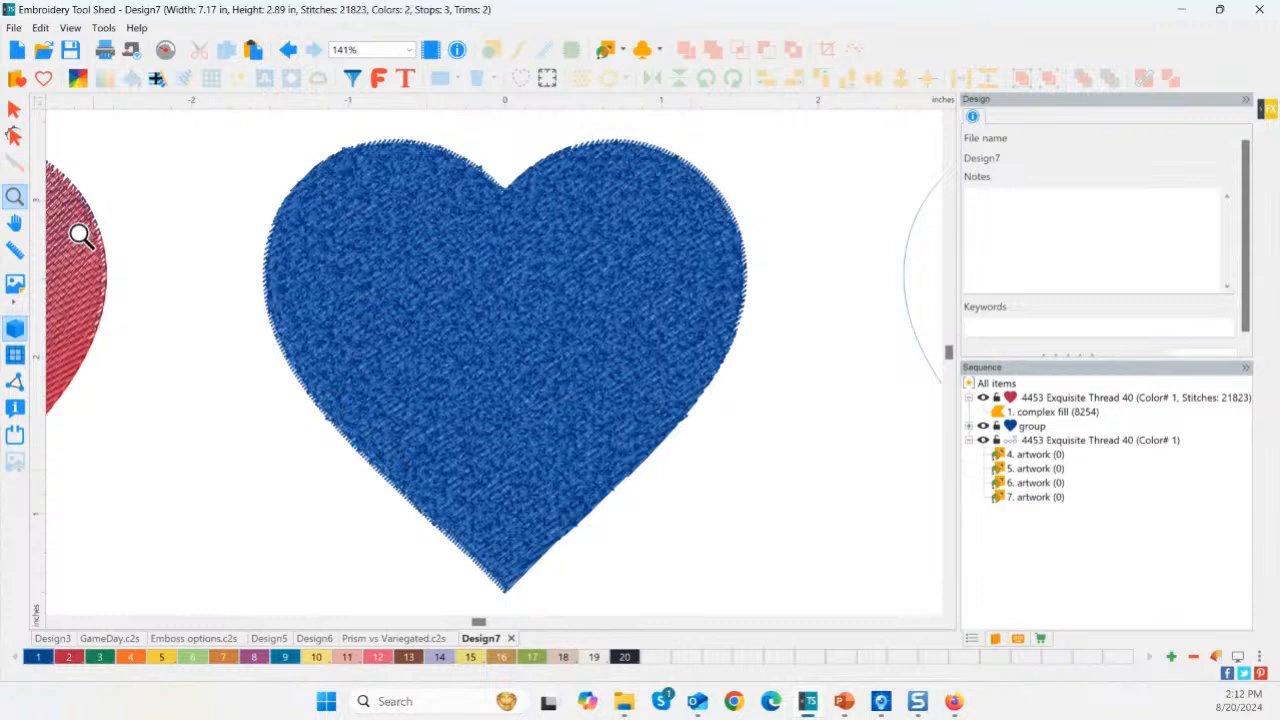
double_click(18, 200)
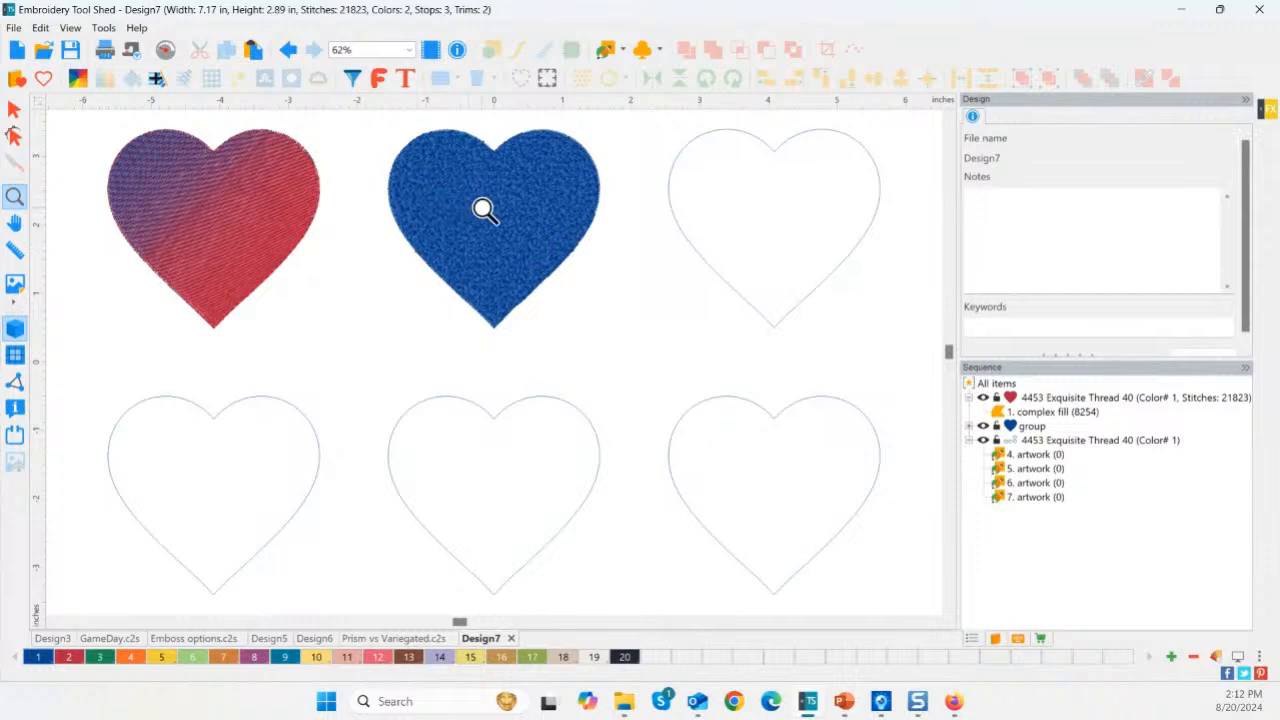
Give the top-right heart a teal Fan5 fringe border of Stroke type.
click(14, 109)
click(707, 270)
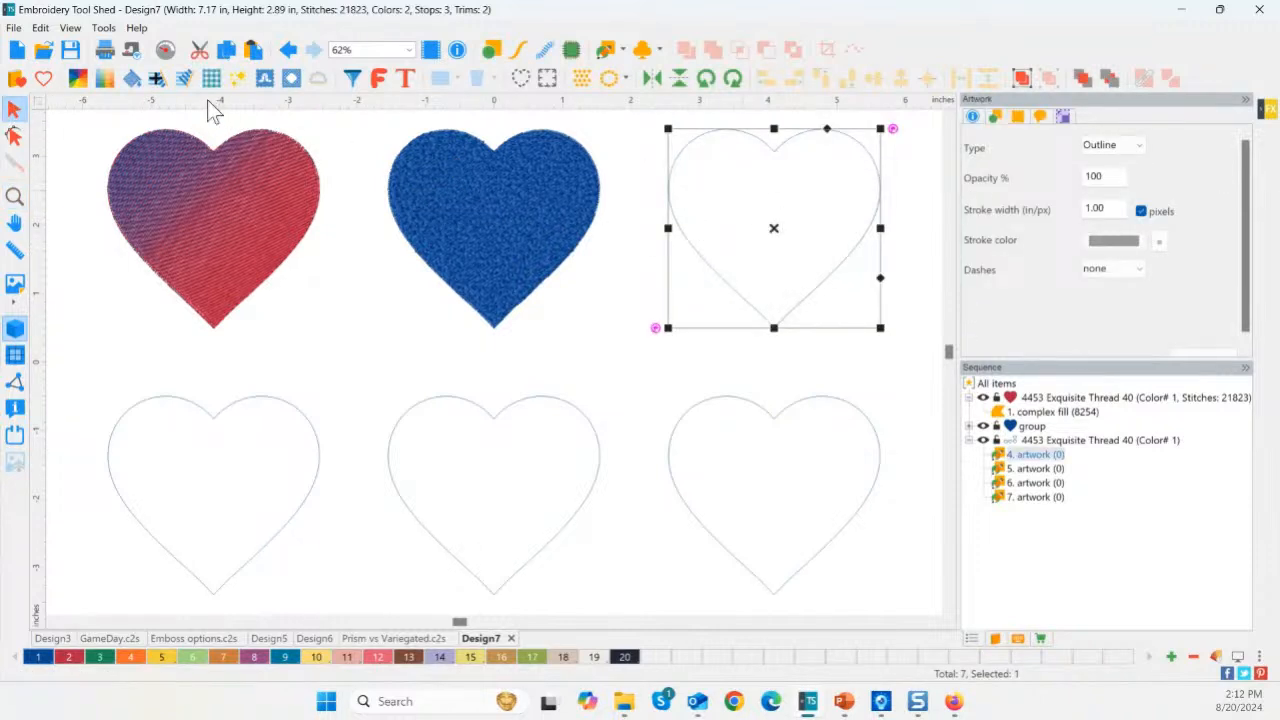
click(189, 82)
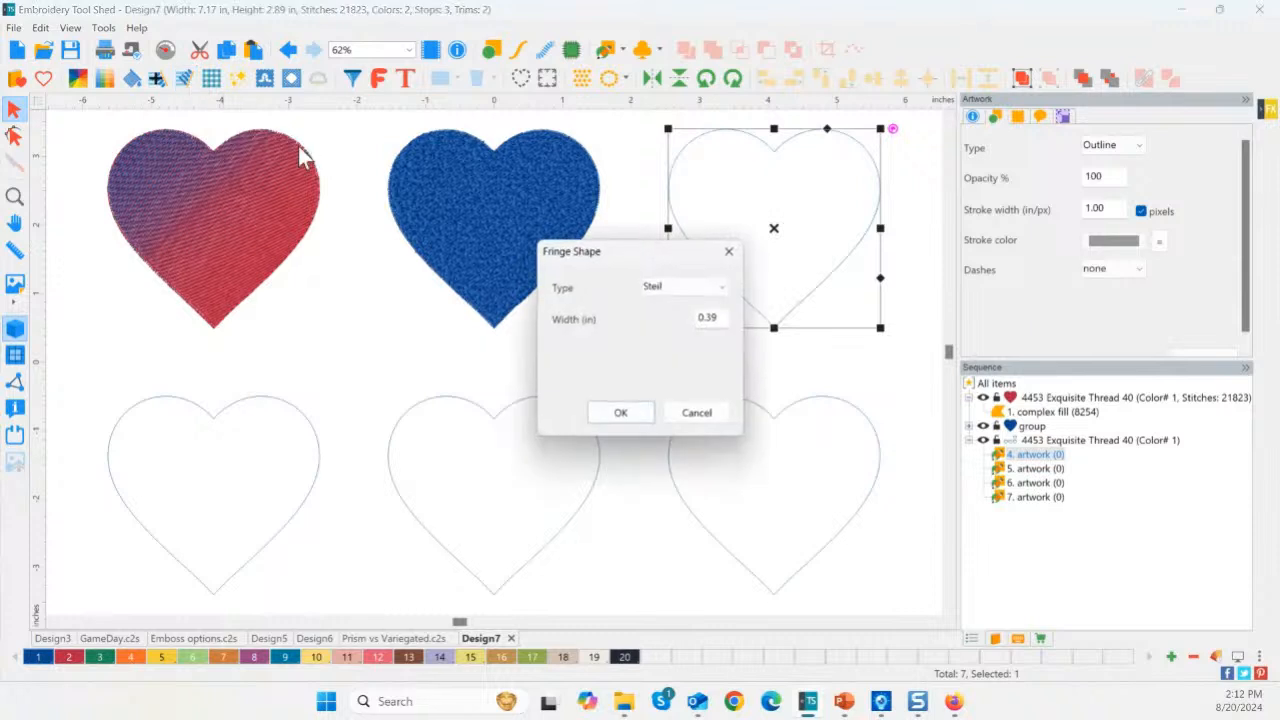
click(702, 288)
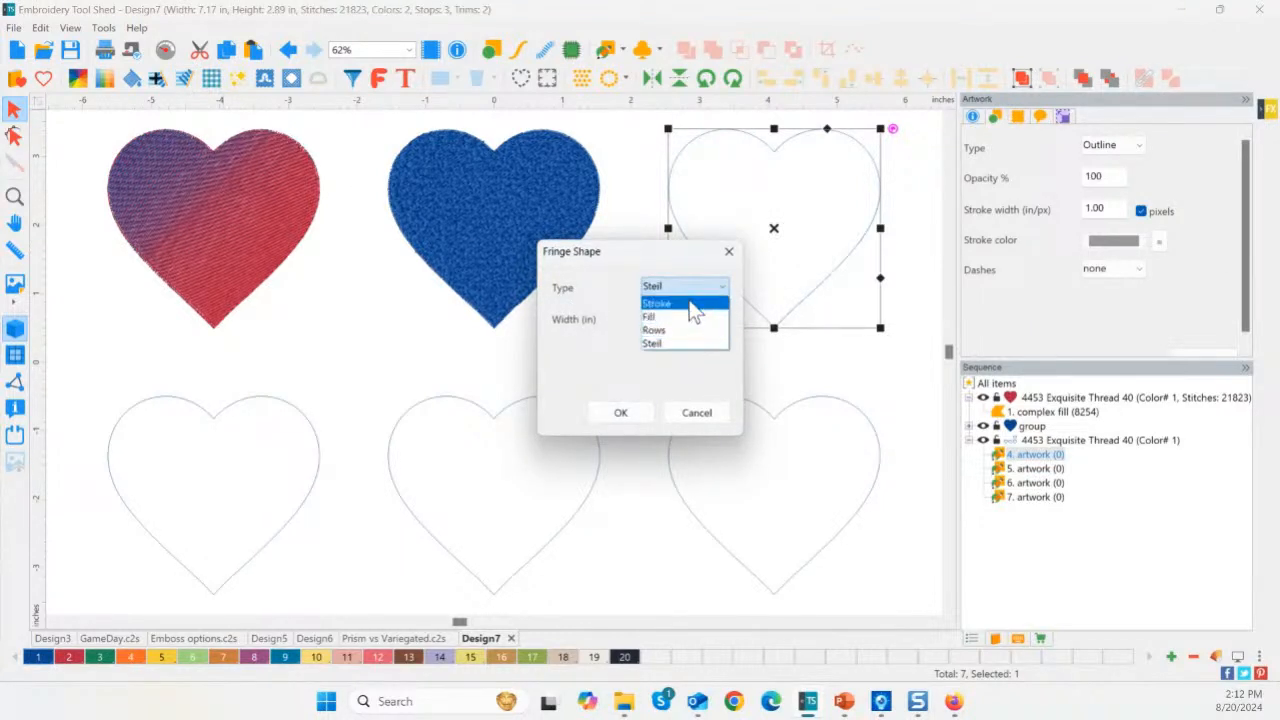
click(695, 311)
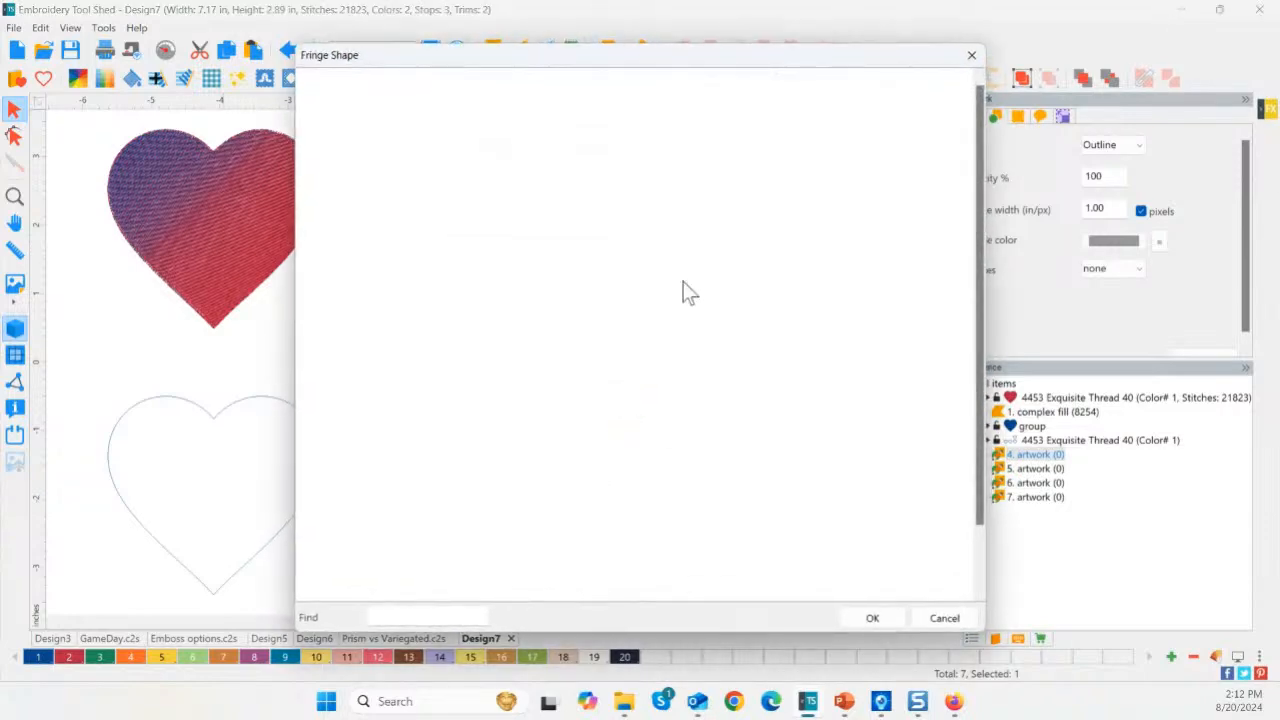
double_click(749, 129)
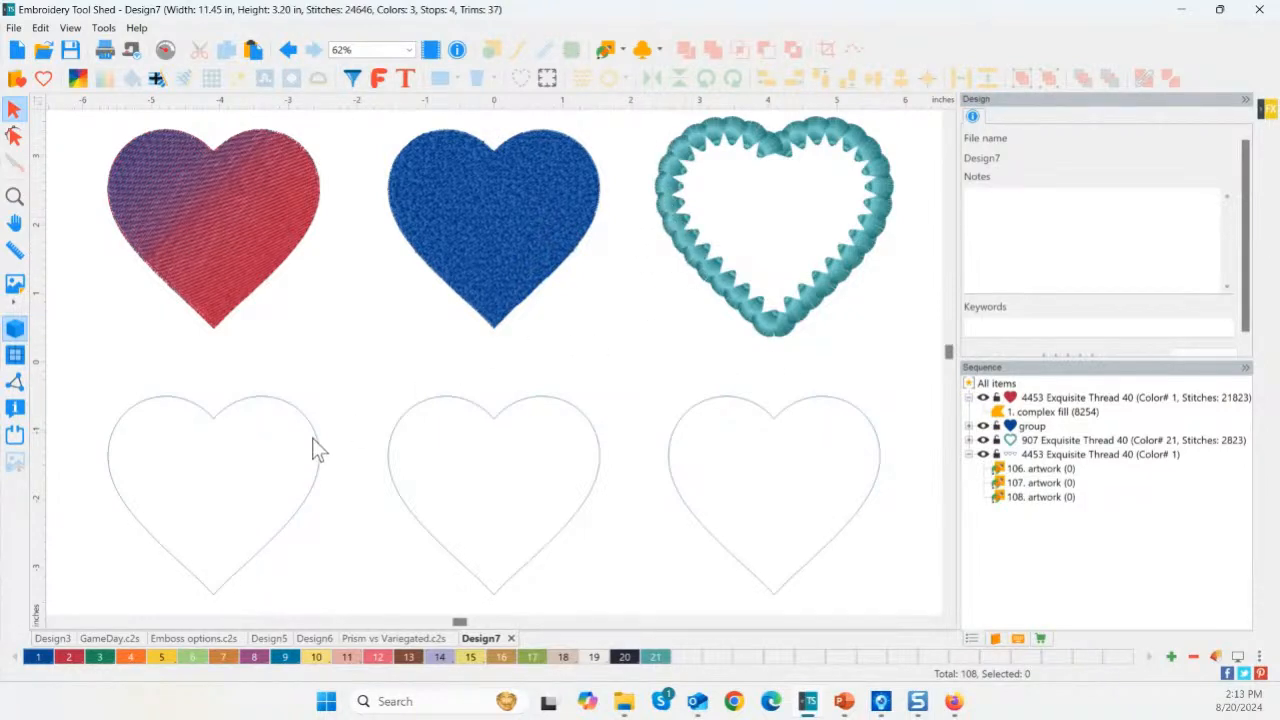
Fill the bottom-left heart with blue plaid edged by a Steil Out satin border.
click(217, 409)
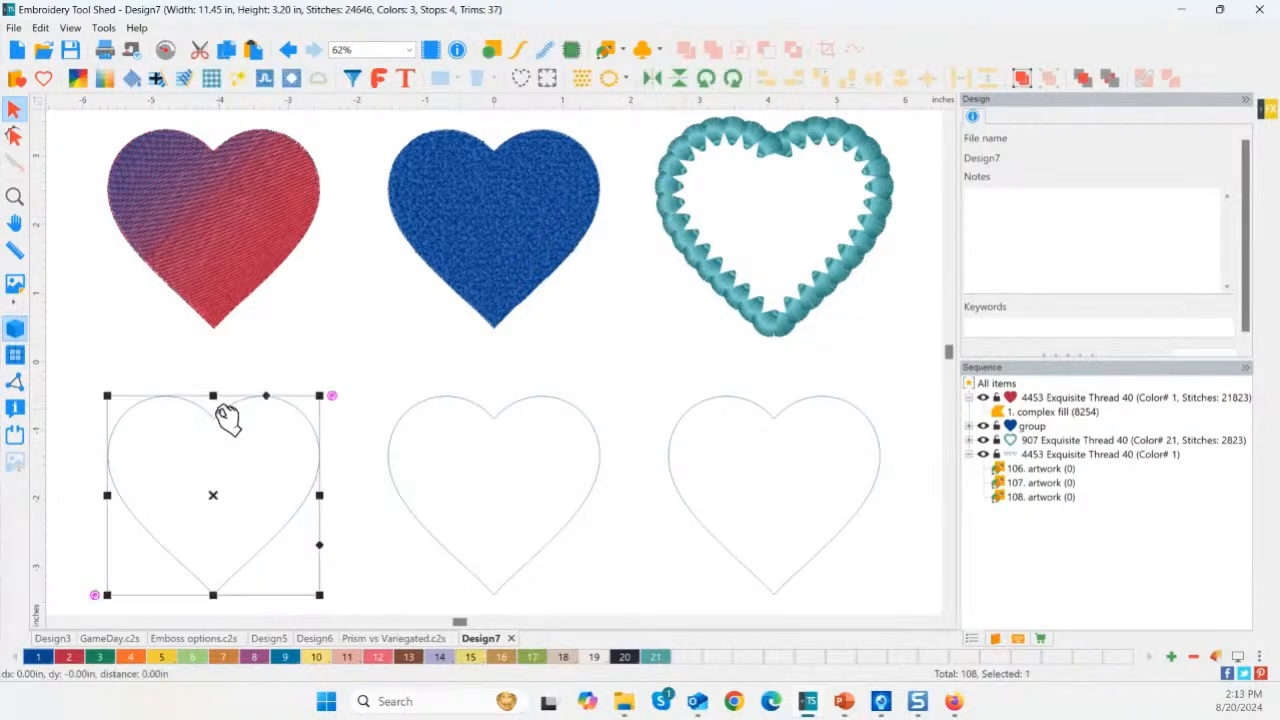
click(212, 79)
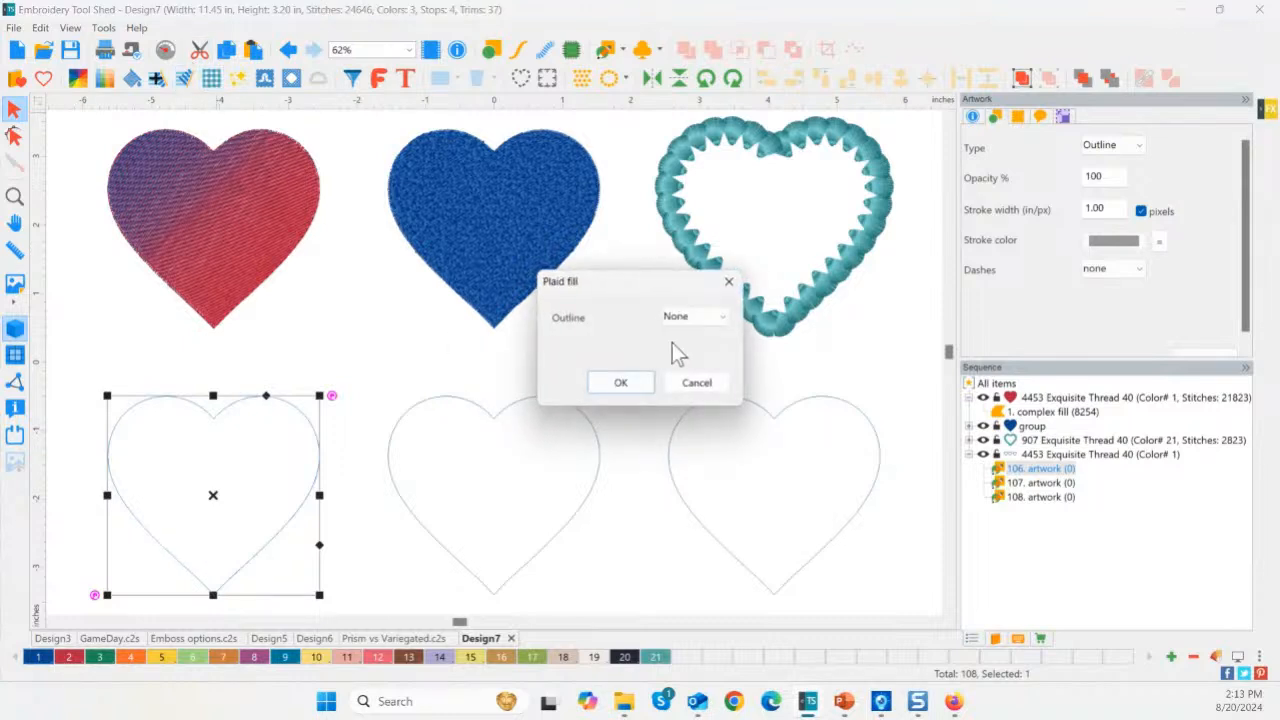
click(706, 326)
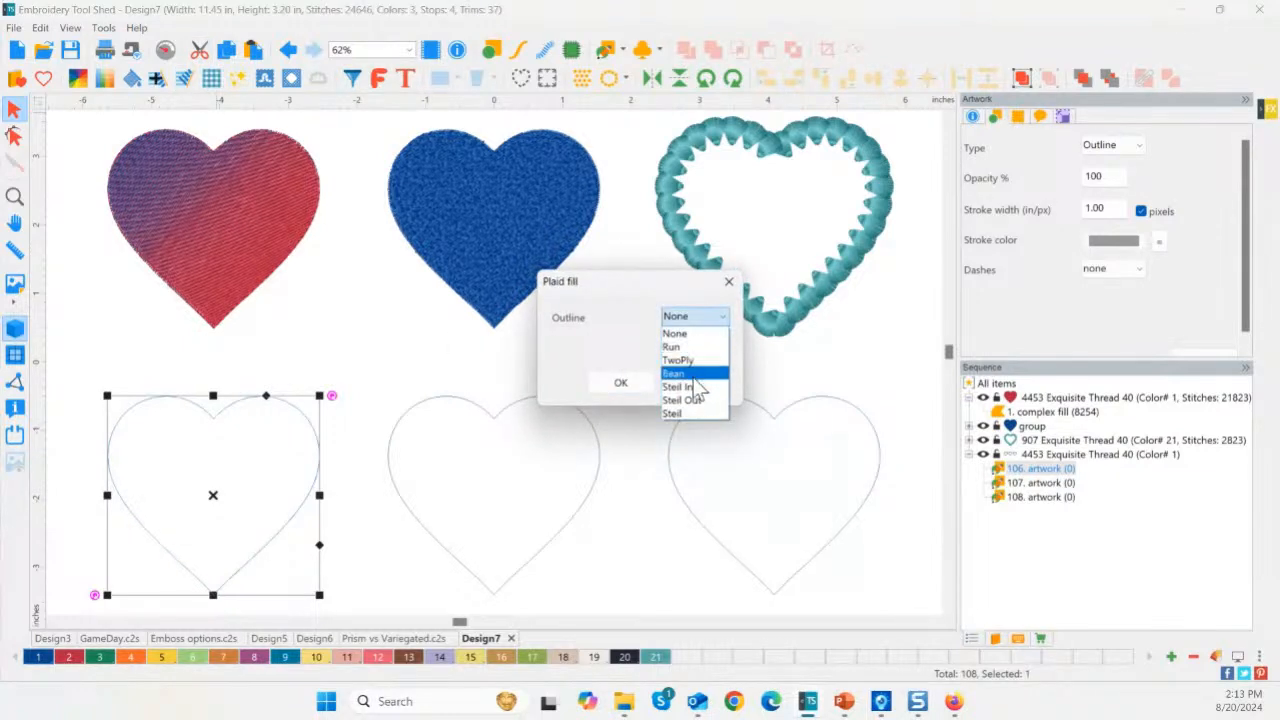
click(695, 392)
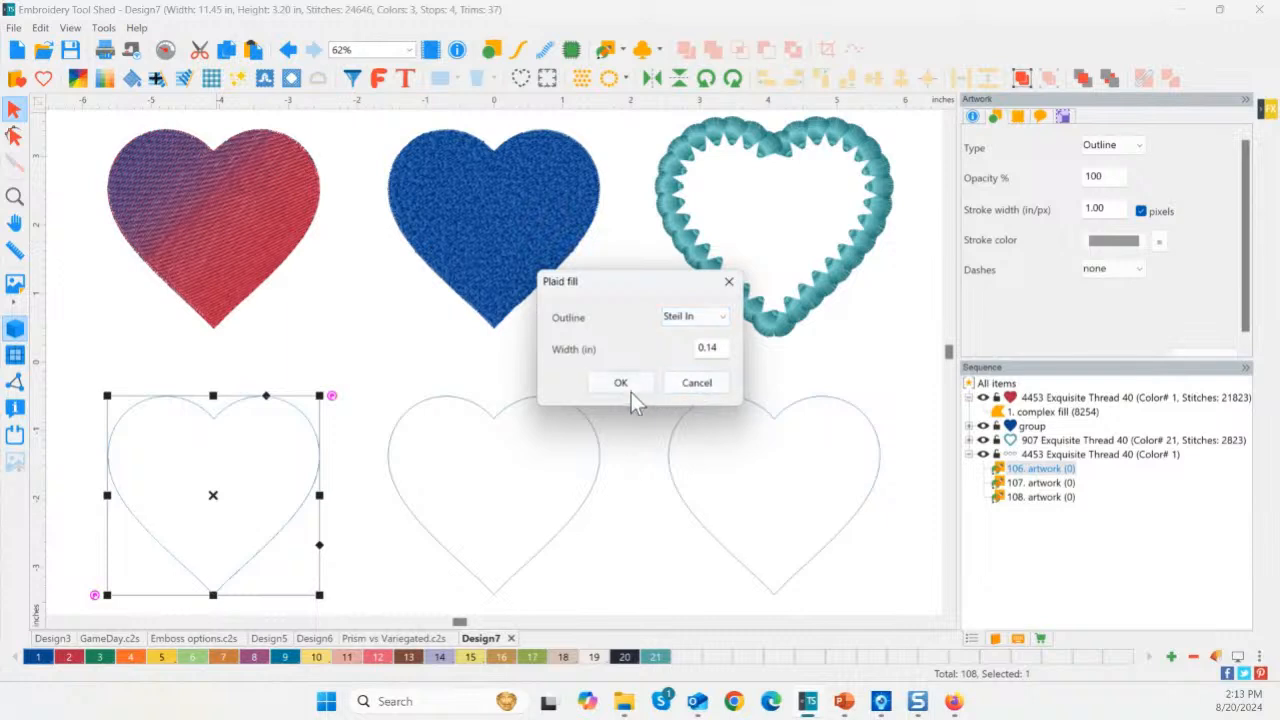
click(688, 318)
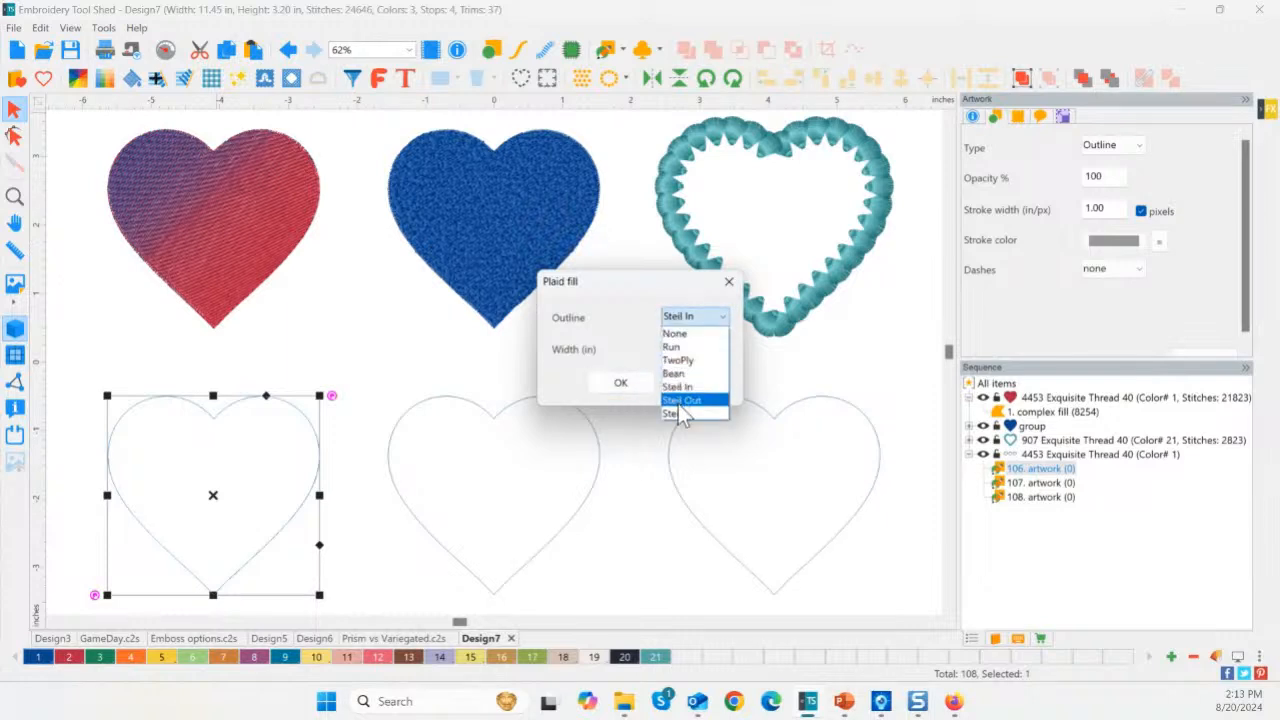
click(686, 408)
click(620, 384)
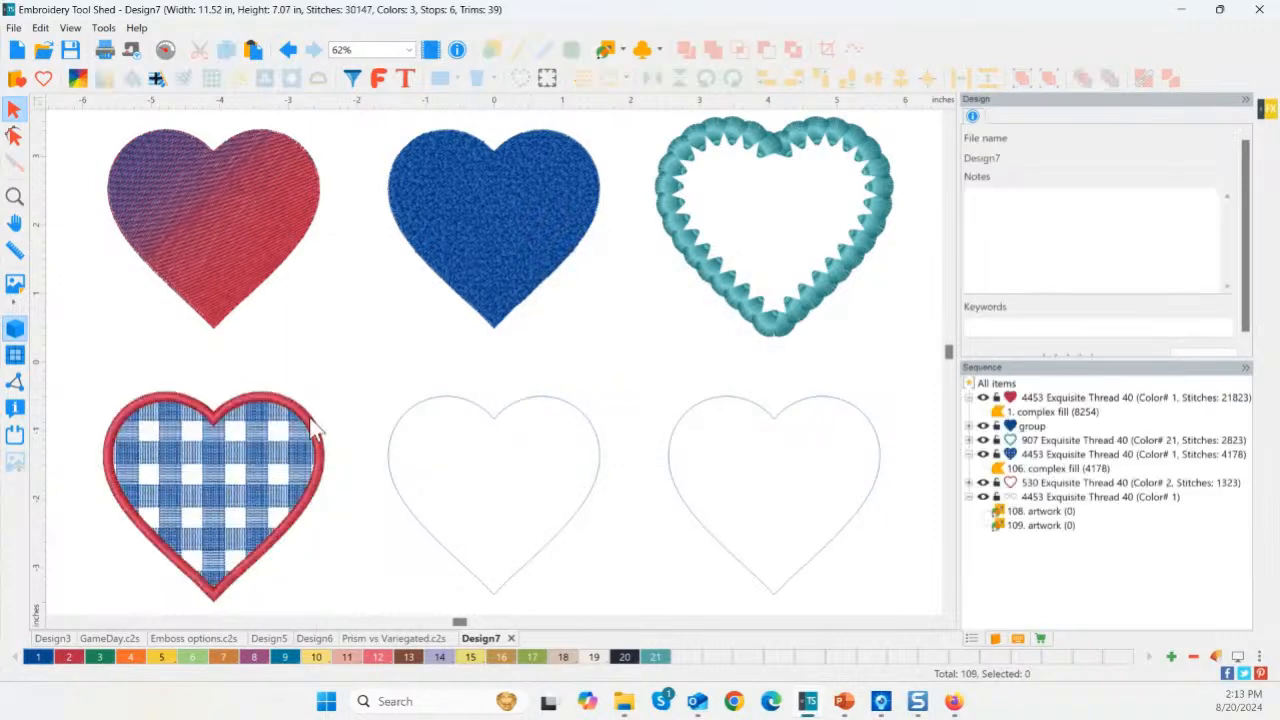
click(475, 405)
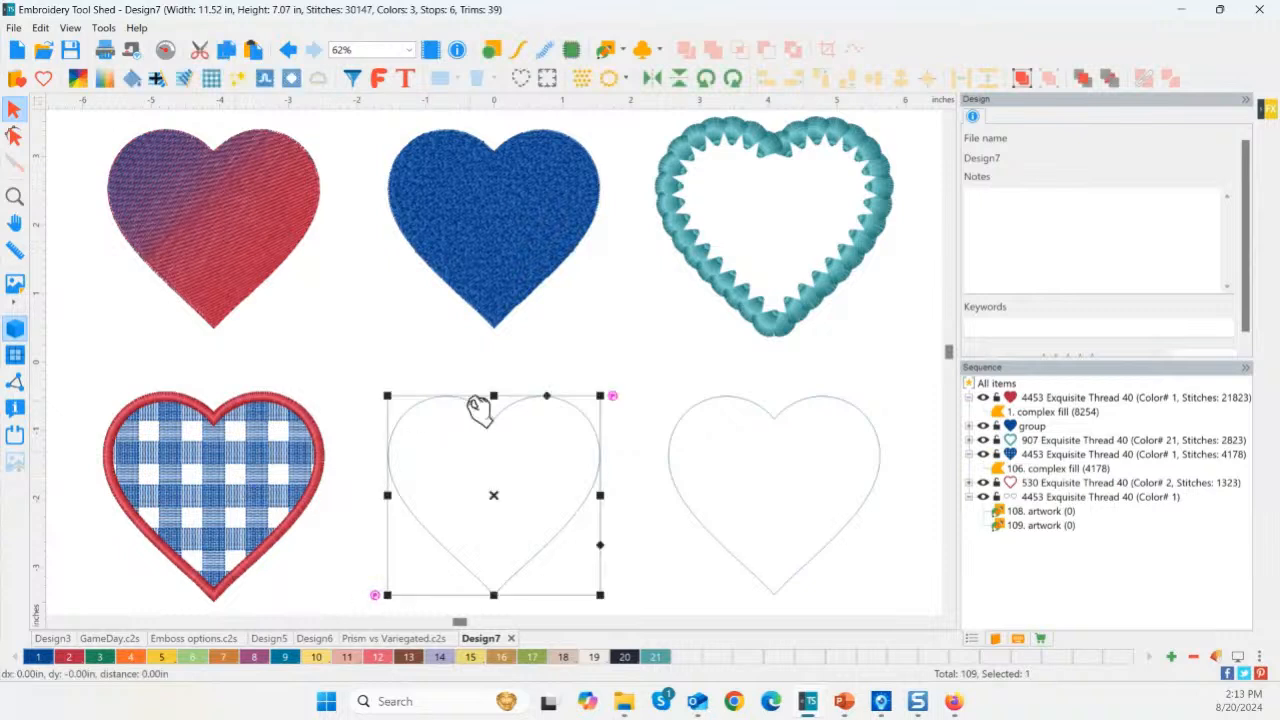
Turn the bottom-middle heart into a light blue Chenille Fabric fill.
click(265, 84)
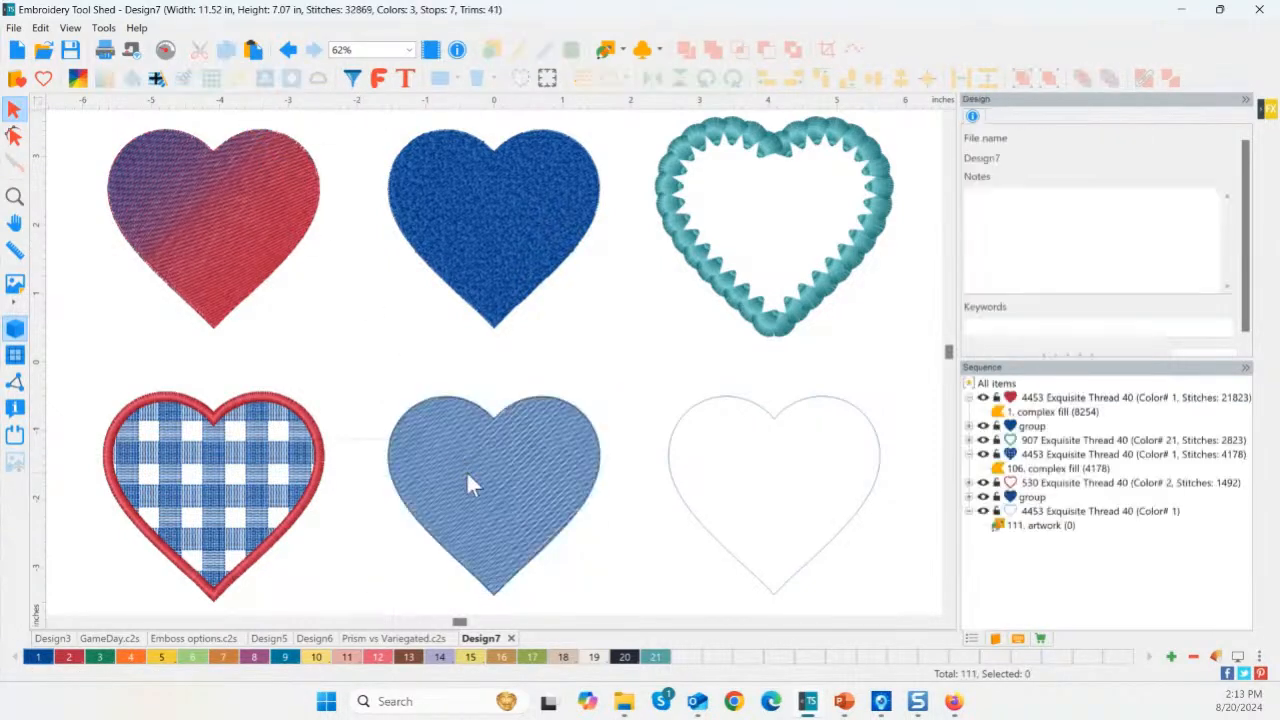
click(514, 514)
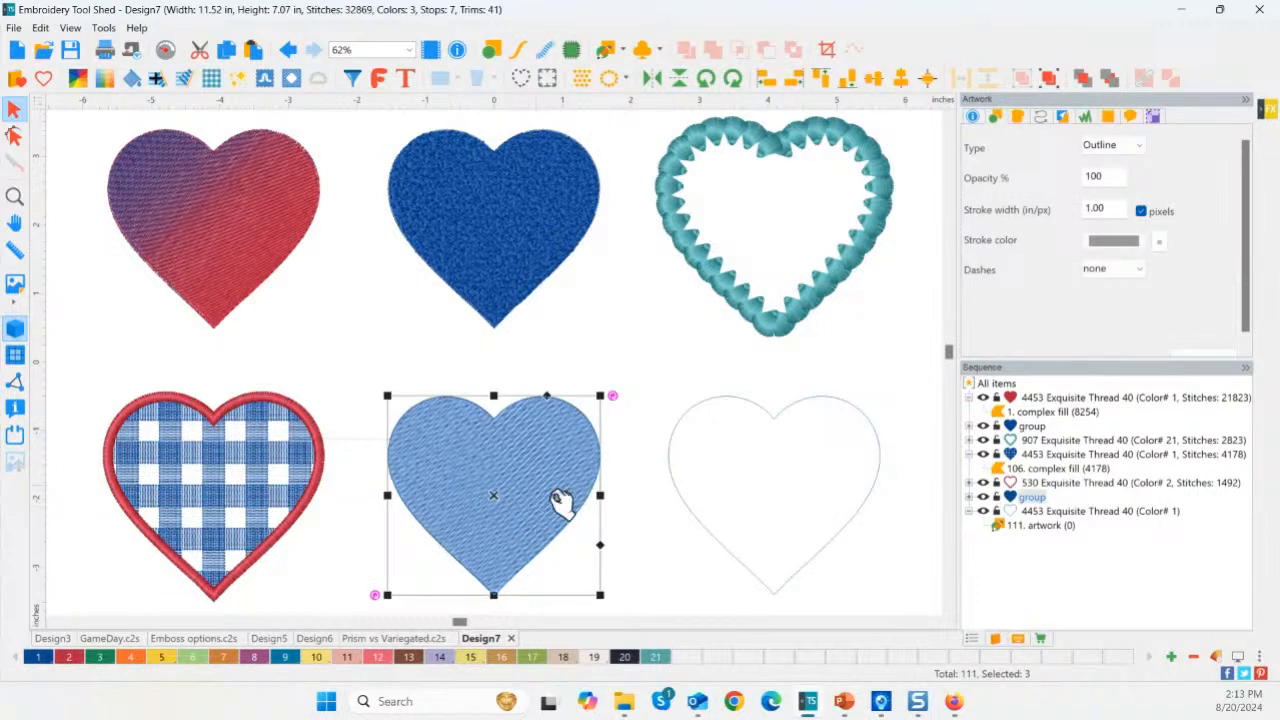
click(717, 395)
Paste a copy of the bottom-right heart, scale it to about 51%, and centre it inside.
click(717, 395)
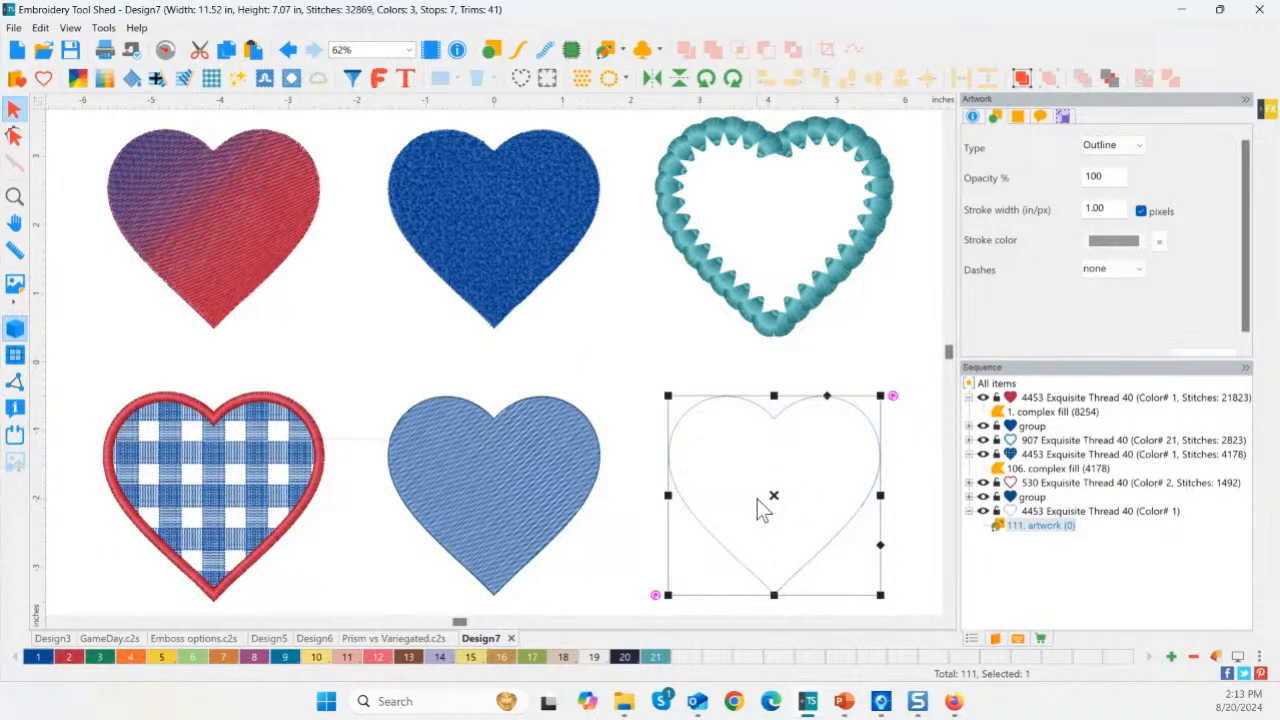
key(ctrl+v)
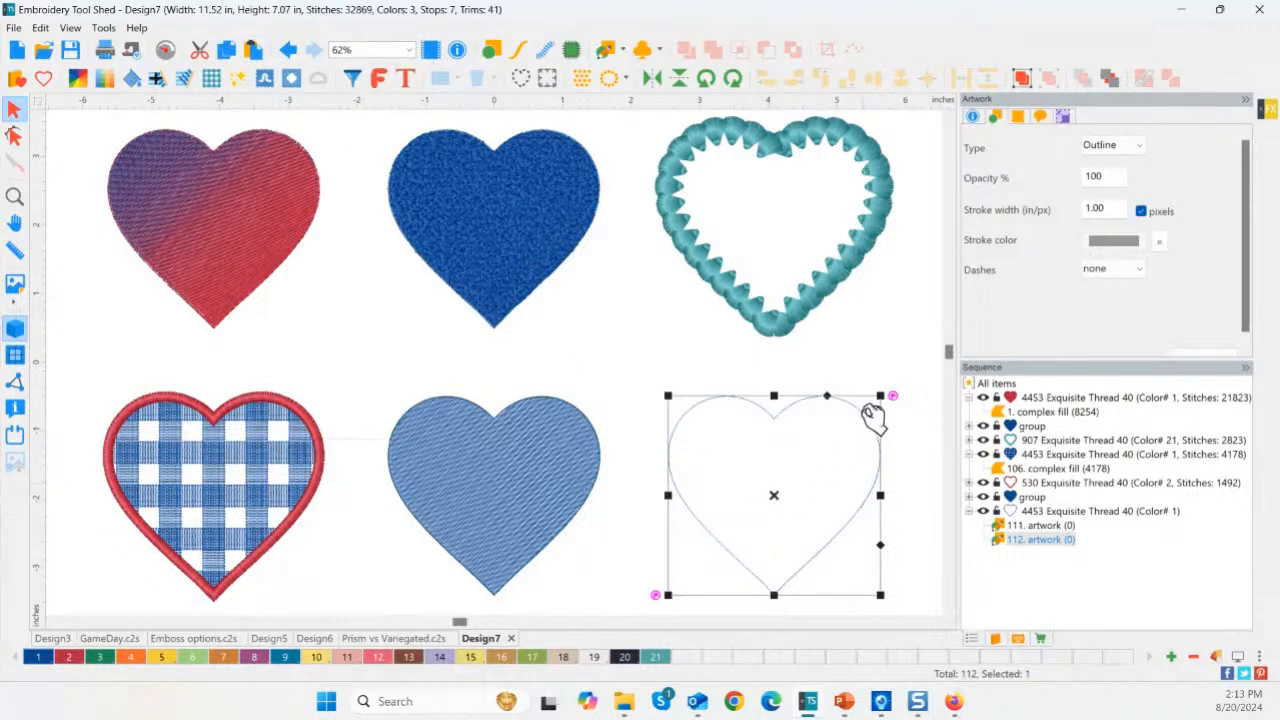
drag(880, 395, 762, 508)
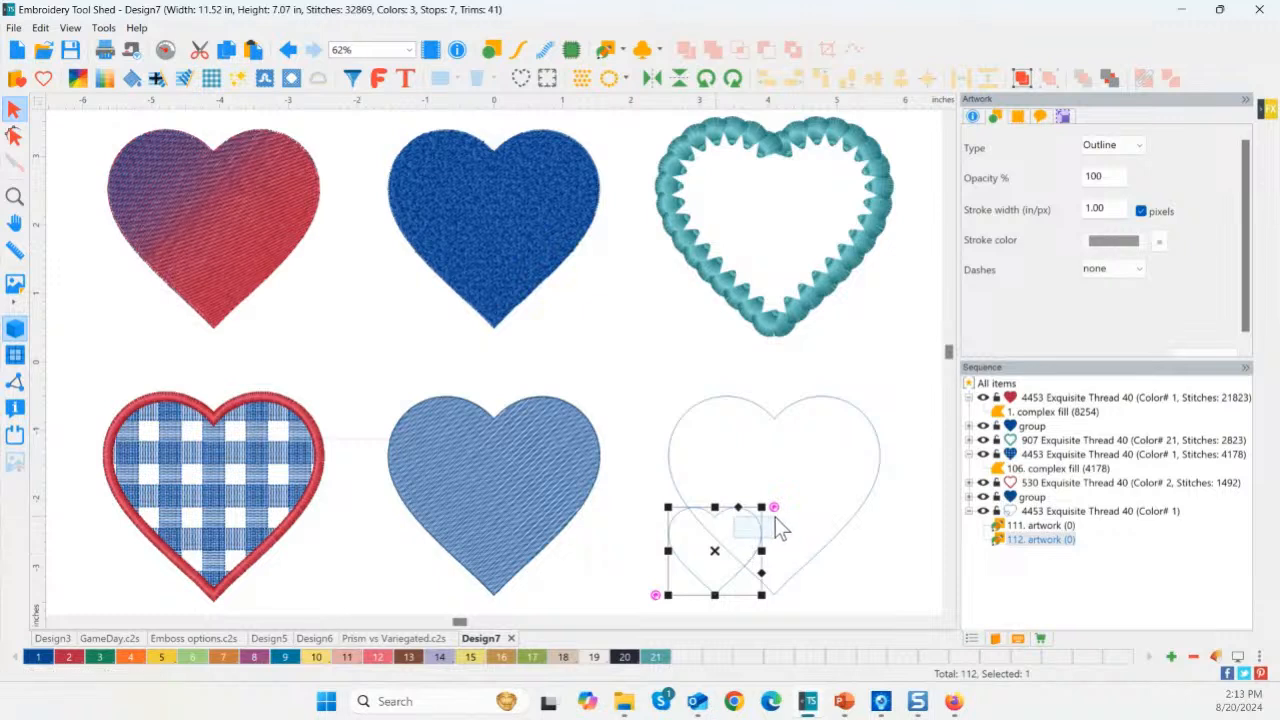
click(775, 517)
drag(724, 562, 768, 524)
drag(650, 378, 905, 612)
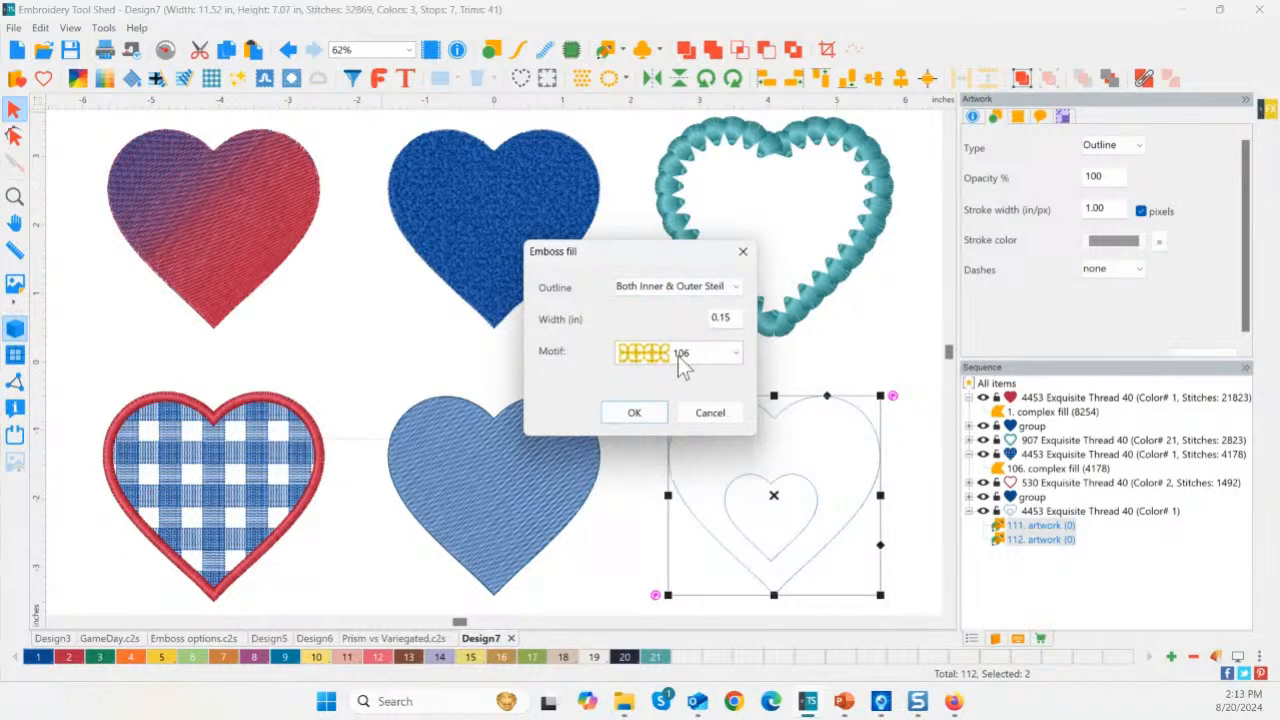
Apply the Emboss fill with Both Inner & Outer Steil, width 0.15 and motif 106.
click(650, 414)
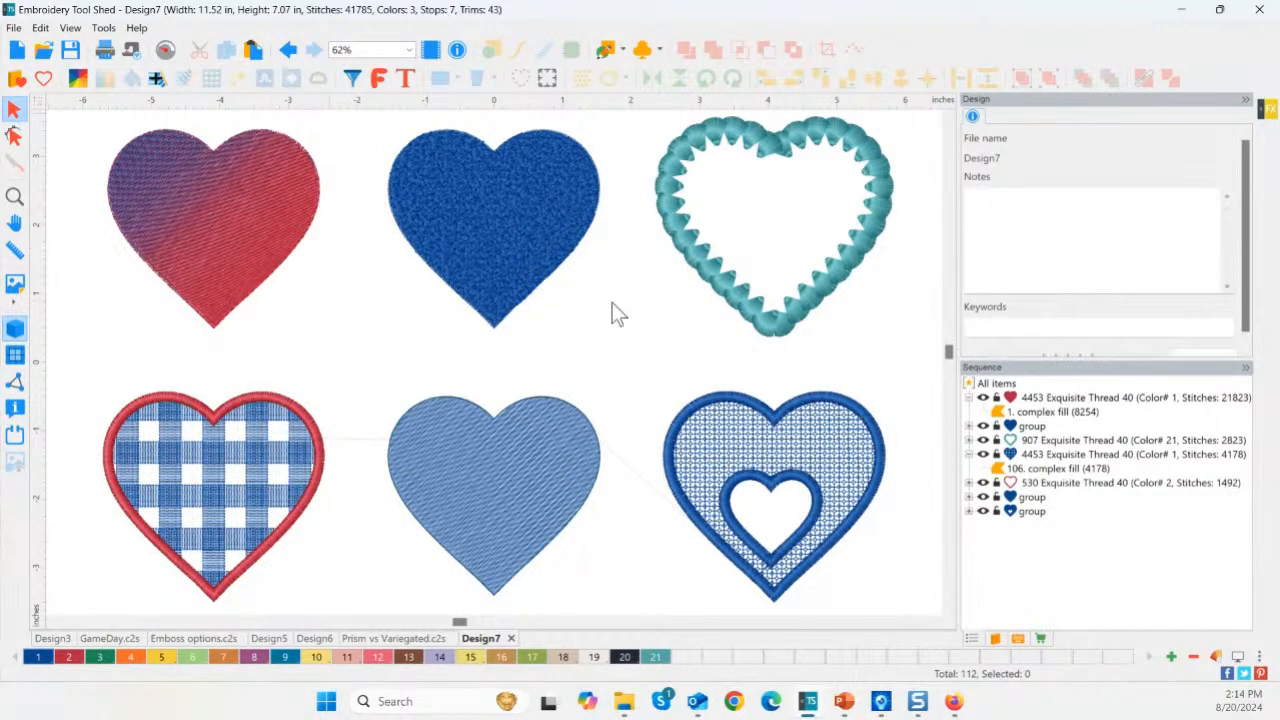
Zoom in on the plaid heart's fill and preview it in Prism's Aj-Beet theme.
click(792, 445)
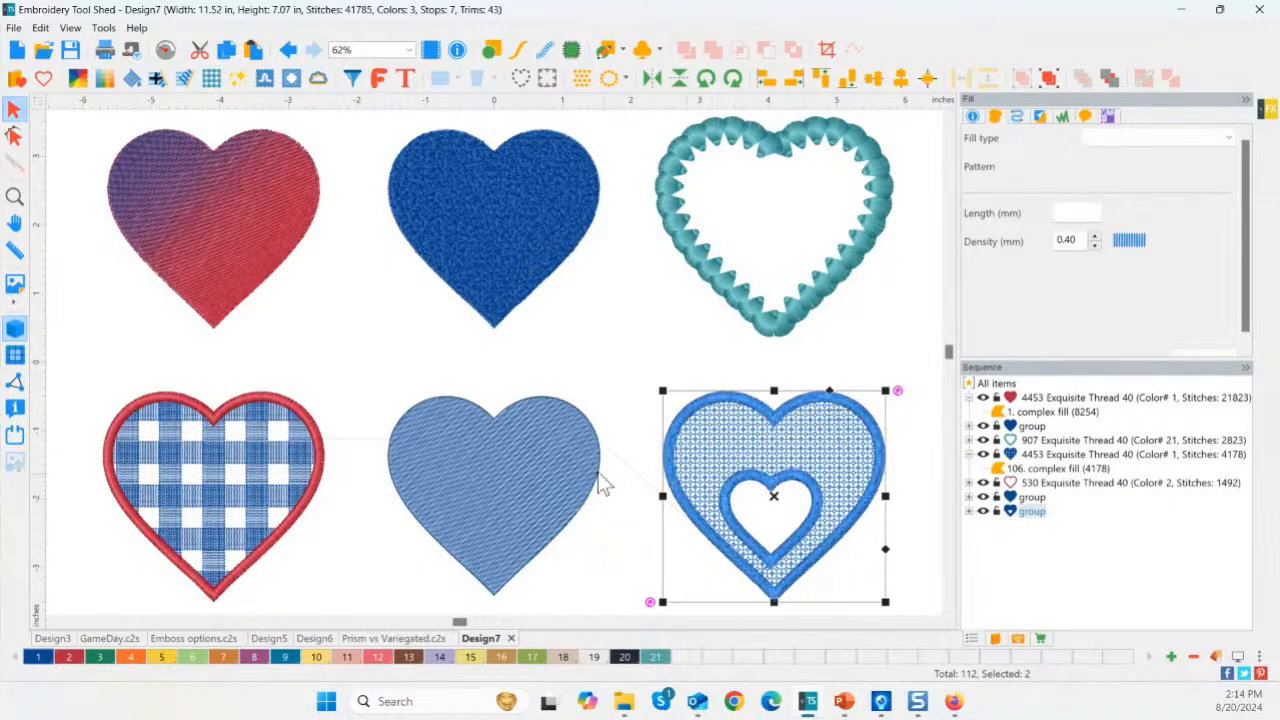
click(326, 114)
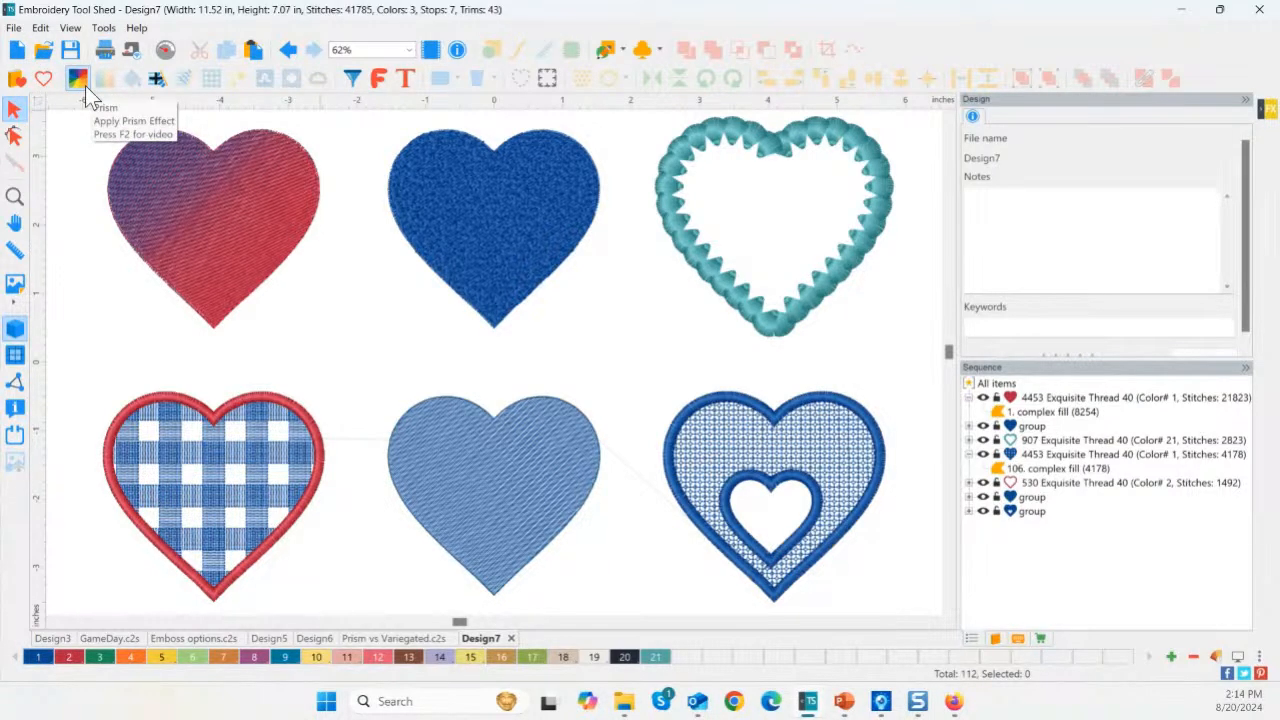
click(223, 494)
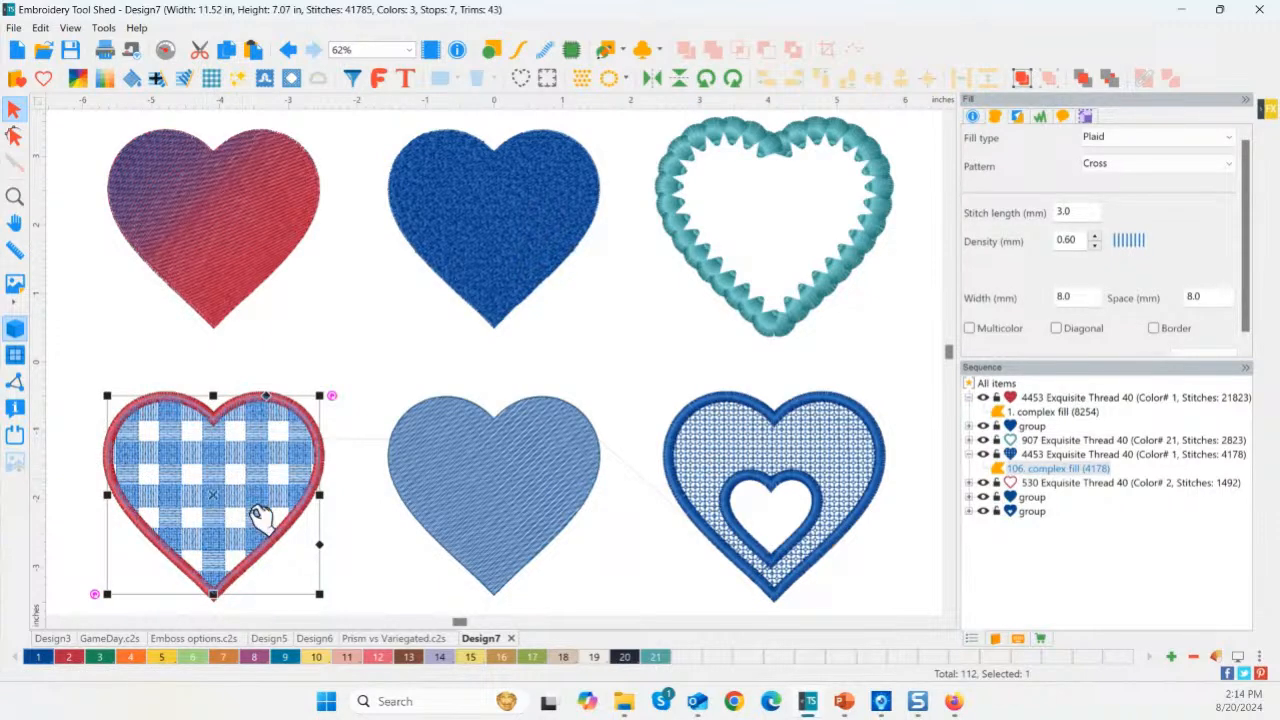
click(14, 196)
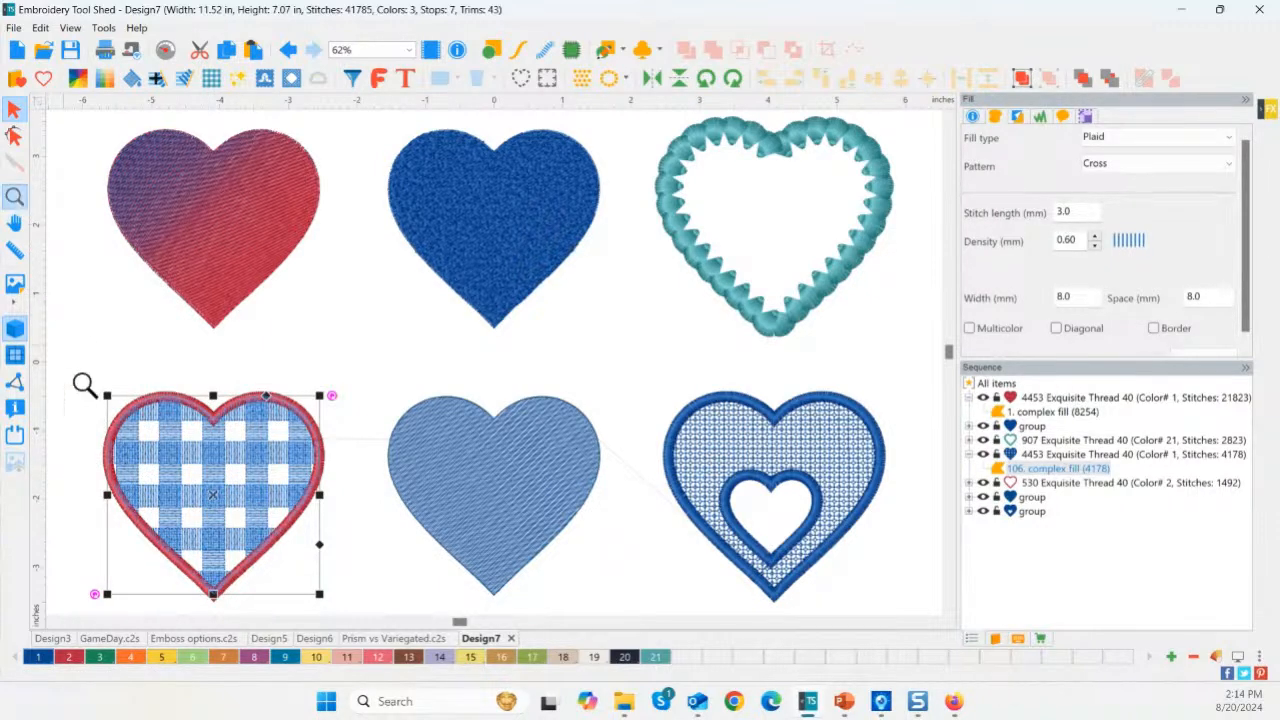
drag(72, 364, 345, 614)
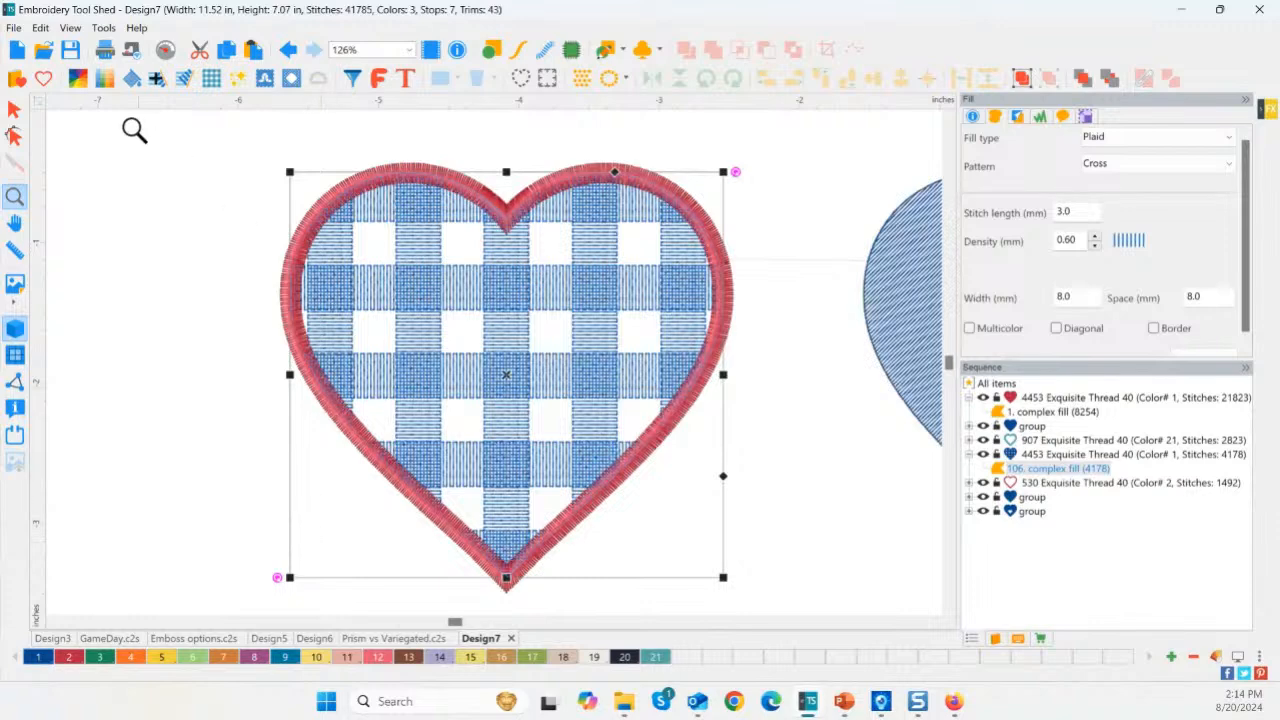
click(77, 81)
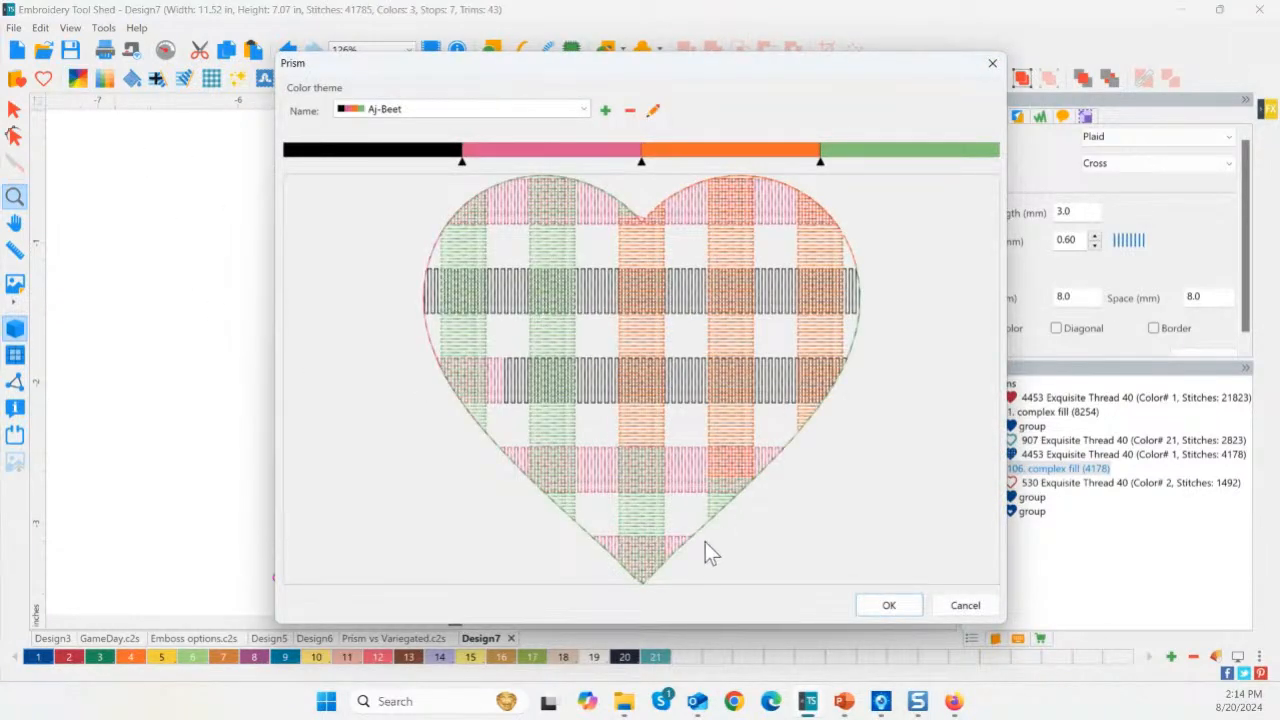
Try the Madison - Pansy Patch, Sea Wolf, Chicago - Jewel Tones and Aj-Snowcone themes on the plaid.
click(437, 109)
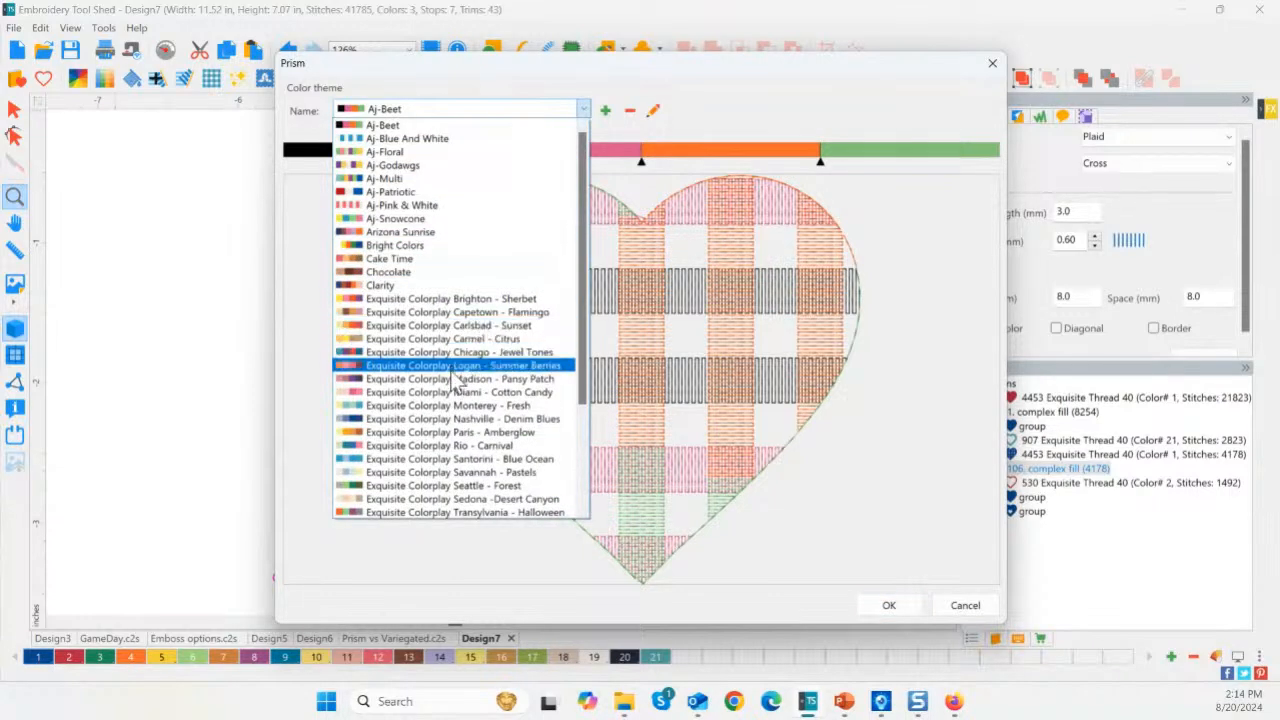
click(452, 380)
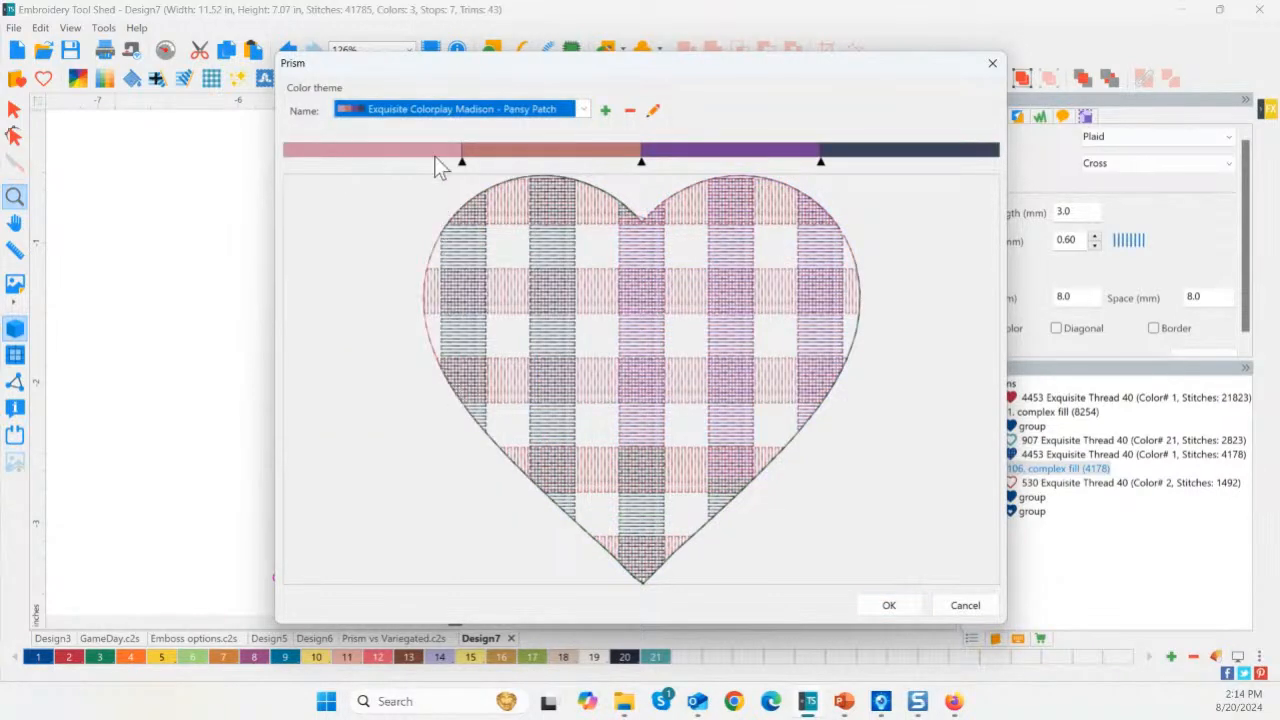
click(437, 112)
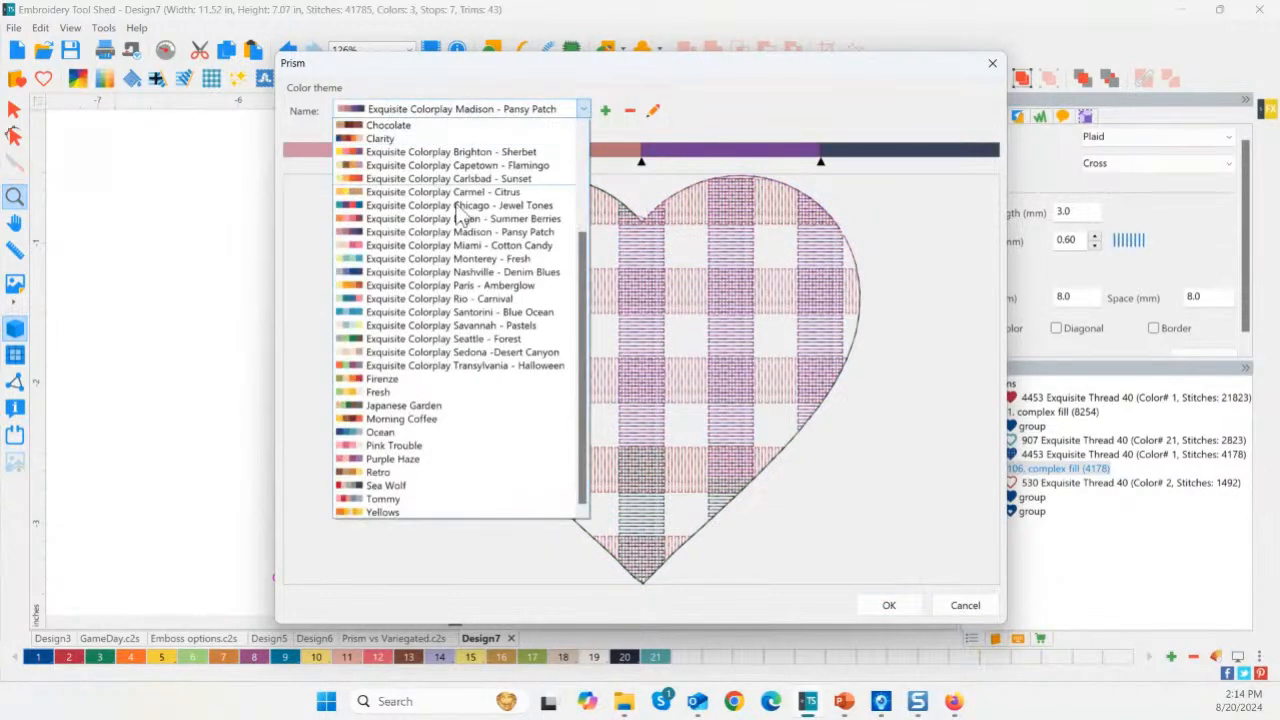
click(420, 488)
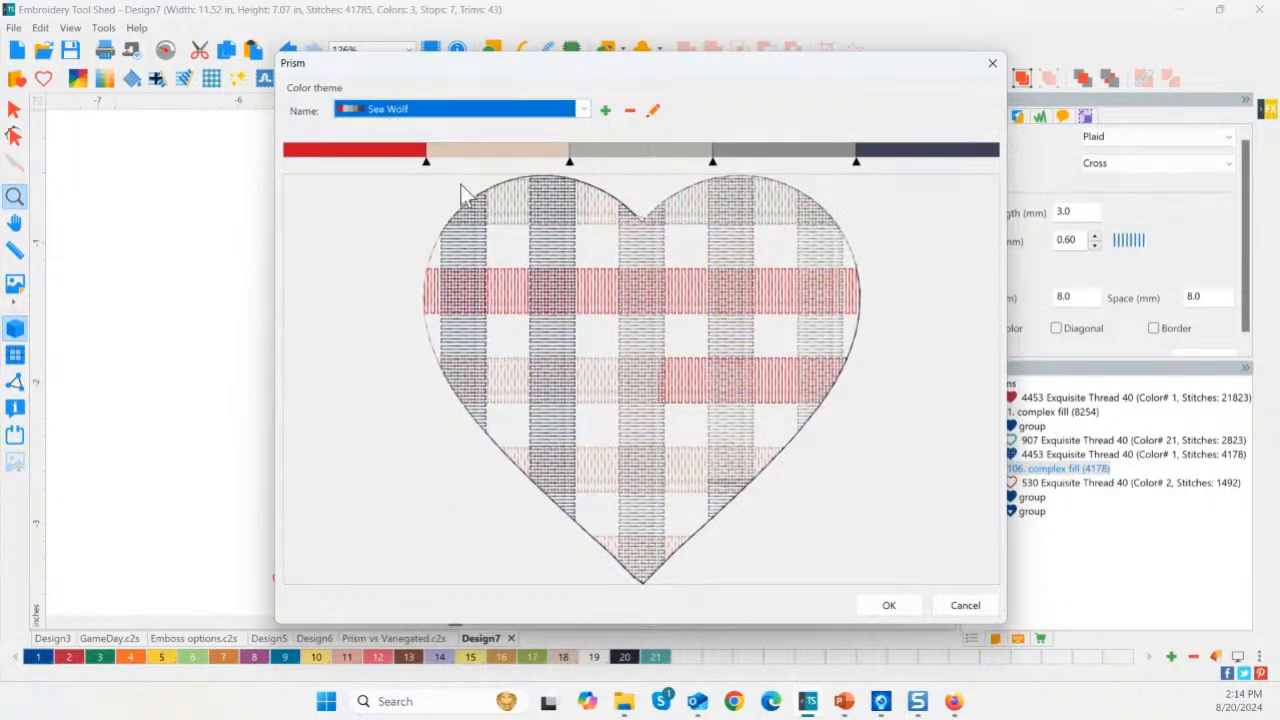
click(460, 112)
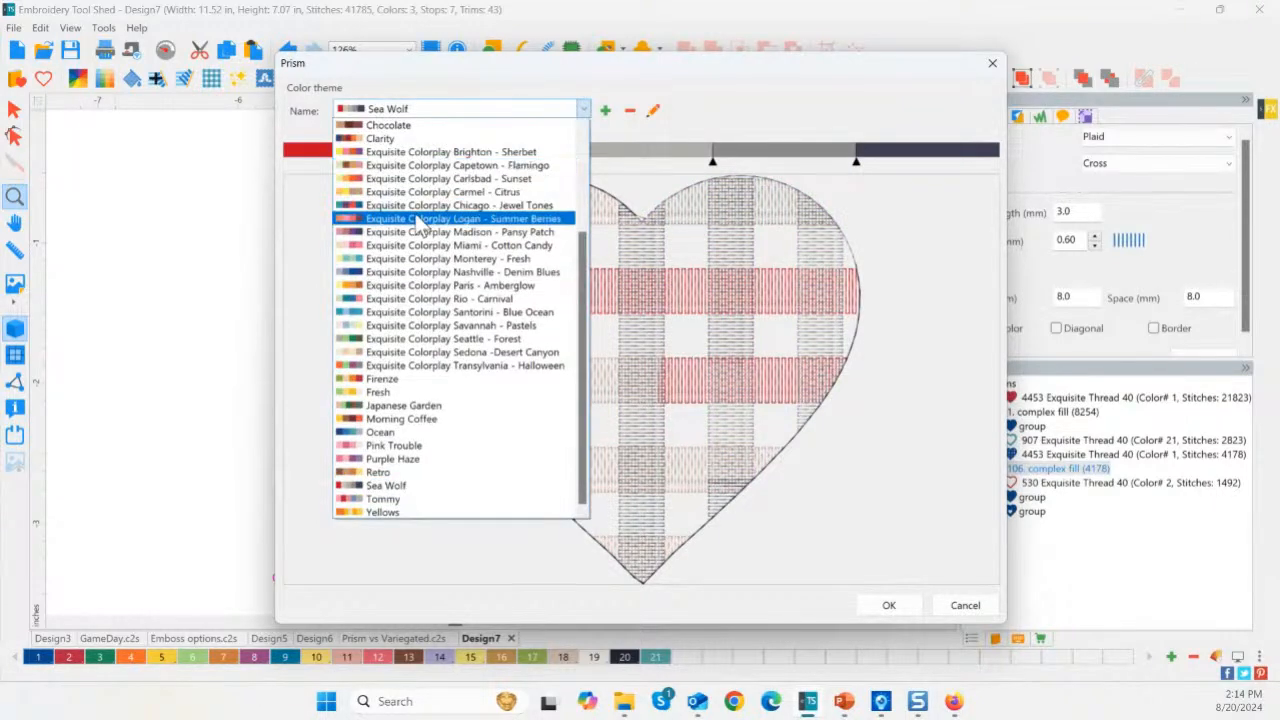
click(430, 215)
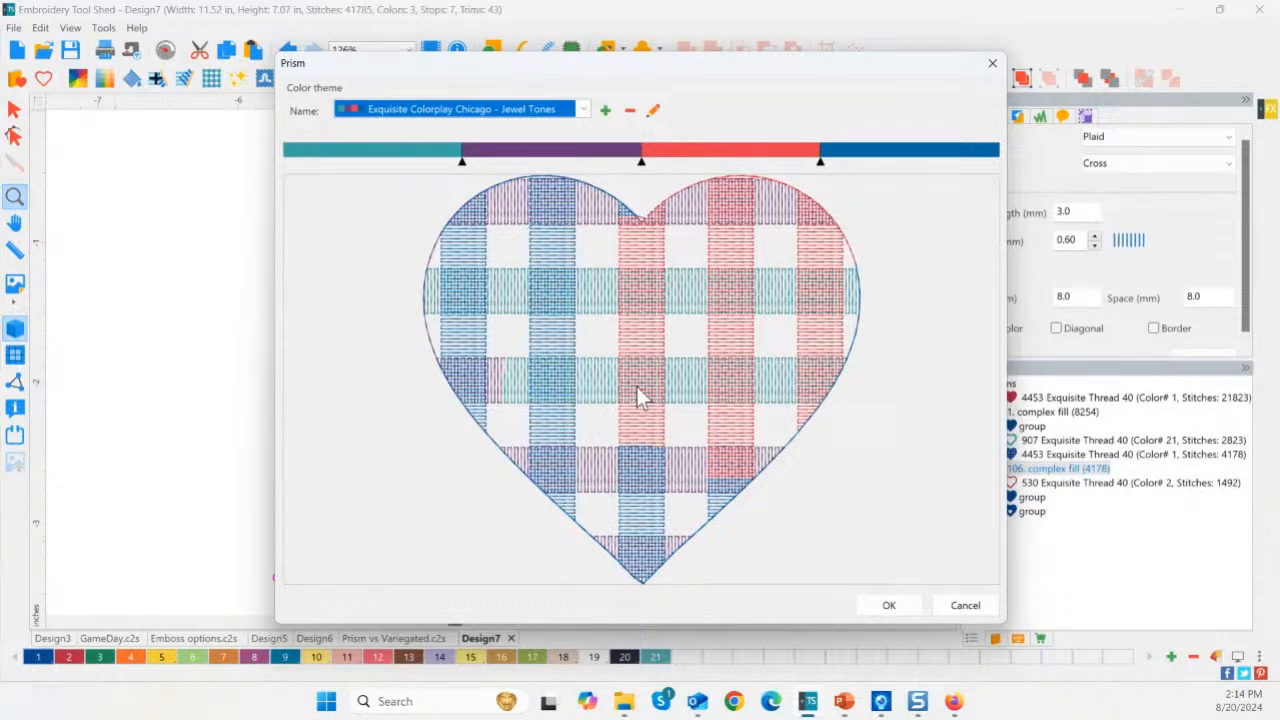
click(451, 111)
scroll(455, 170, up, 3)
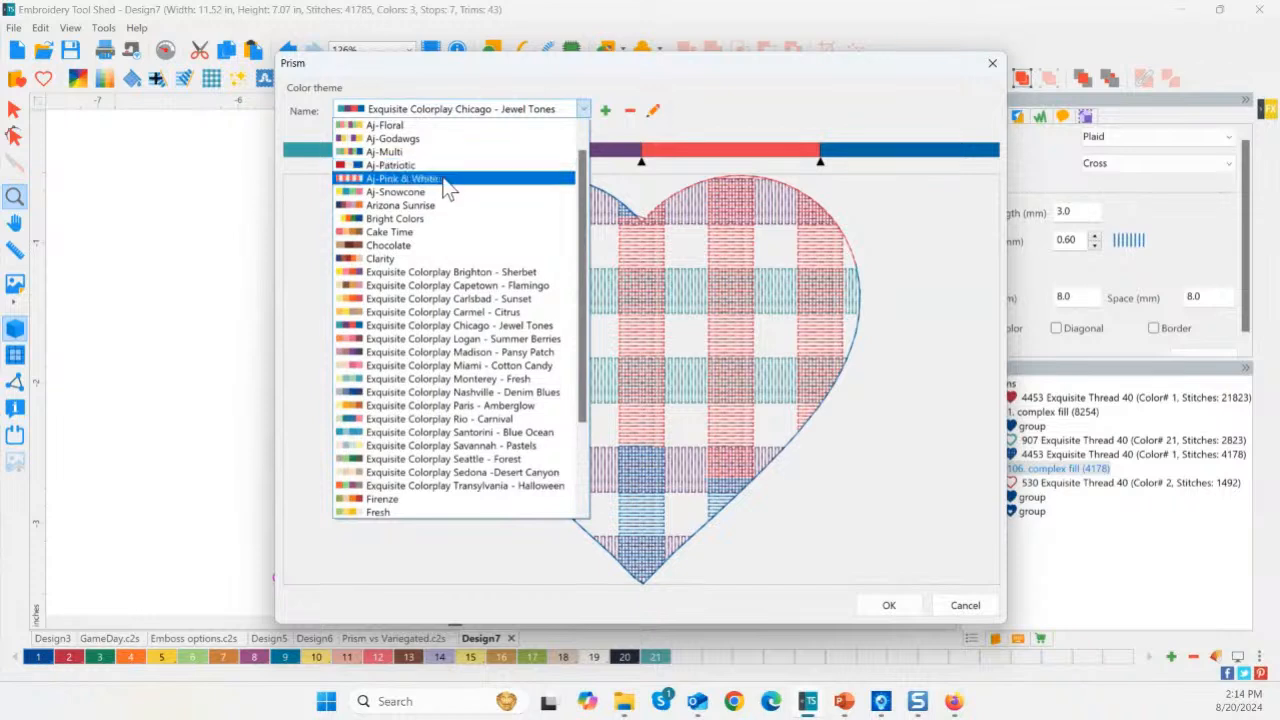
click(420, 191)
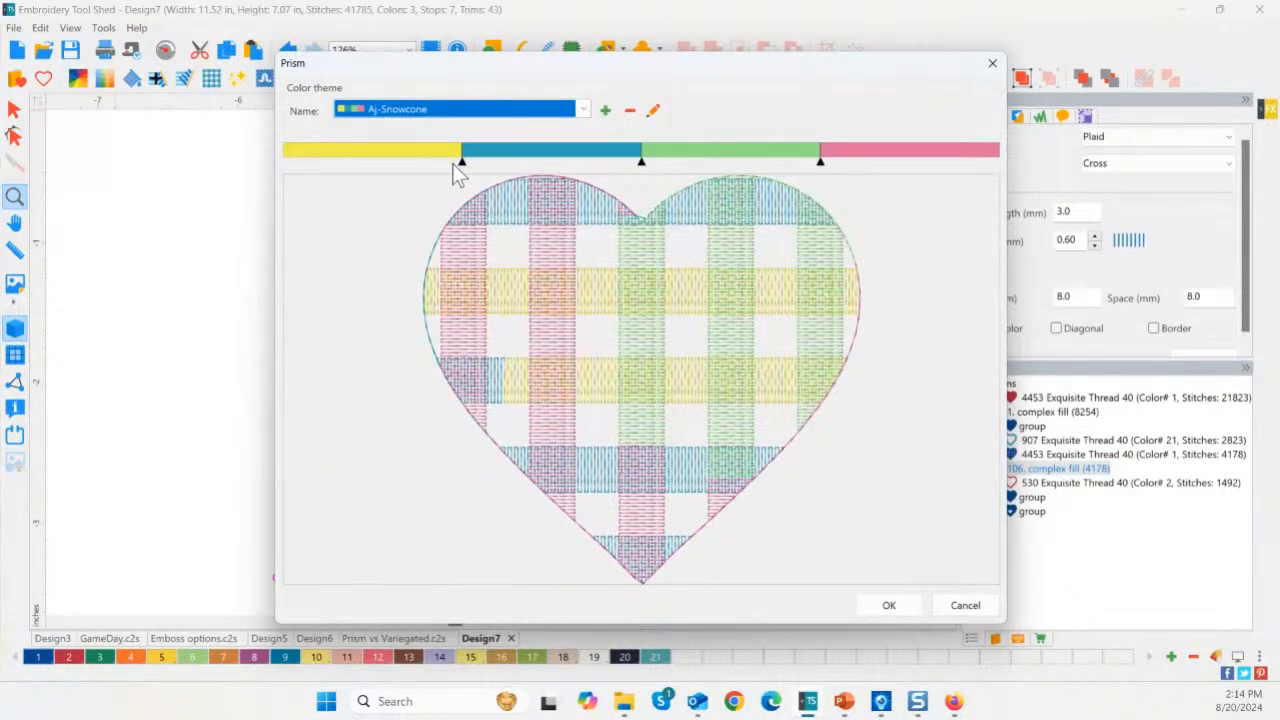
Reproportion Aj-Snowcone's yellow, green and blue bands and apply the recolouring.
drag(462, 160, 617, 158)
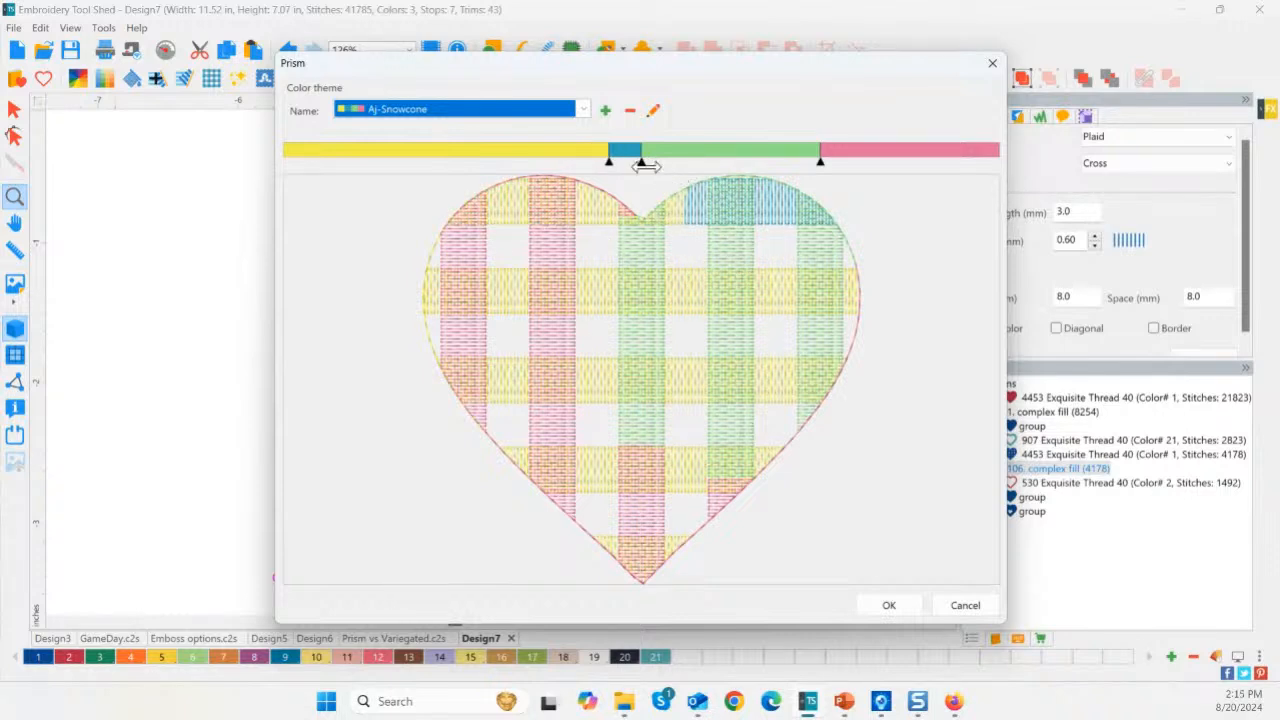
mouse_move(820, 160)
mouse_down()
mouse_move(912, 158)
mouse_move(722, 157)
mouse_move(773, 158)
mouse_up()
drag(617, 160, 519, 158)
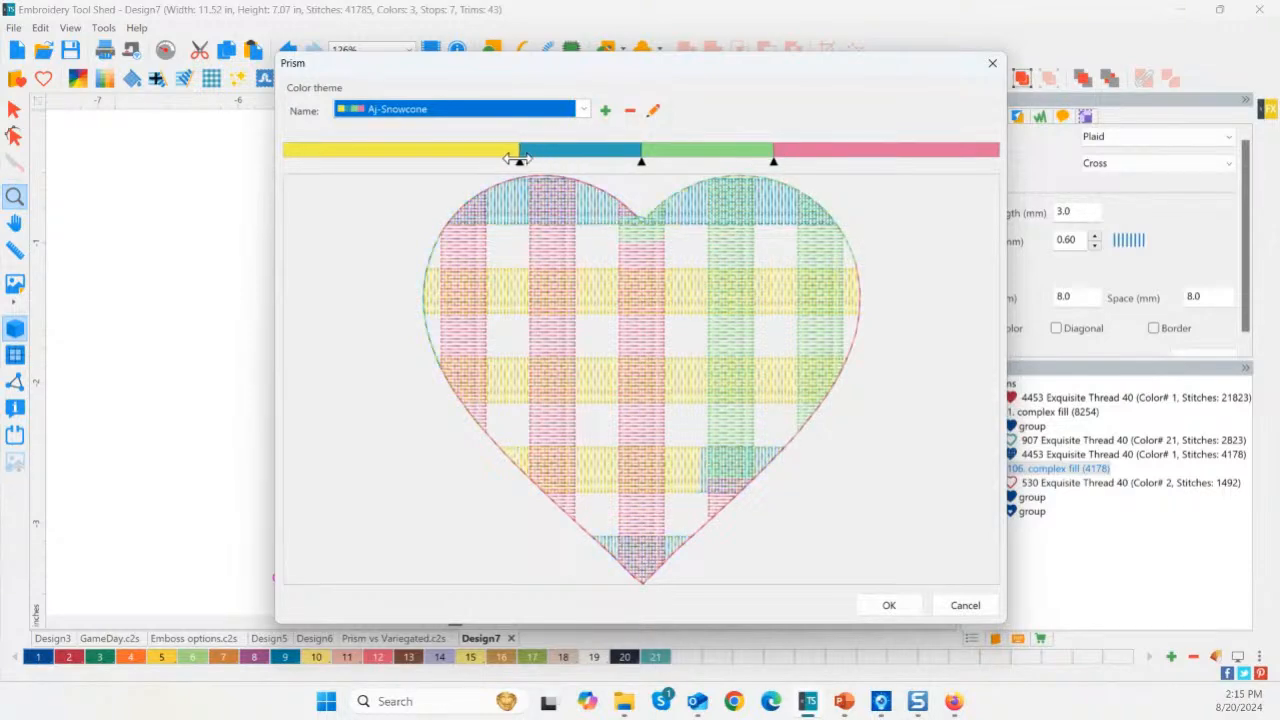
click(889, 606)
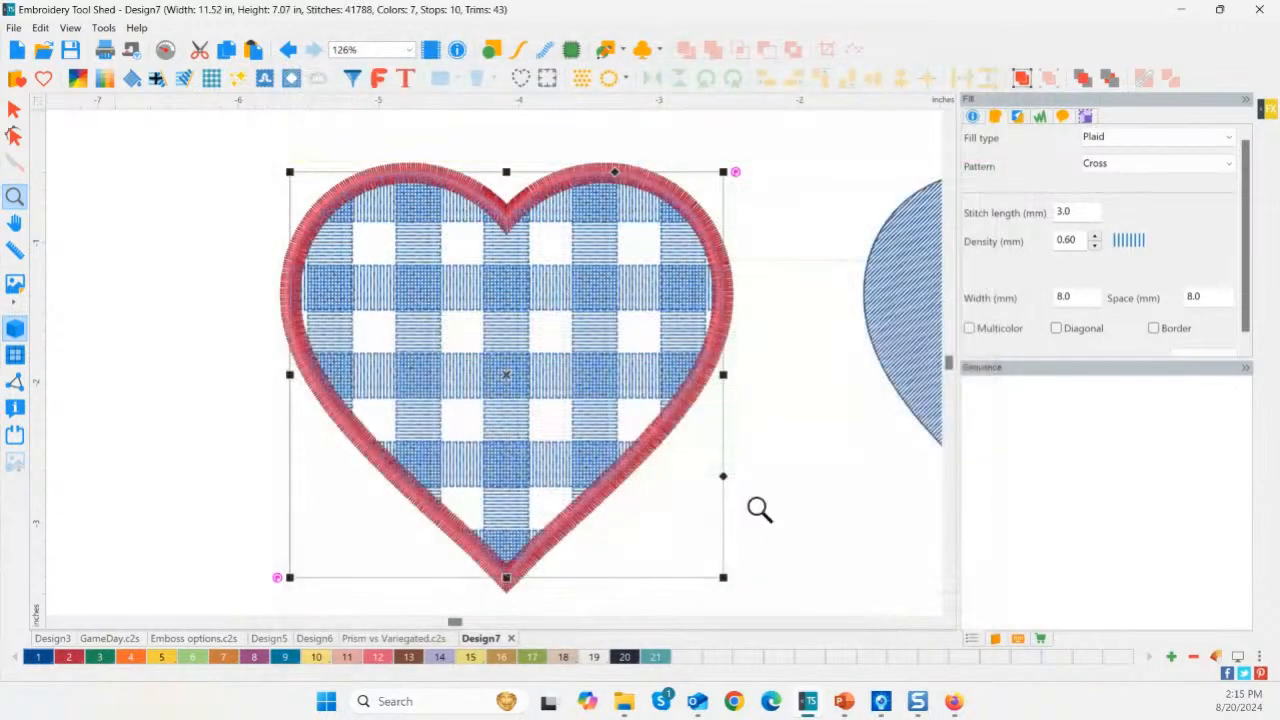
Zoom in on the plaid heart's pink, yellow and green stripes, fit all hearts, and check the lattice heart.
click(720, 510)
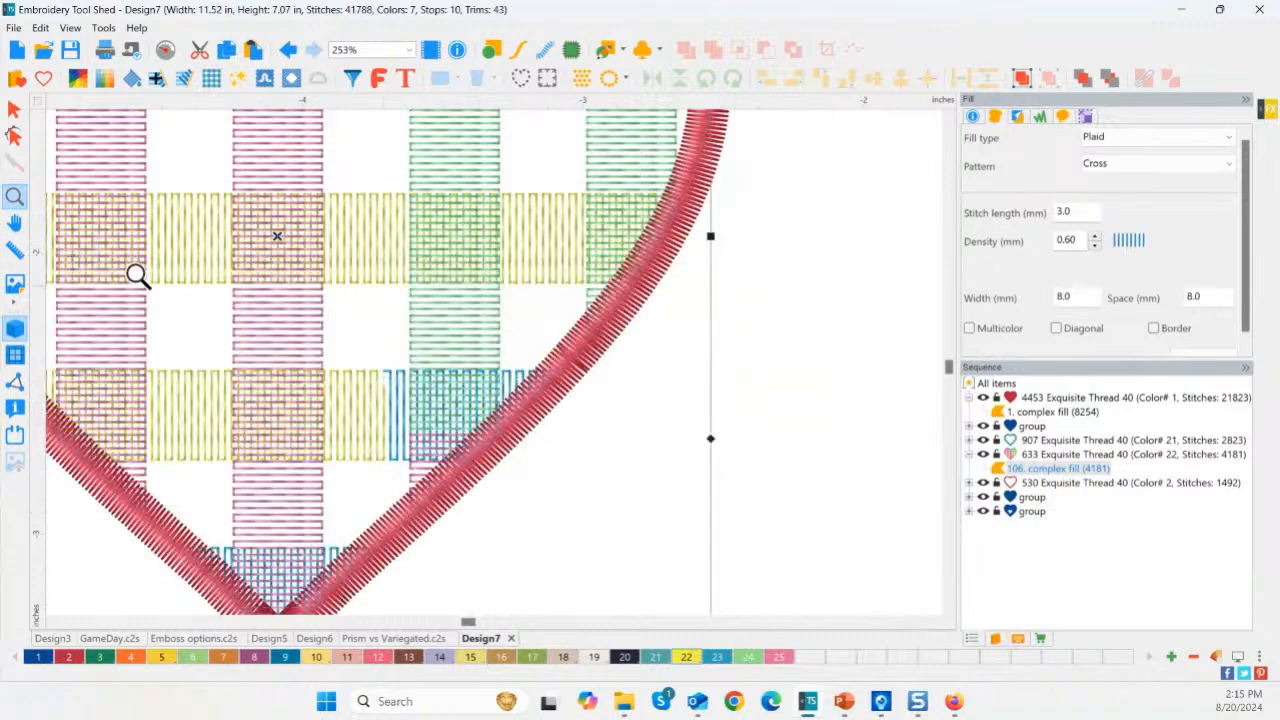
double_click(8, 200)
key(Escape)
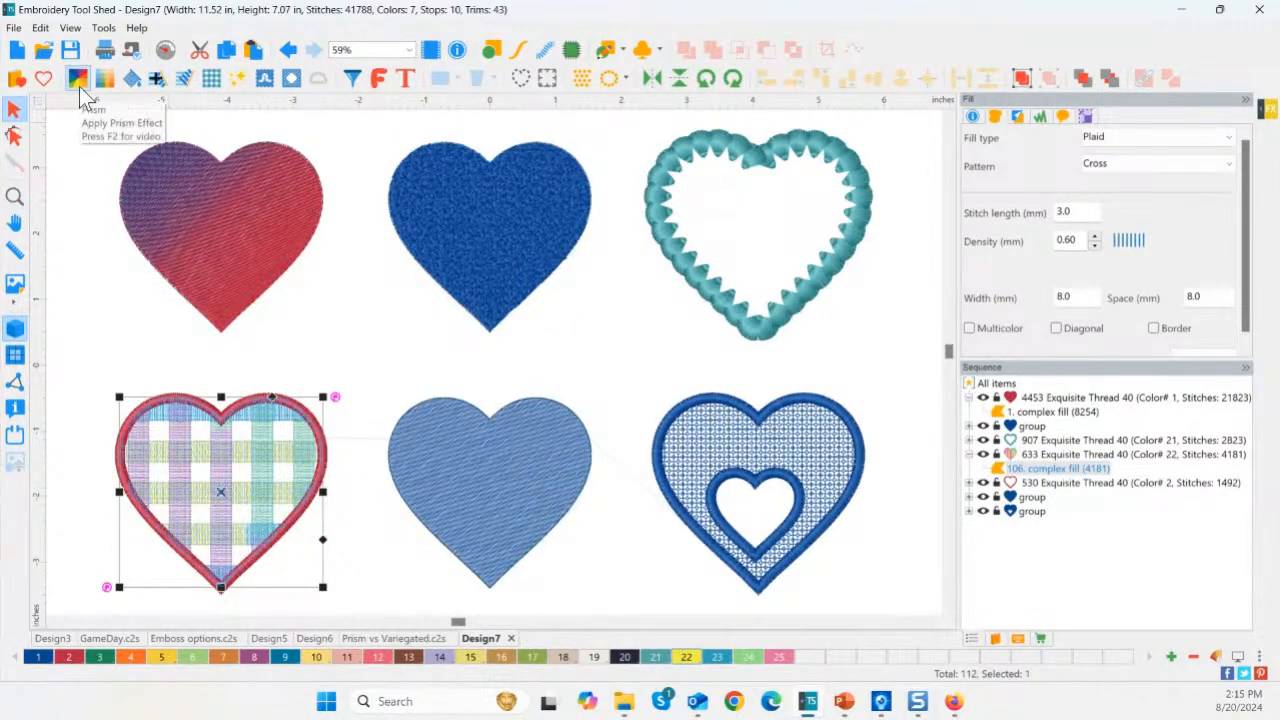
click(105, 228)
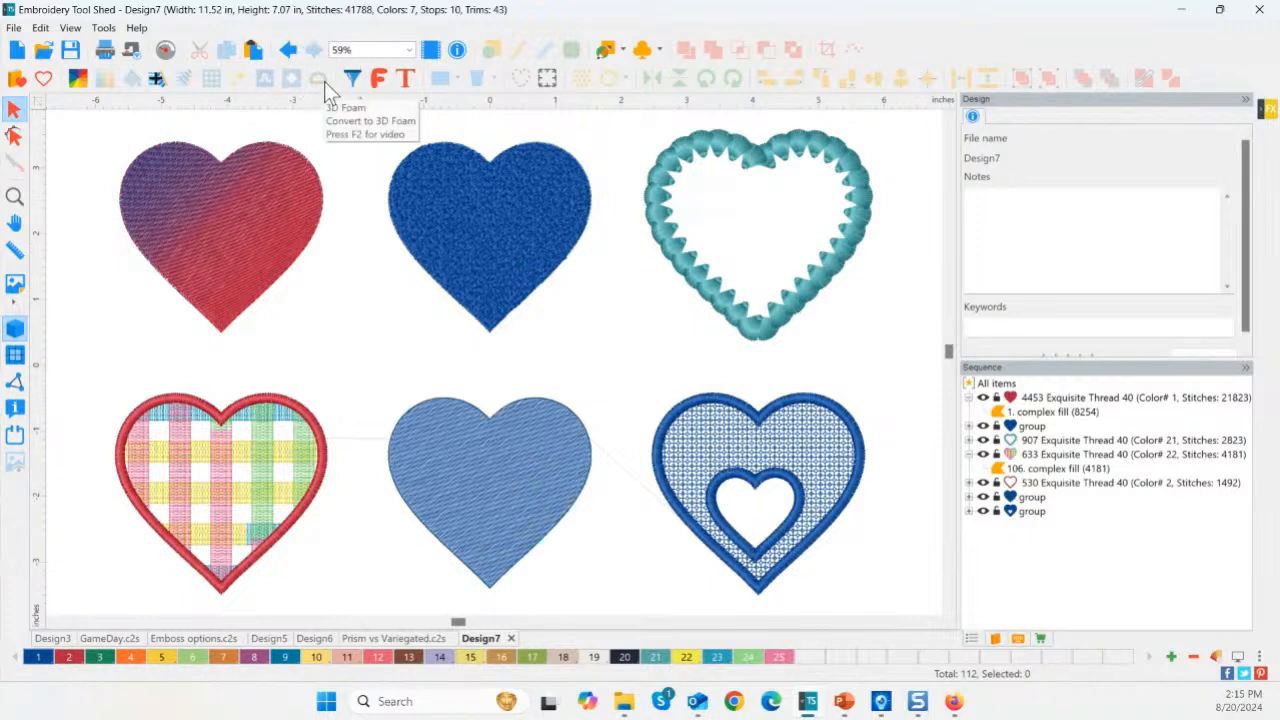
click(730, 410)
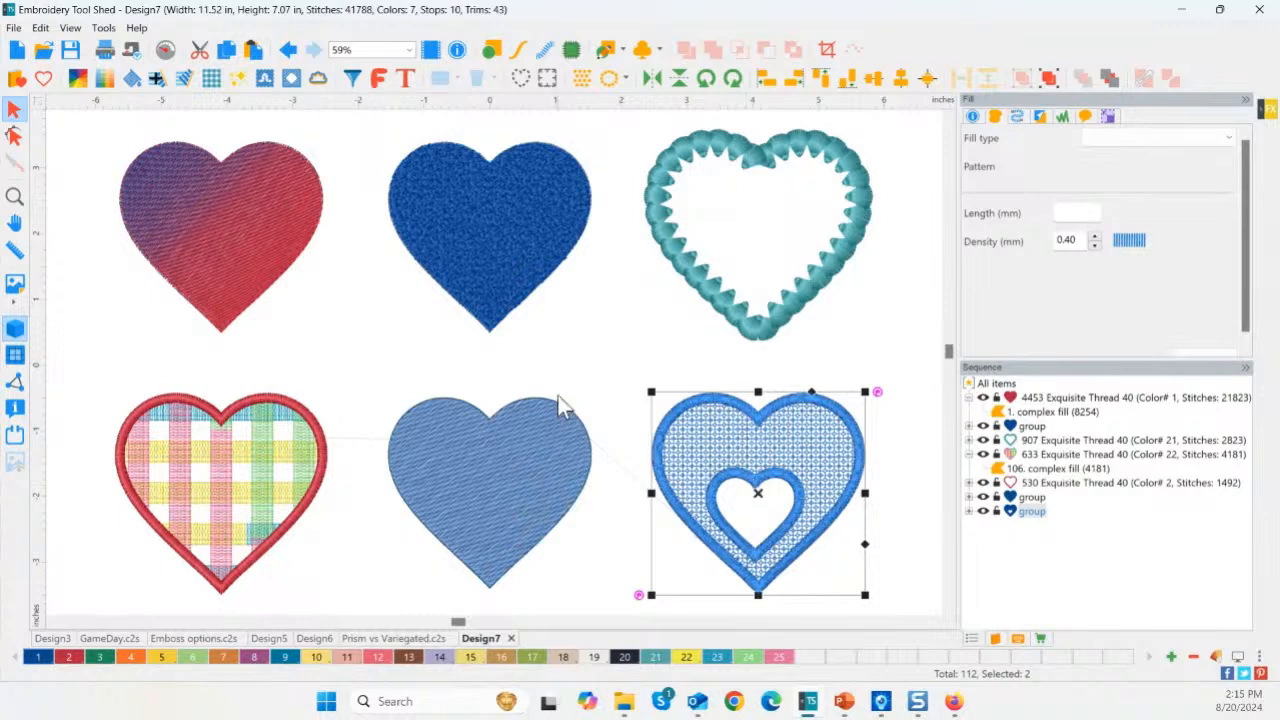
click(622, 359)
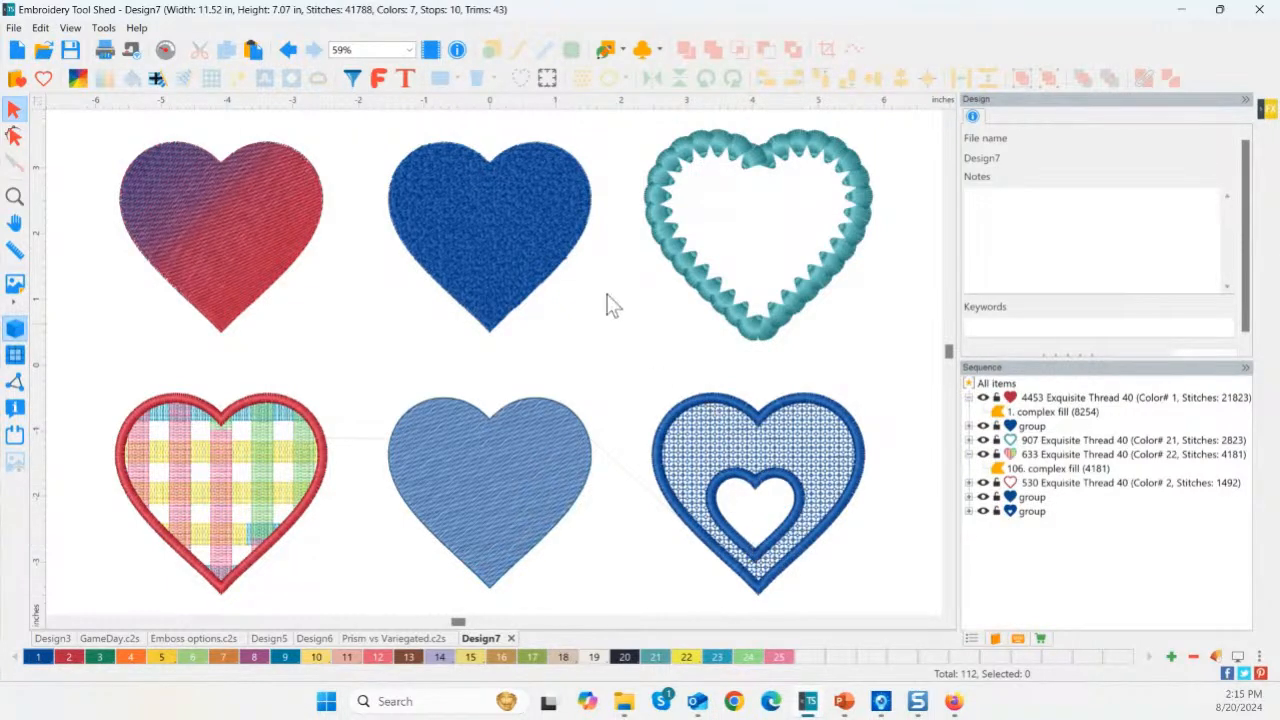
Limit the object-type filter to satin, steil and applique, hiding every other type.
click(352, 79)
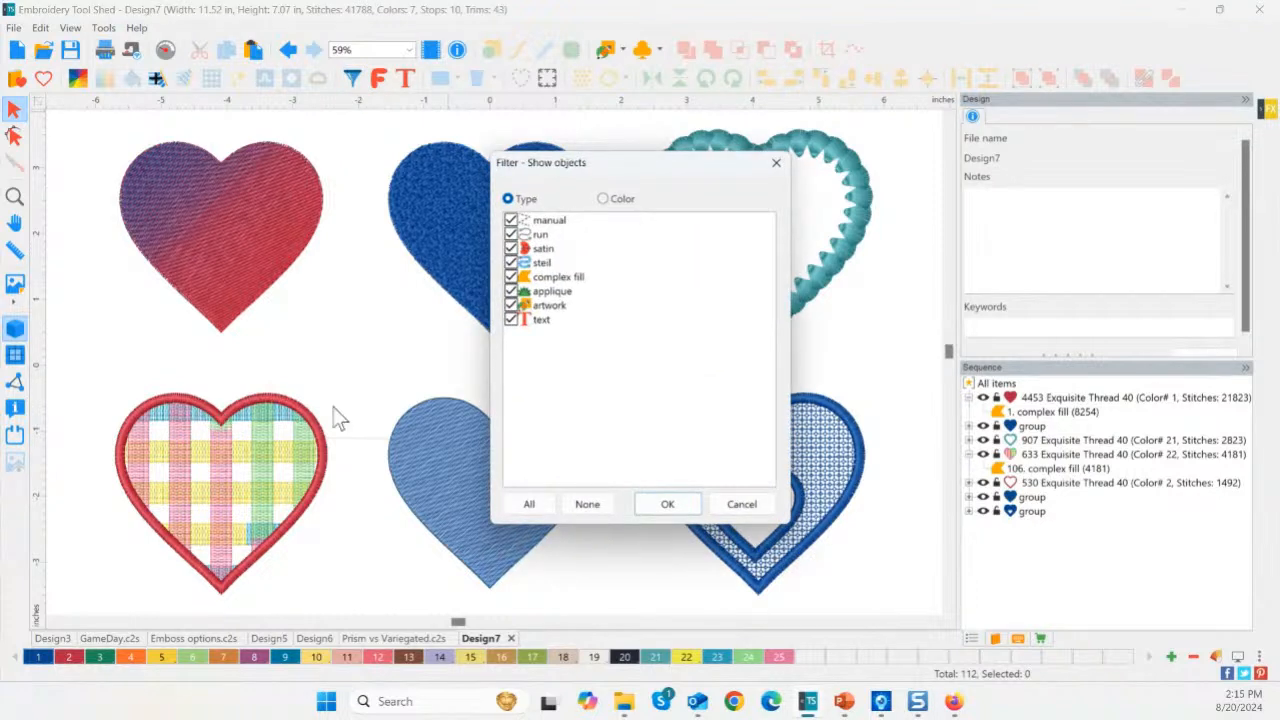
click(599, 507)
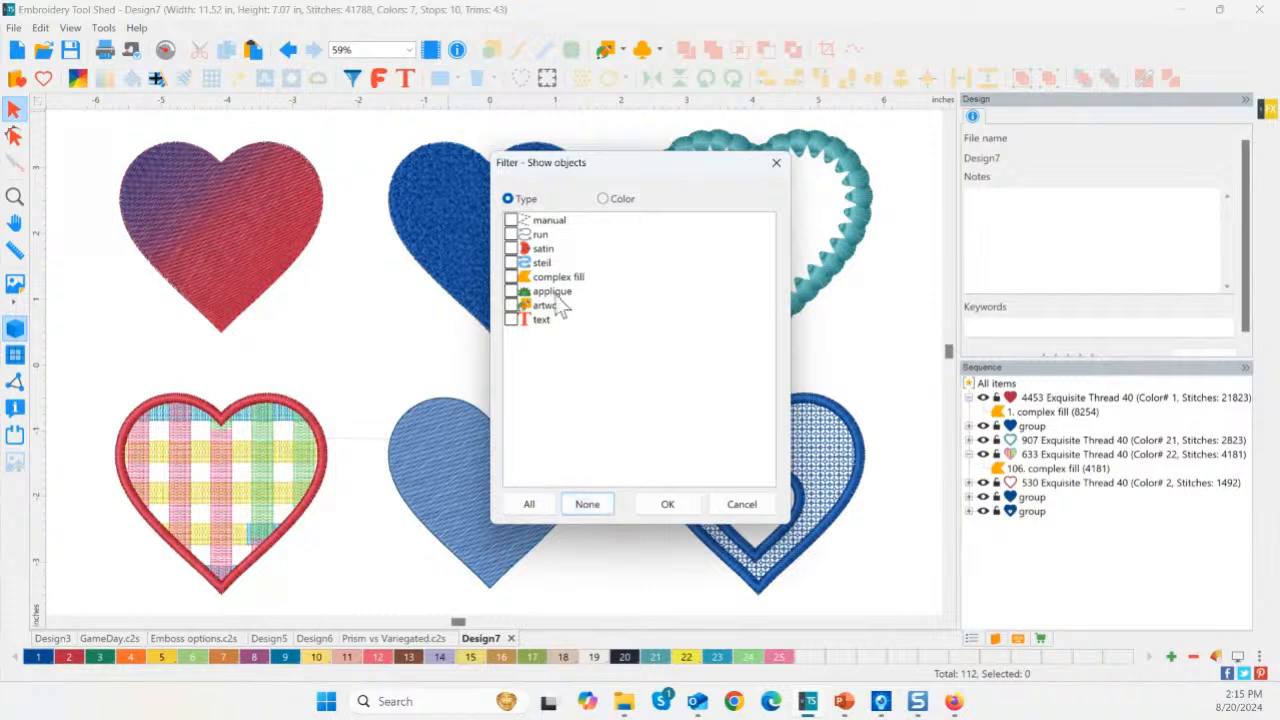
click(512, 249)
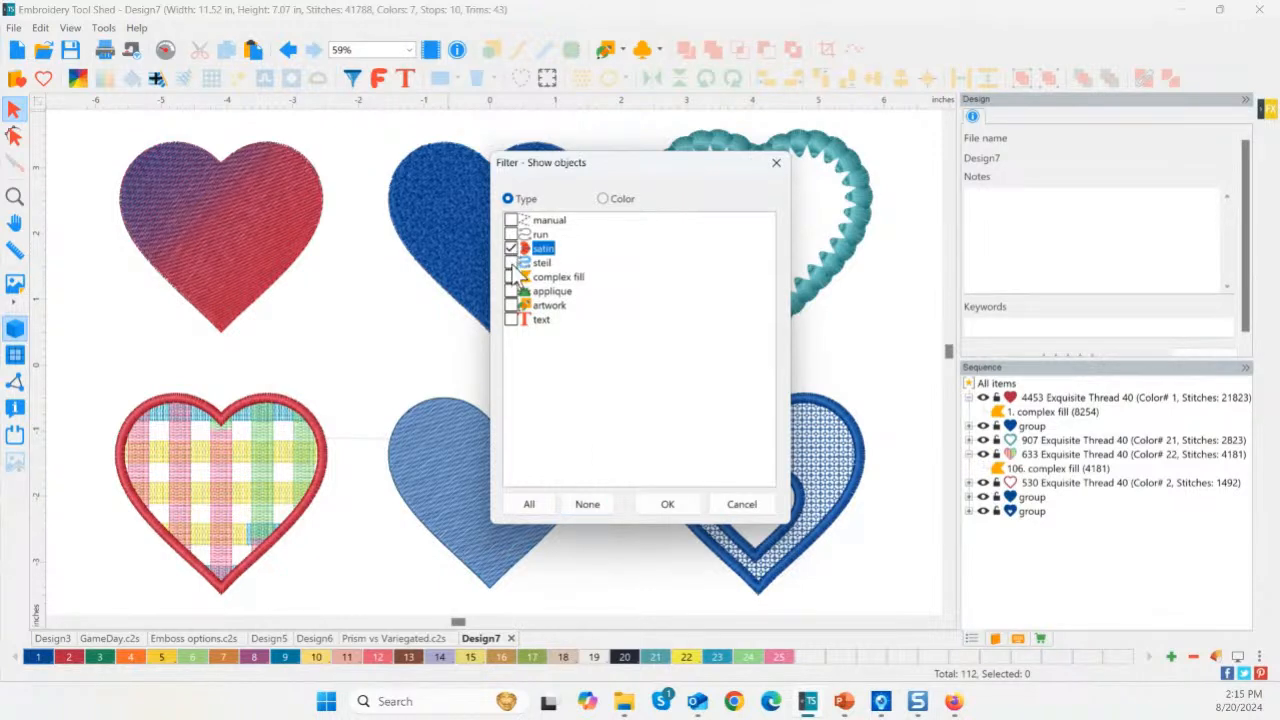
click(512, 263)
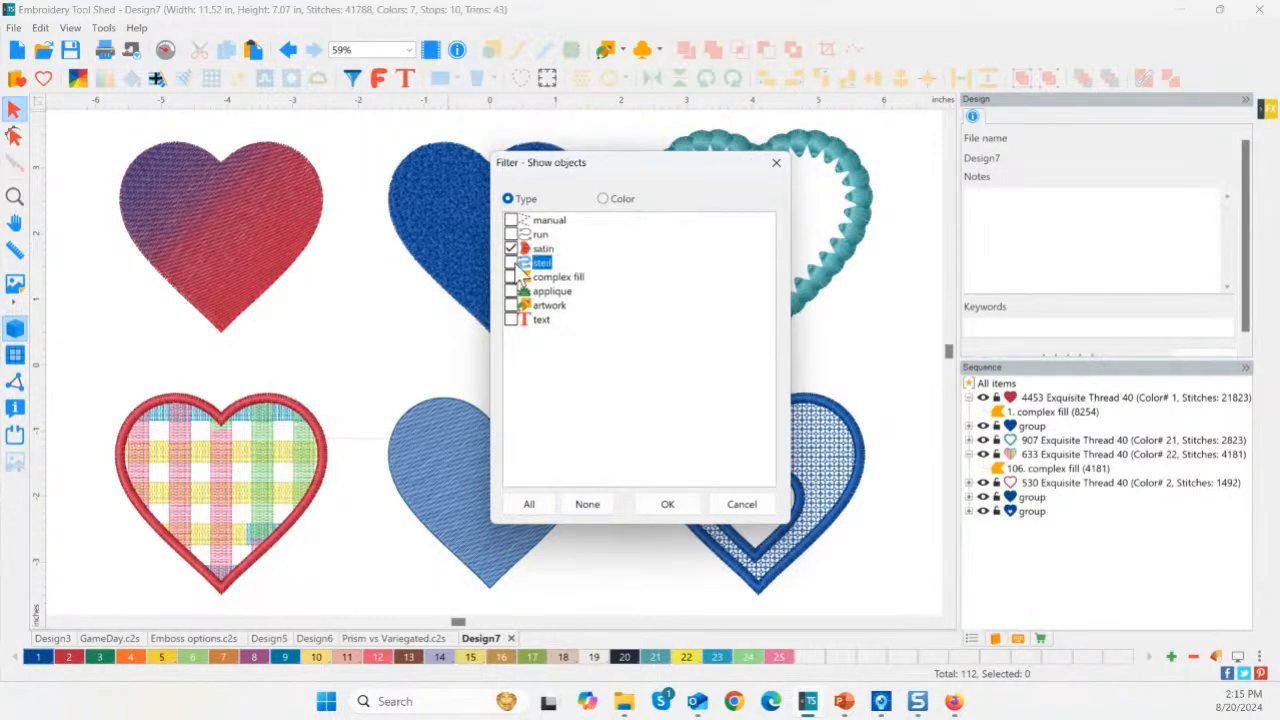
click(512, 291)
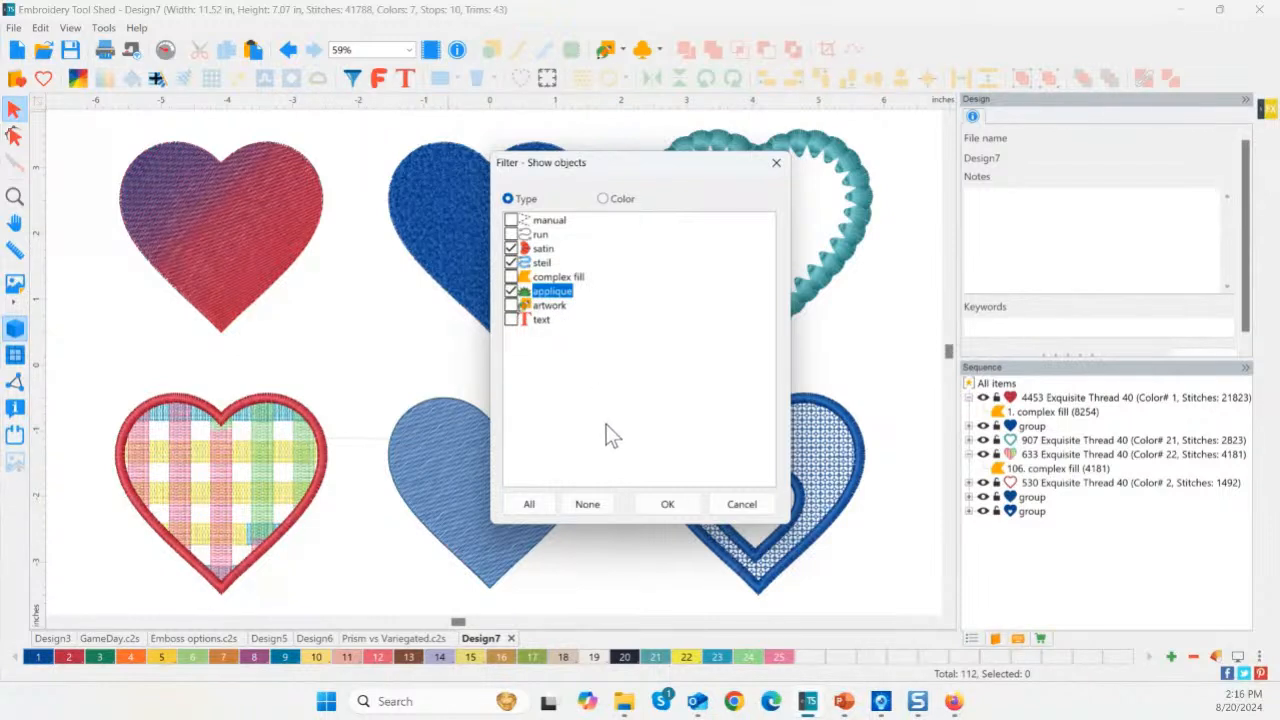
click(669, 503)
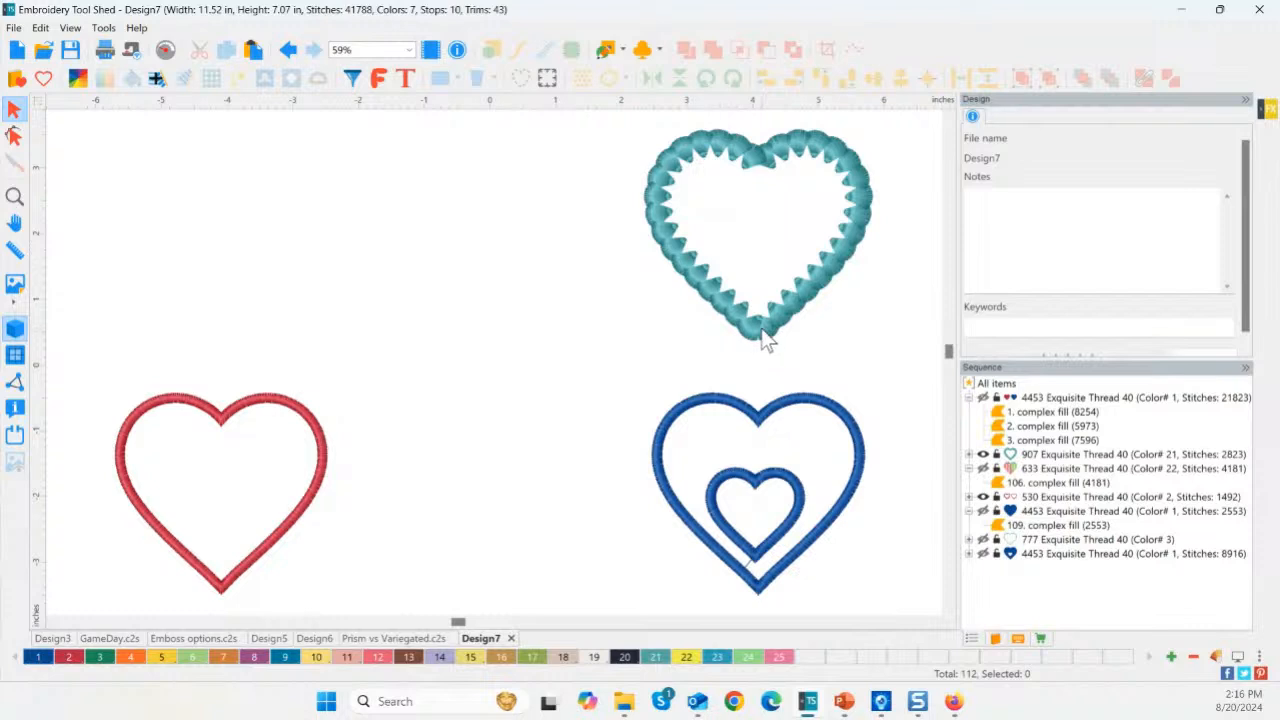
Convert the outer blue steil heart border to 3D foam and zoom in on the blue hearts.
click(654, 449)
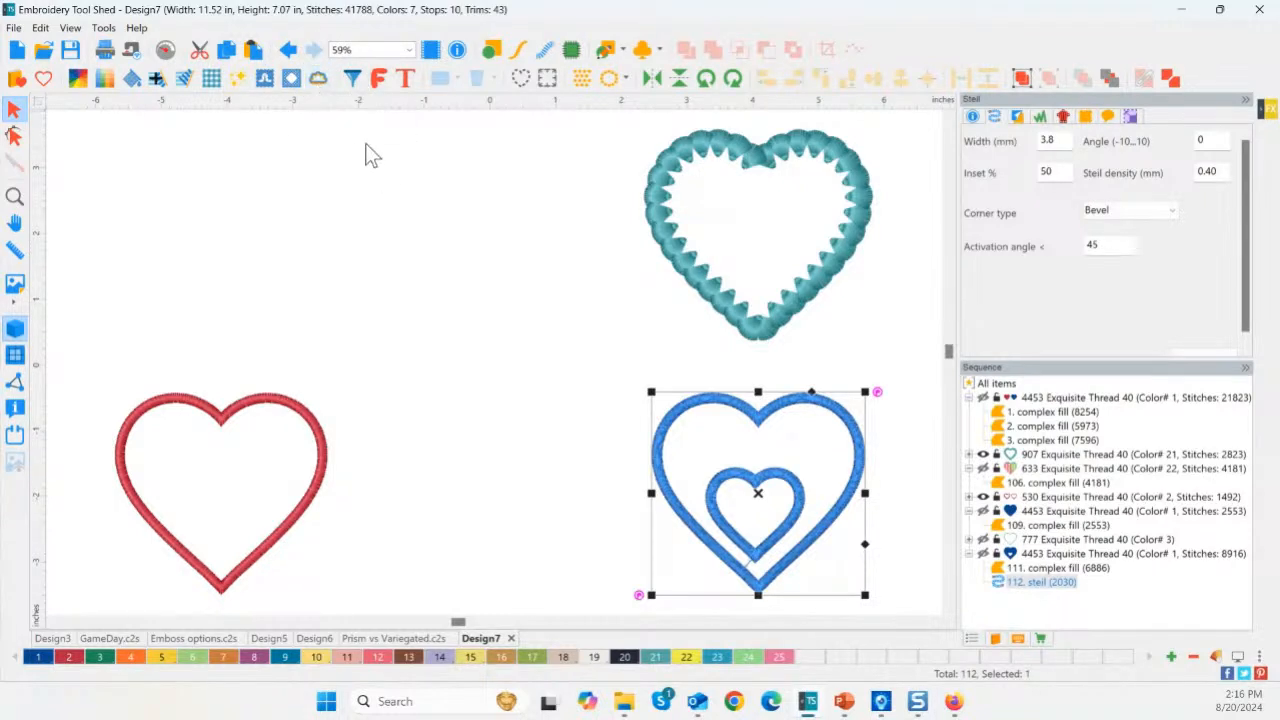
click(320, 86)
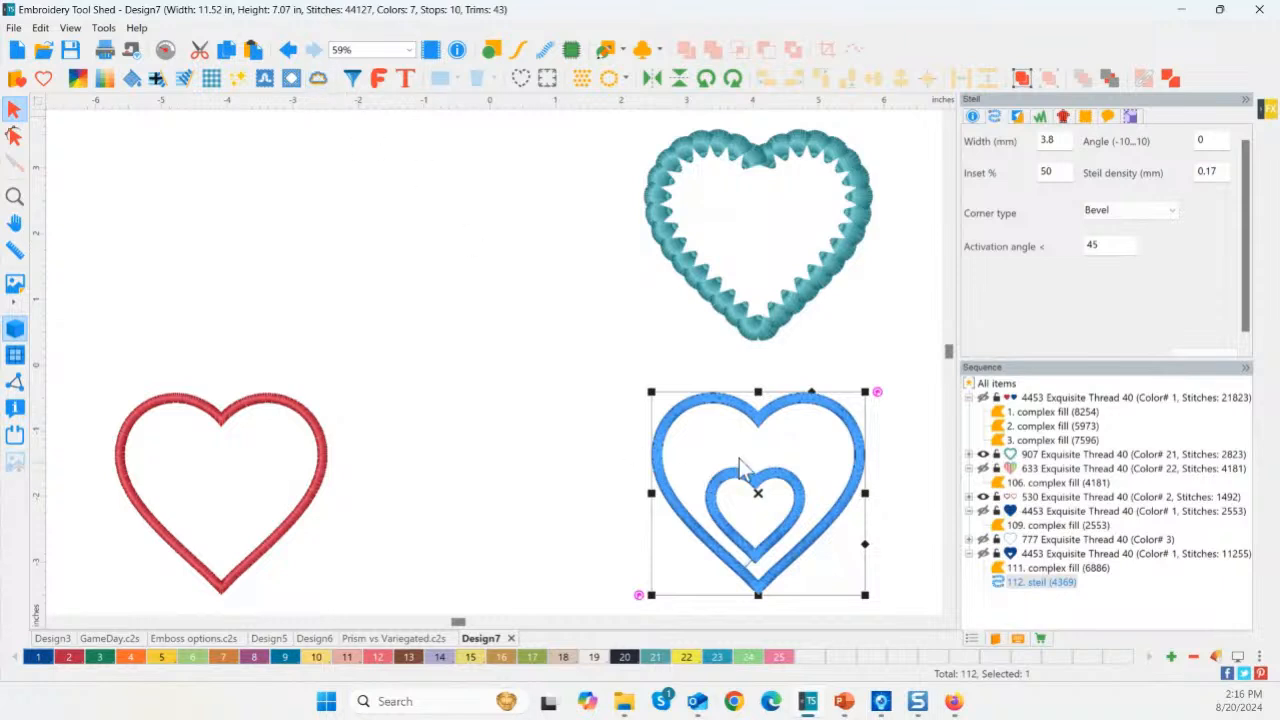
click(14, 196)
drag(590, 374, 888, 611)
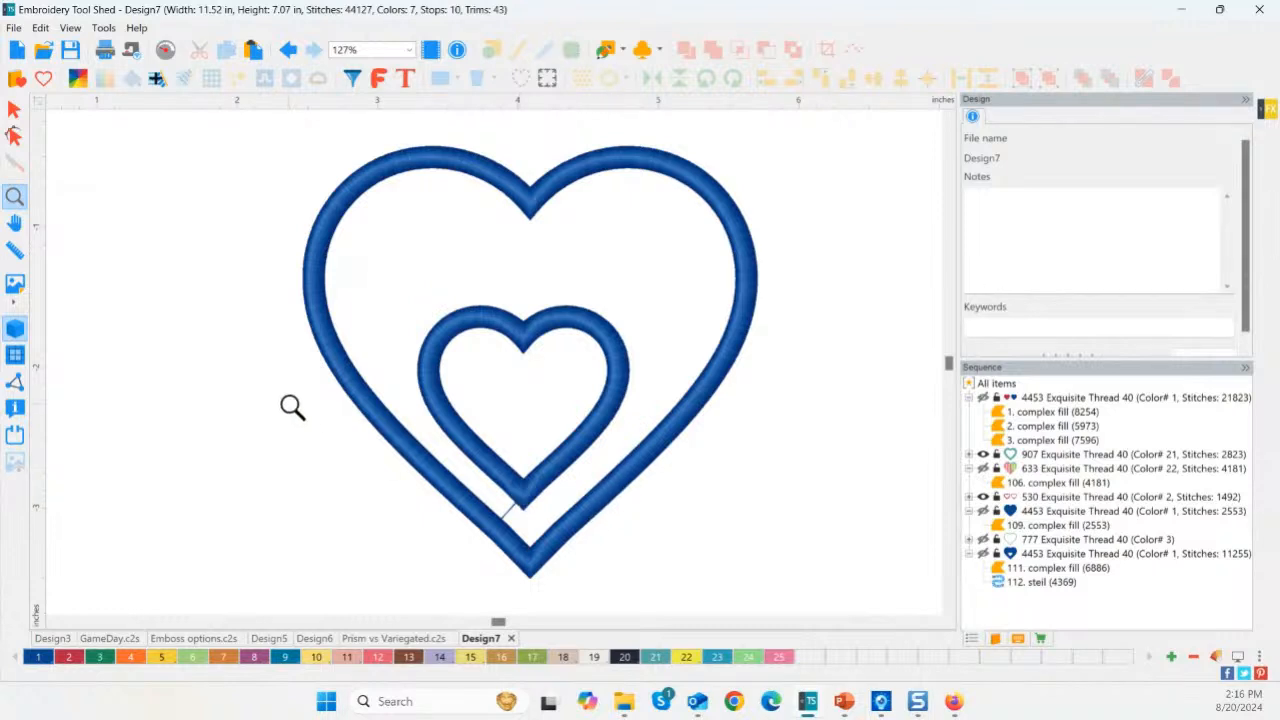
click(353, 79)
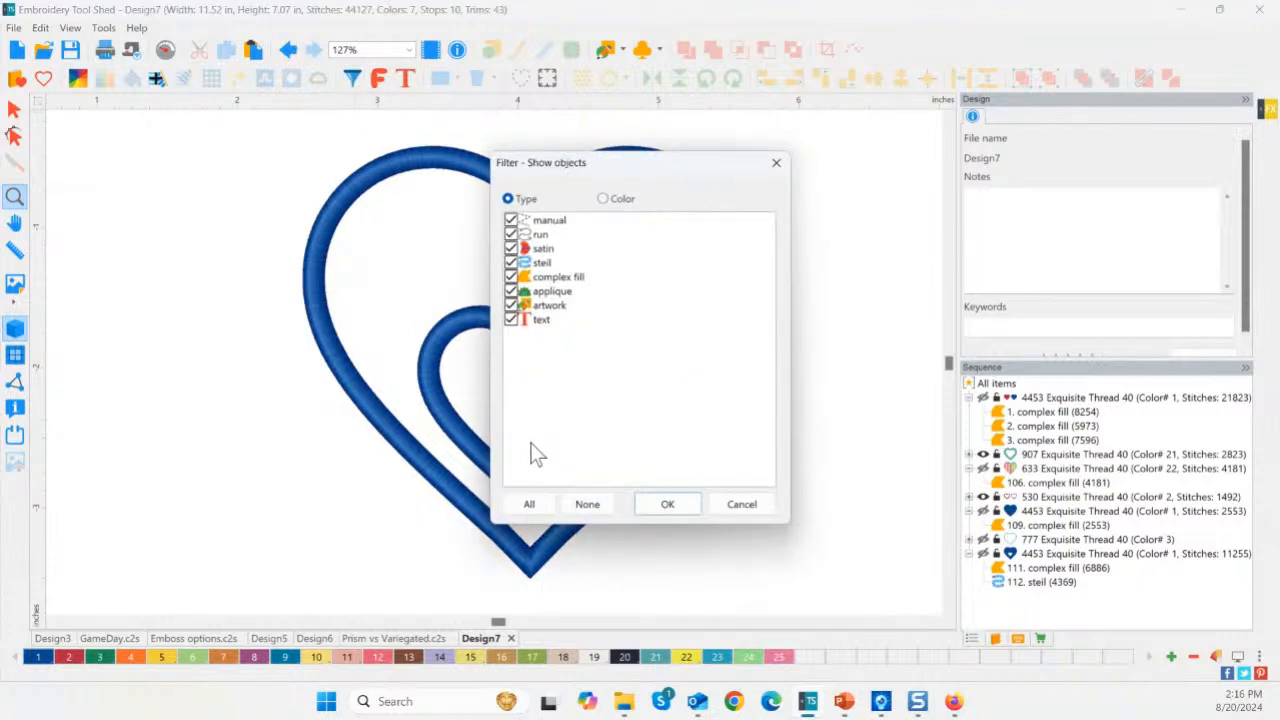
Show all eight object types again, fit the six hearts in view, and select the blue heart's border.
click(663, 505)
double_click(17, 200)
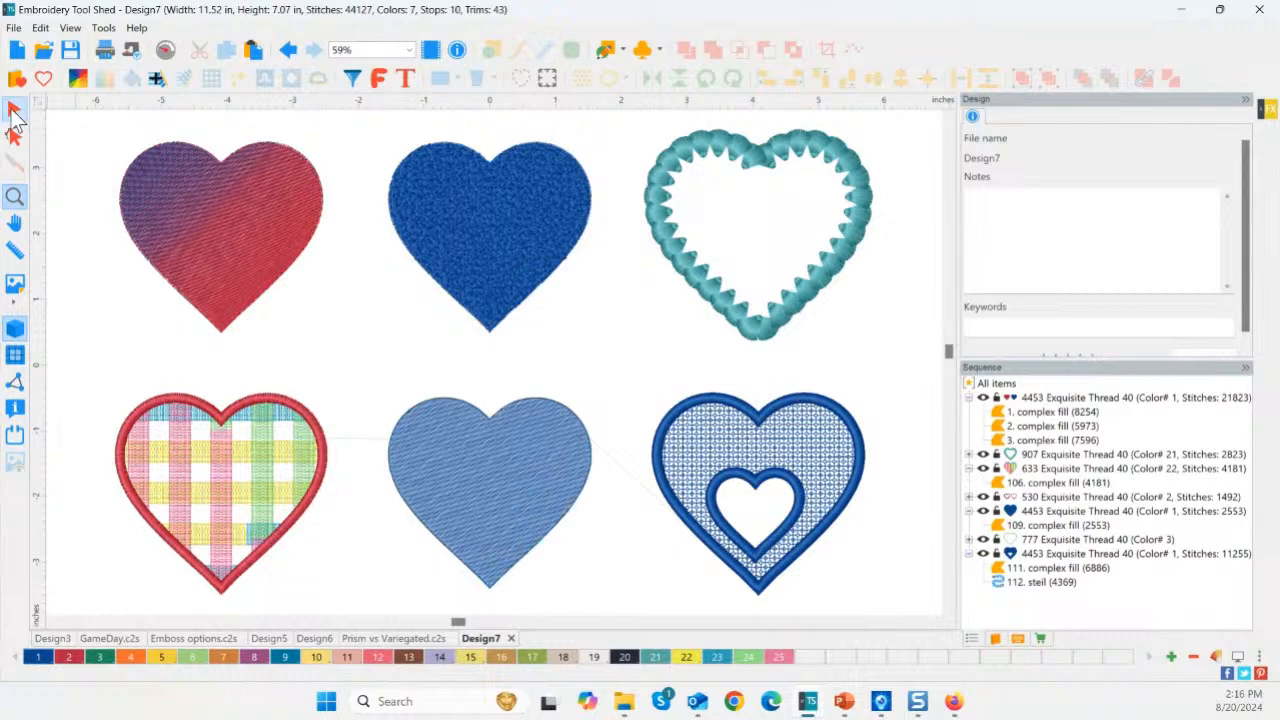
click(14, 112)
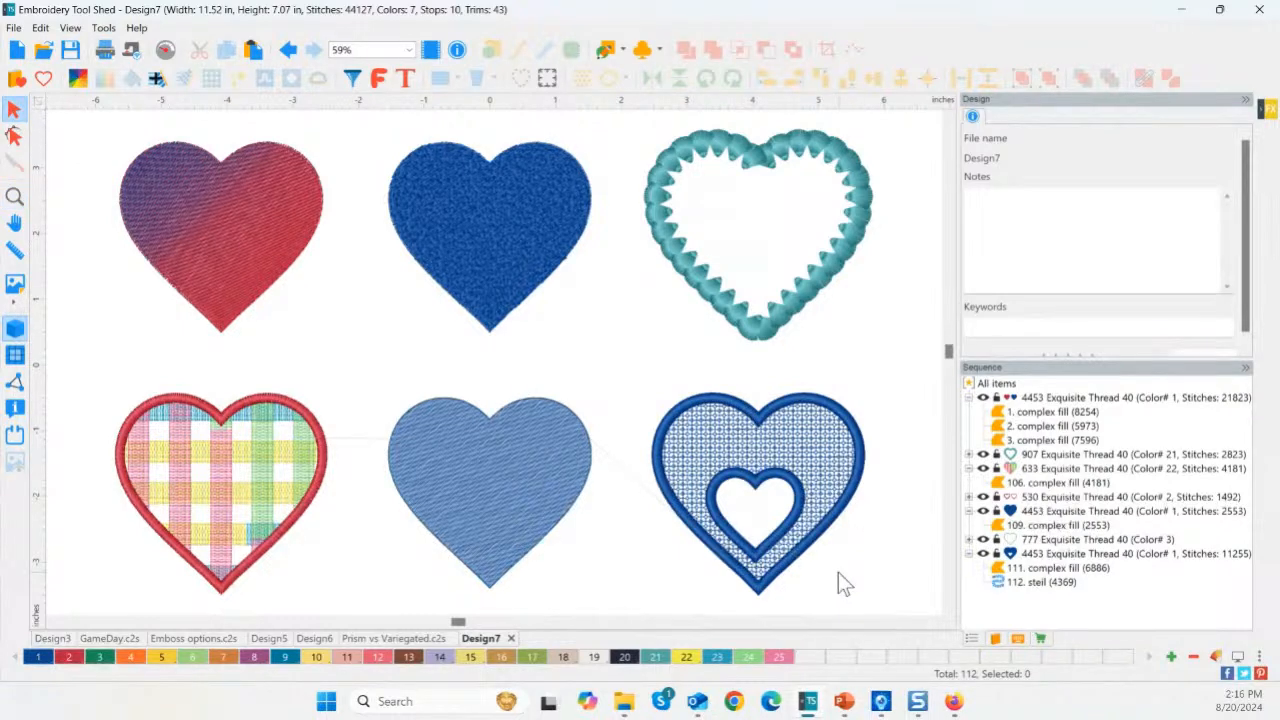
click(777, 415)
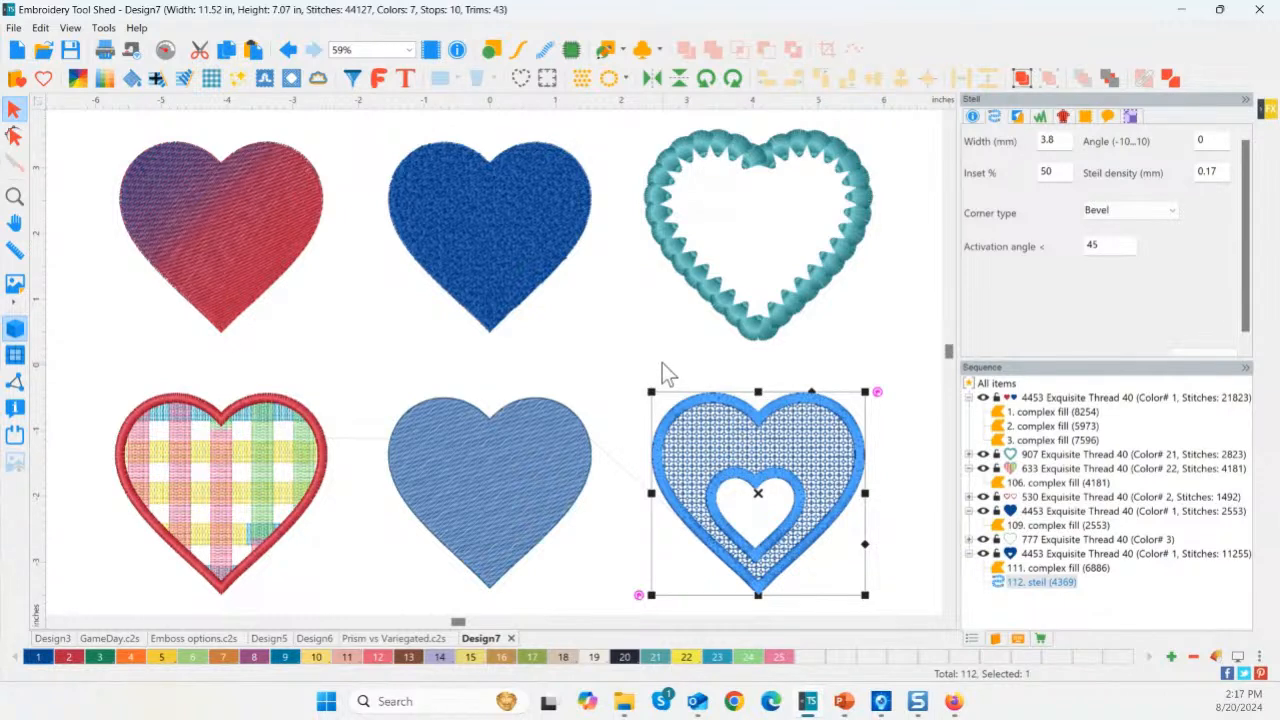
click(862, 355)
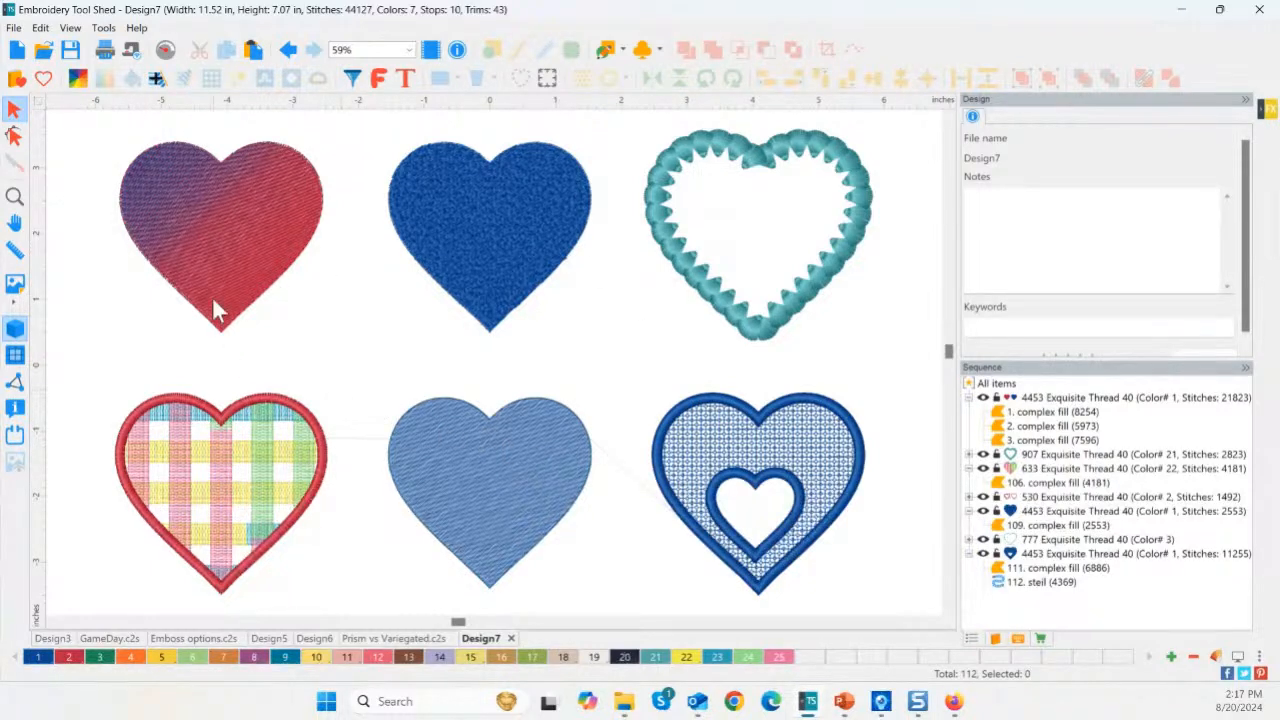
Create the blank Design8, then switch to the Prism vs Variegated.c2s file.
click(21, 56)
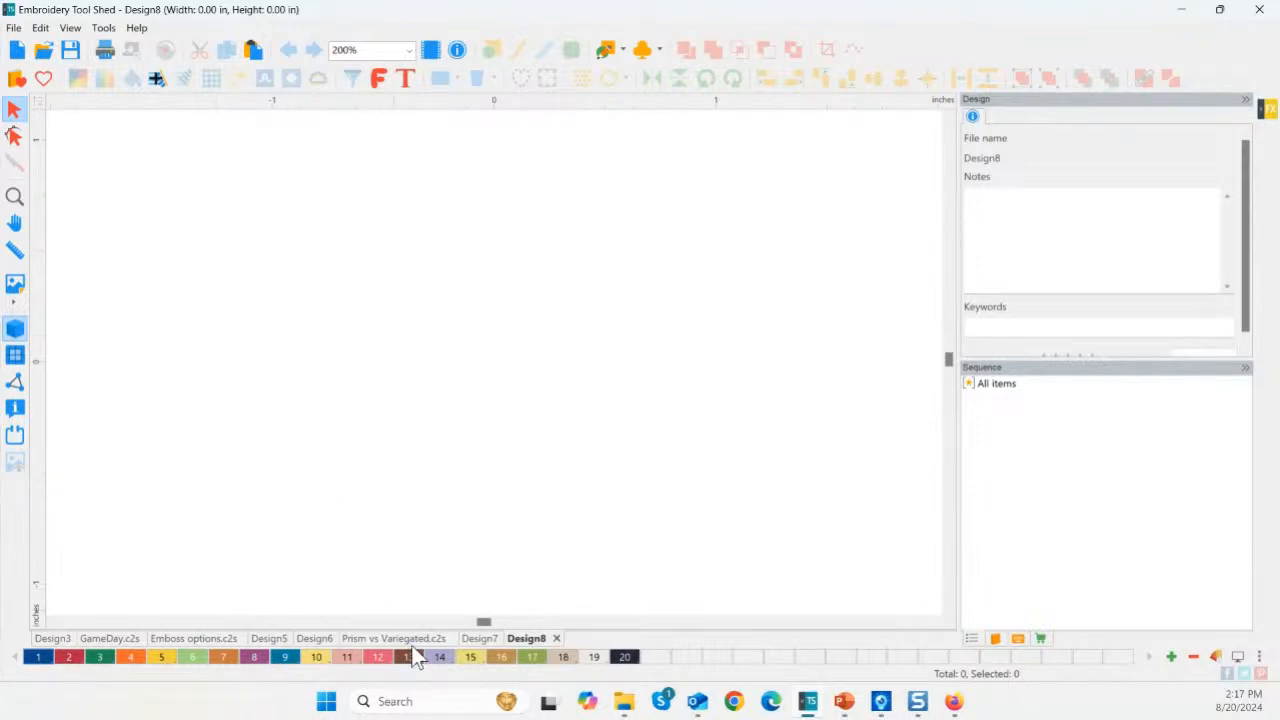
click(384, 638)
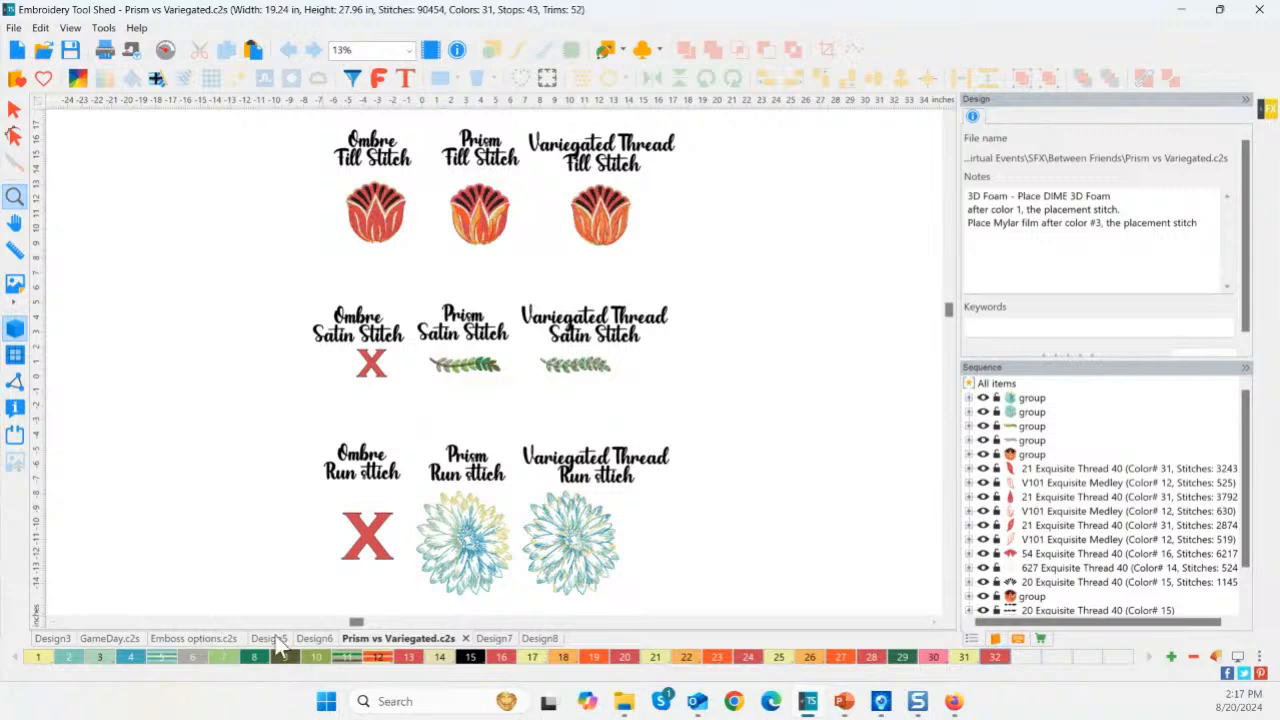
In Design7, duplicate the purple-to-red ombre heart with Ctrl+D and place the copy to its left.
click(494, 639)
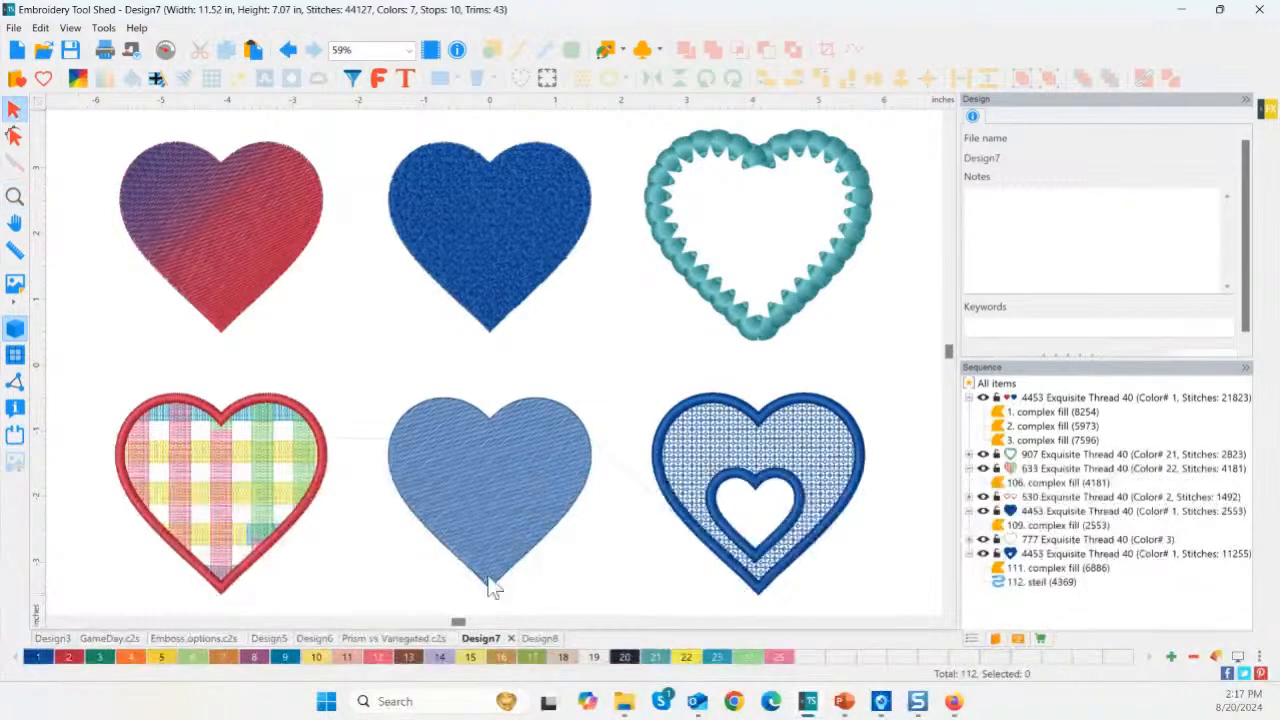
click(14, 196)
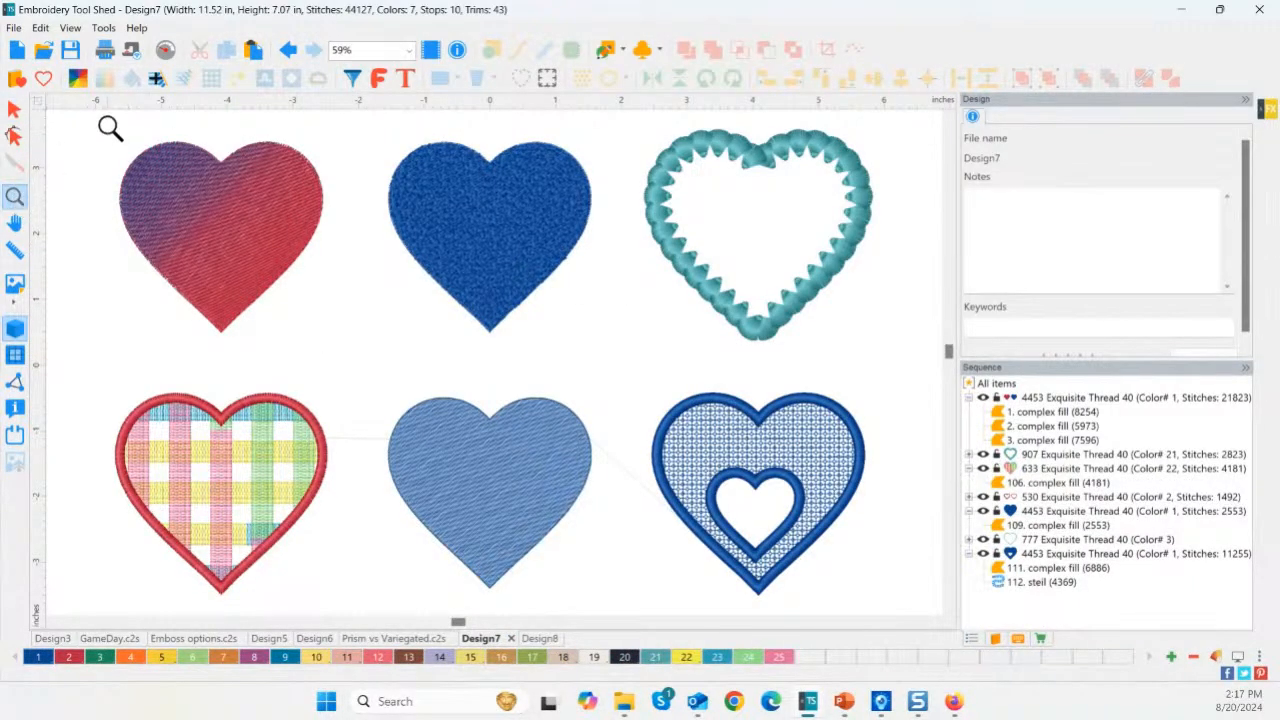
drag(108, 126, 362, 368)
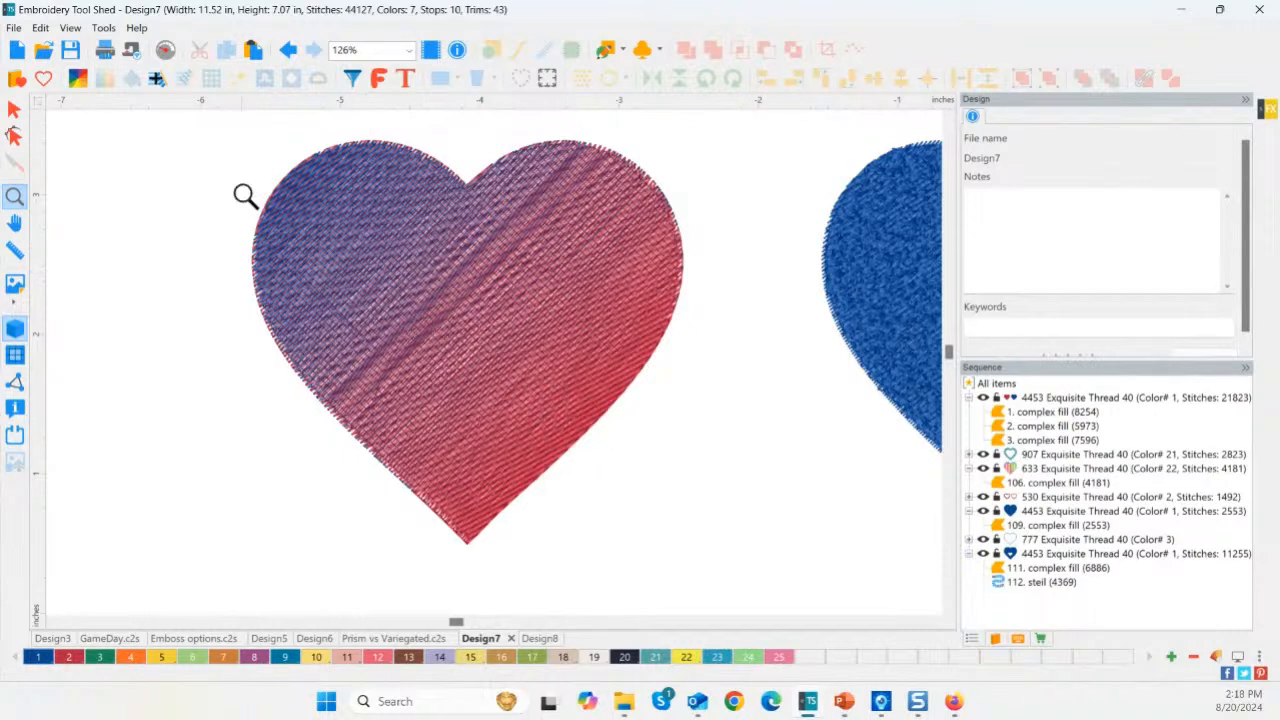
key(ctrl)
click(16, 110)
click(503, 330)
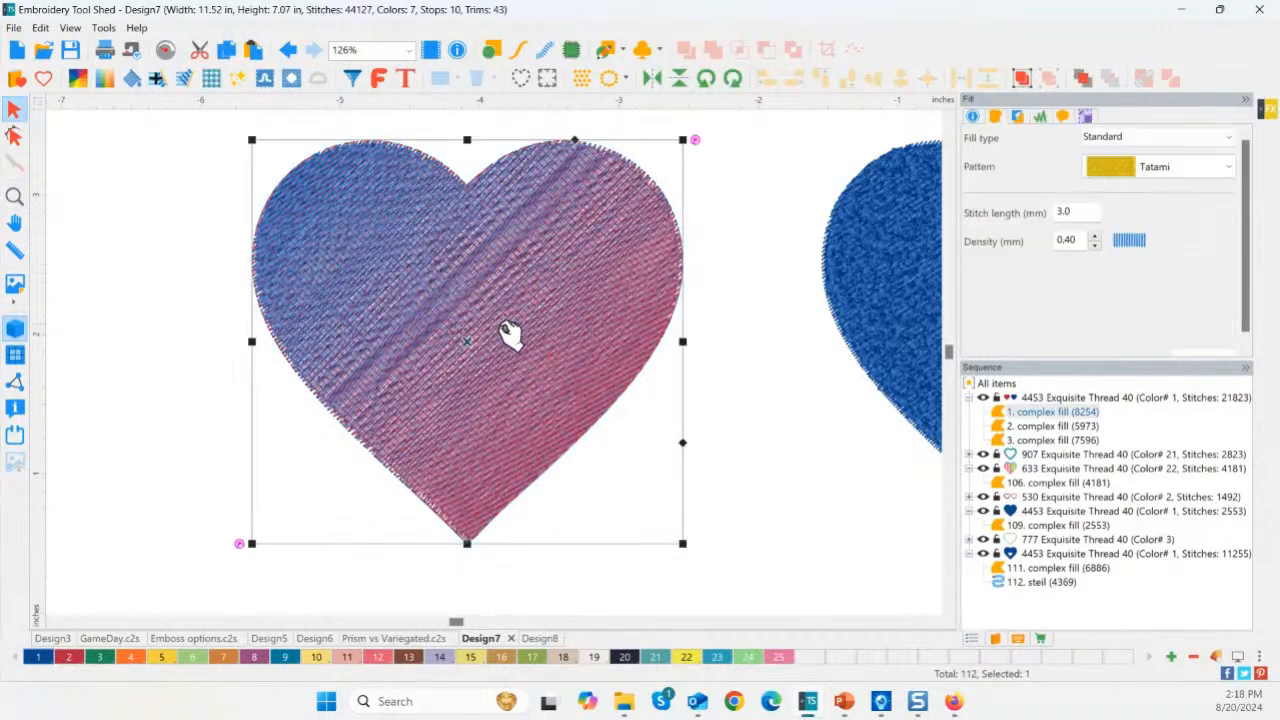
key(ctrl+d)
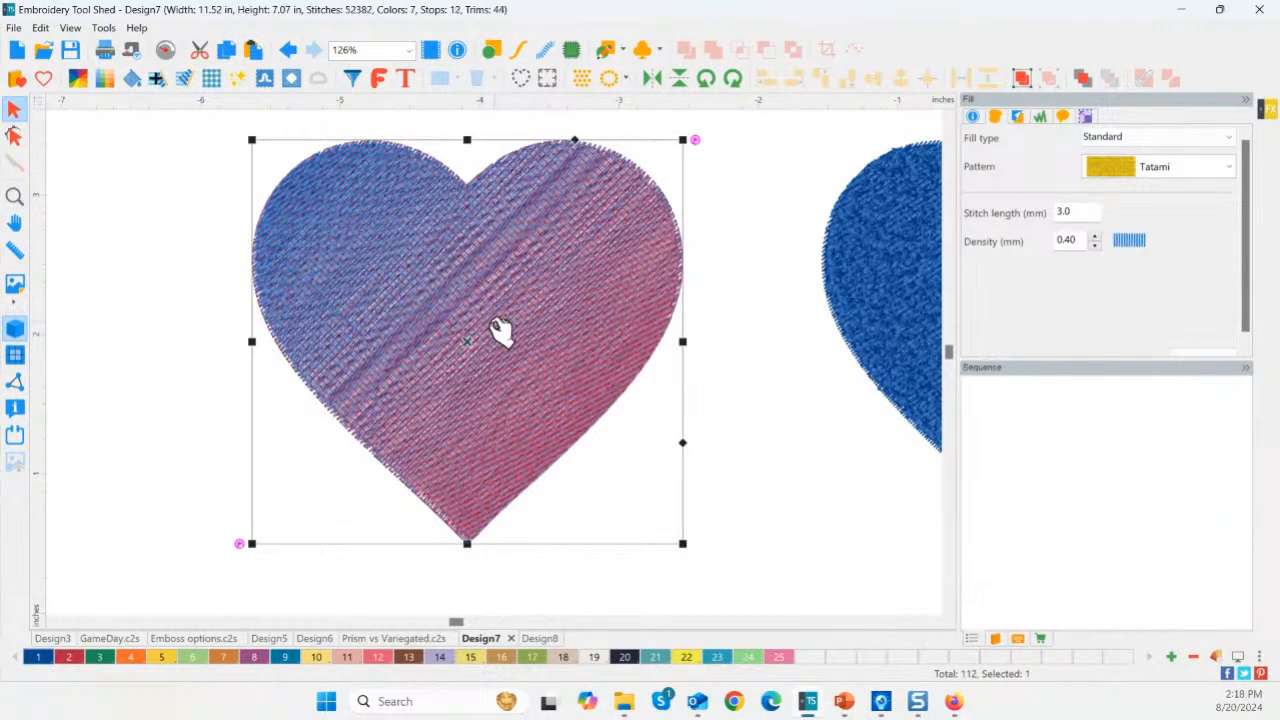
drag(474, 329, 18, 288)
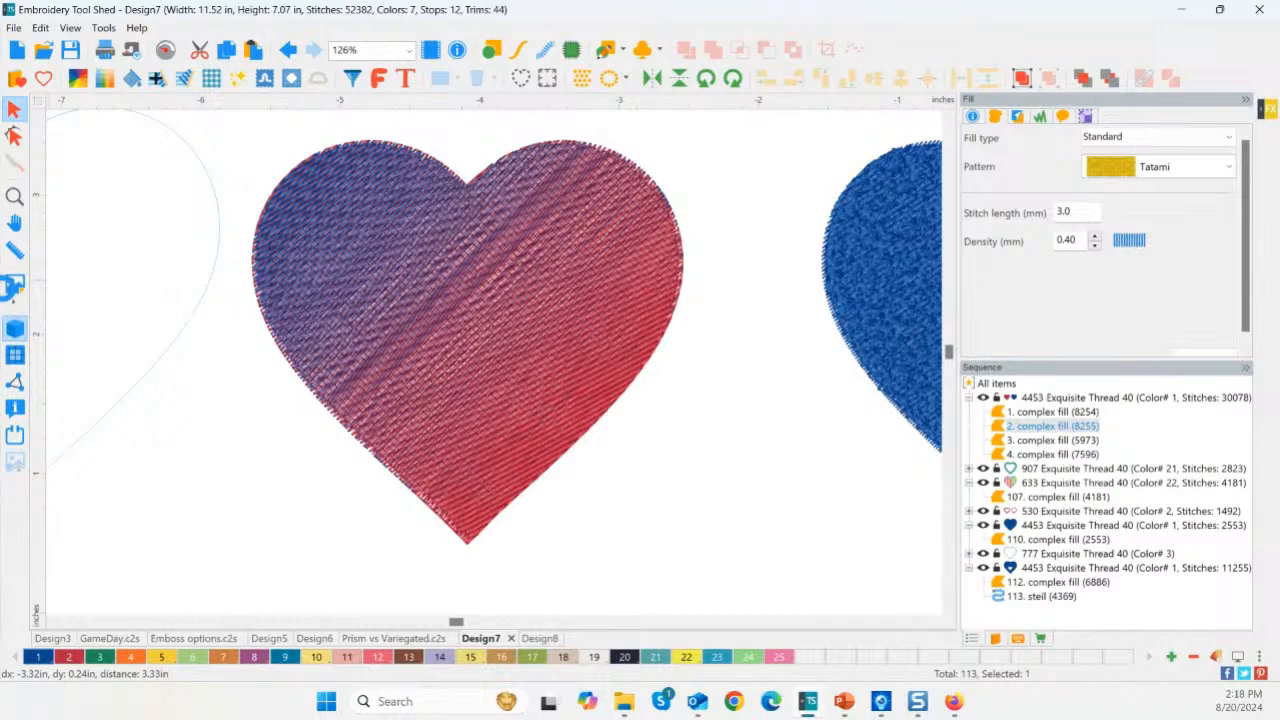
click(14, 196)
Convert the heart copy to artwork and back to complex fill, giving it a solid blue Tatami fill.
right_click(95, 225)
right_click(150, 246)
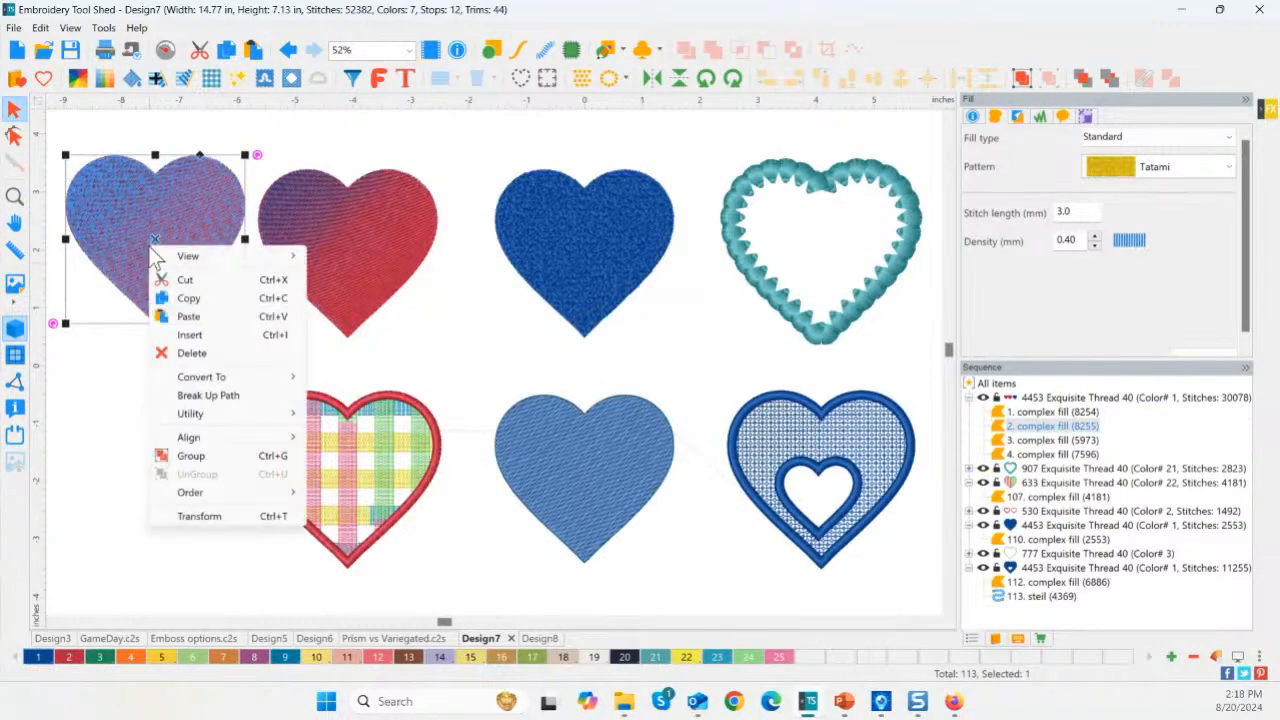
mouse_move(203, 377)
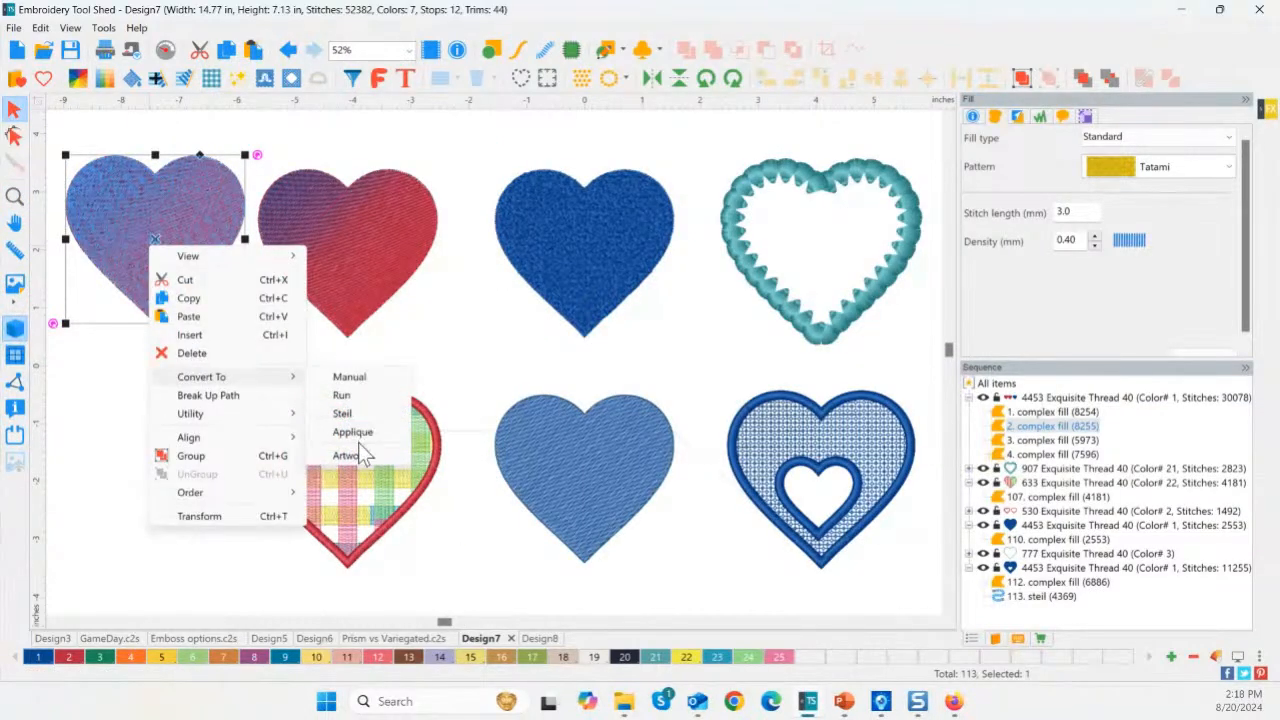
click(210, 238)
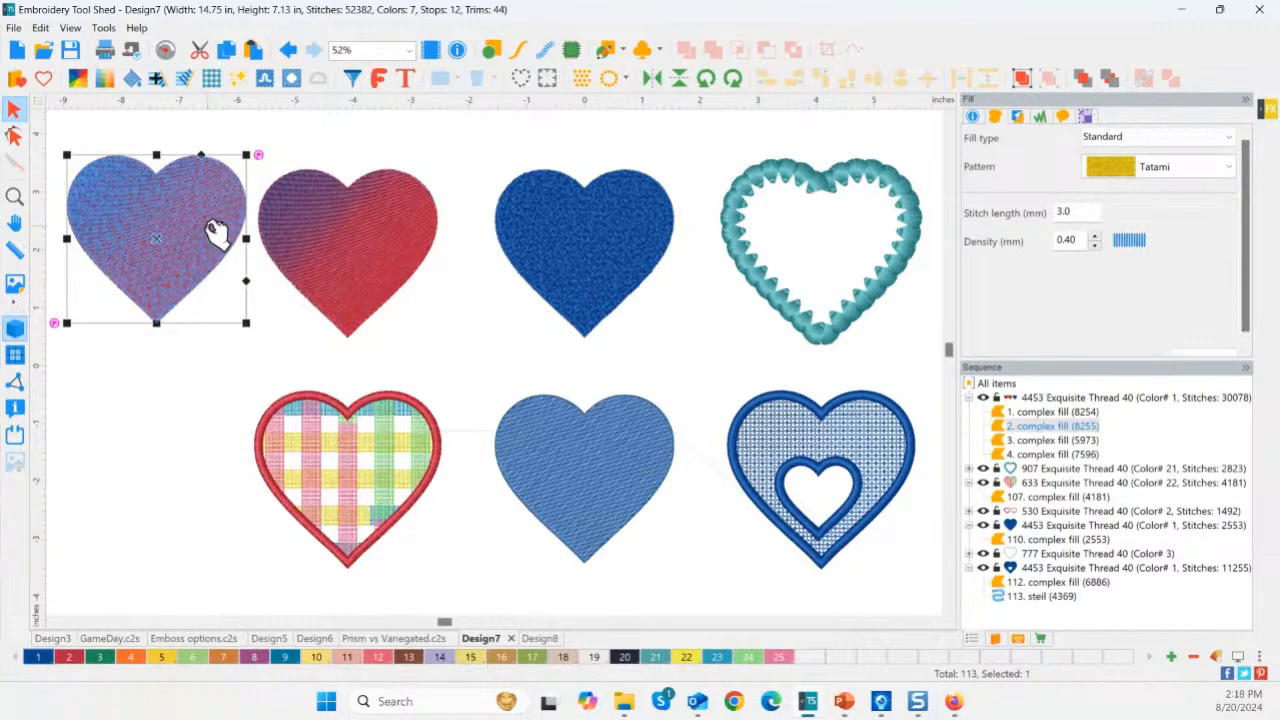
click(493, 50)
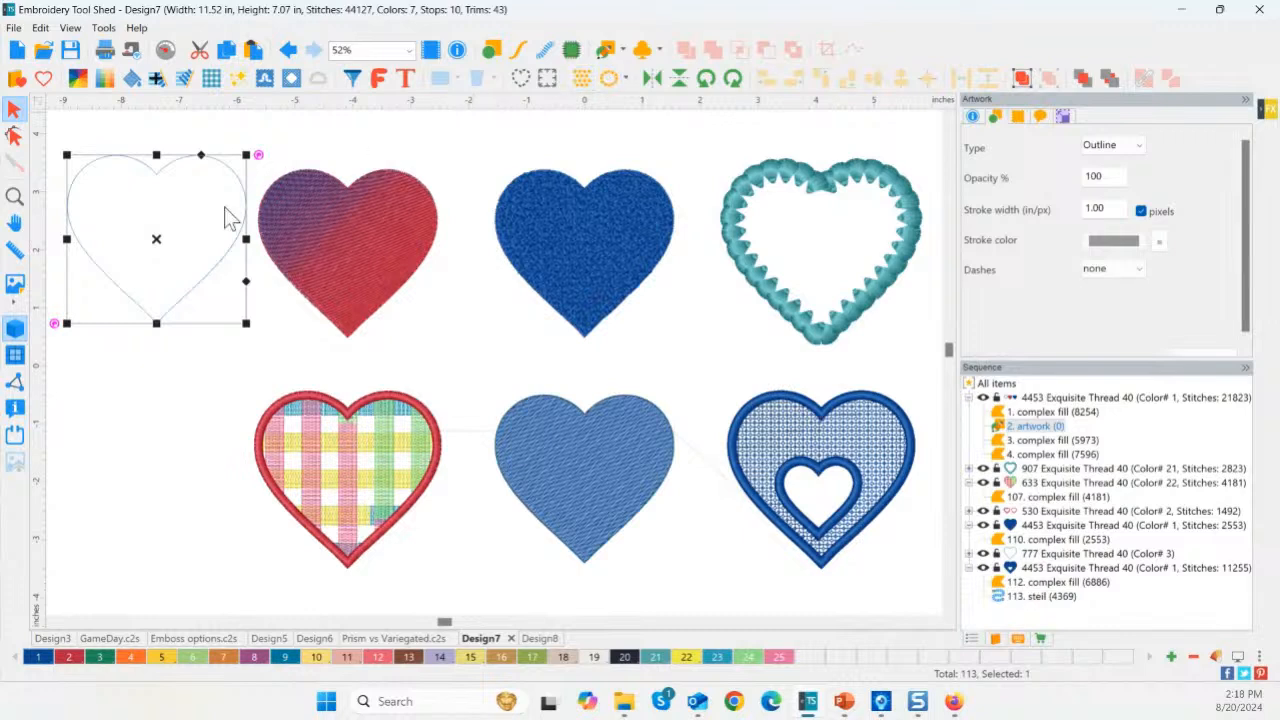
right_click(158, 241)
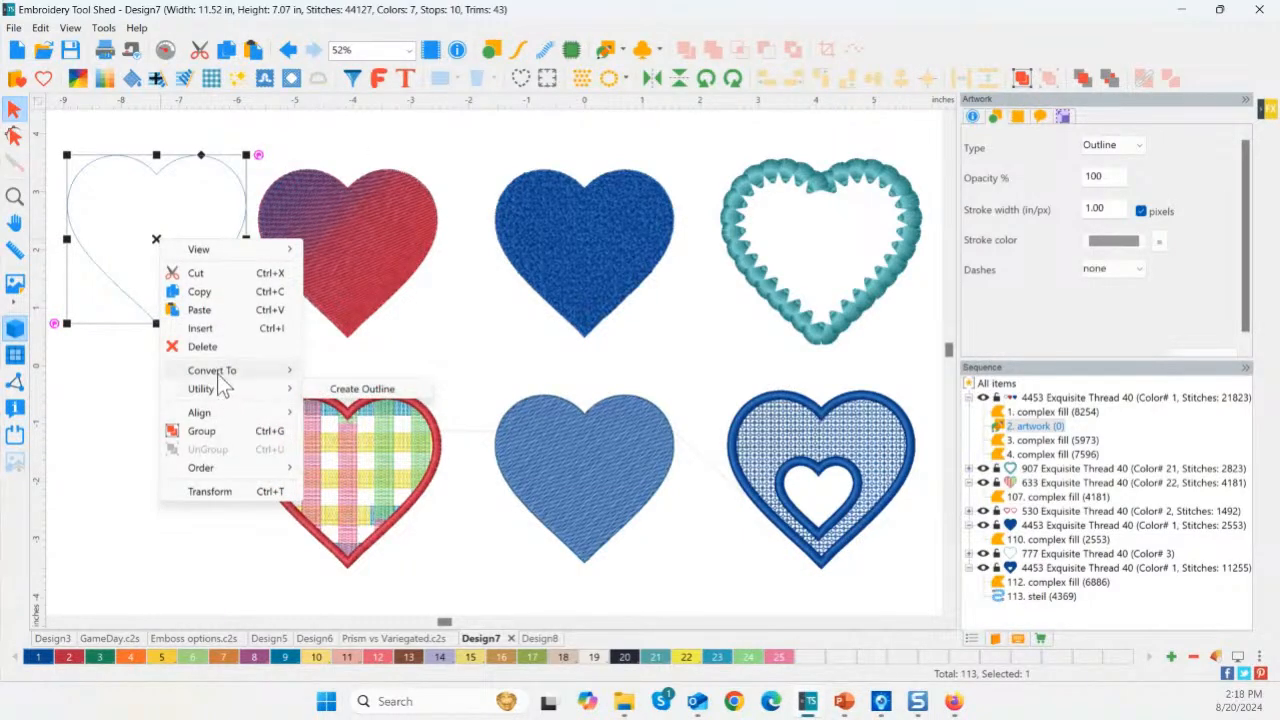
mouse_move(218, 374)
click(357, 407)
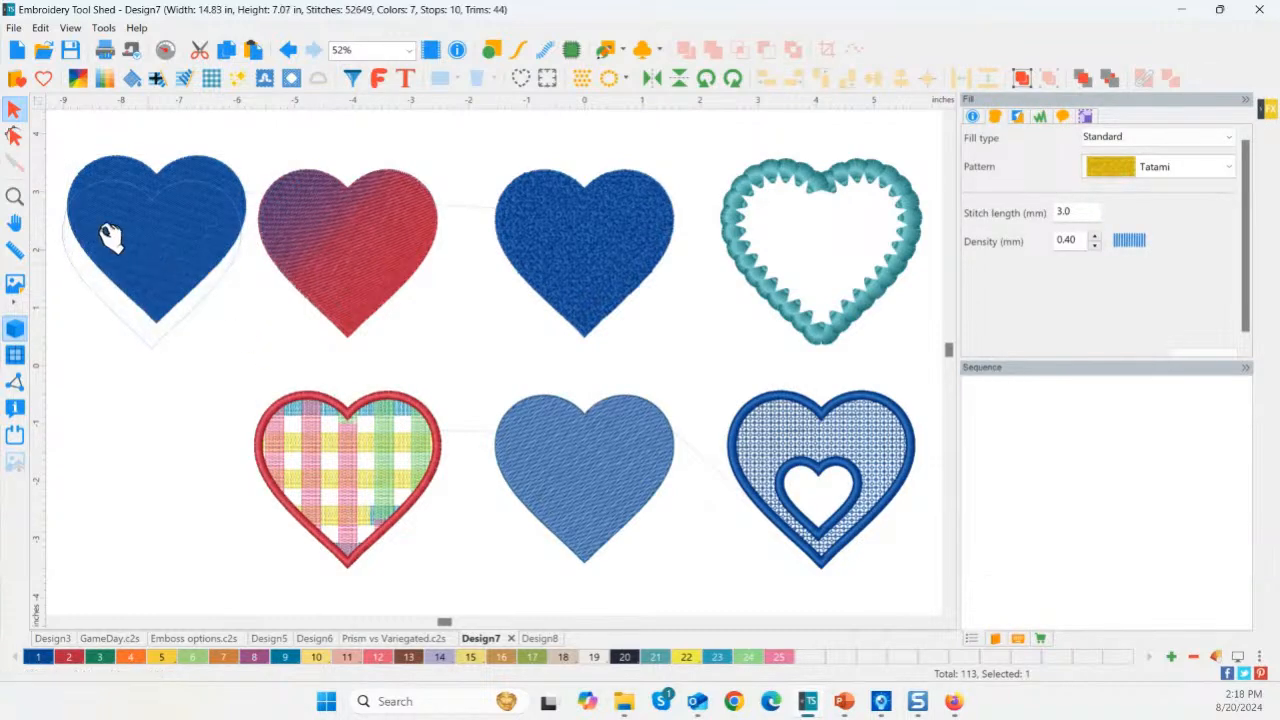
Zoom in on the top-left heart to inspect its new fill stitches, then clear the selection.
click(15, 197)
drag(49, 171, 86, 190)
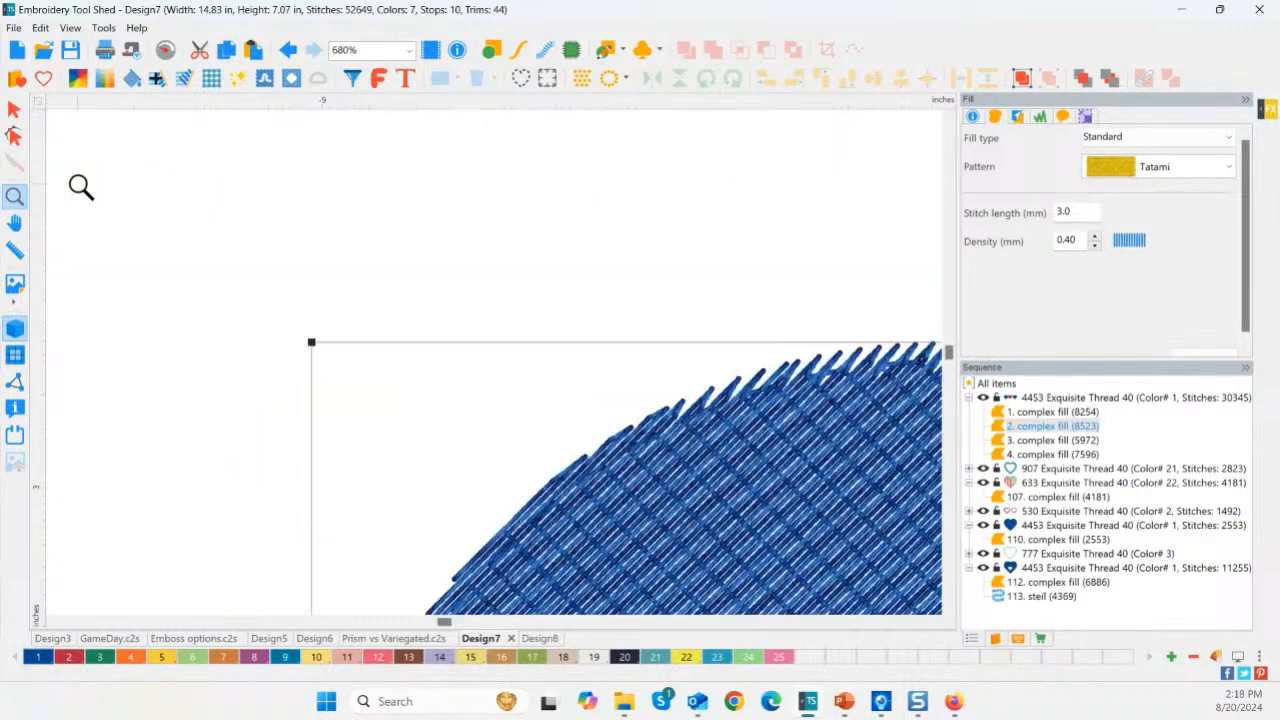
double_click(16, 199)
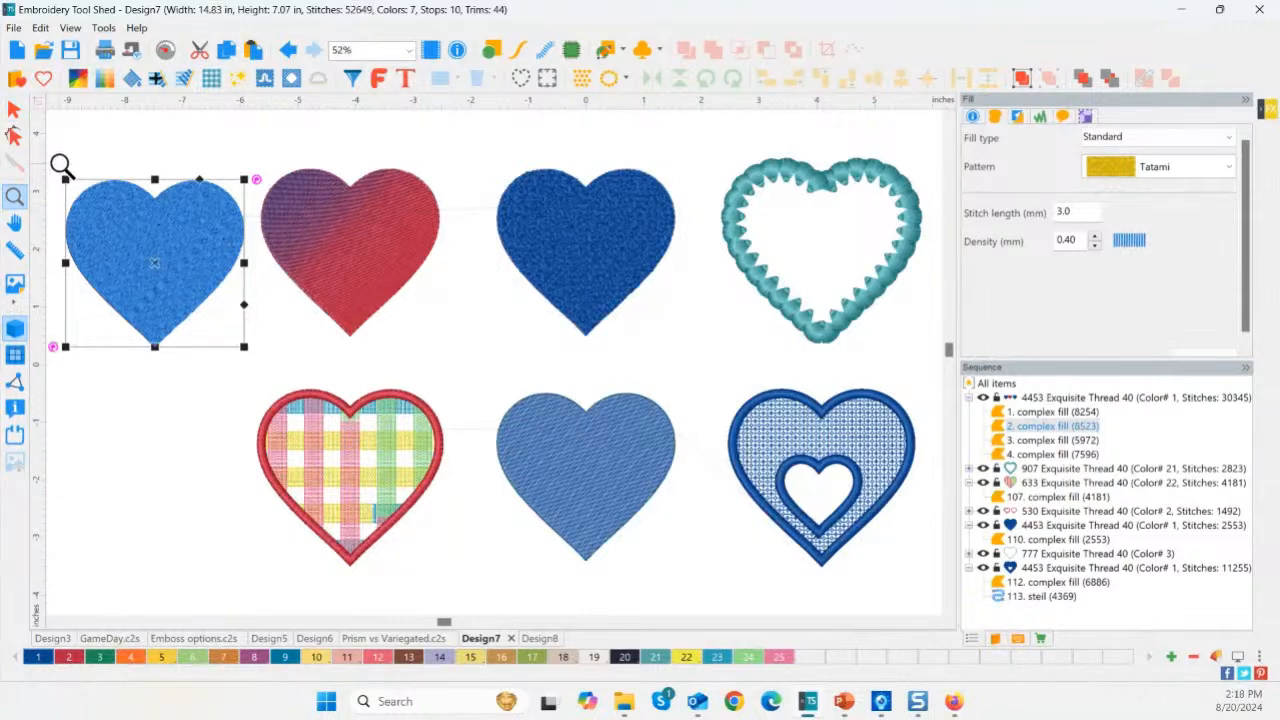
drag(58, 163, 463, 384)
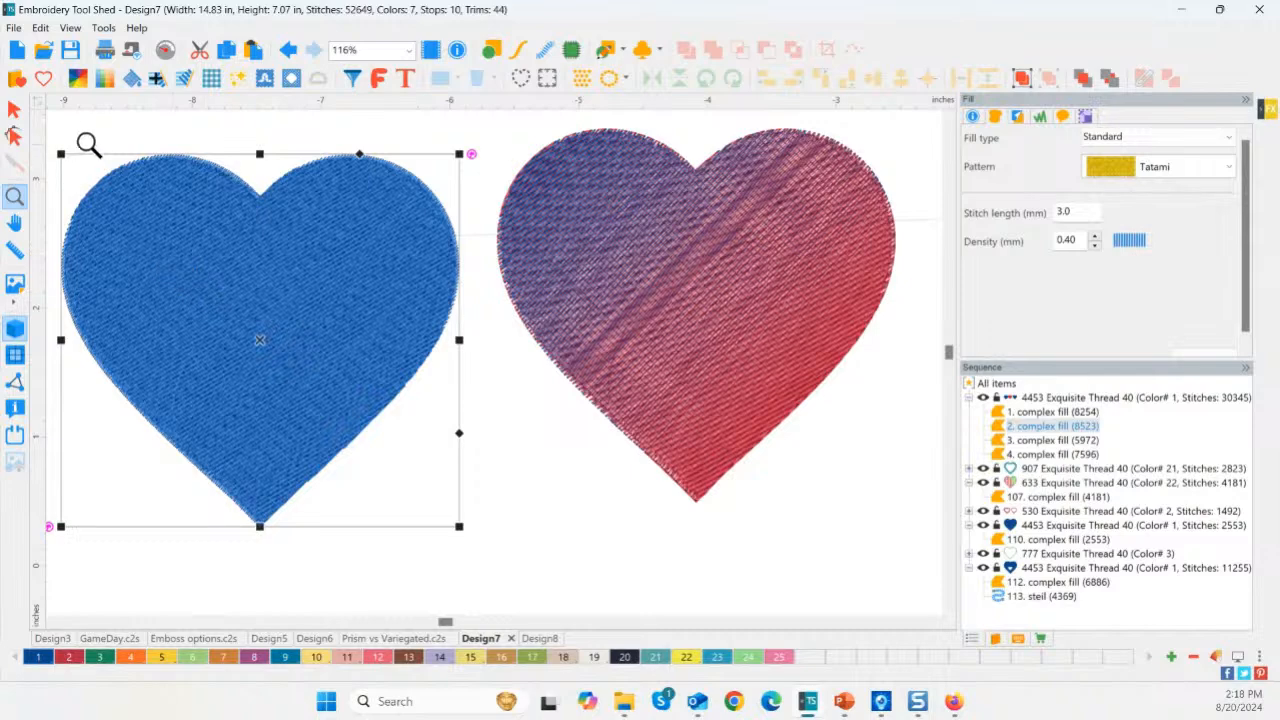
click(15, 112)
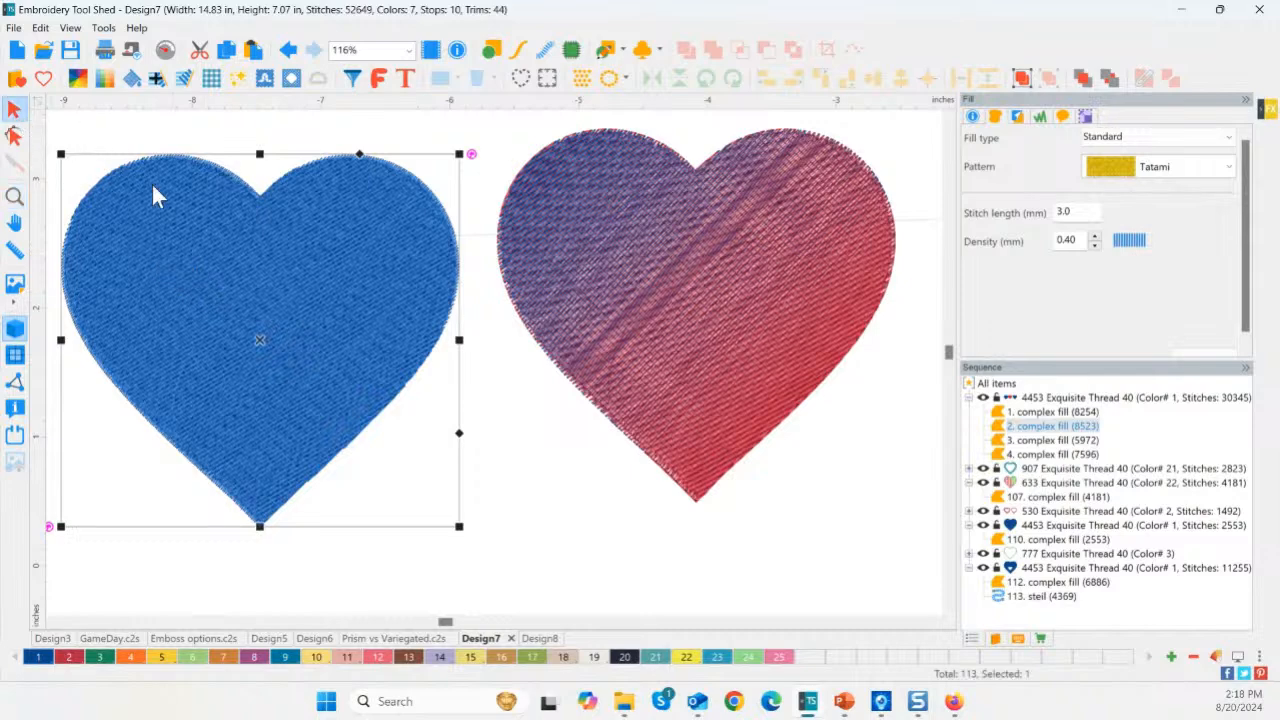
click(795, 488)
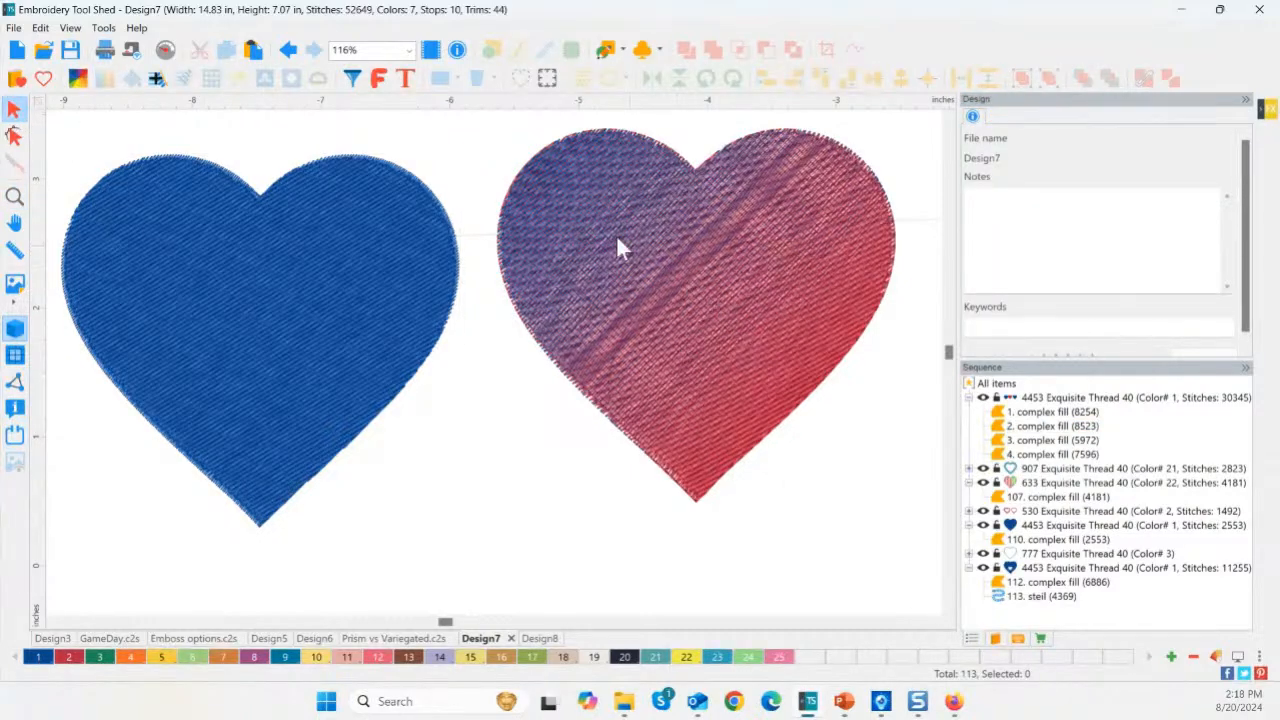
Recolour the right gradient heart with the Golden thread from palette swatch 10.
click(592, 213)
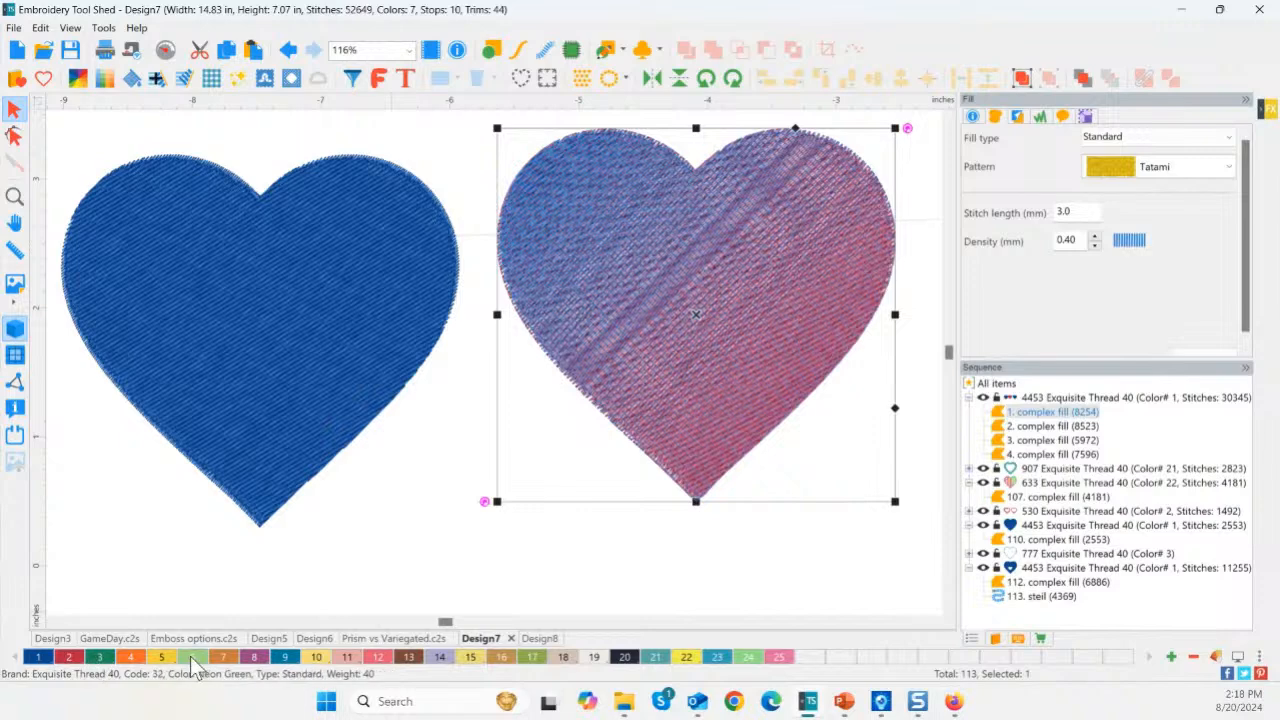
click(315, 661)
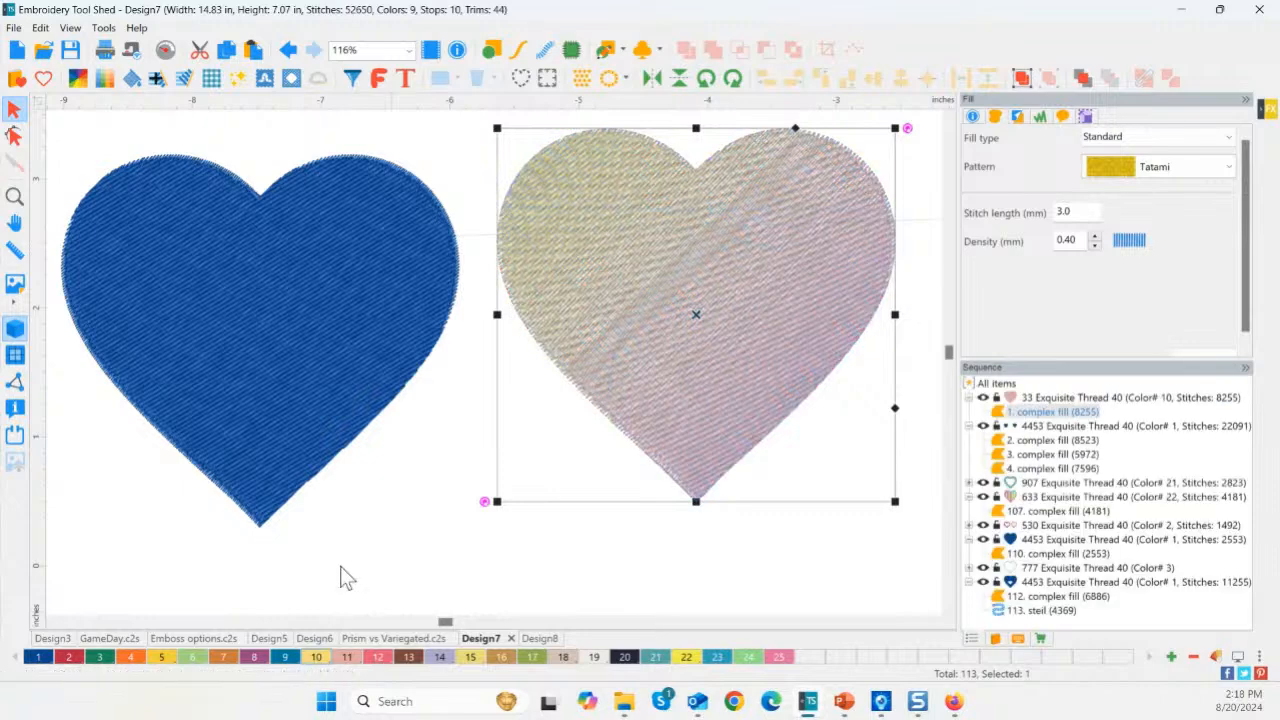
click(492, 255)
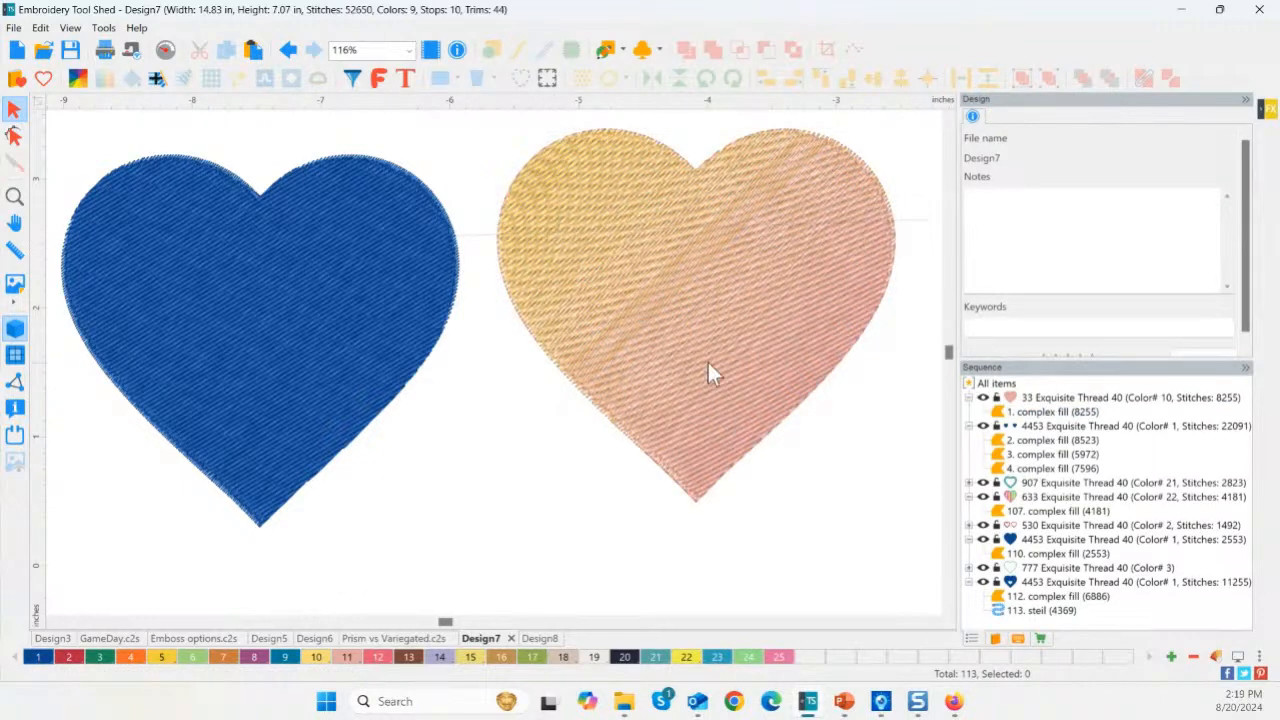
Make the left blue heart pink thread 504 with swatch 11 and bring up Prism themes for it.
click(390, 305)
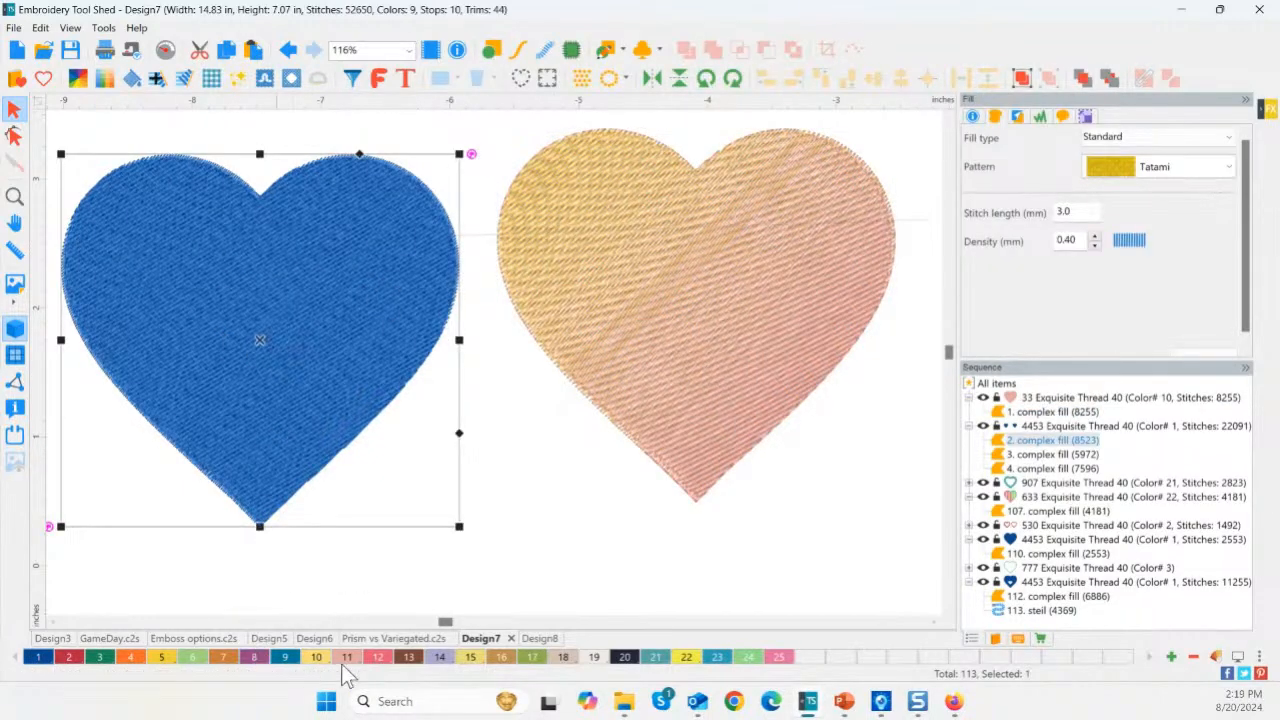
click(347, 660)
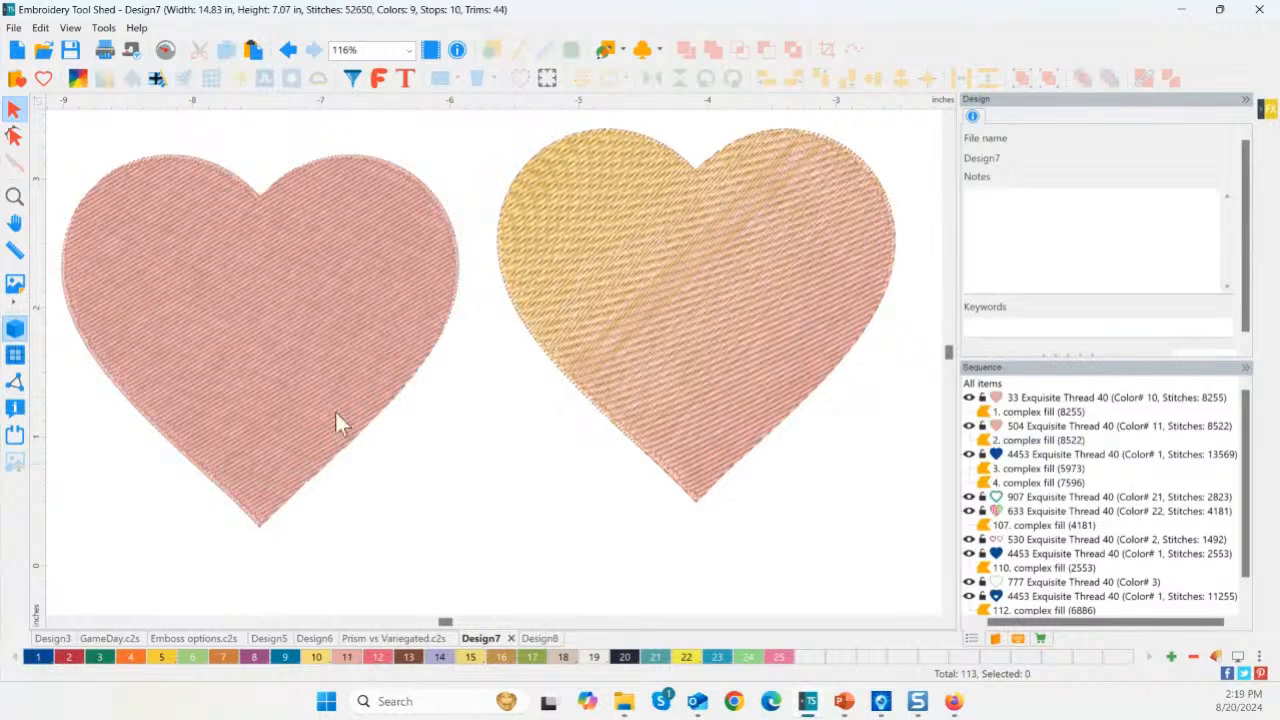
click(293, 330)
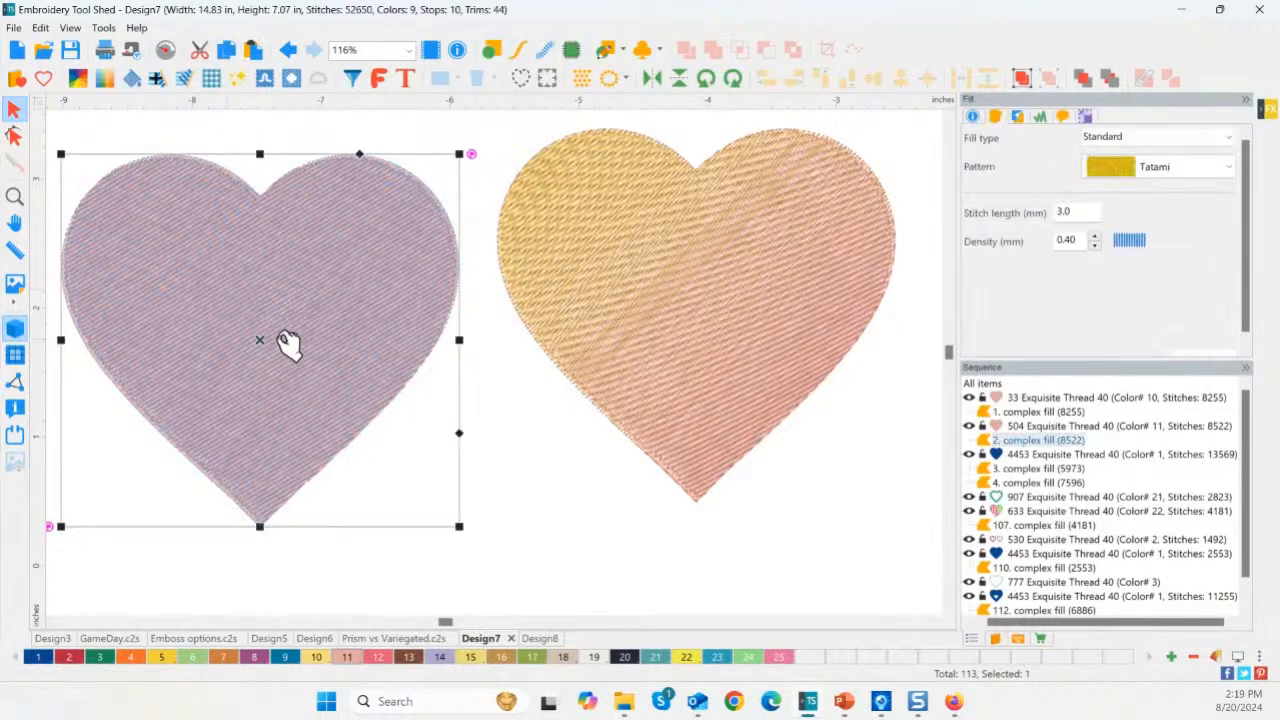
click(80, 82)
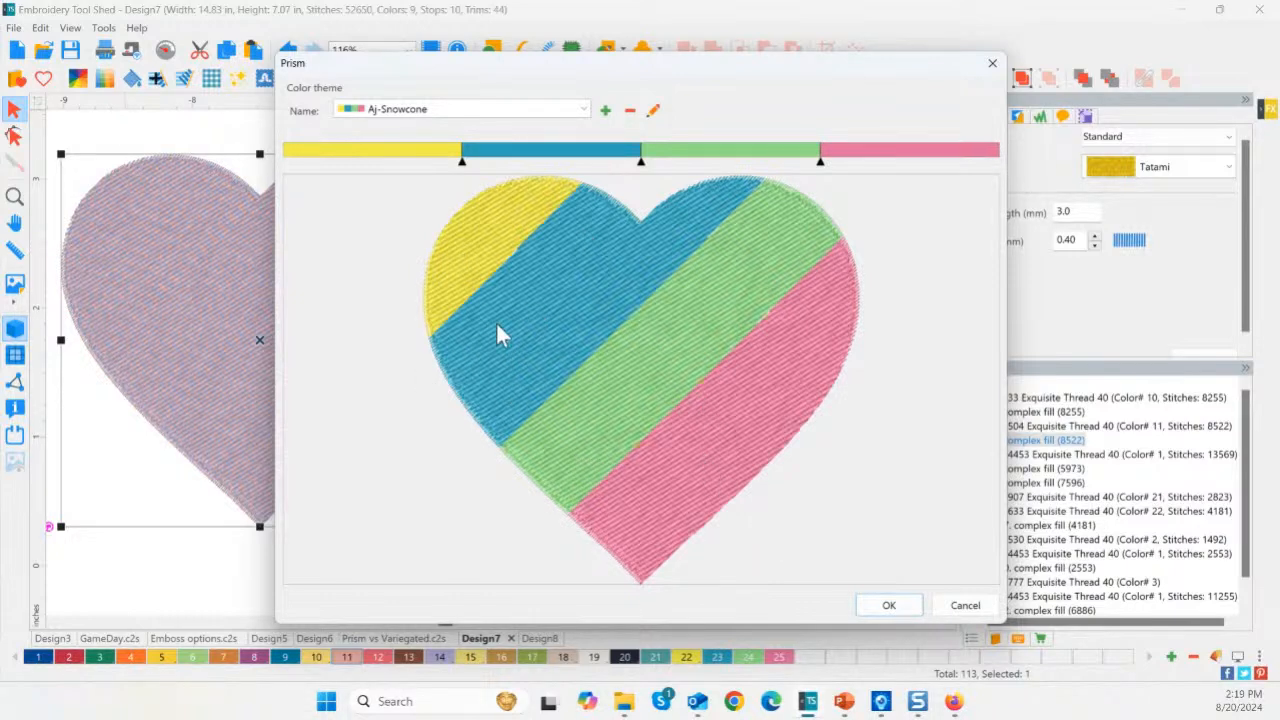
Preview a narrower yellow band in the Prism theme, then cancel it and deselect the left heart.
drag(455, 162, 362, 162)
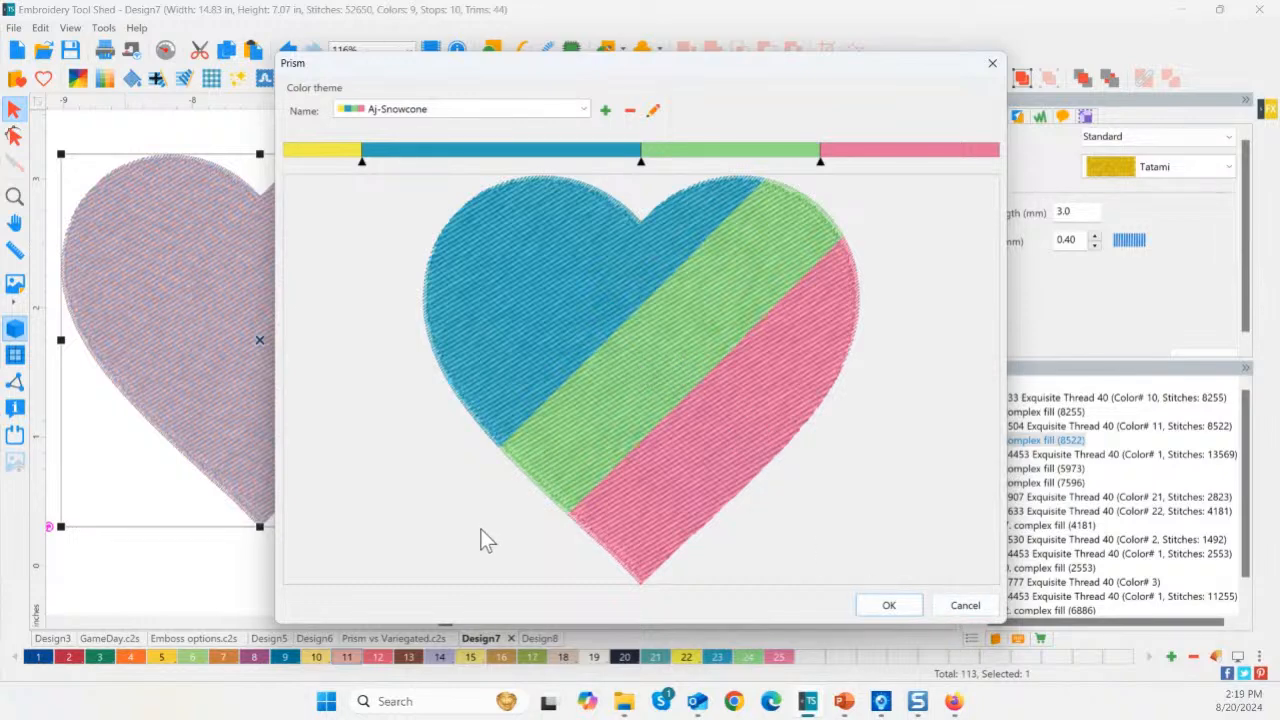
click(962, 605)
click(420, 402)
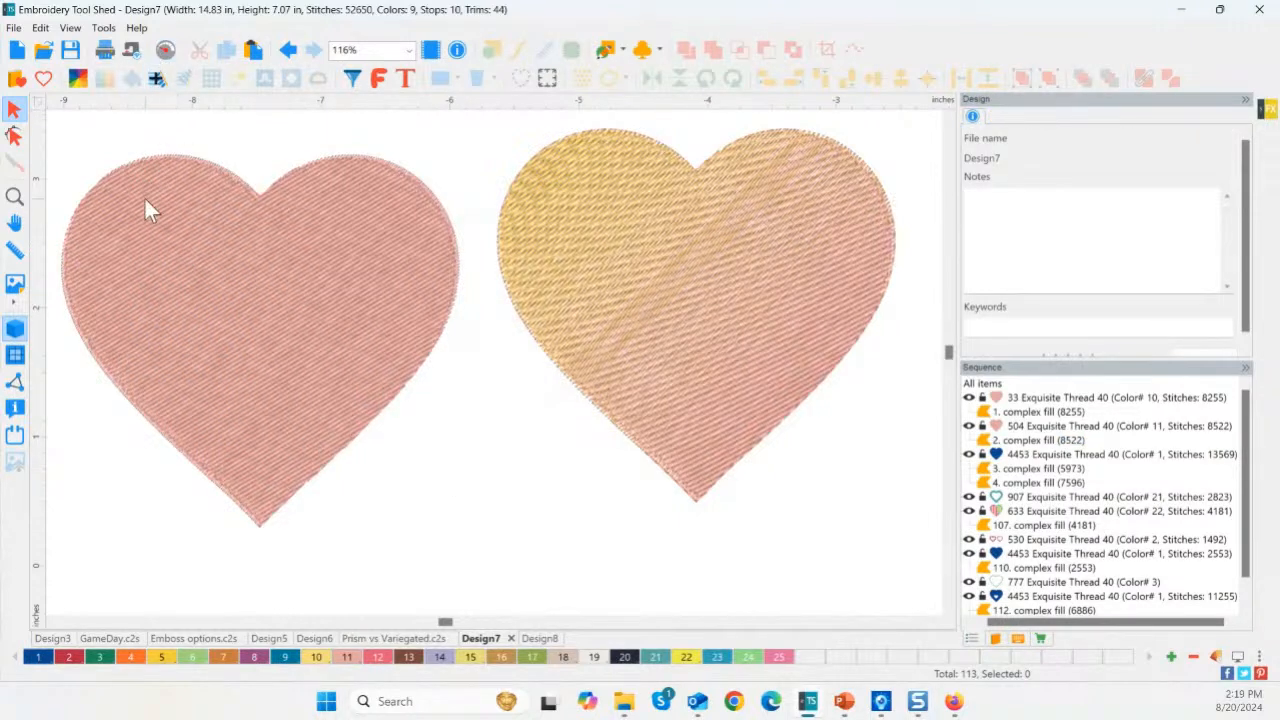
click(14, 196)
Zoom in on the pink and golden hearts and swing the left heart's fill angle to about 86°.
drag(210, 238, 300, 345)
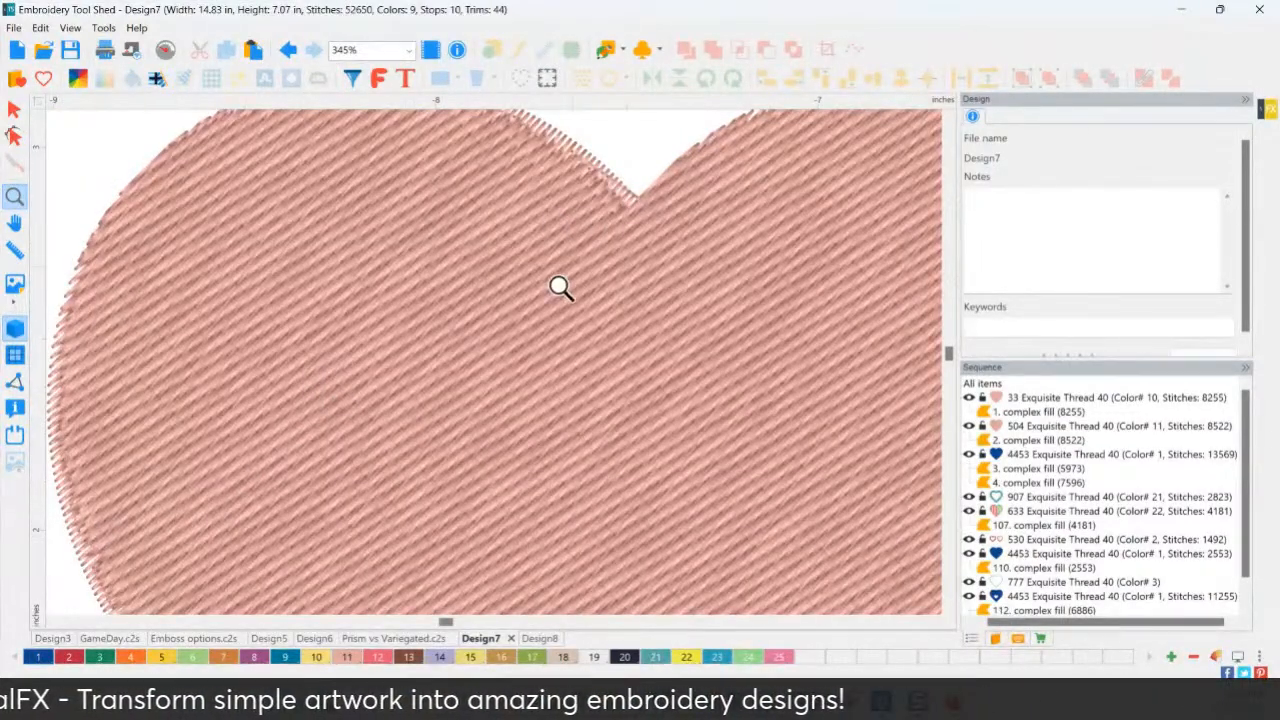
double_click(17, 199)
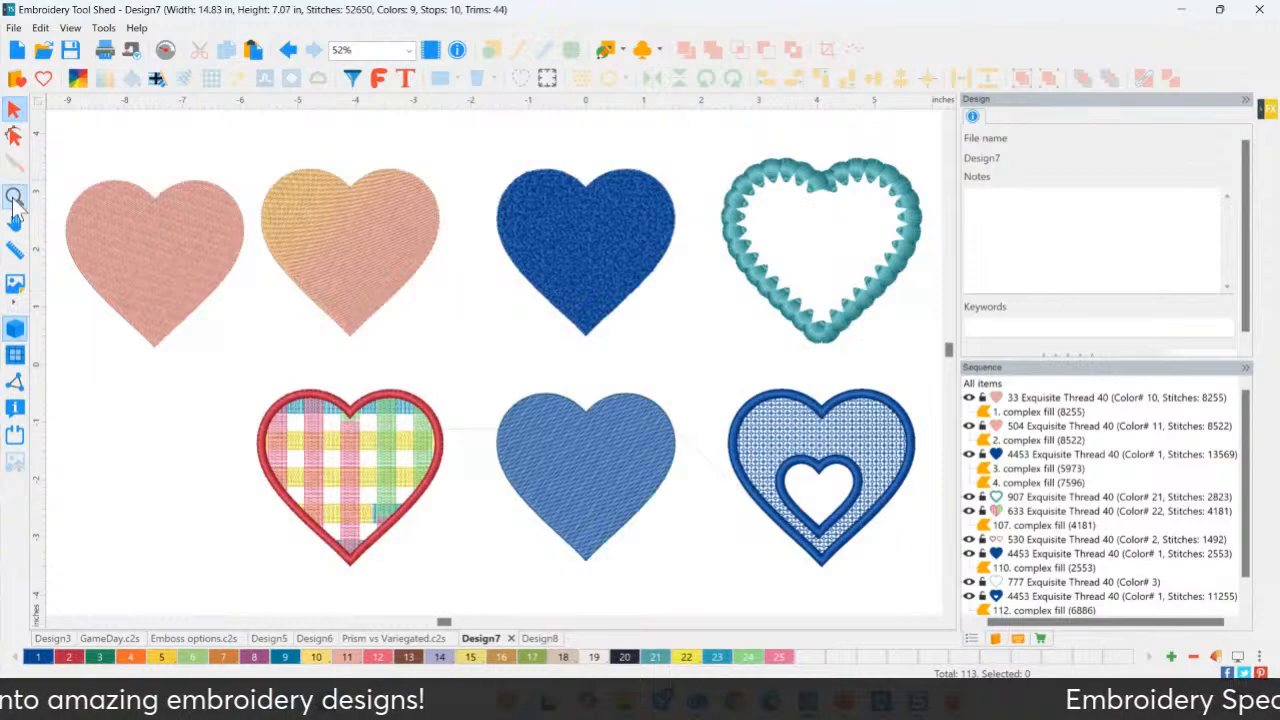
drag(58, 168, 300, 380)
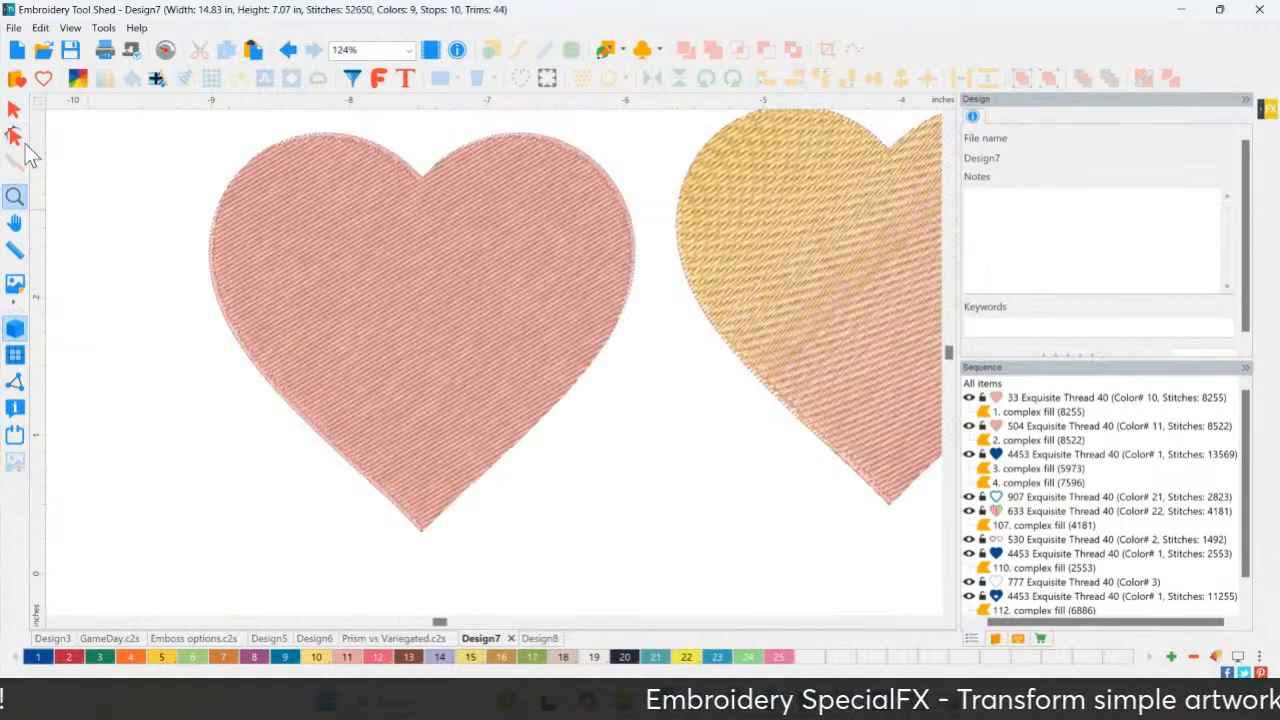
click(19, 141)
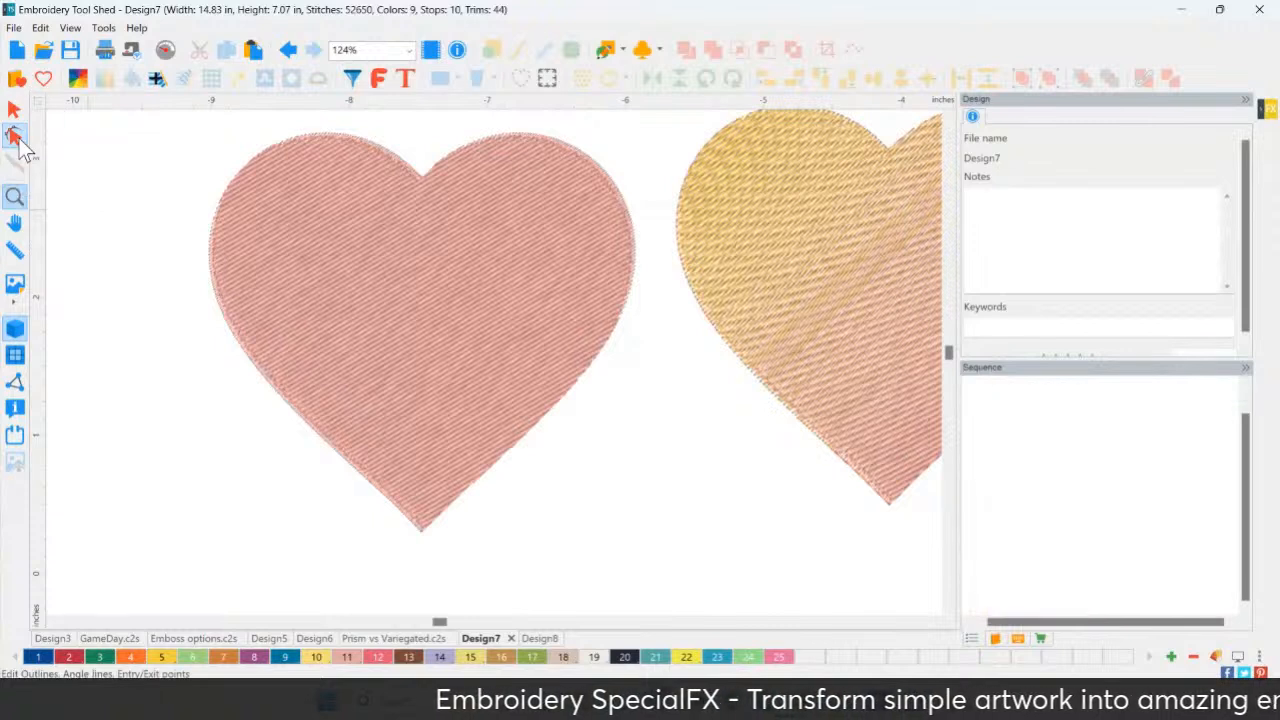
click(317, 266)
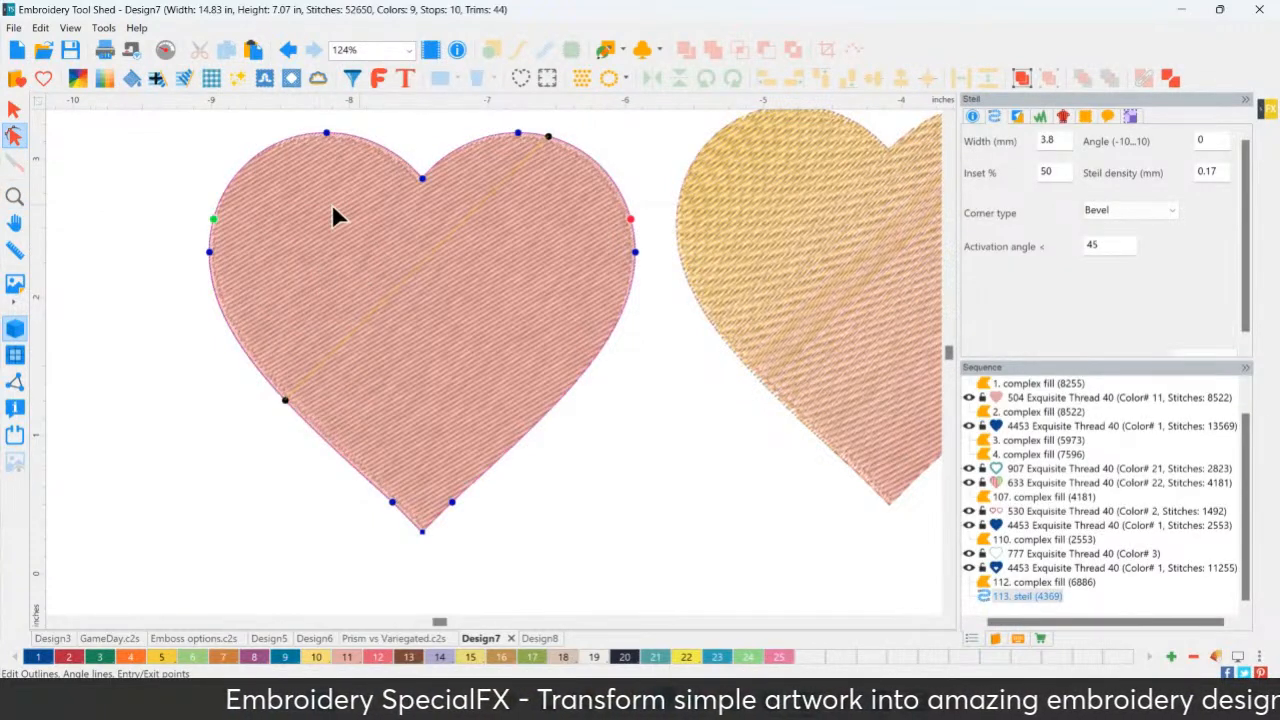
click(638, 233)
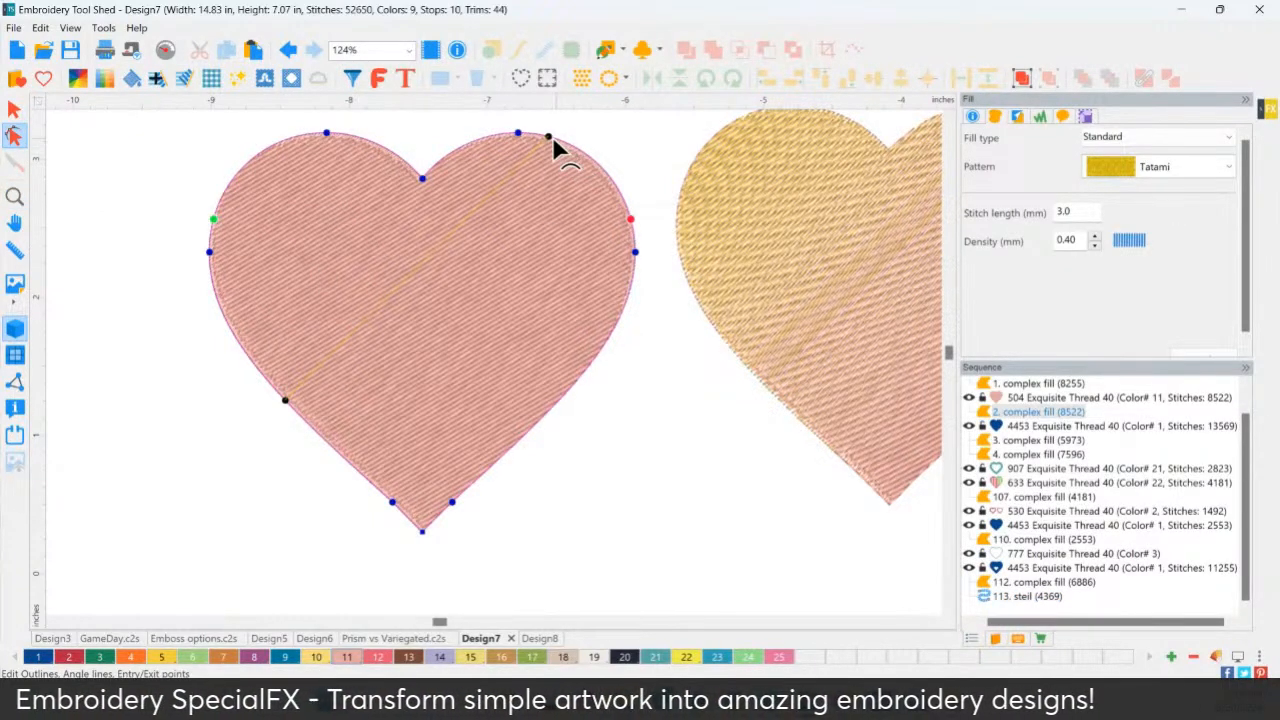
drag(552, 138, 308, 154)
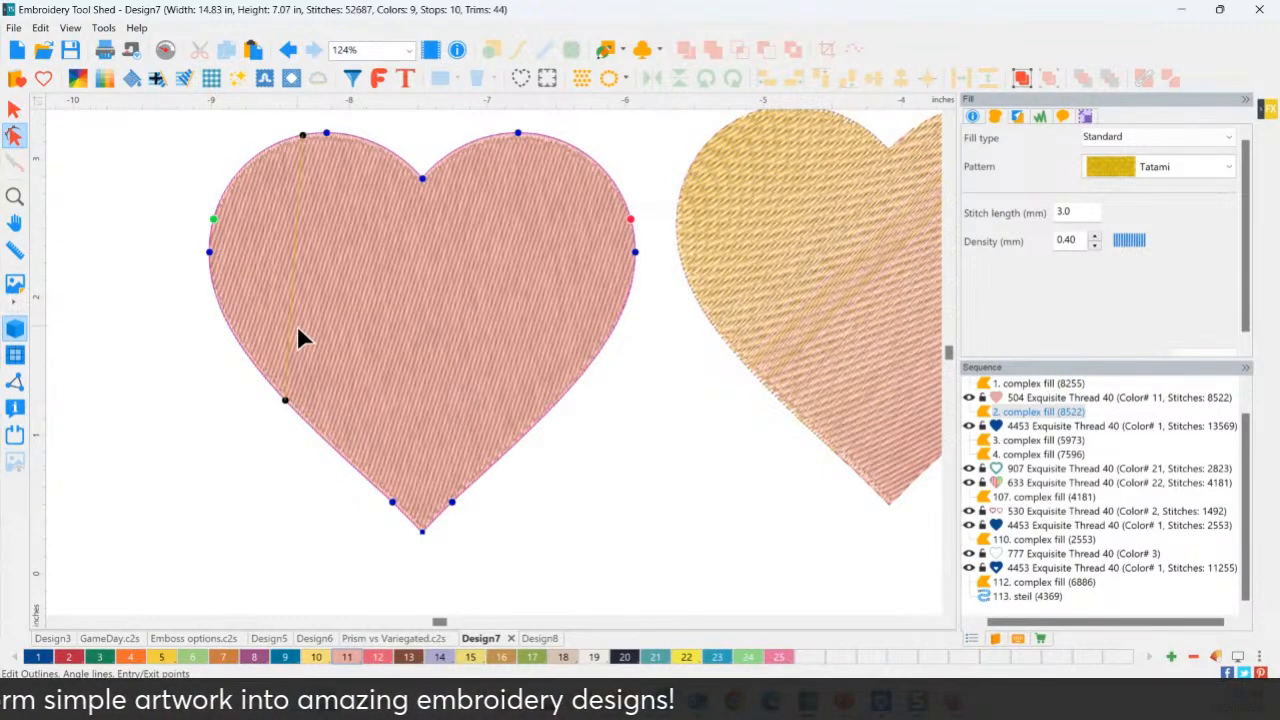
click(18, 112)
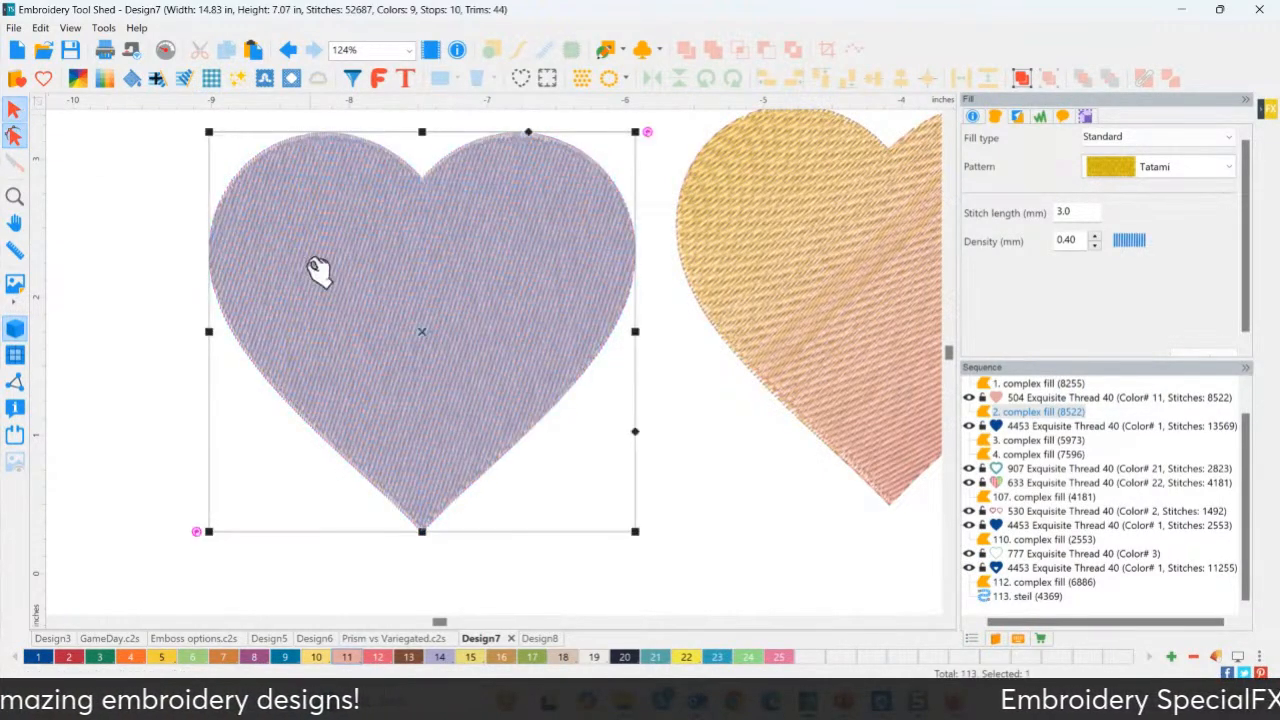
Preview a Prism recolour on the left heart, then discard it so it stays solid pink.
click(79, 80)
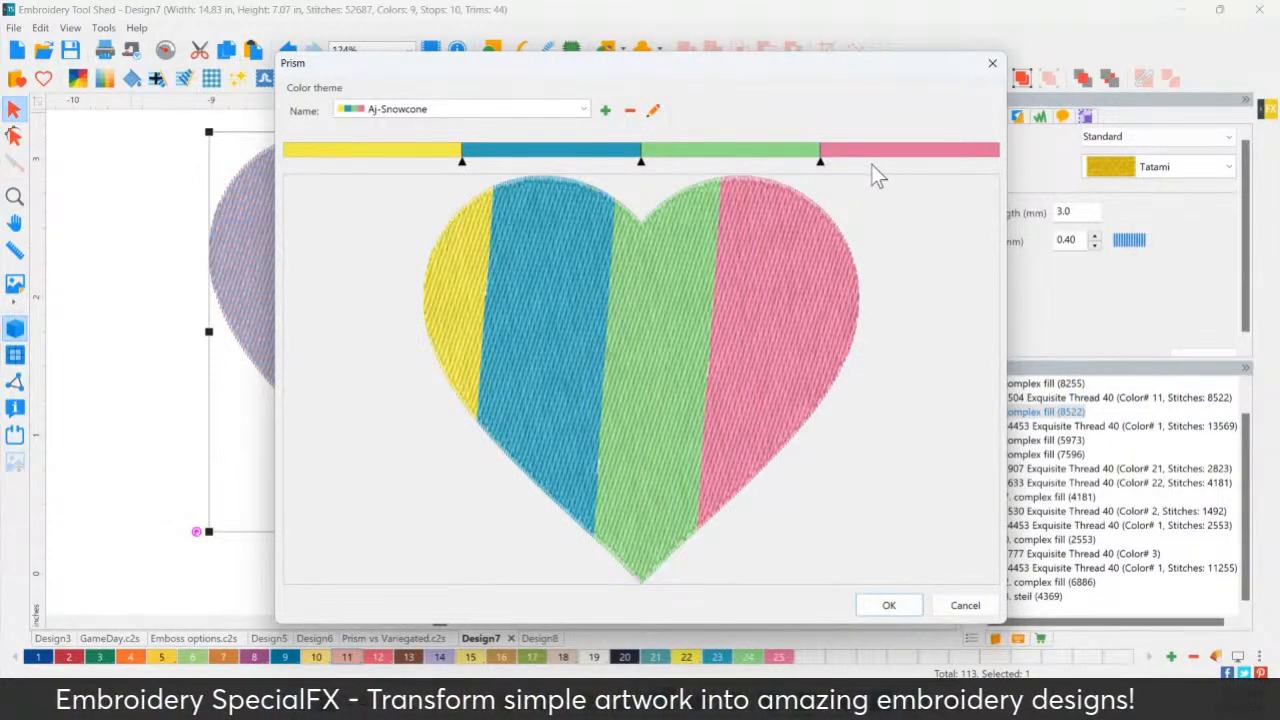
drag(822, 162, 888, 162)
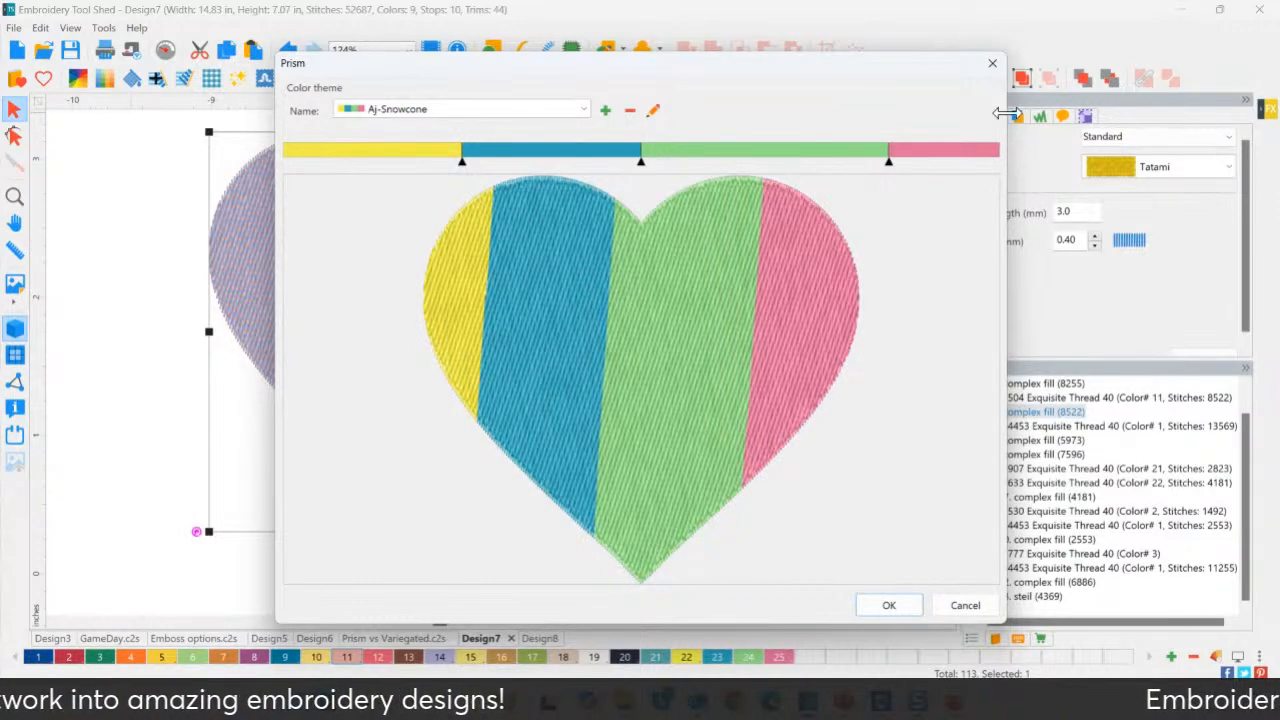
click(992, 66)
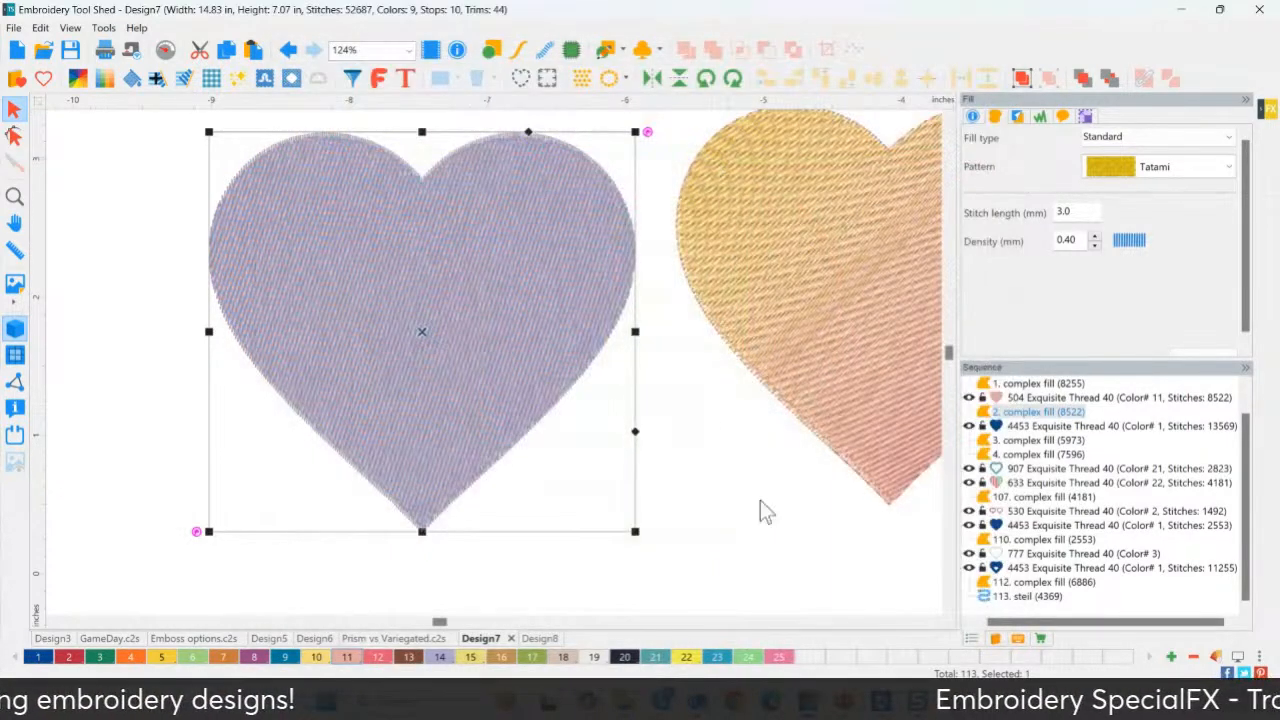
Scroll the canvas and select the golden-to-pink gradient heart.
click(938, 622)
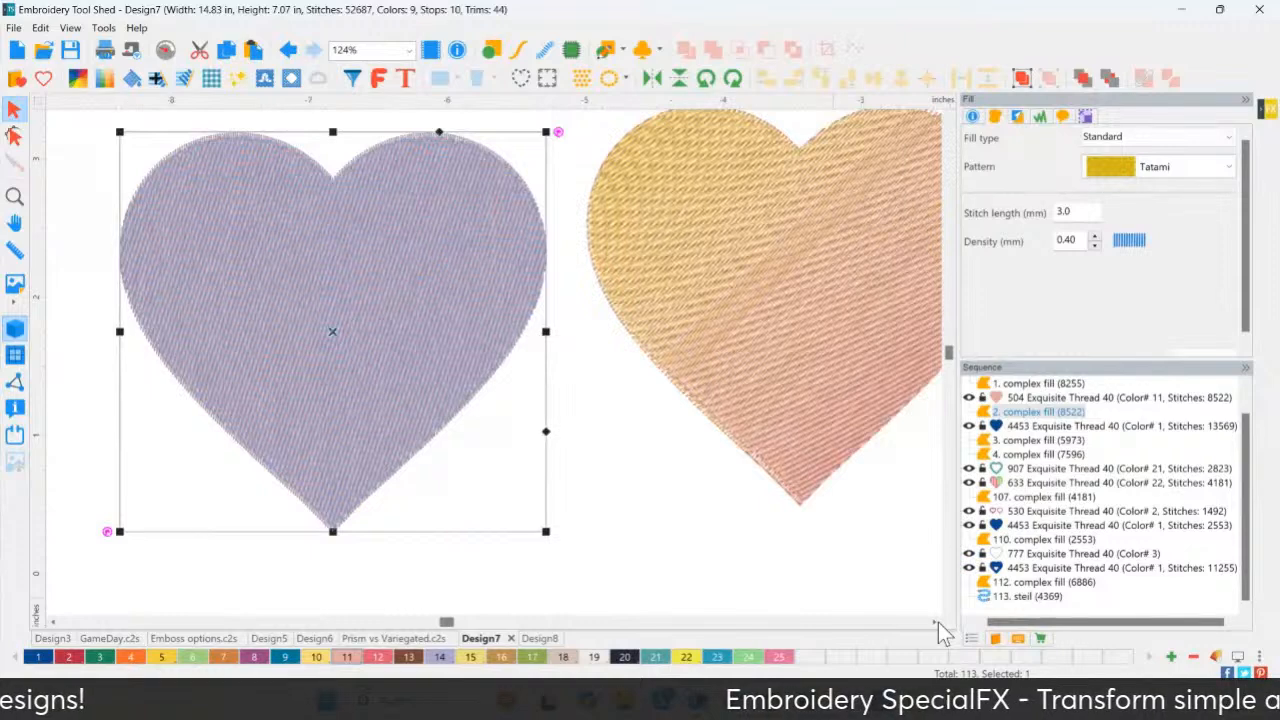
click(938, 622)
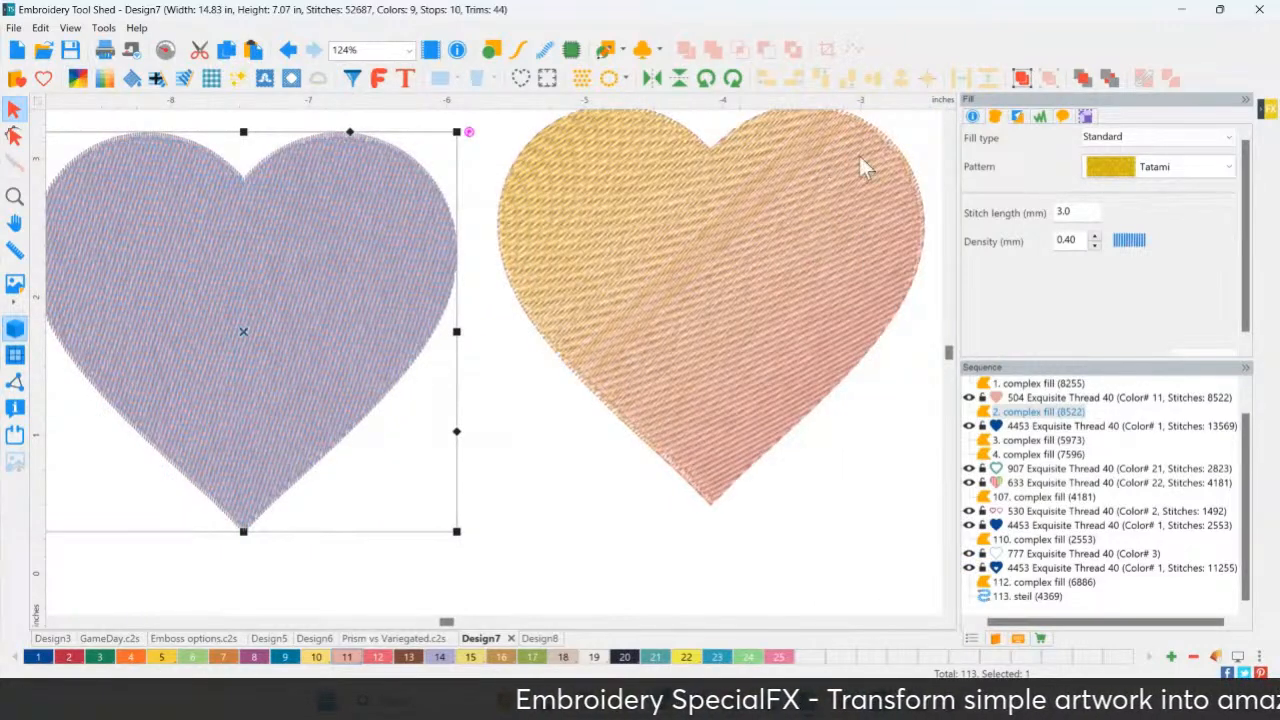
click(948, 113)
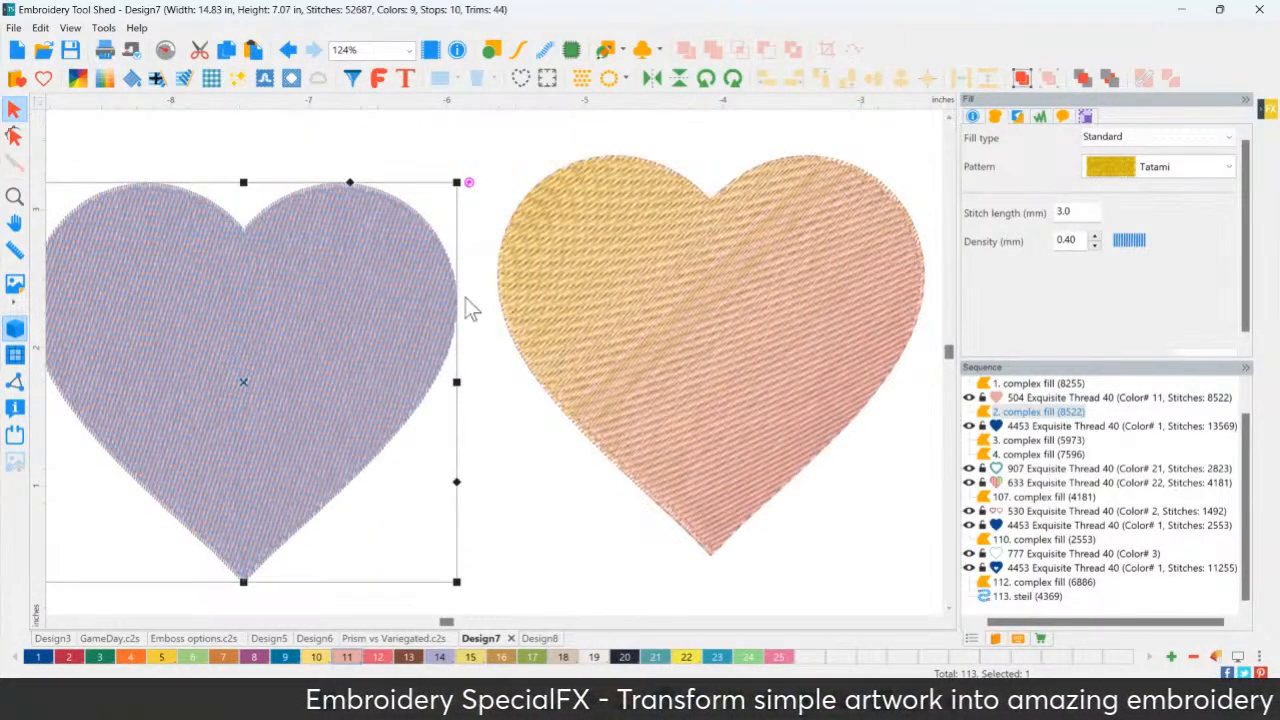
click(576, 335)
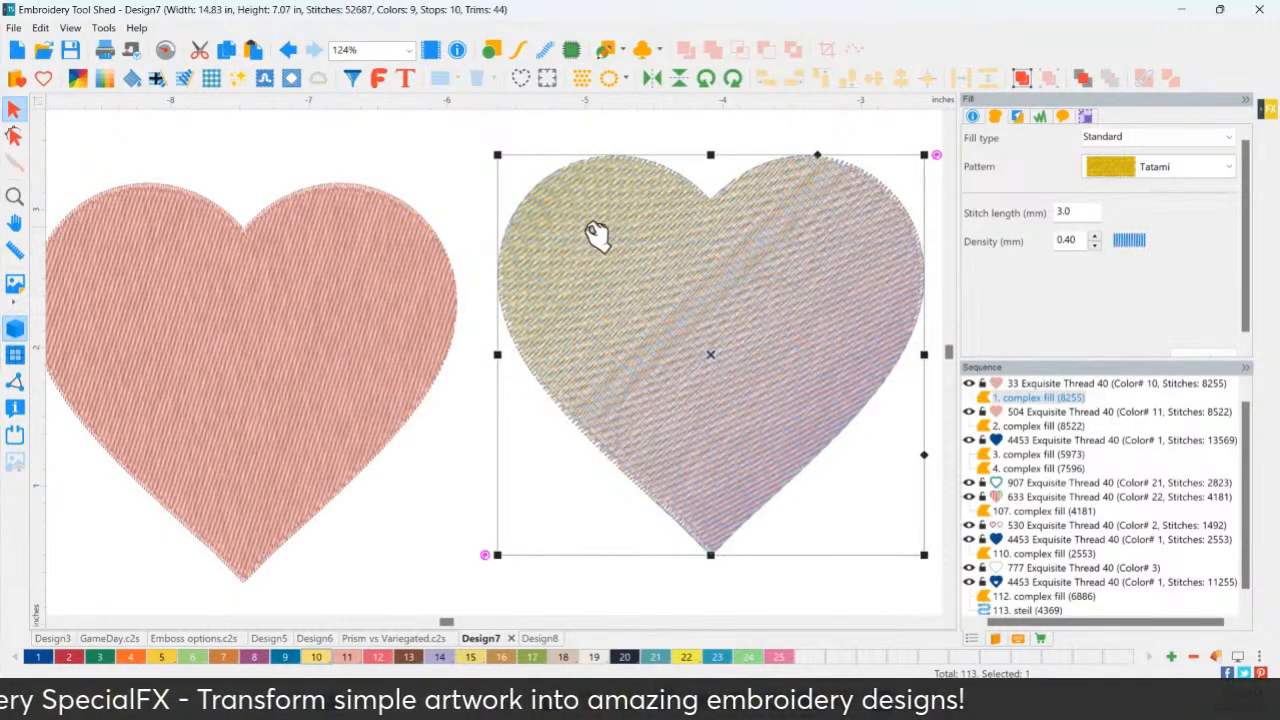
Apply the Aj-Snowcone Prism theme to the right heart, widening its yellow, teal and green bands.
click(79, 82)
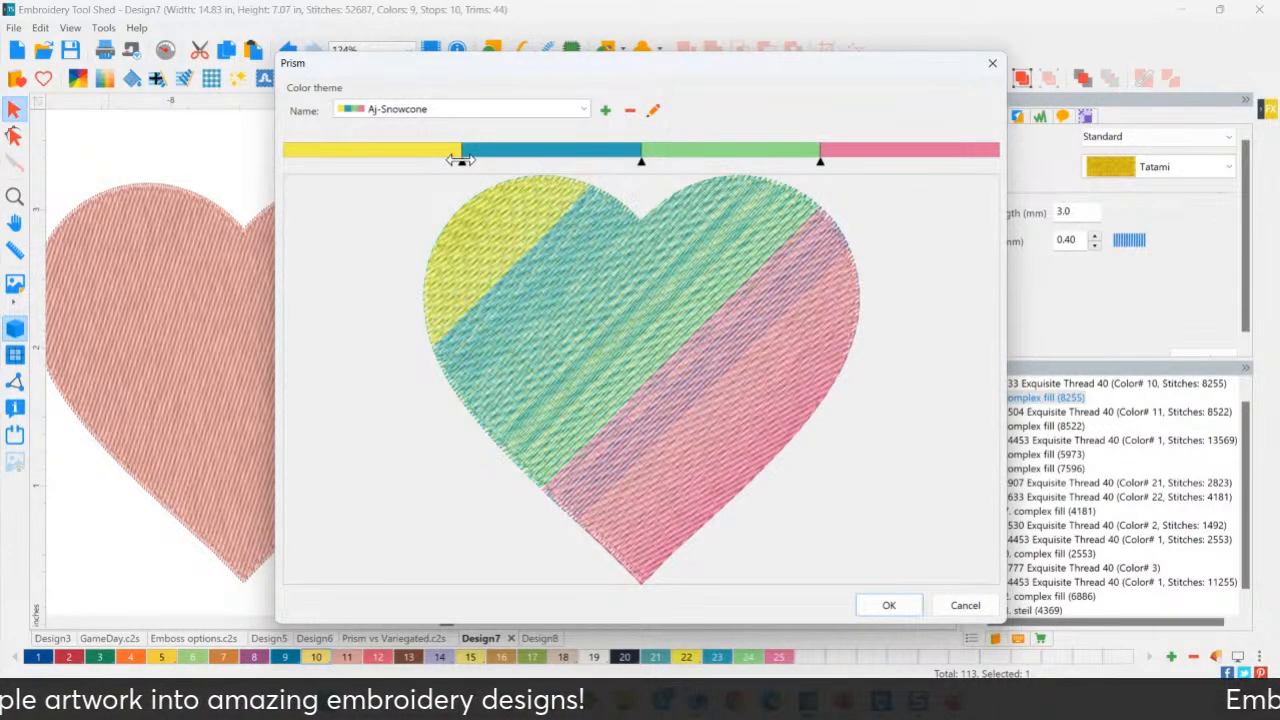
drag(461, 160, 507, 160)
drag(641, 162, 688, 162)
drag(821, 162, 854, 162)
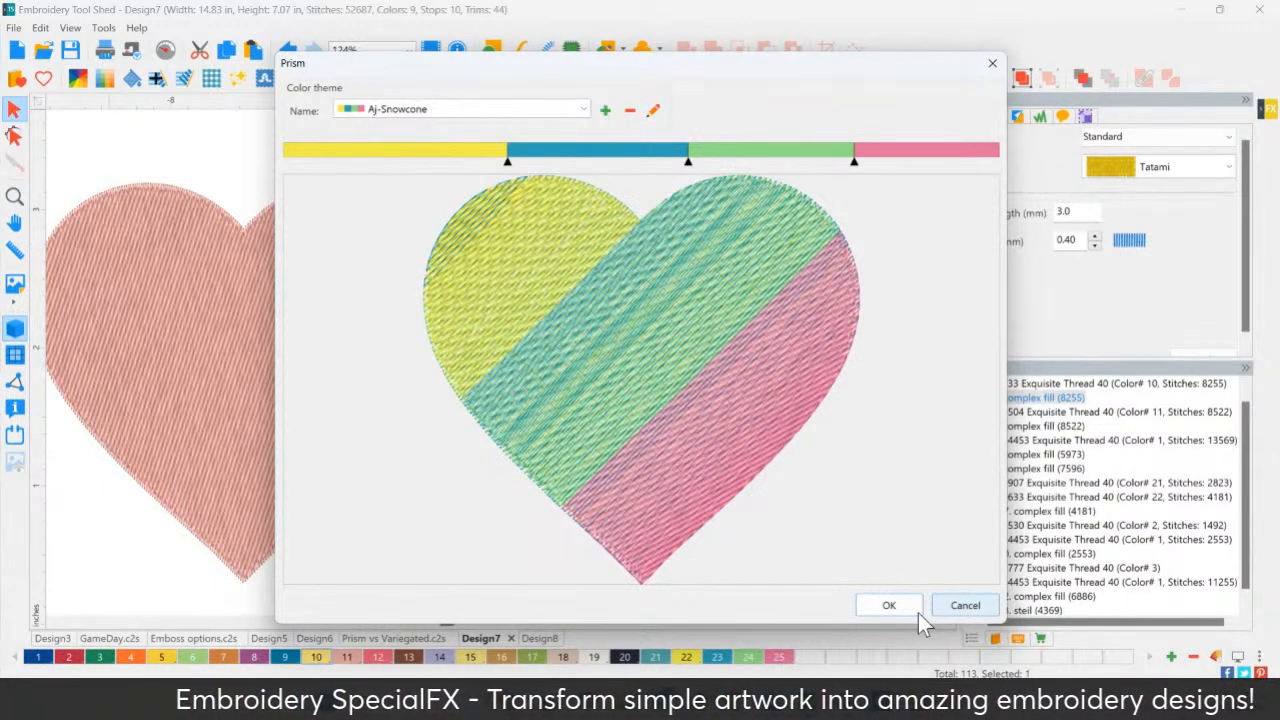
click(889, 605)
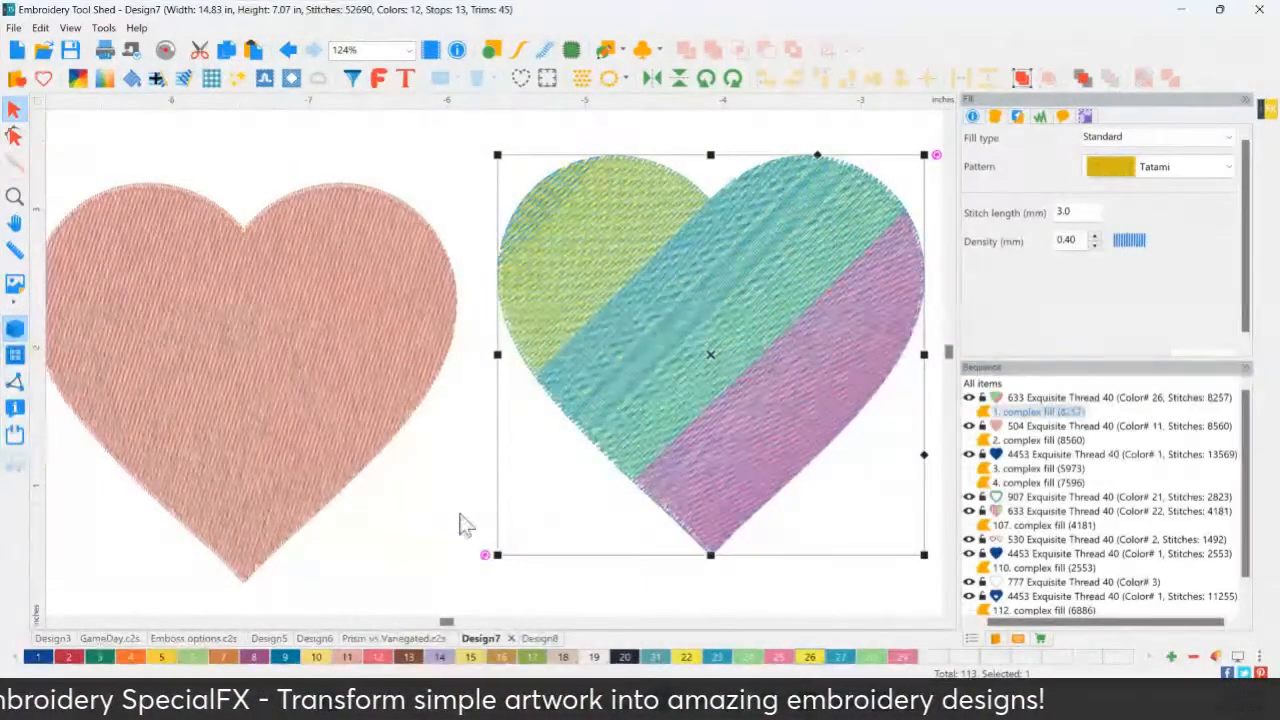
Pan to the plaid heart and select its satin border.
key(space)
drag(450, 533, 386, 184)
drag(383, 434, 337, 364)
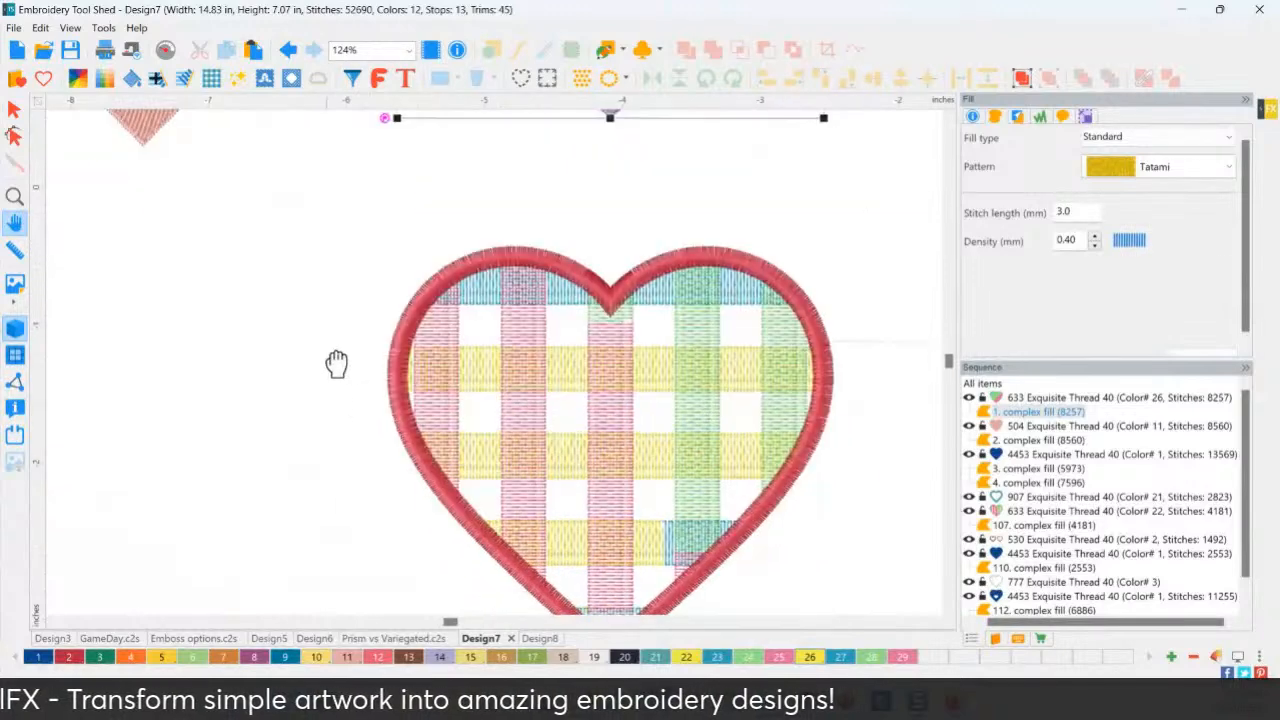
key(space)
key(space)
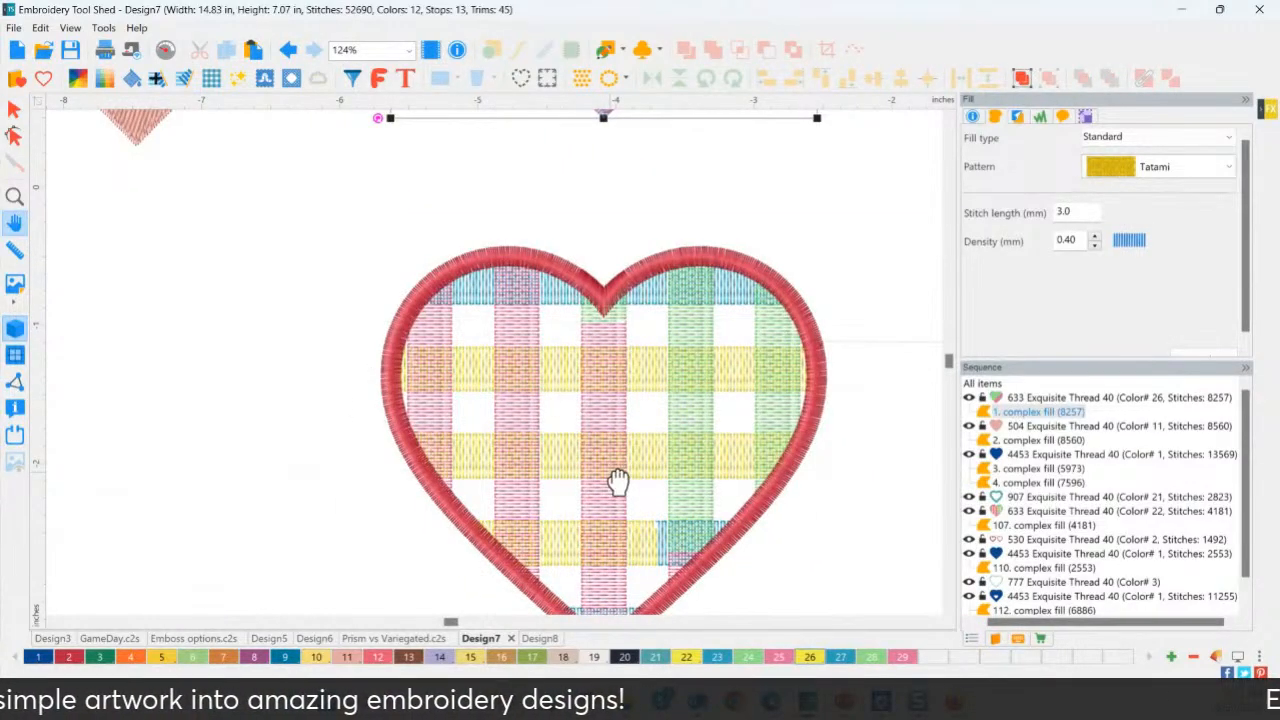
key(space)
click(522, 259)
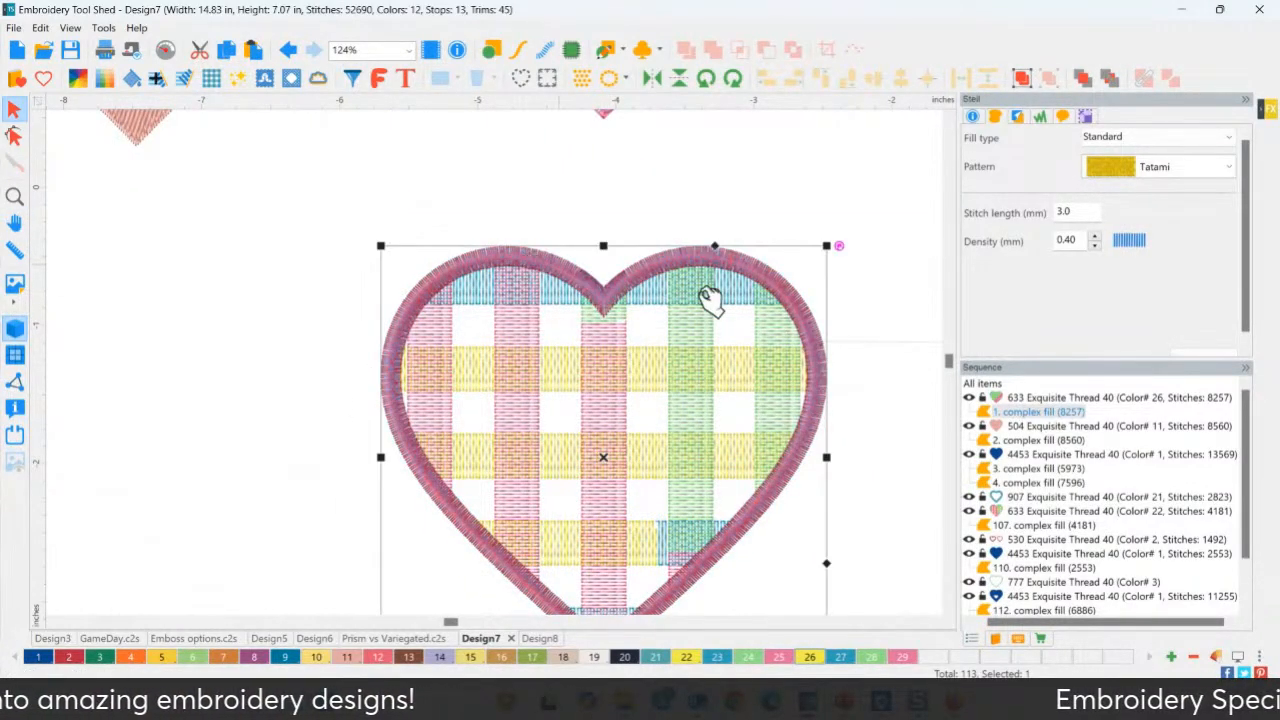
Apply the Aj-Snowcone Prism colours to the border as blue, green, purple and yellow bands.
click(79, 79)
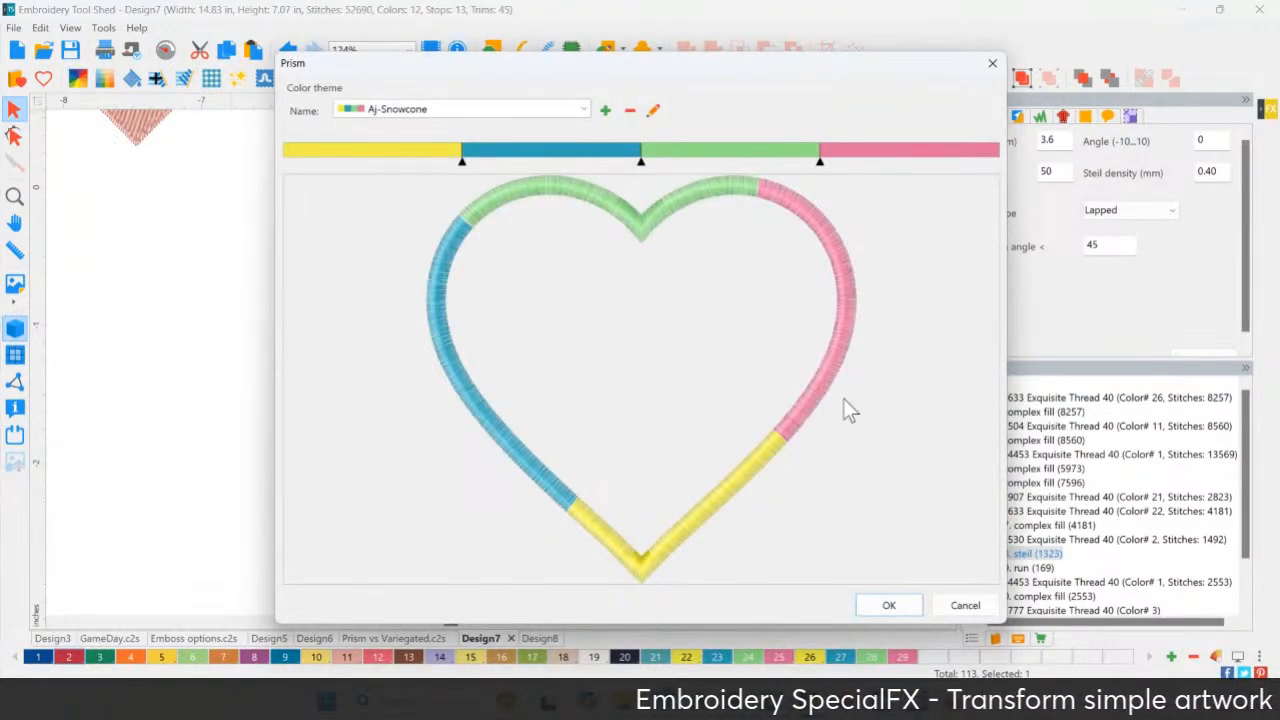
click(888, 607)
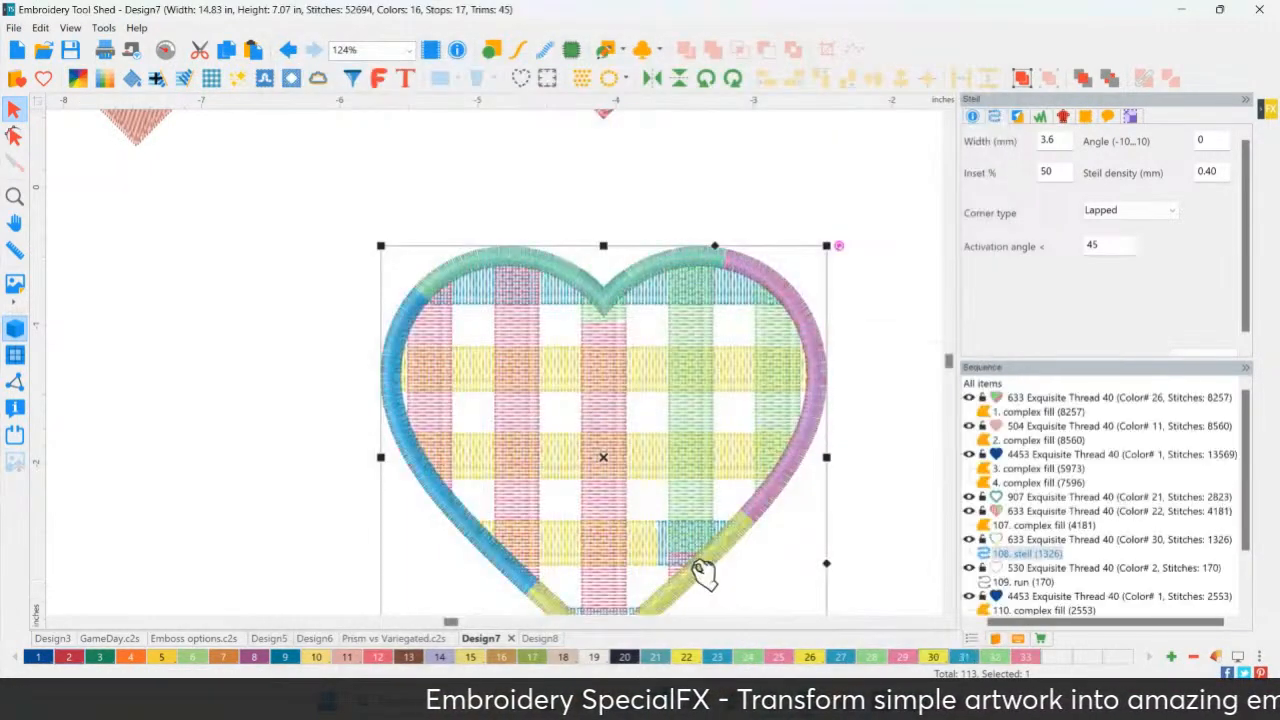
scroll(514, 364, down, 2)
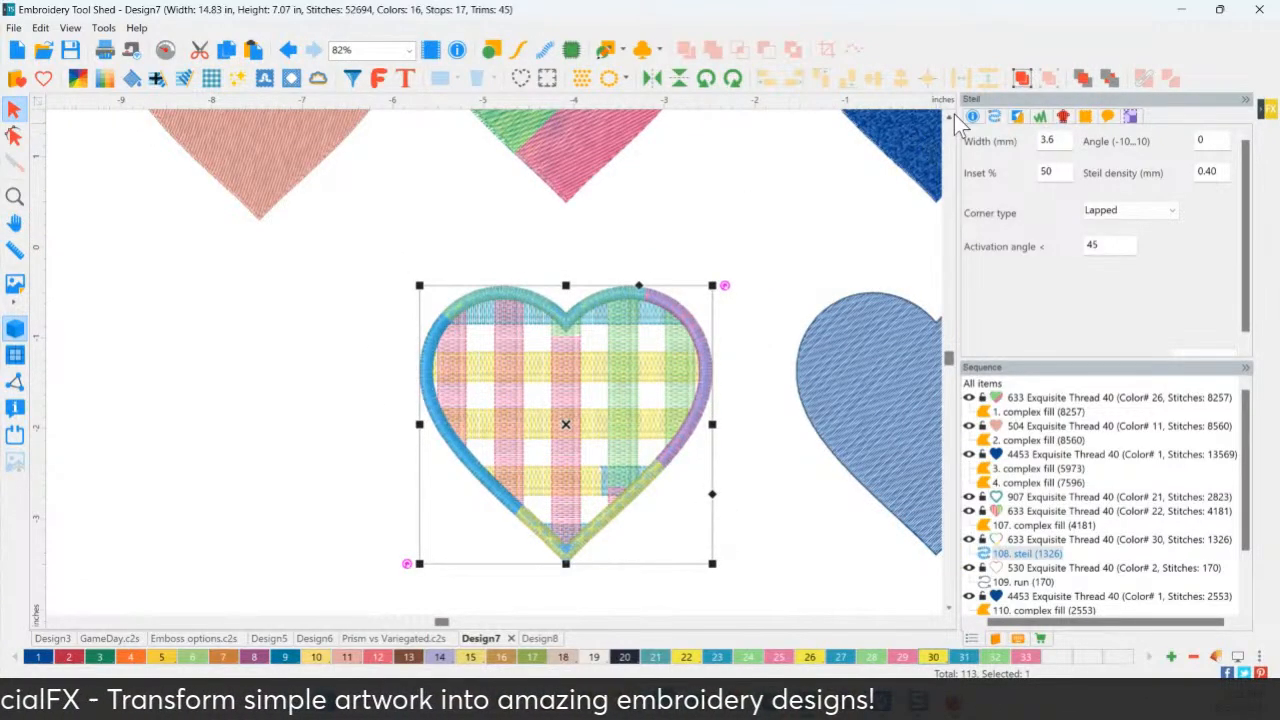
scroll(950, 117, up, 3)
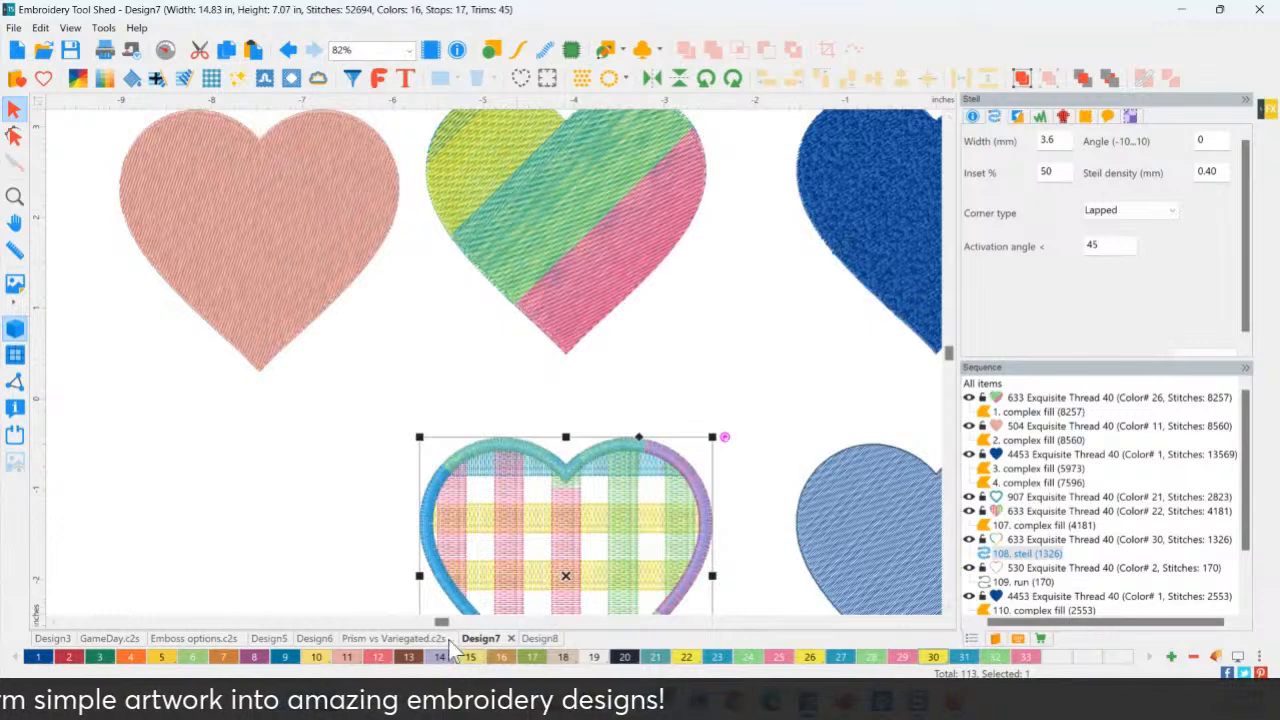
Switch to Prism vs Variegated.c2s and zoom in on the ombre fill-stitch tulip.
click(400, 639)
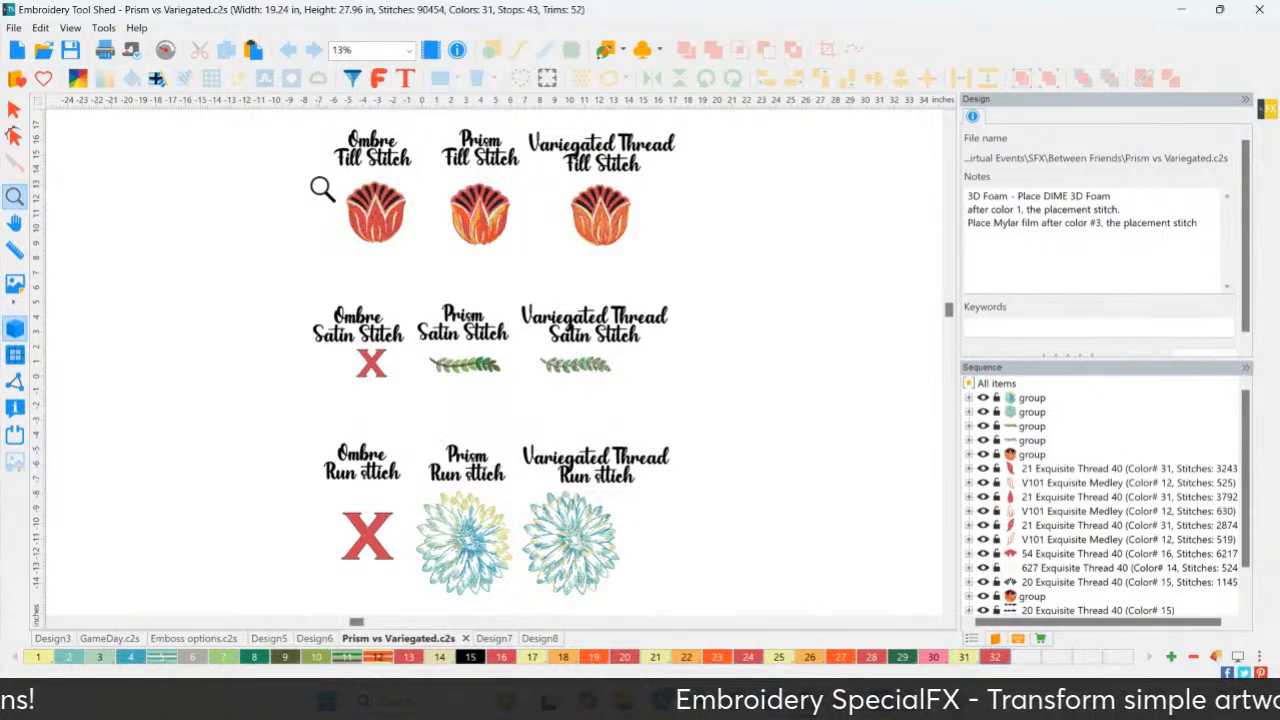
drag(302, 120, 445, 262)
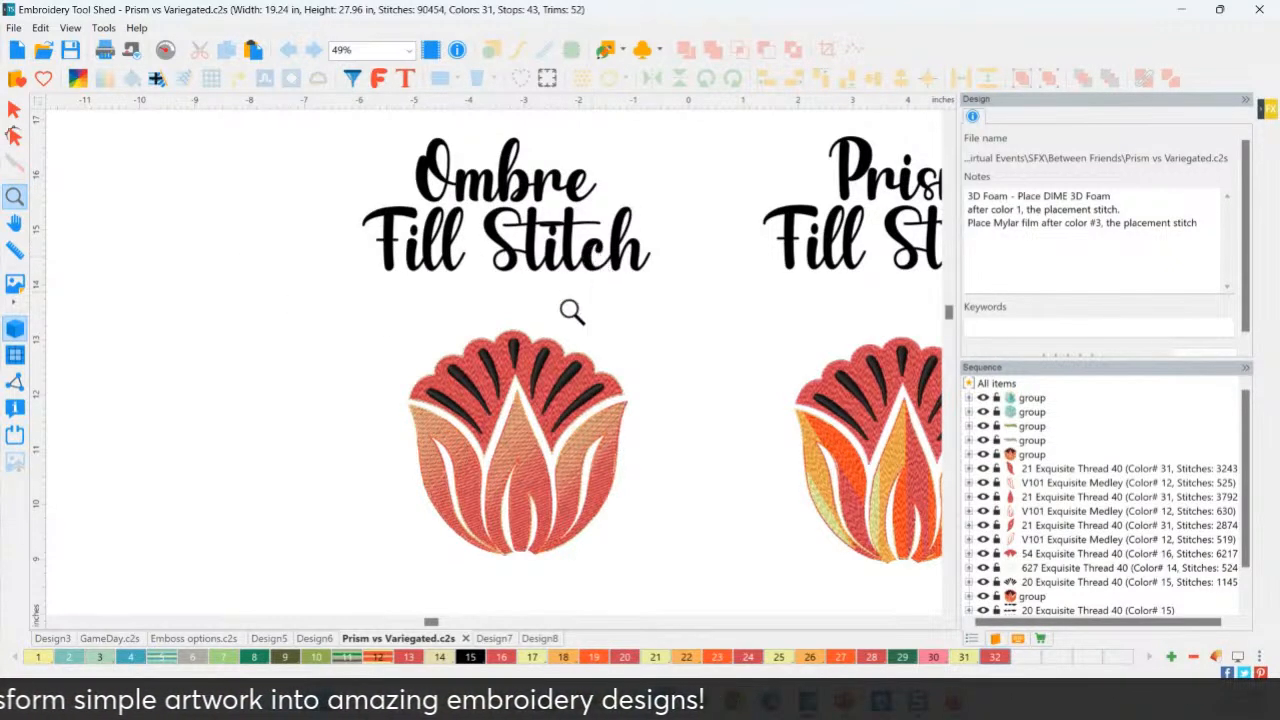
drag(370, 318, 662, 594)
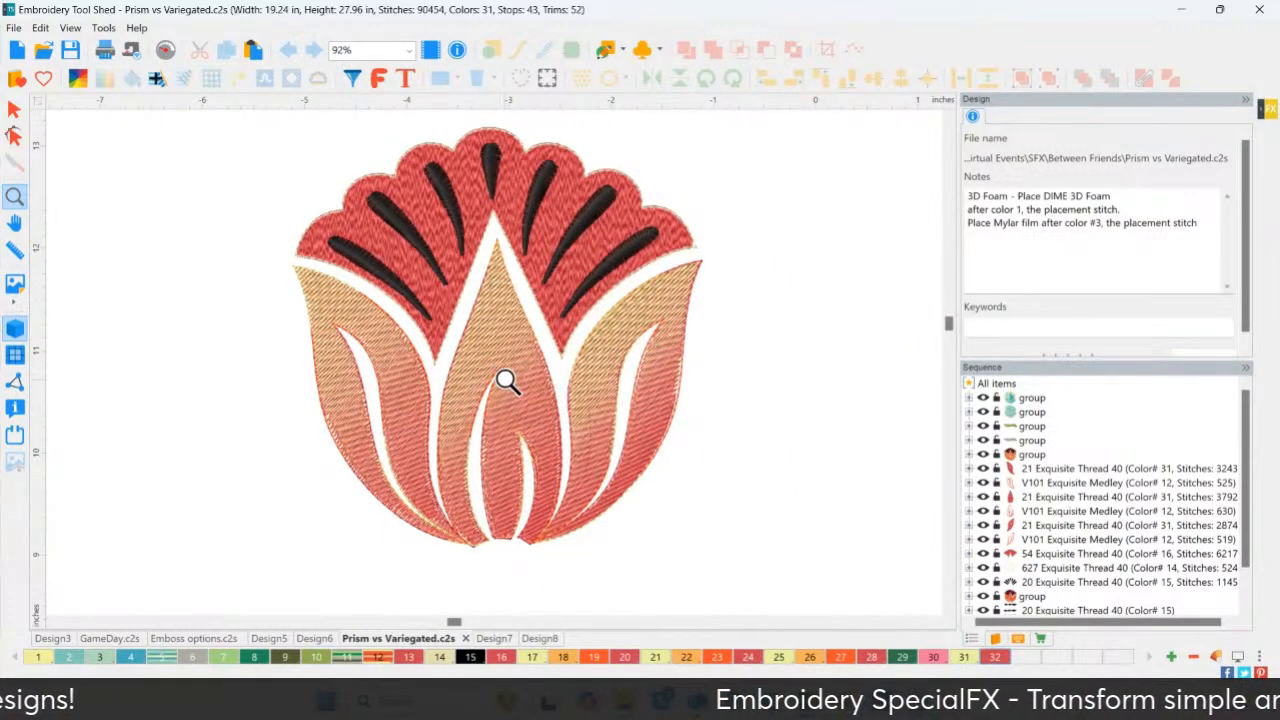
scroll(506, 381, down, 5)
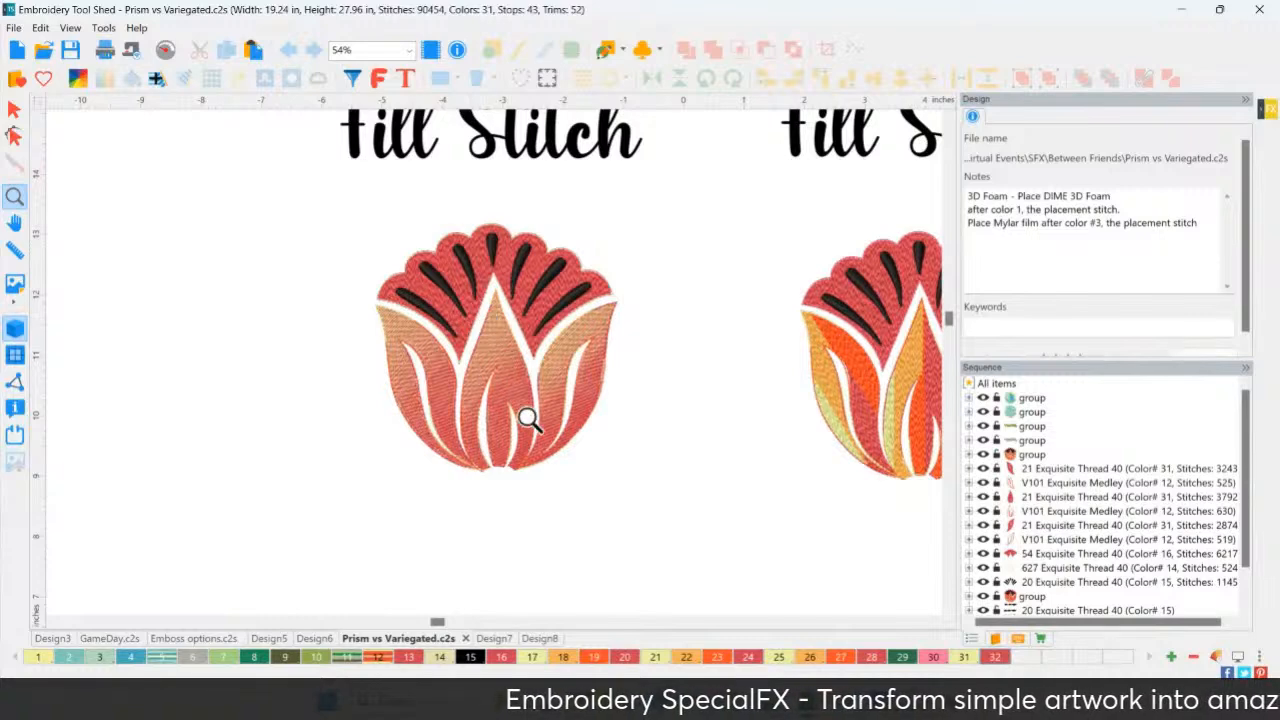
Pan over to the Prism fill-stitch tulip and zoom in on it.
key(h)
drag(689, 411, 440, 449)
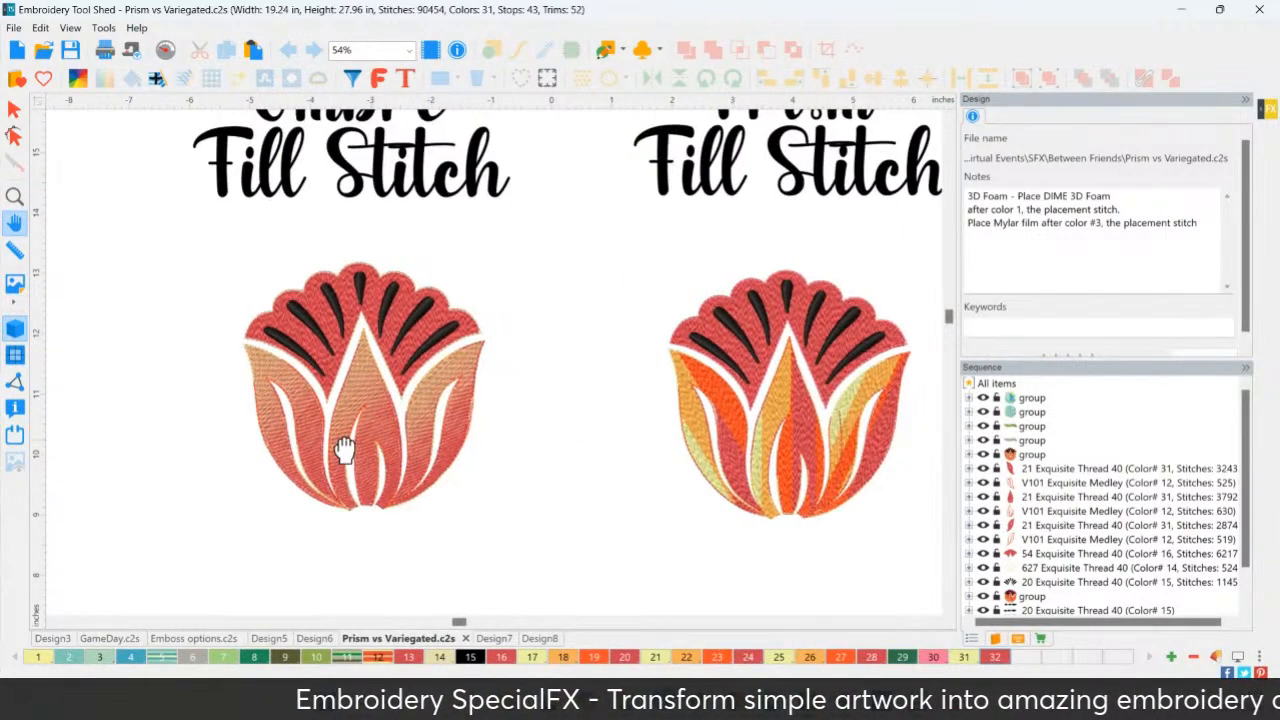
drag(760, 438, 757, 511)
key(z)
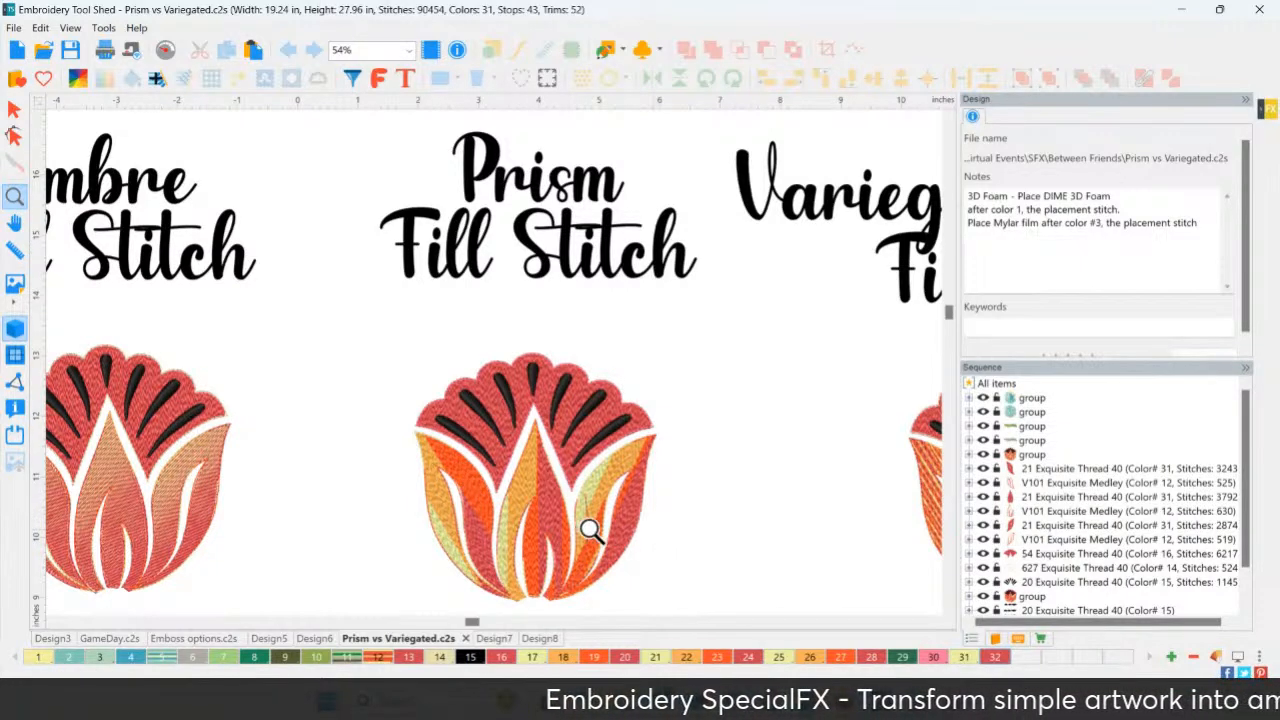
drag(383, 345, 687, 616)
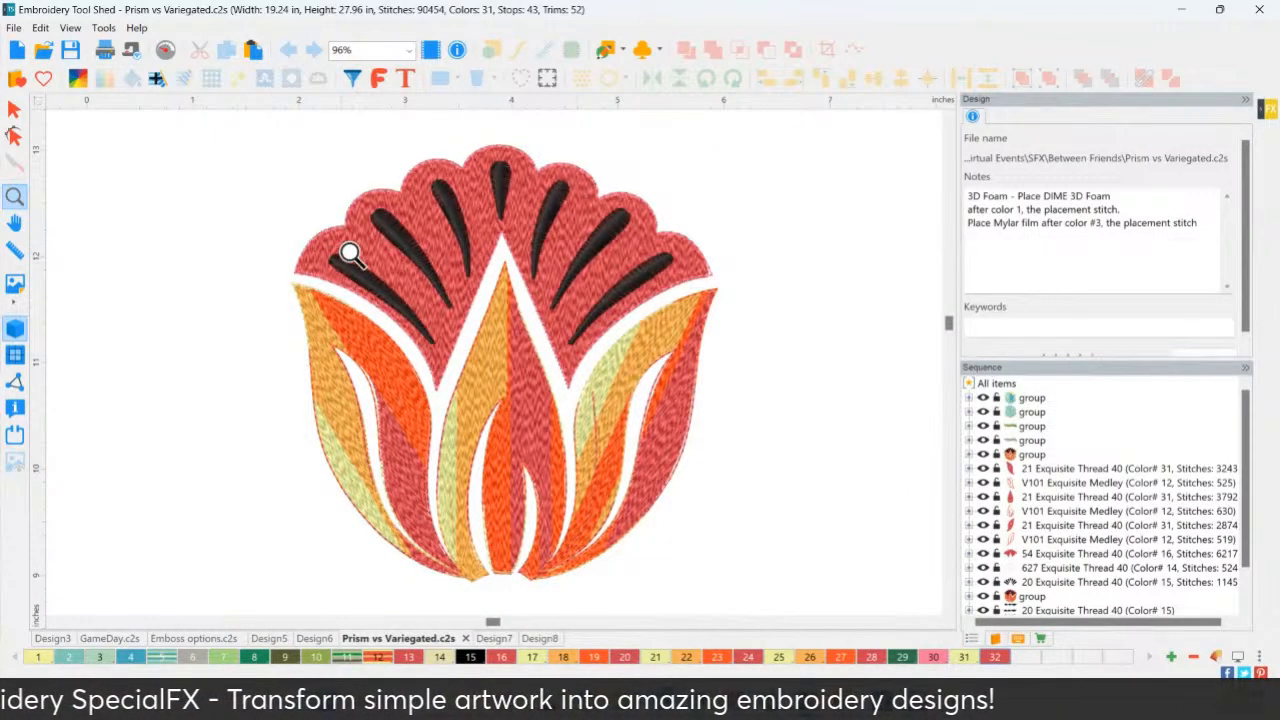
Pan to the variegated-thread fill tulip and zoom in closely on its petals.
key(p)
drag(711, 351, 464, 362)
scroll(500, 360, down, 3)
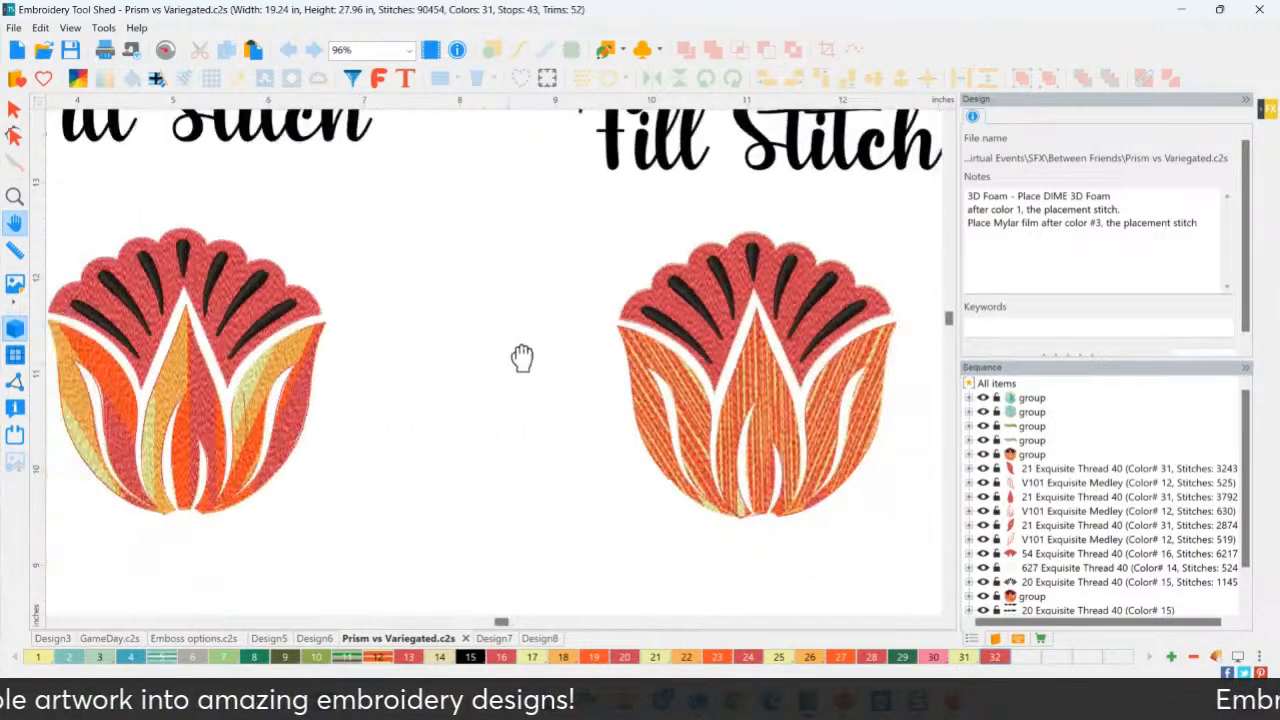
key(z)
click(511, 345)
key(p)
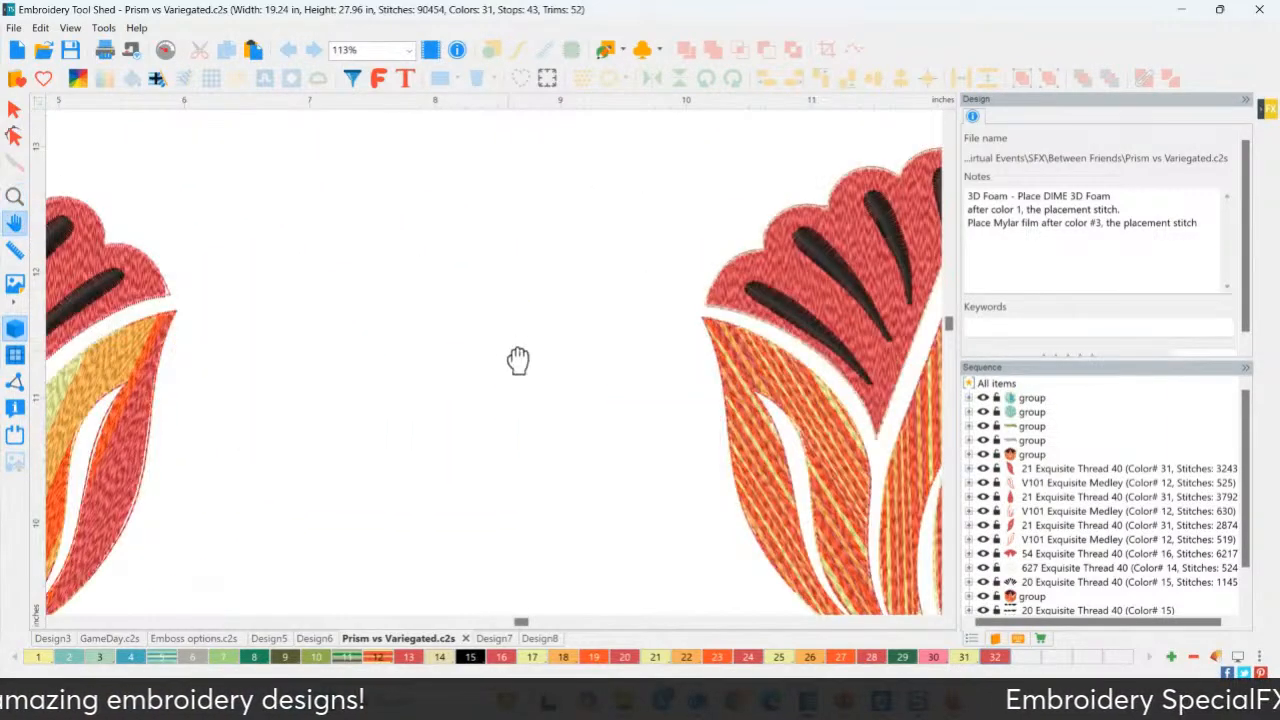
scroll(516, 360, down, 2)
key(z)
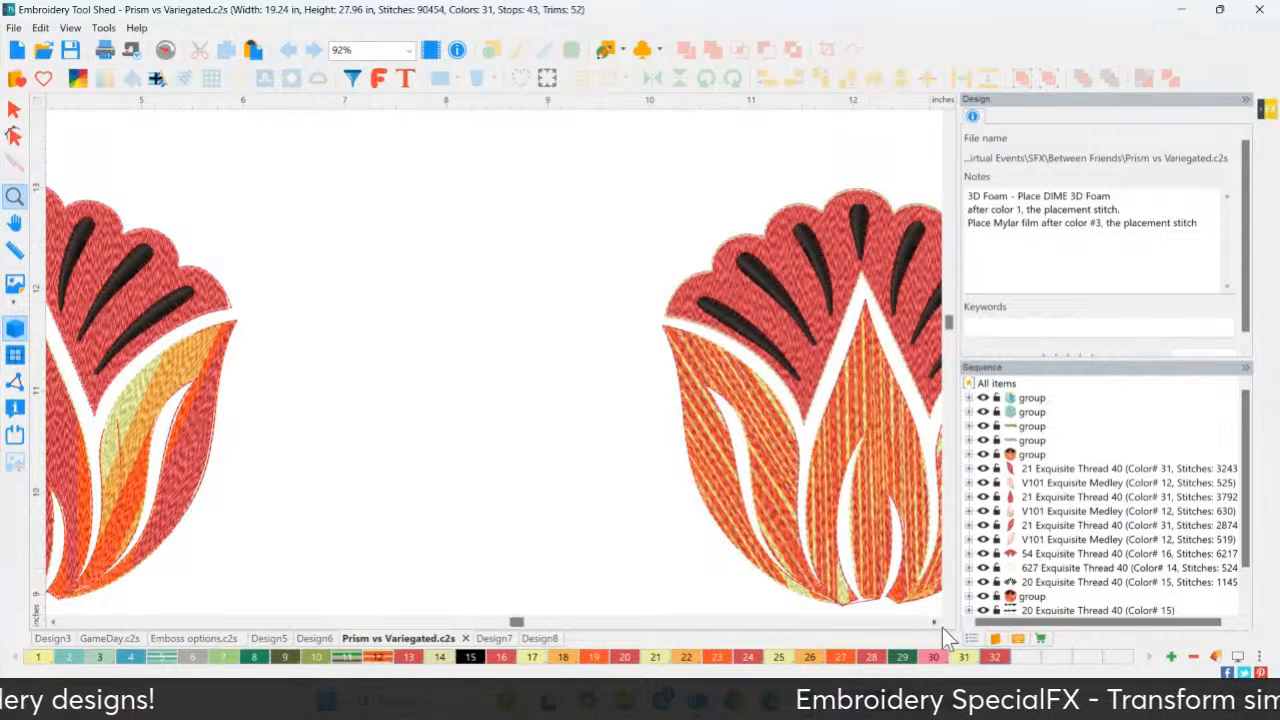
click(934, 621)
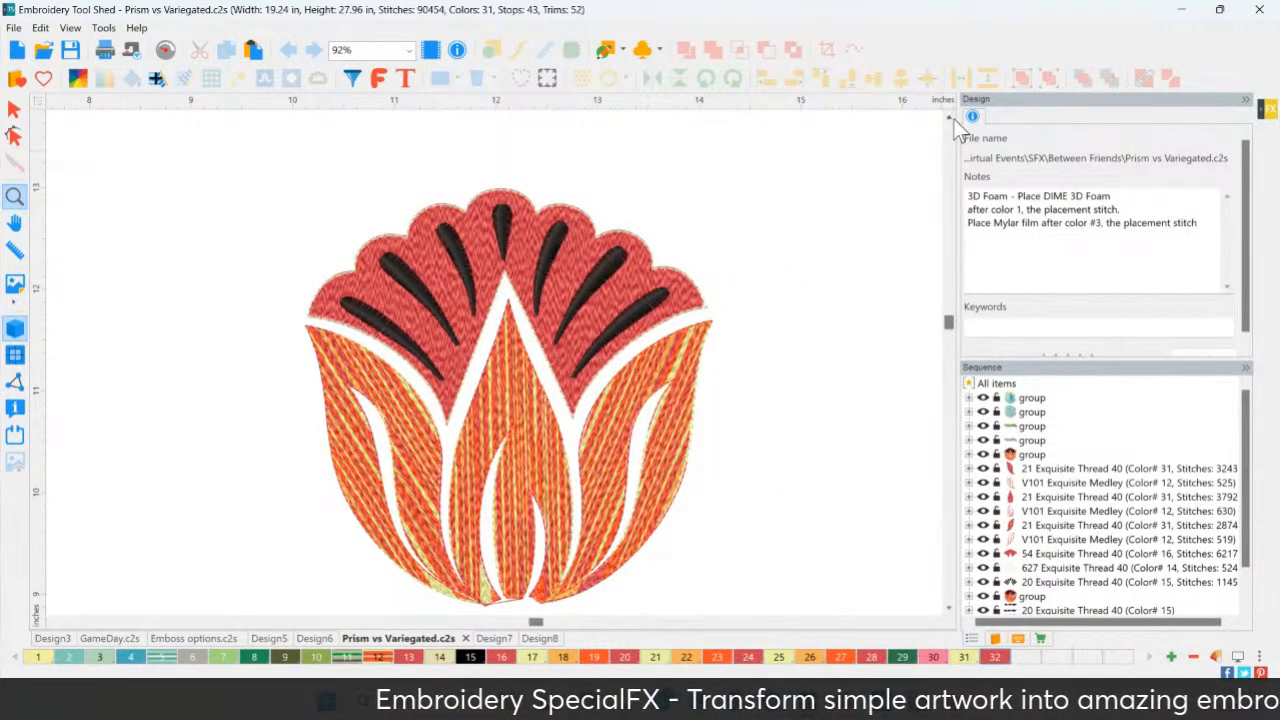
click(949, 118)
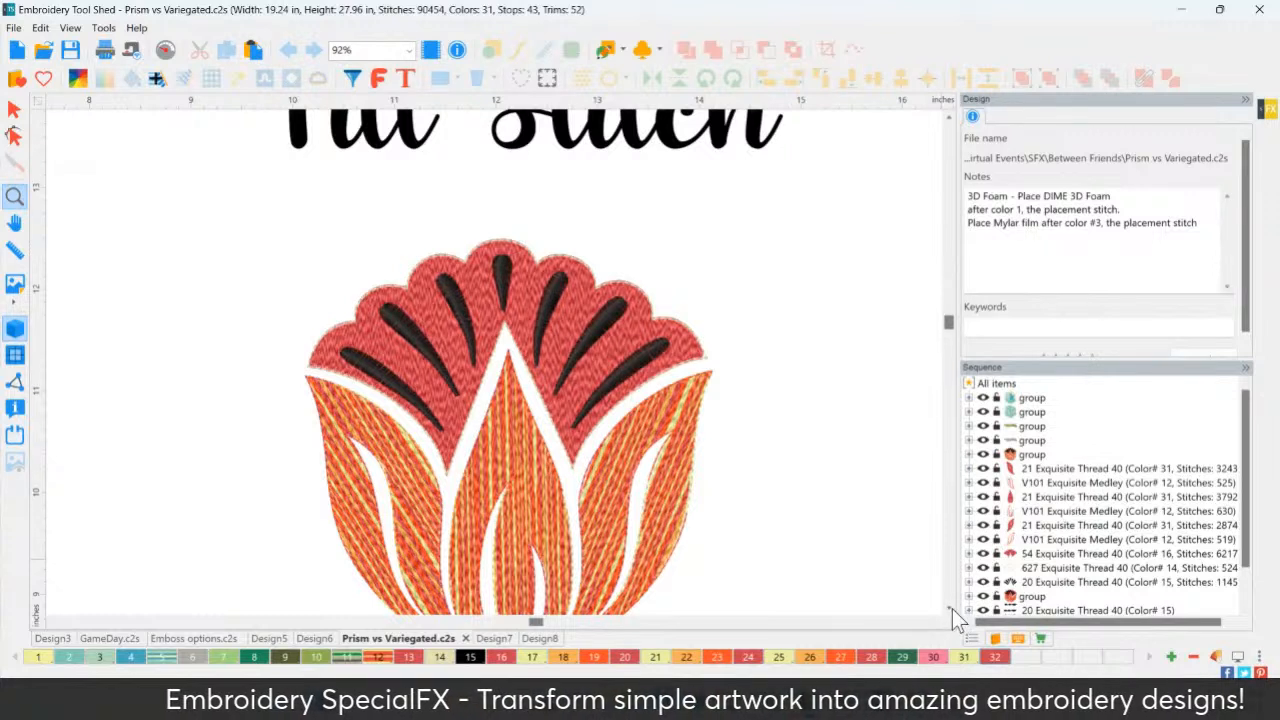
click(949, 608)
click(949, 608)
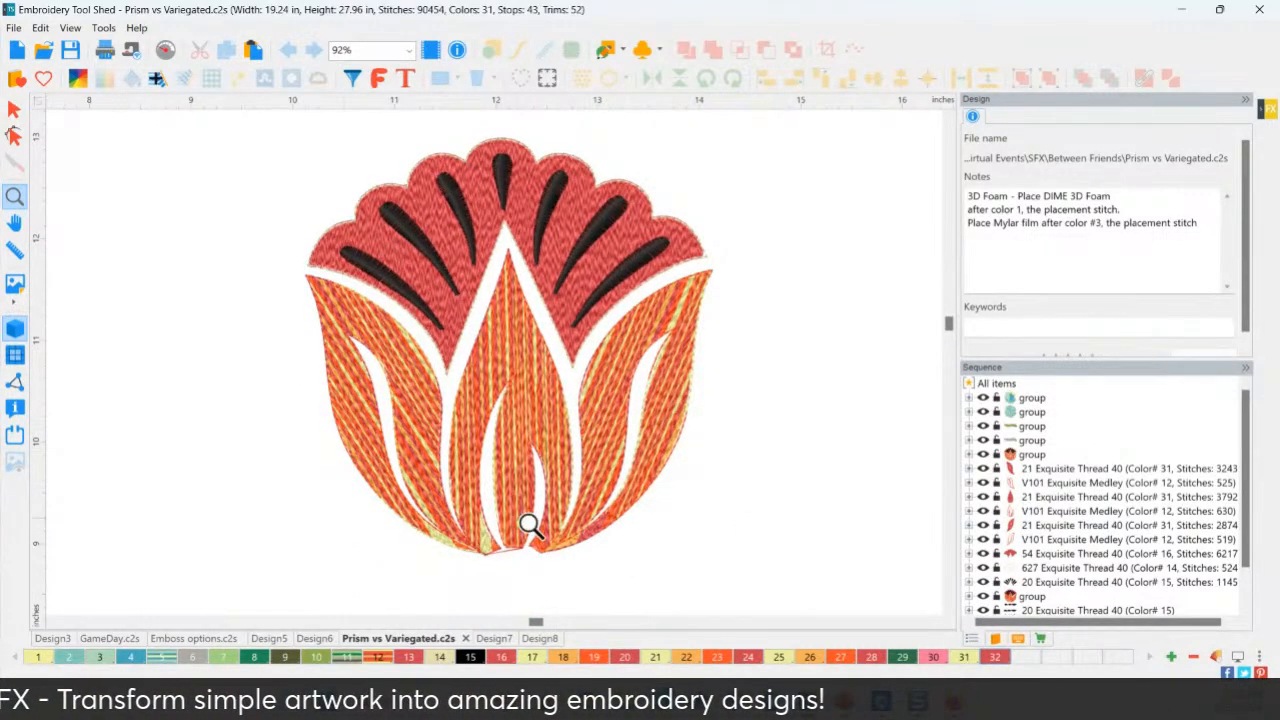
double_click(377, 659)
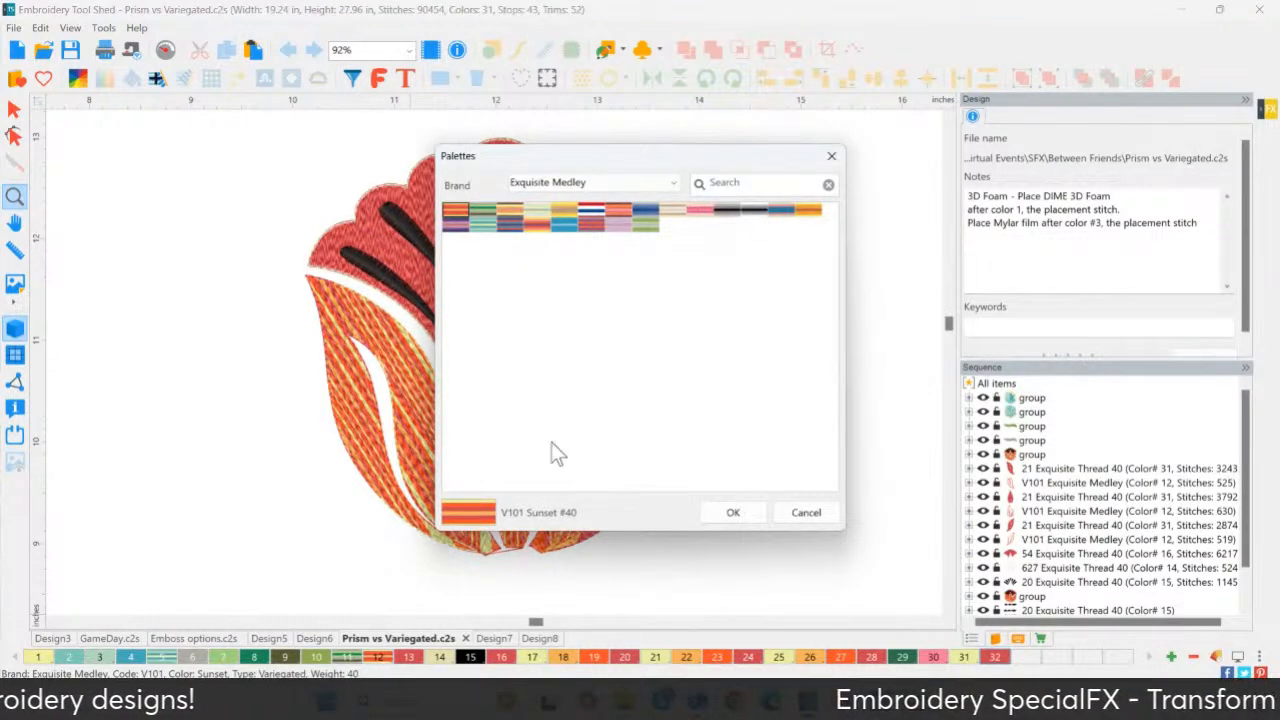
click(808, 511)
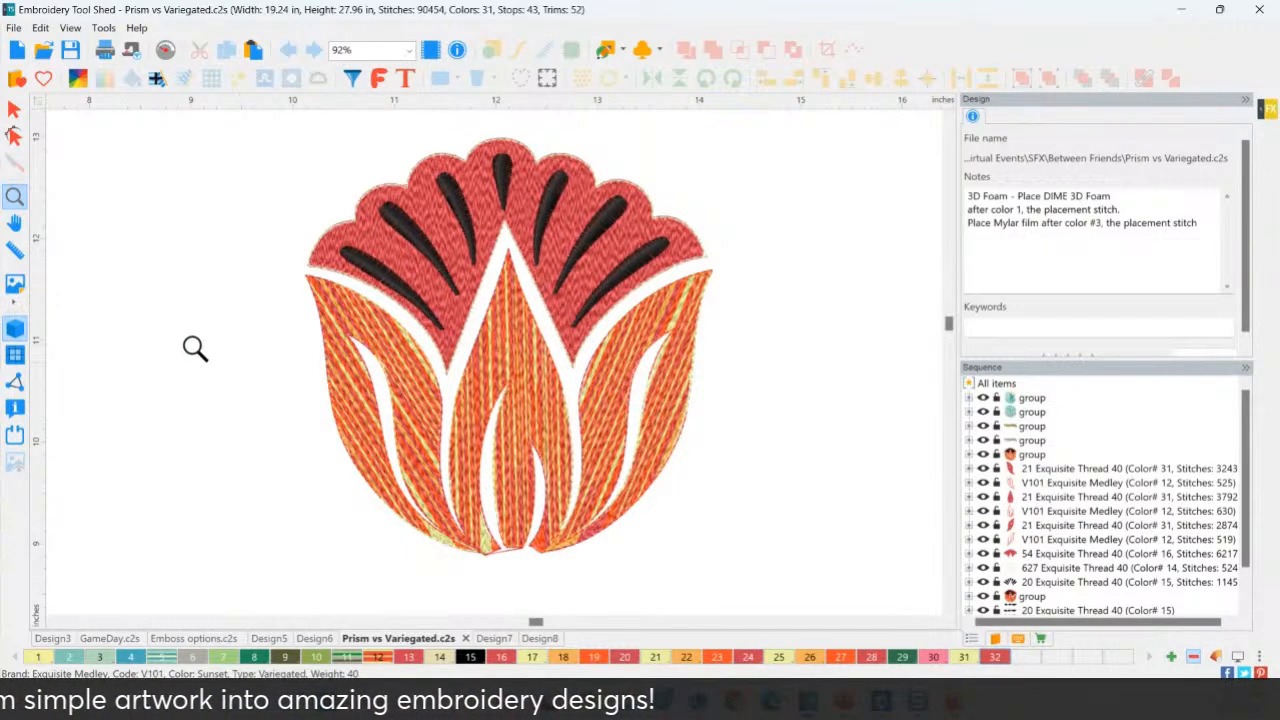
Pan across to bring the whole Prism fill flower into view.
key(space)
drag(194, 354, 724, 338)
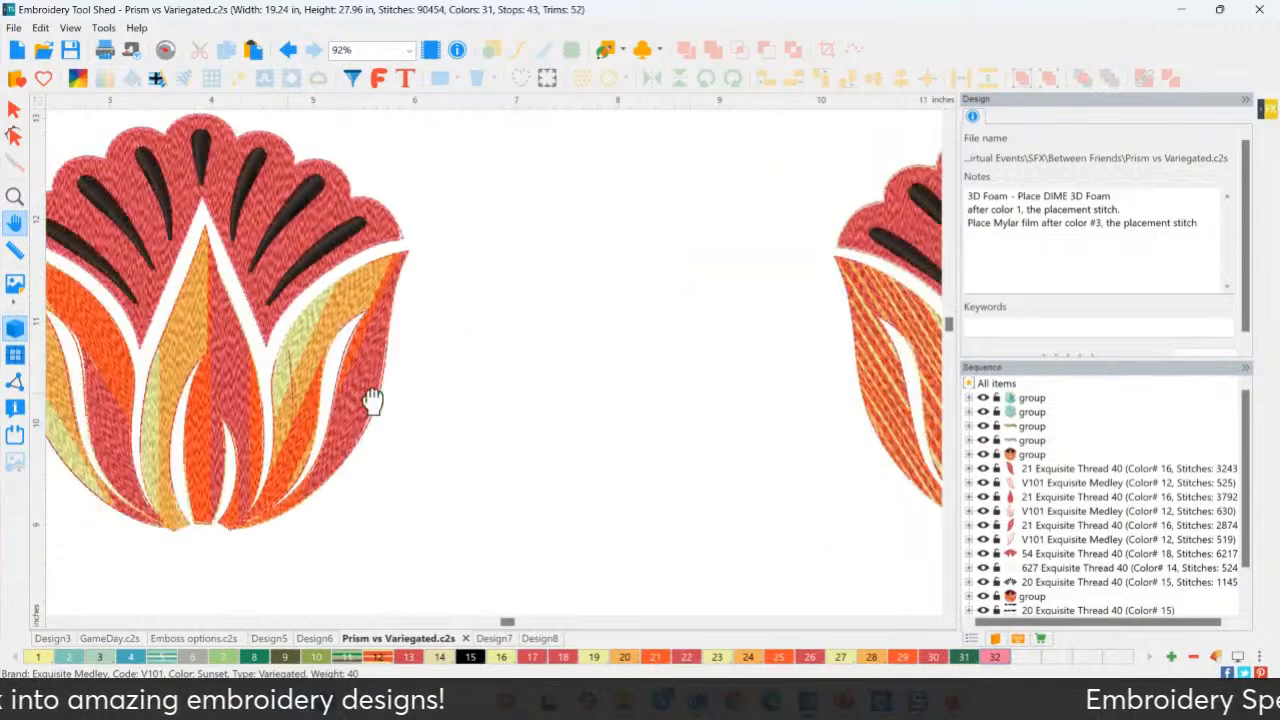
drag(373, 401, 449, 400)
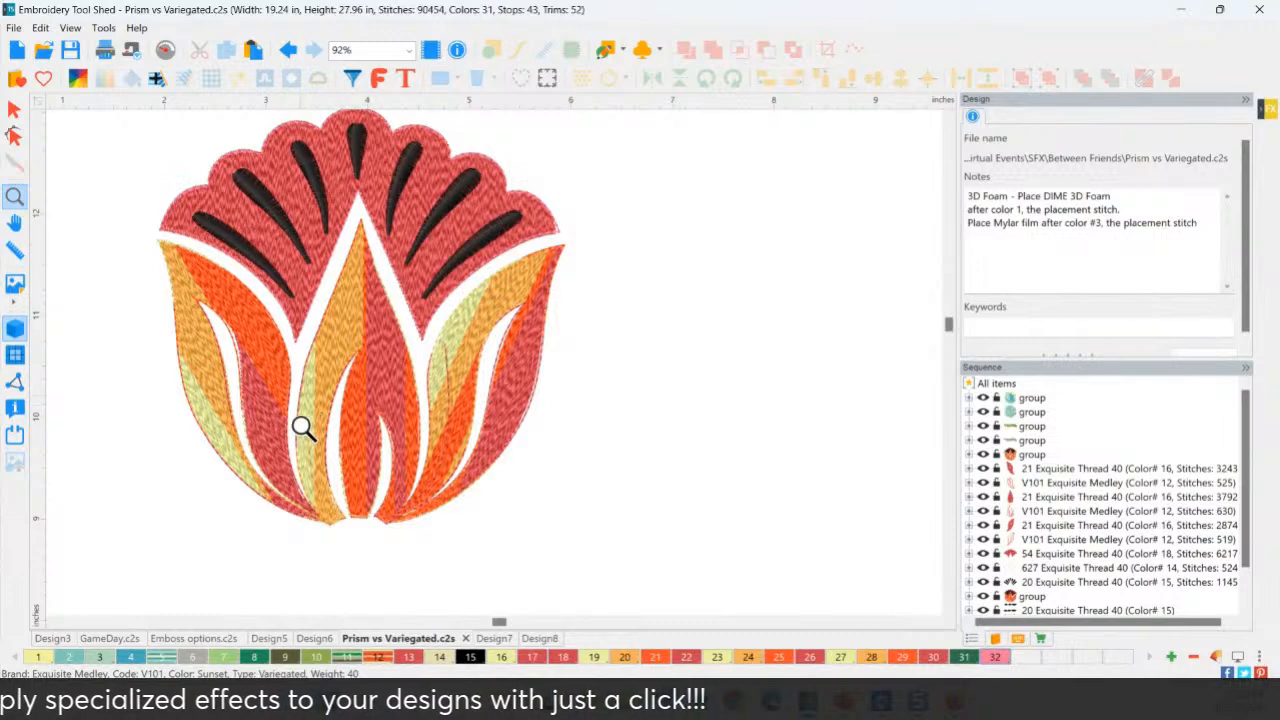
Pan to the ombre fill flower, then zoom out over the comparison sheet.
key(space)
drag(149, 411, 594, 391)
drag(314, 393, 451, 391)
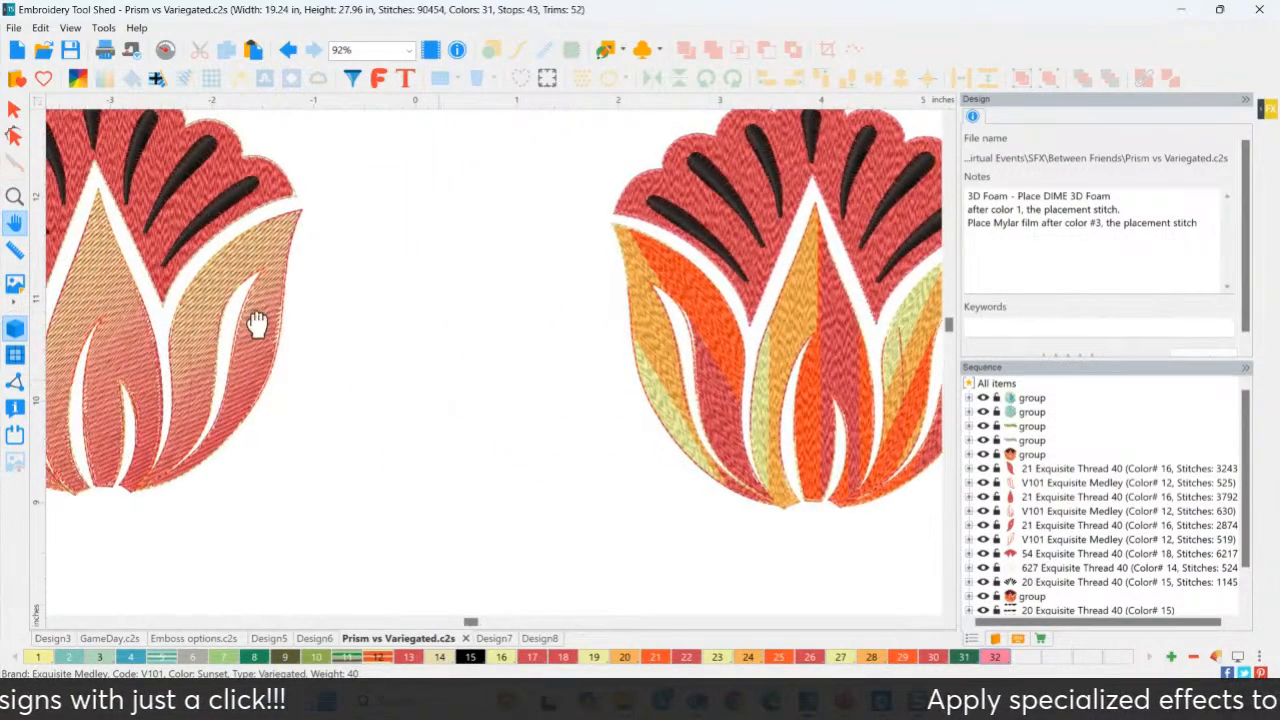
drag(257, 320, 343, 466)
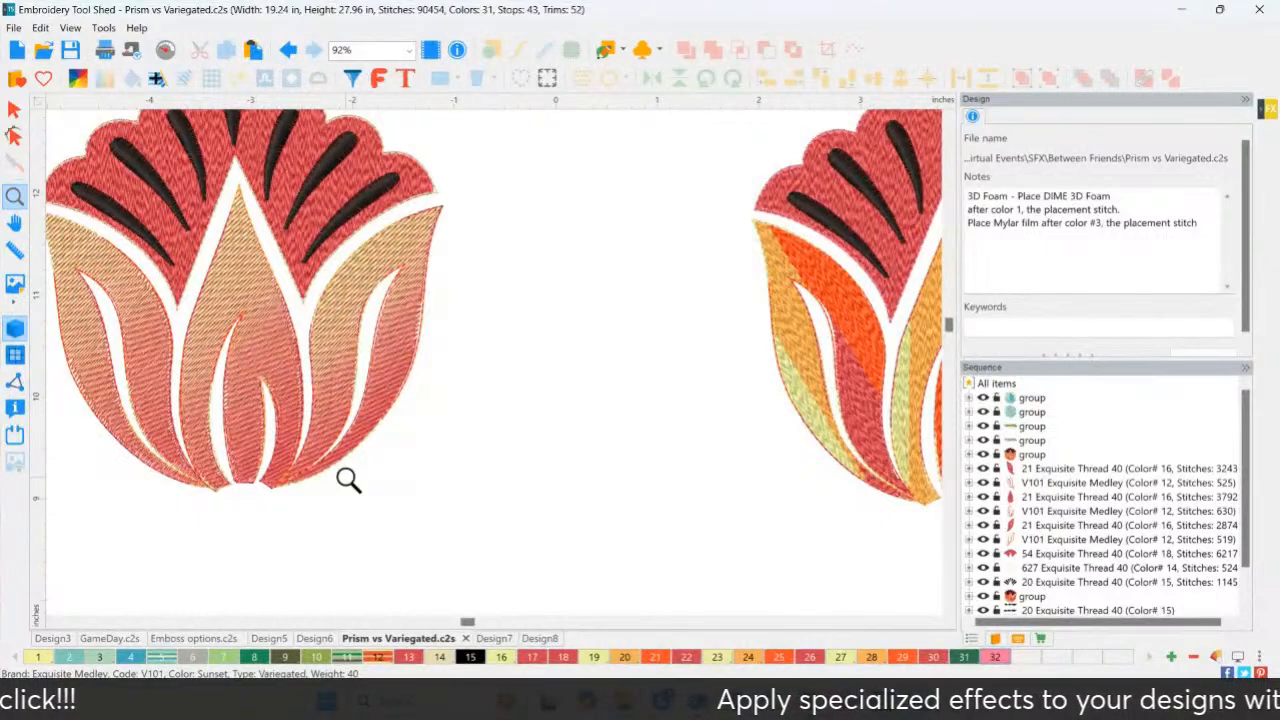
scroll(581, 372, down, 5)
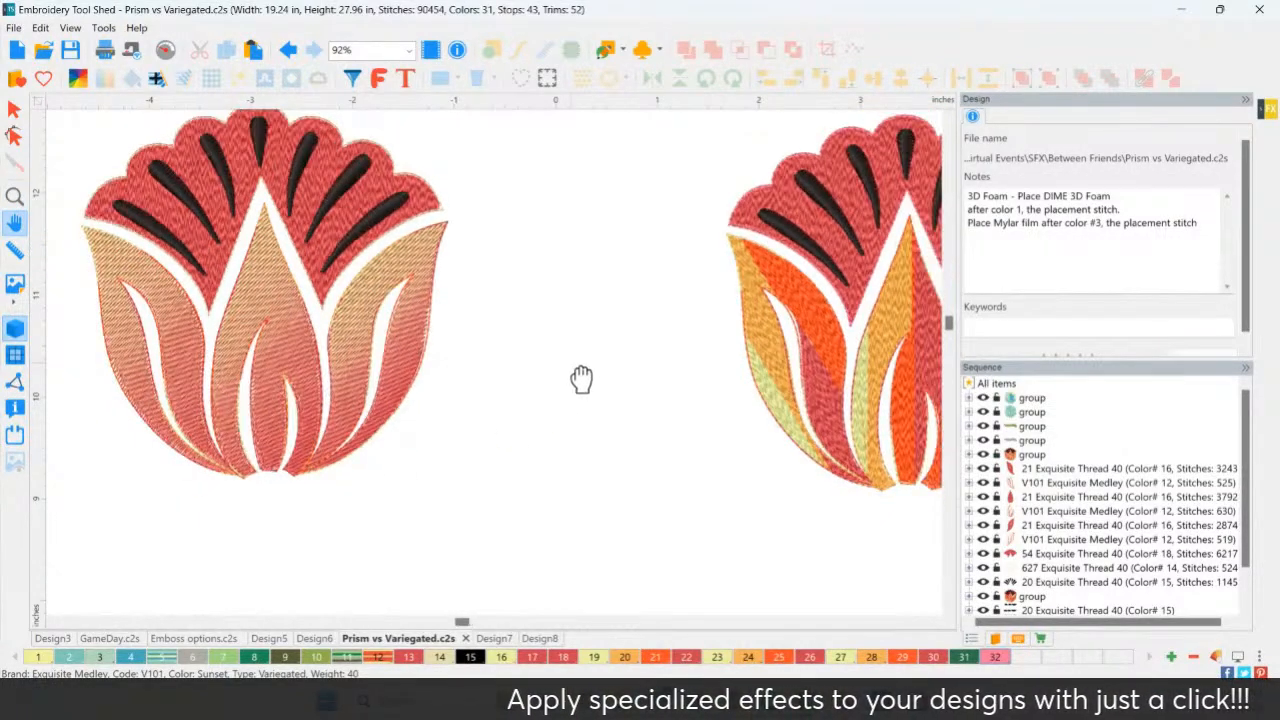
scroll(570, 410, down, 5)
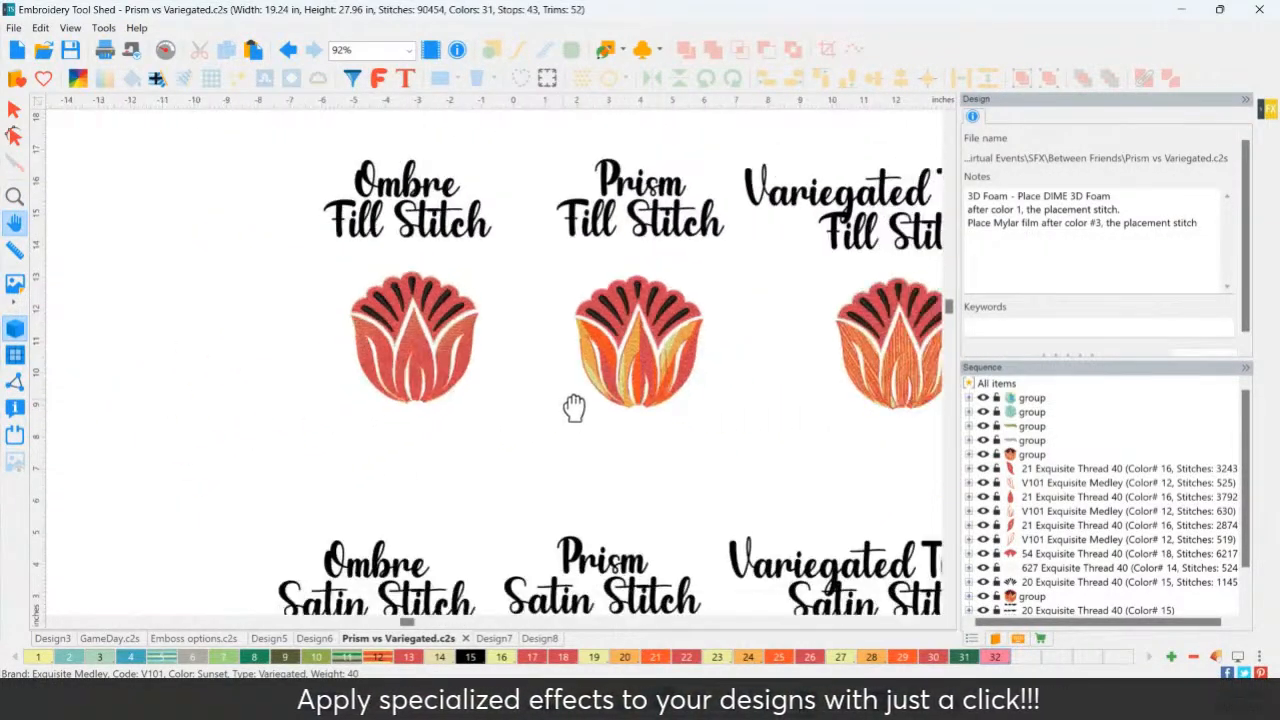
scroll(445, 293, down, 4)
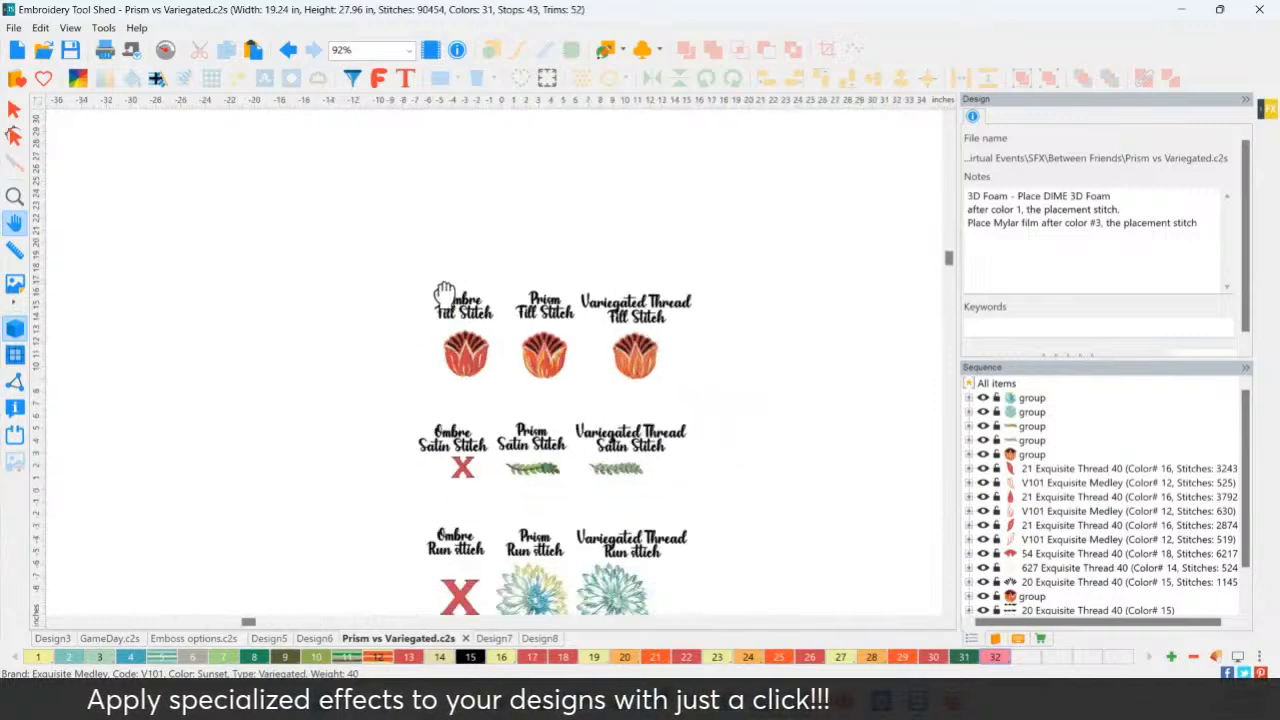
Fit the whole sheet, then zoom onto the Prism and Variegated satin-stitch leaf branches.
double_click(15, 198)
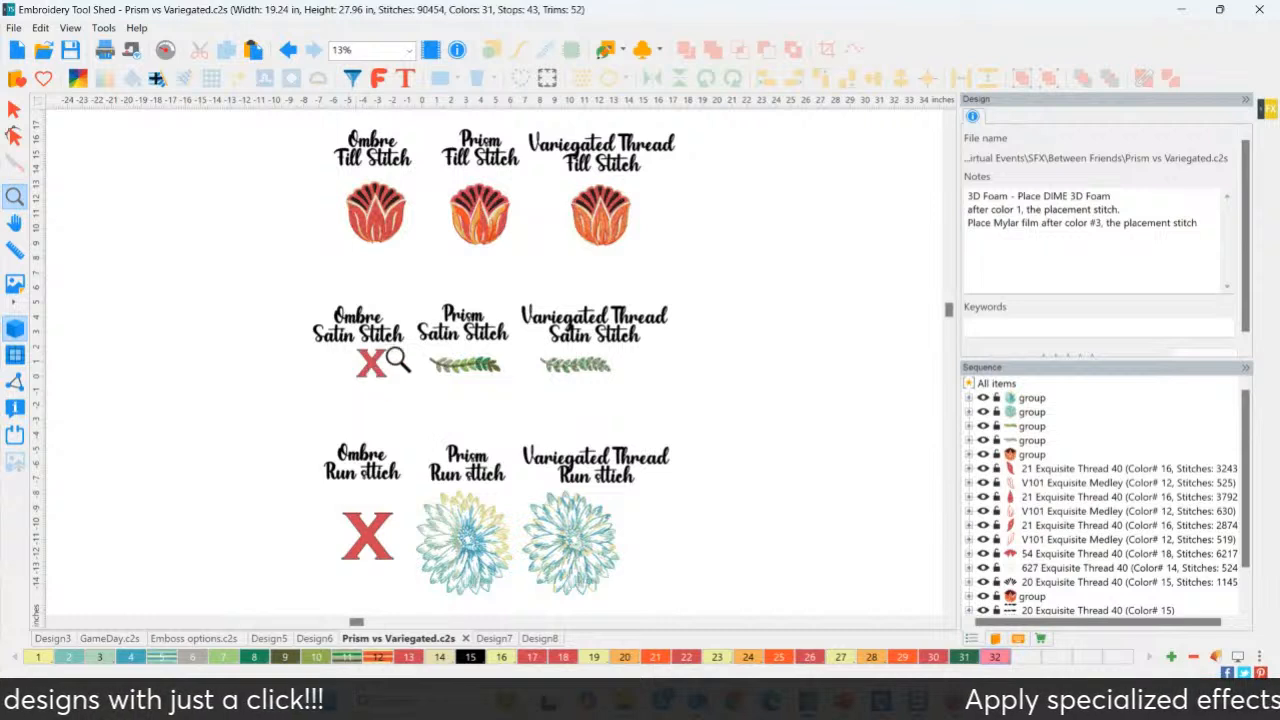
drag(406, 280, 686, 411)
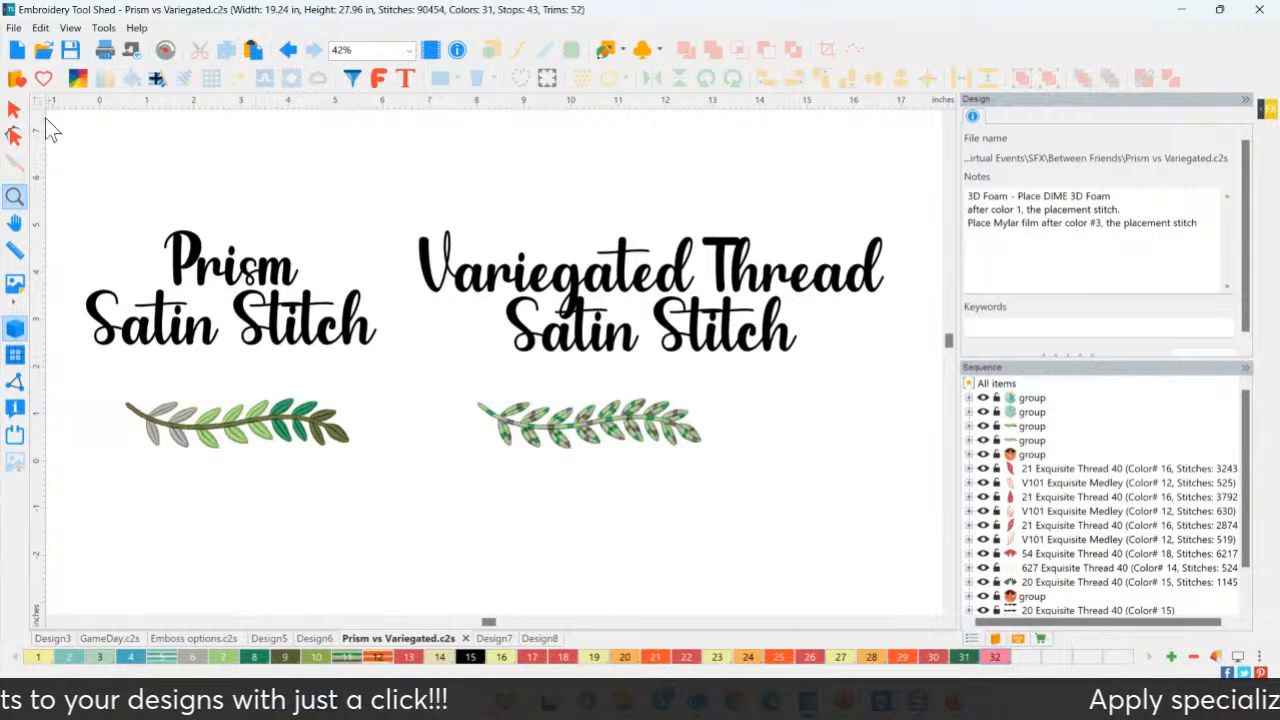
Select the Prism satin leaf branch and choose the Exquisite Colorplay Seattle - Forest Prism theme.
click(230, 438)
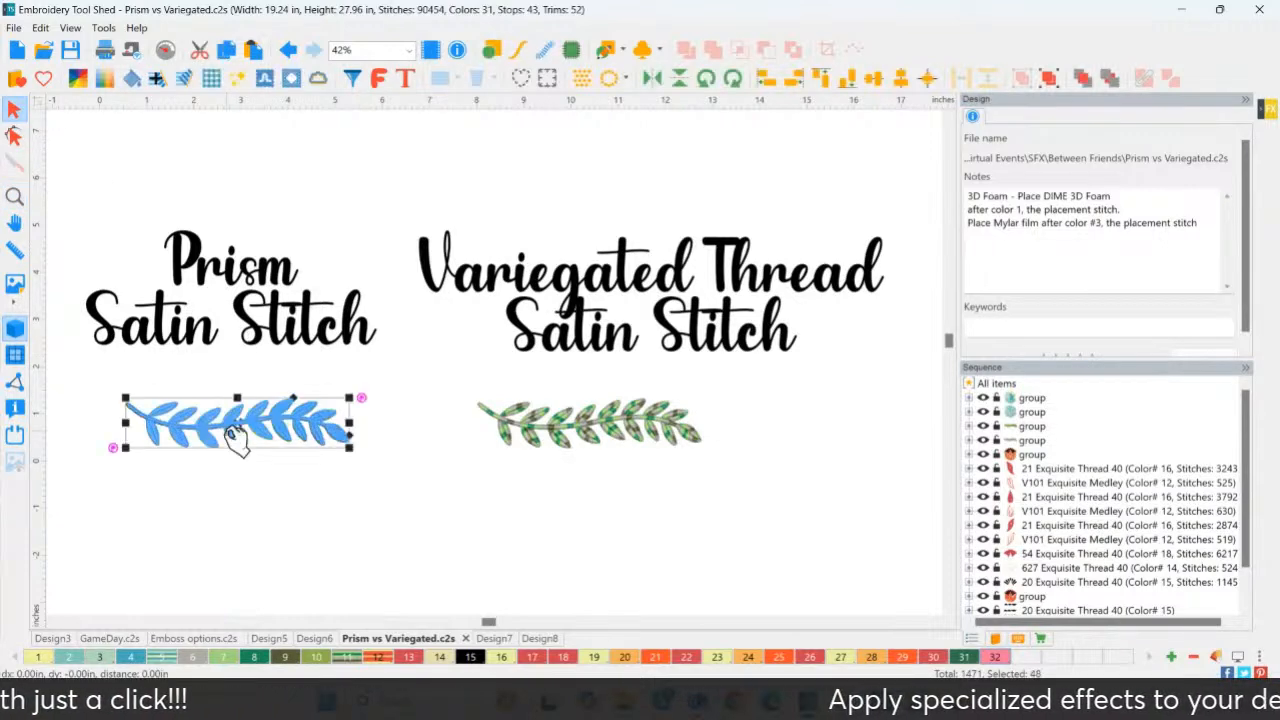
click(79, 80)
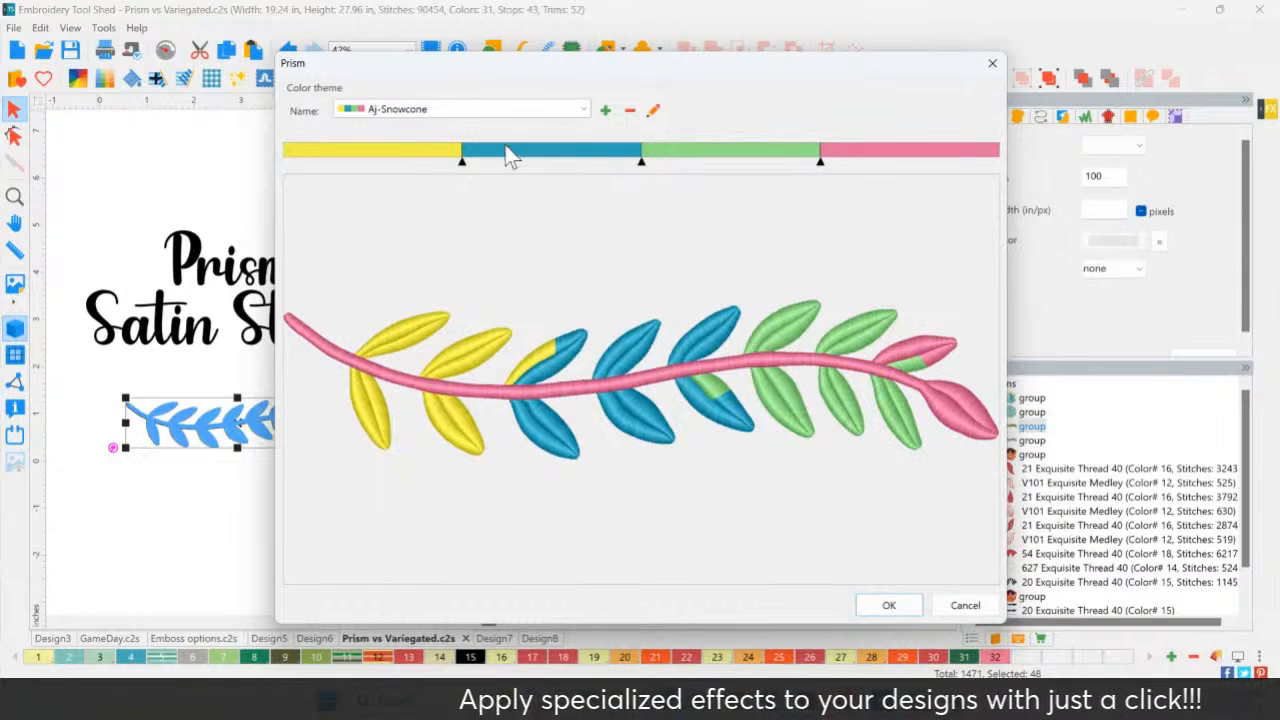
click(501, 109)
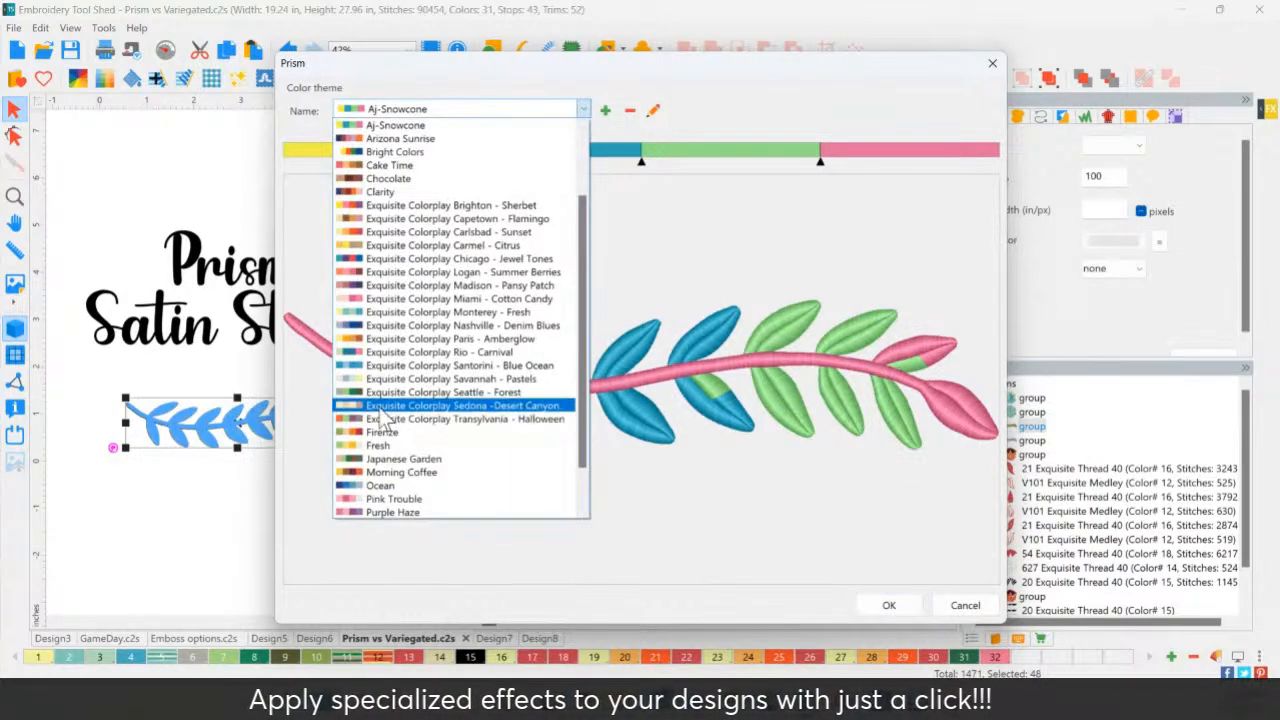
click(380, 393)
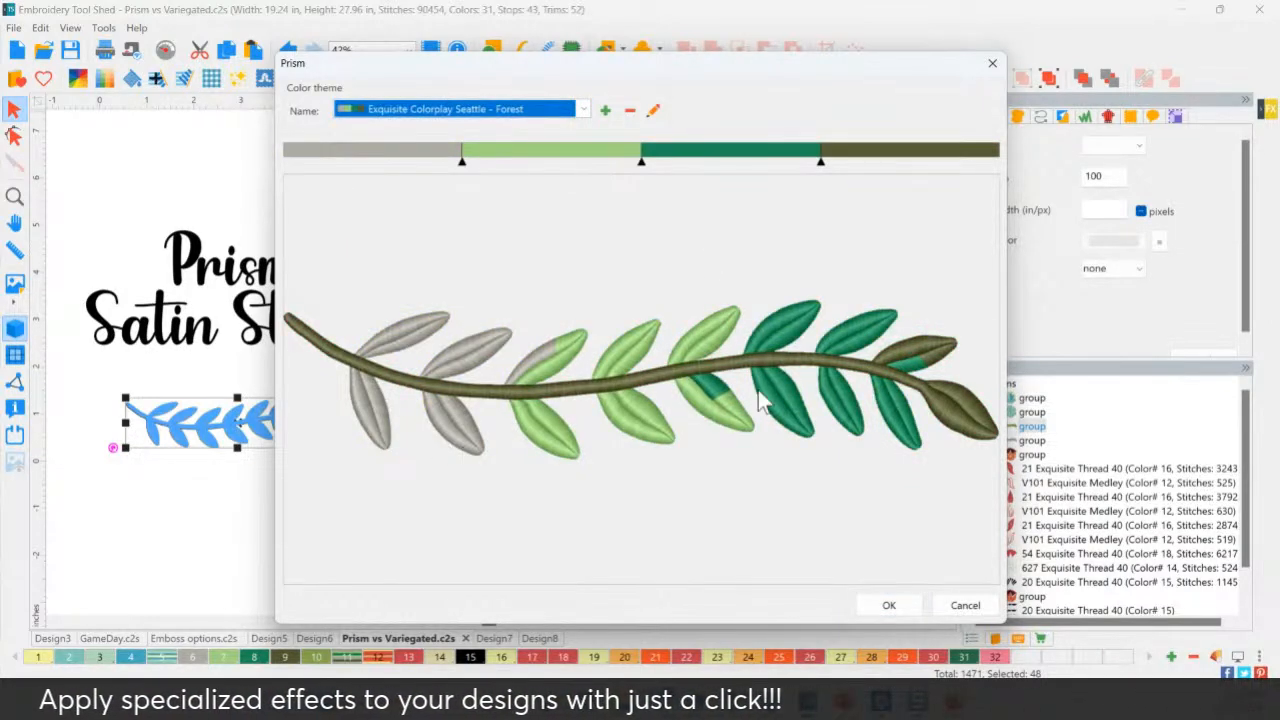
Reproportion the bands into grey, light and dark green leaves with an olive stem, and apply.
mouse_move(641, 162)
mouse_down()
mouse_move(676, 162)
mouse_move(641, 162)
mouse_up()
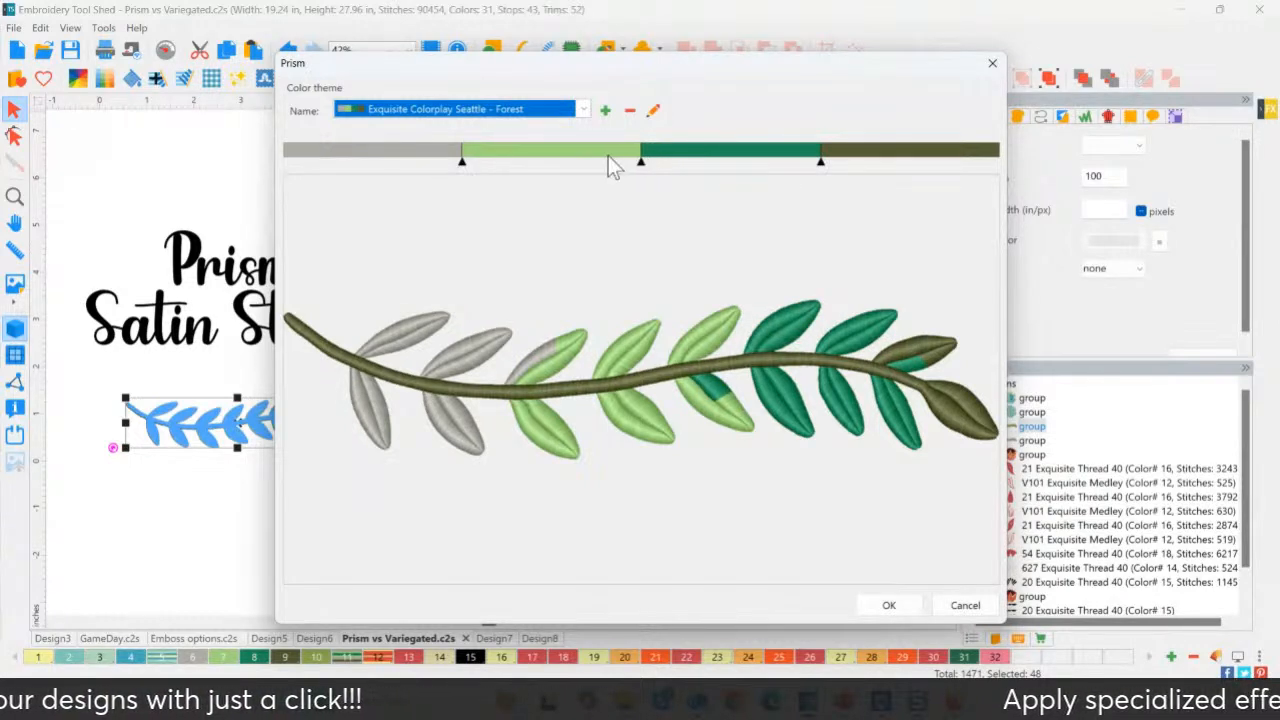
drag(455, 165, 489, 165)
drag(320, 160, 296, 160)
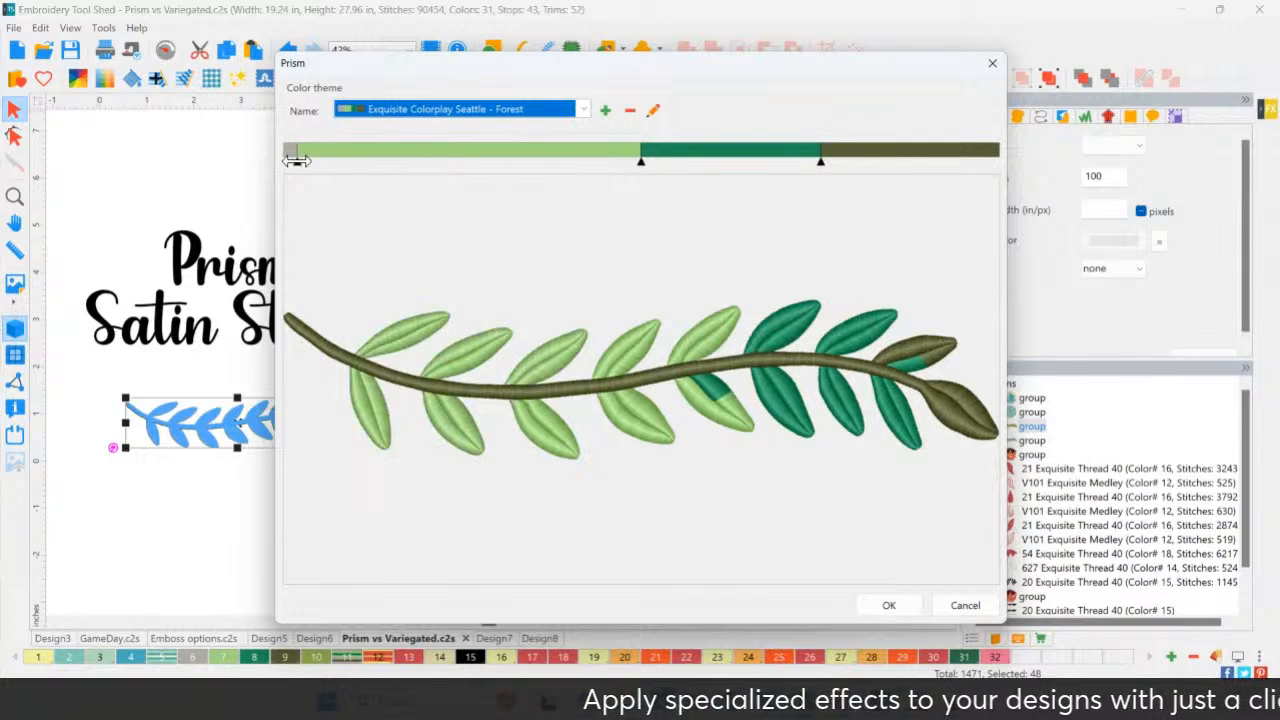
drag(645, 165, 824, 168)
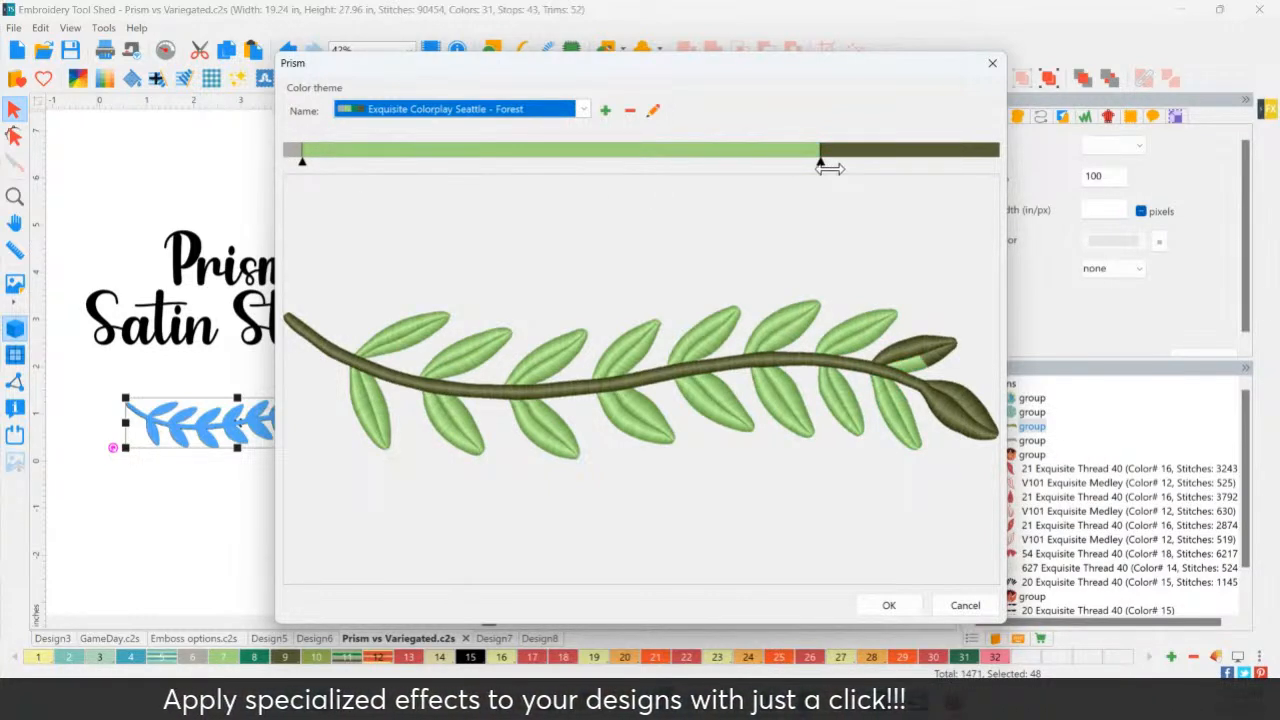
drag(909, 171, 993, 168)
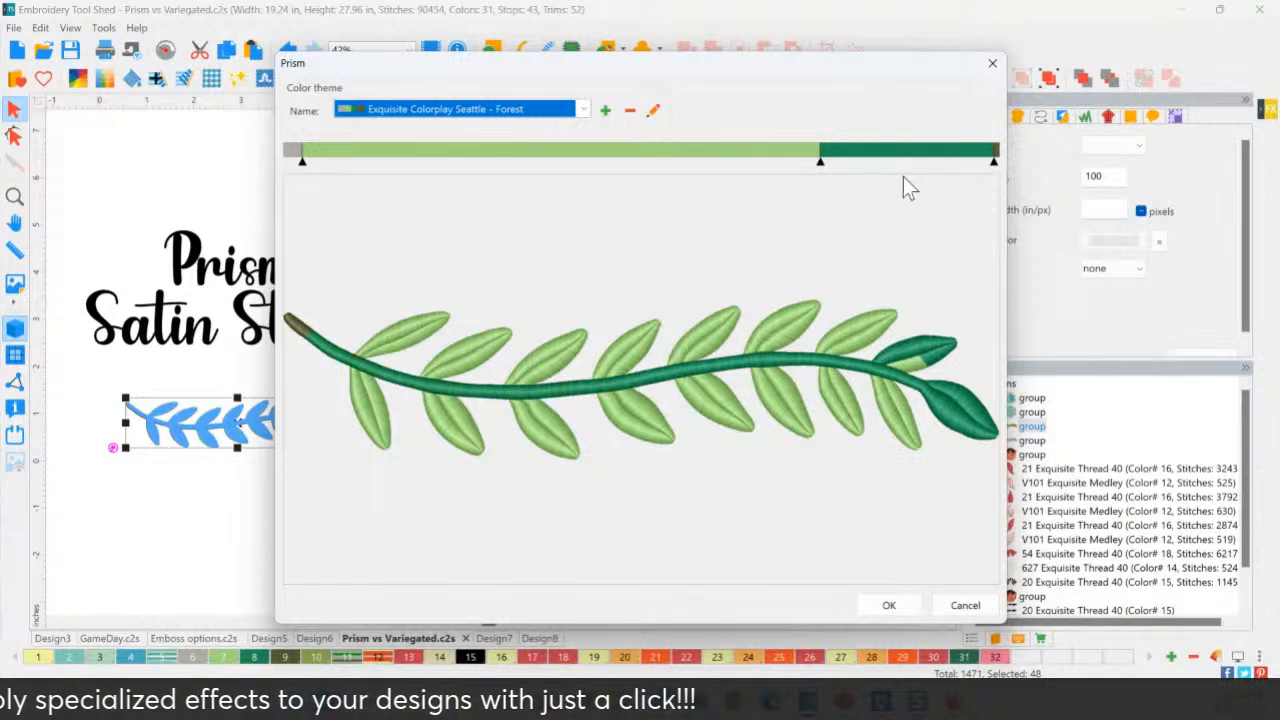
mouse_move(823, 168)
mouse_down()
mouse_move(983, 180)
mouse_move(826, 172)
mouse_up()
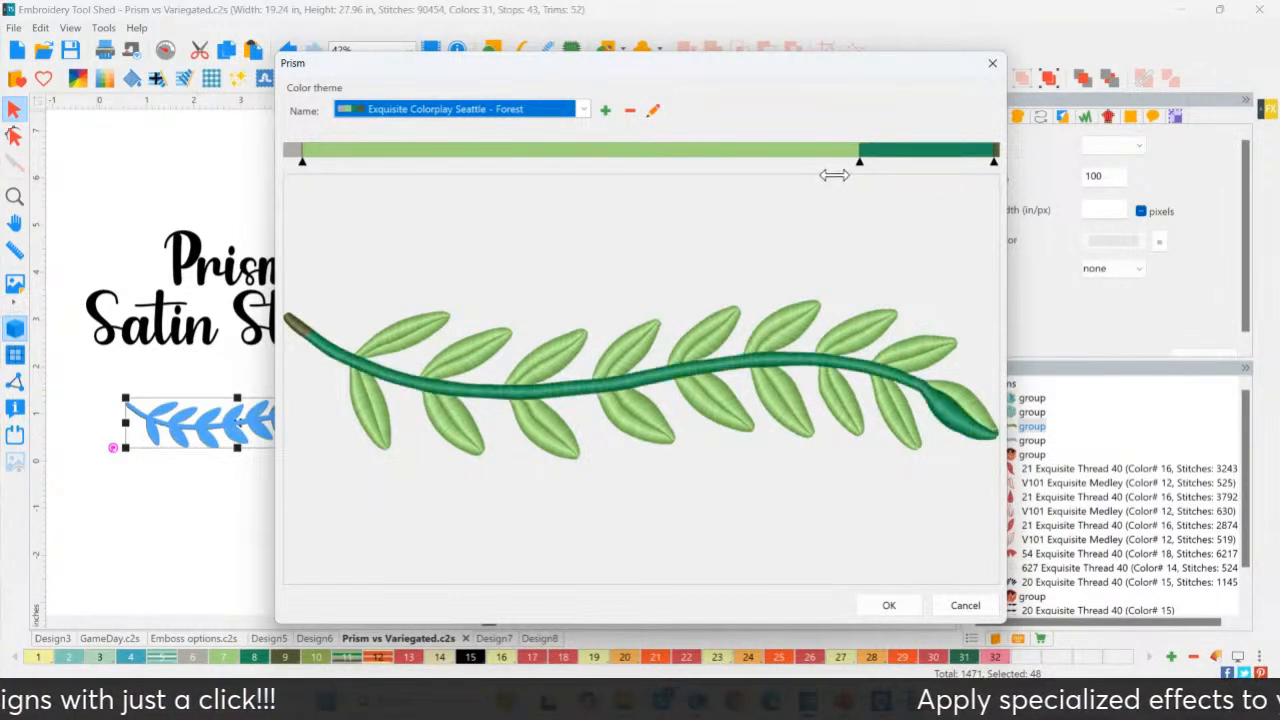
drag(990, 167, 910, 166)
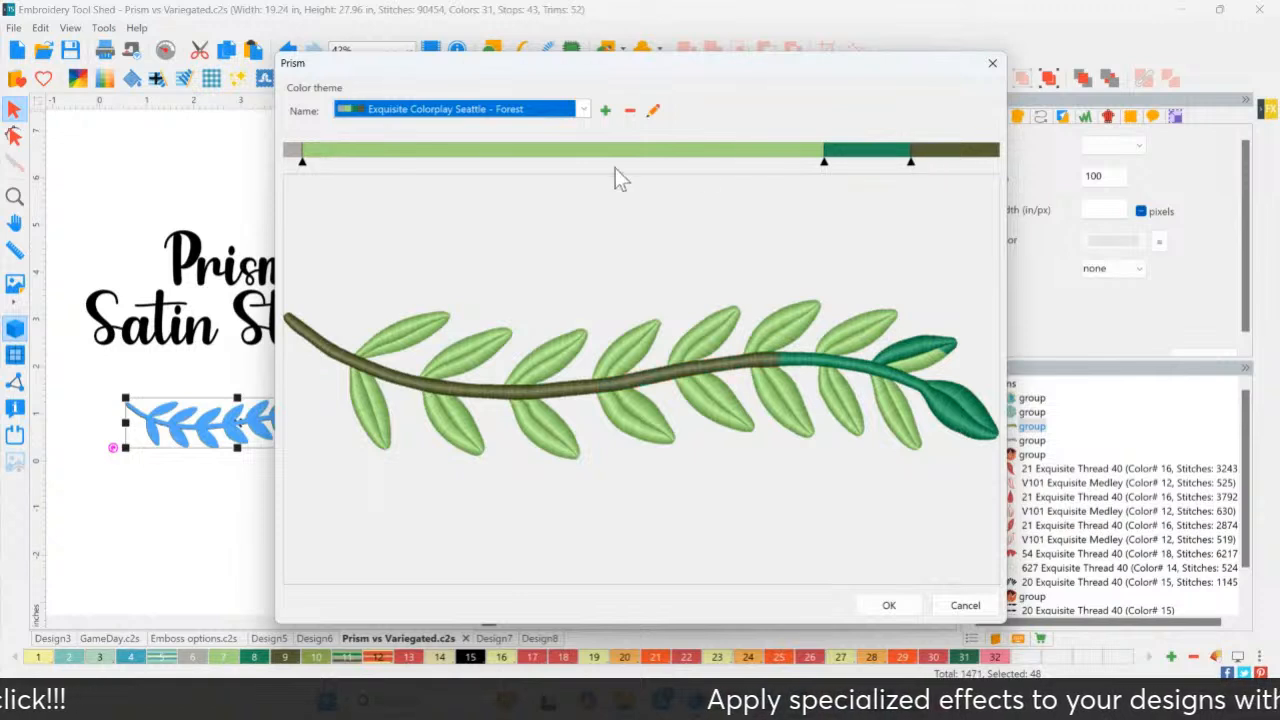
drag(311, 164, 421, 170)
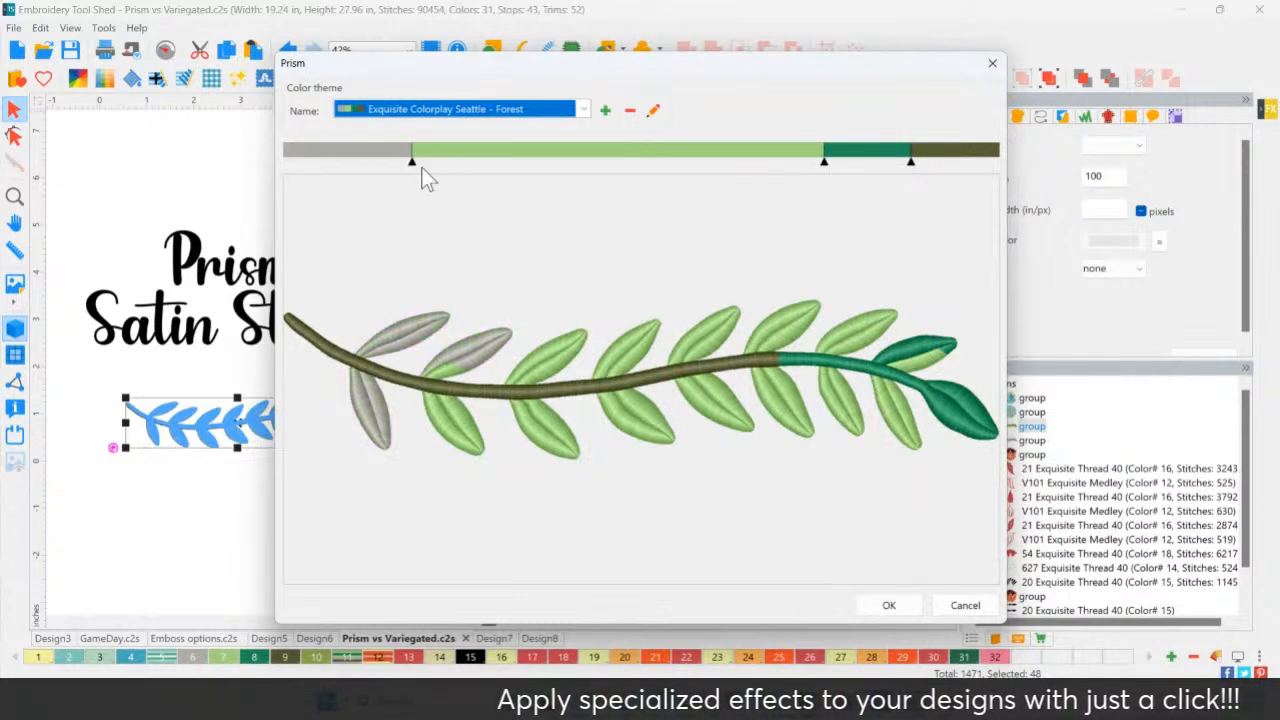
drag(783, 162, 598, 162)
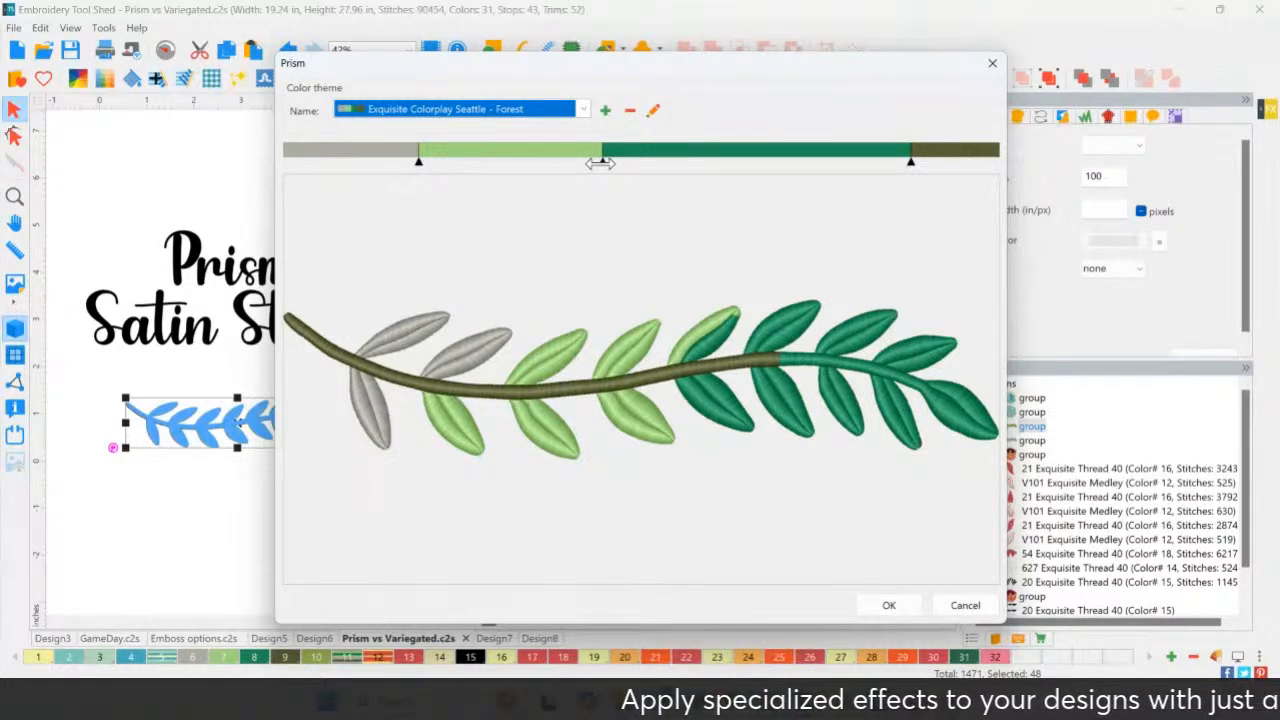
drag(600, 162, 615, 164)
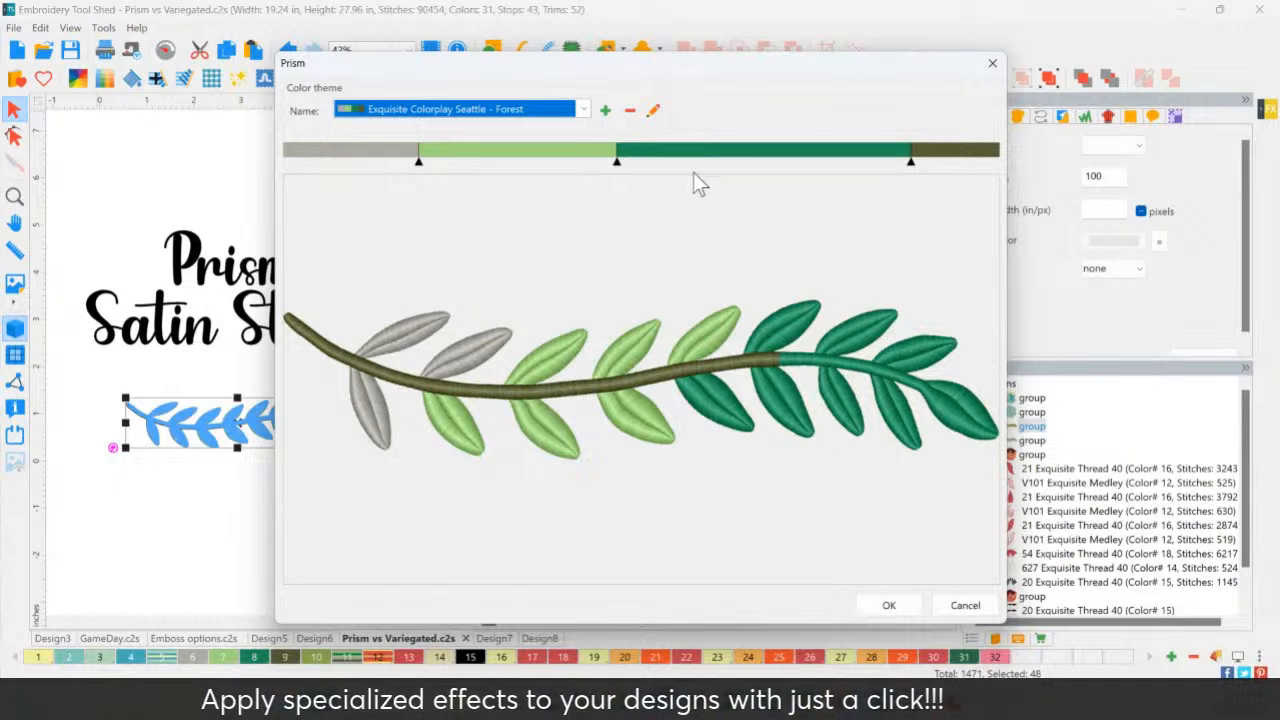
drag(910, 163, 889, 165)
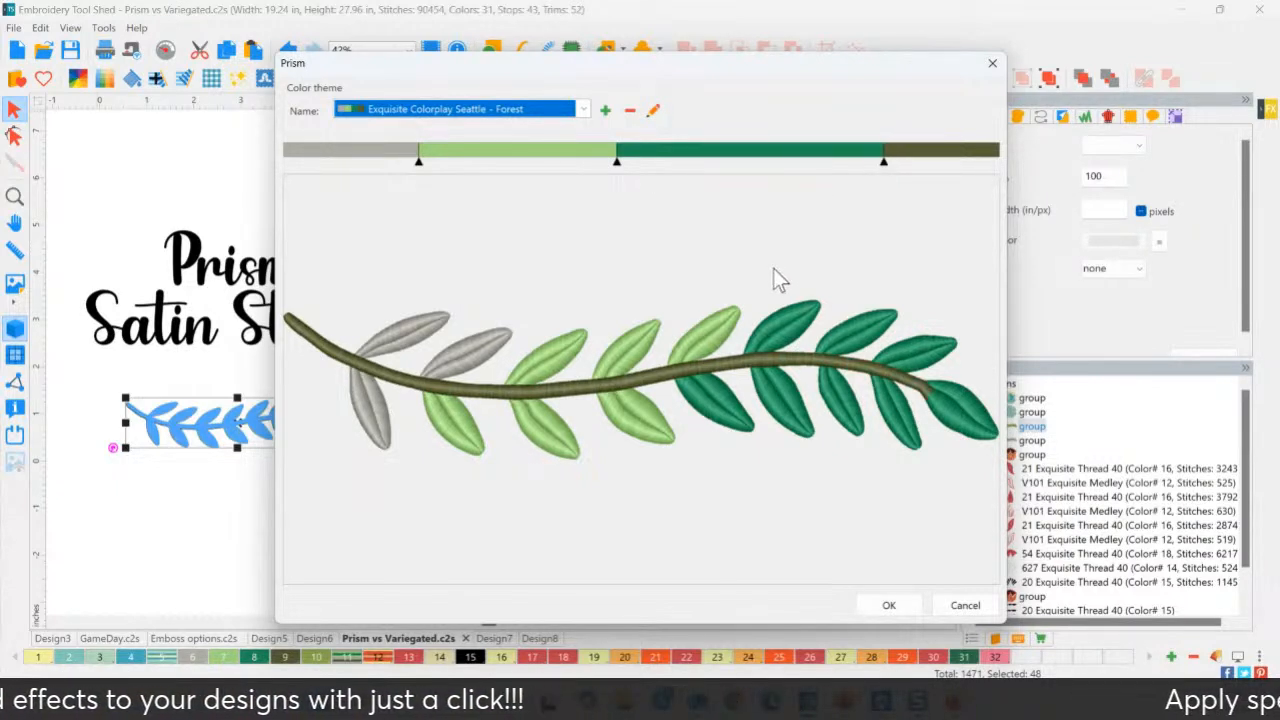
click(890, 607)
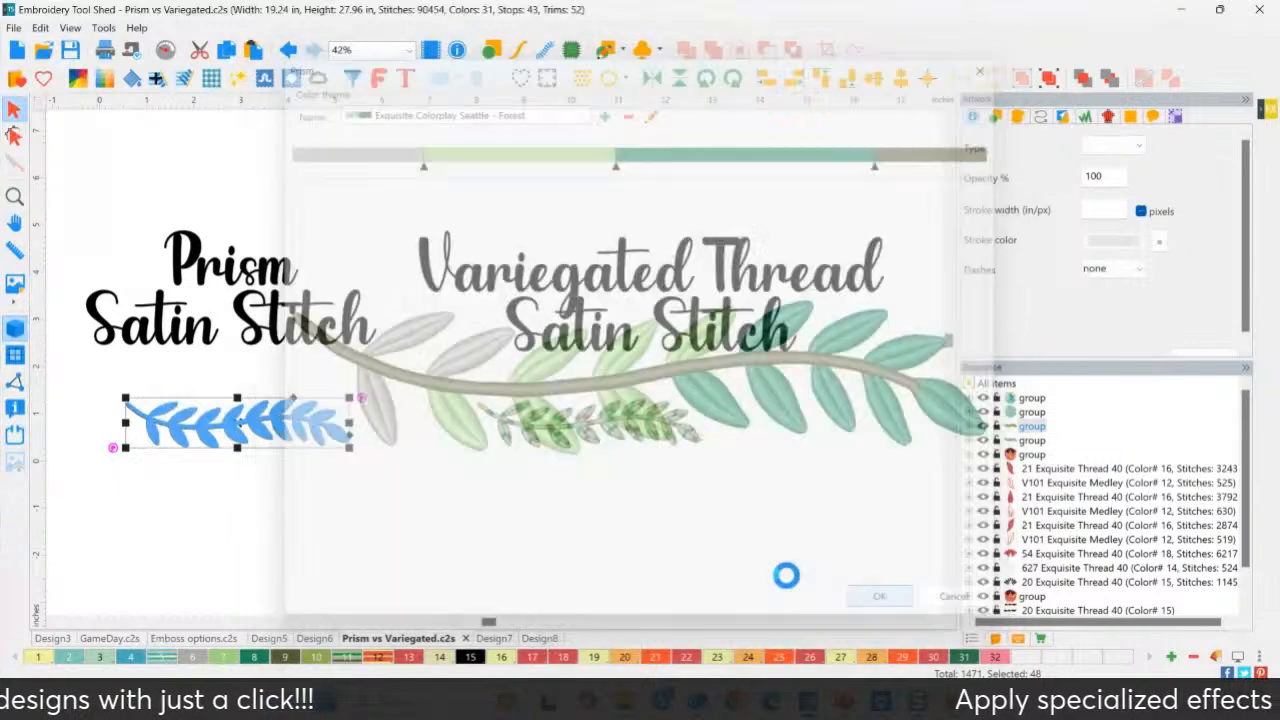
Deselect the recoloured leaf and zoom in on the variegated-thread leaf branch.
click(347, 505)
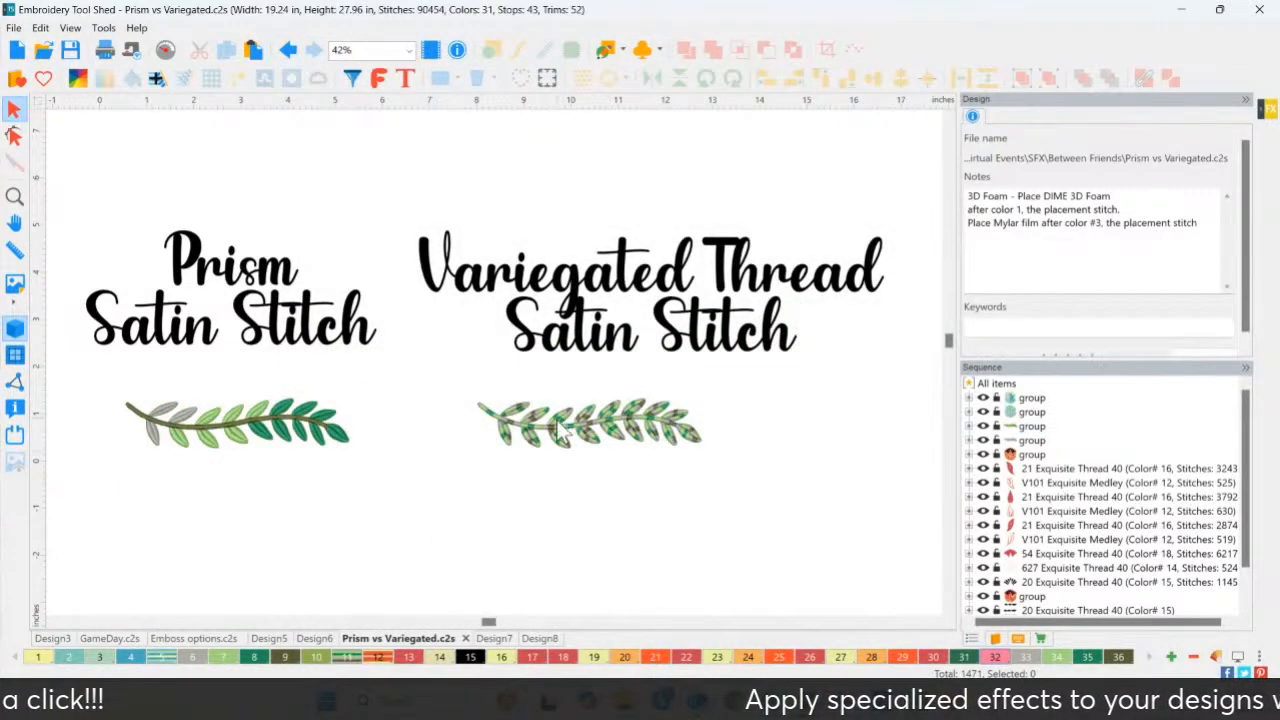
click(14, 196)
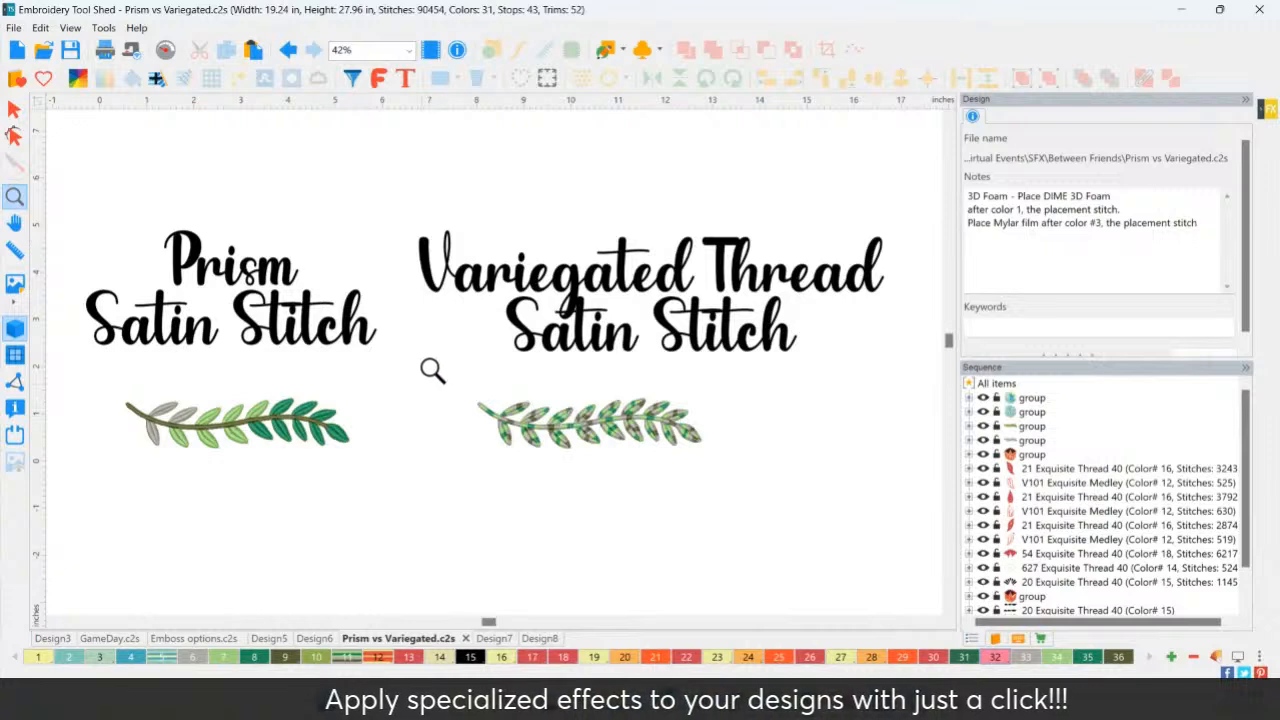
drag(443, 366, 756, 502)
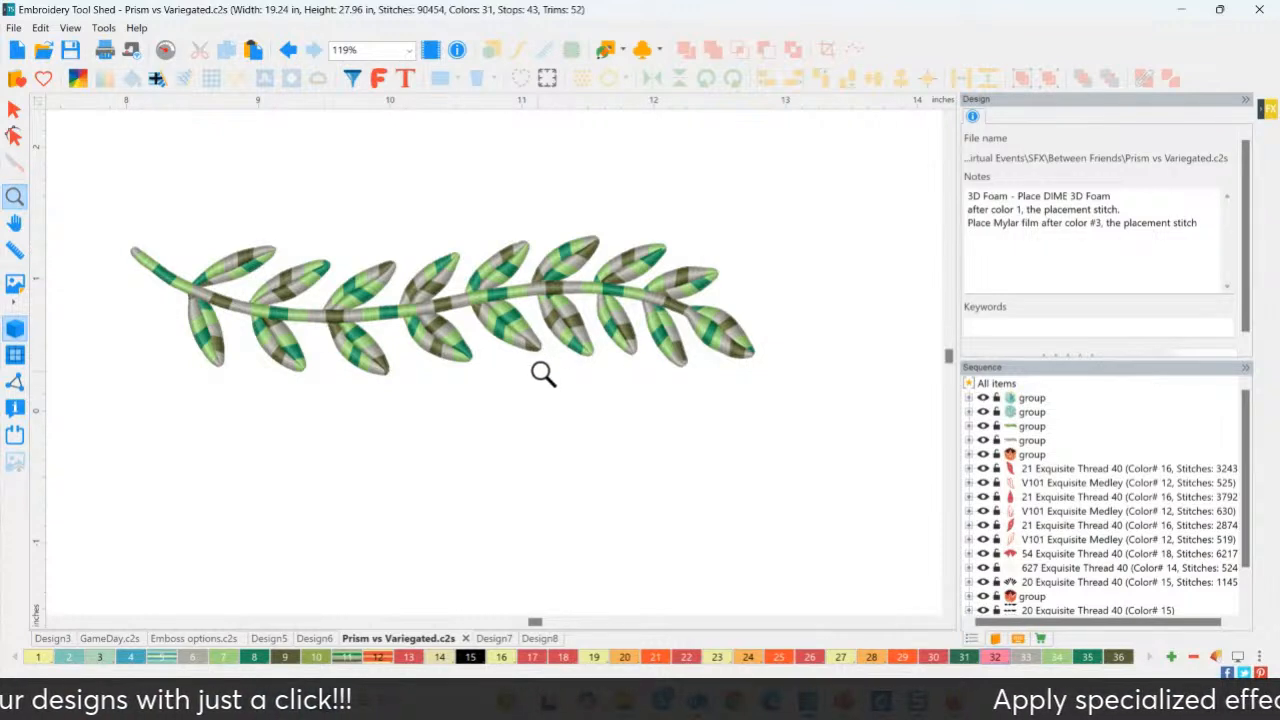
Scroll over the leaf branches, then zoom out to 13% to show the whole sheet.
click(949, 120)
click(949, 120)
click(949, 120)
click(949, 120)
key(space)
scroll(565, 336, down, 1)
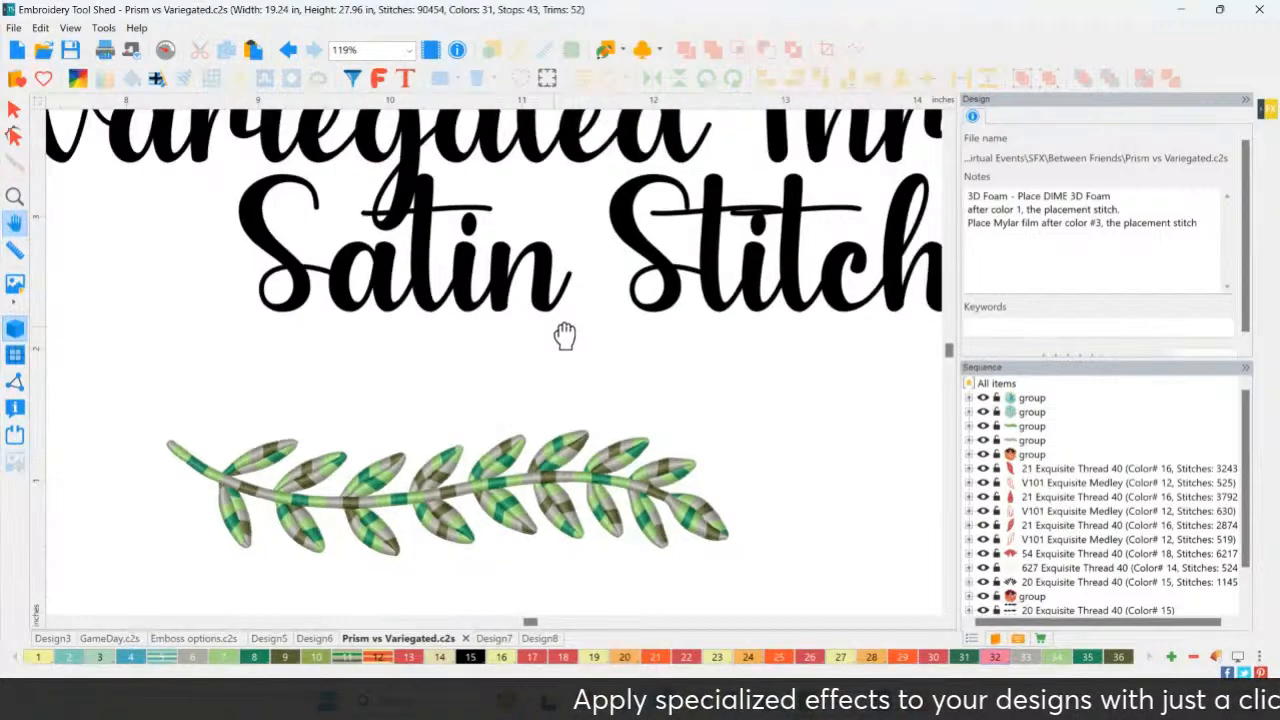
scroll(563, 338, down, 3)
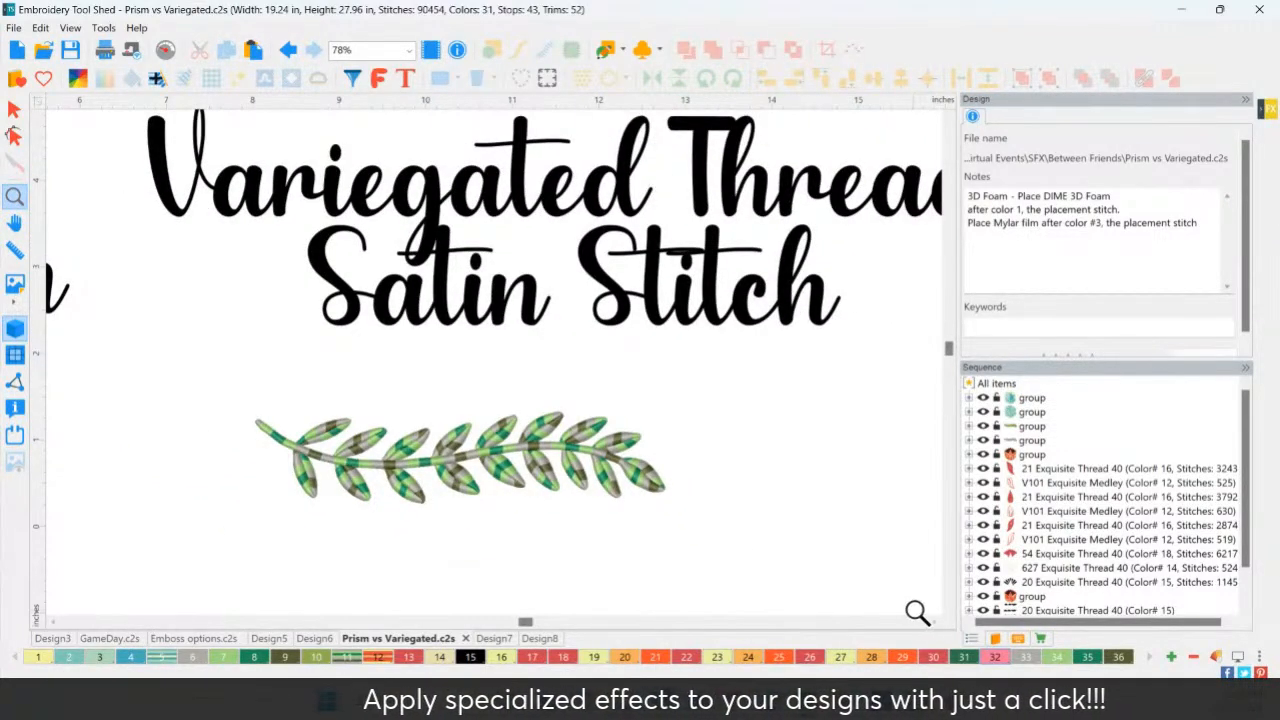
click(935, 622)
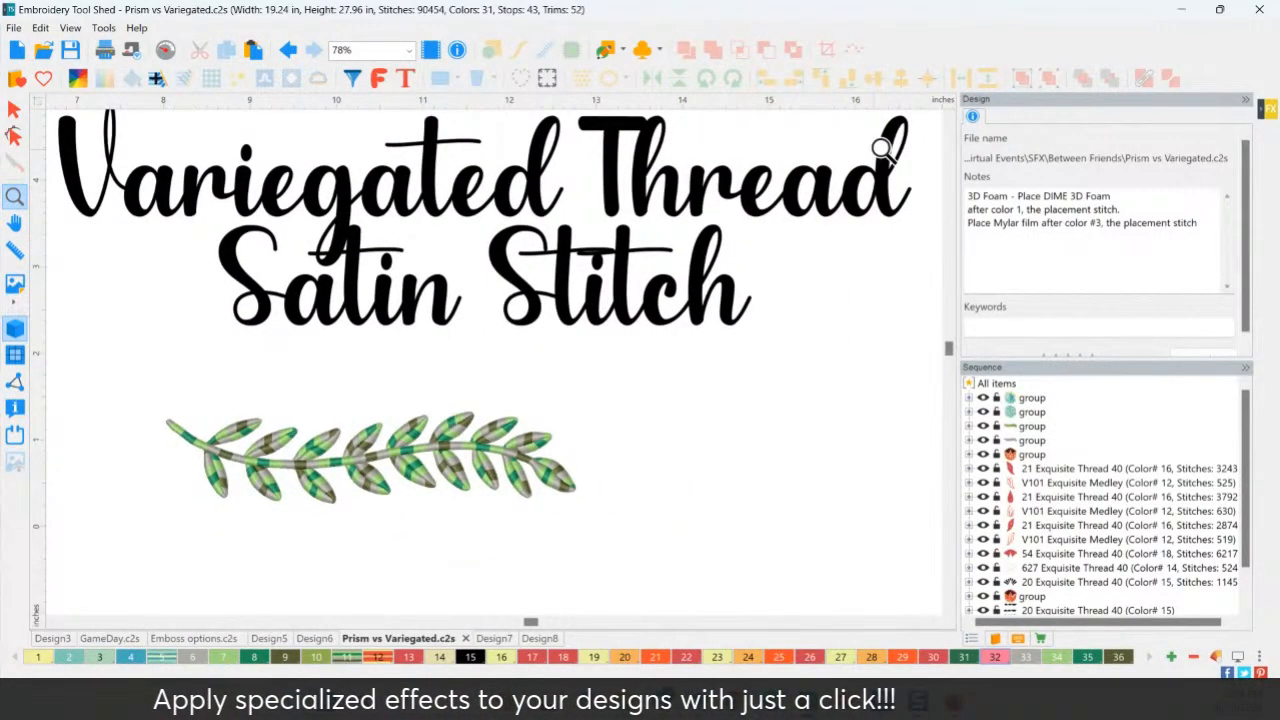
click(949, 120)
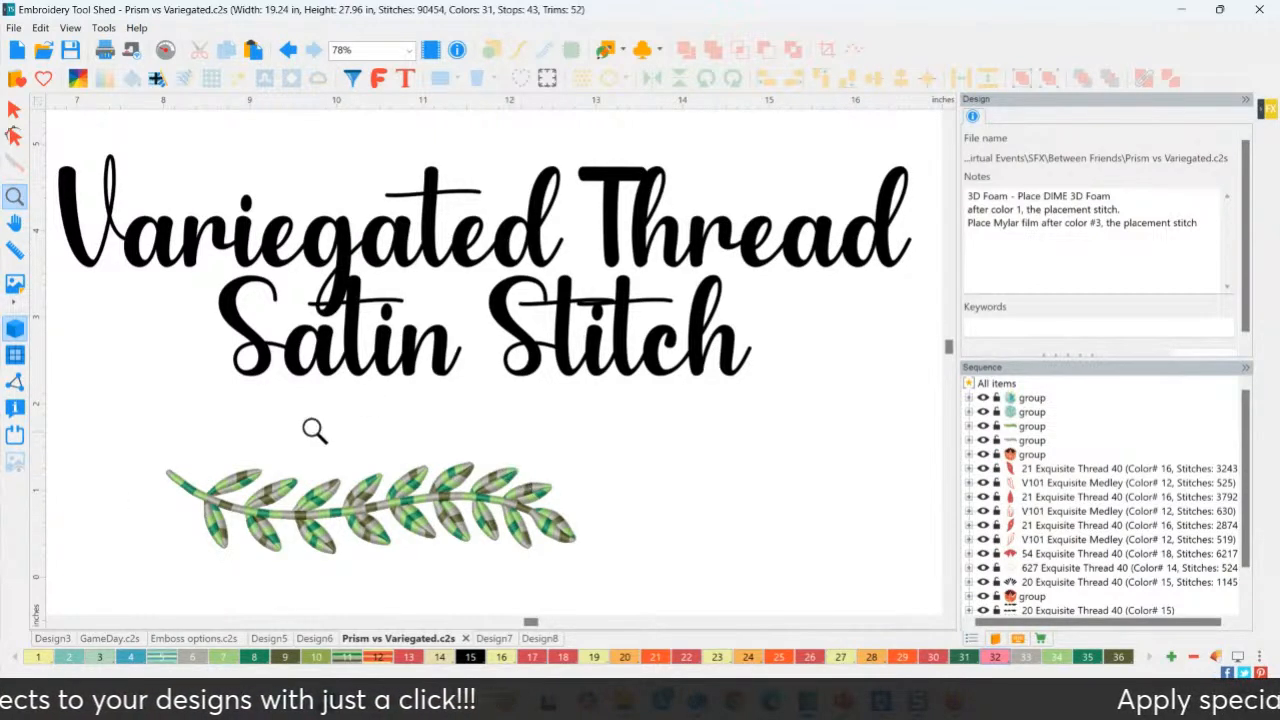
click(14, 199)
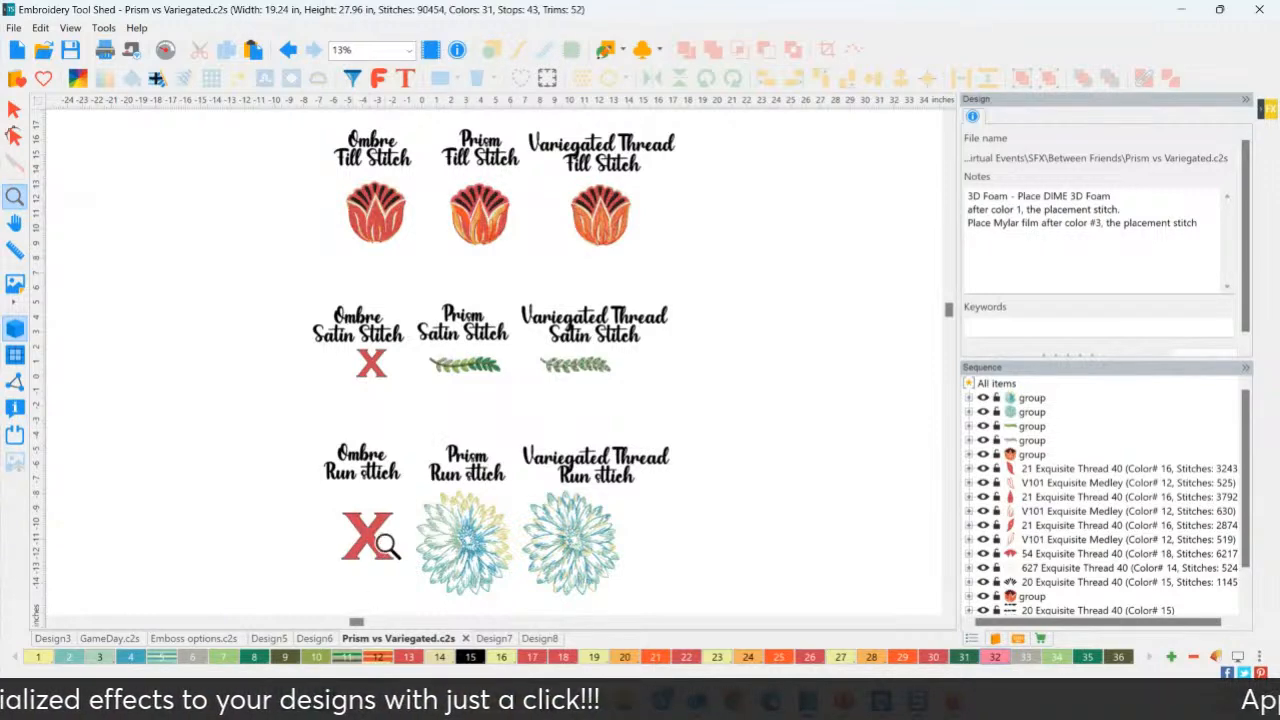
Zoom onto the two run-stitch flowers and select the Prism flower group.
drag(415, 415, 708, 622)
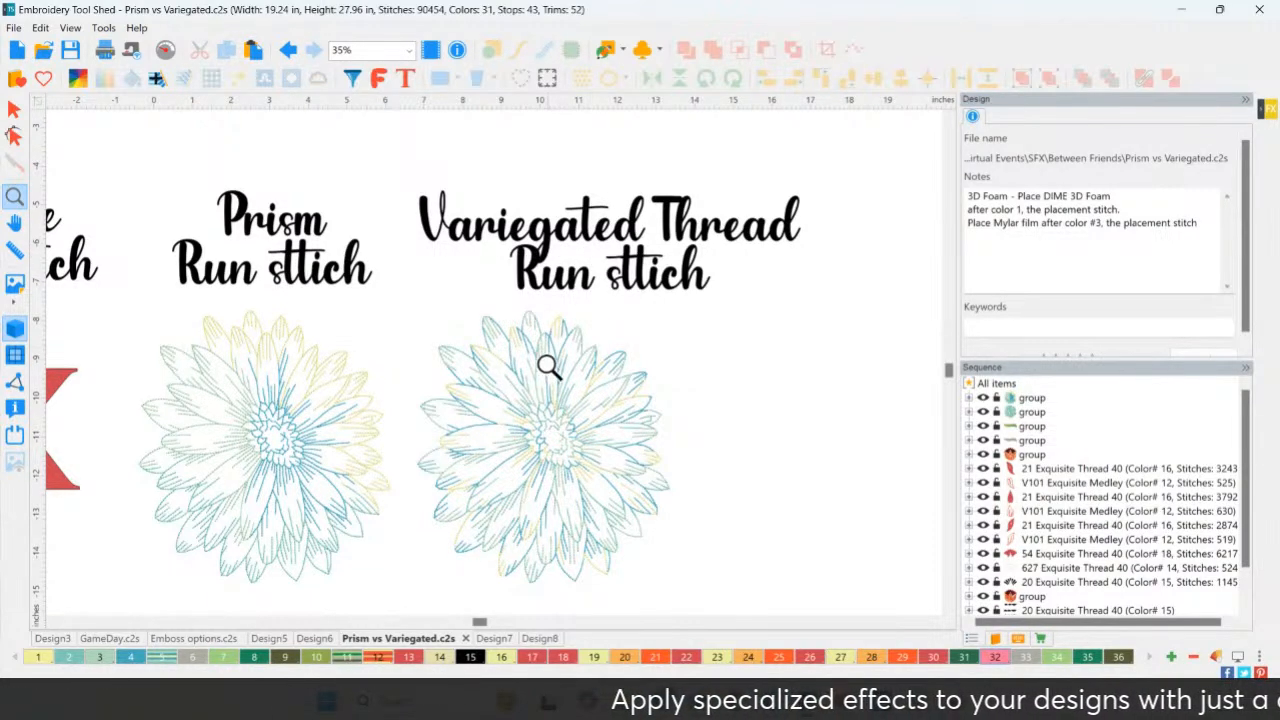
scroll(548, 368, up, 2)
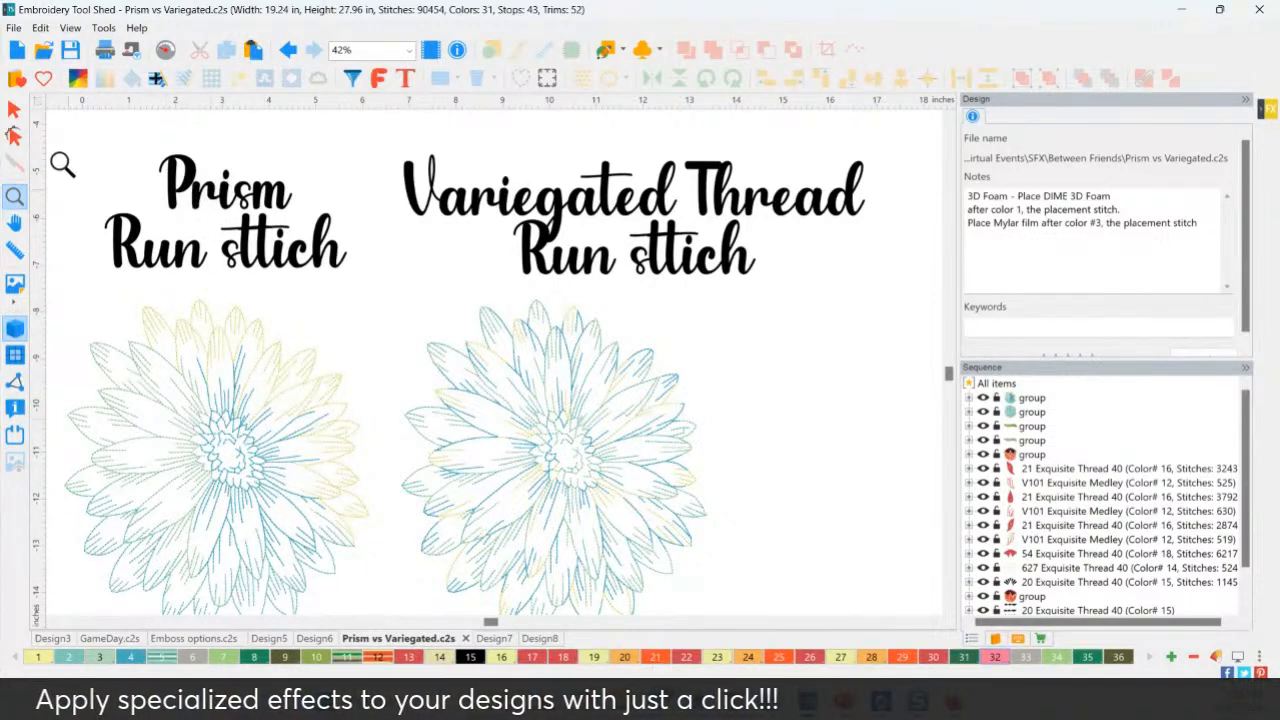
click(14, 110)
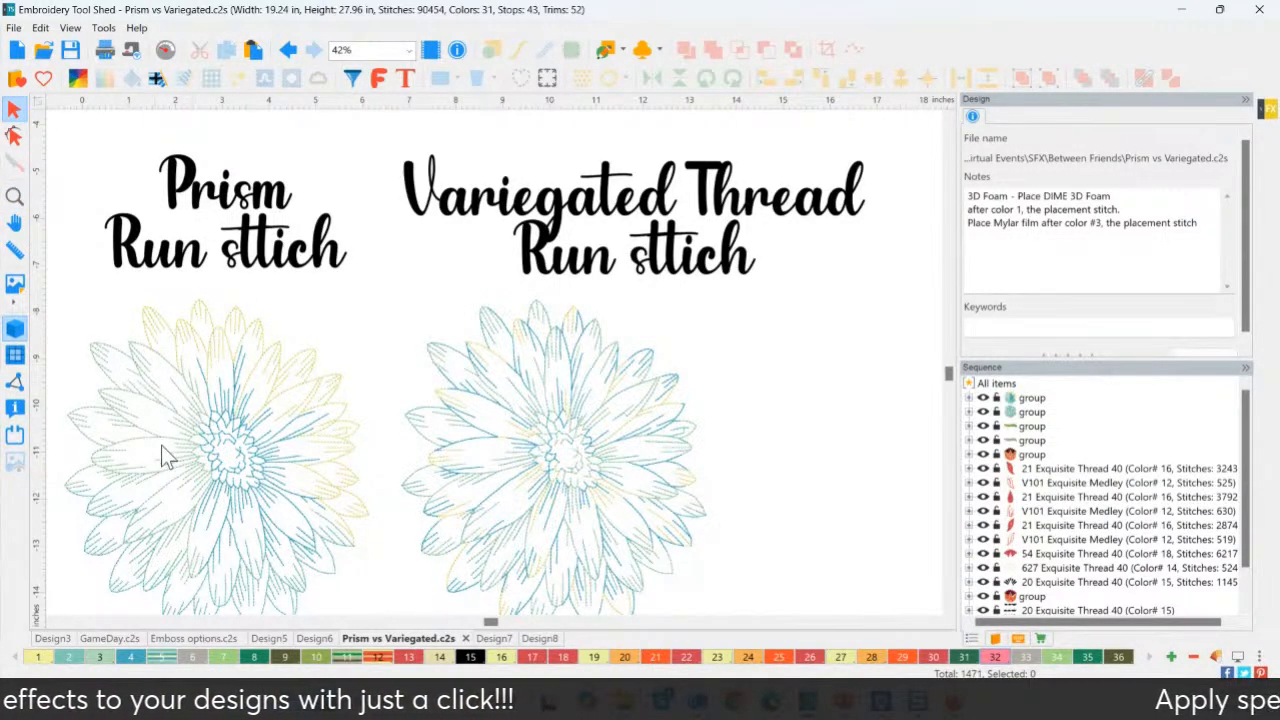
click(200, 517)
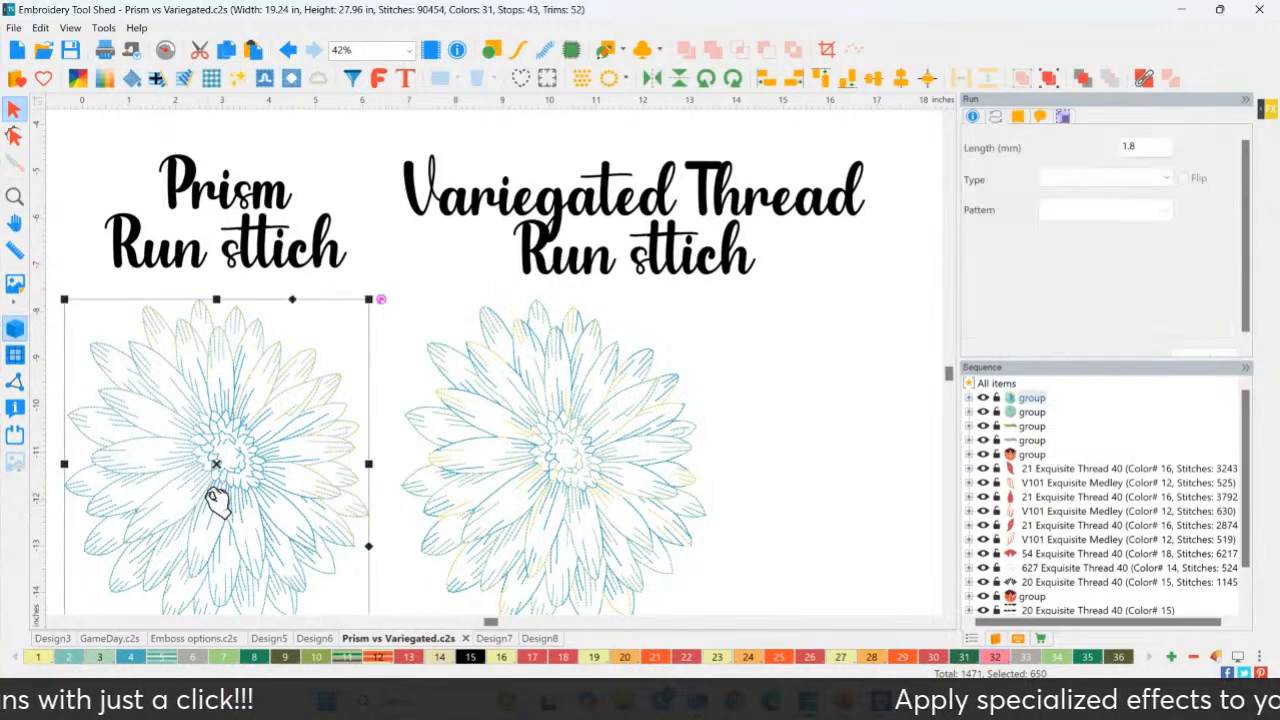
Try the Aj-Beet Prism theme on the flower, shrinking the black band to show more pink.
click(77, 80)
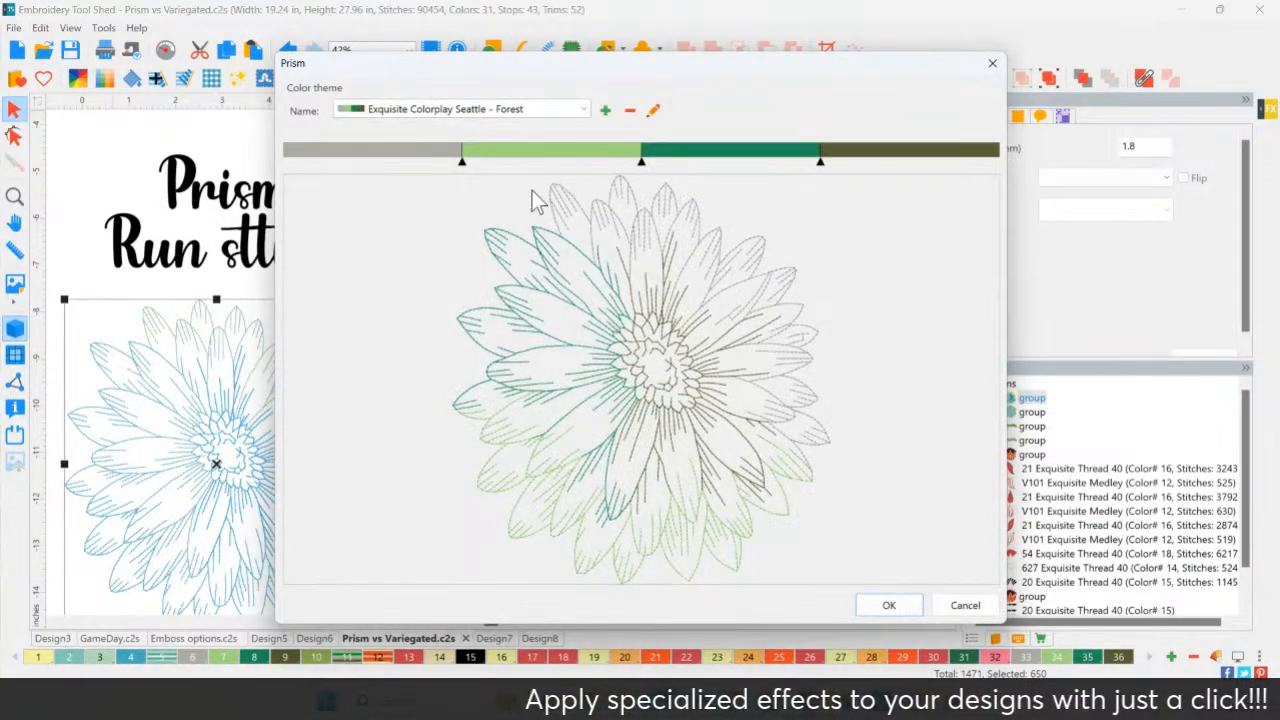
click(508, 110)
scroll(462, 232, up, 2)
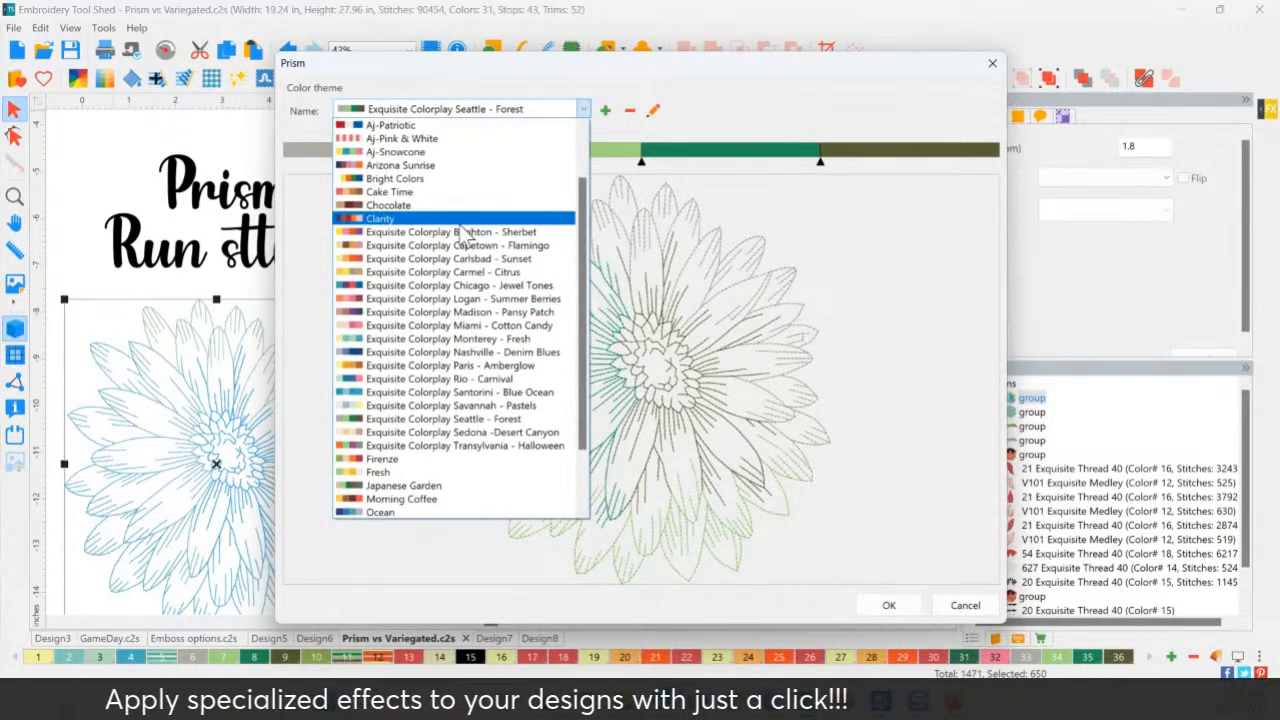
scroll(462, 232, up, 2)
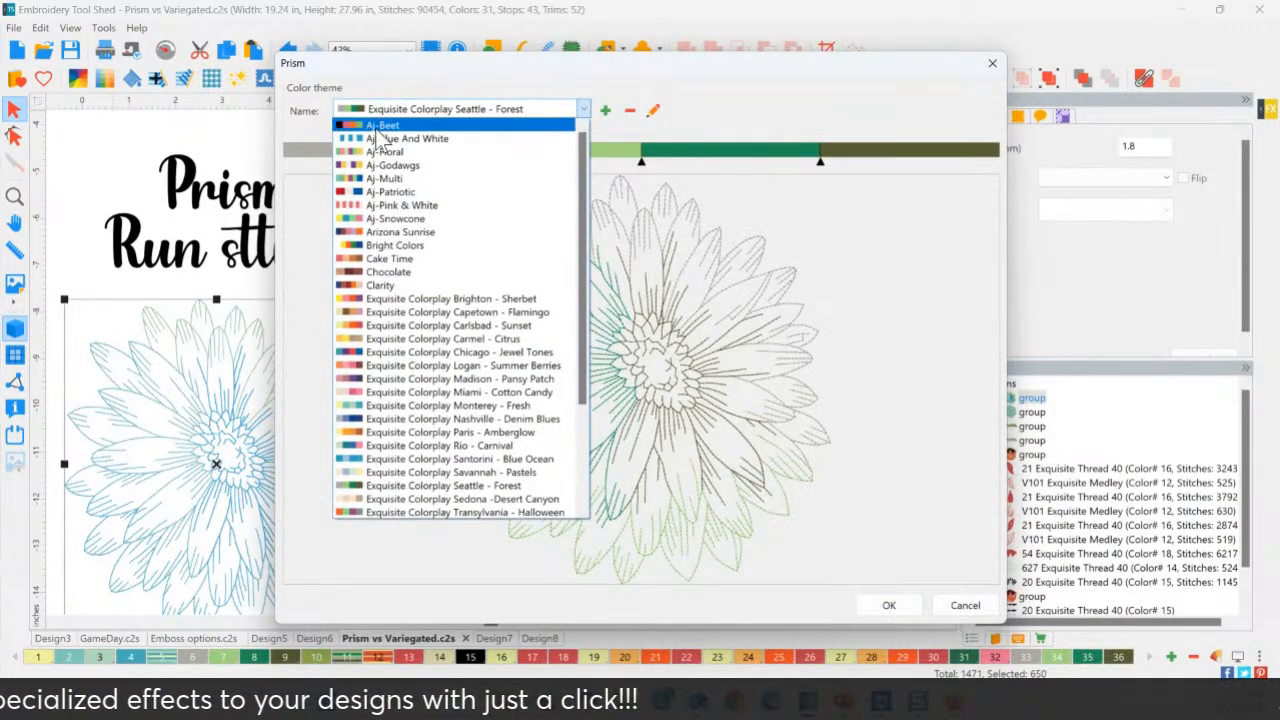
click(383, 126)
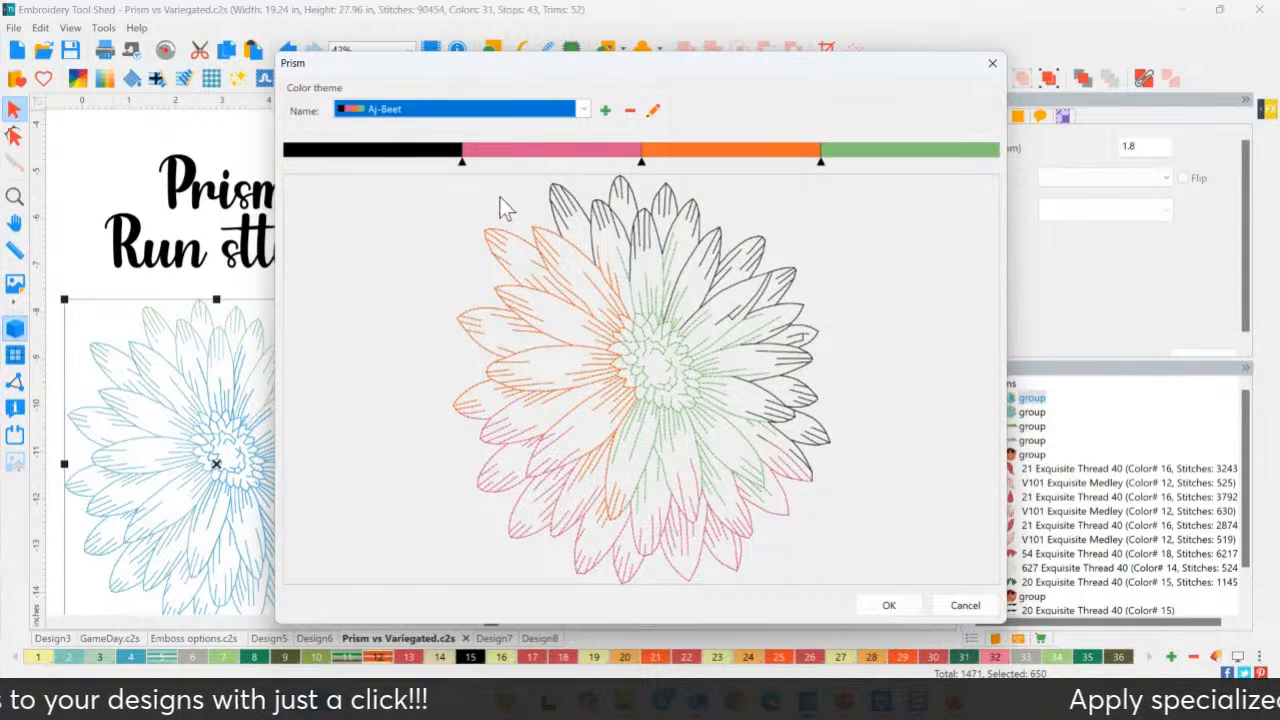
drag(453, 160, 485, 157)
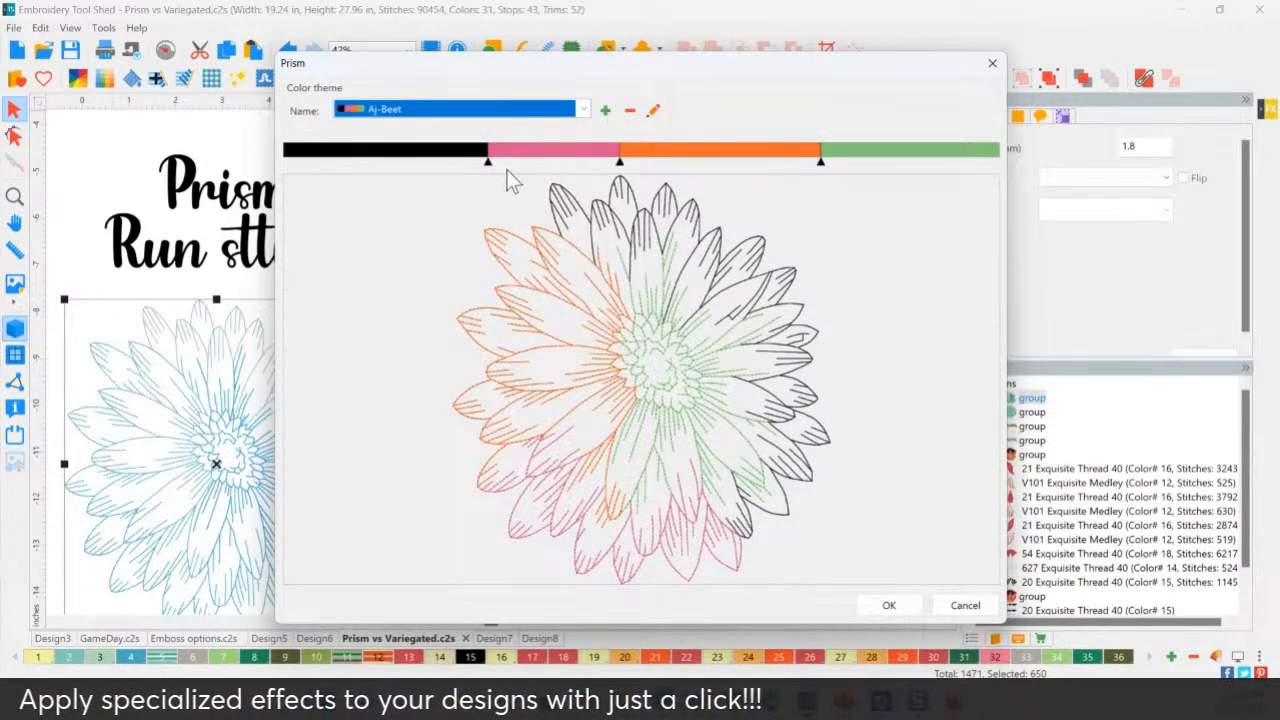
Switch to the Exquisite Colorplay Monterey - Fresh theme and apply it to the flower.
click(449, 109)
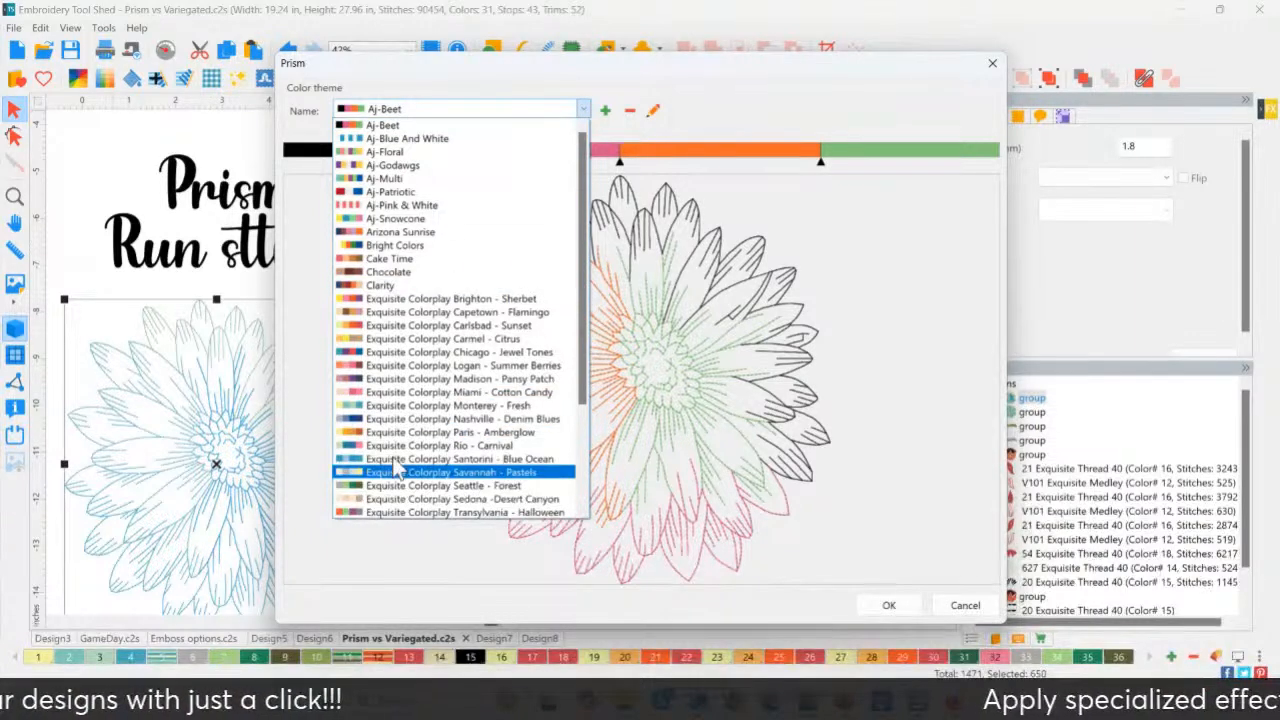
click(405, 405)
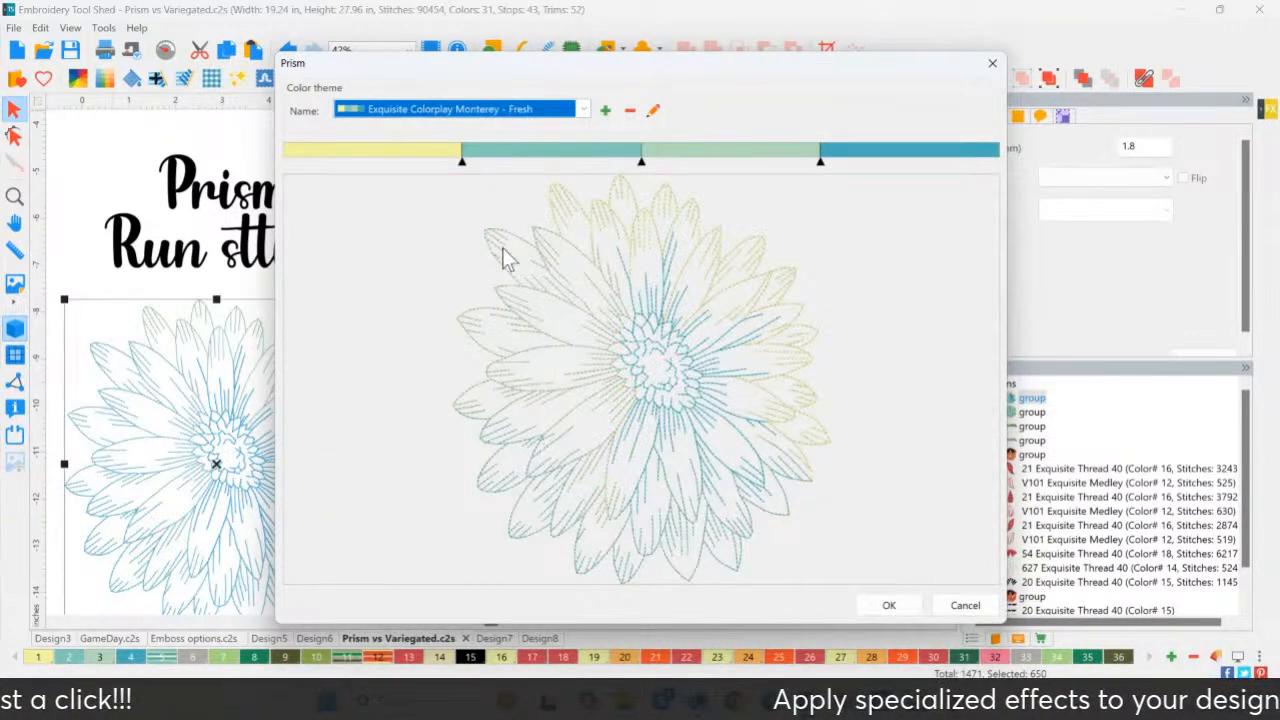
click(449, 113)
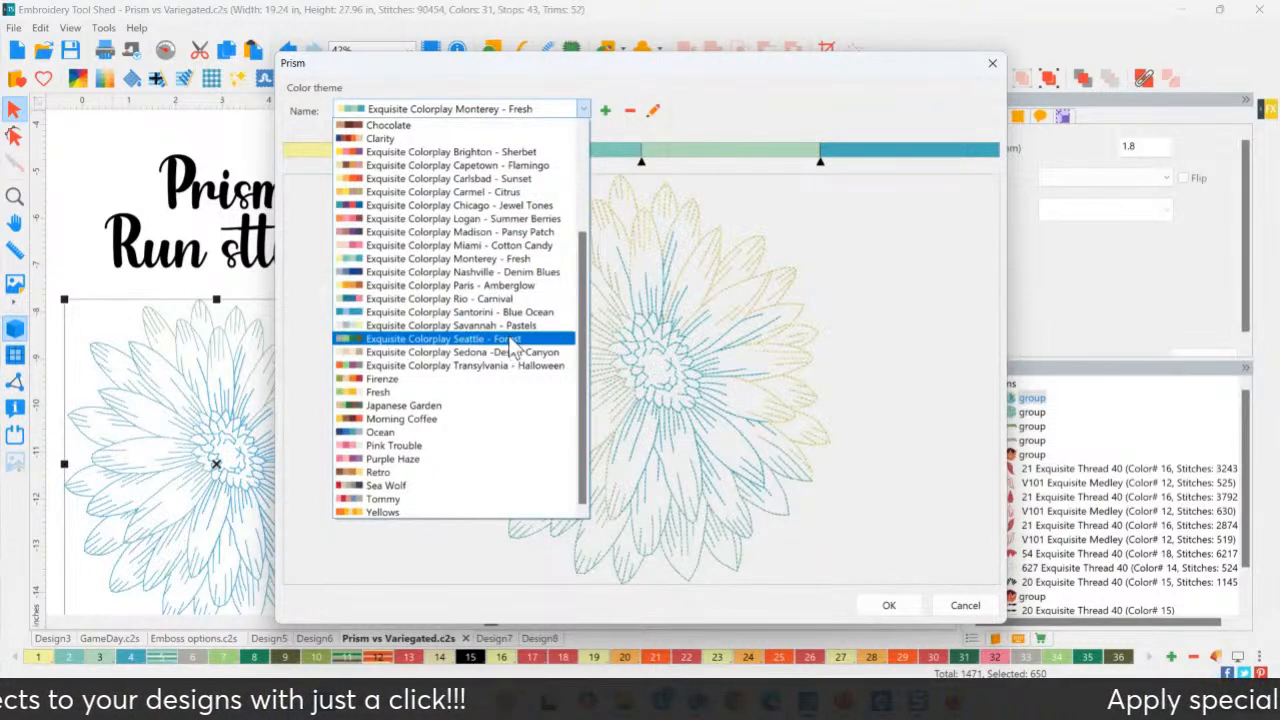
click(503, 262)
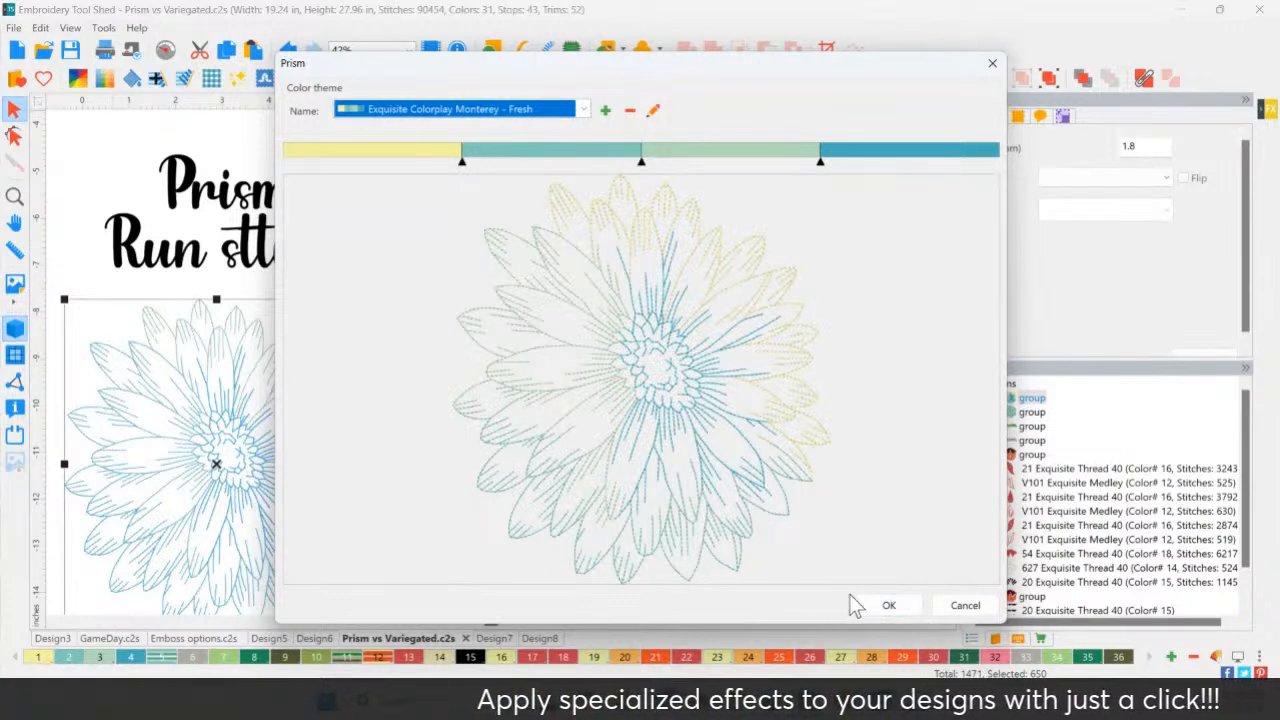
click(888, 606)
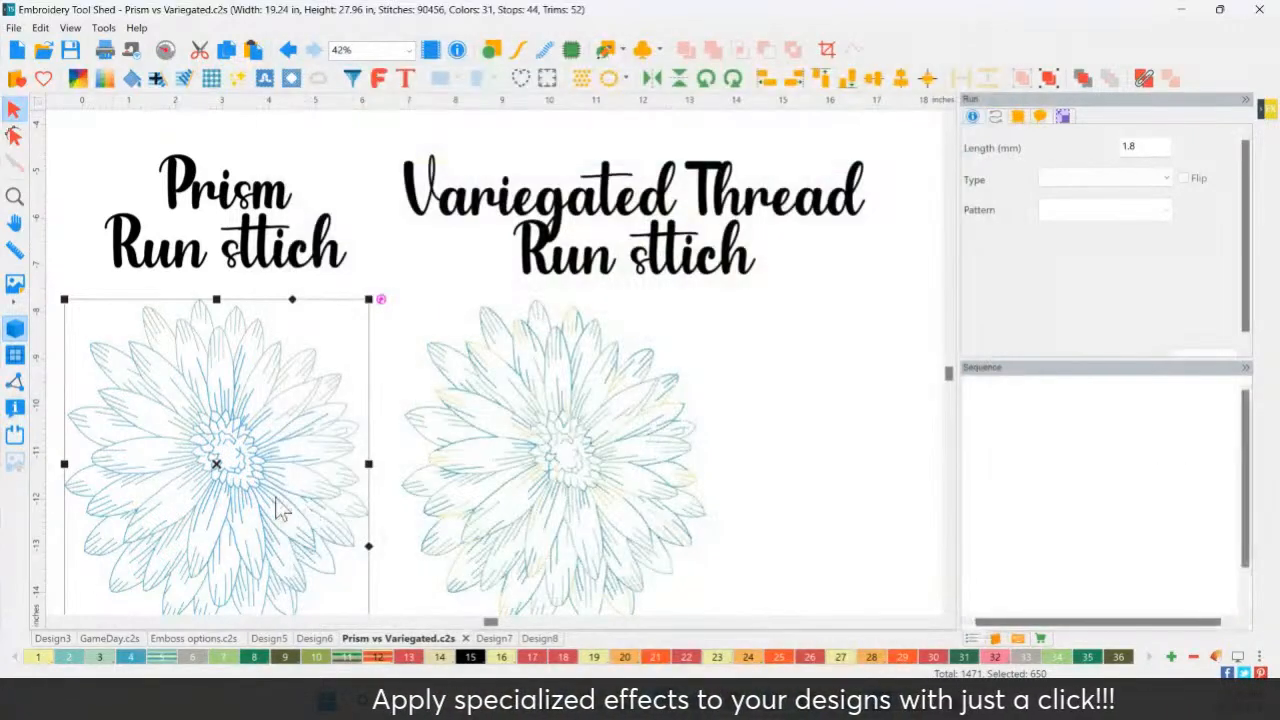
Move the Variegated run-stitch flower slightly to the right on the comparison sheet.
click(710, 477)
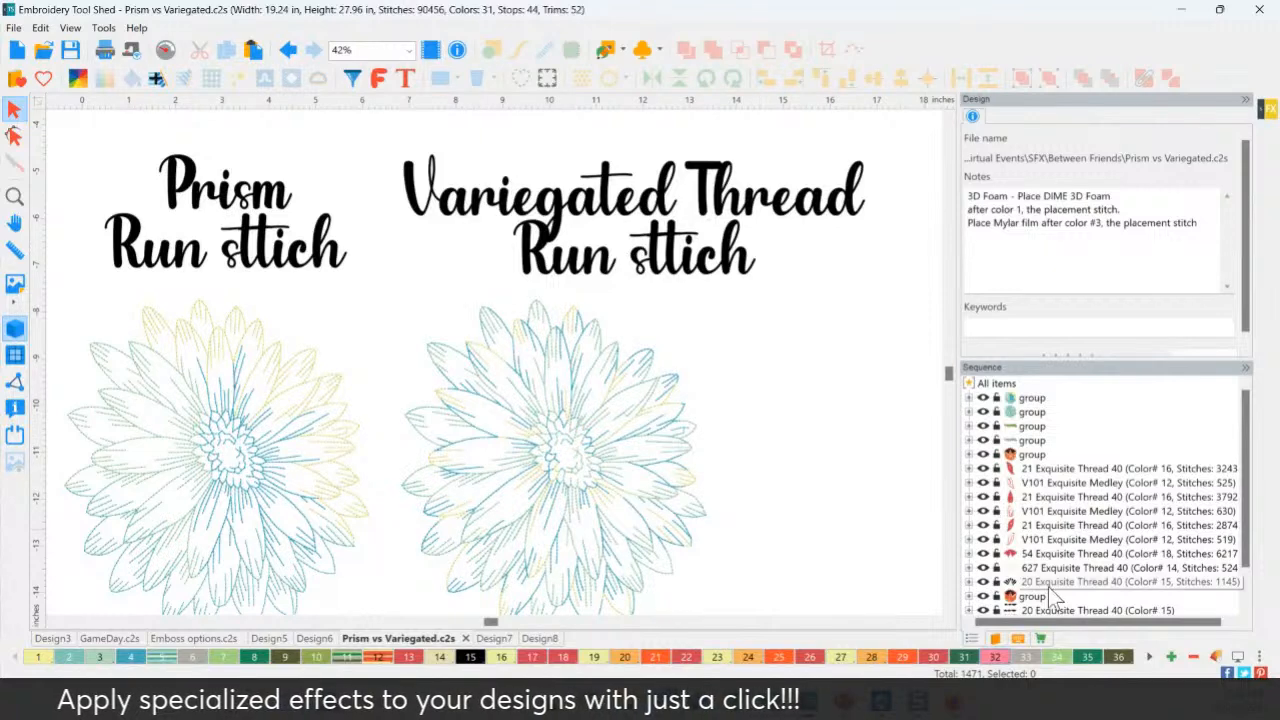
click(543, 491)
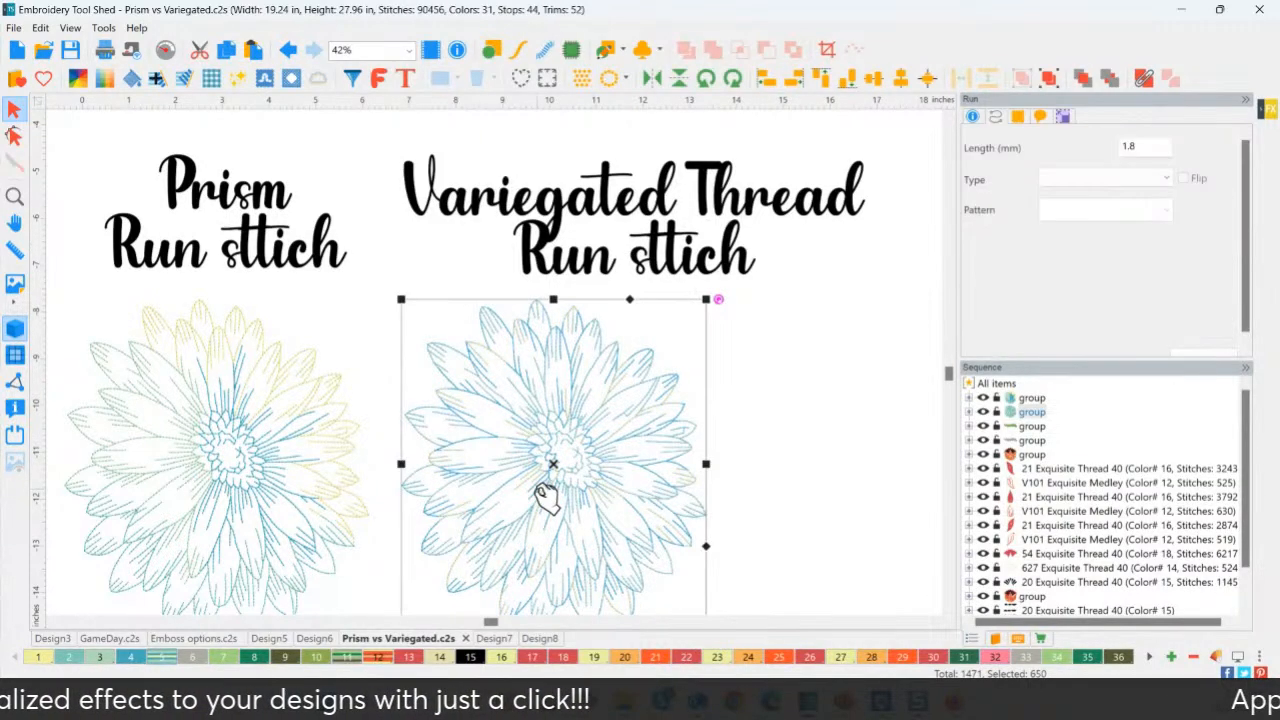
drag(576, 490, 642, 490)
click(829, 487)
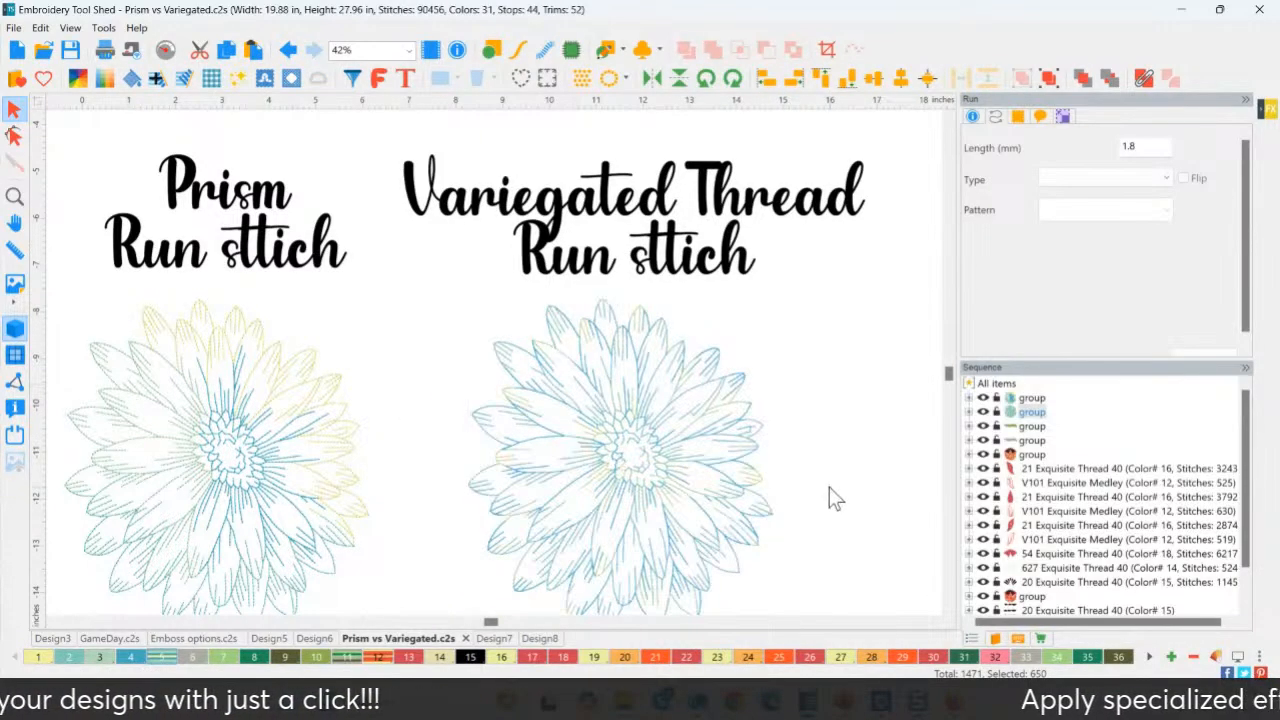
Zoom in to check the Variegated flower, zoom back out to 13%, then switch to another open design.
key(h)
click(14, 110)
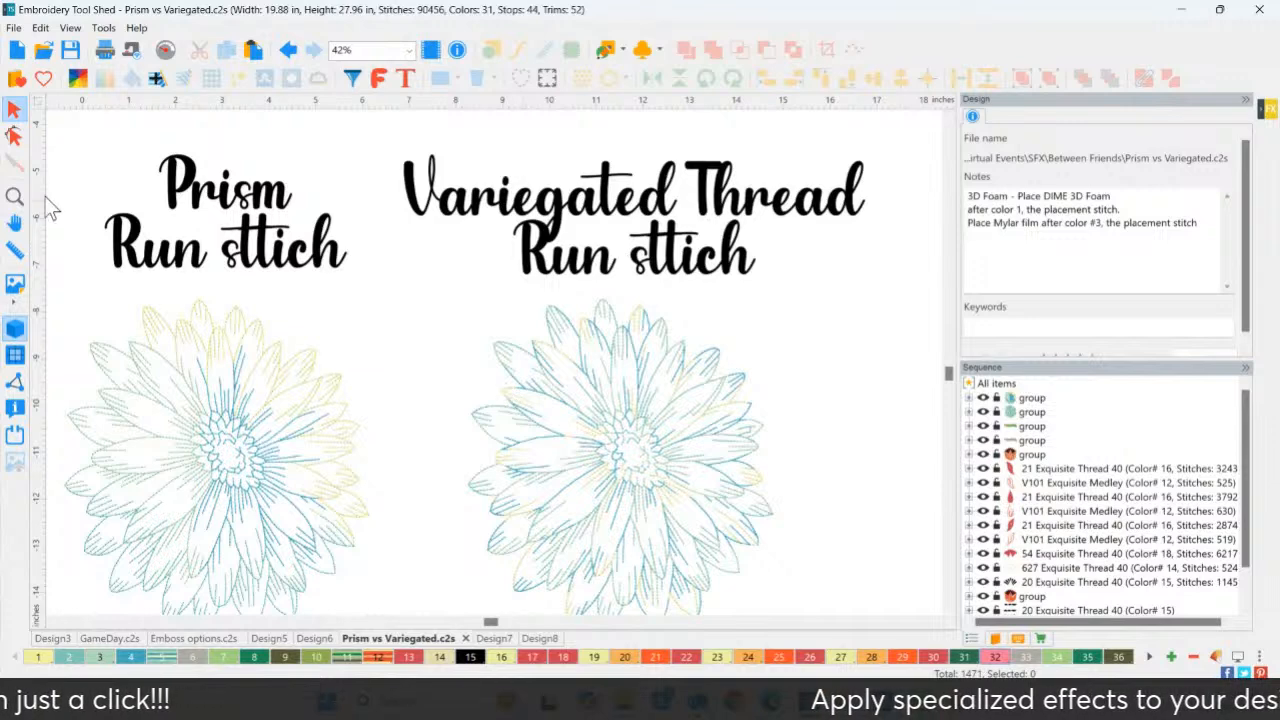
click(16, 198)
drag(391, 277, 816, 637)
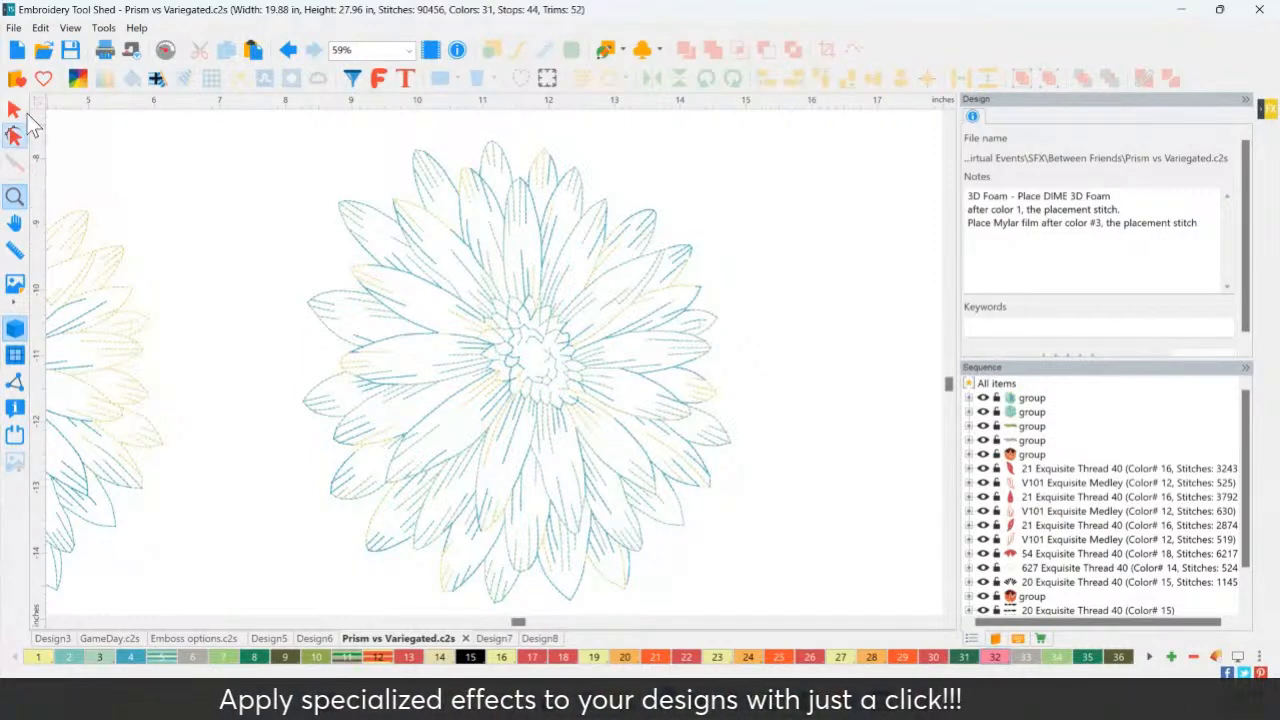
click(14, 196)
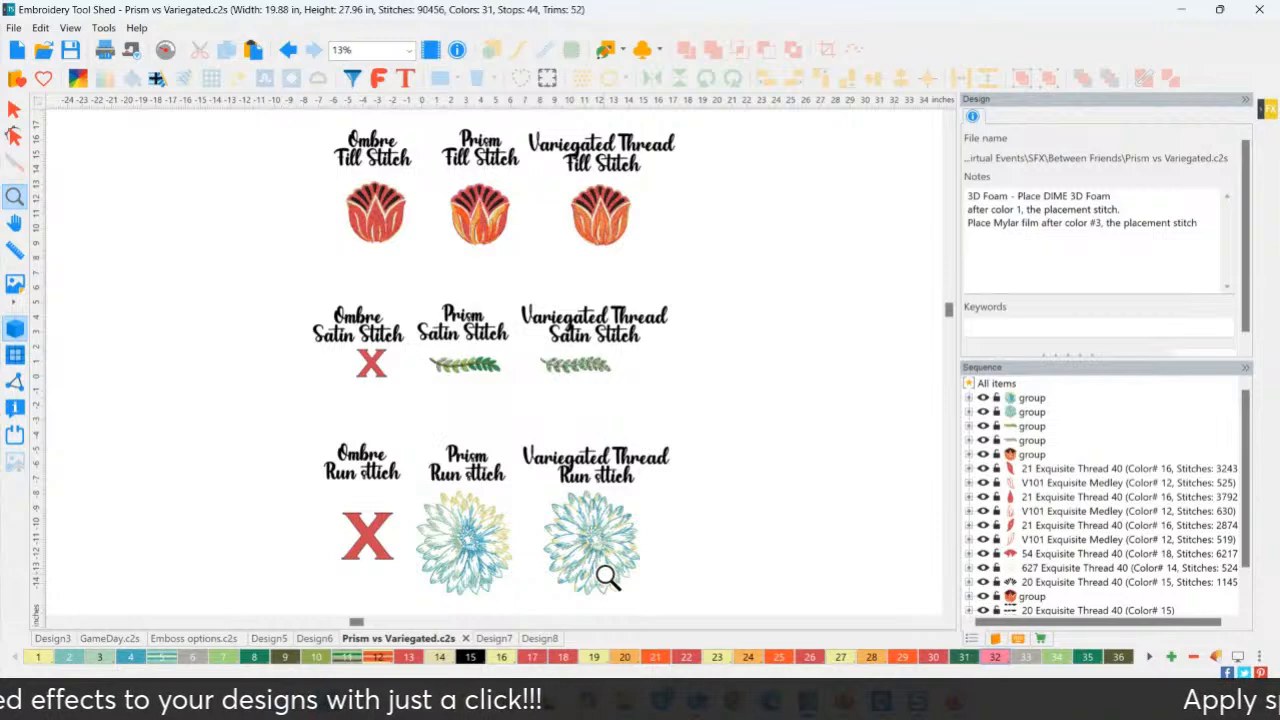
click(305, 638)
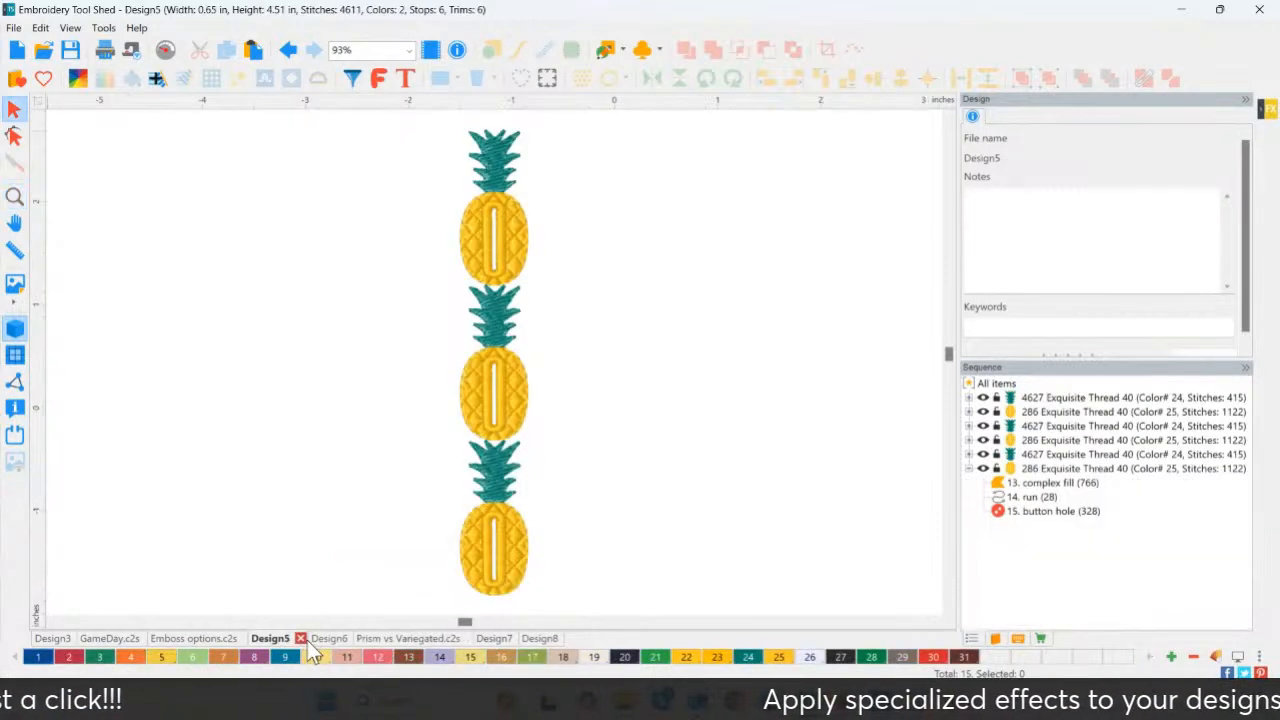
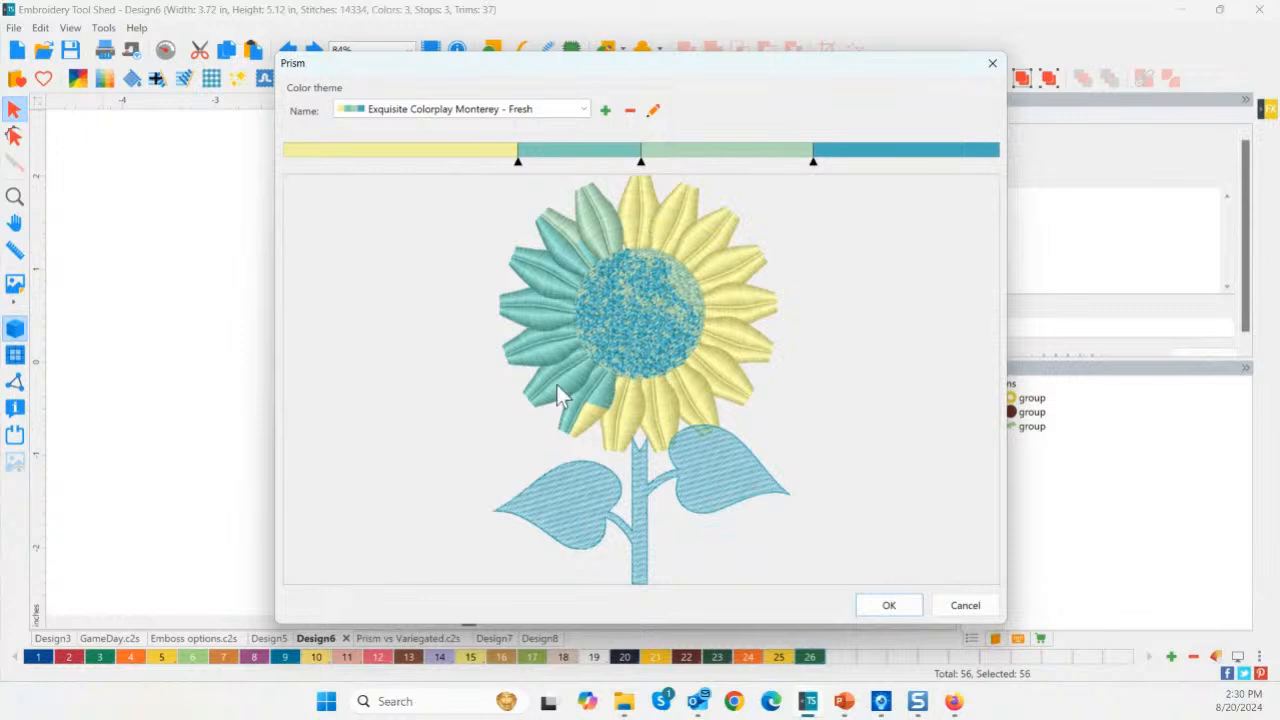
Widen the yellow band of the Monterey - Fresh theme, then browse the list of colour themes.
mouse_move(516, 158)
mouse_down()
mouse_move(700, 160)
mouse_move(662, 162)
mouse_move(682, 162)
mouse_up()
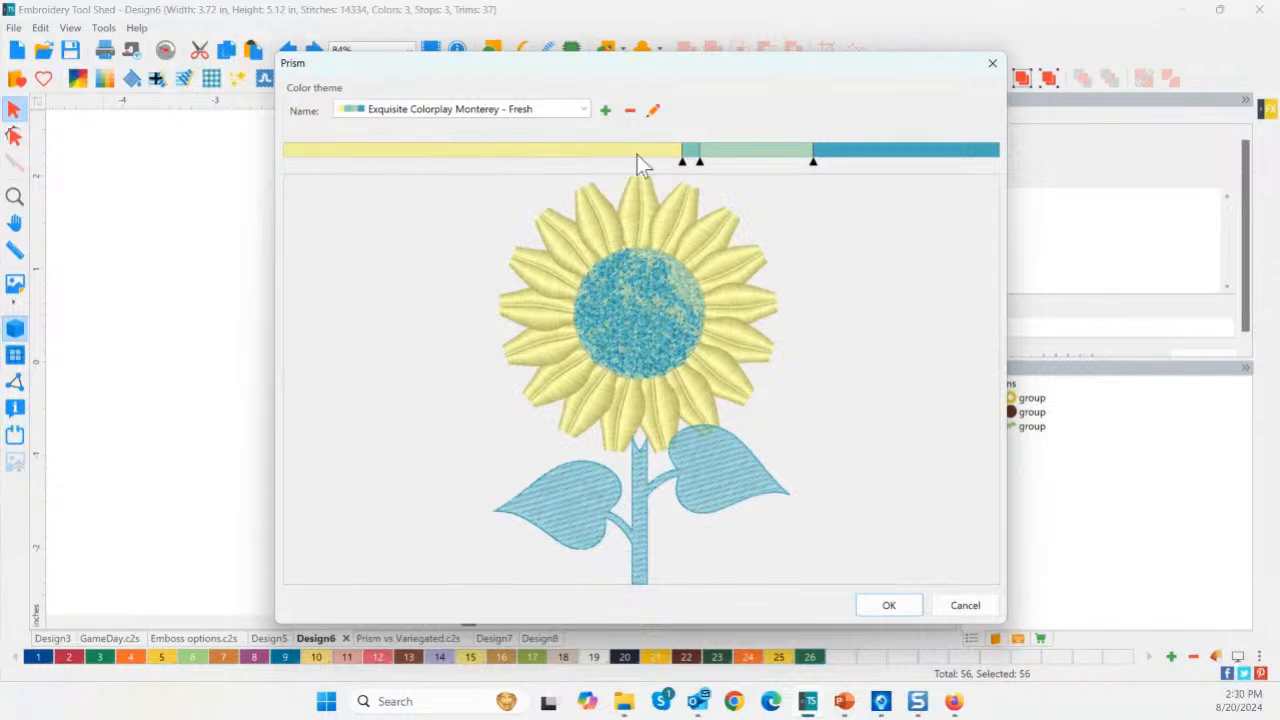
click(484, 112)
drag(584, 318, 586, 215)
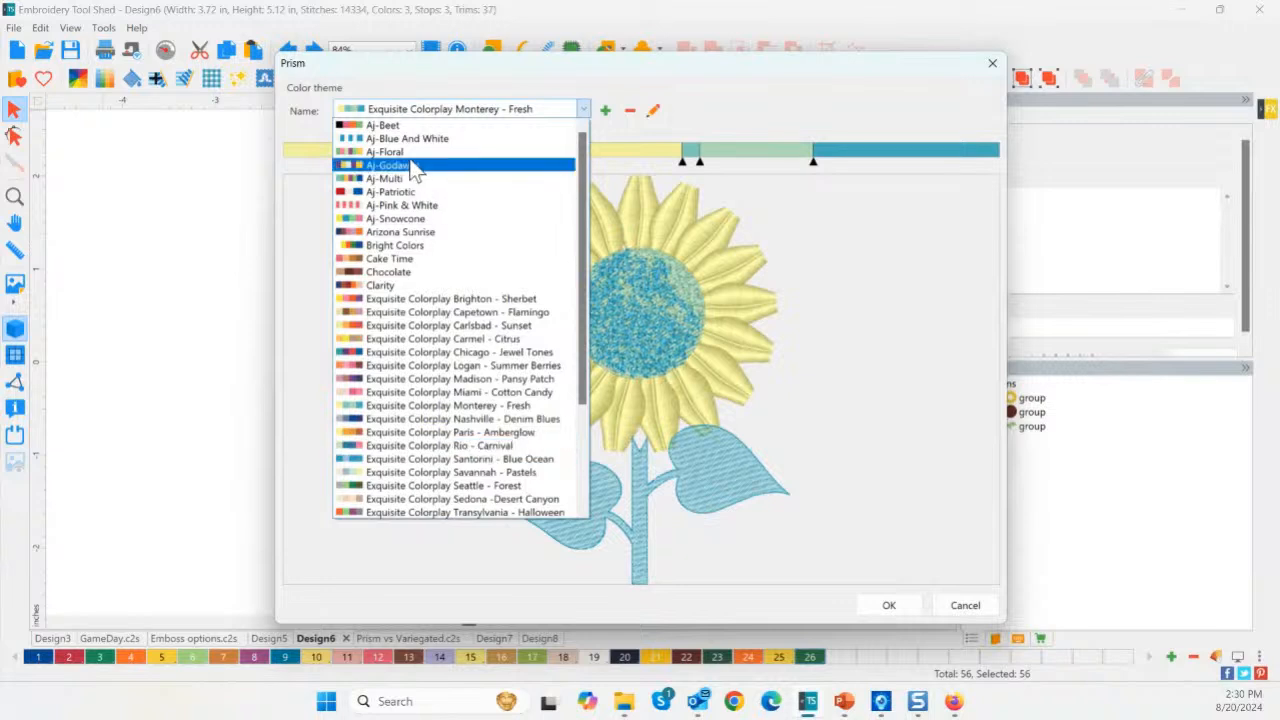
Apply the Aj-Blue And White theme and widen its blue bands so nearly all petals turn blue.
click(408, 141)
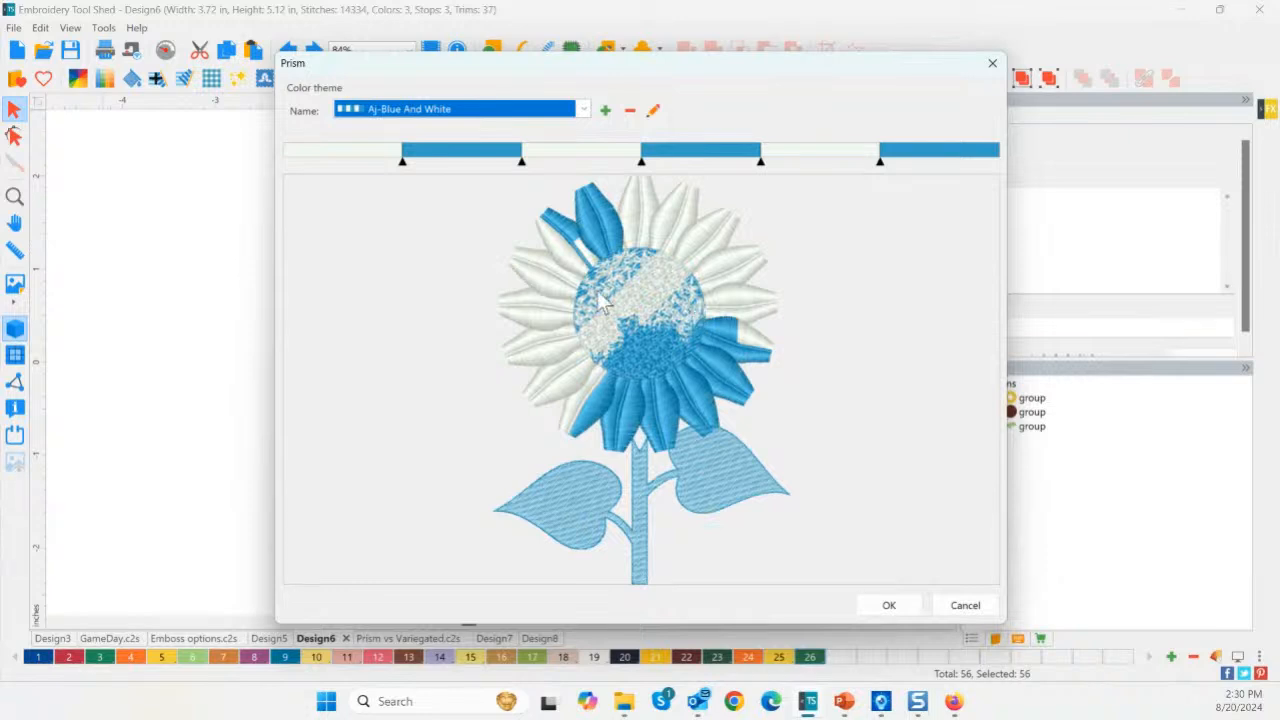
drag(519, 160, 643, 160)
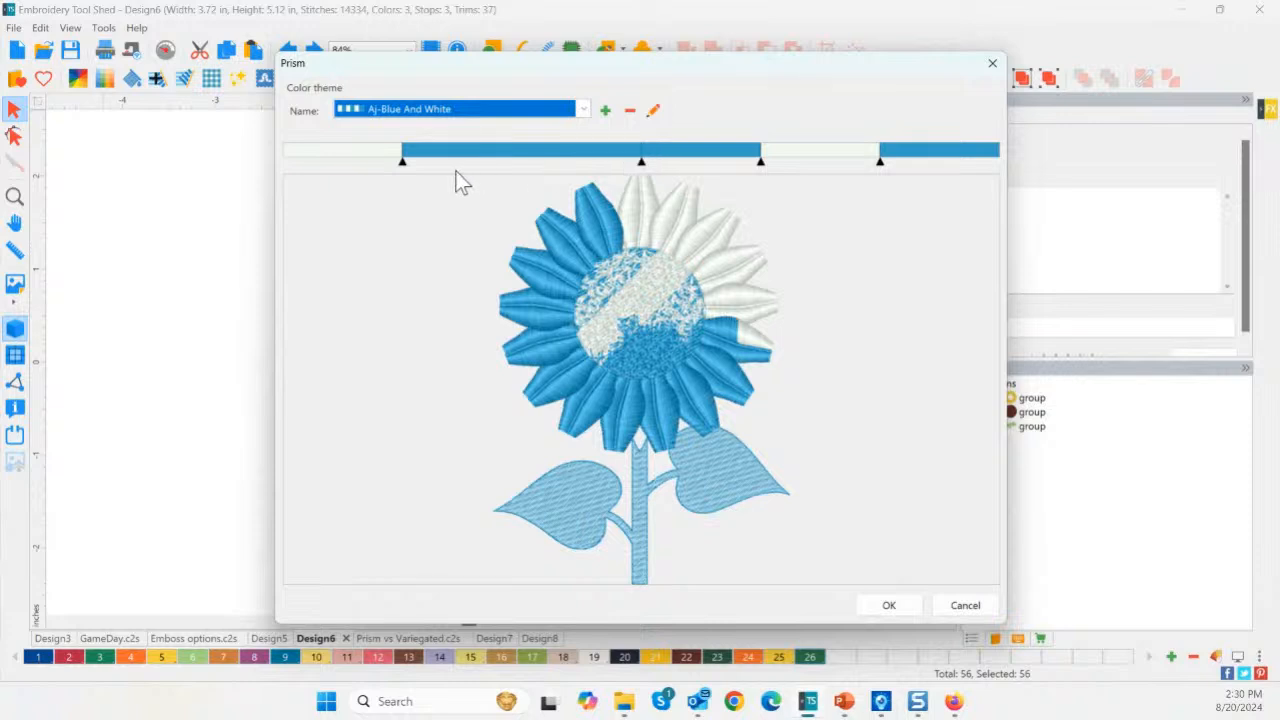
drag(402, 160, 311, 158)
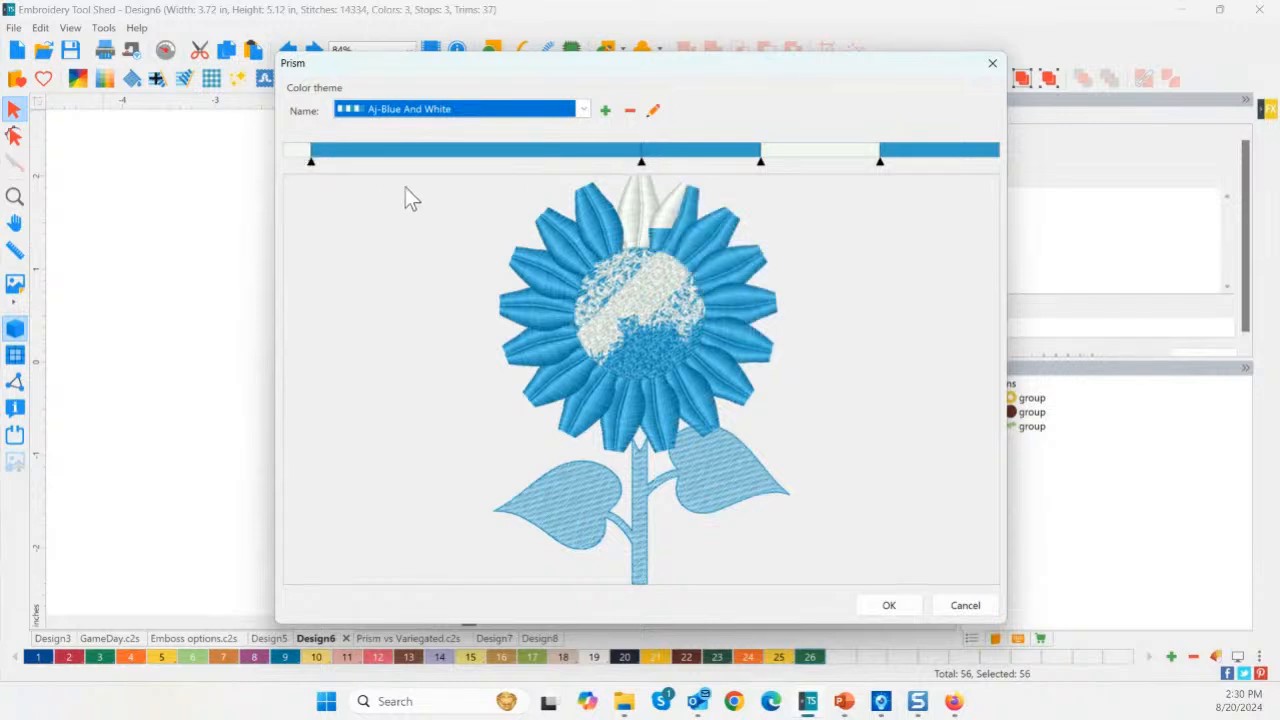
Add two 445 Pacific Blue threads to the Aj-Blue And White theme.
click(652, 111)
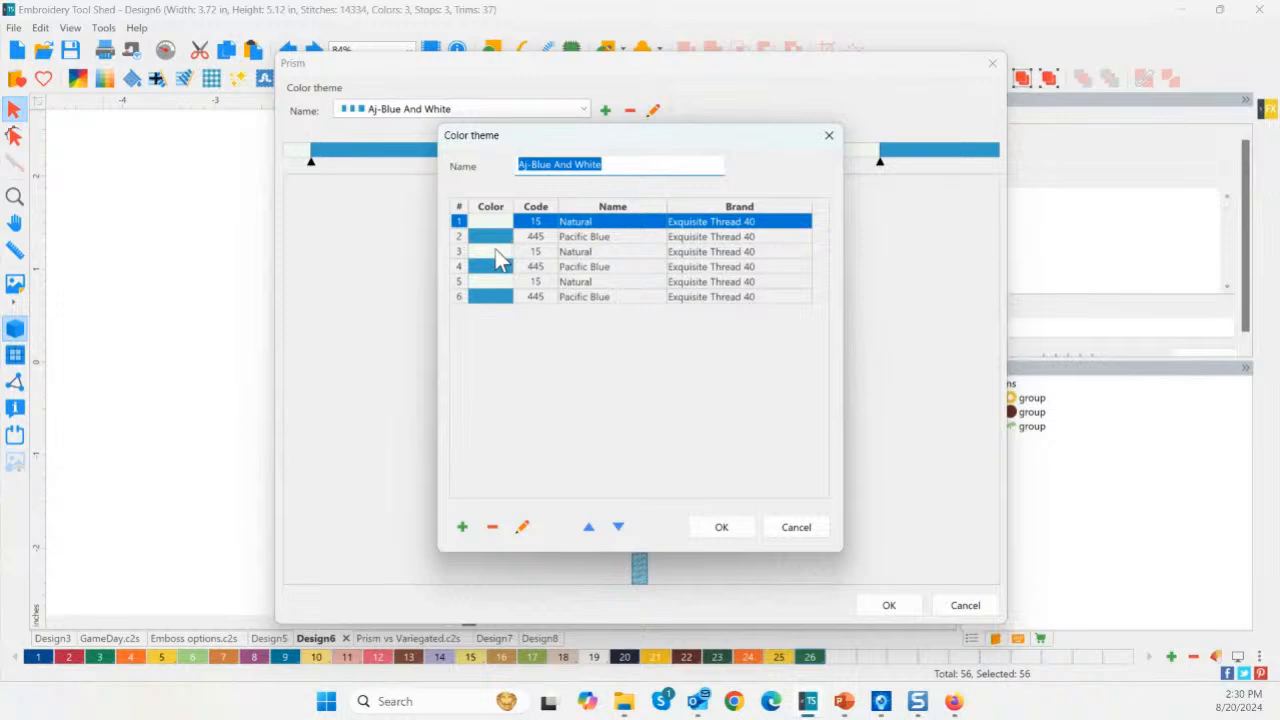
click(463, 528)
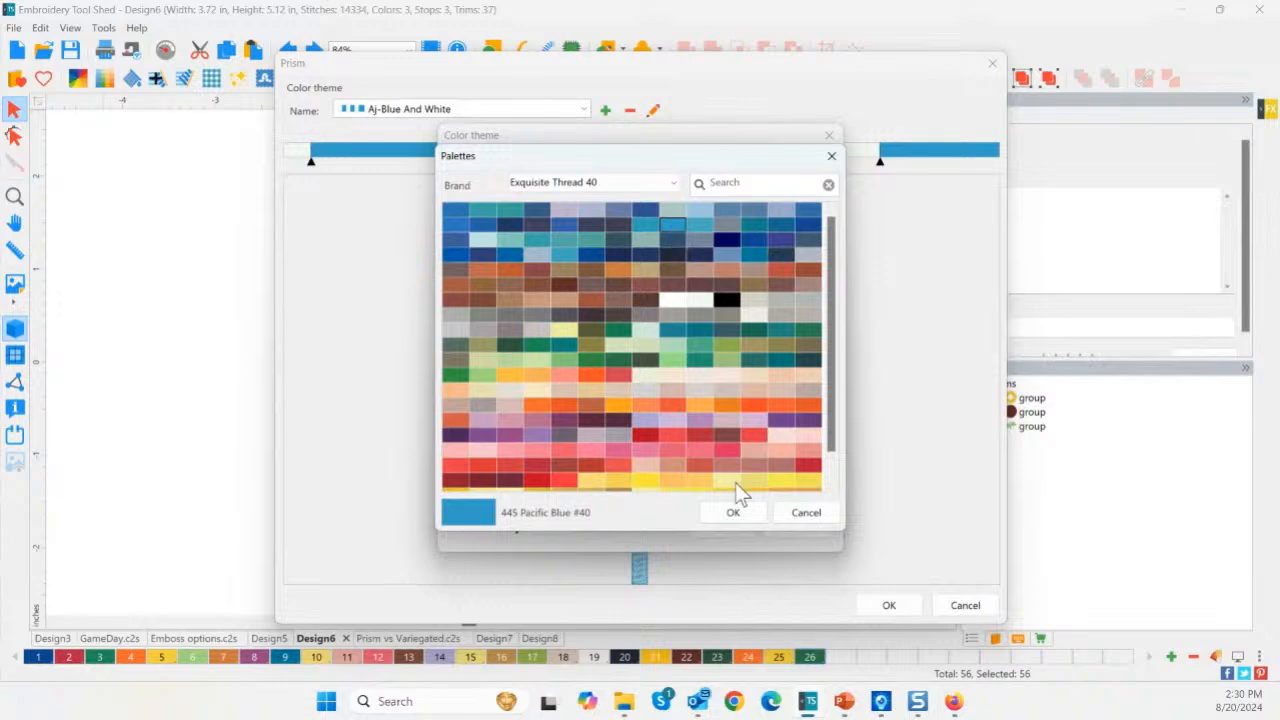
click(729, 512)
click(463, 528)
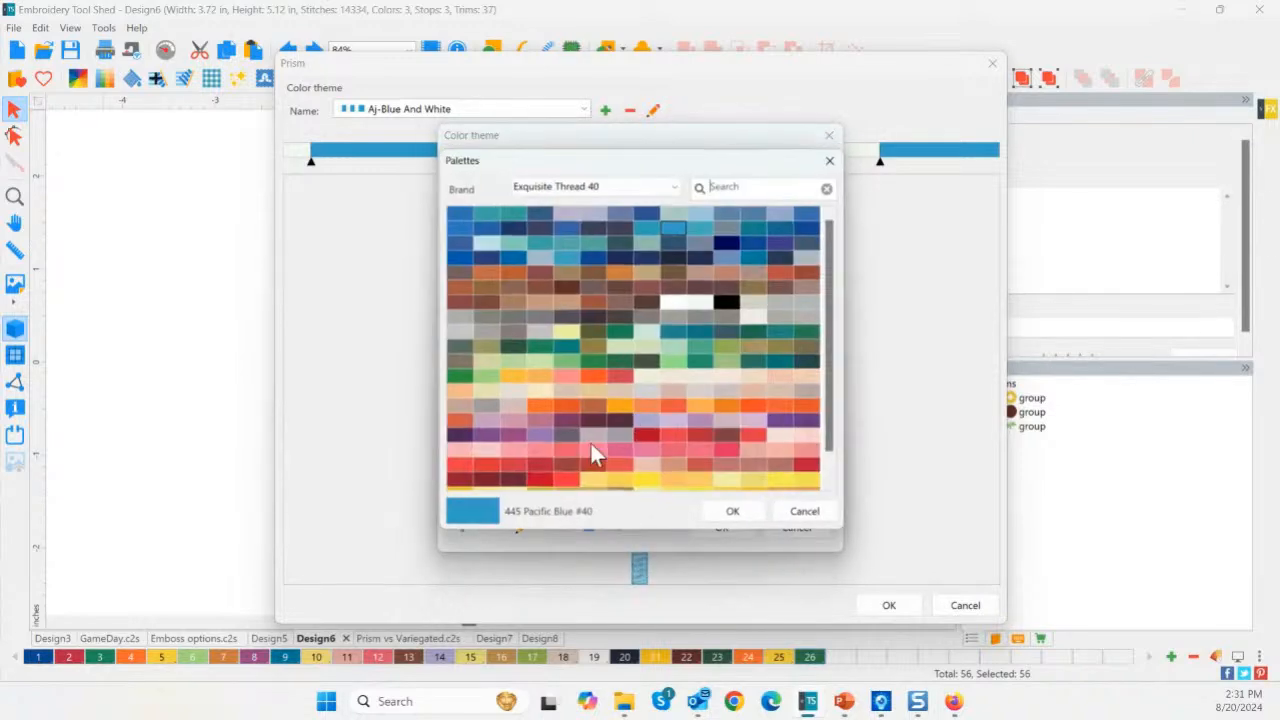
click(750, 520)
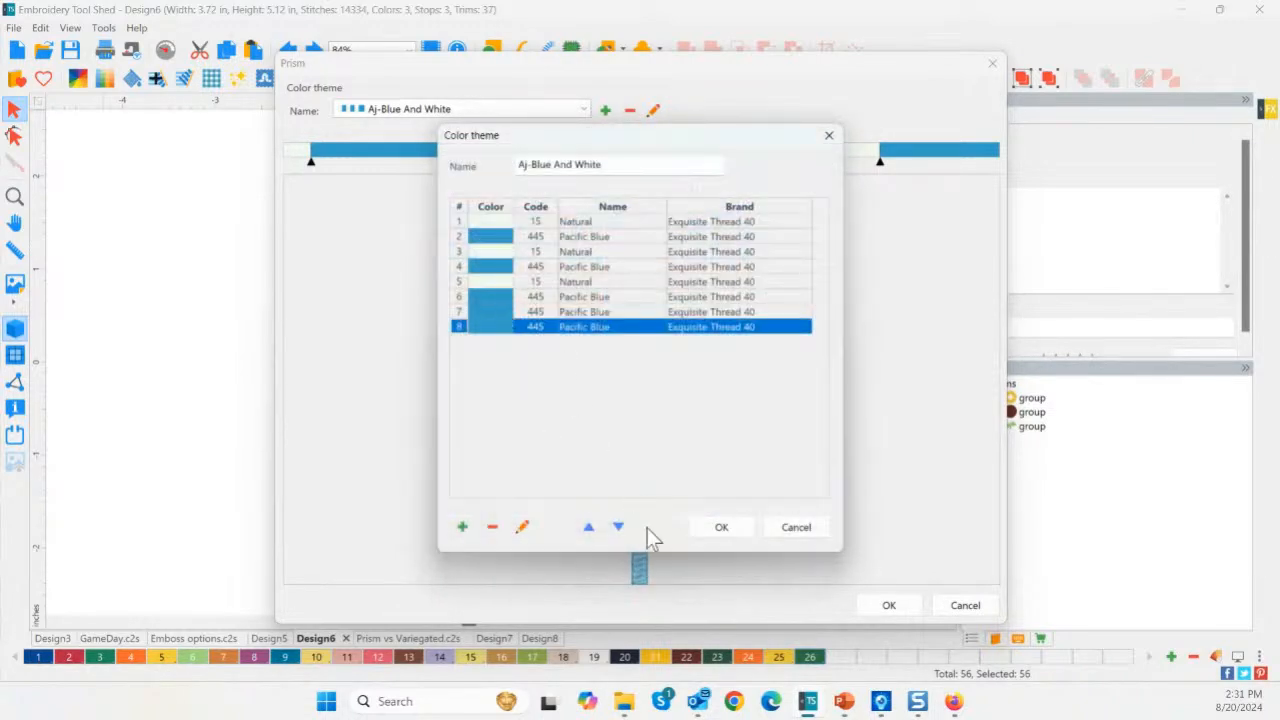
click(716, 528)
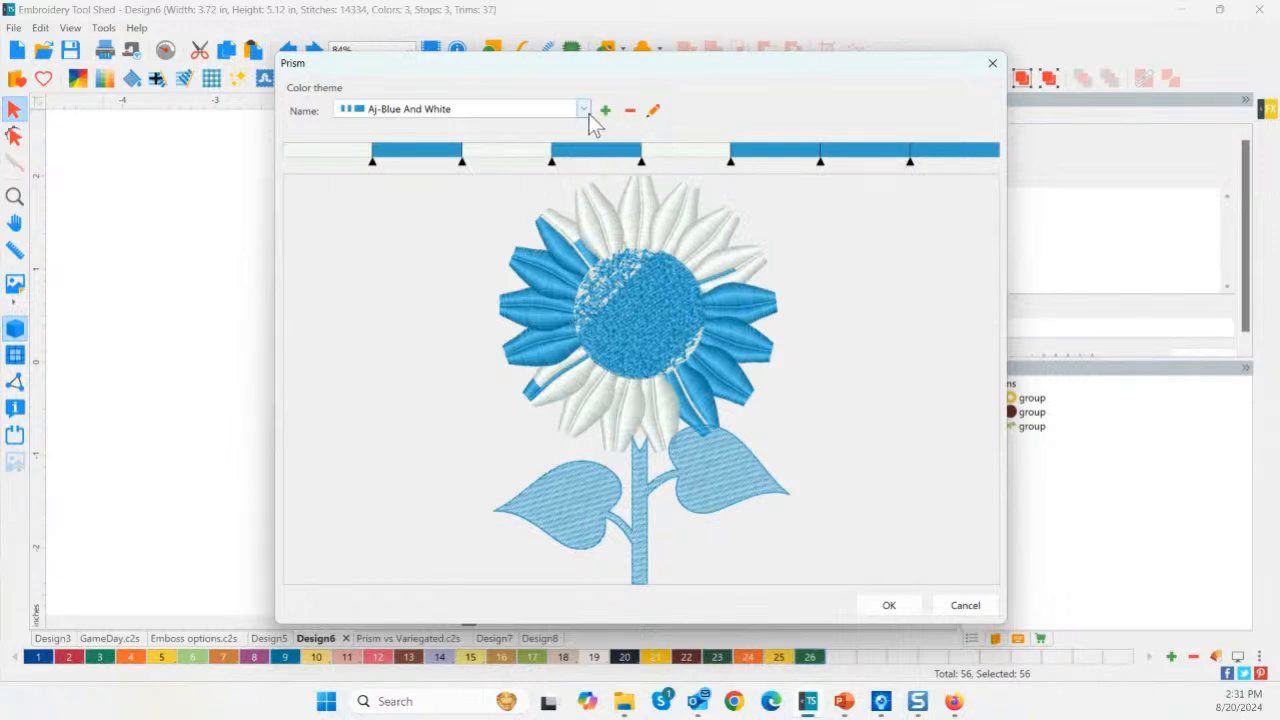
Remove the two Pacific Blue threads, leaving six colours, and discard the prism recolouring.
click(651, 115)
click(514, 330)
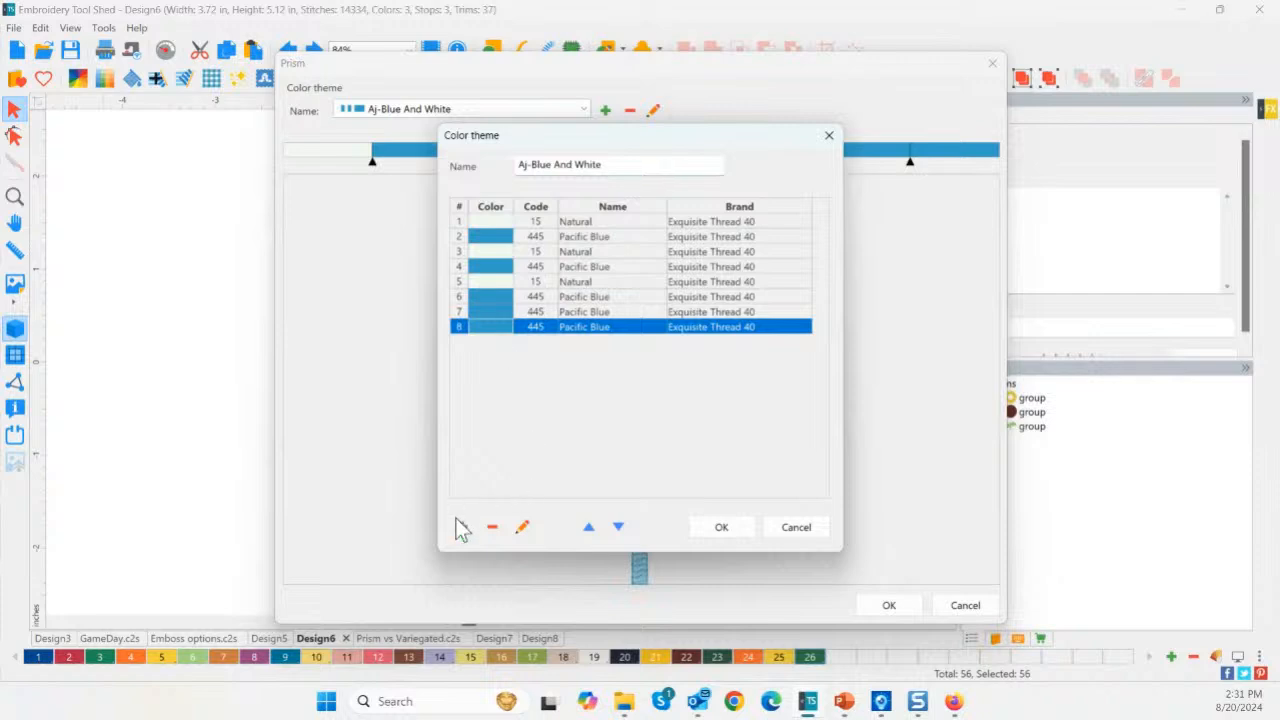
click(490, 527)
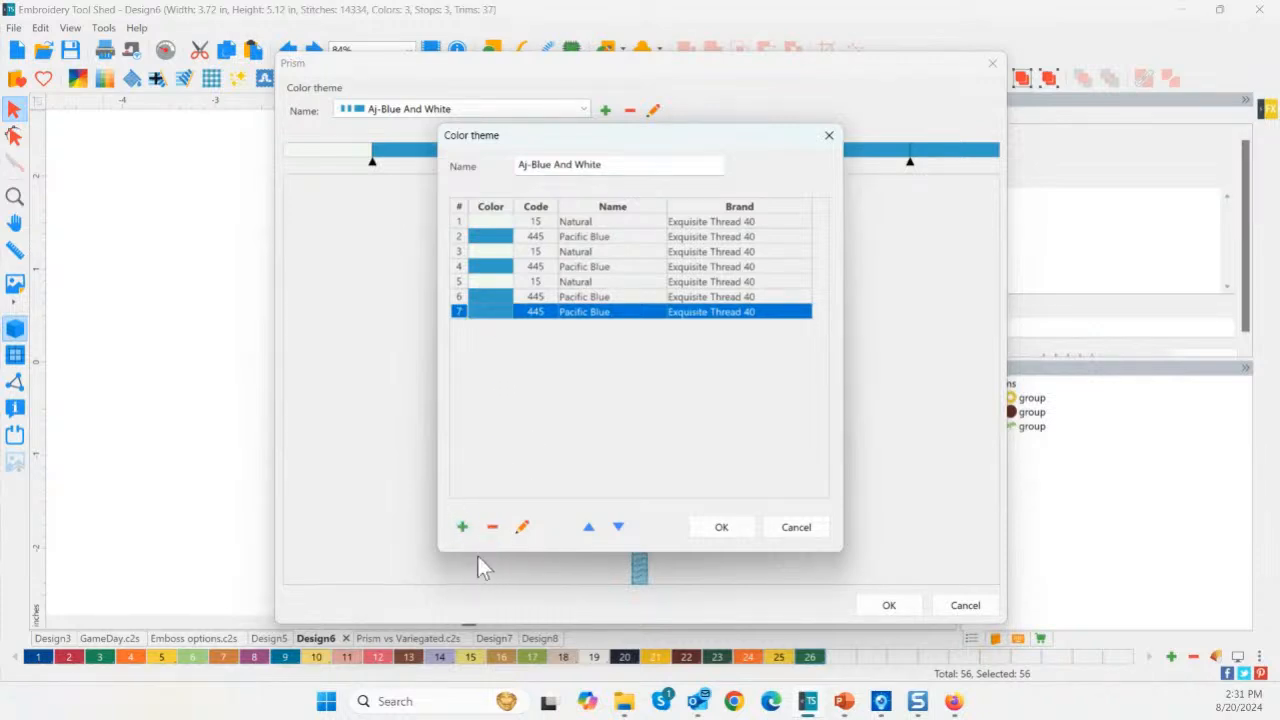
click(492, 527)
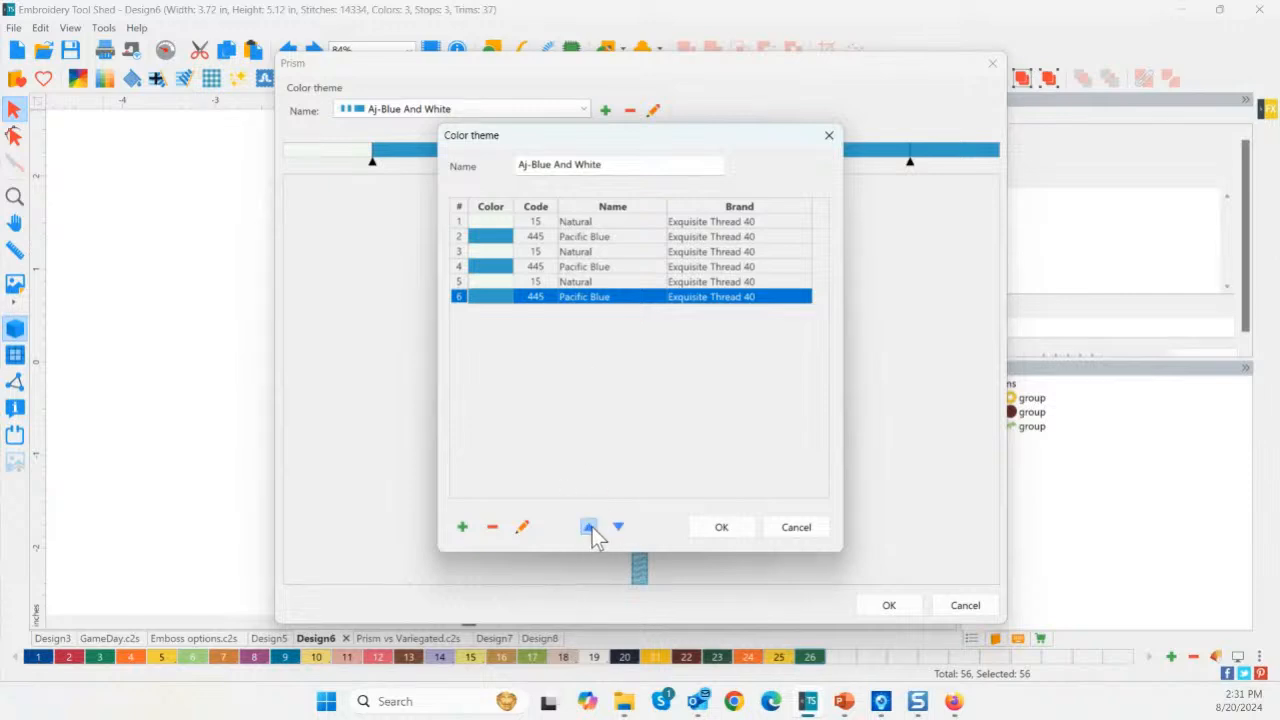
click(740, 528)
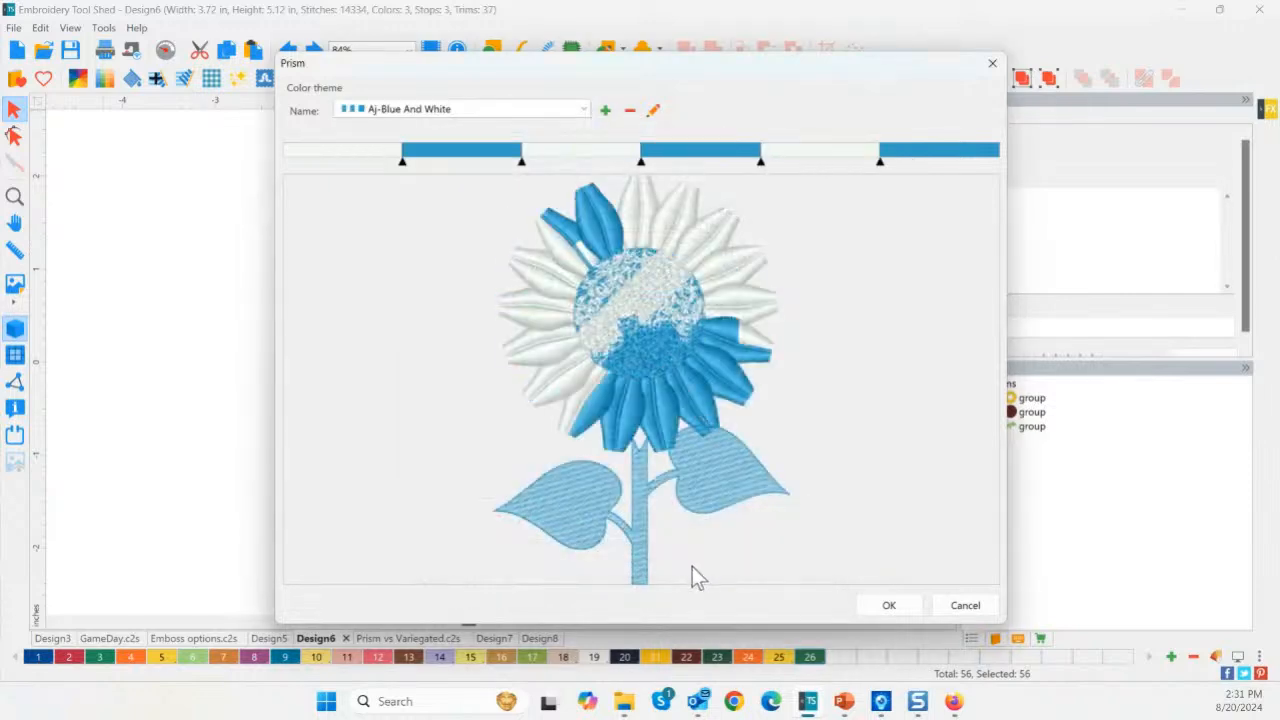
click(965, 605)
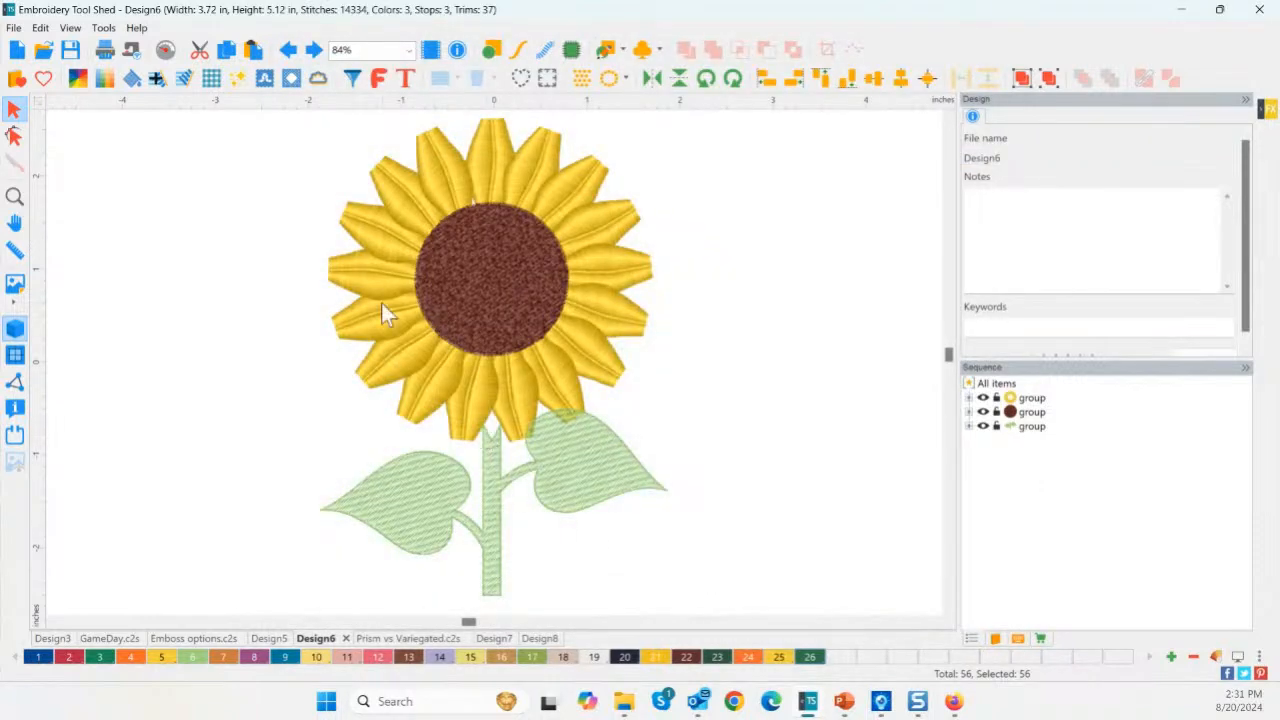
Show the design library and expand the AJ Designs folder under Designs.
click(996, 639)
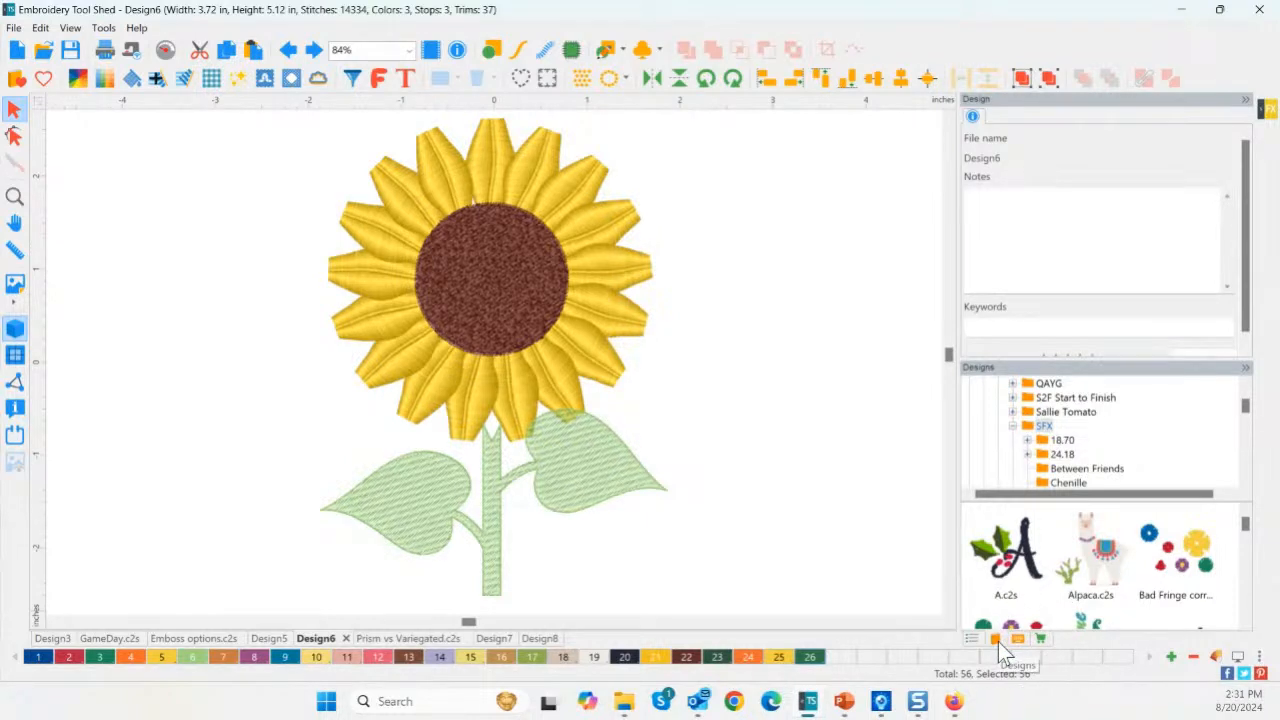
drag(1246, 406, 1247, 391)
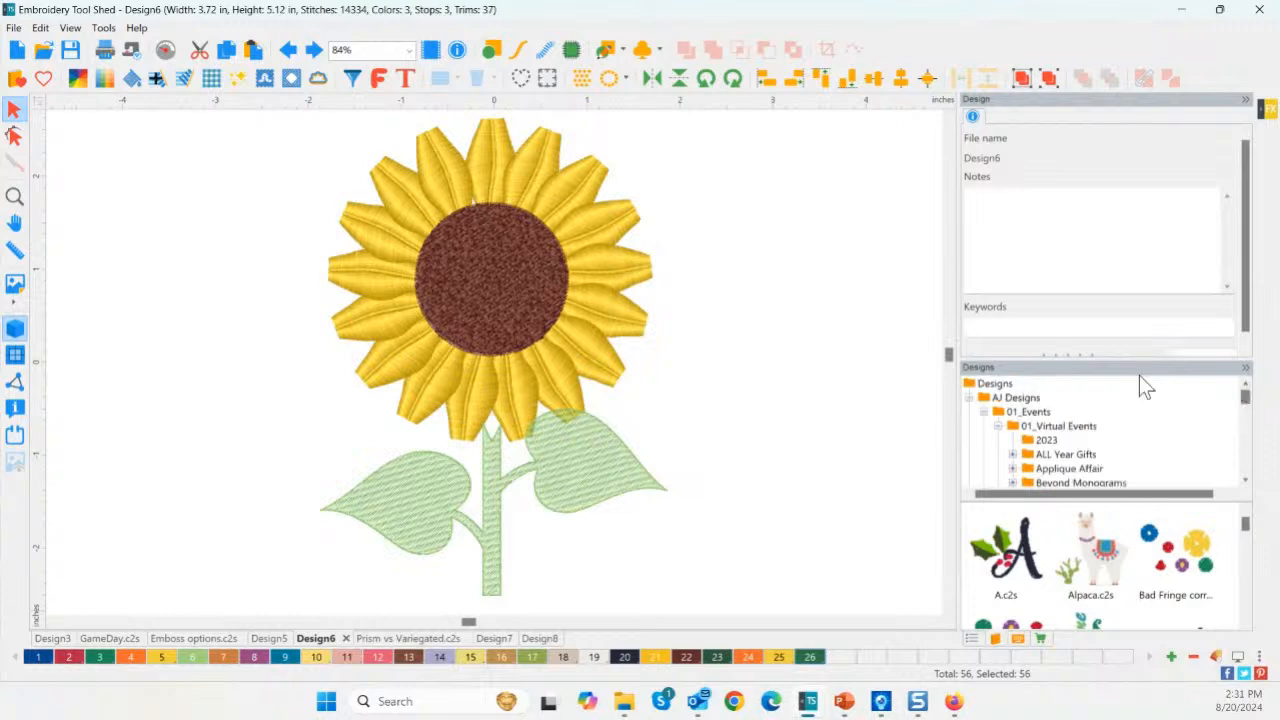
double_click(985, 397)
click(995, 384)
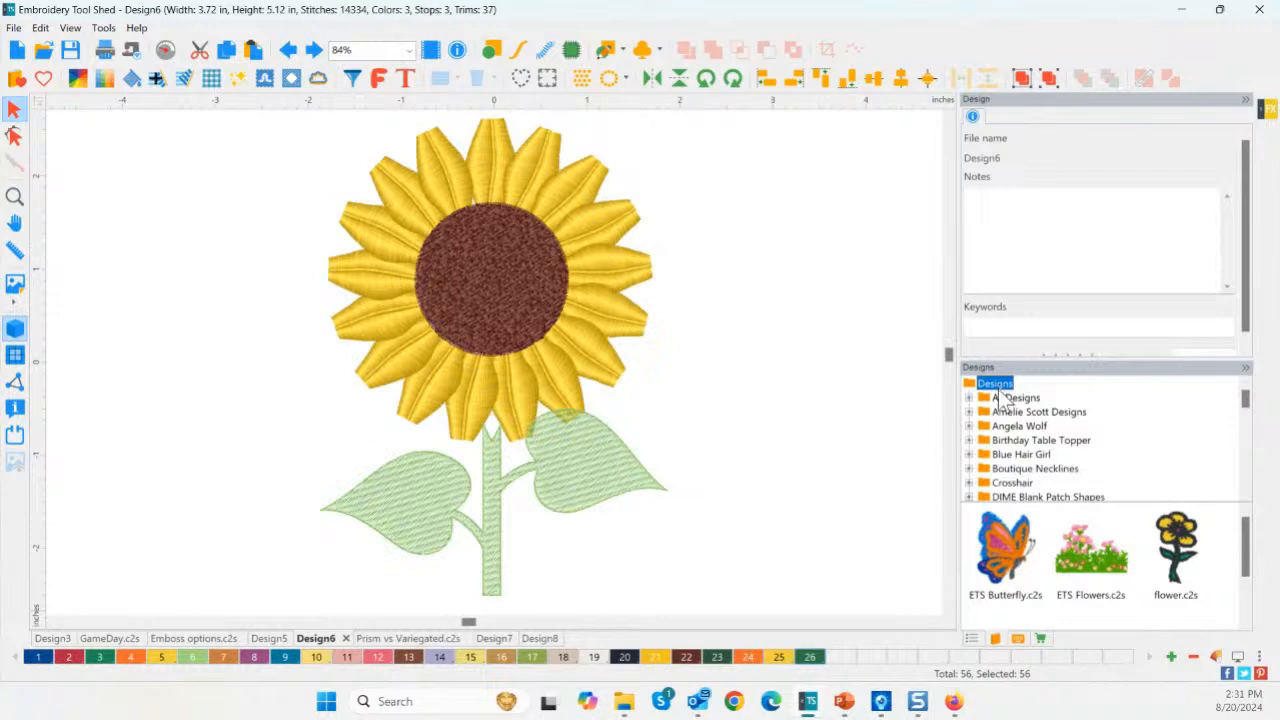
right_click(1007, 384)
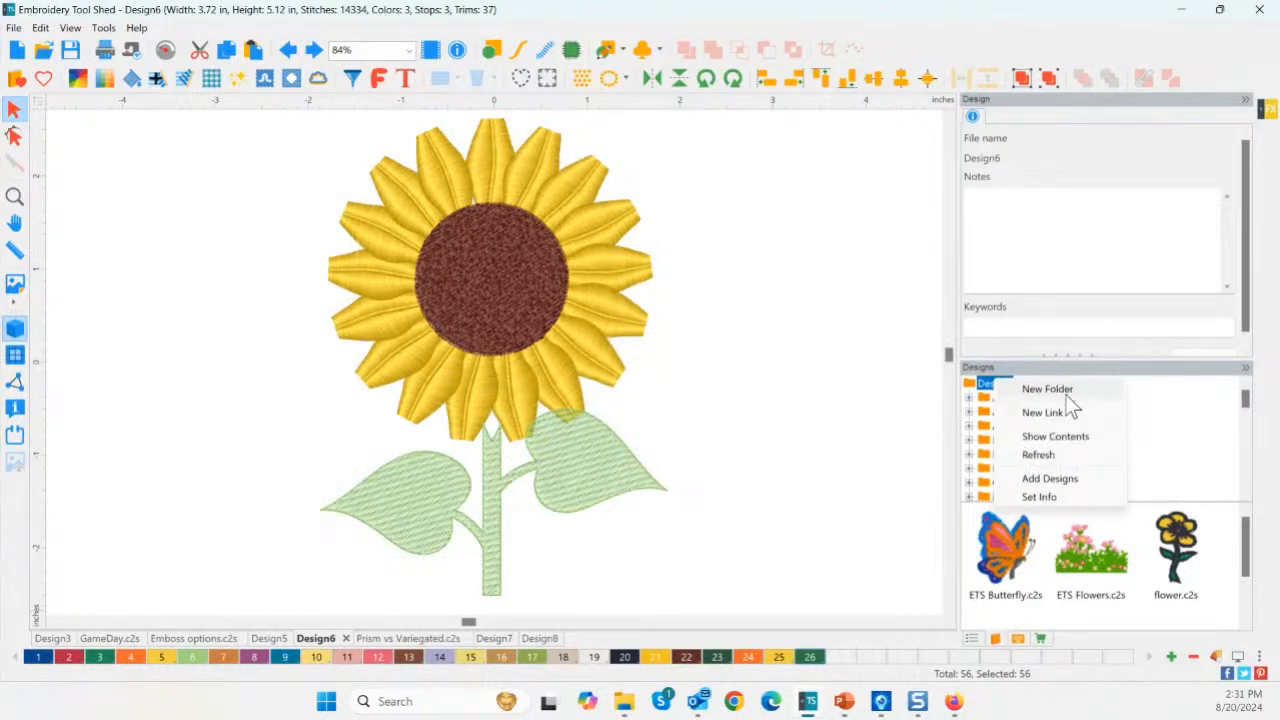
key(Escape)
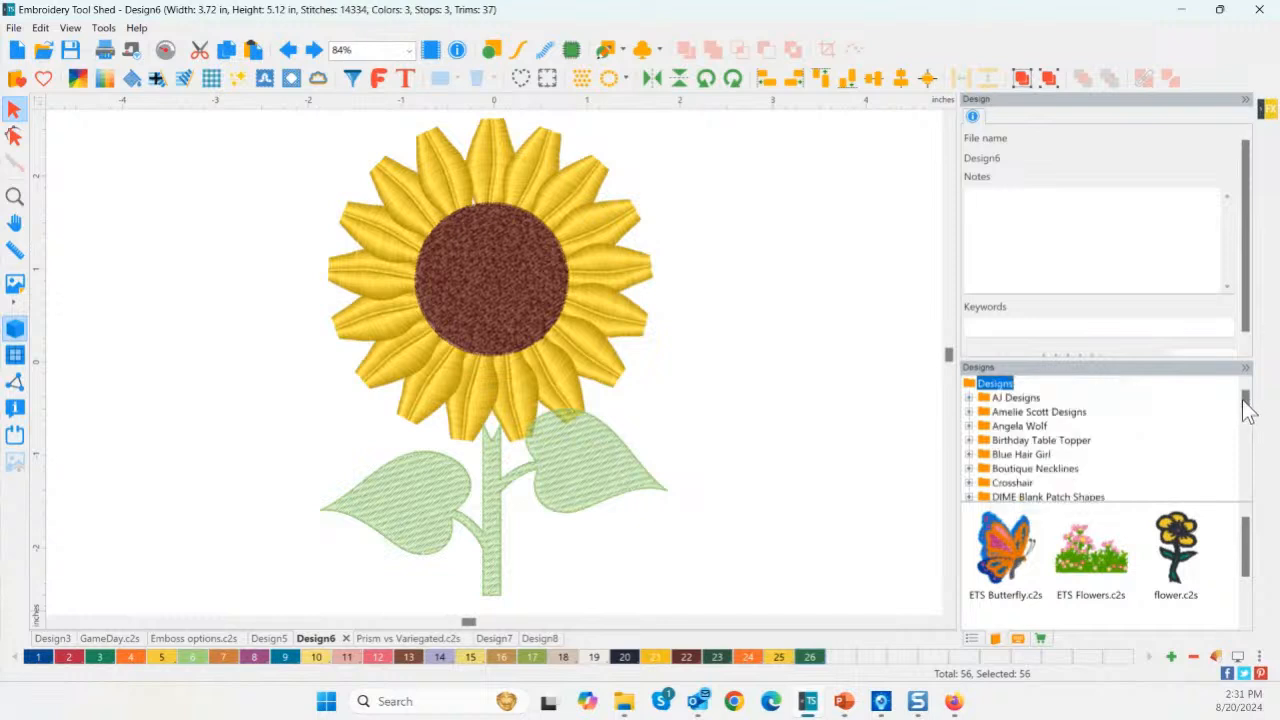
click(1014, 398)
click(969, 398)
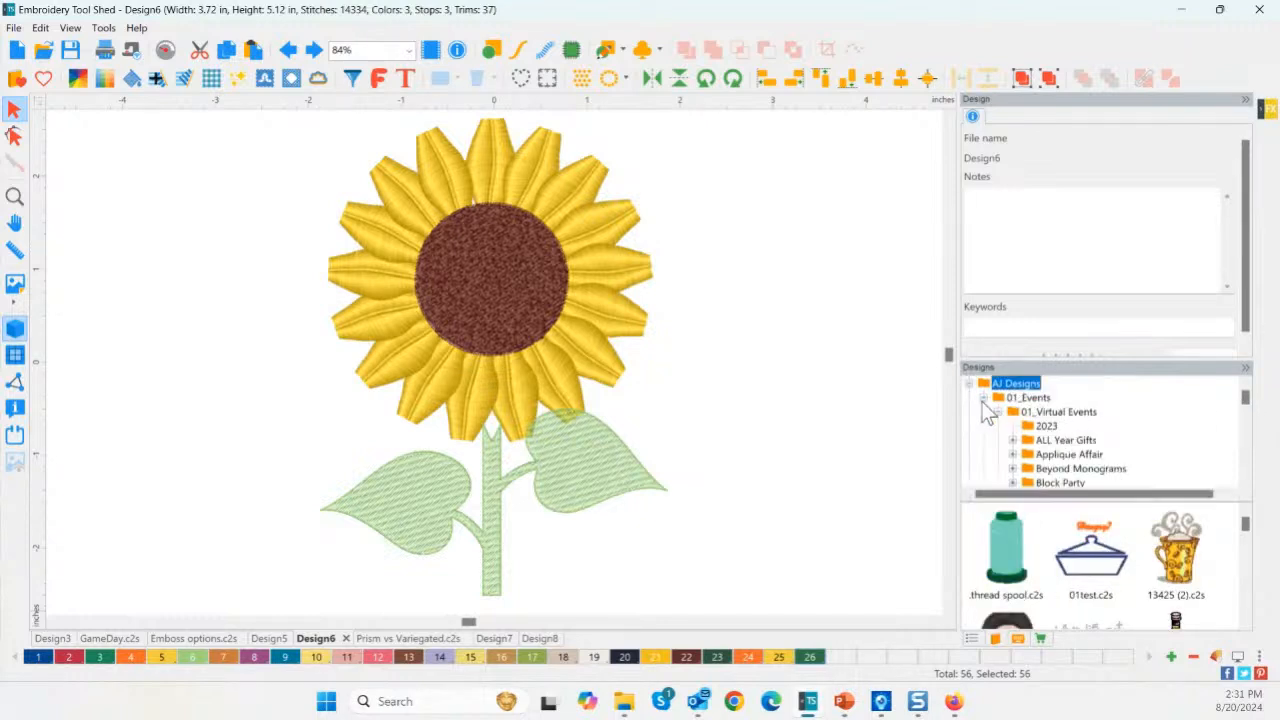
Create a new folder named TEST inside the SFX folder.
click(1055, 413)
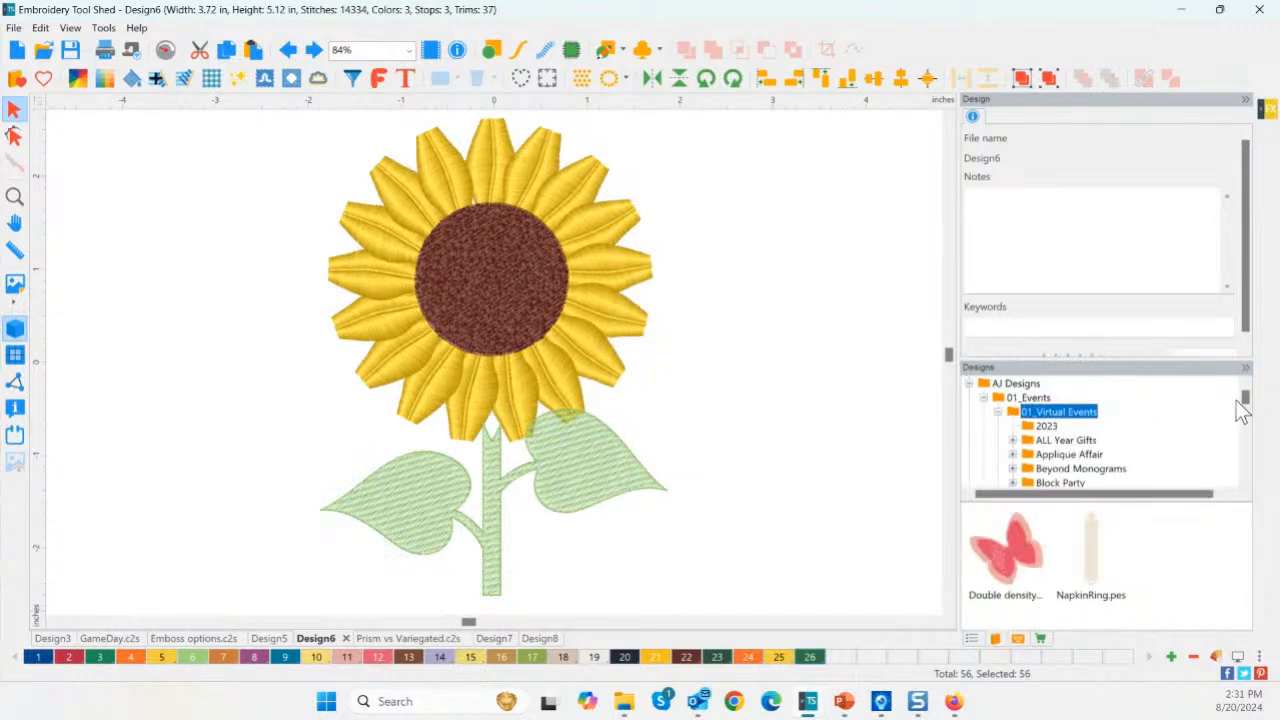
drag(1245, 400, 1247, 407)
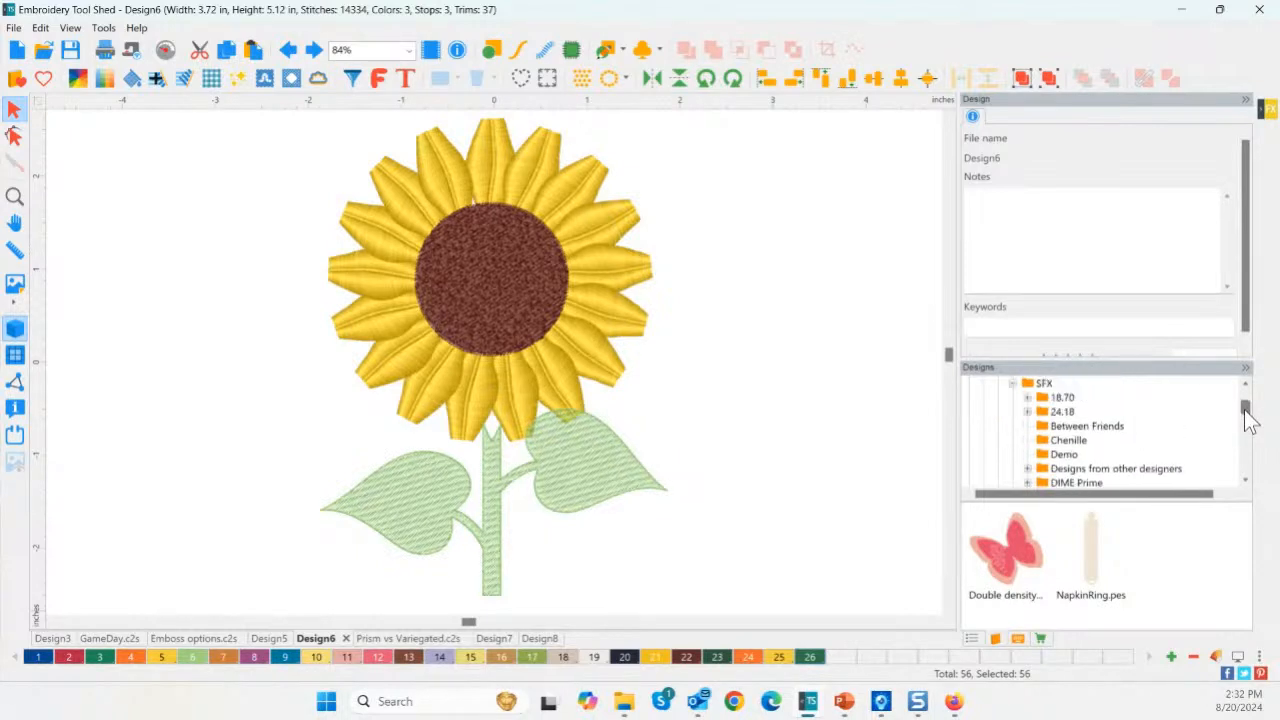
click(1043, 385)
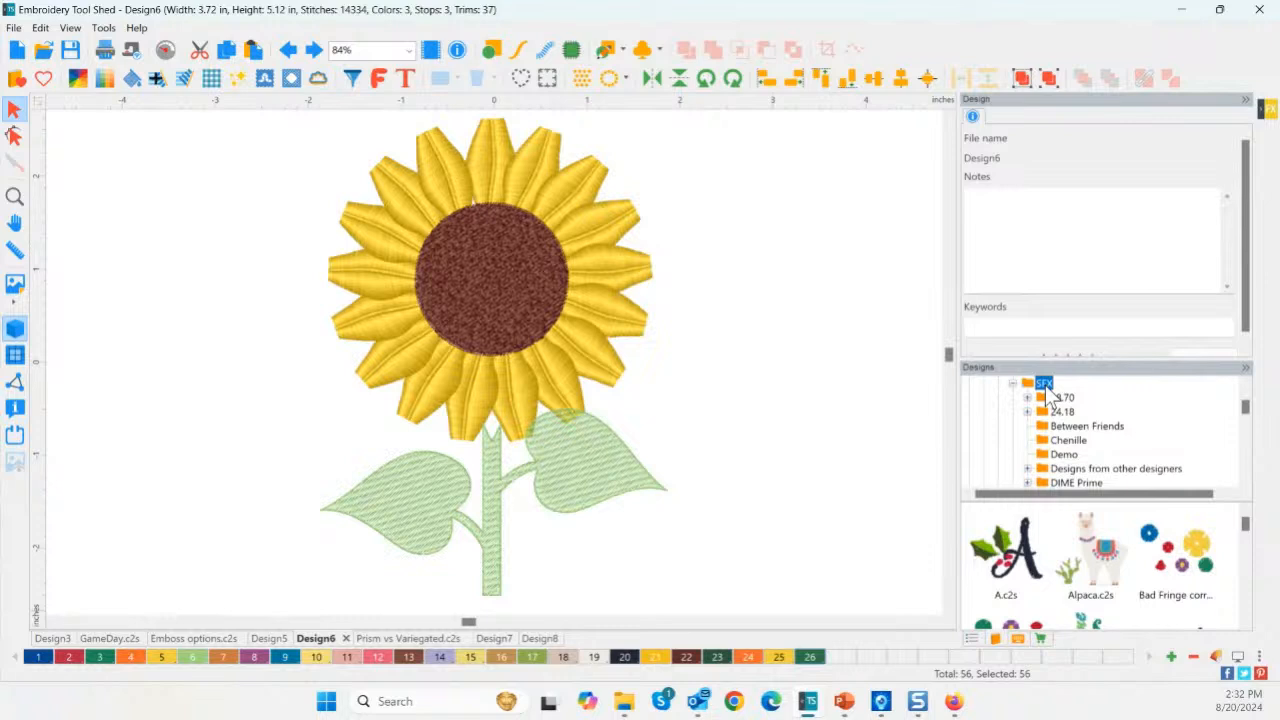
right_click(1047, 393)
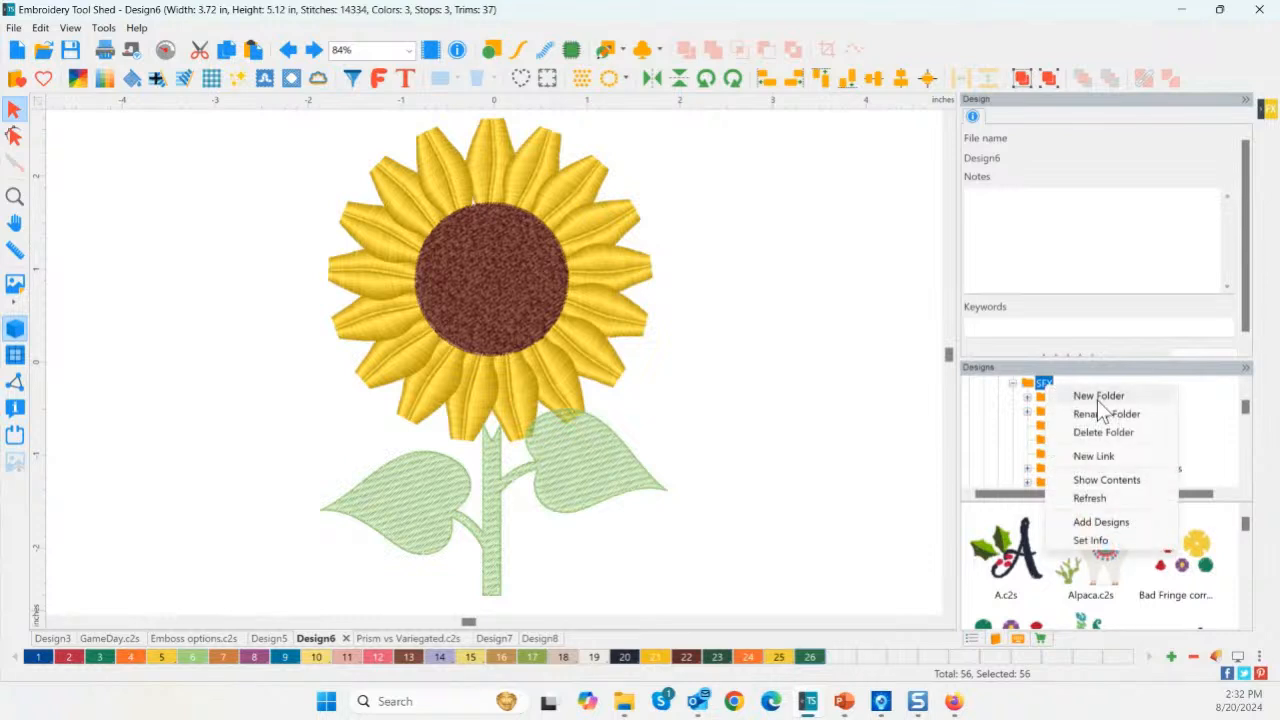
click(1097, 397)
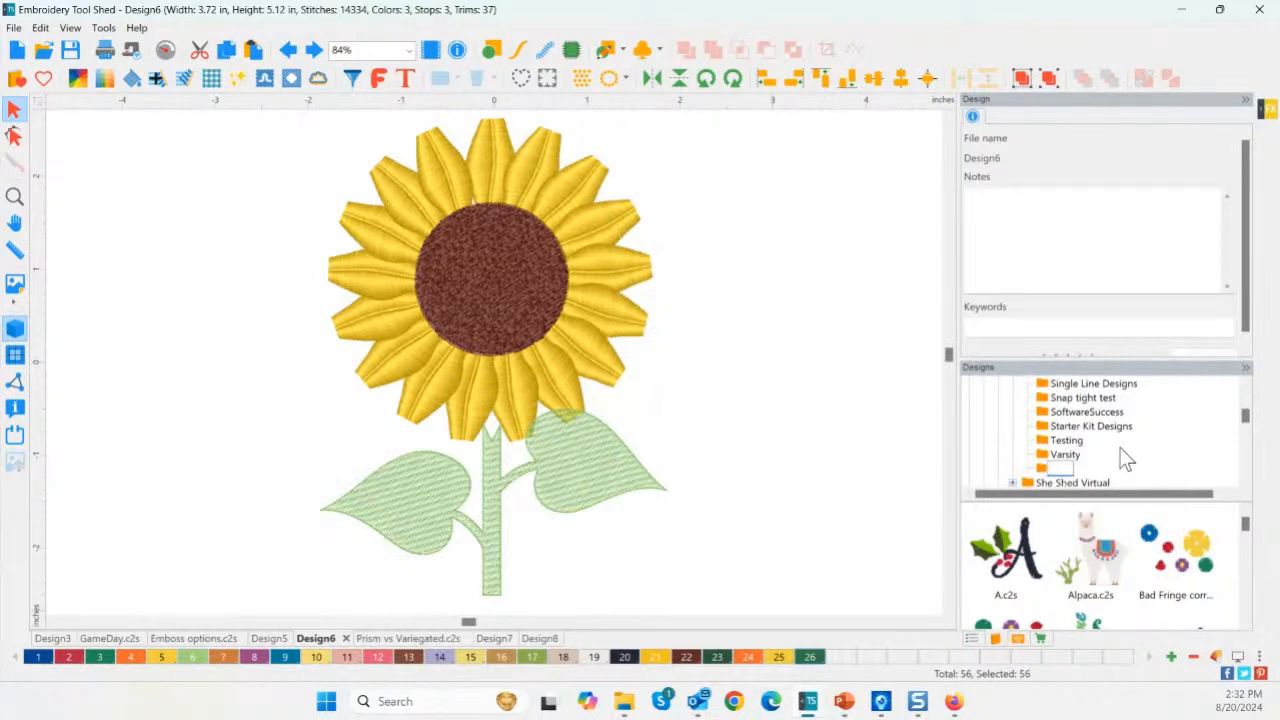
text(TEST)
key(Return)
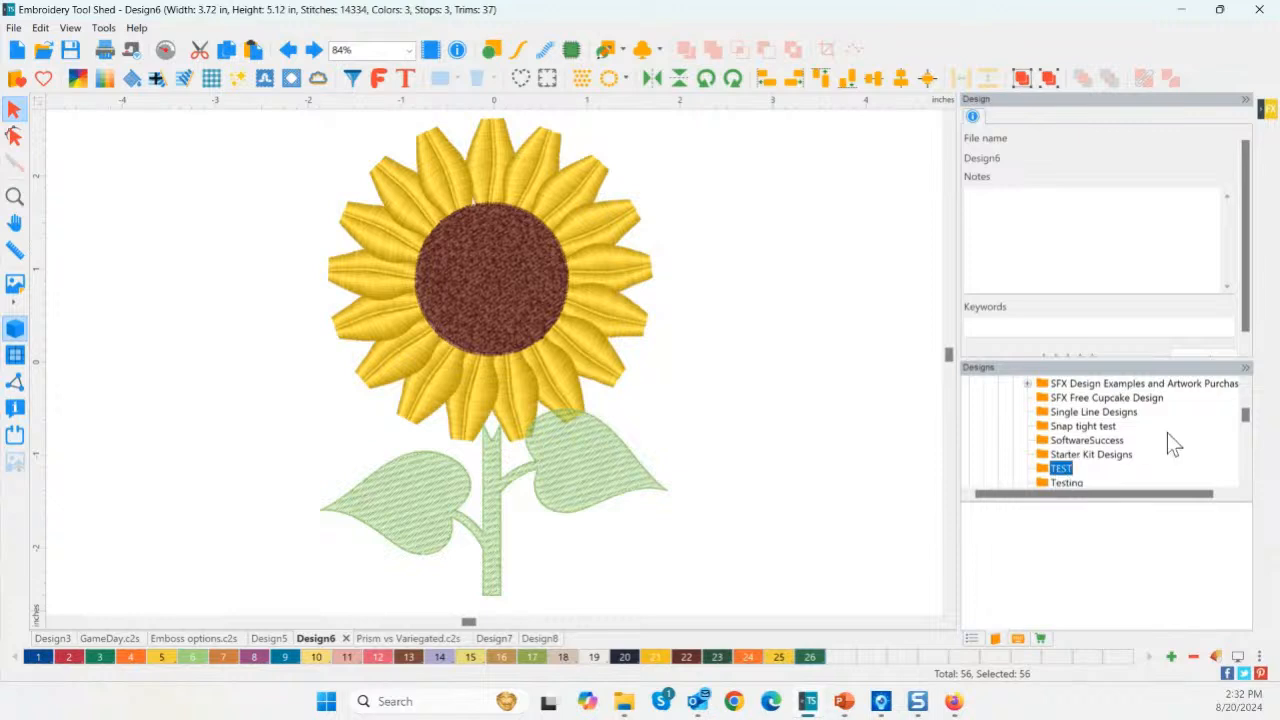
drag(1245, 416, 1247, 395)
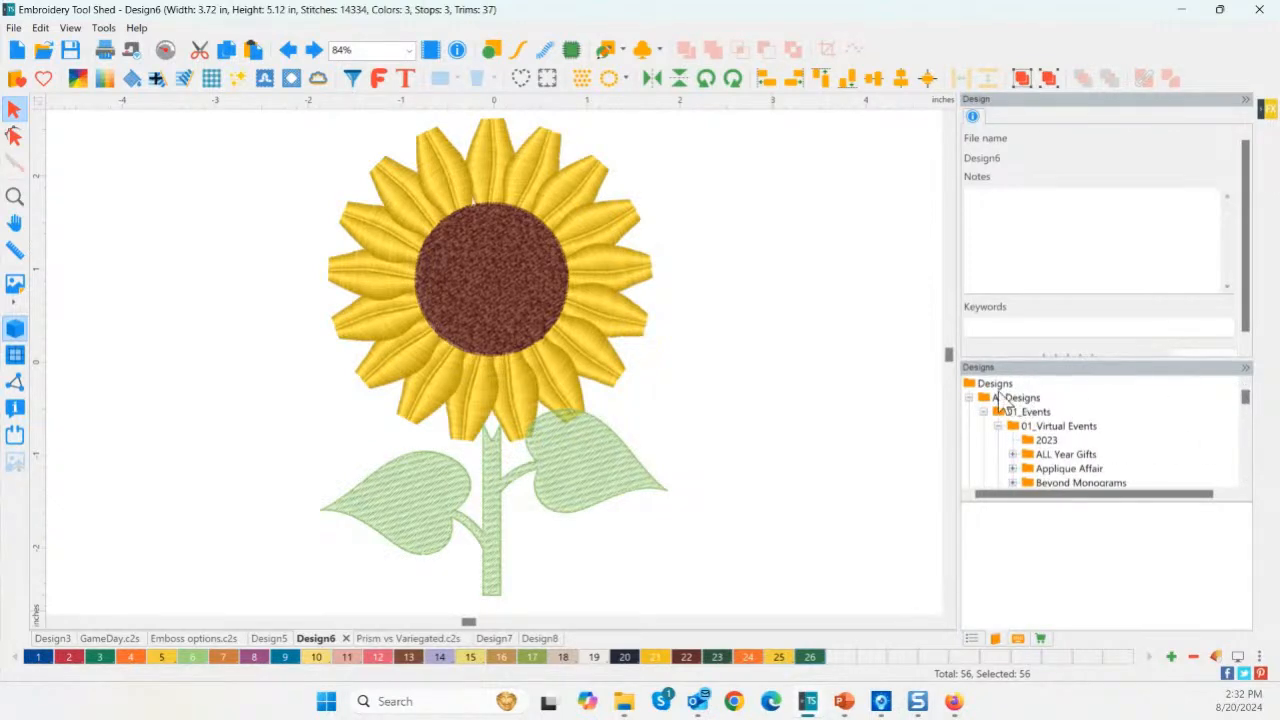
Collapse the 01_Virtual Events and 01_Events folders to show AJ Designs' subfolders.
click(998, 428)
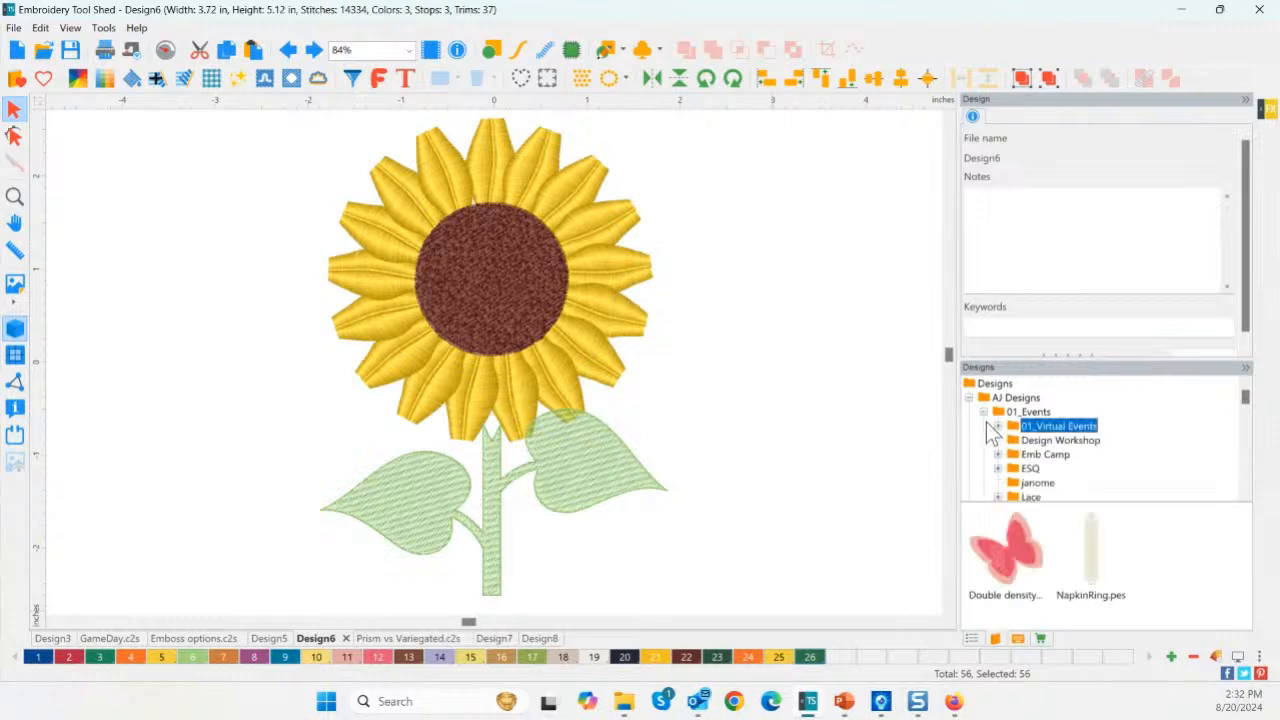
click(984, 412)
right_click(1024, 400)
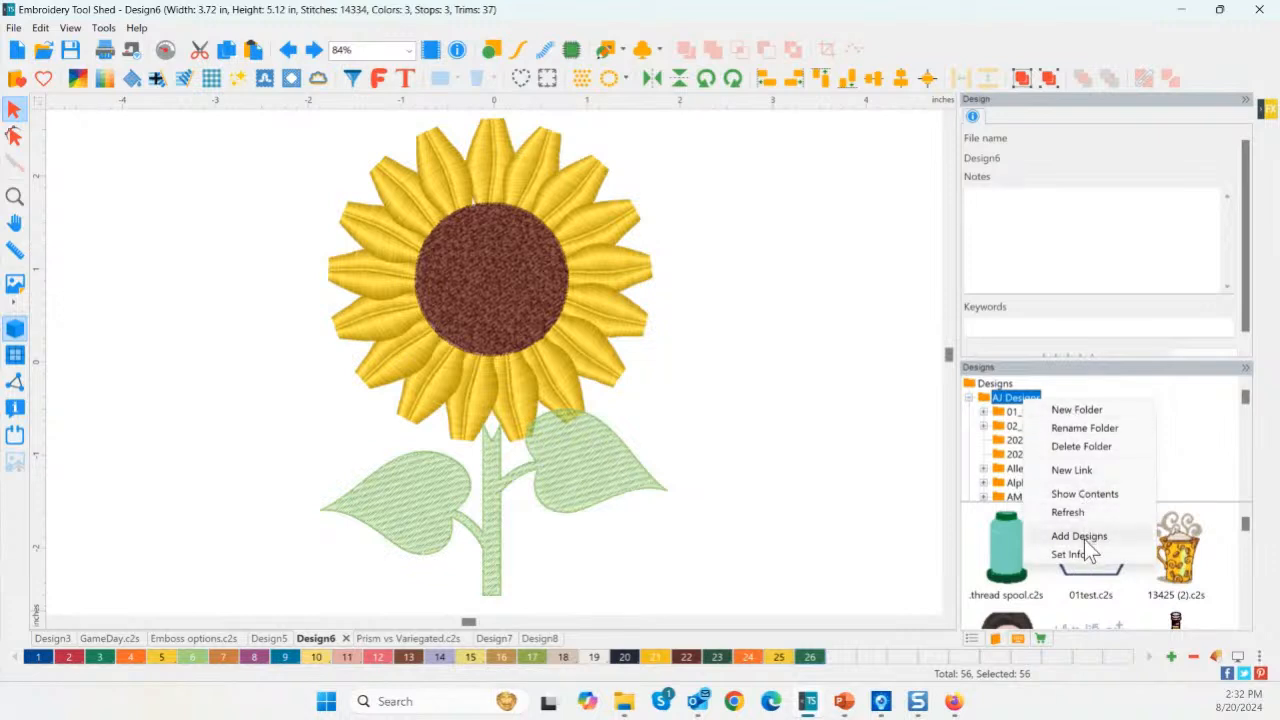
click(1014, 418)
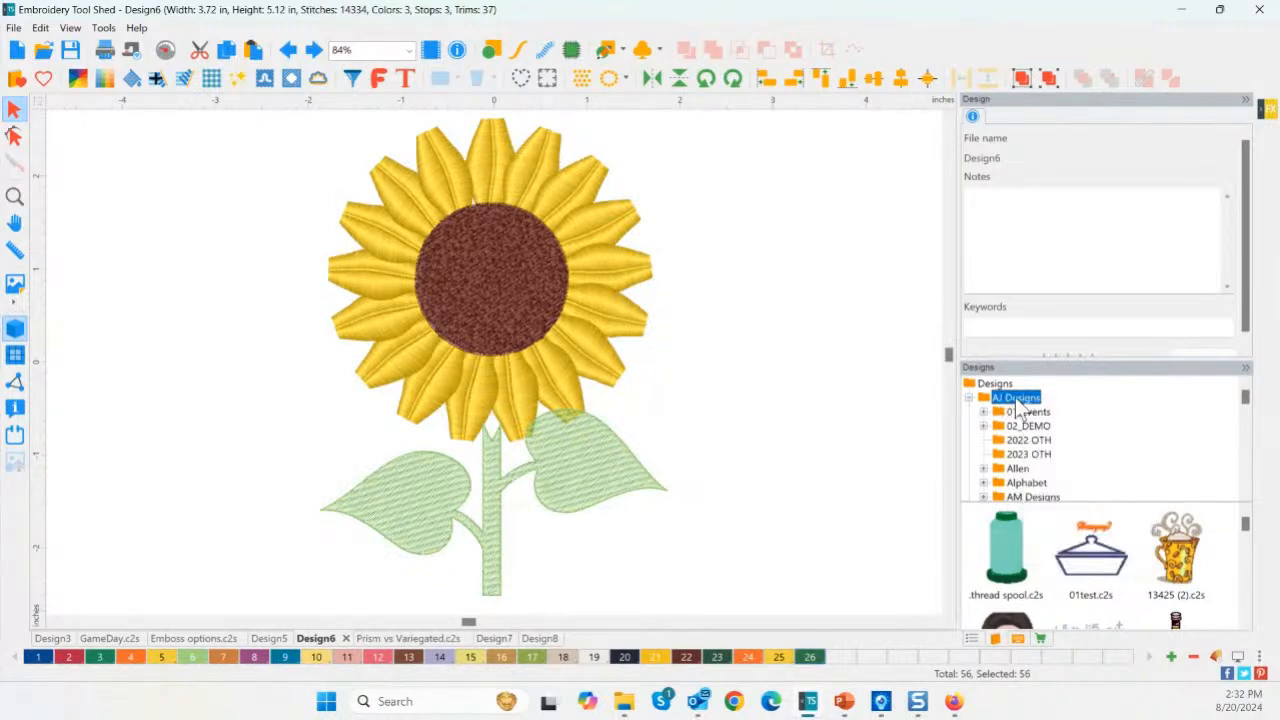
Browse purchased products, check Embroidery Special Effects options, and start the blank Design9.
click(1039, 639)
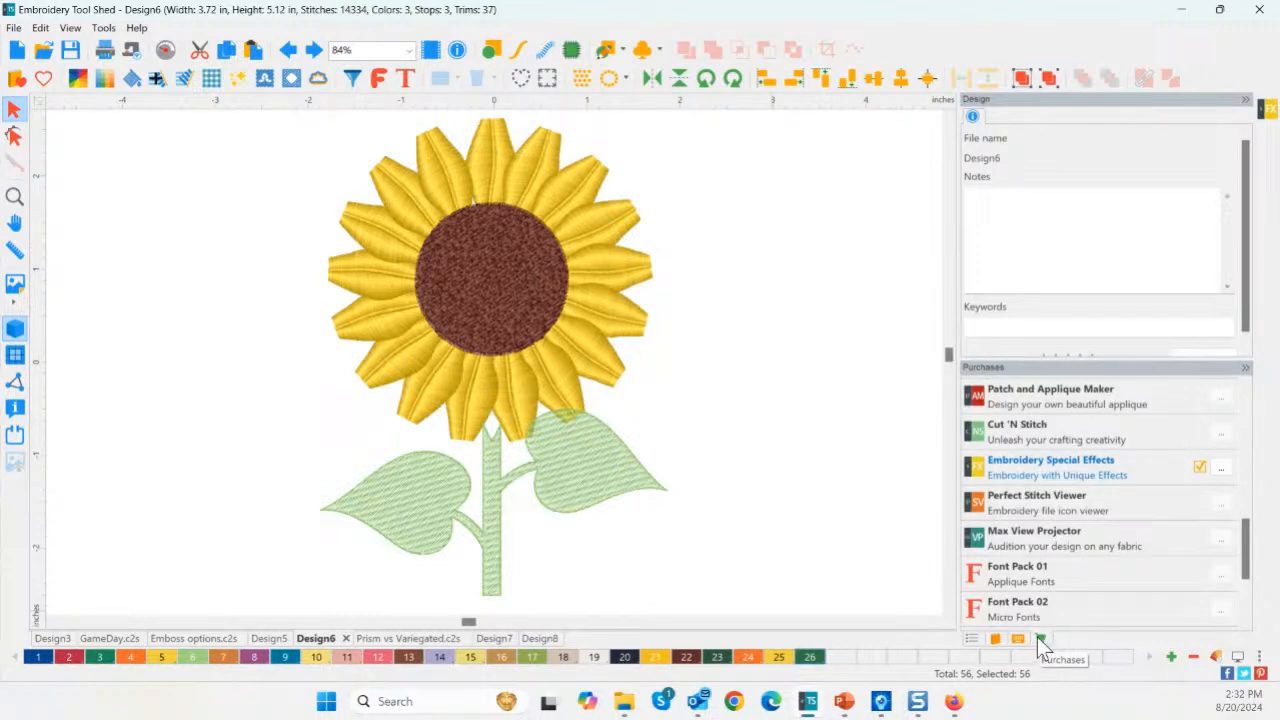
drag(1249, 540, 1248, 415)
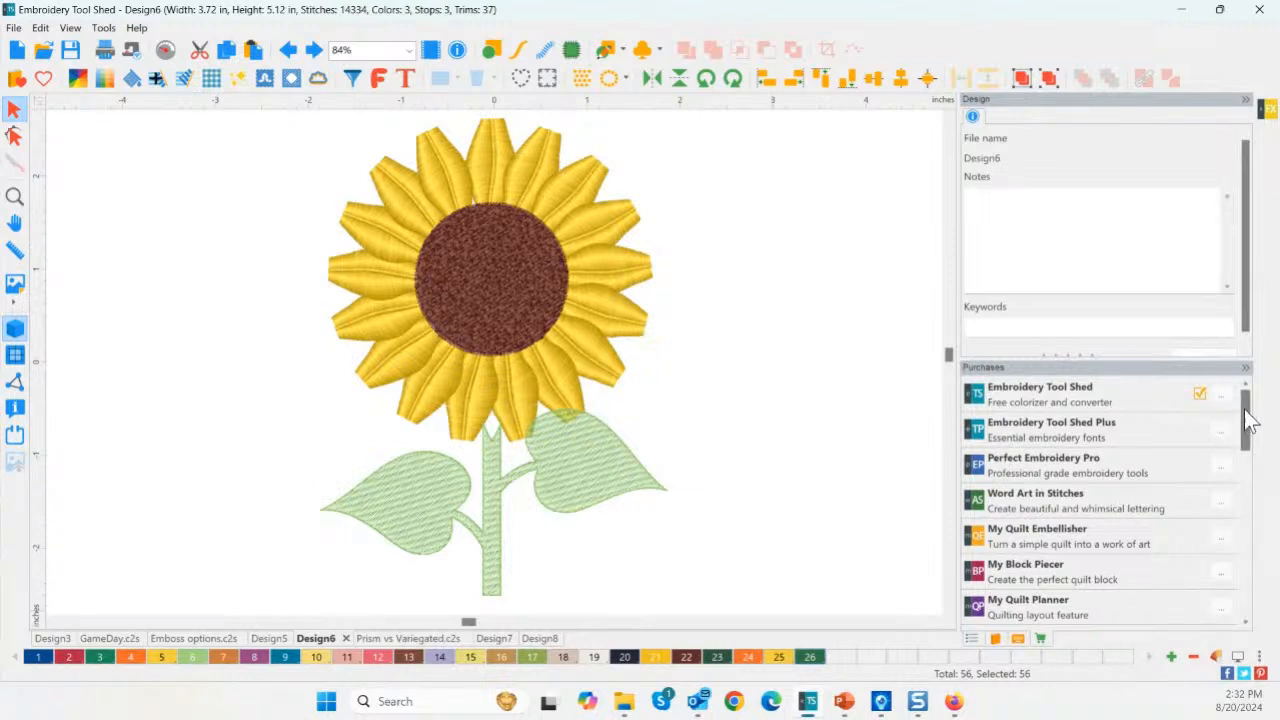
drag(1247, 414, 1247, 548)
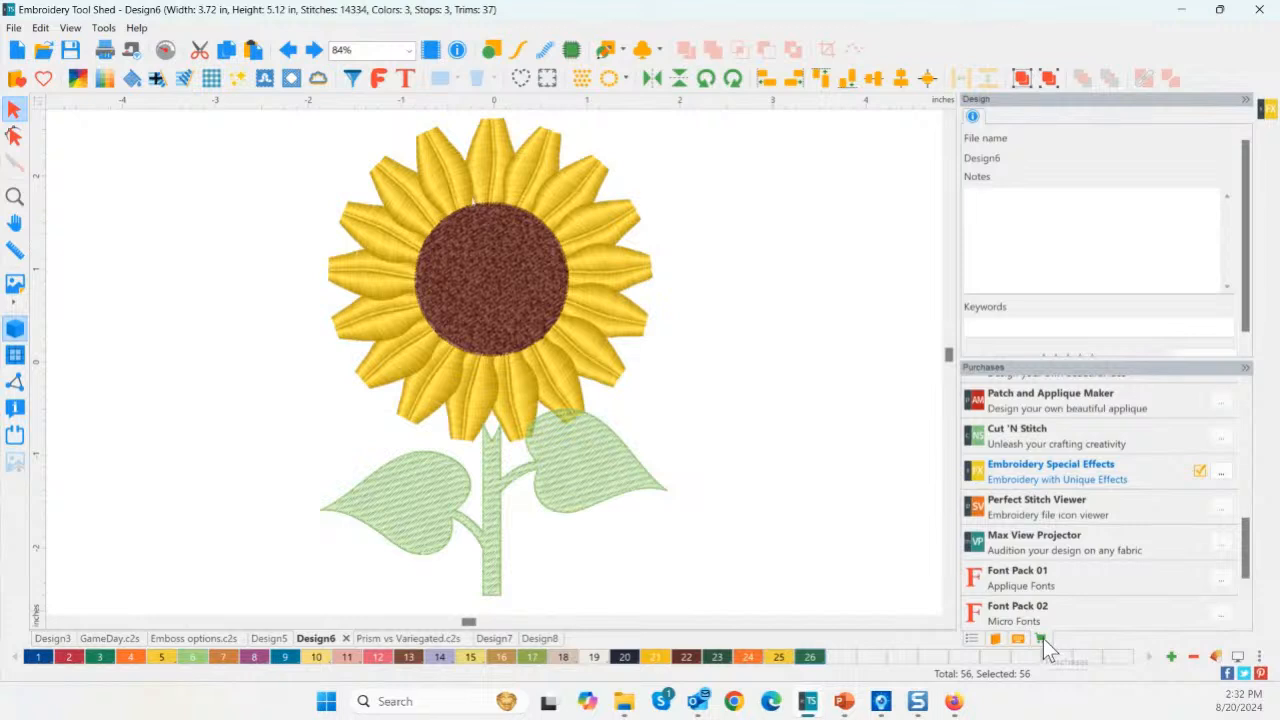
click(1223, 473)
click(17, 50)
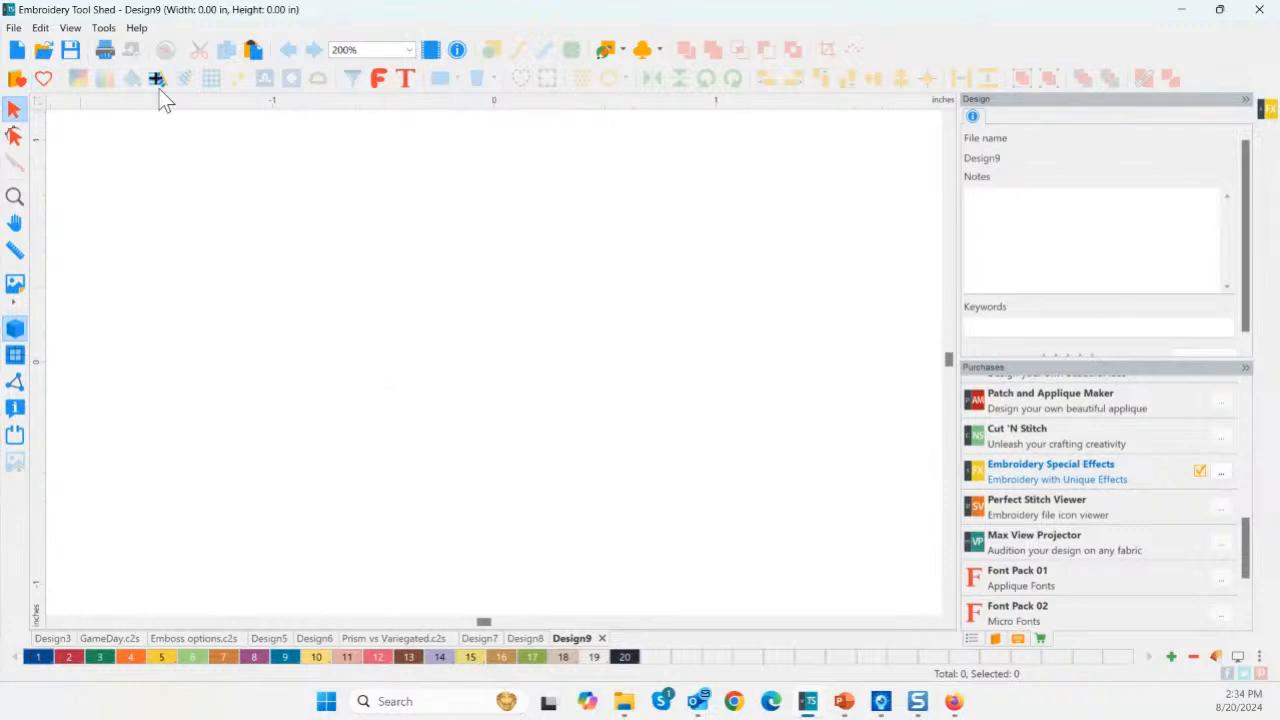
Insert the stock Sunflower frame from the Flora category into Design9, 3.72 by 5.00 inches.
click(43, 79)
key(ctrl)
key(ctrl)
click(43, 80)
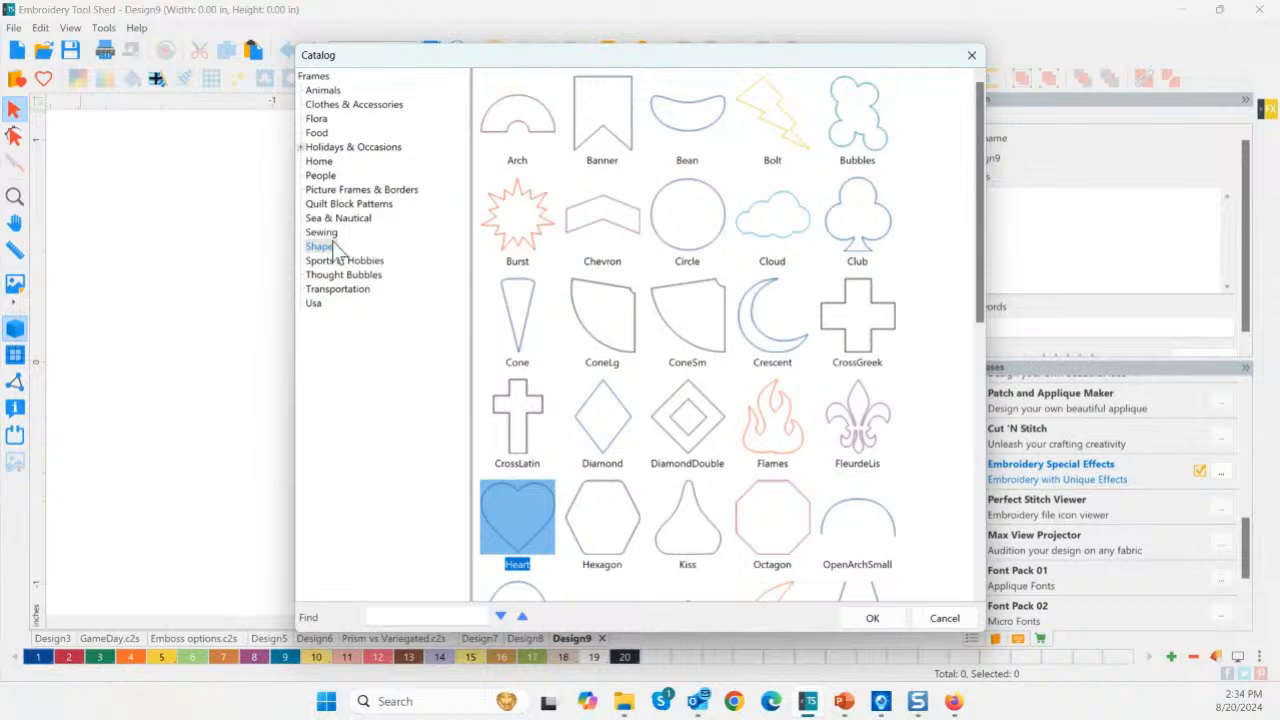
key(ctrl)
click(320, 119)
key(ctrl)
double_click(765, 426)
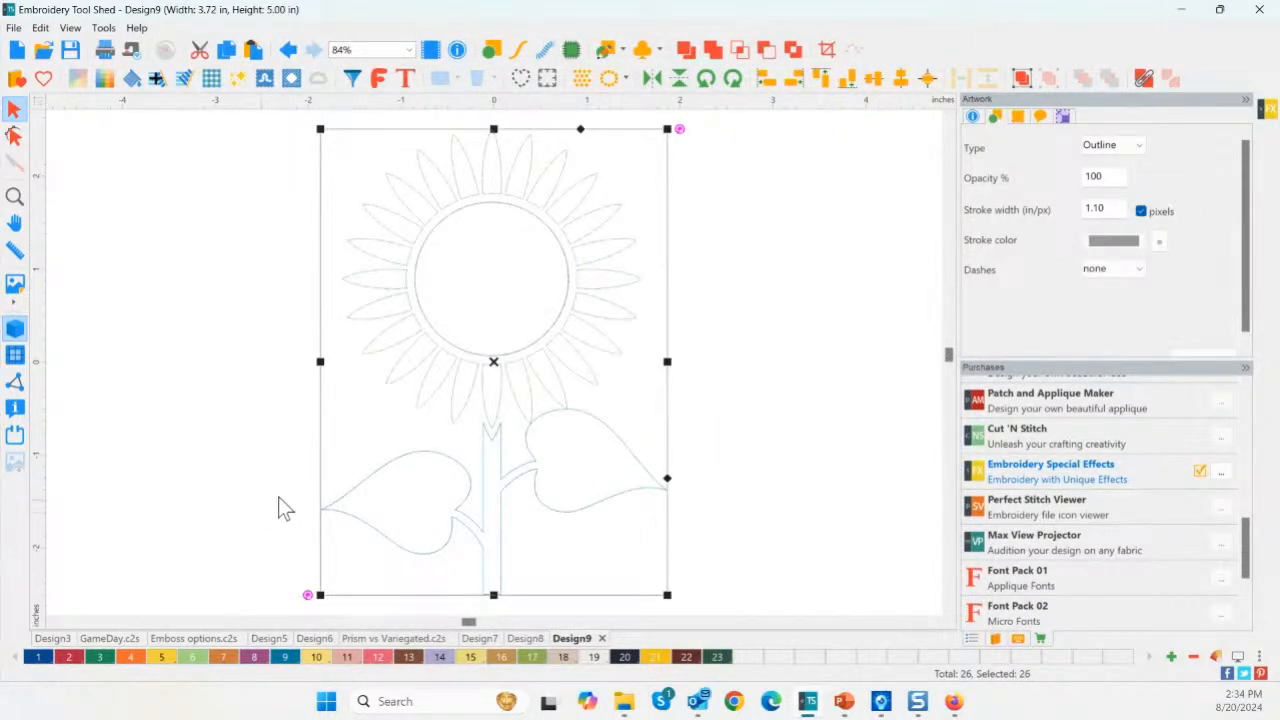
click(677, 398)
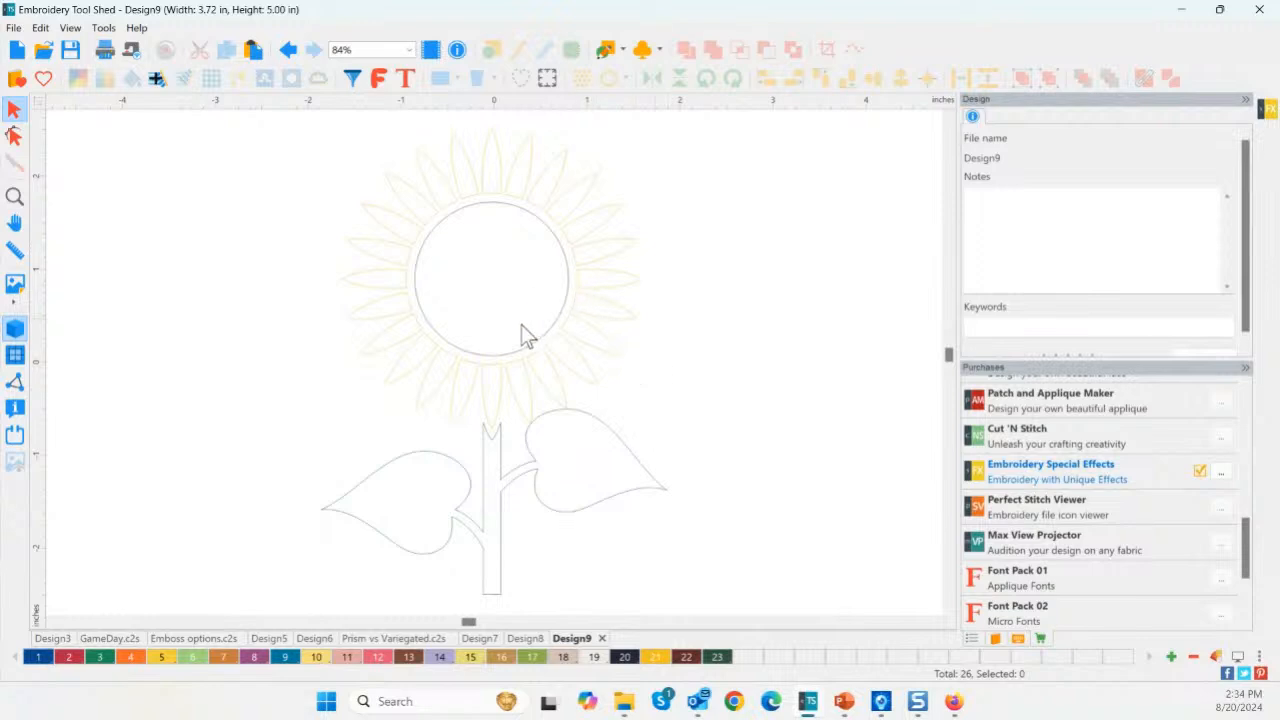
Fill the centre circle with brown textured stitches after trying and undoing a plaid fill.
click(493, 358)
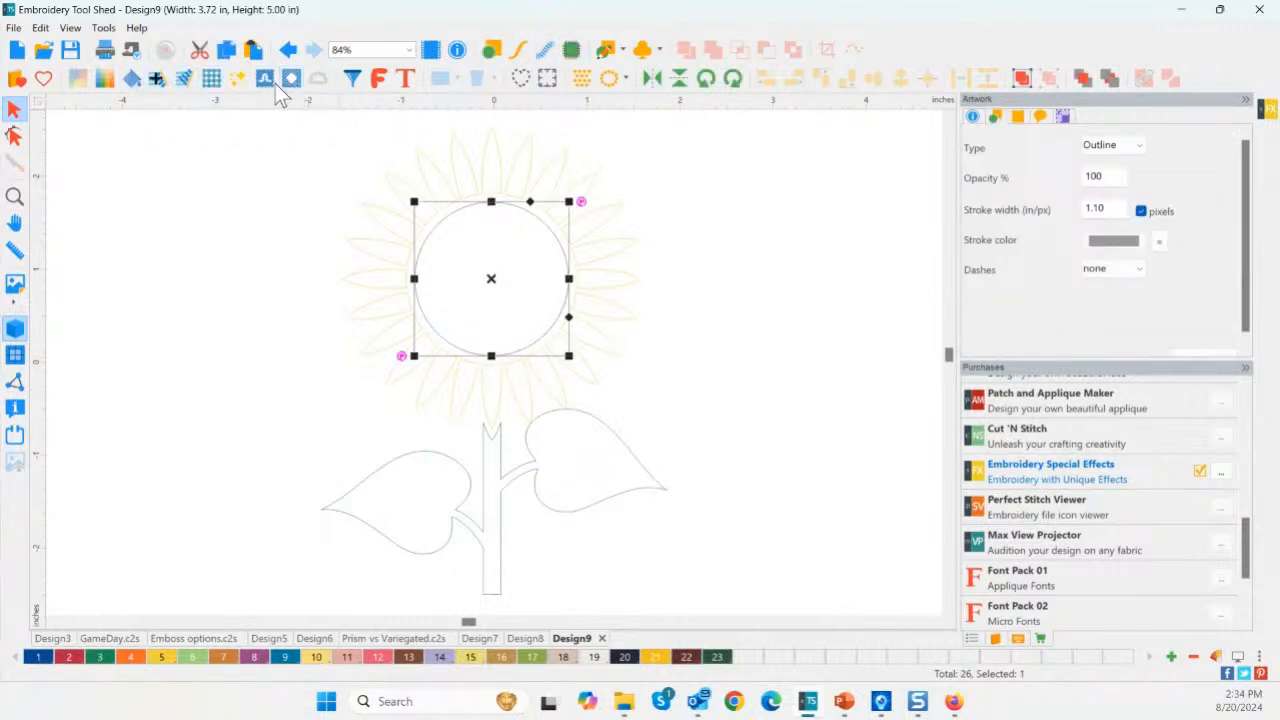
click(220, 83)
click(618, 380)
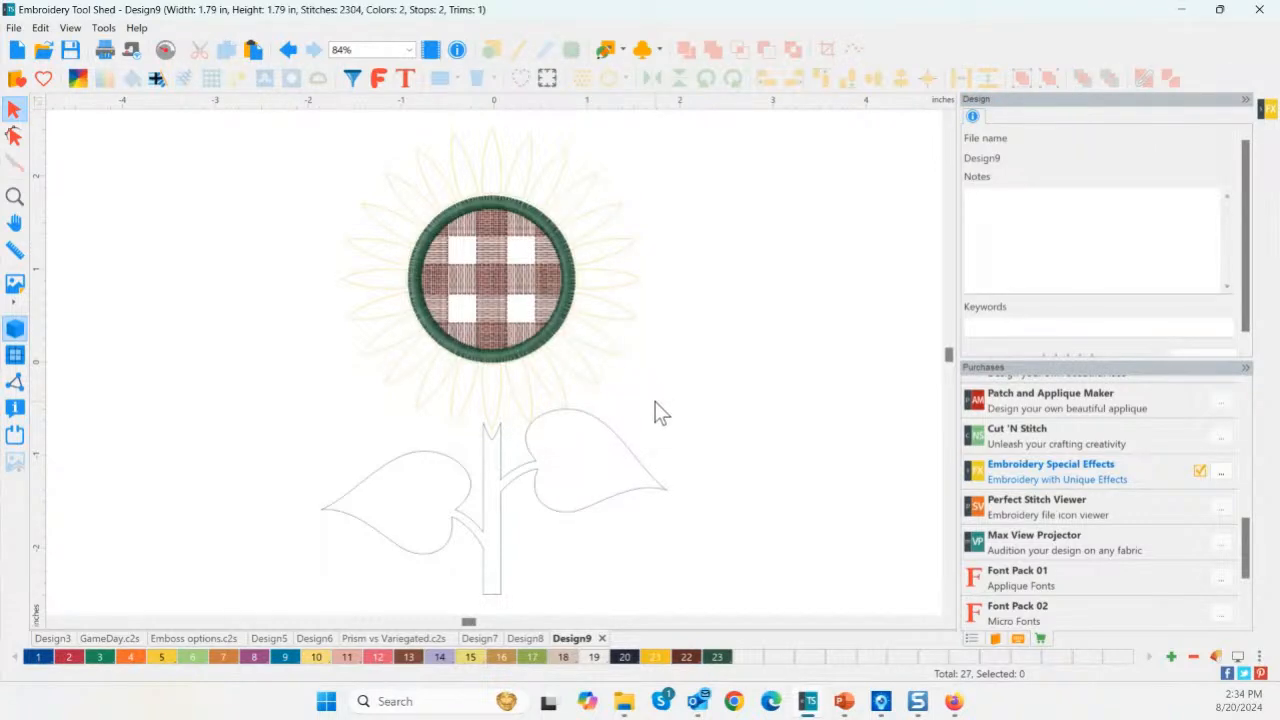
click(490, 278)
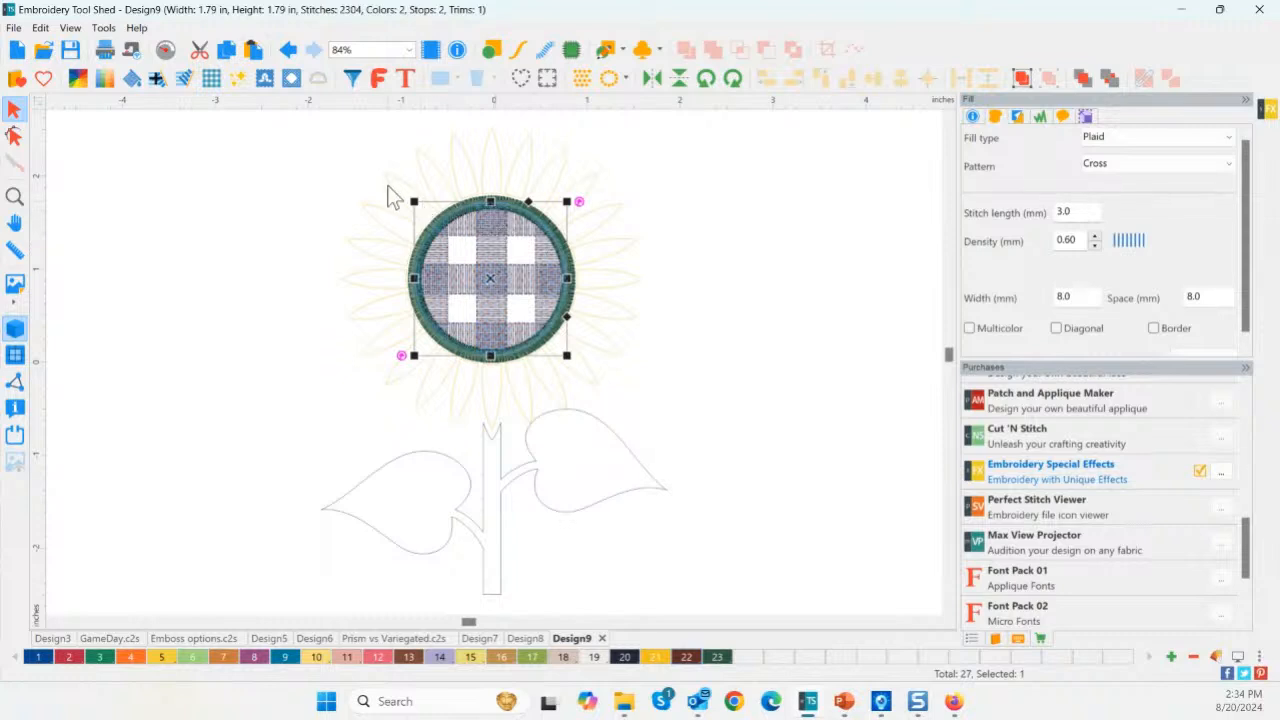
click(286, 52)
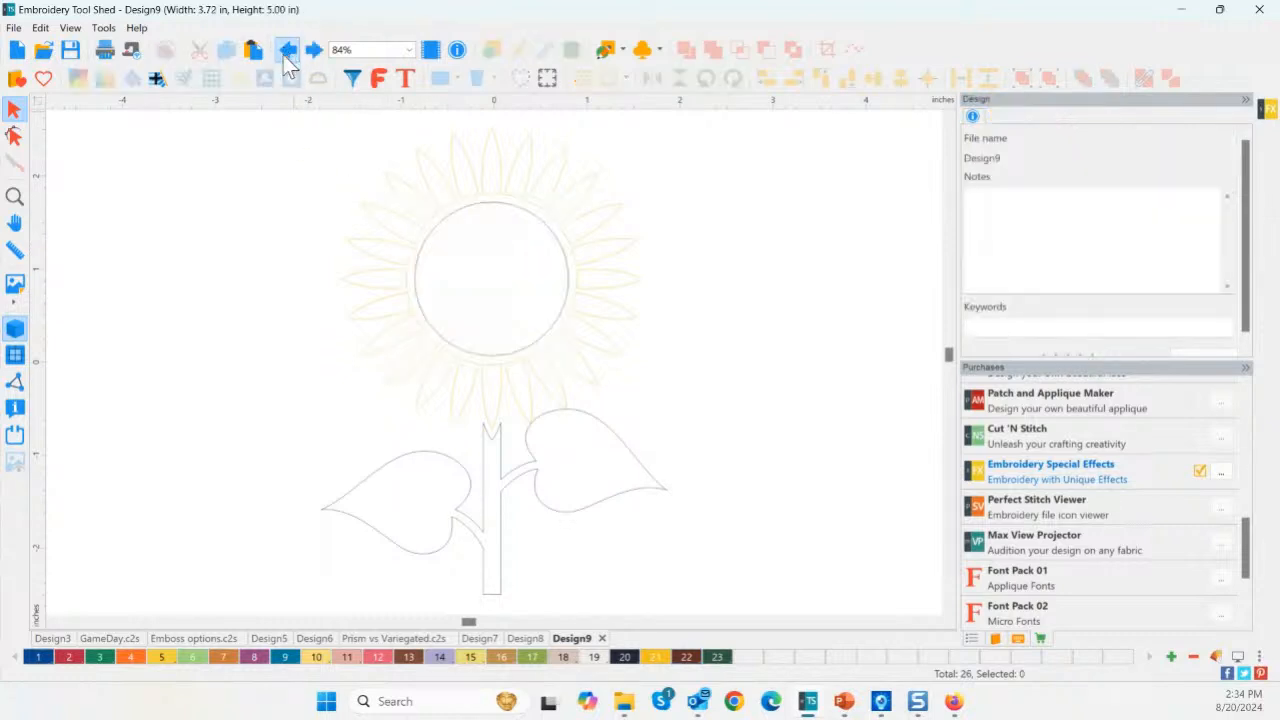
click(451, 229)
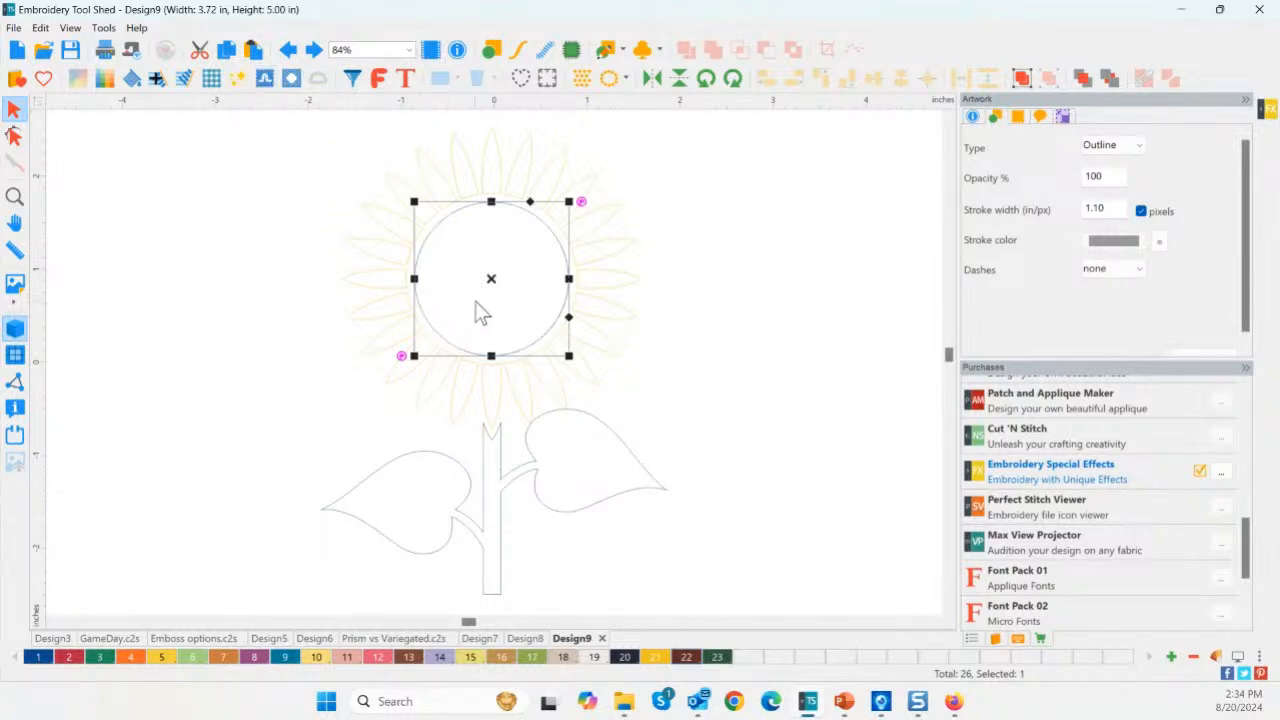
click(132, 79)
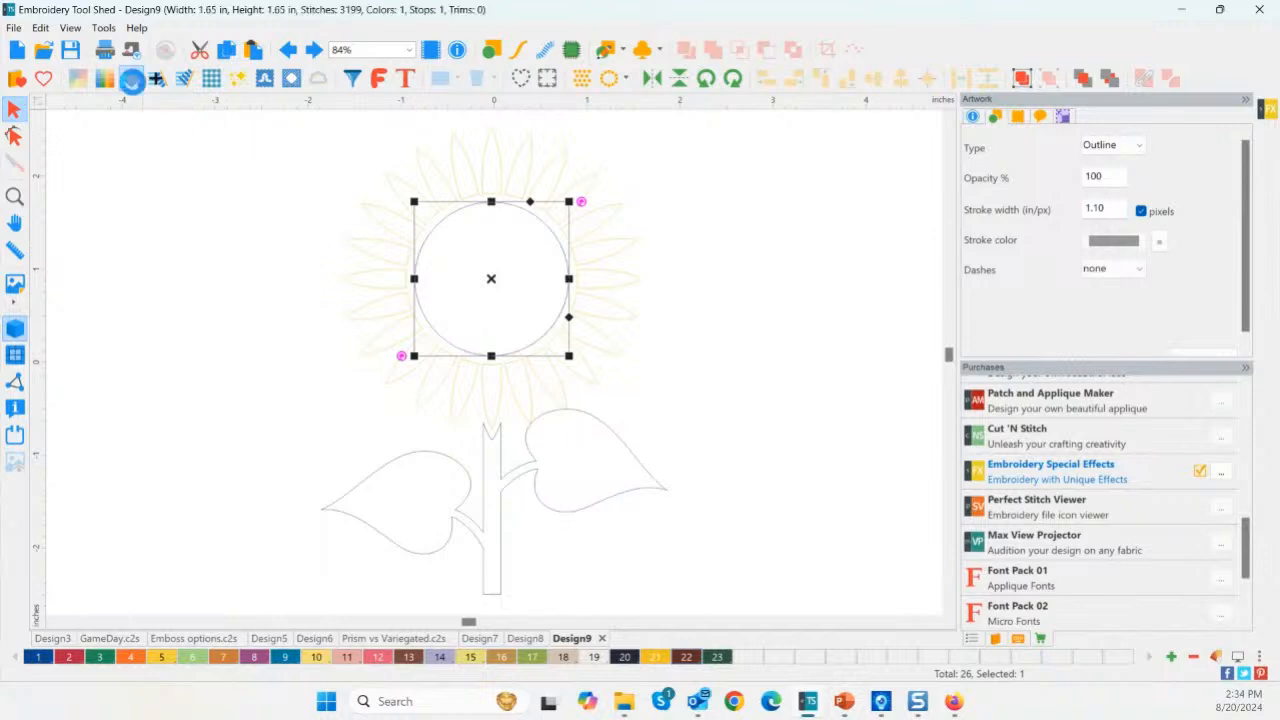
Zoom in on the centre, replay its stitching in the stitch player, then zoom to fit.
click(14, 196)
drag(380, 188, 588, 378)
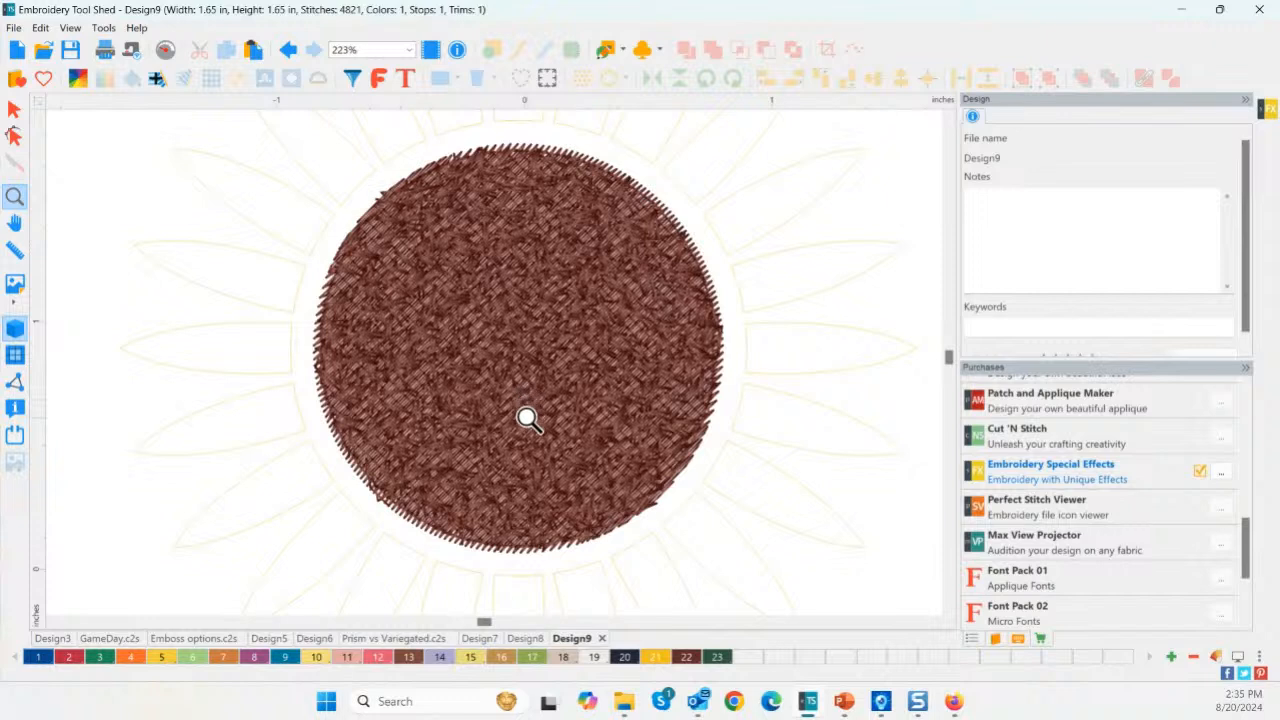
click(166, 50)
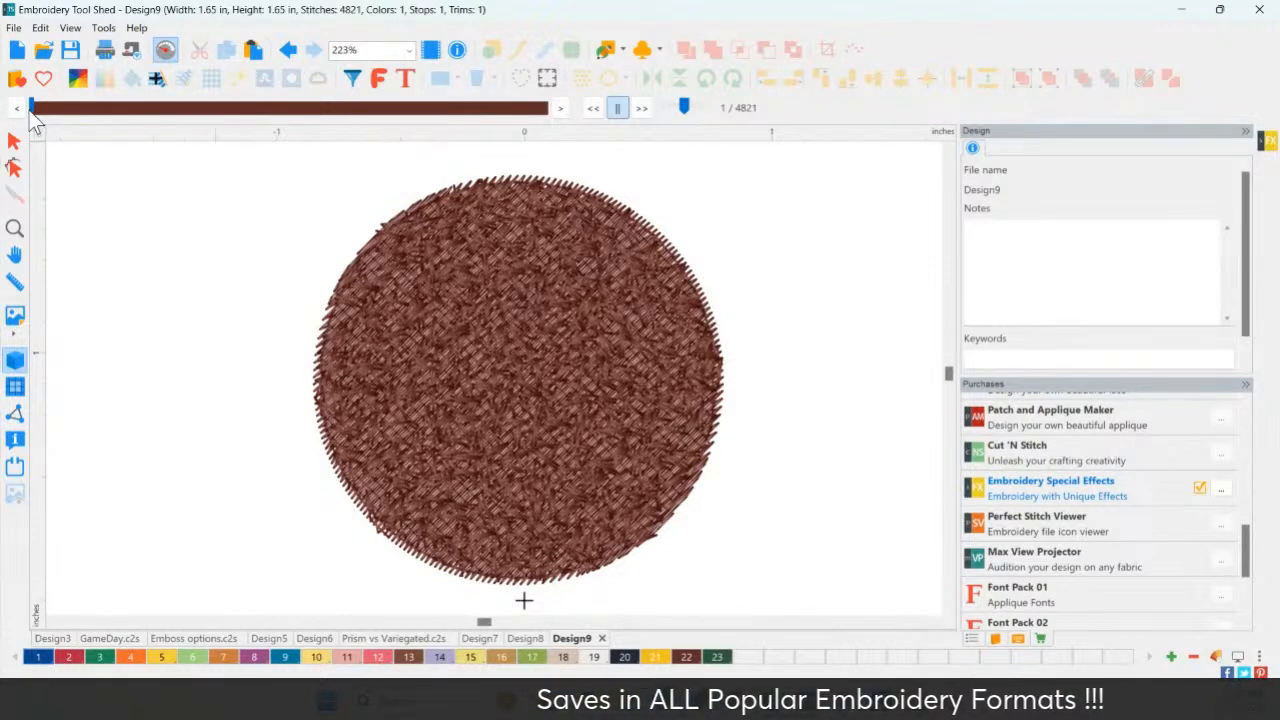
drag(32, 109, 560, 172)
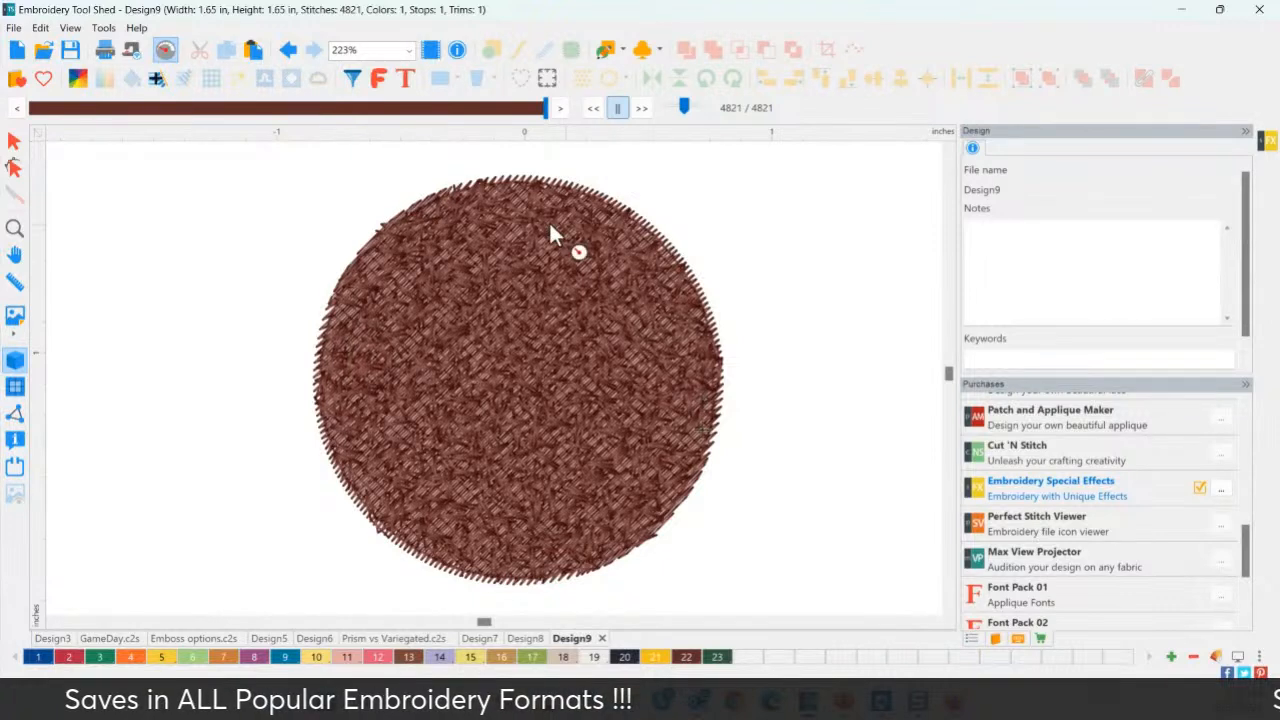
click(18, 234)
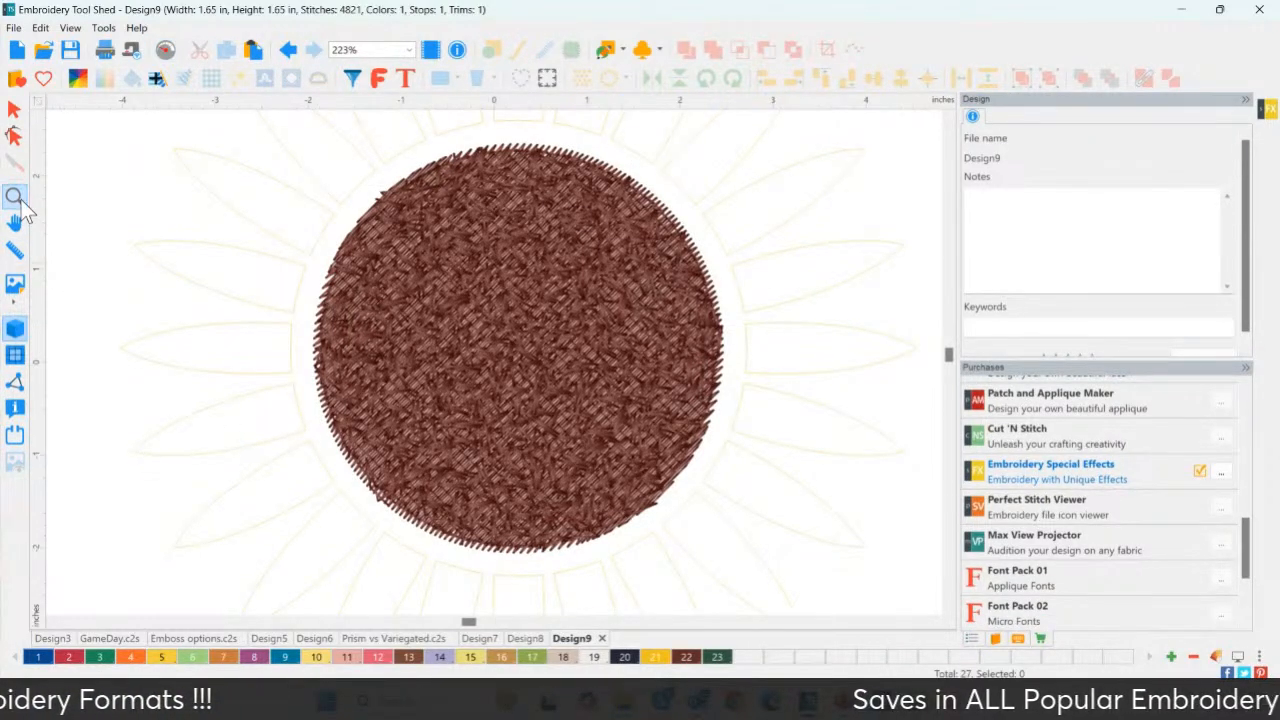
double_click(21, 200)
click(16, 111)
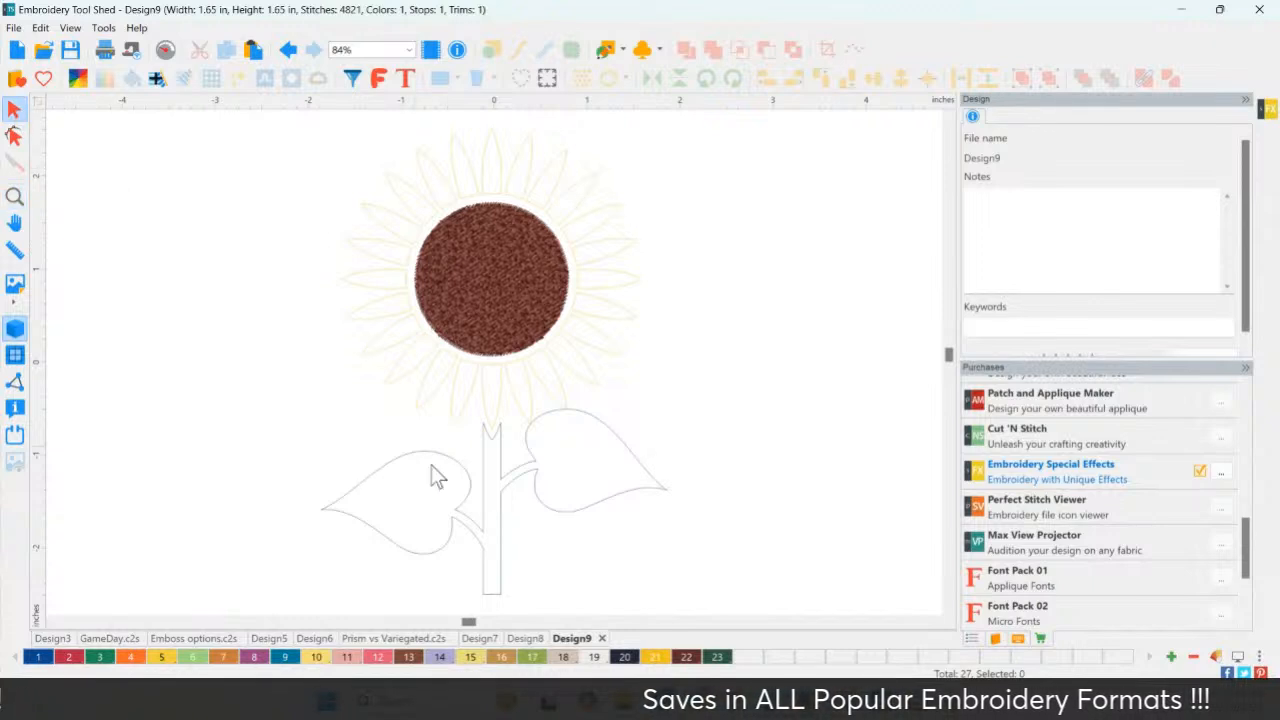
Give the leaves and stem a green plaid fill with a Run outline instead of Steil Out.
click(466, 514)
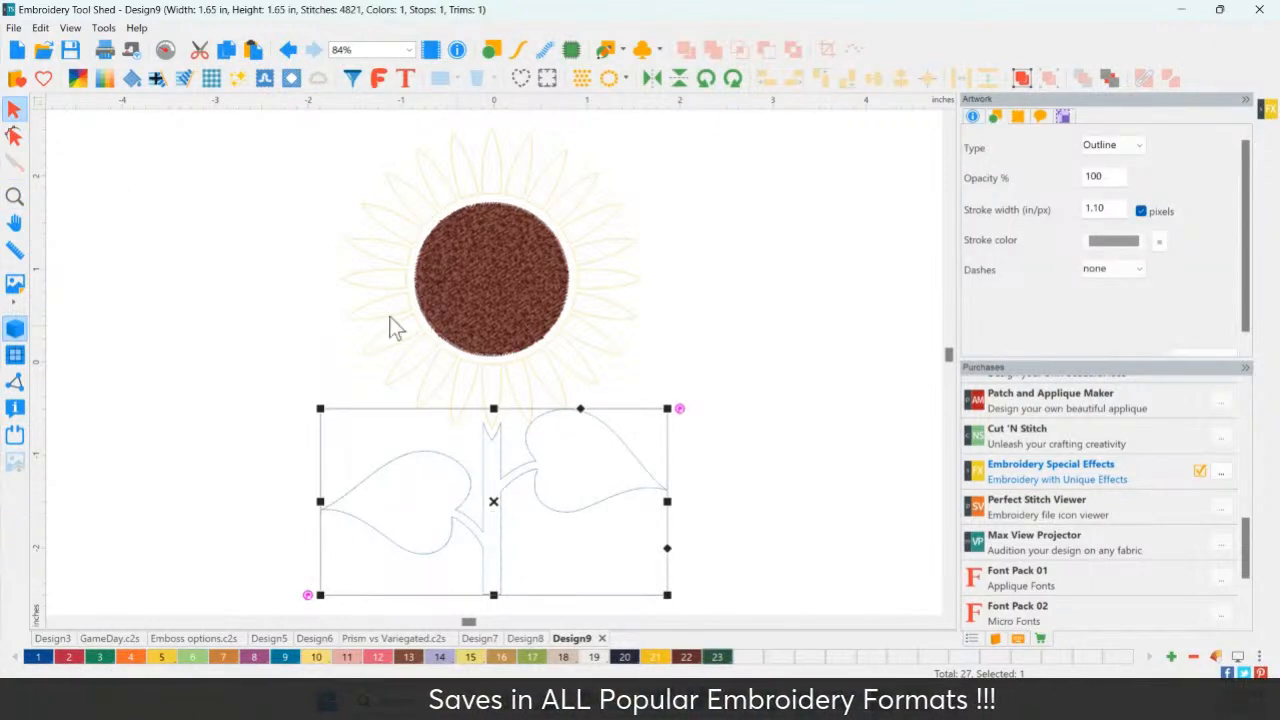
click(228, 80)
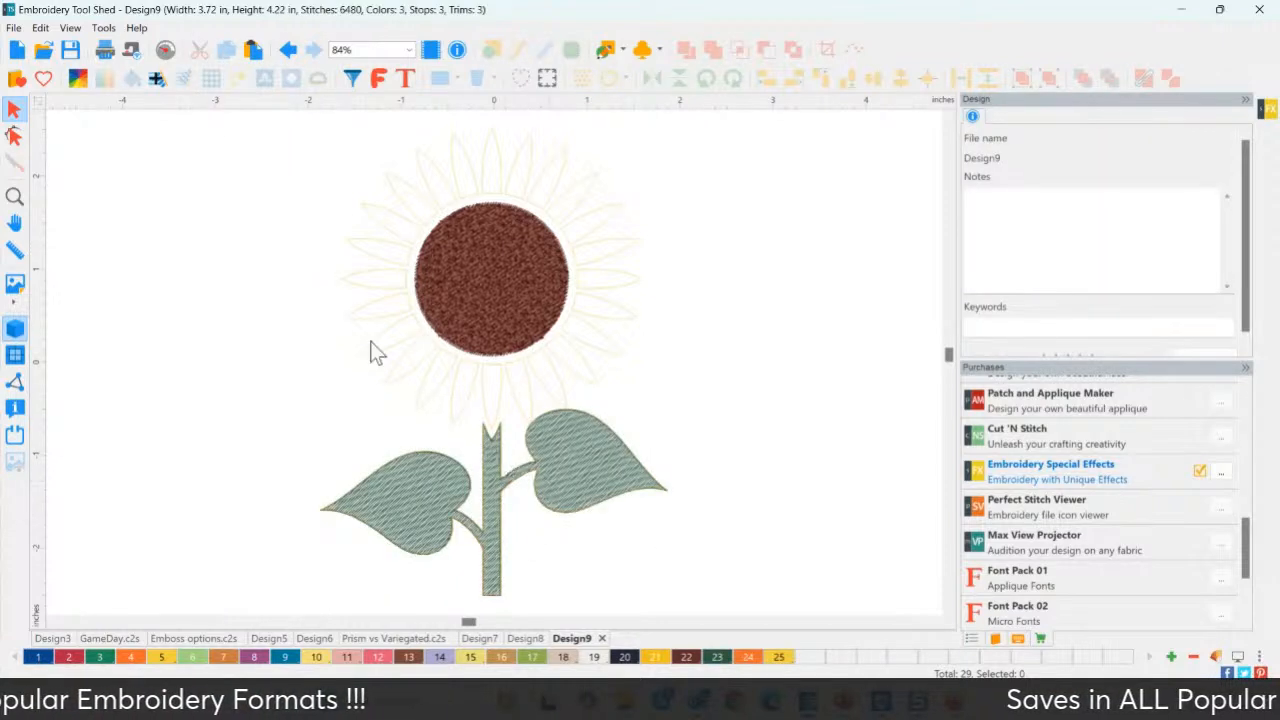
click(286, 54)
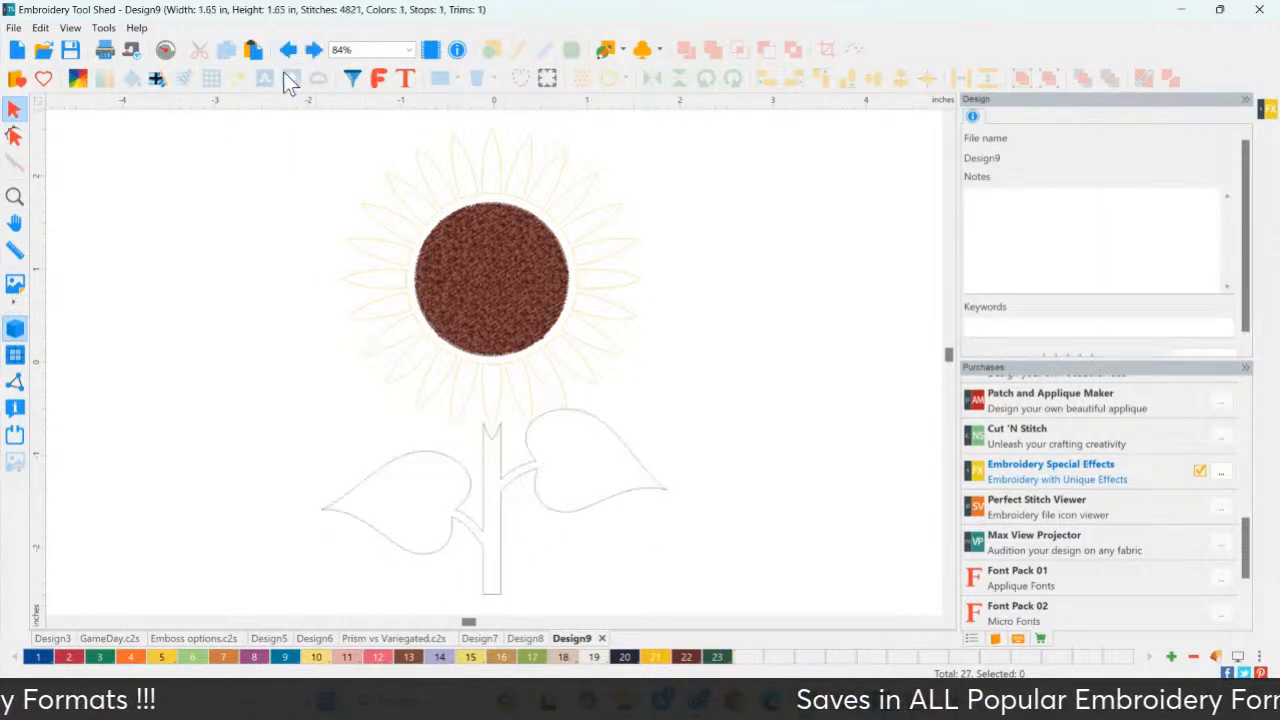
click(445, 550)
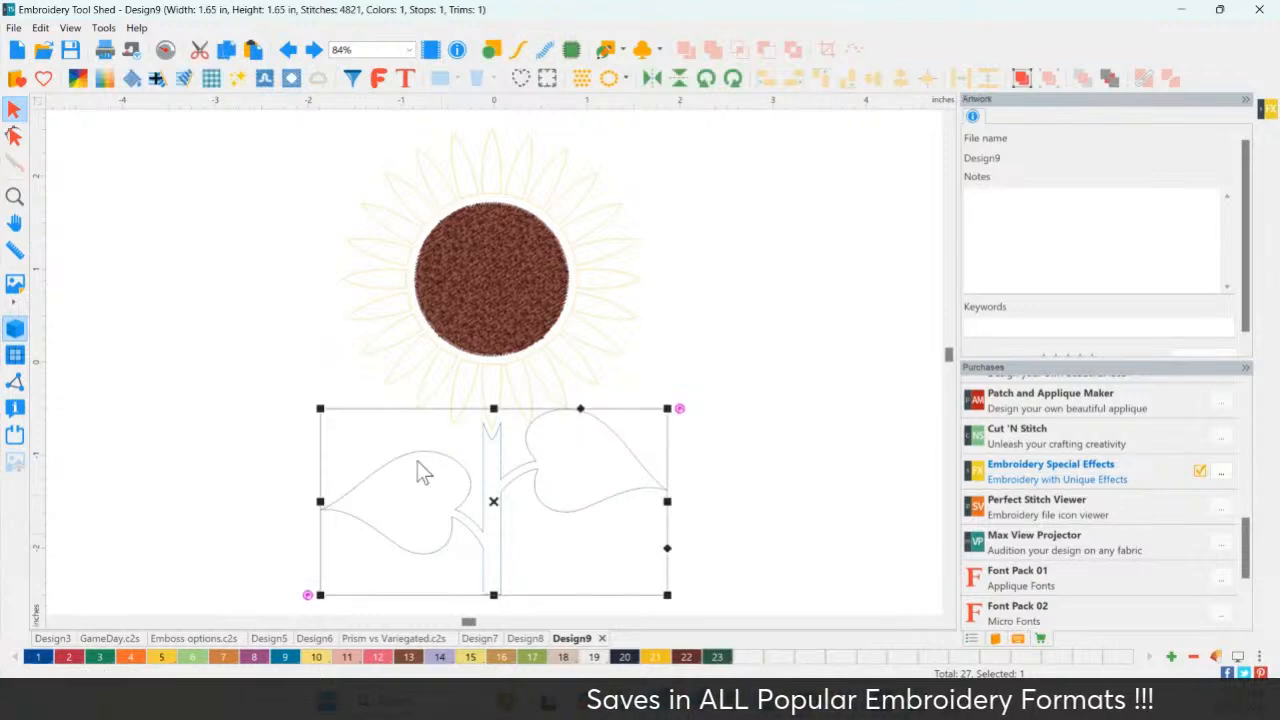
click(212, 78)
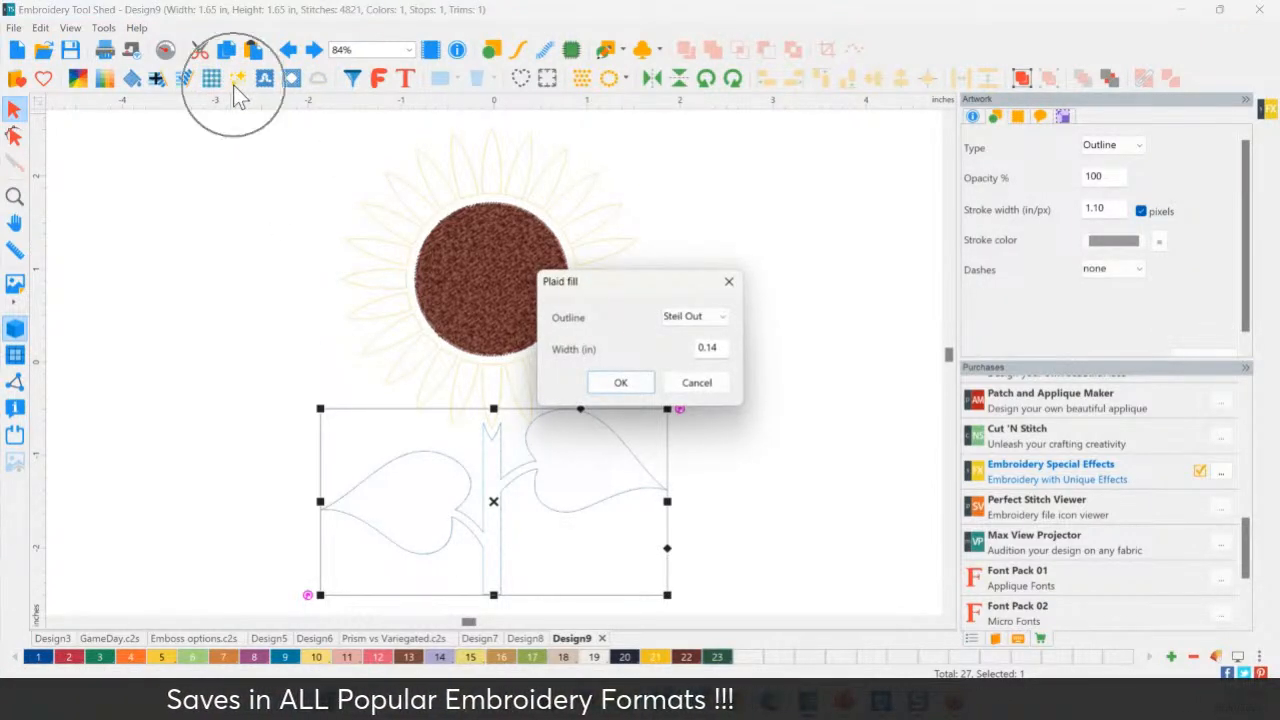
drag(655, 280, 786, 246)
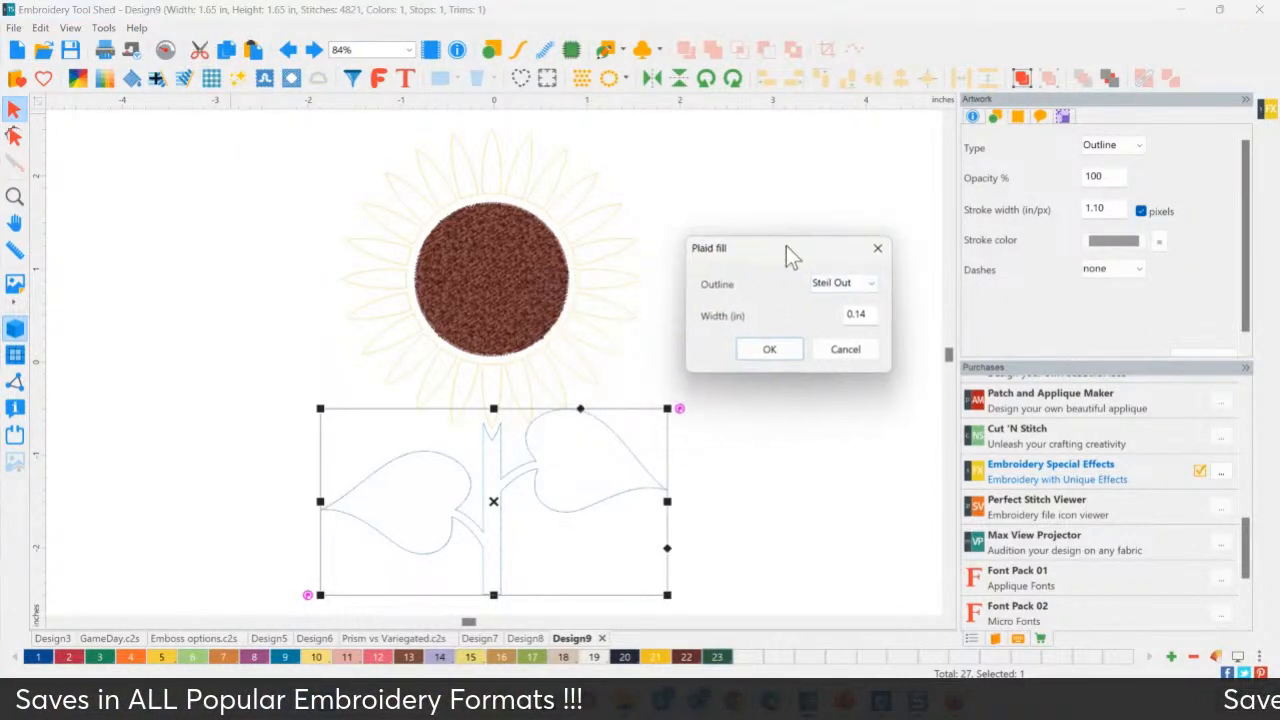
click(855, 286)
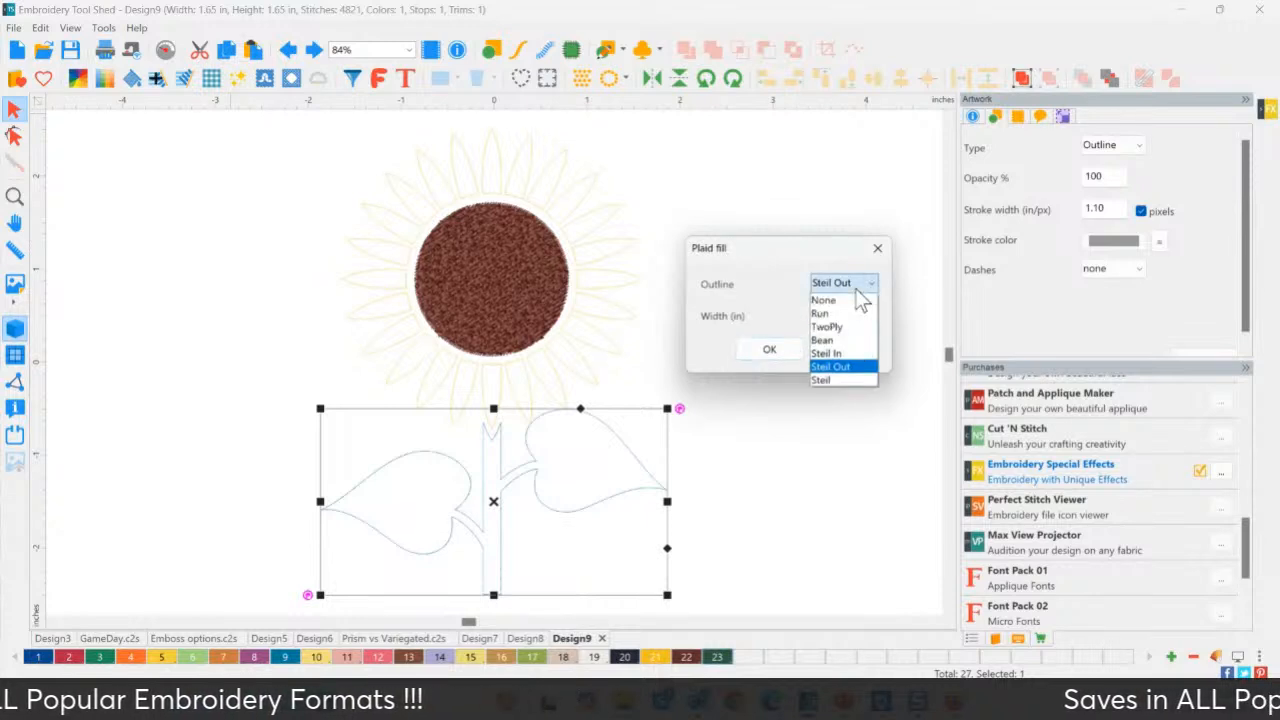
click(824, 366)
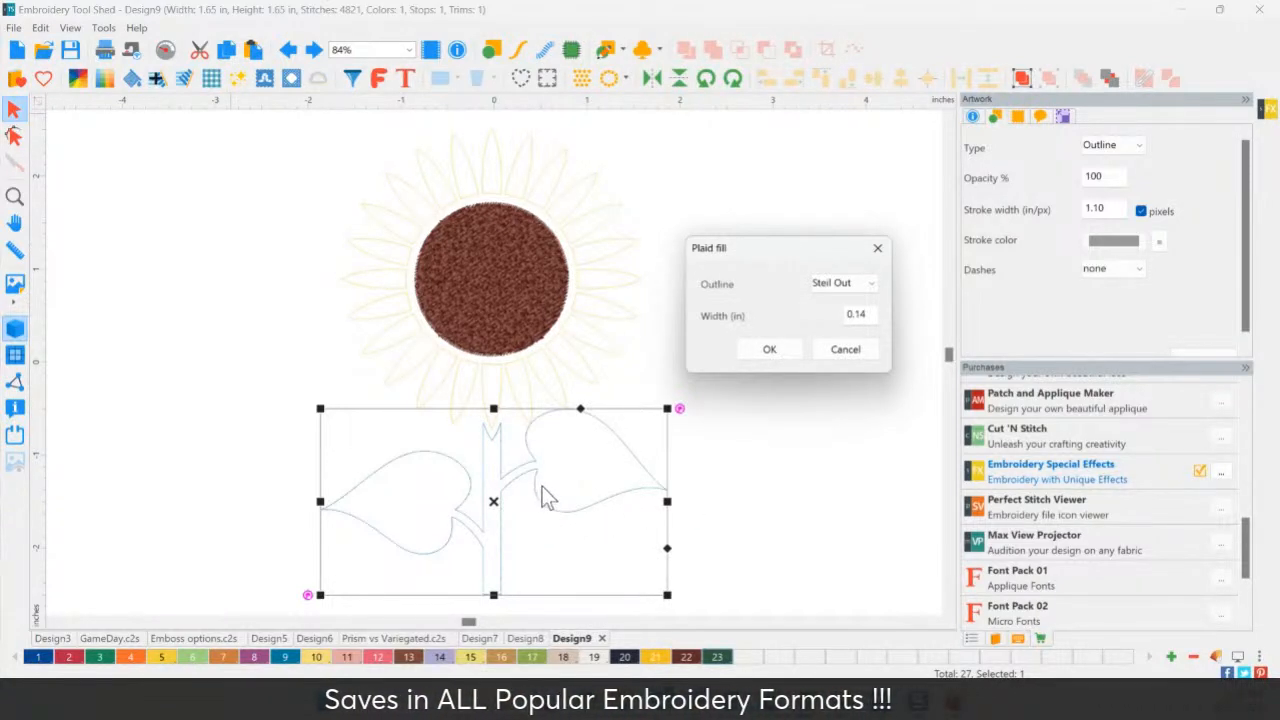
click(848, 286)
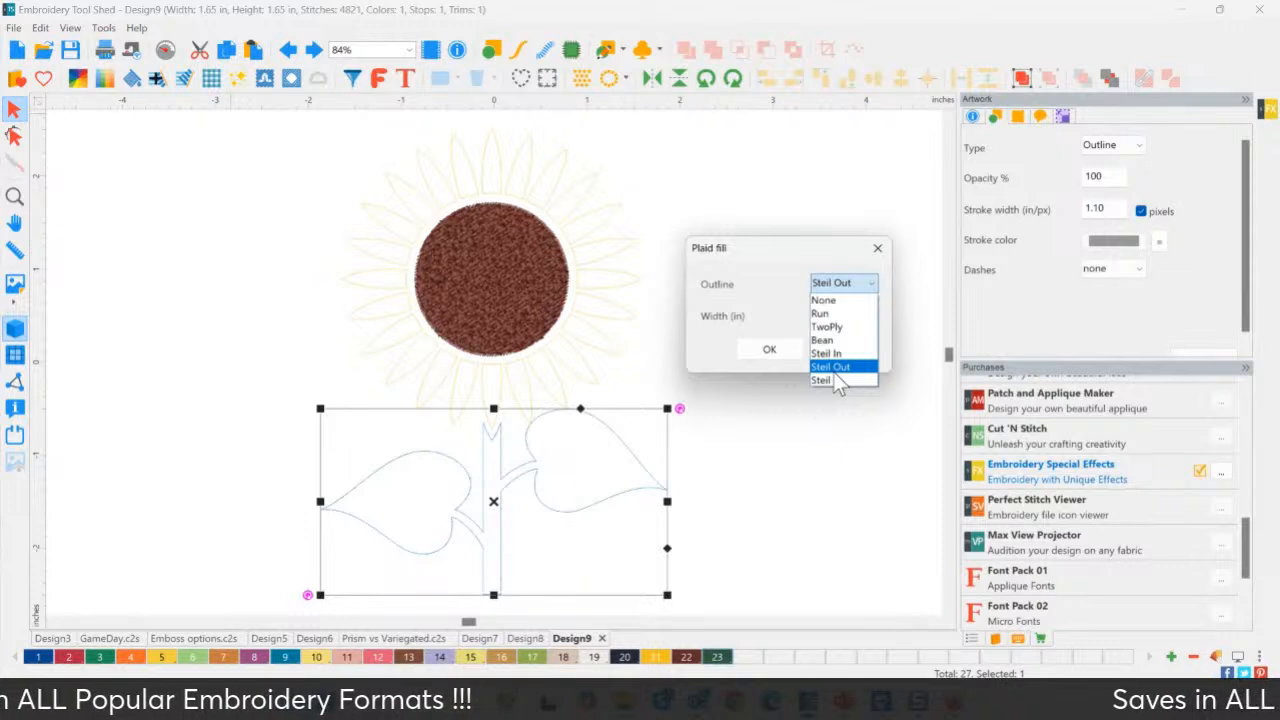
click(843, 315)
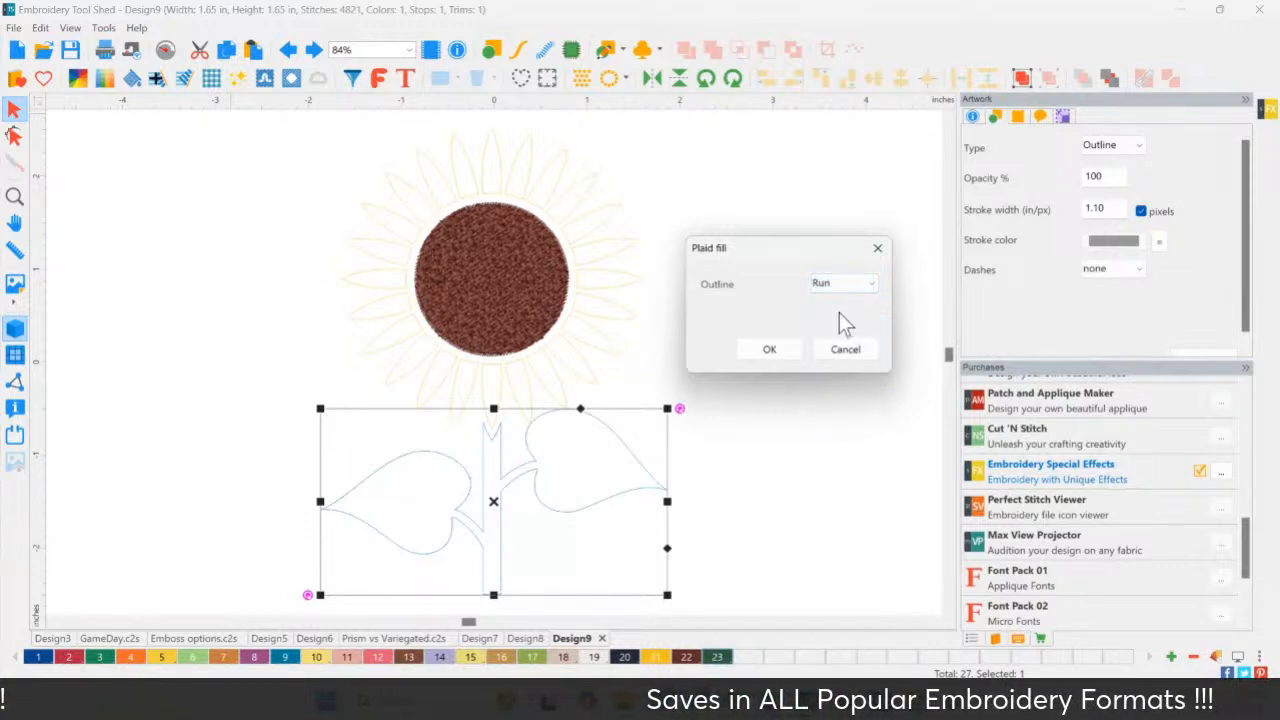
click(776, 357)
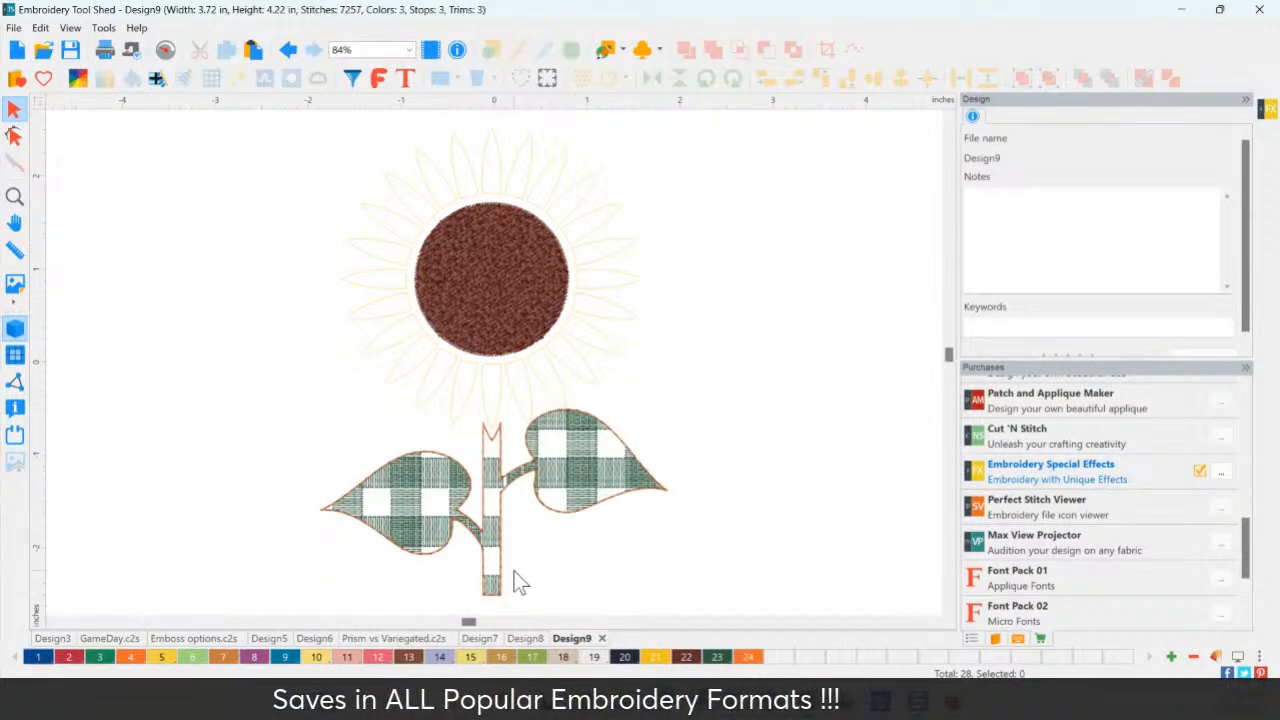
List the stitch objects, test Convert To Steil on the leaf outline, and select the plaid fill.
click(506, 454)
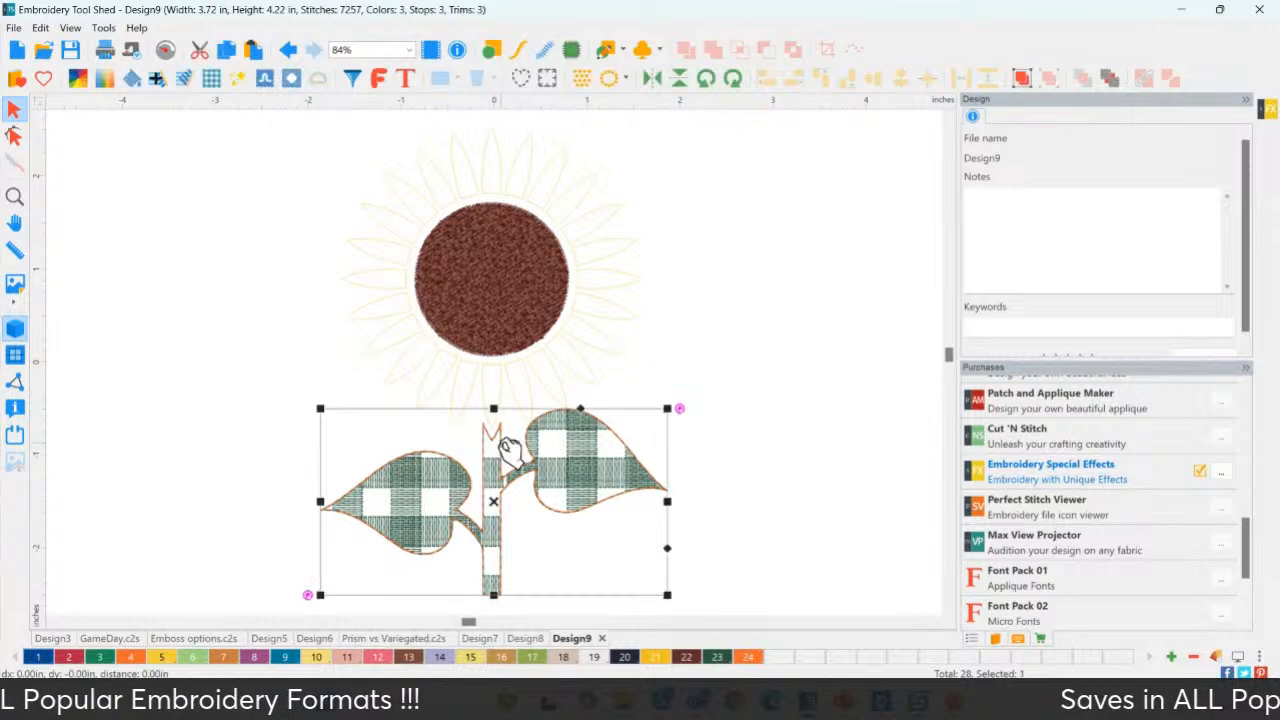
click(978, 638)
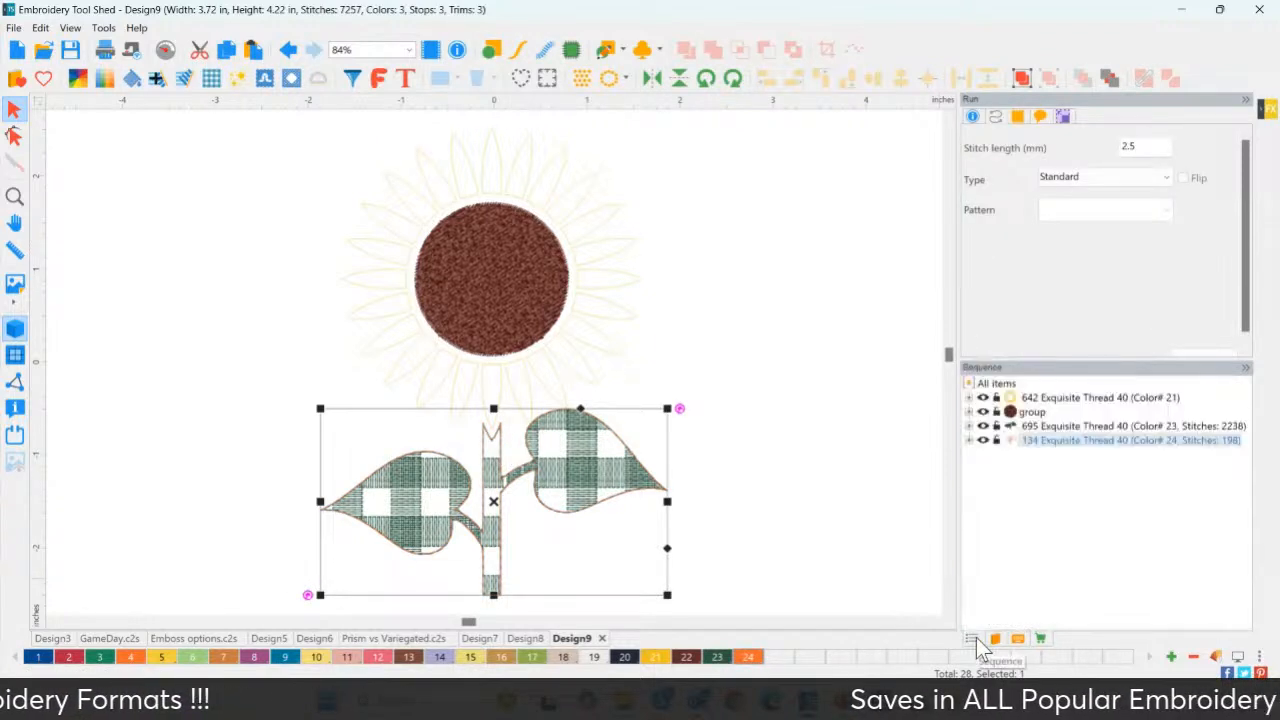
click(1044, 441)
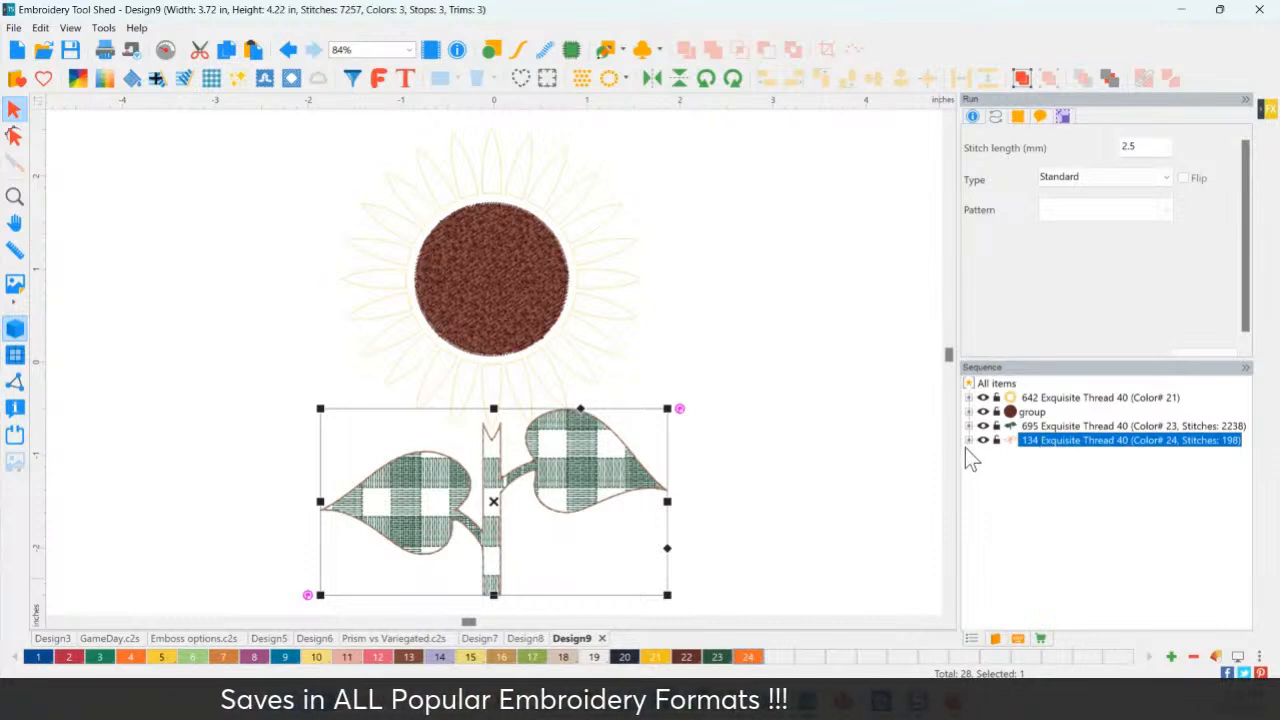
click(550, 58)
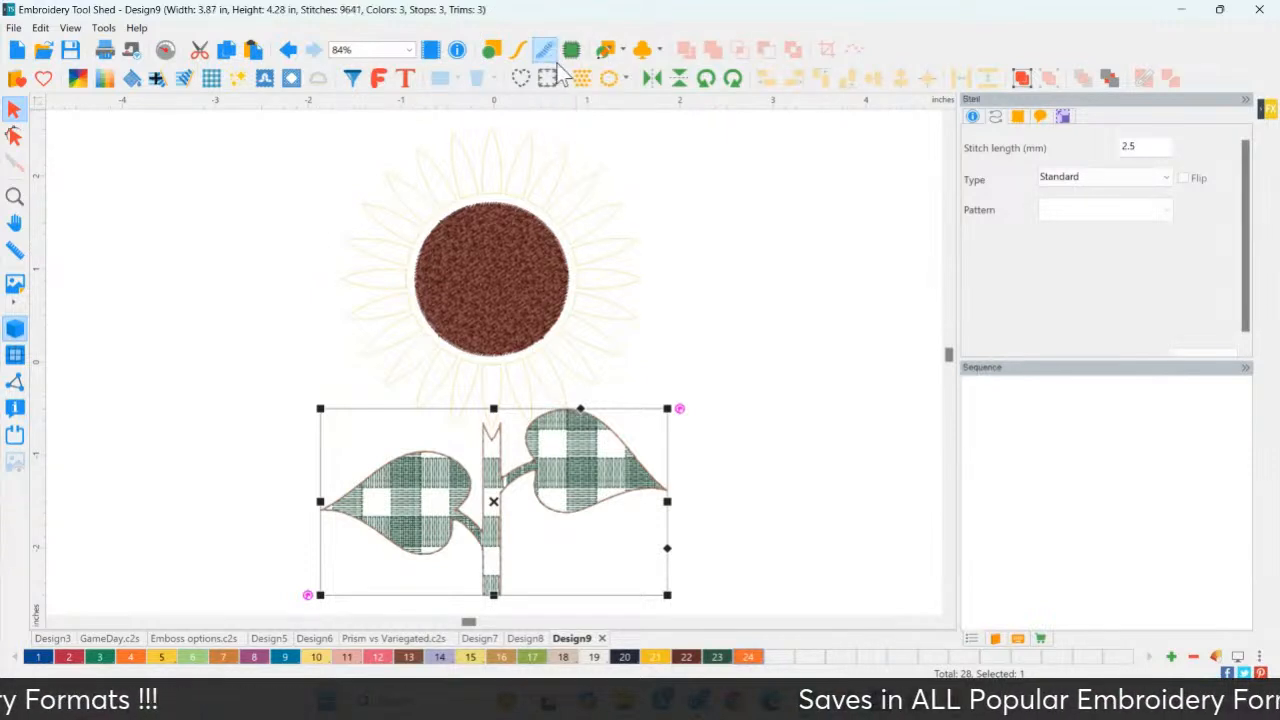
click(704, 275)
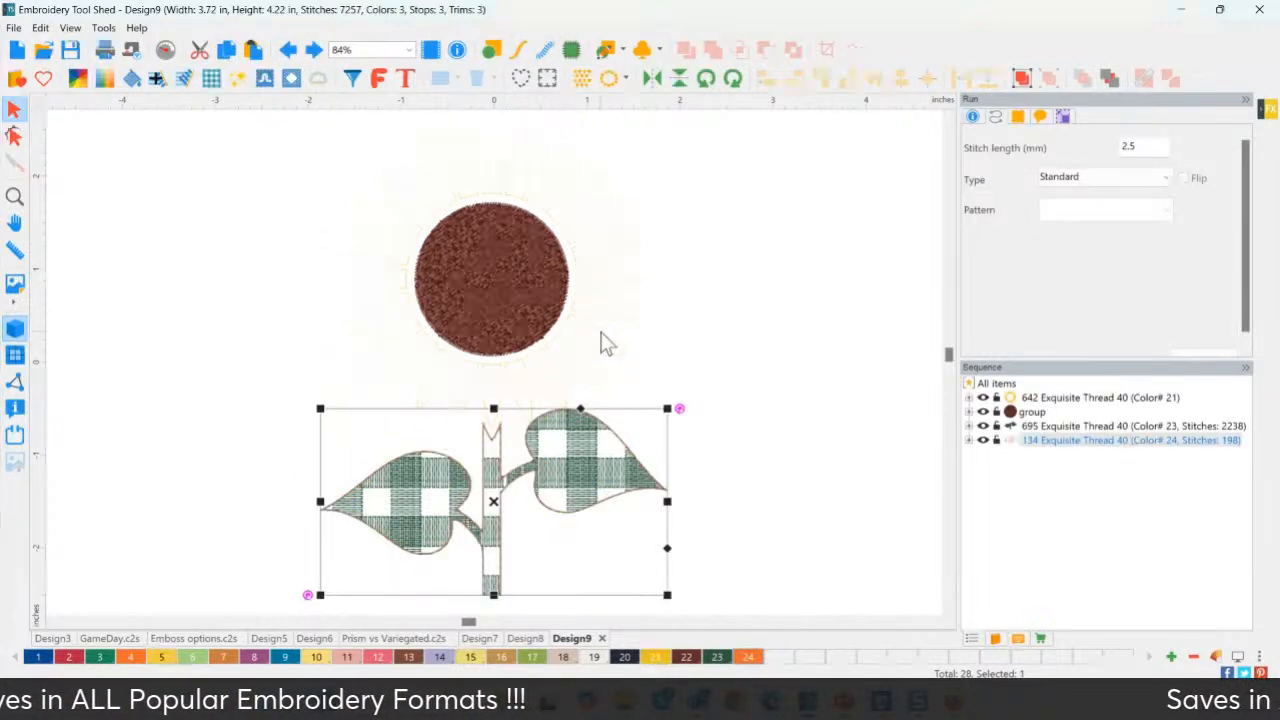
click(420, 506)
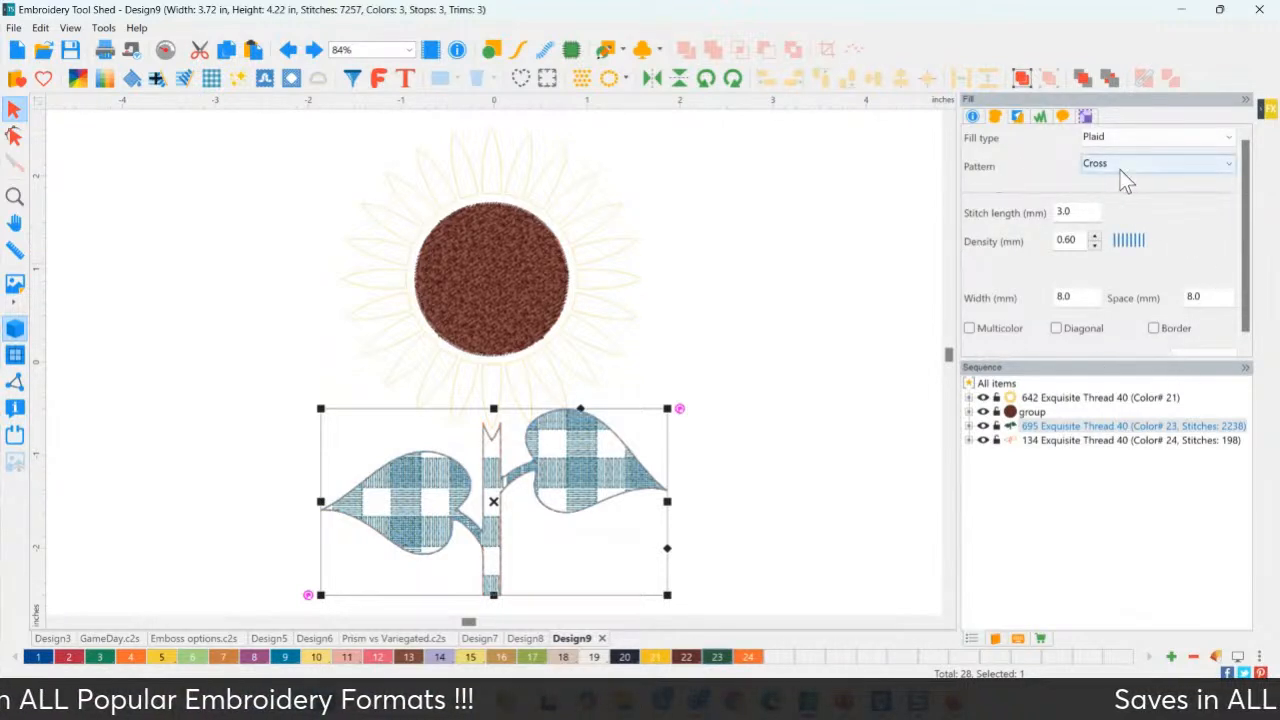
Switch the leaves-and-stem plaid from Cross to Diamond, raising the fill to 2305 stitches.
click(814, 333)
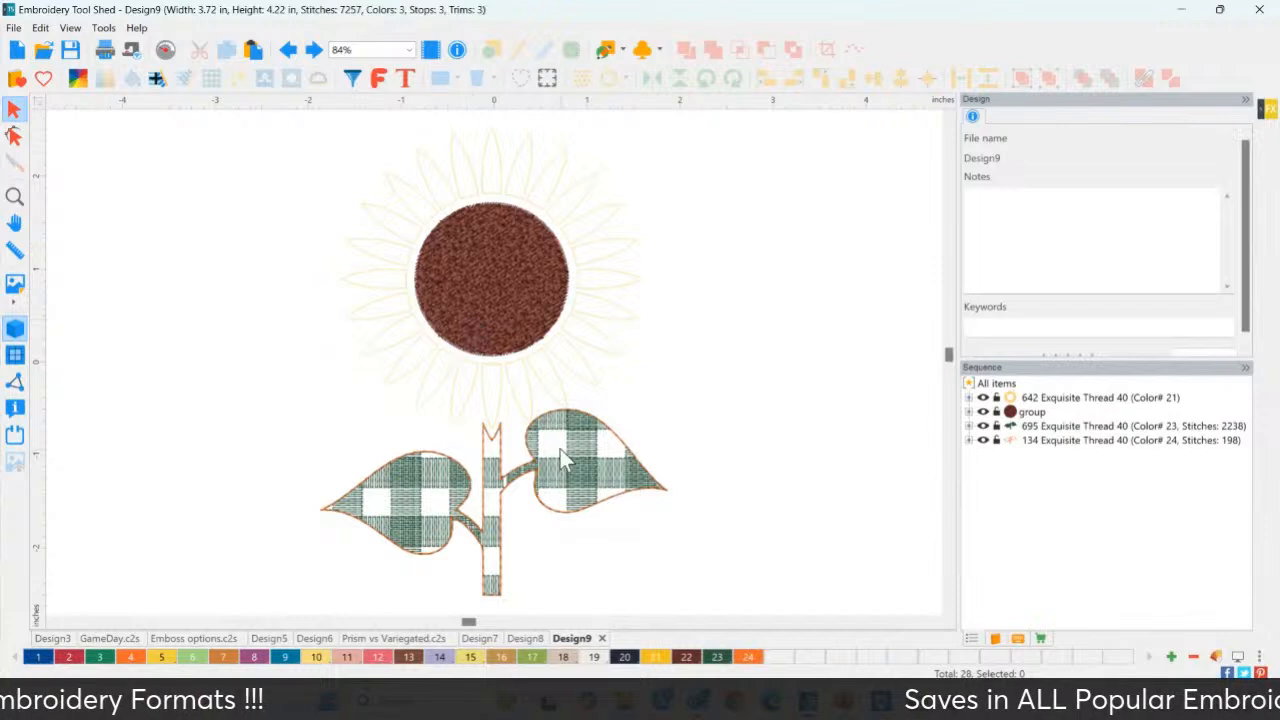
click(516, 314)
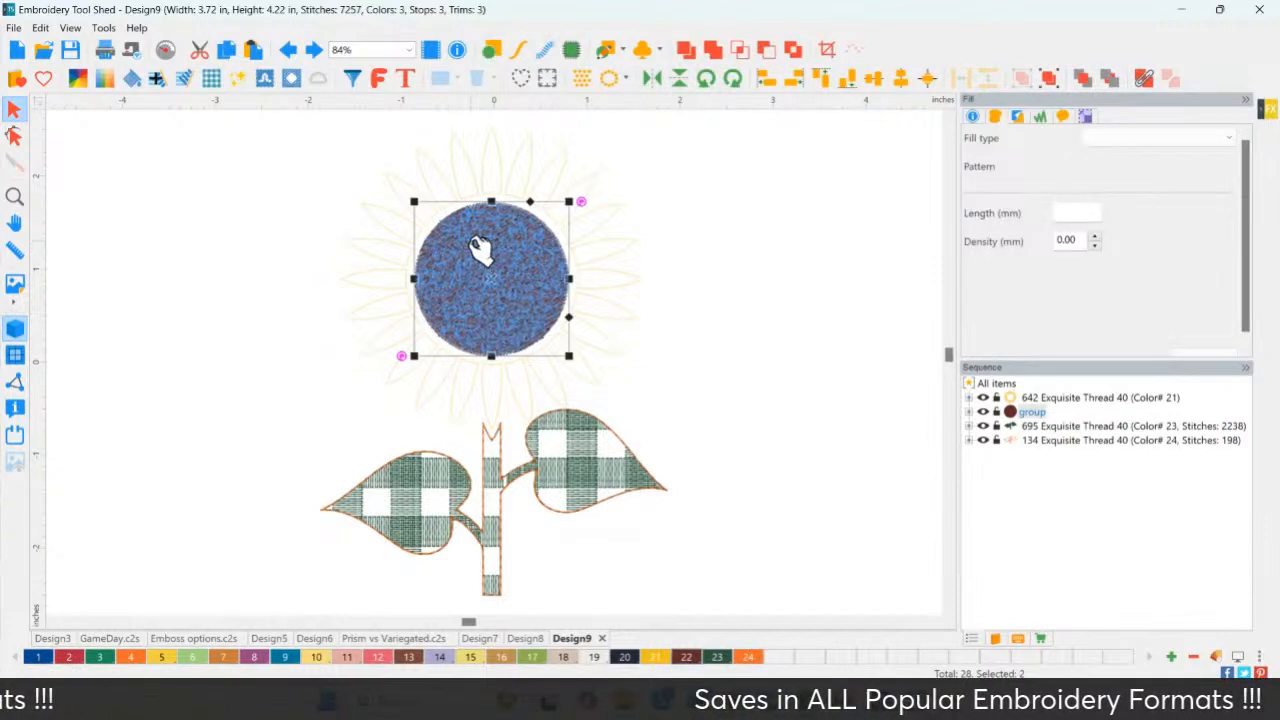
click(573, 463)
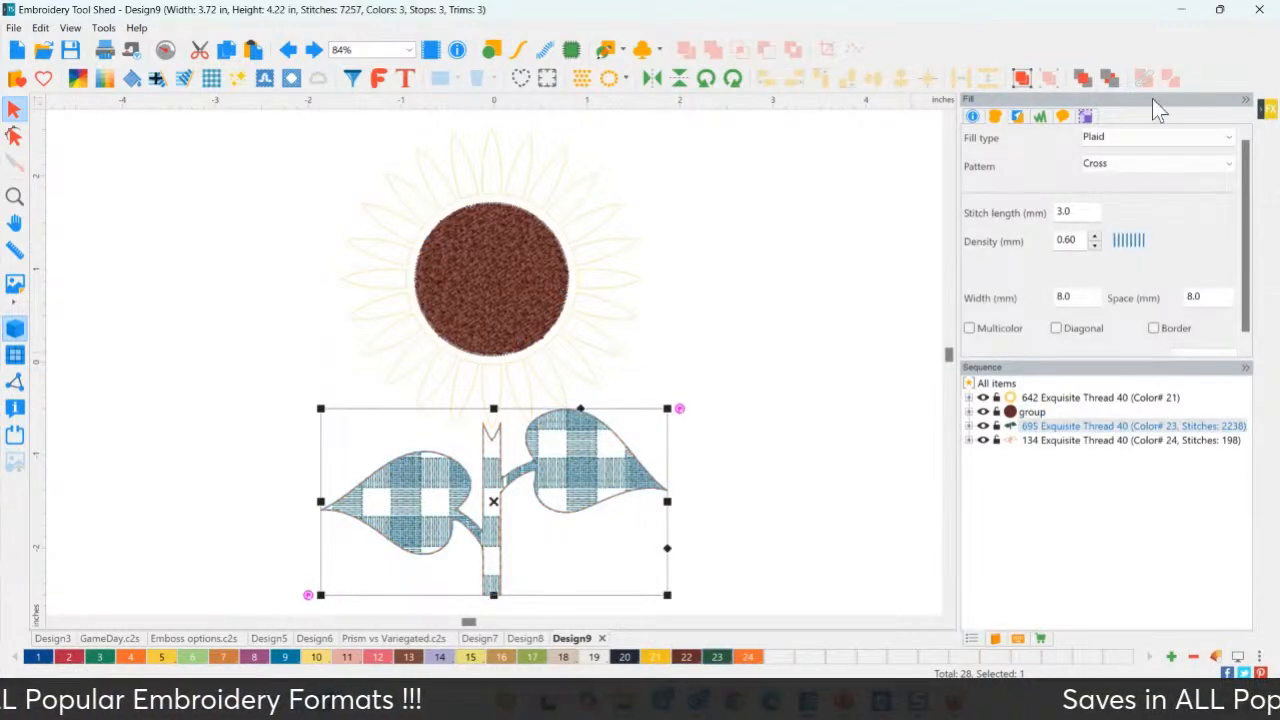
click(1132, 169)
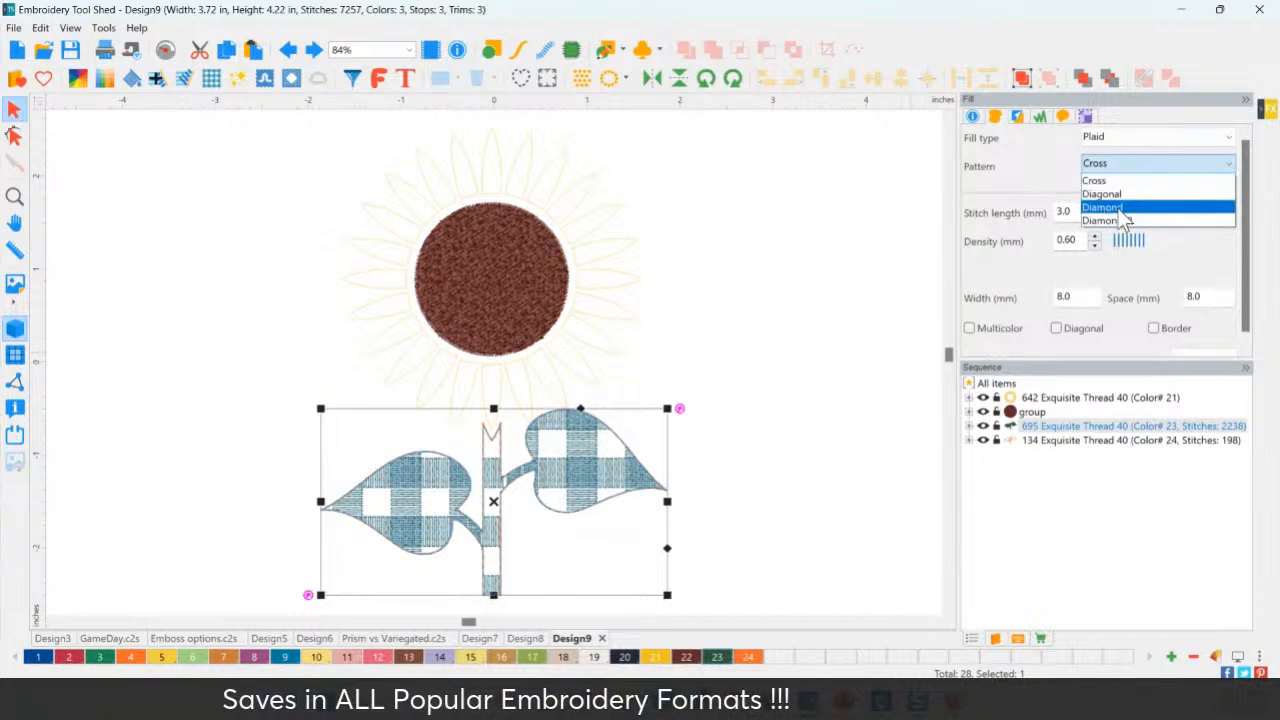
click(1122, 207)
scroll(1213, 355, down, 1)
click(1203, 349)
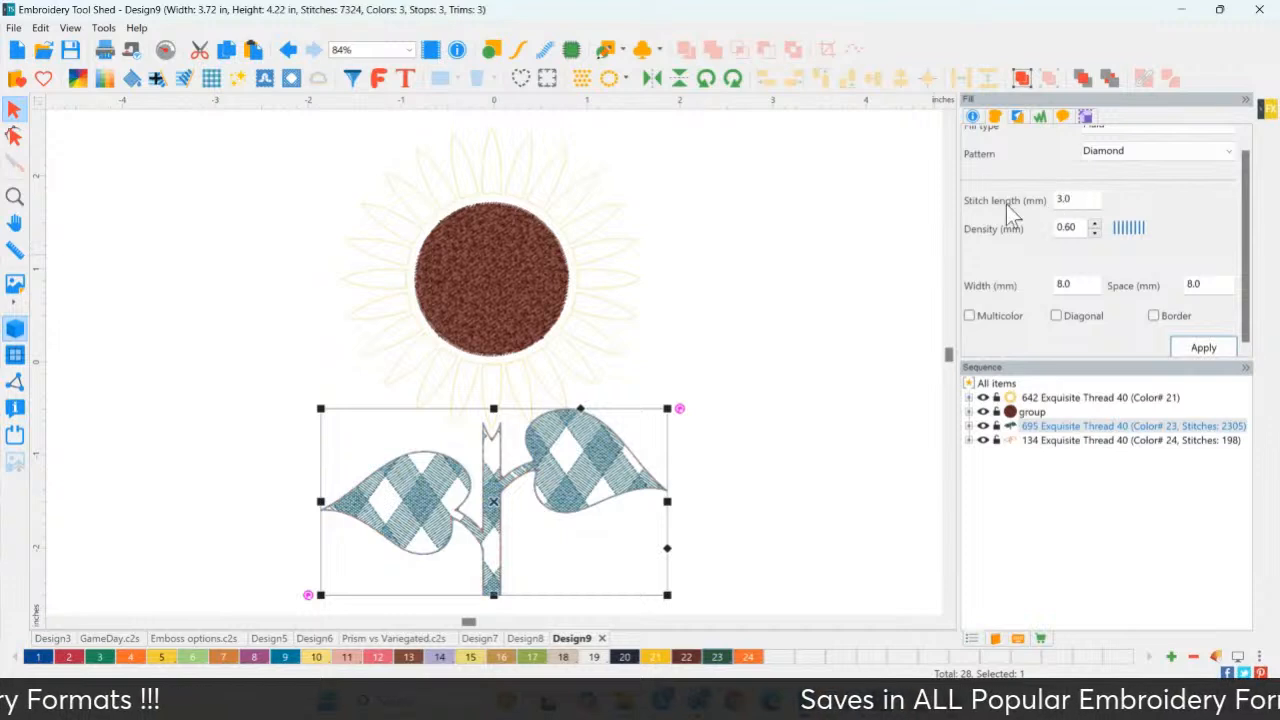
click(1077, 200)
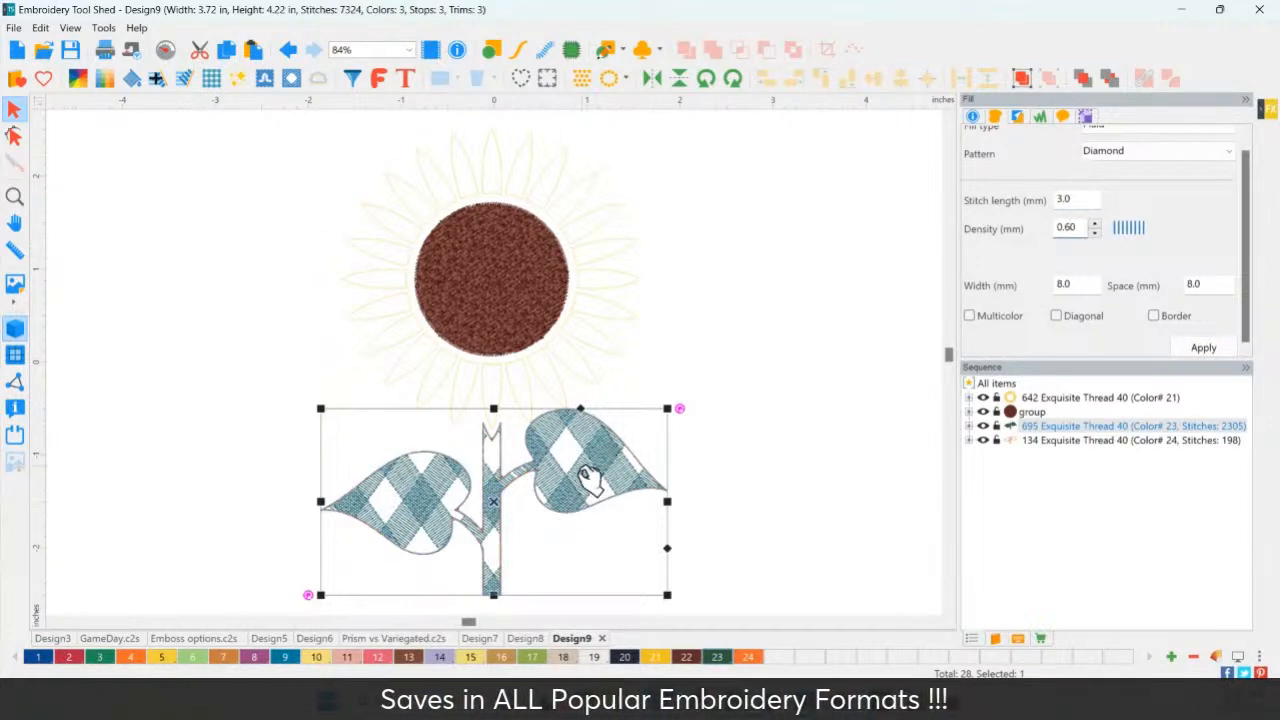
click(1095, 223)
click(1095, 223)
click(1211, 348)
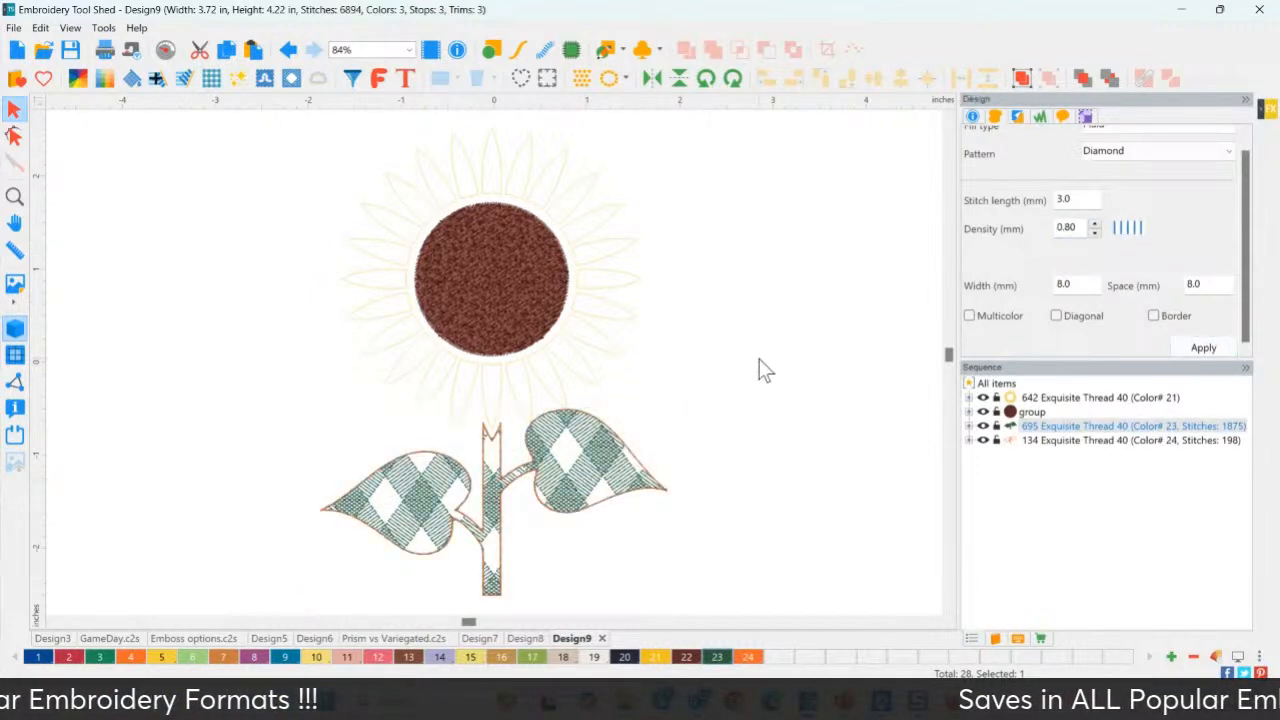
click(758, 363)
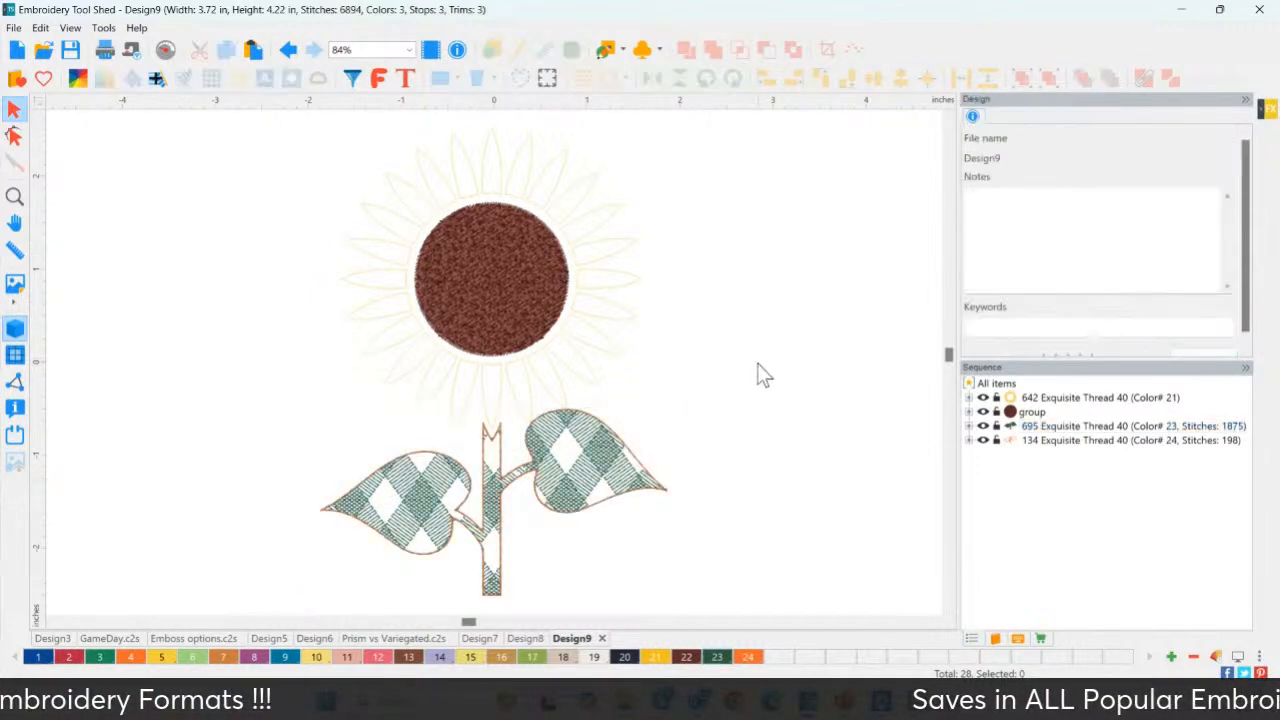
click(610, 487)
click(1094, 232)
click(1094, 232)
click(1094, 232)
click(1094, 232)
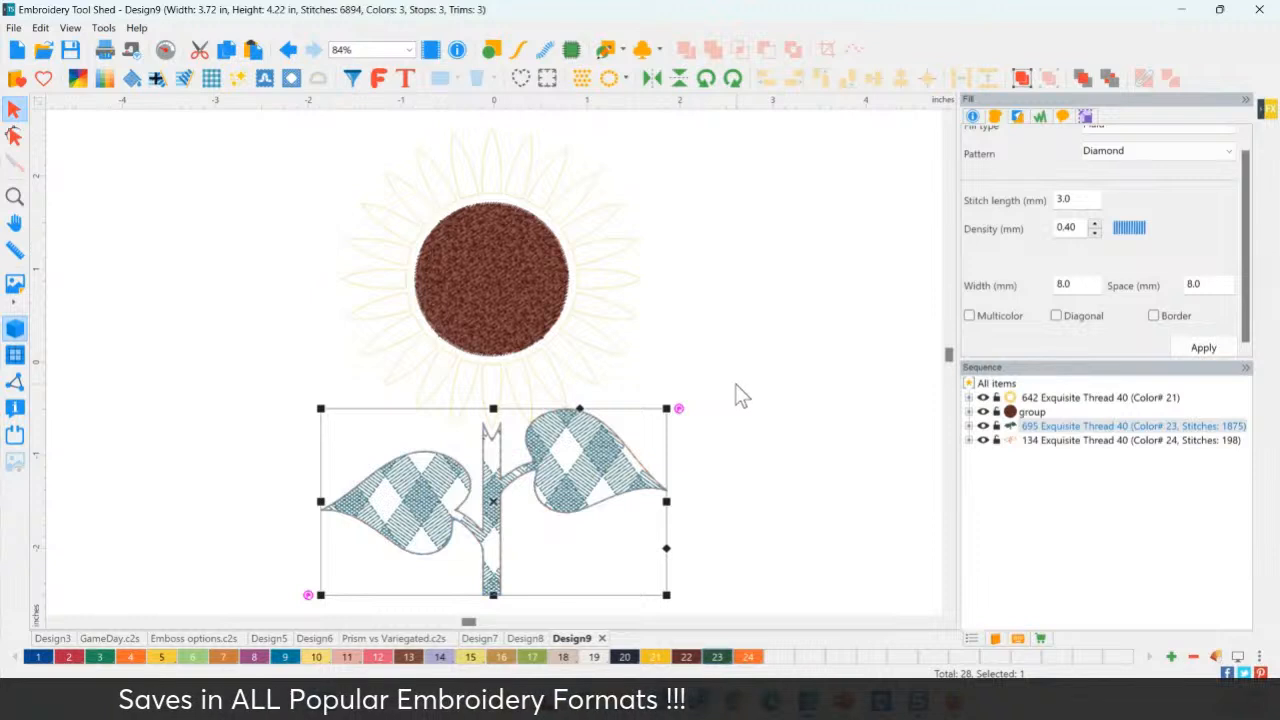
click(1206, 346)
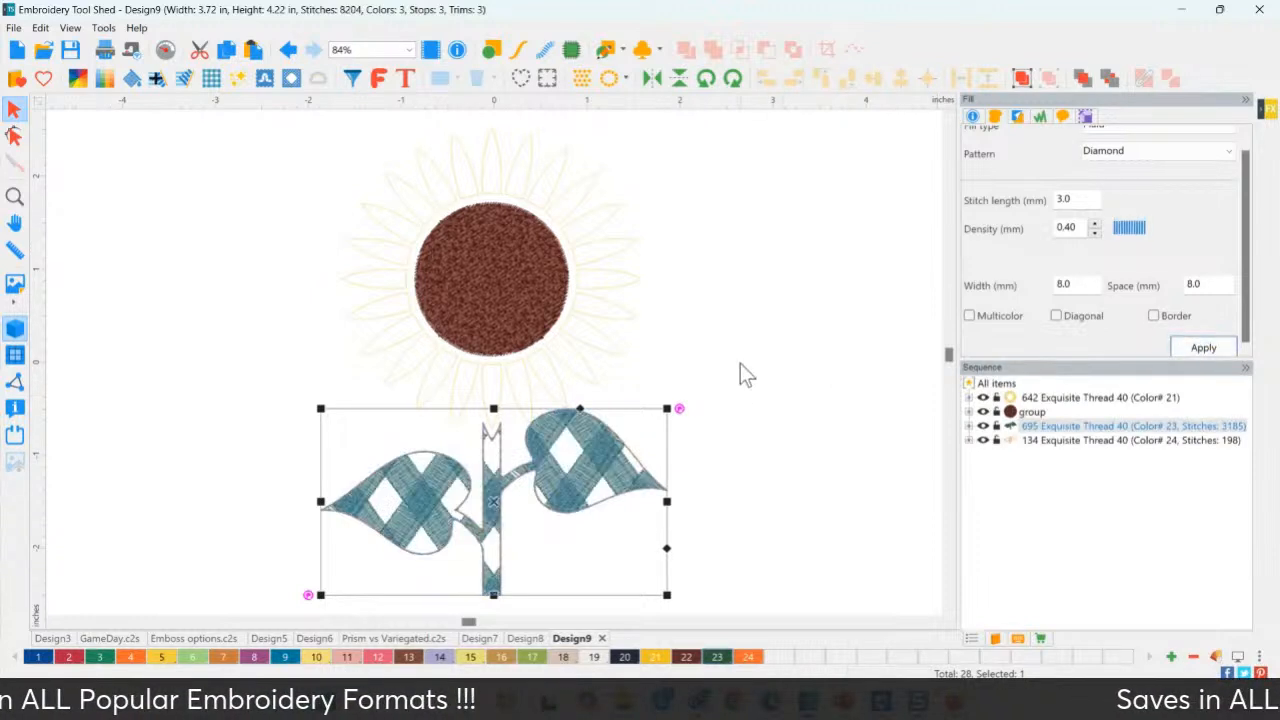
click(741, 372)
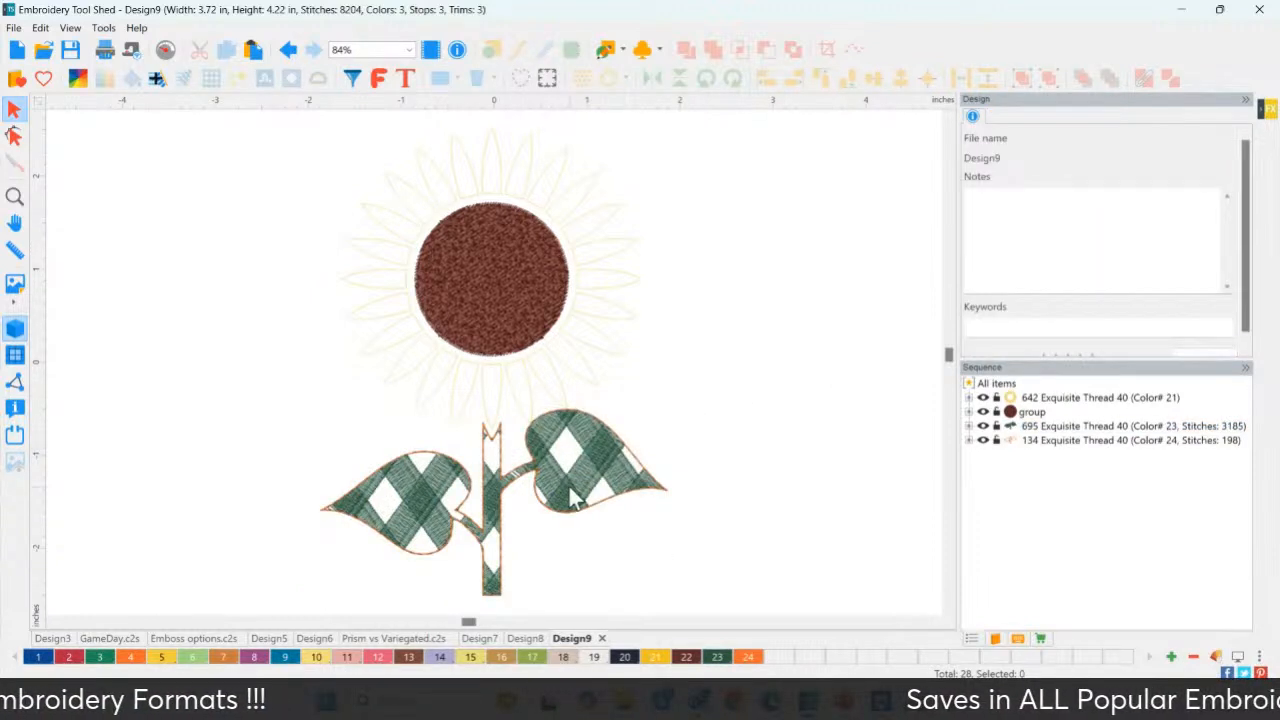
key(ctrl+z)
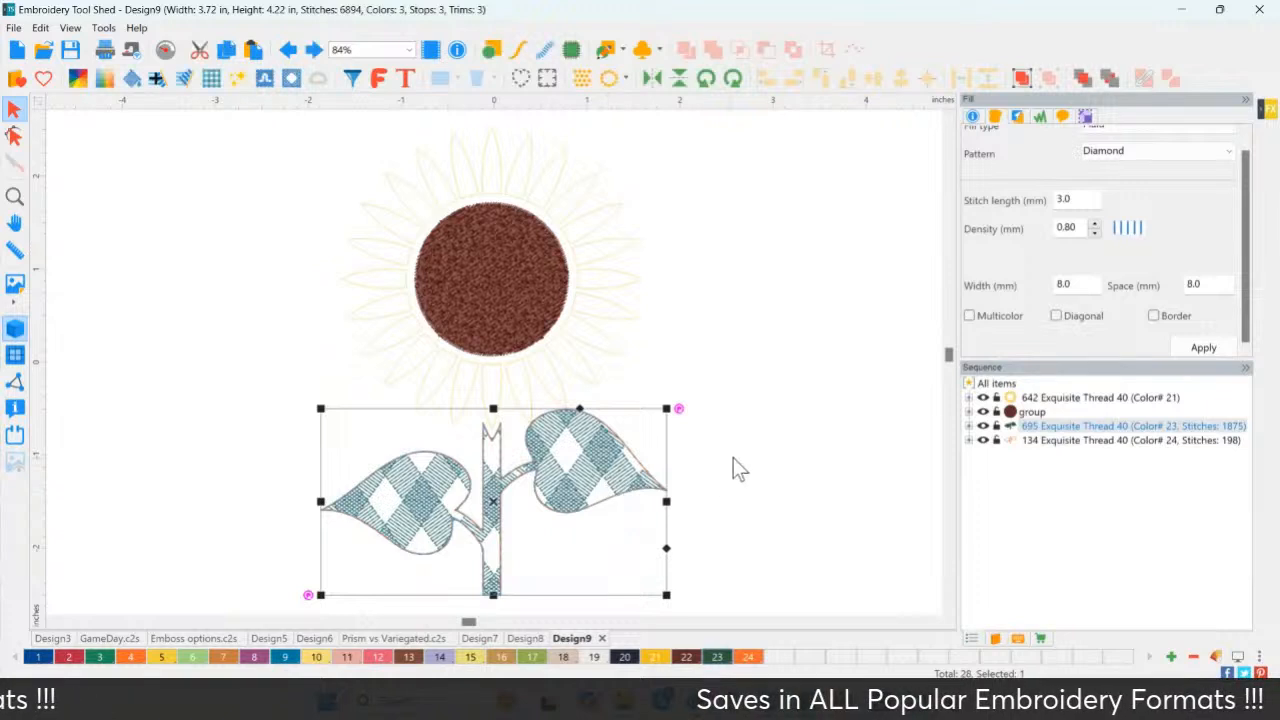
key(ctrl+z)
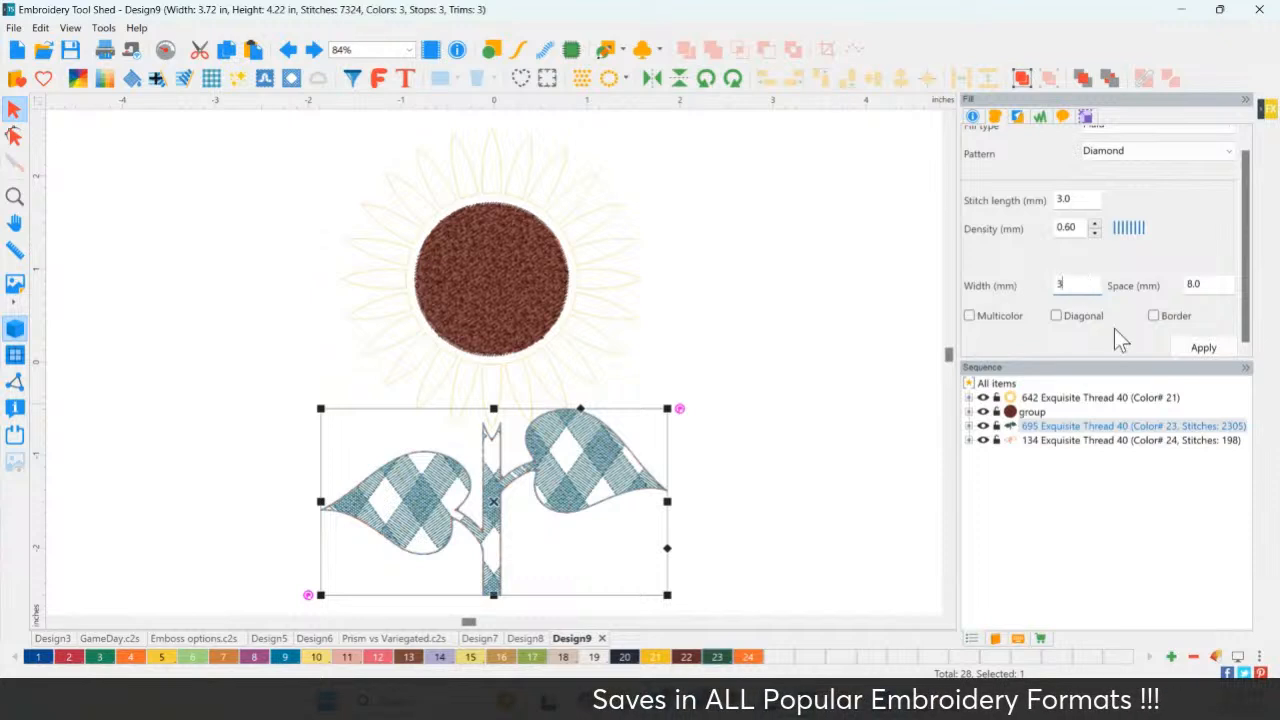
Set the leaves' diamond plaid to 3.0 mm band width and 2.0 mm spacing.
click(1185, 347)
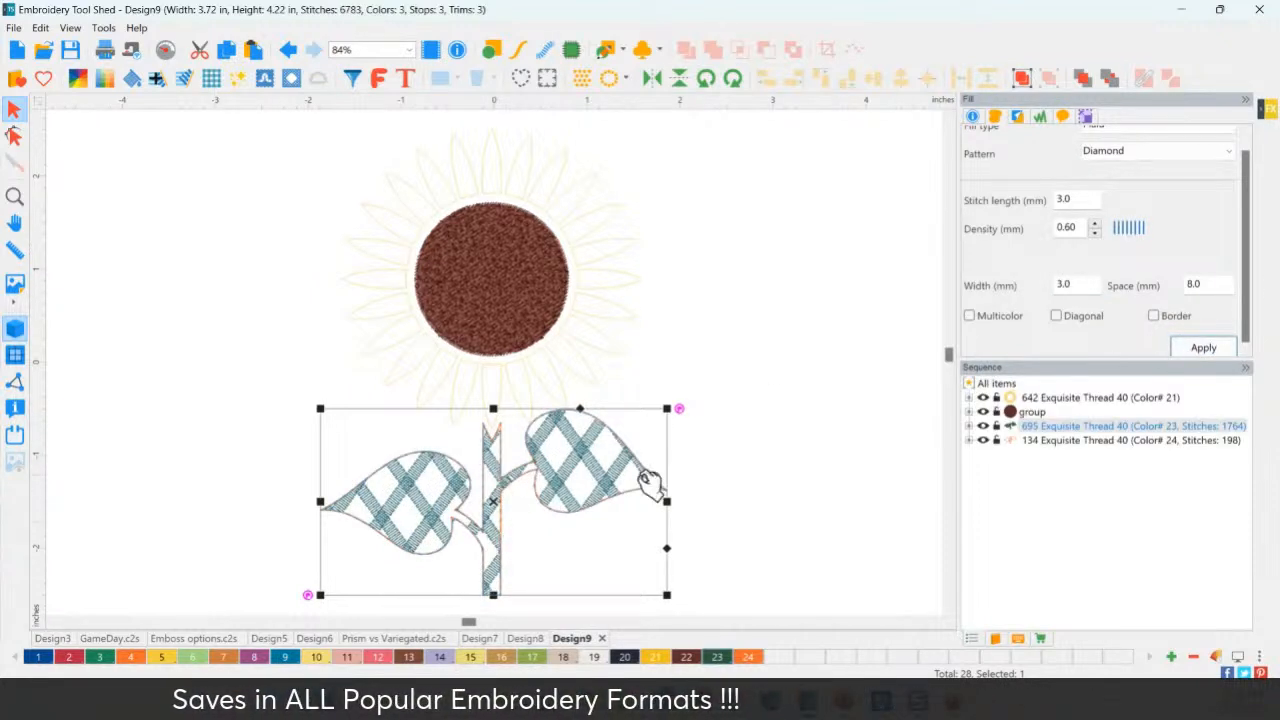
drag(1201, 285, 1155, 285)
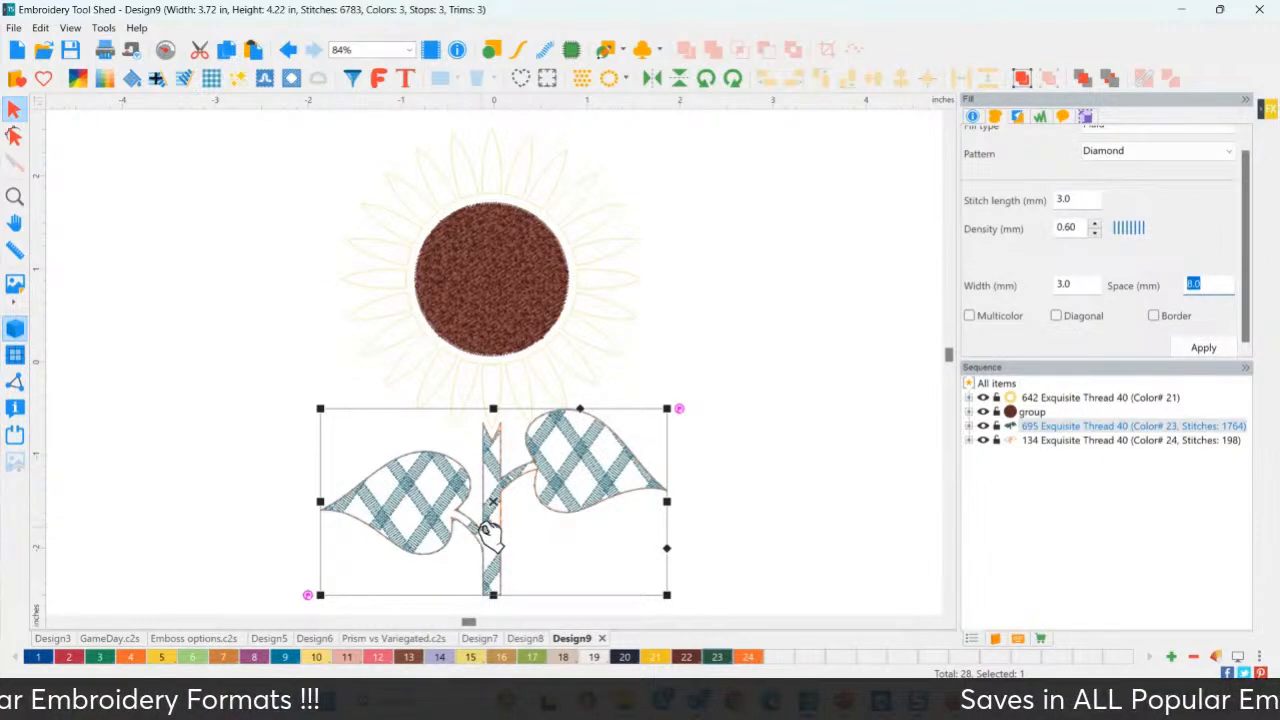
text(2)
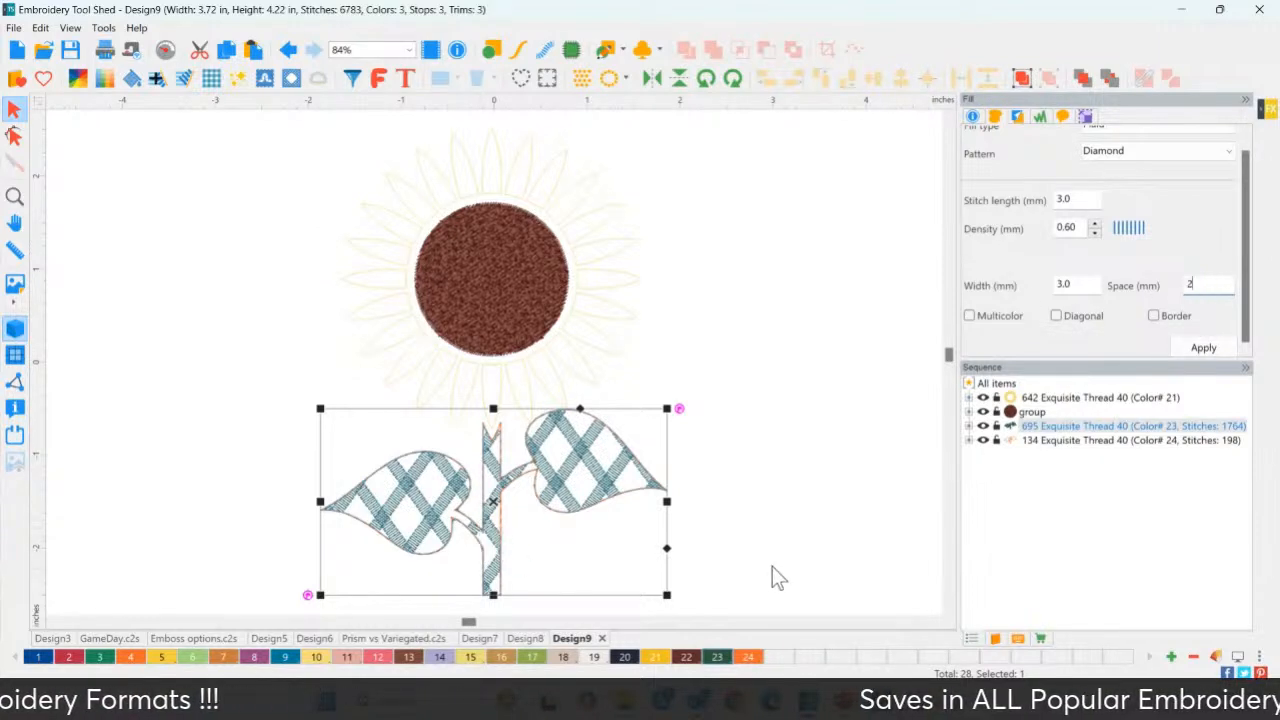
click(1200, 349)
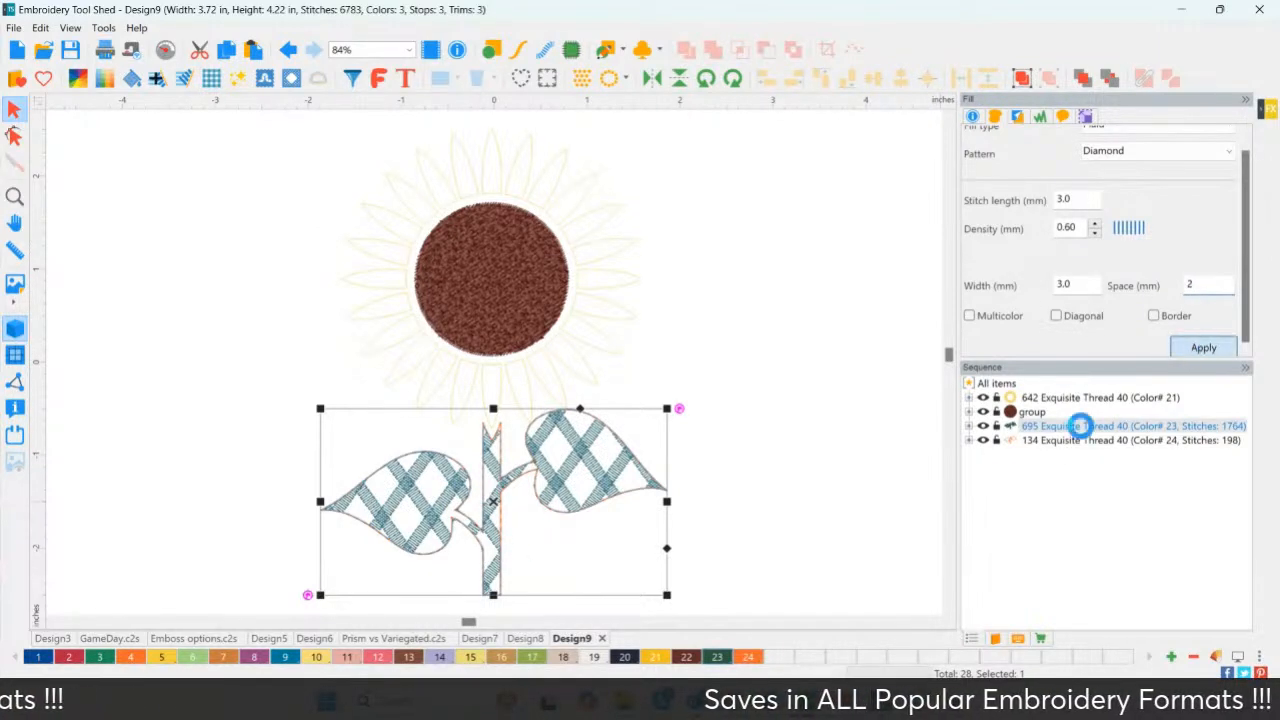
click(819, 492)
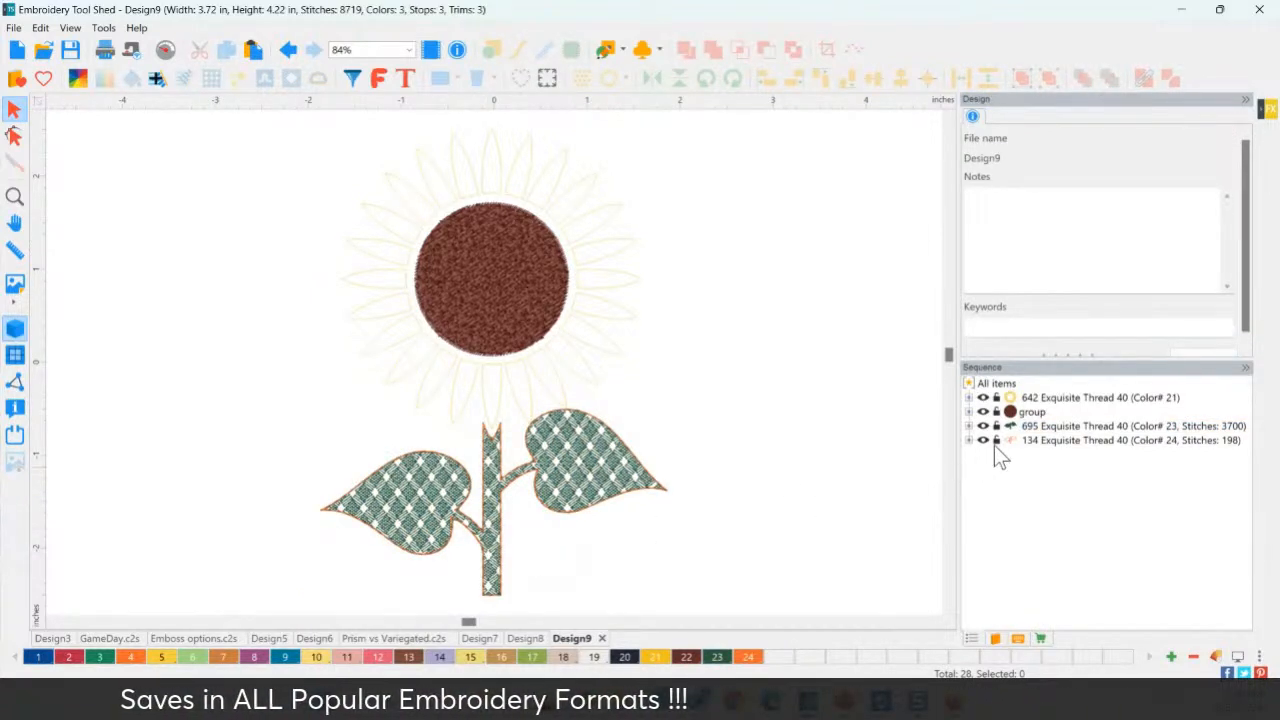
Turn on Multicolor for the leaves' diamond plaid fill and apply it.
click(1050, 427)
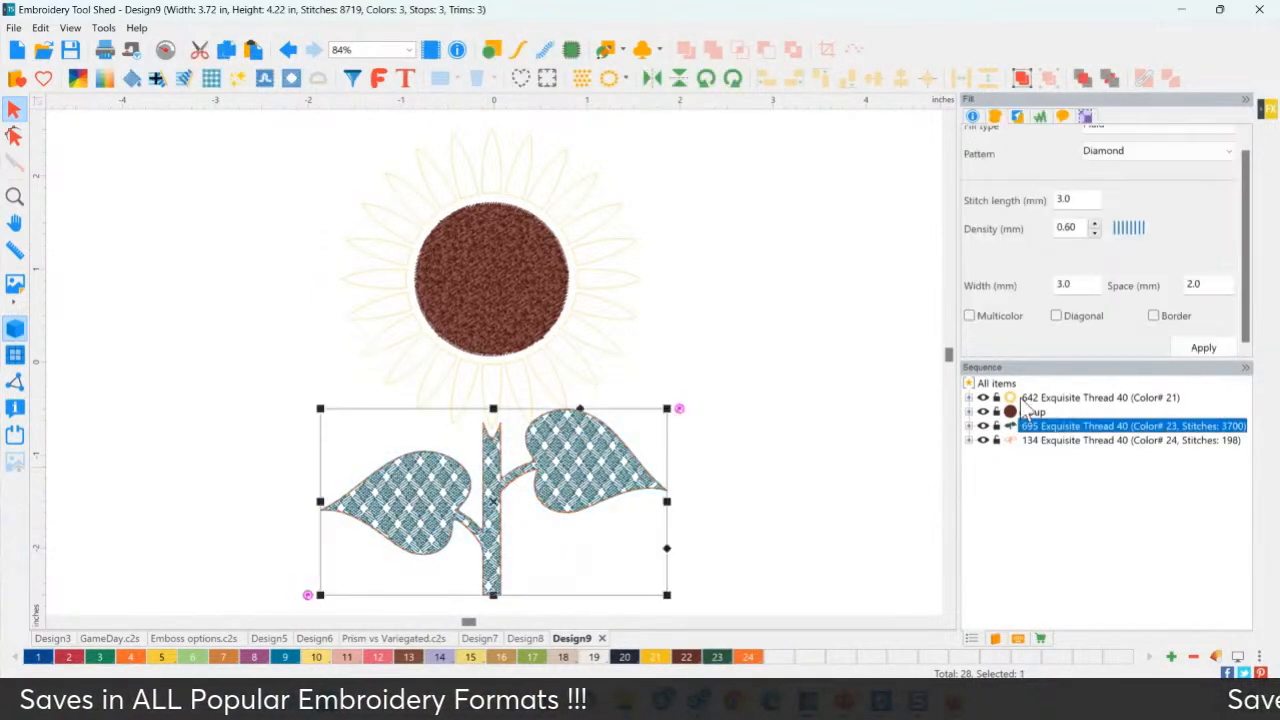
click(1006, 318)
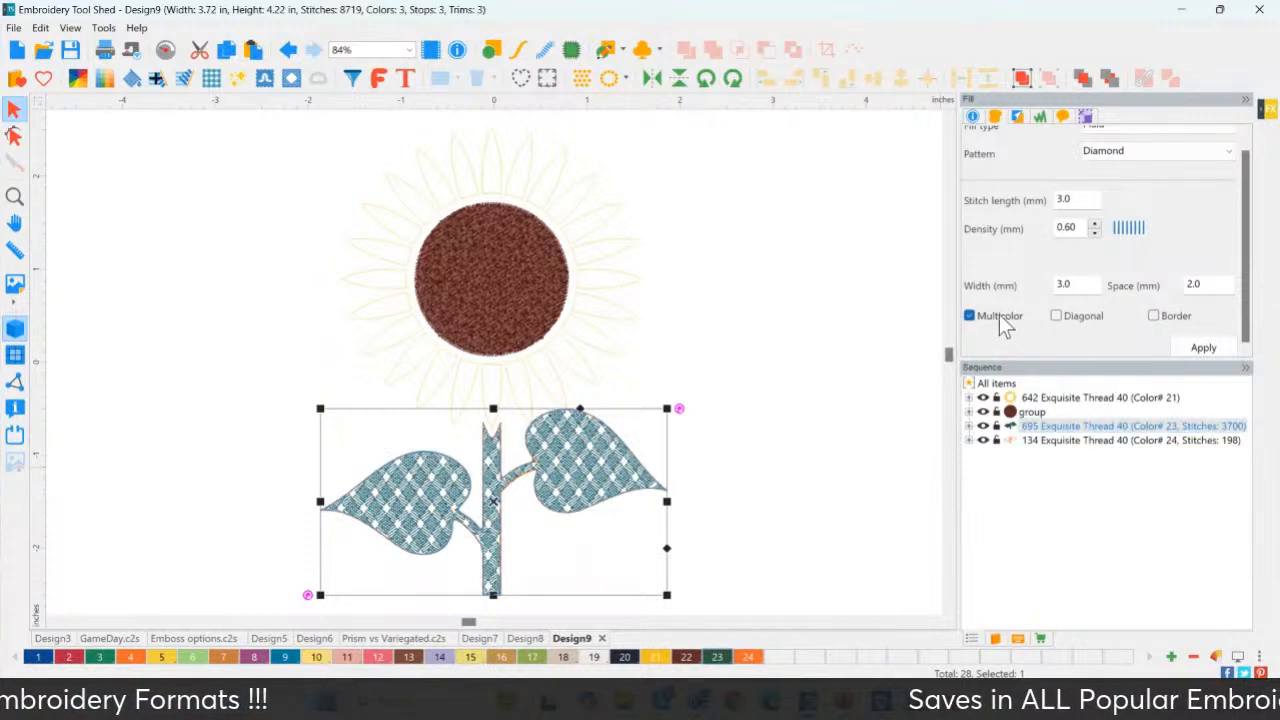
click(1200, 345)
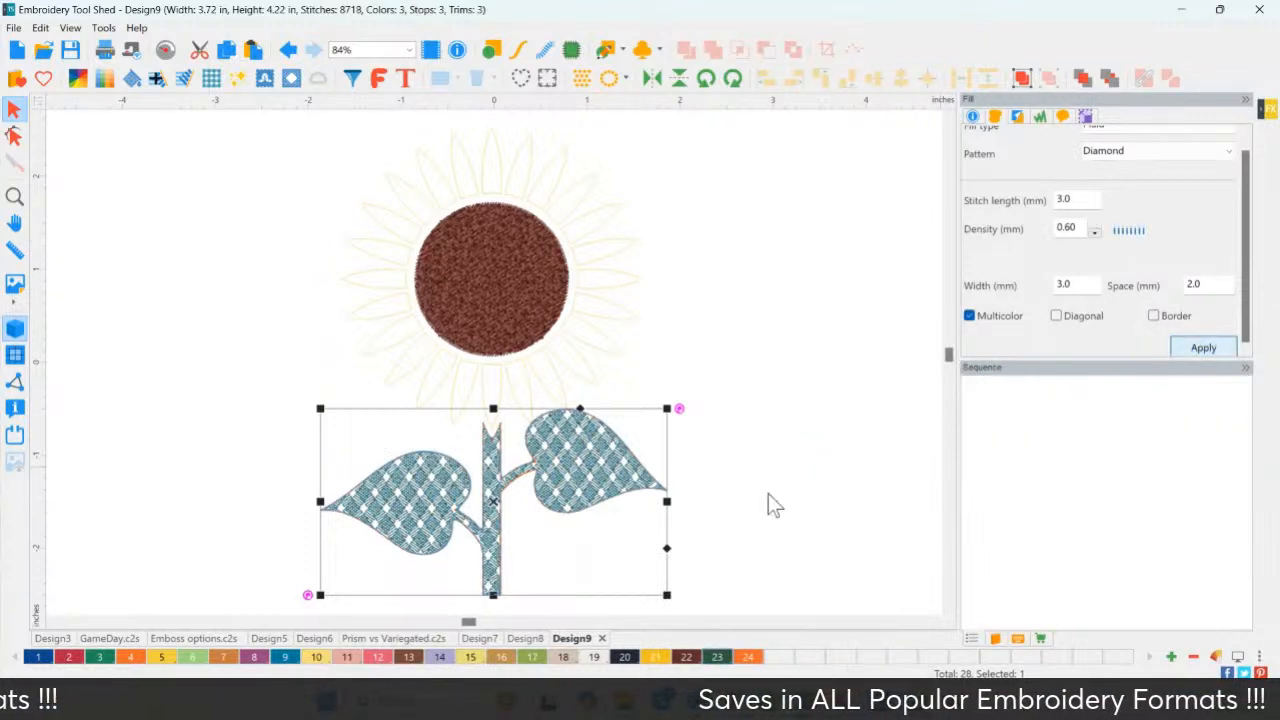
click(736, 525)
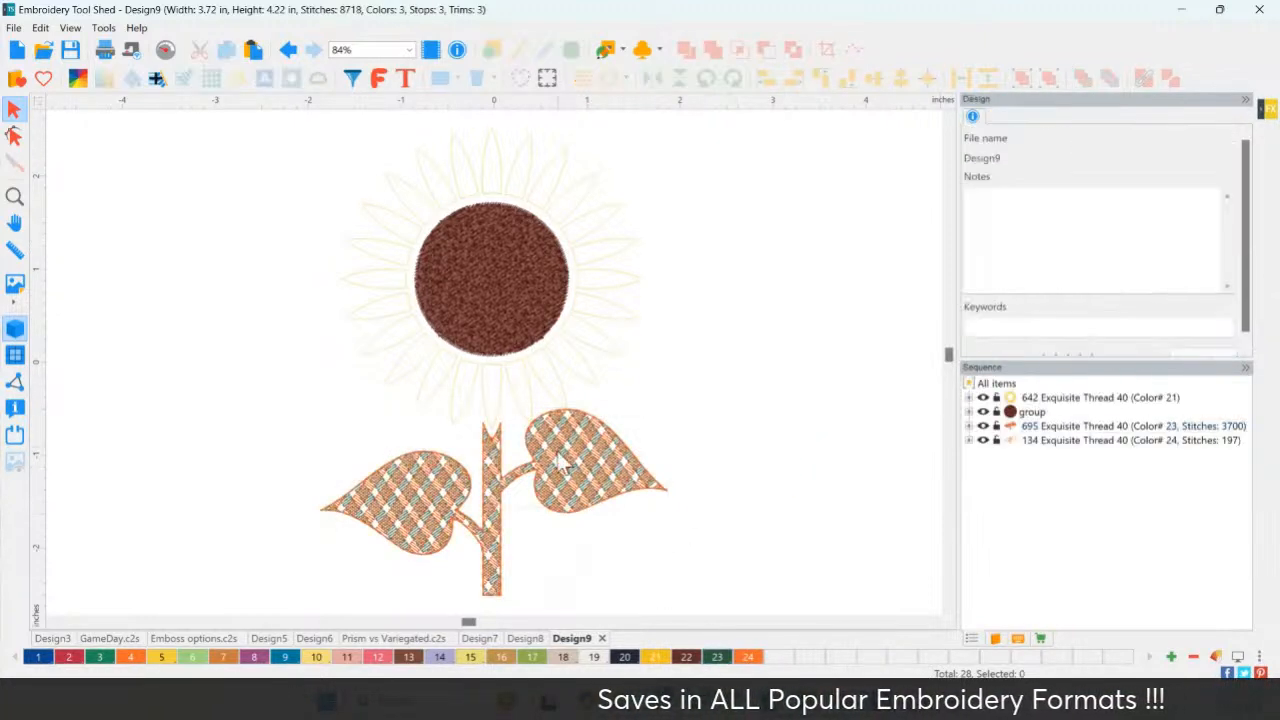
click(397, 500)
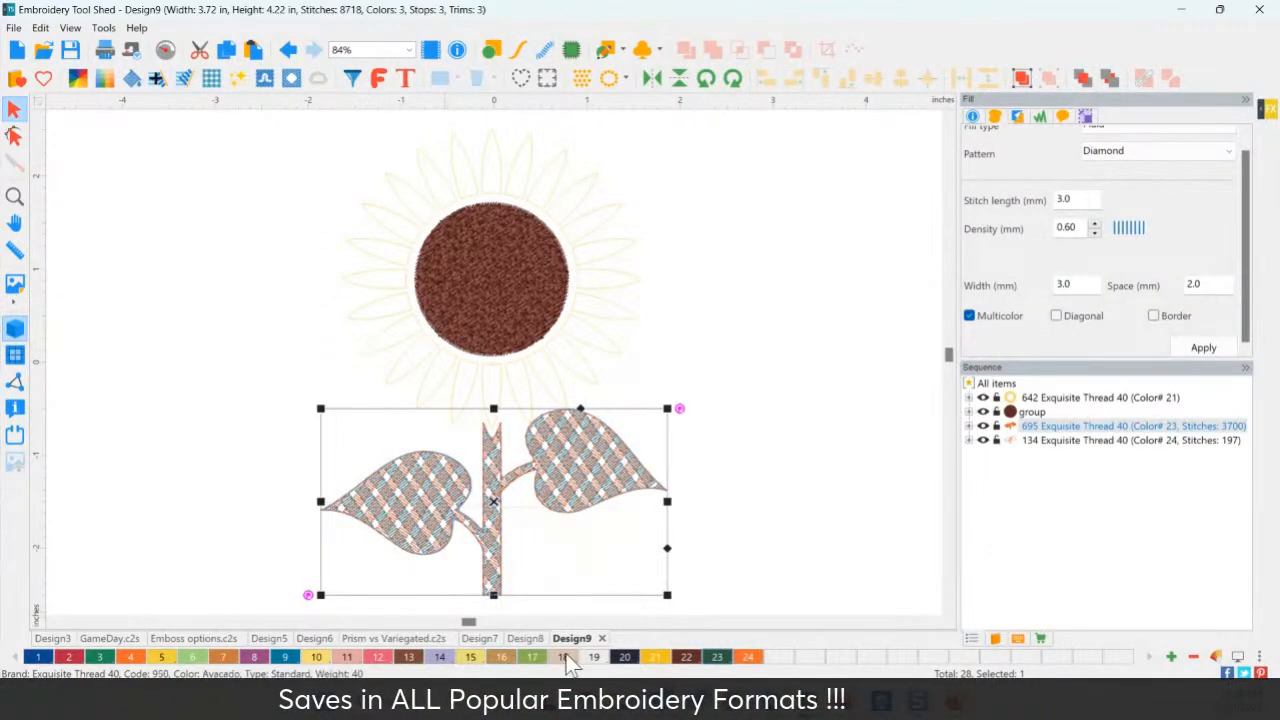
Try thread colours 3 and 6 on the leaves and stem.
click(98, 657)
click(216, 517)
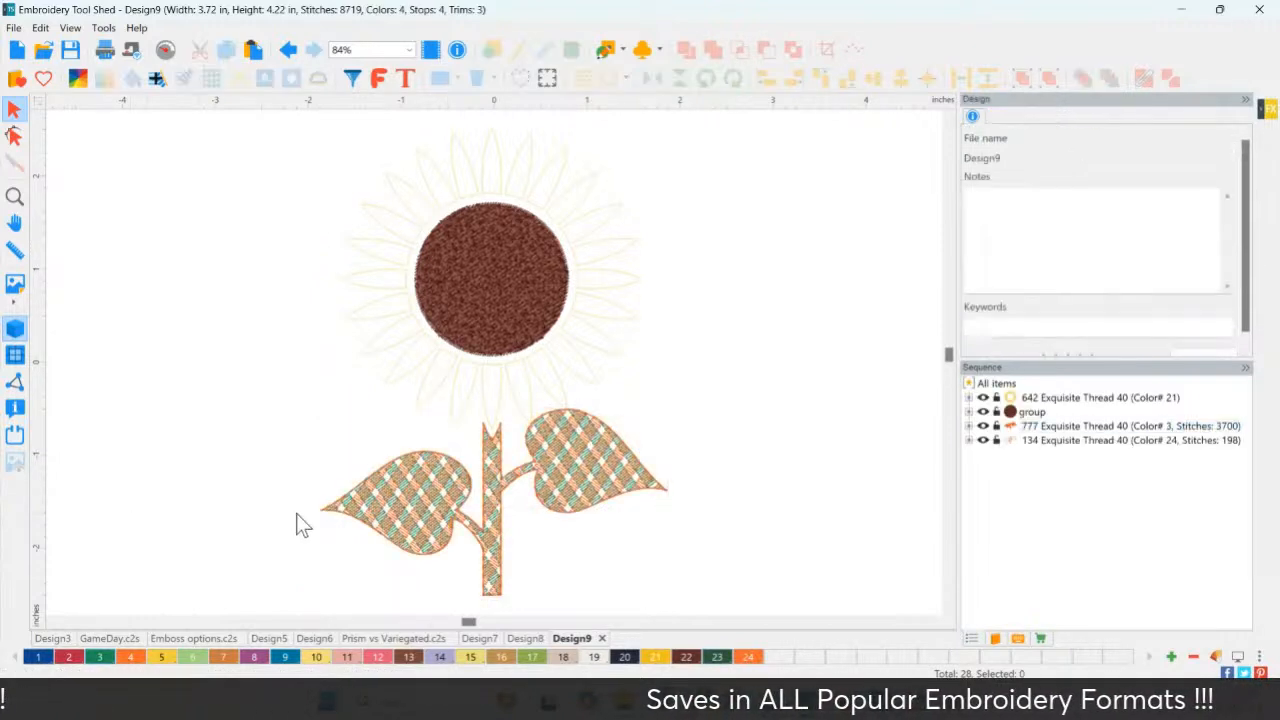
click(403, 493)
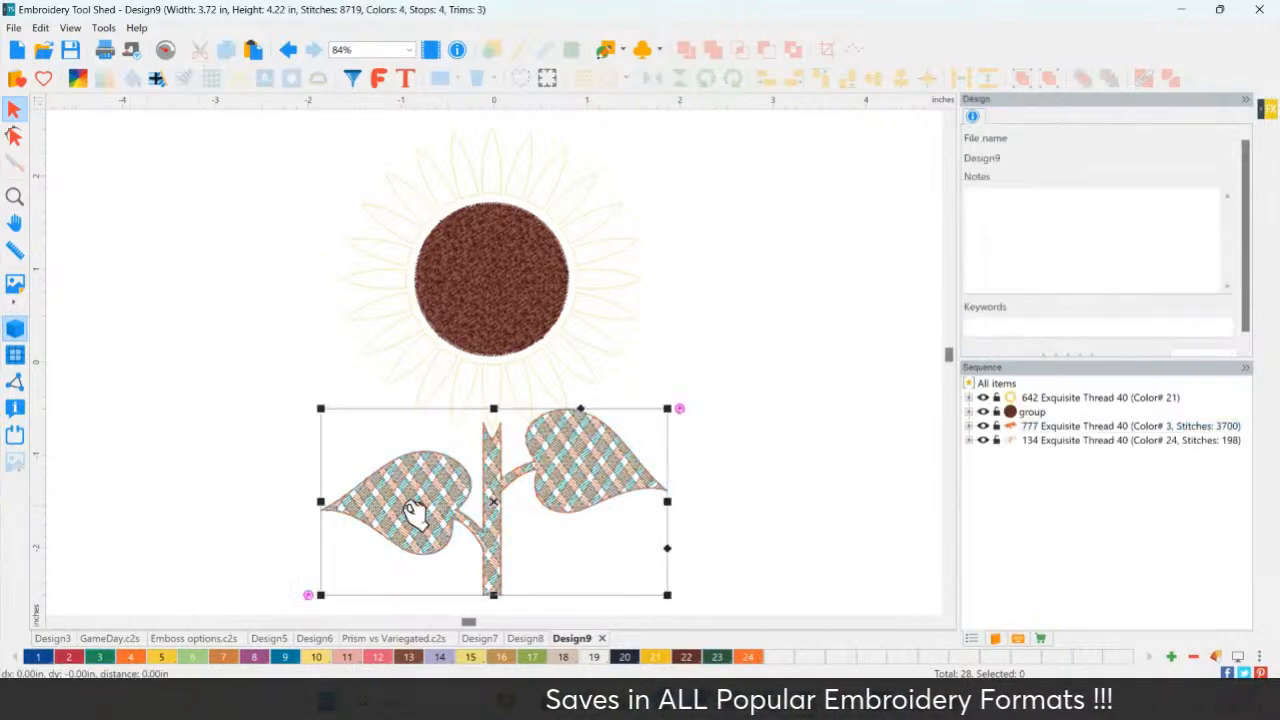
click(193, 657)
click(179, 556)
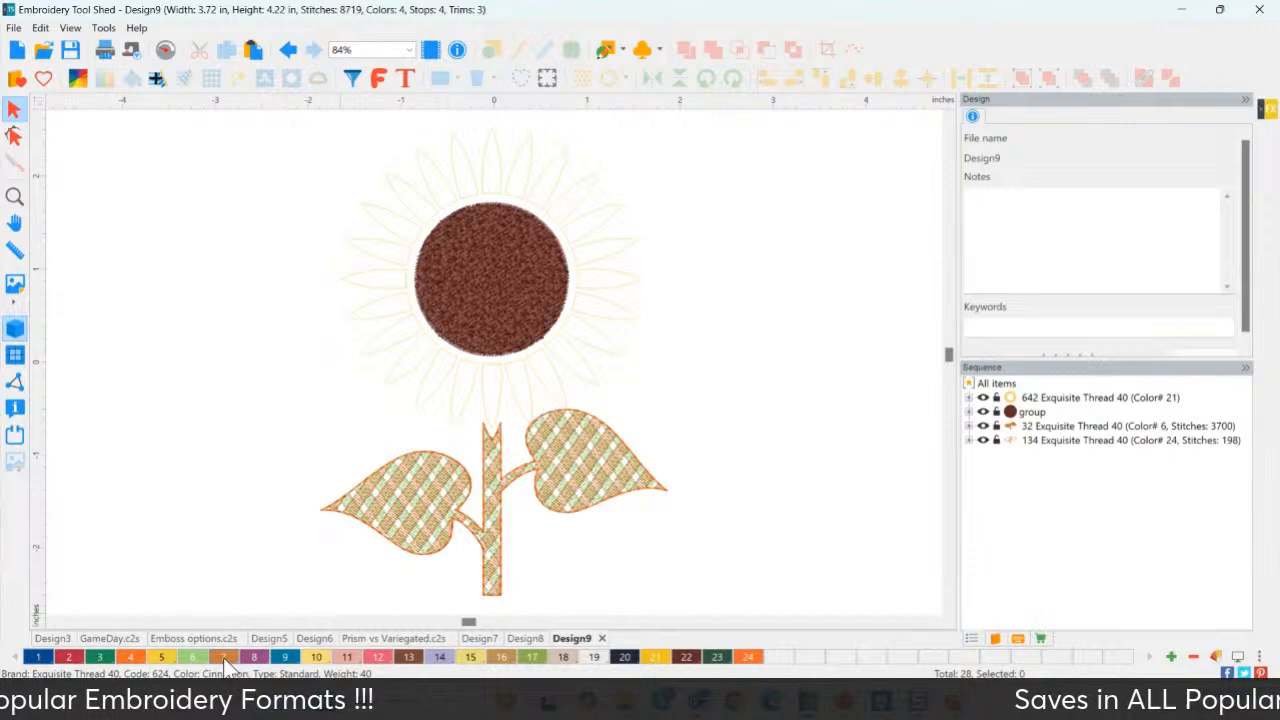
Replace the Cinnamon palette colour with 990 Verde Bright Green and apply swatch 7 to the leaves.
double_click(224, 660)
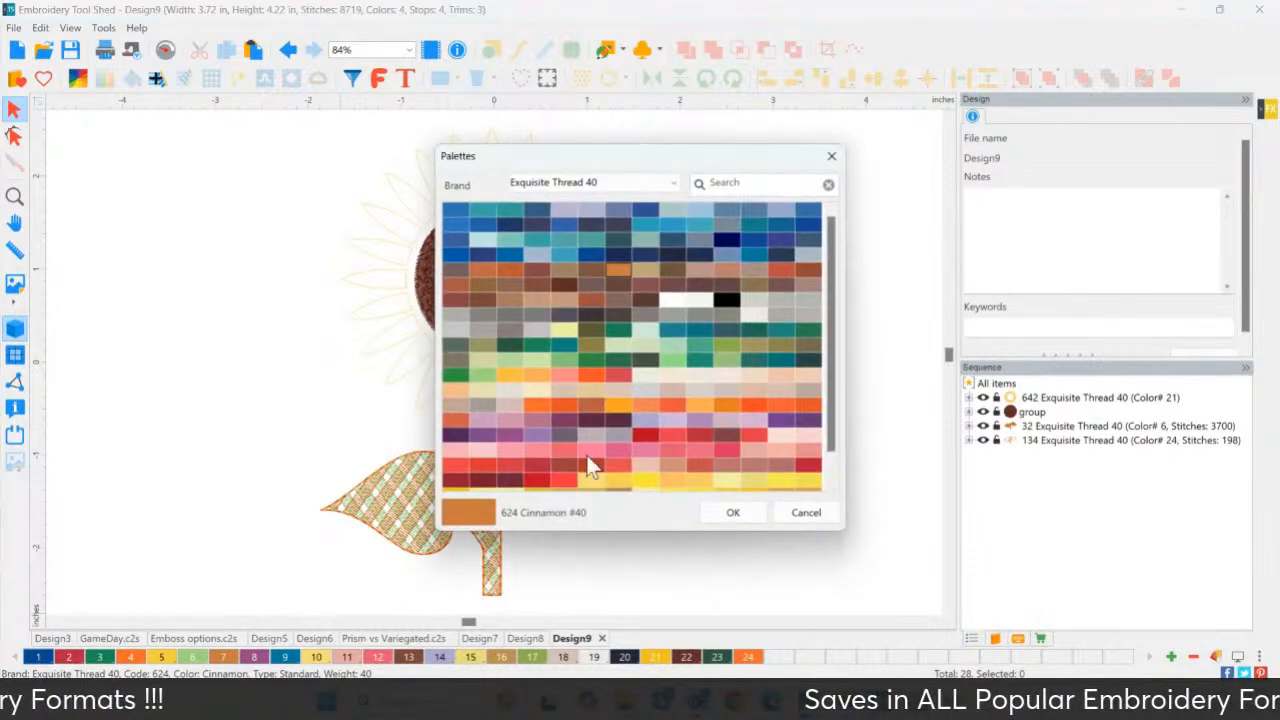
click(596, 361)
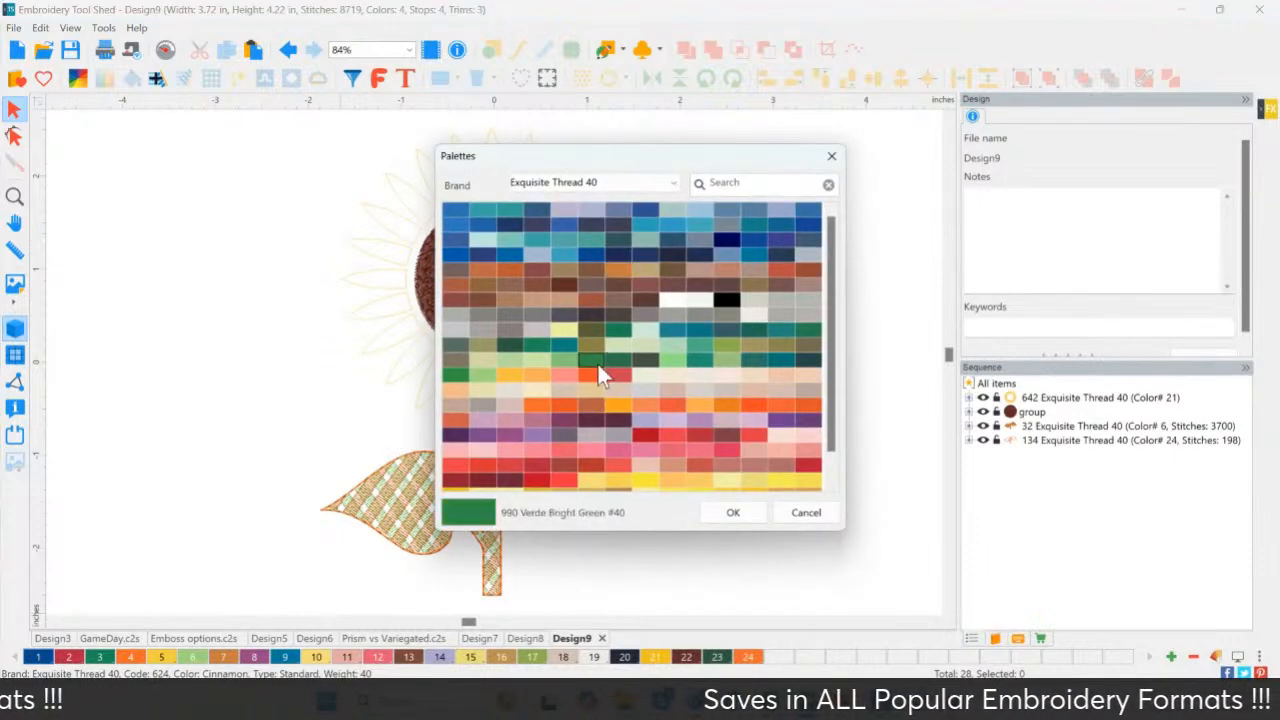
click(725, 515)
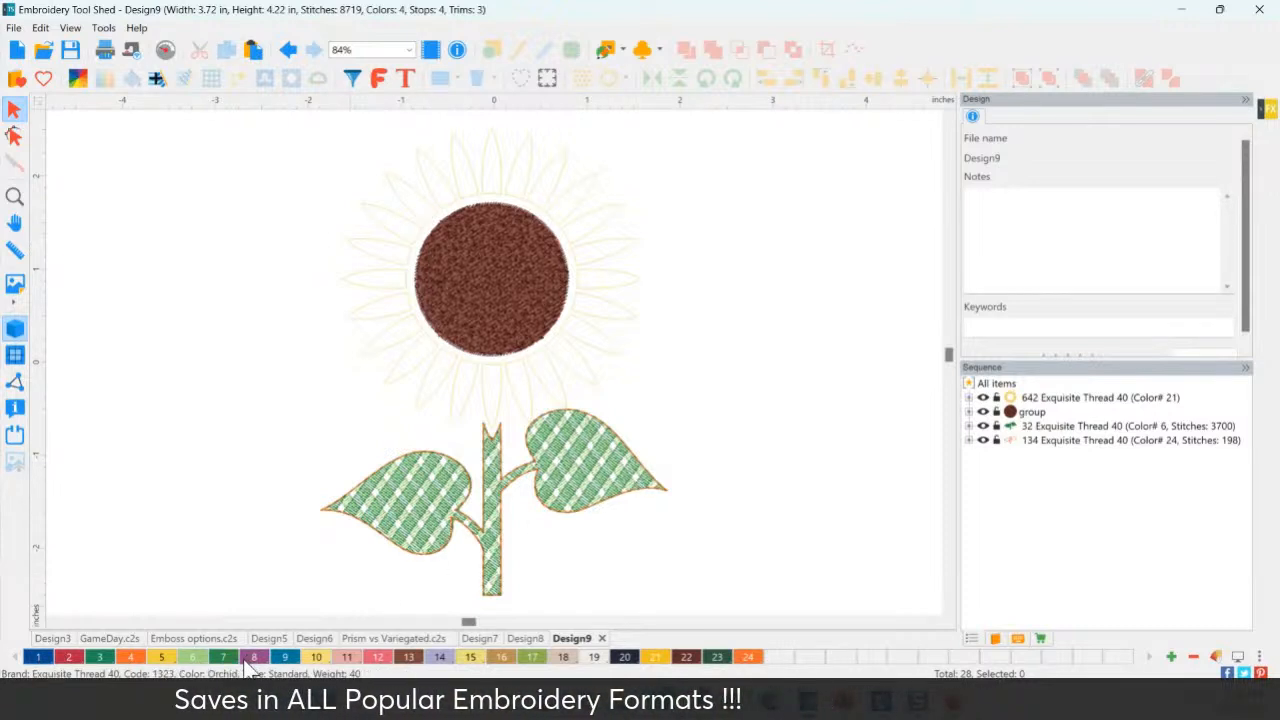
click(418, 530)
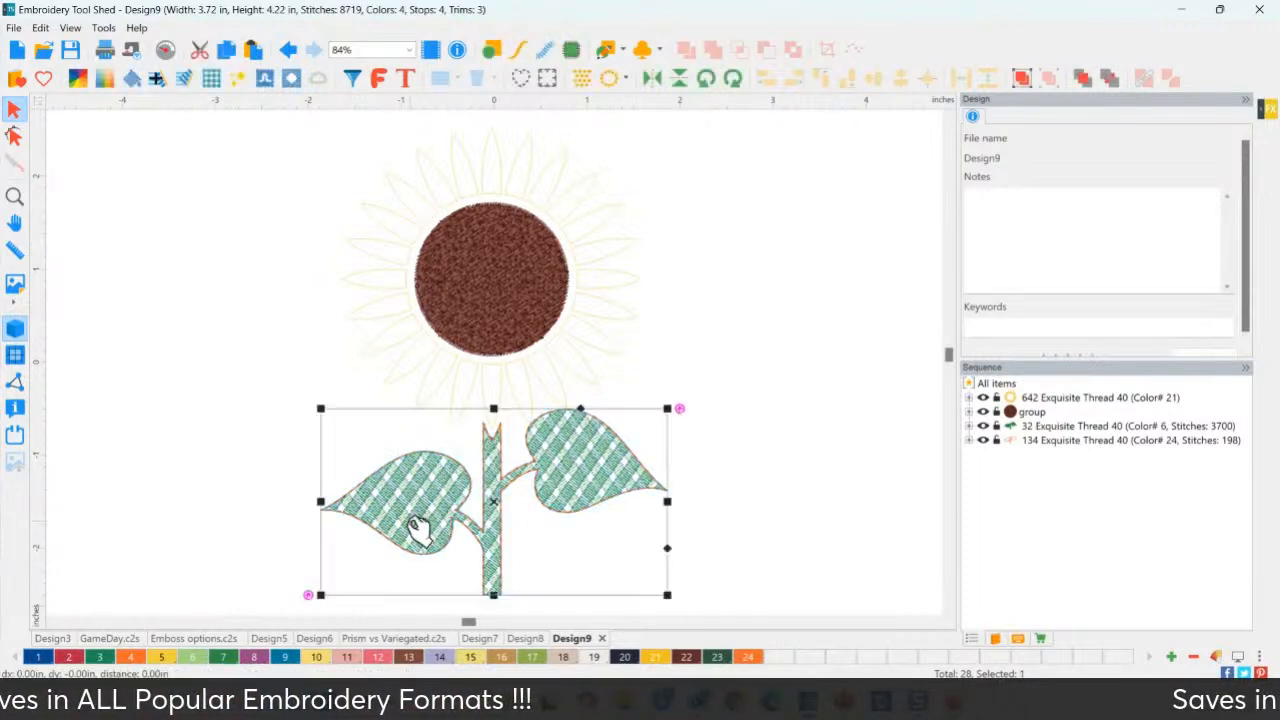
click(226, 658)
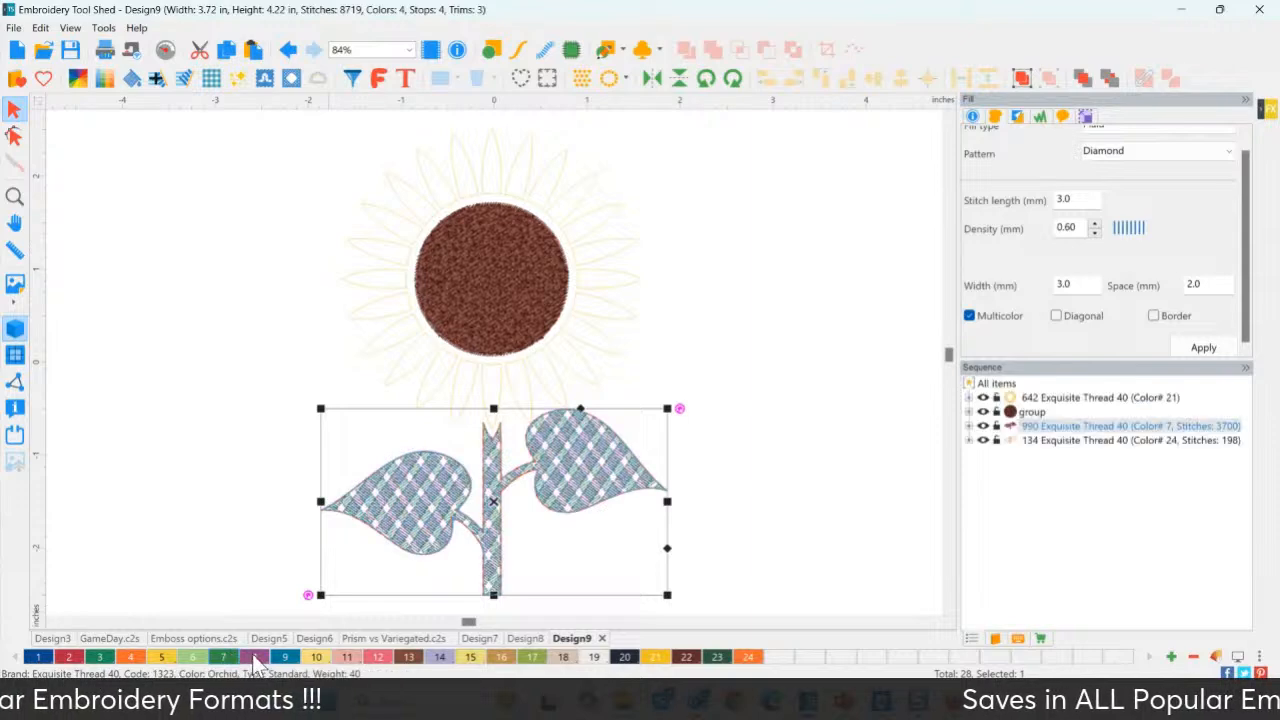
click(324, 474)
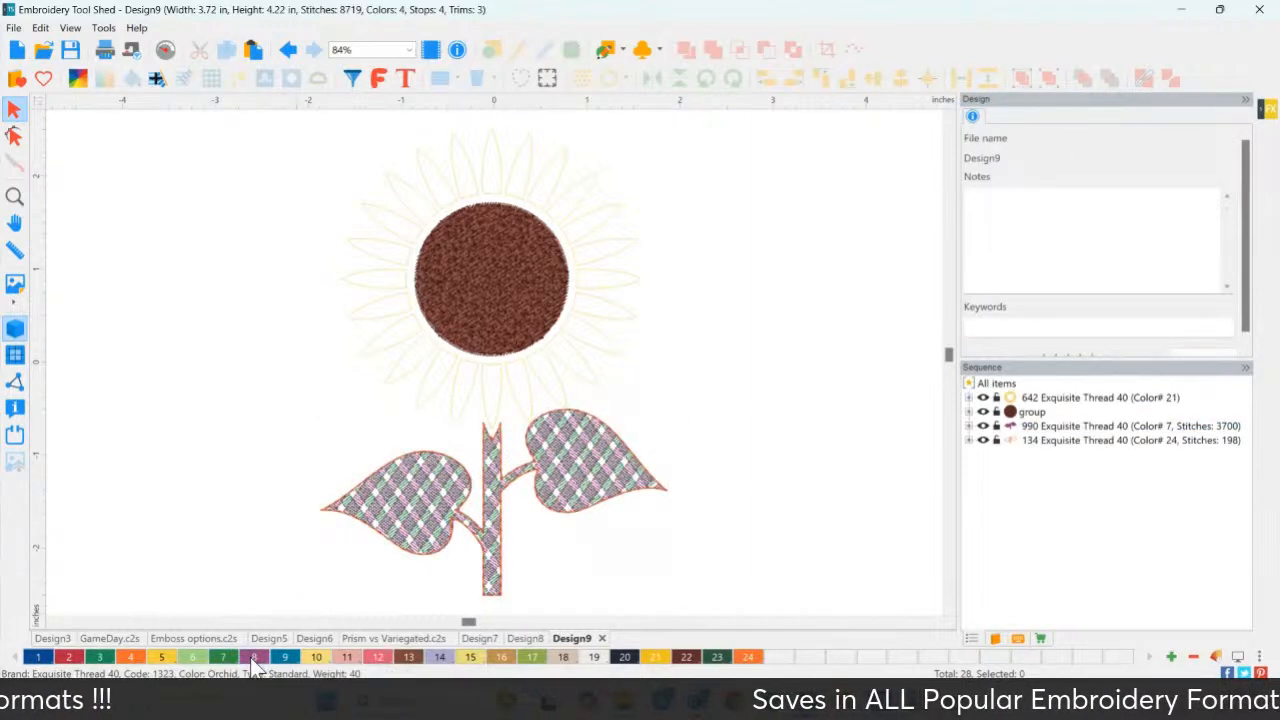
Swap Orchid for 984 Seedling light green and recolour the leaves with green swatch 6.
double_click(255, 658)
click(513, 360)
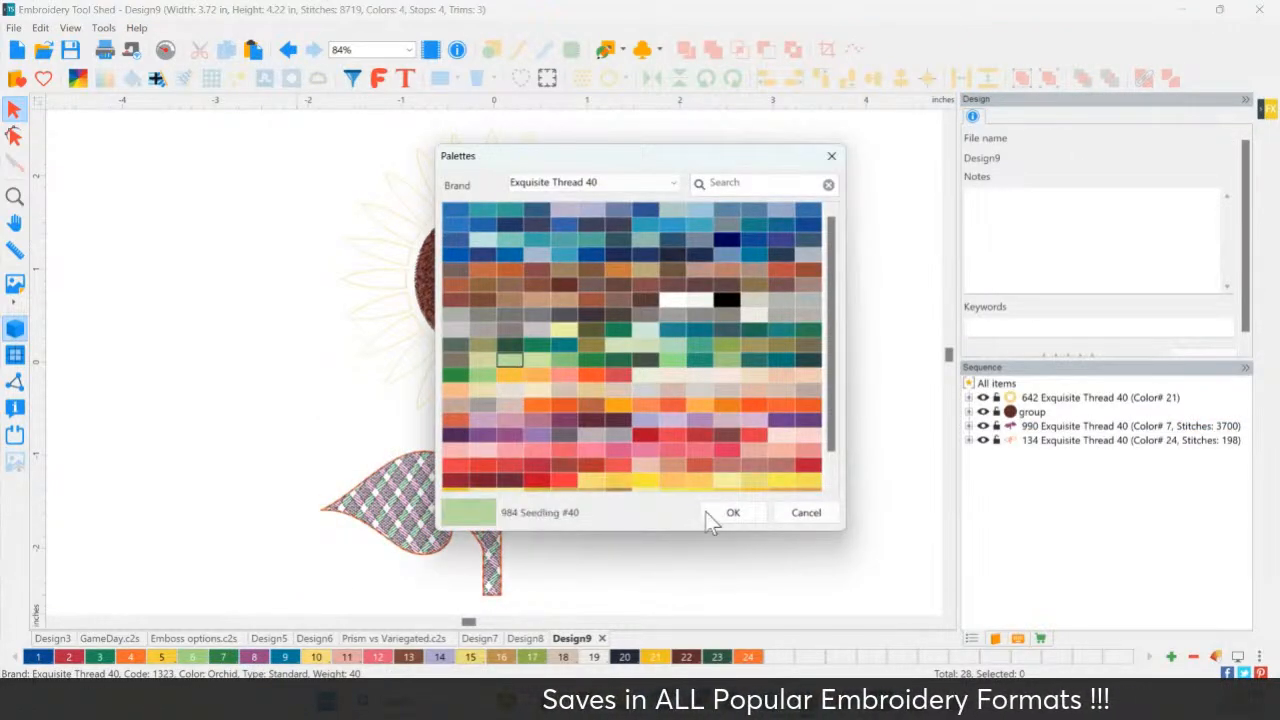
click(733, 513)
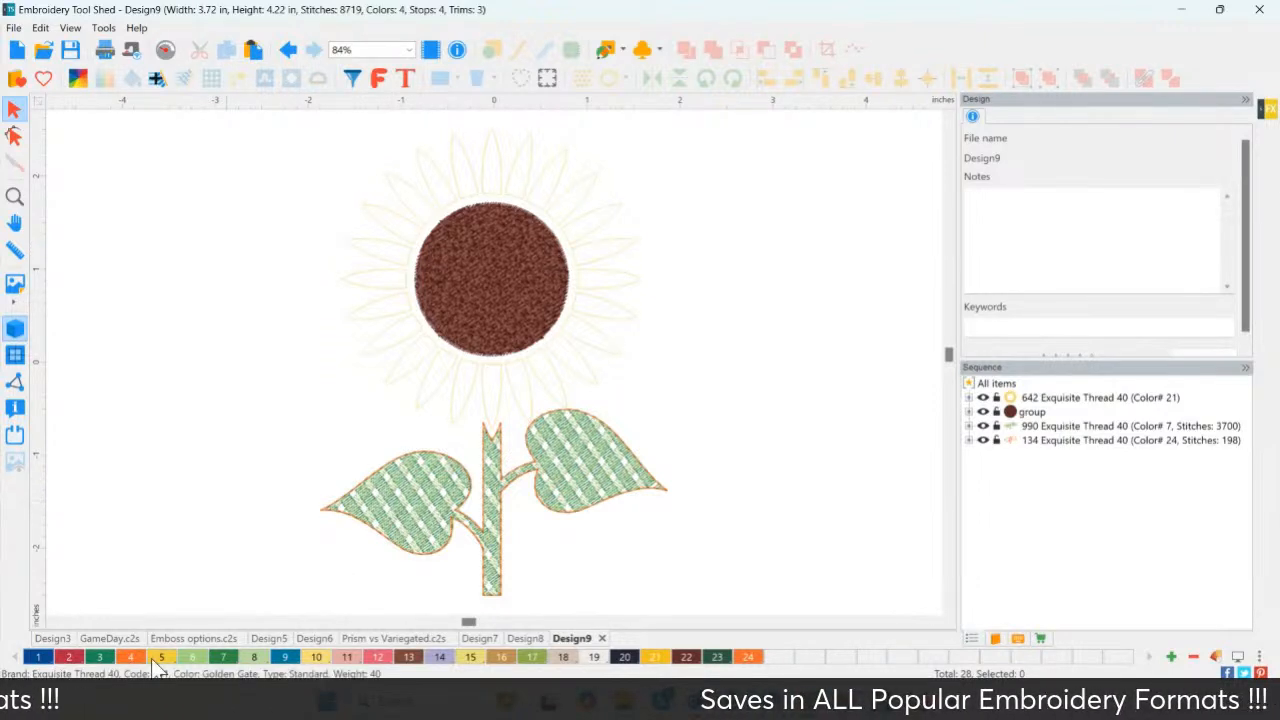
click(386, 530)
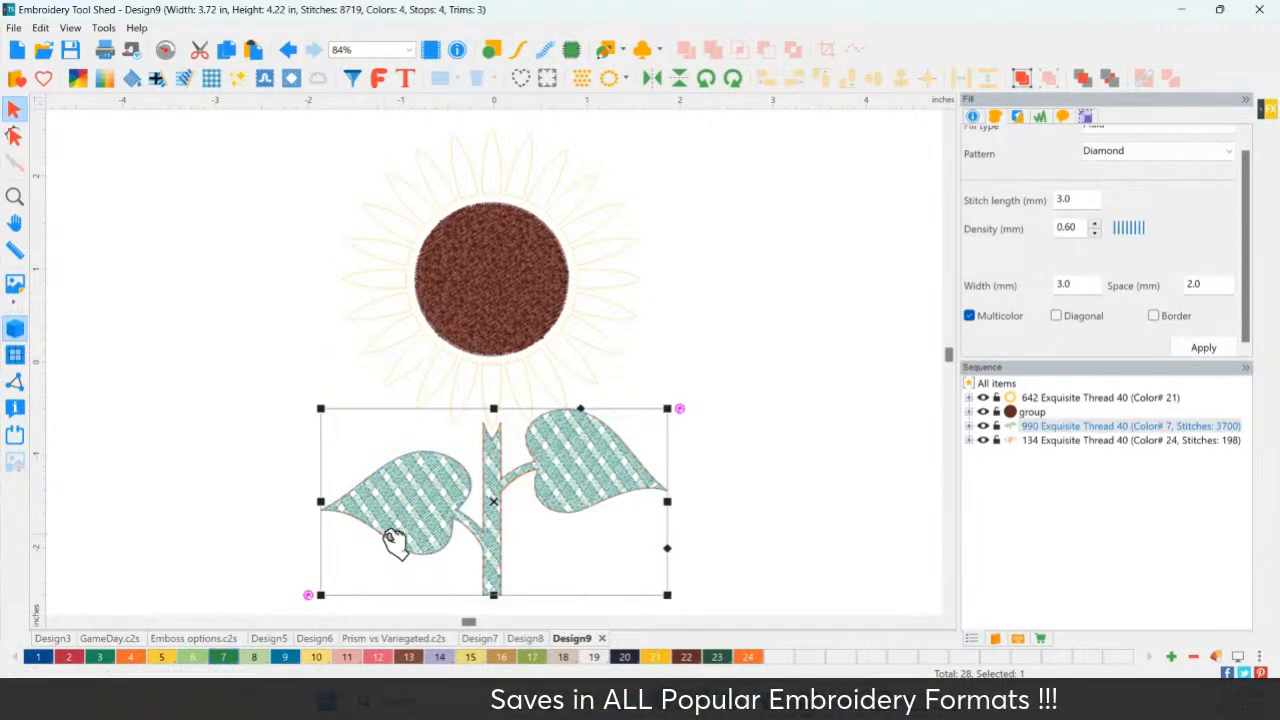
click(302, 556)
click(413, 509)
click(193, 657)
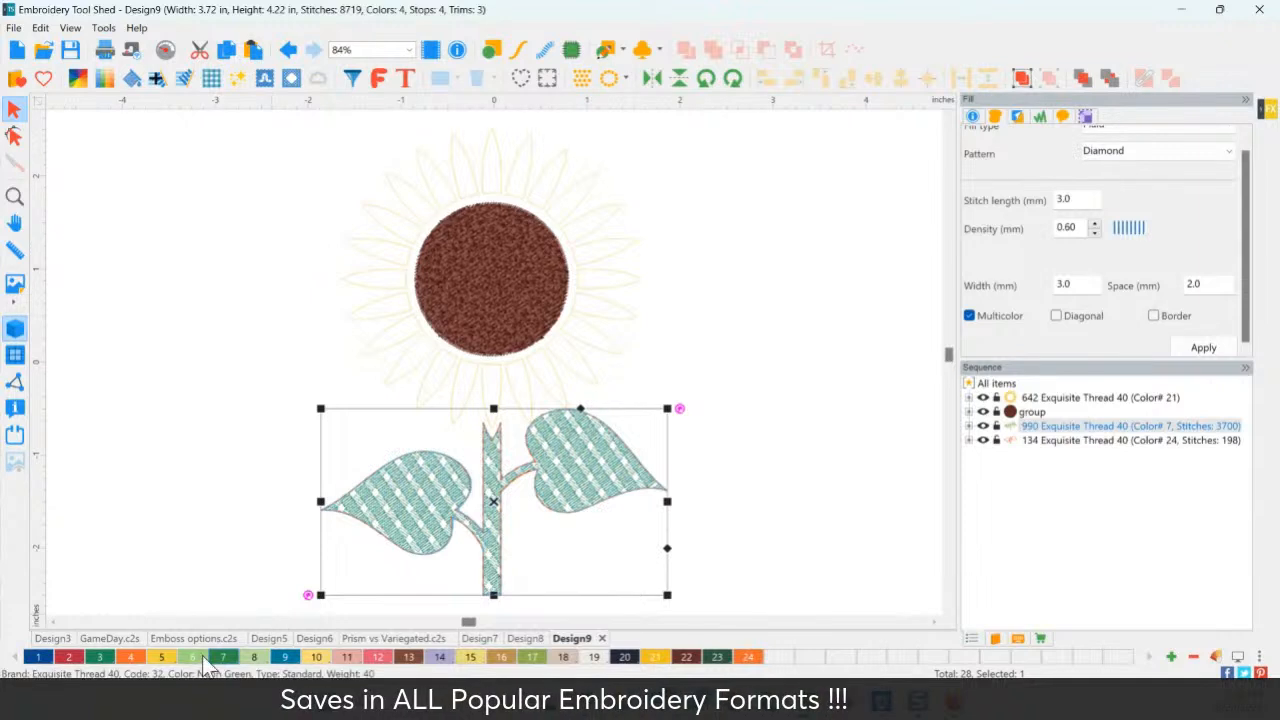
click(214, 505)
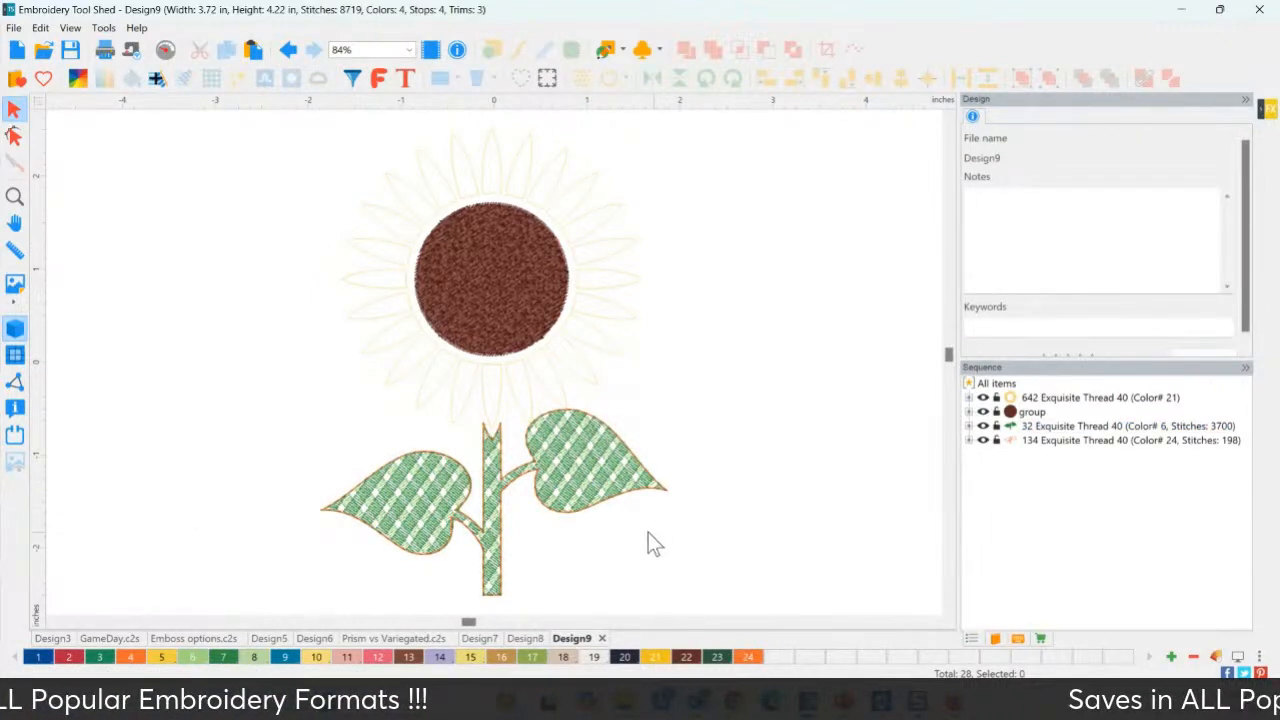
Recolour the leaves' run outline stitching with dark green swatch 7.
click(1069, 441)
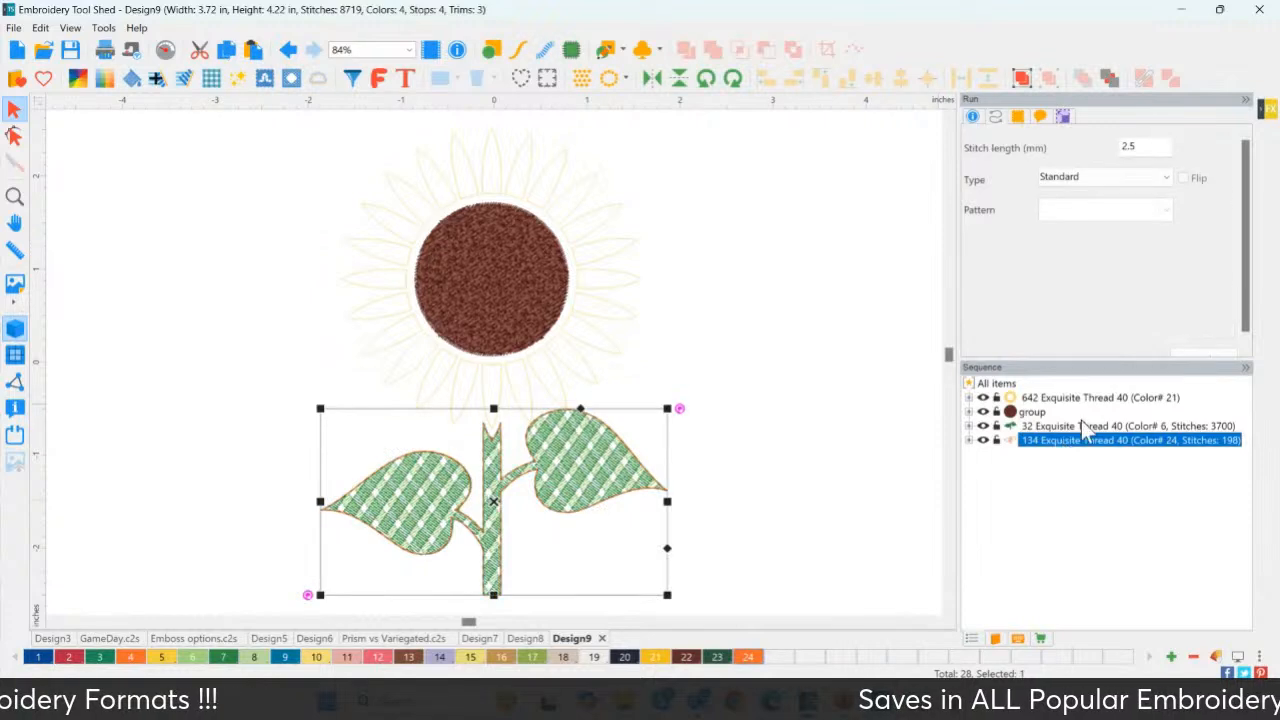
click(229, 656)
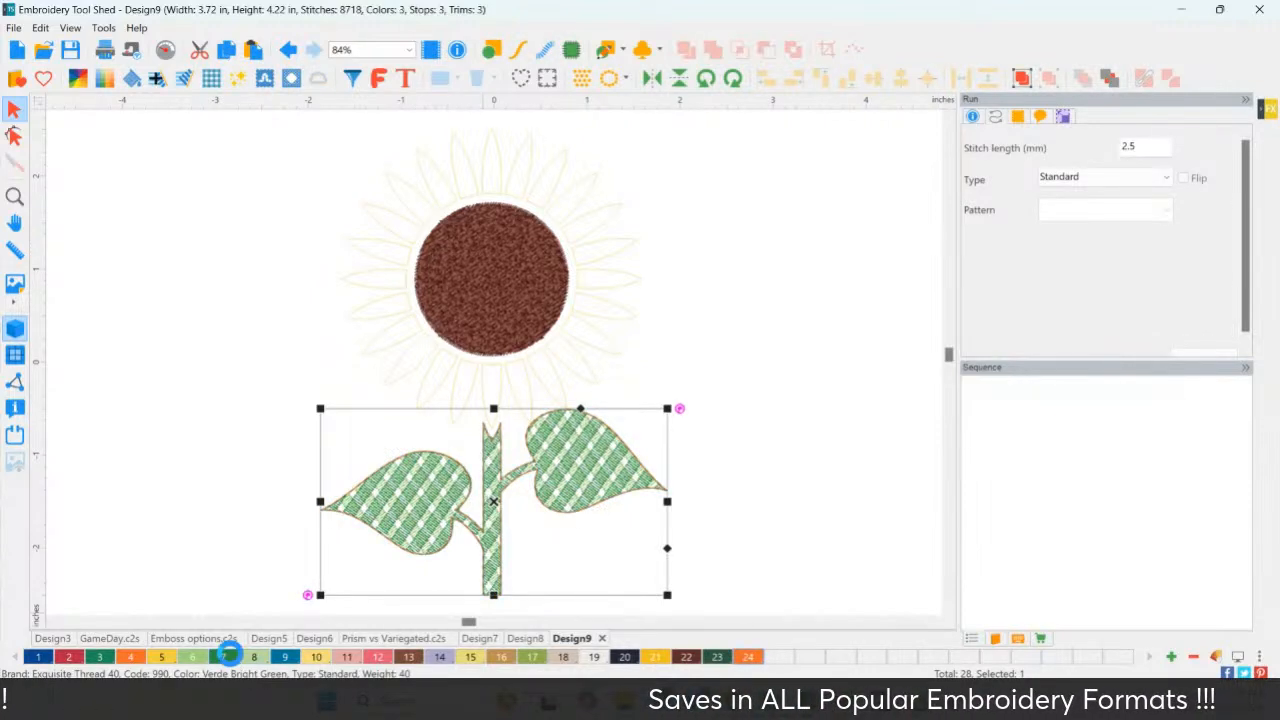
click(208, 480)
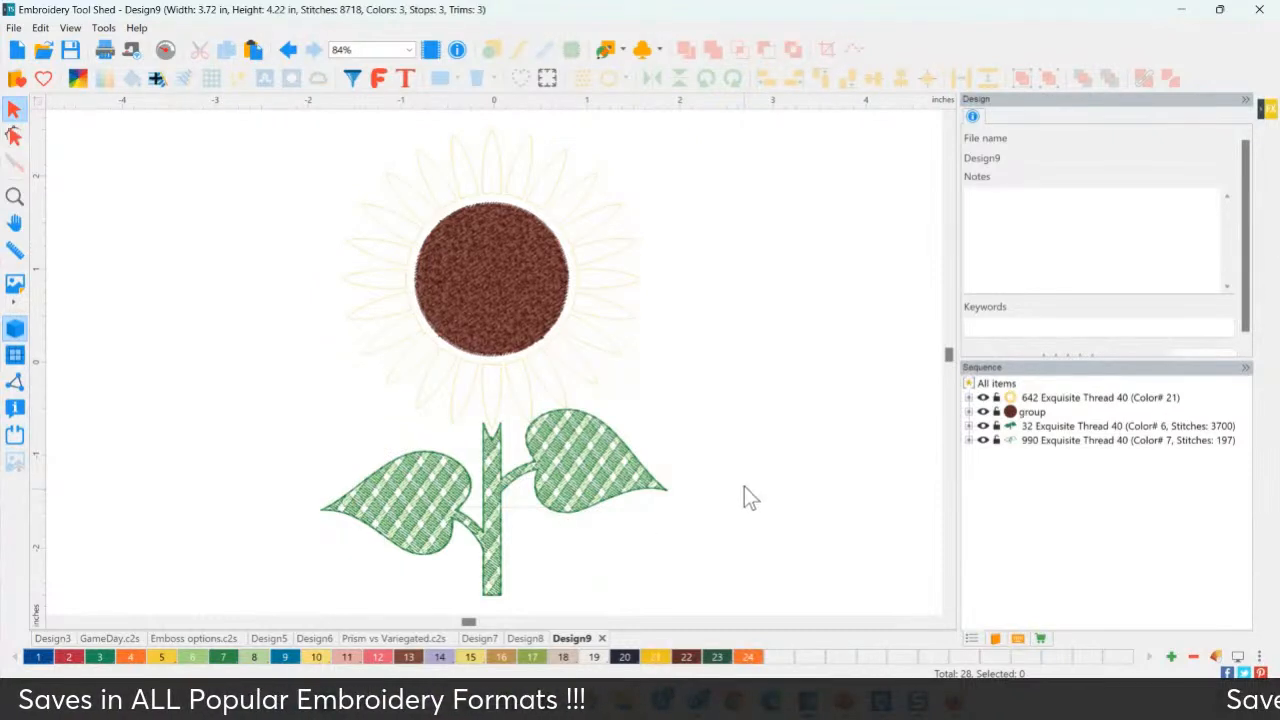
click(603, 484)
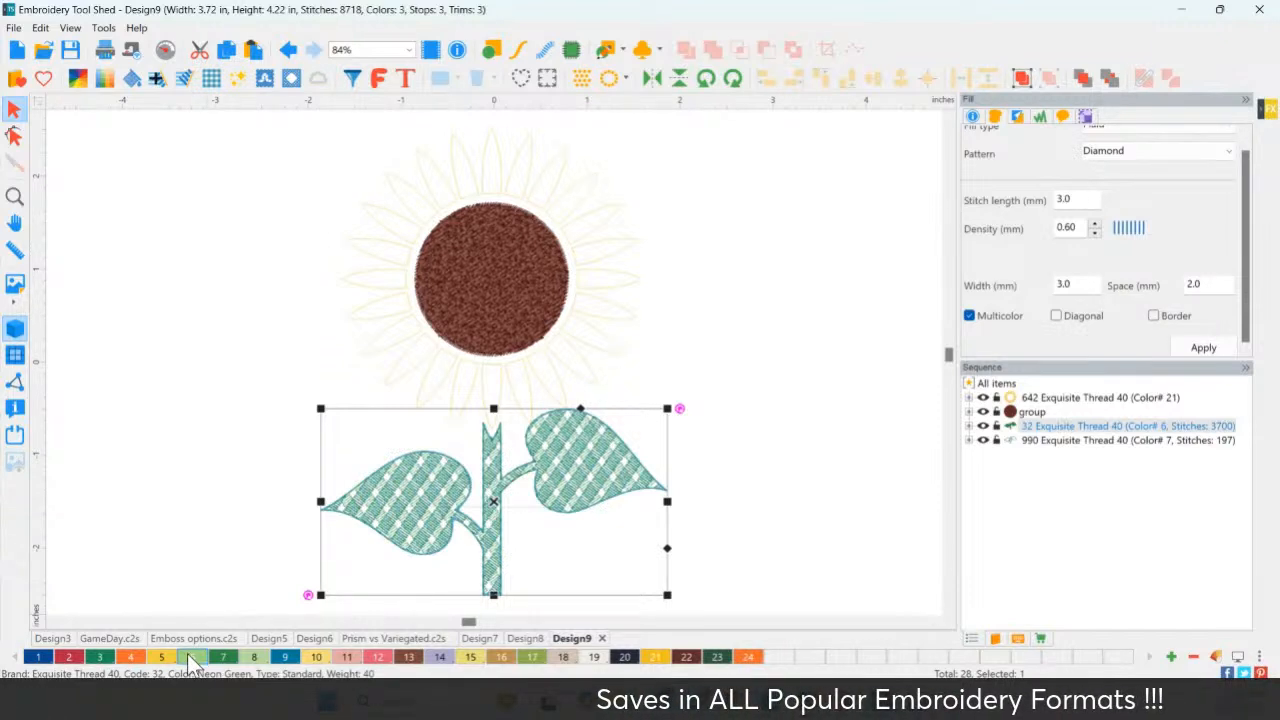
click(487, 265)
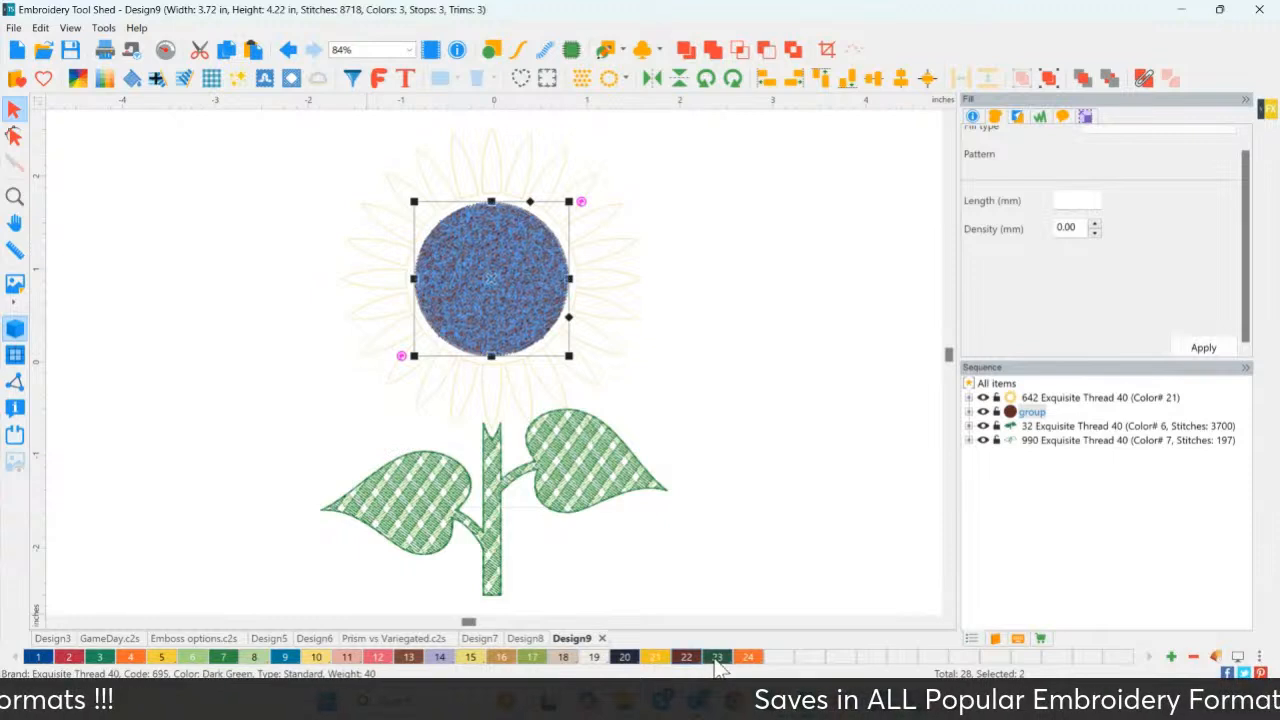
Try thread colours 24 and then brown 22 on the flower centre.
click(745, 657)
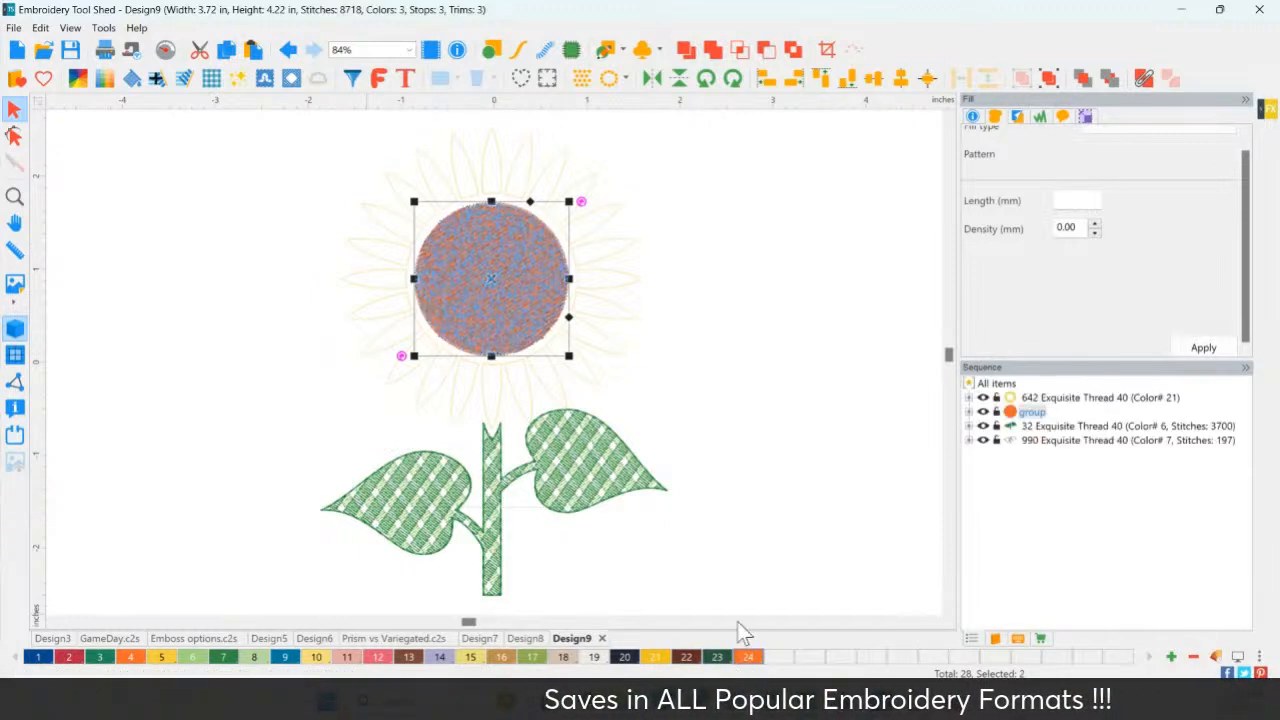
click(718, 366)
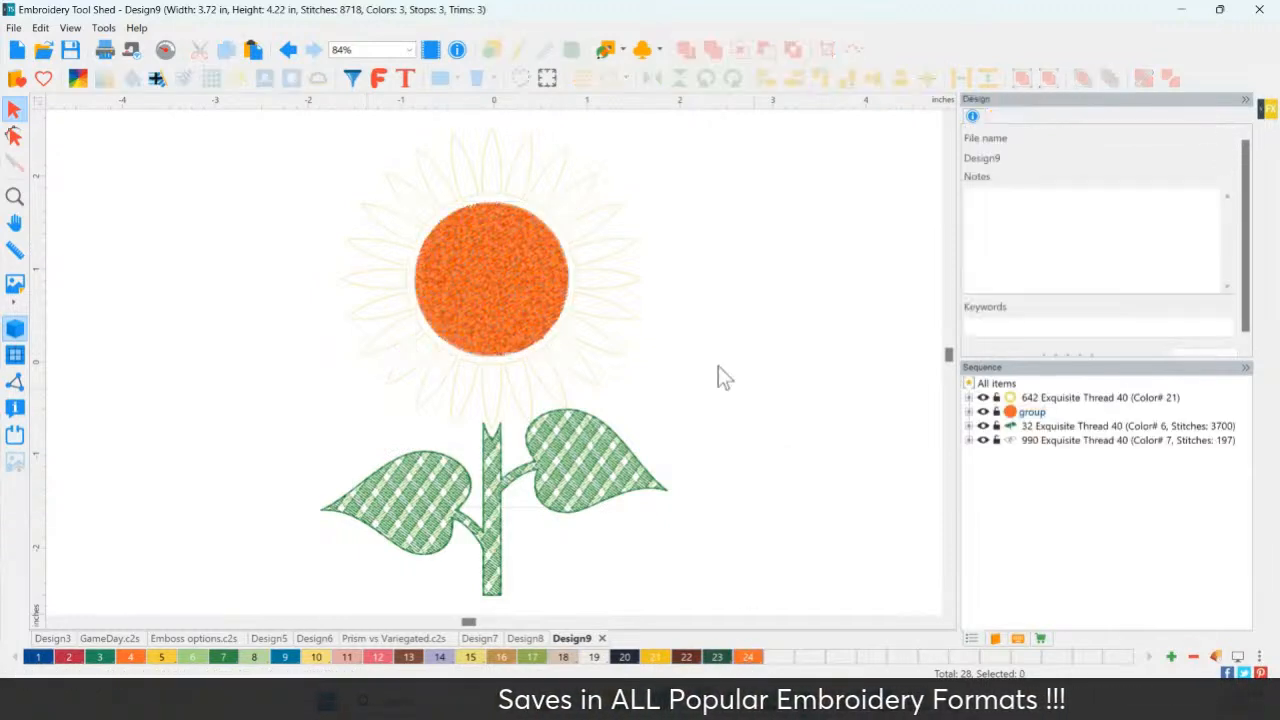
click(506, 272)
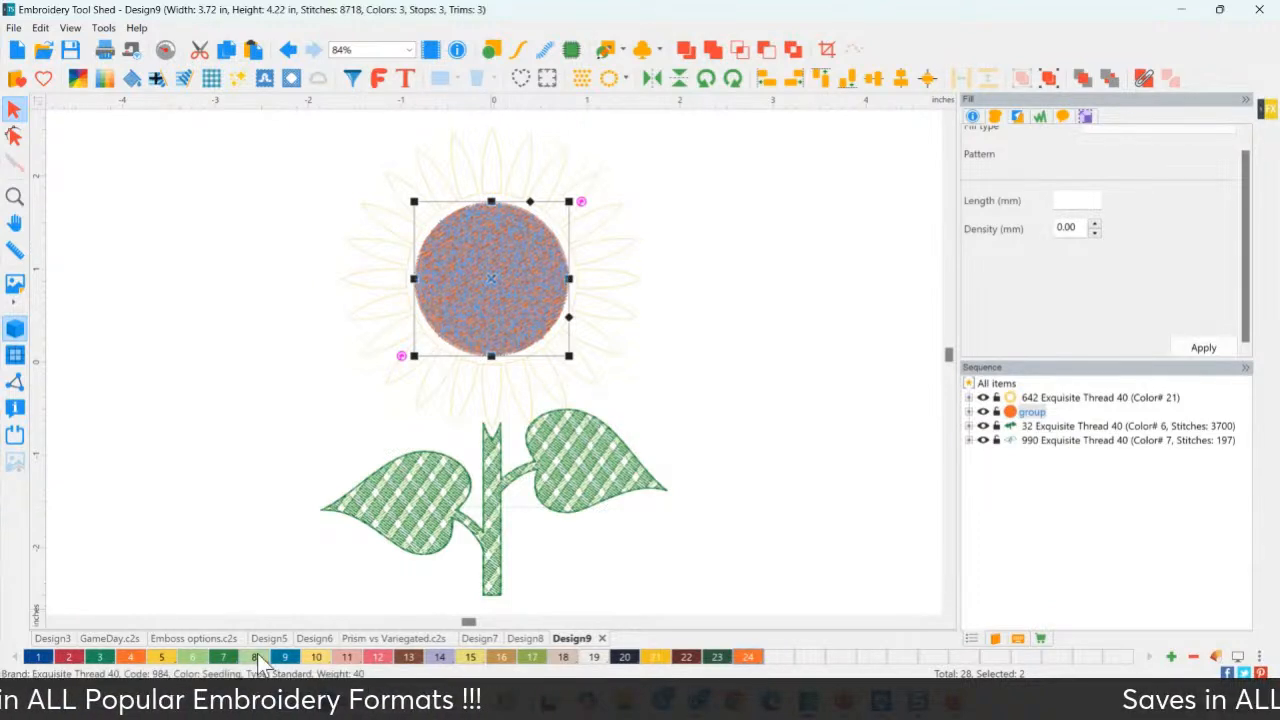
click(686, 656)
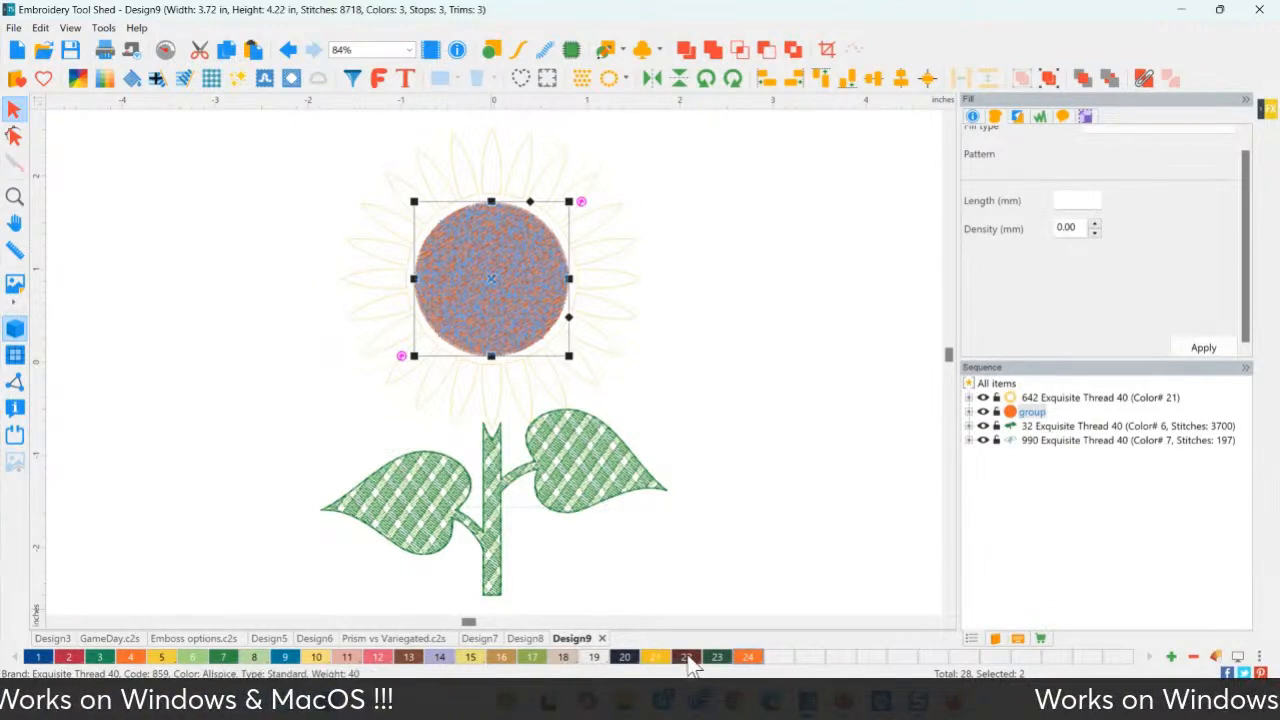
click(867, 313)
click(504, 289)
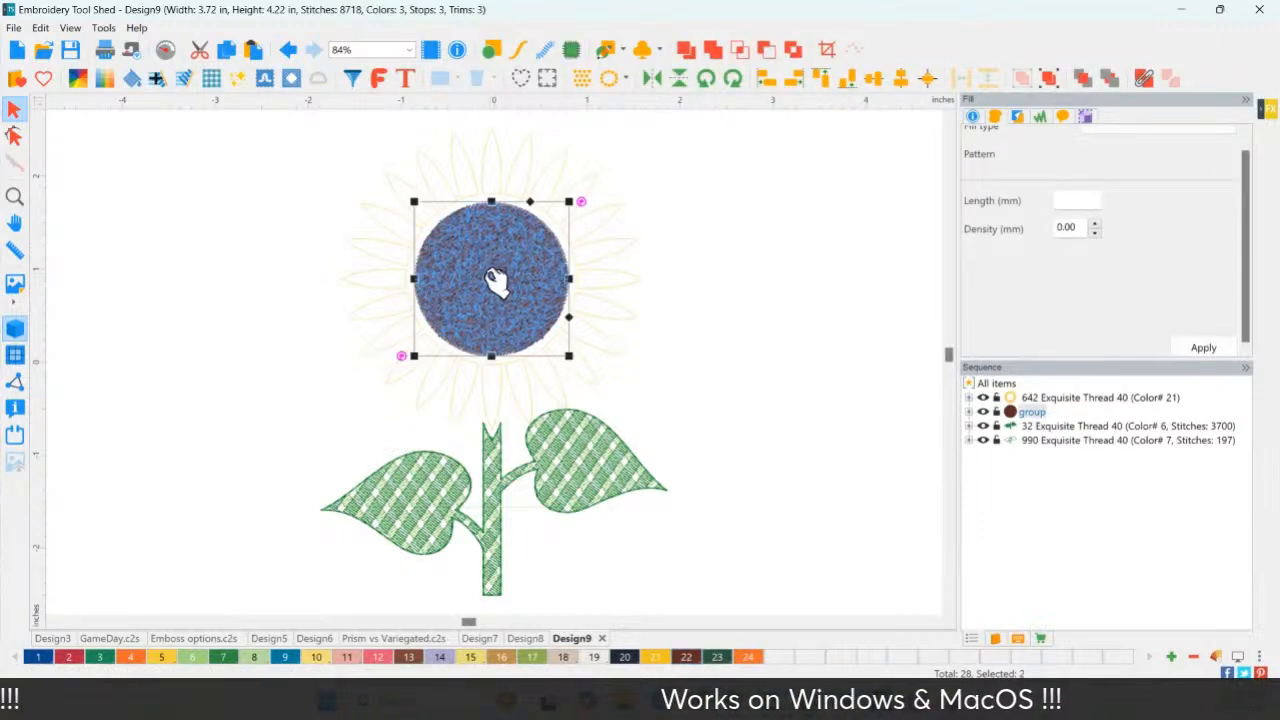
Change swatch 22's thread to 888 Twig #40 brown for the centre circle.
double_click(687, 660)
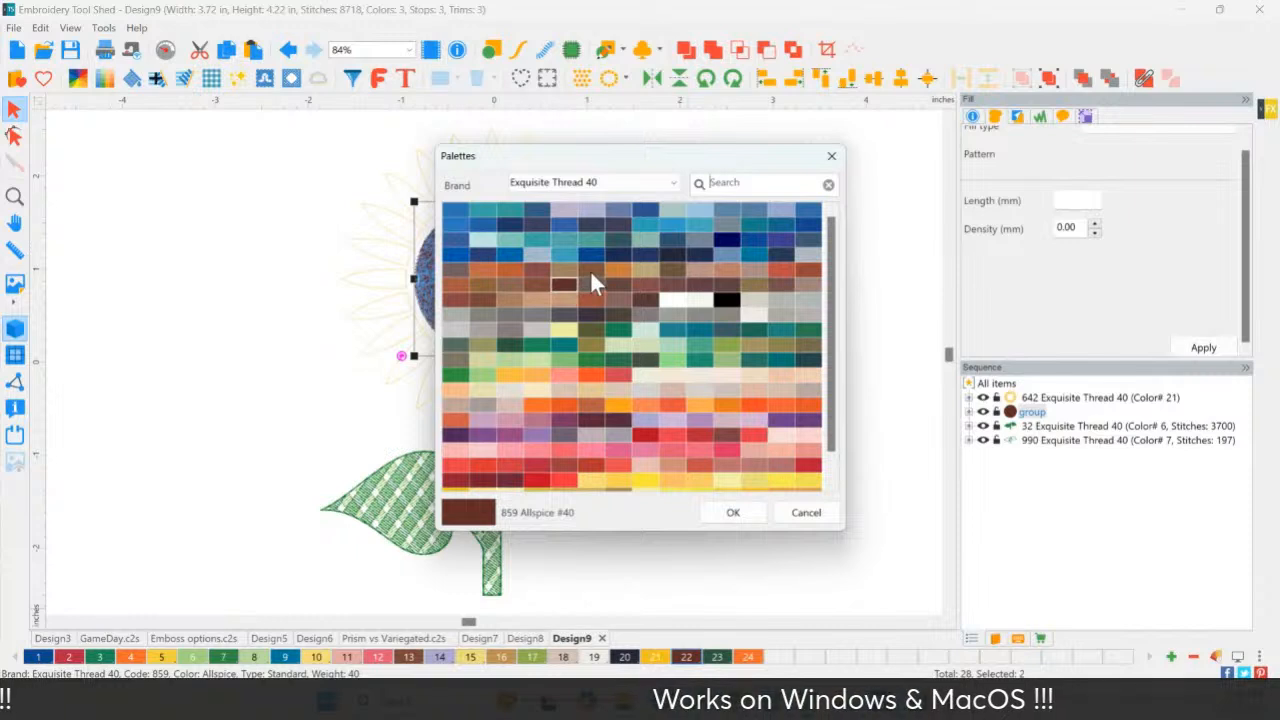
click(645, 287)
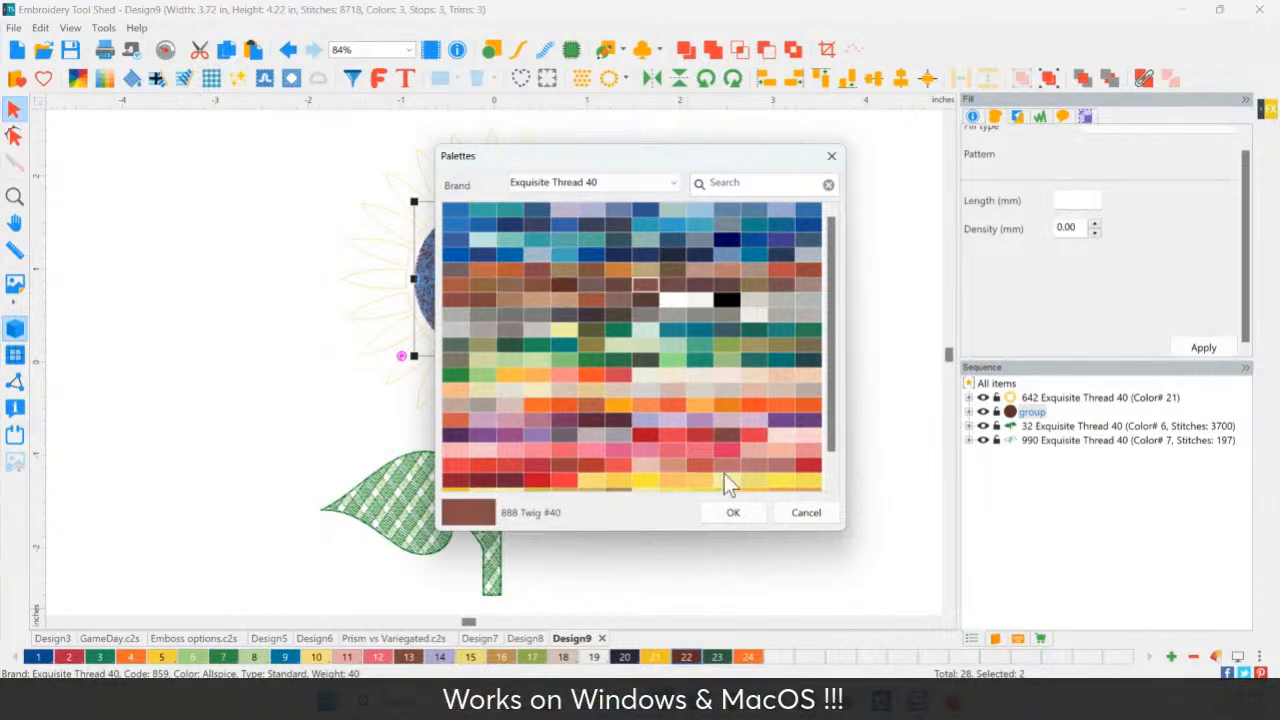
click(733, 513)
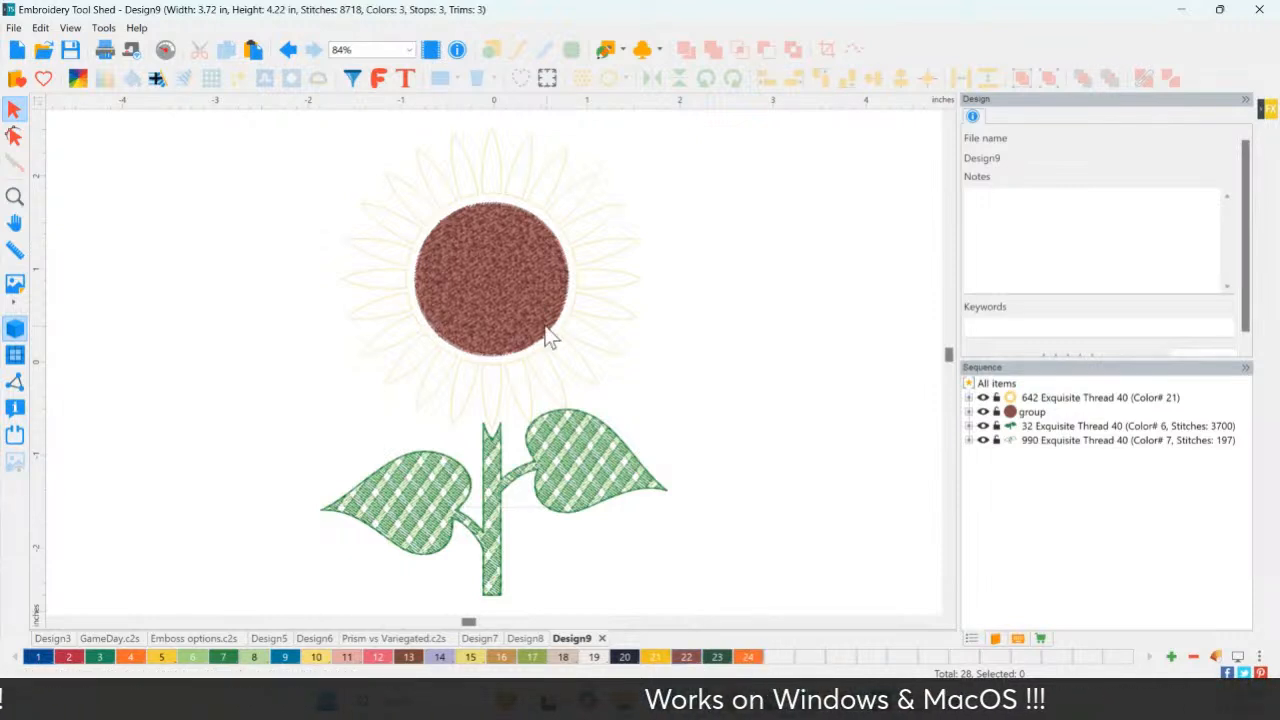
click(497, 280)
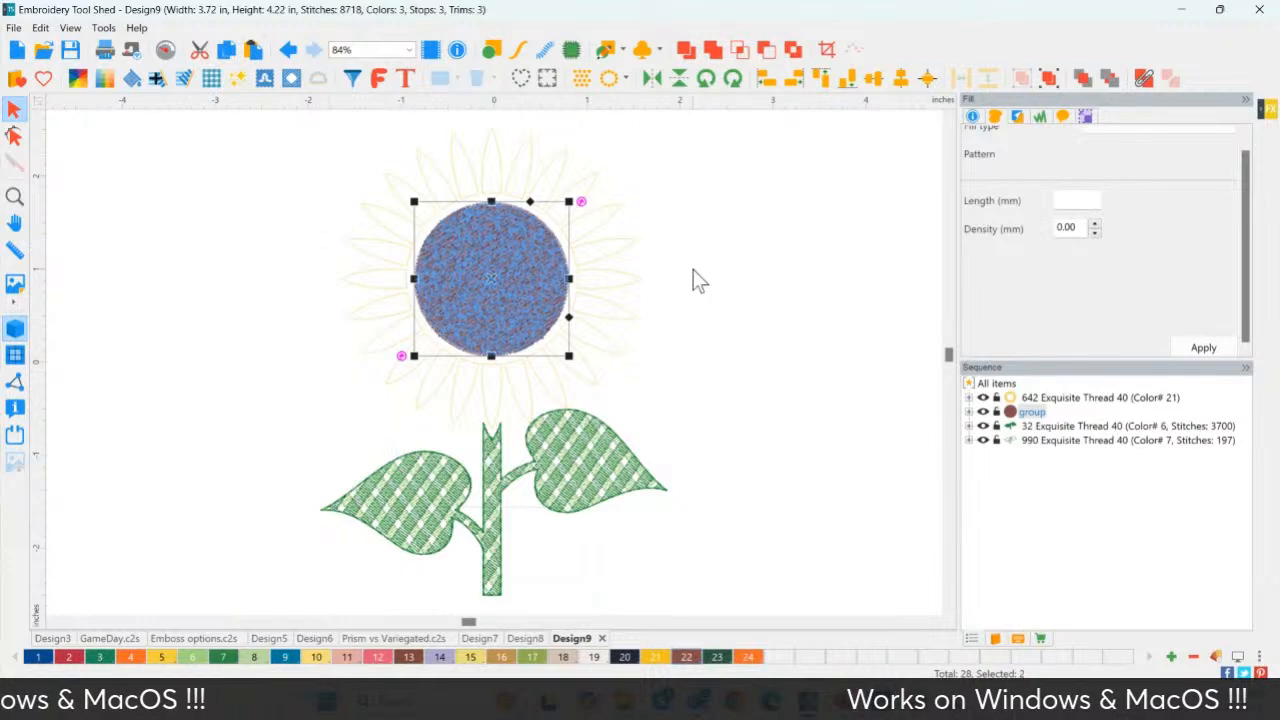
click(720, 568)
click(540, 287)
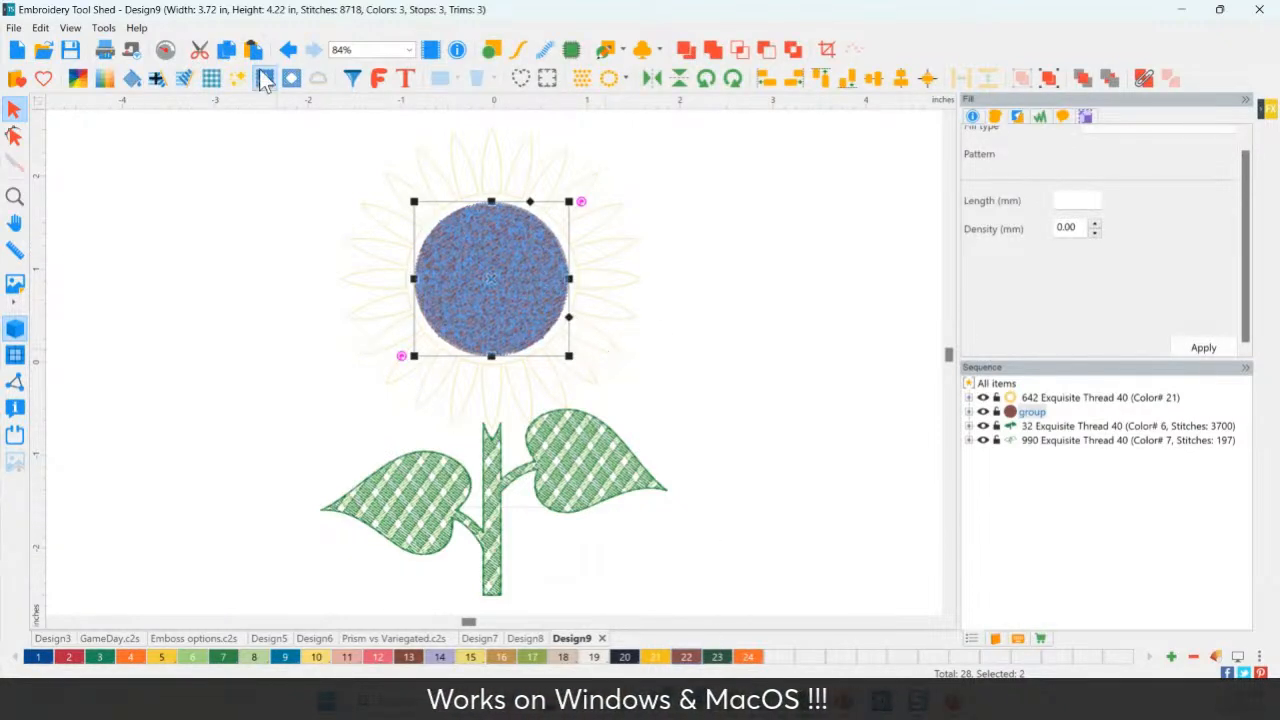
click(288, 52)
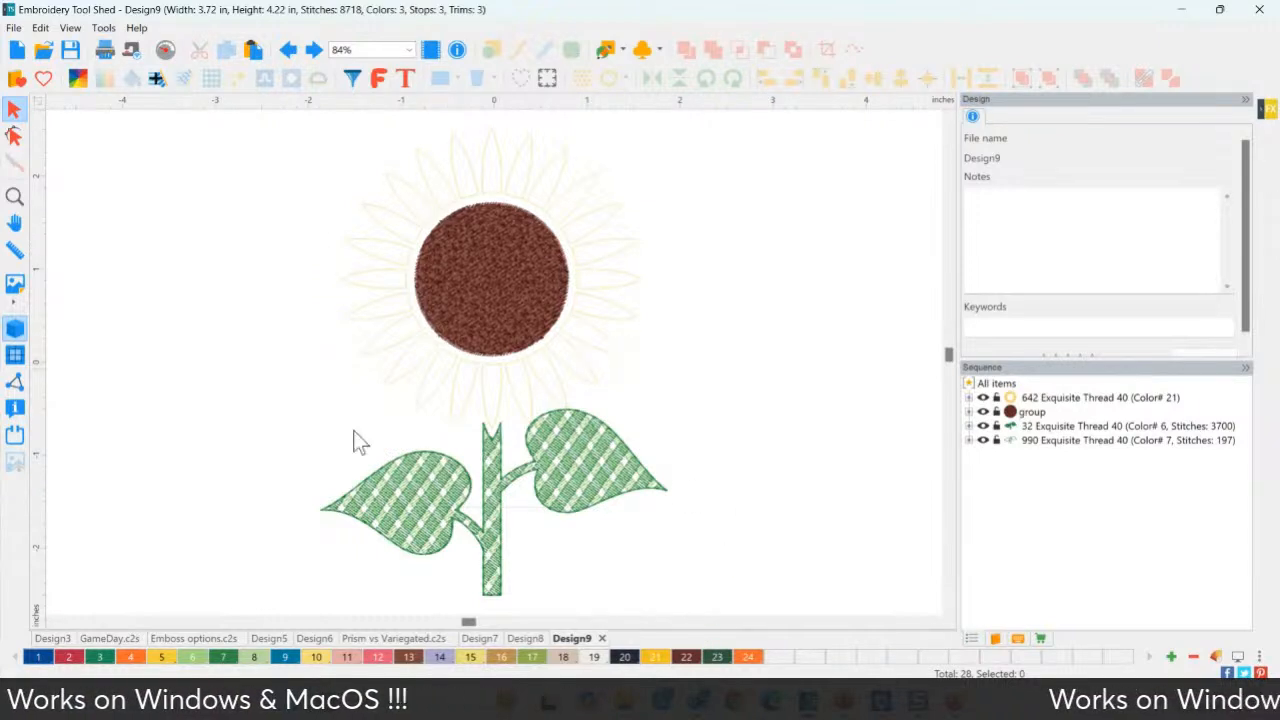
click(1052, 396)
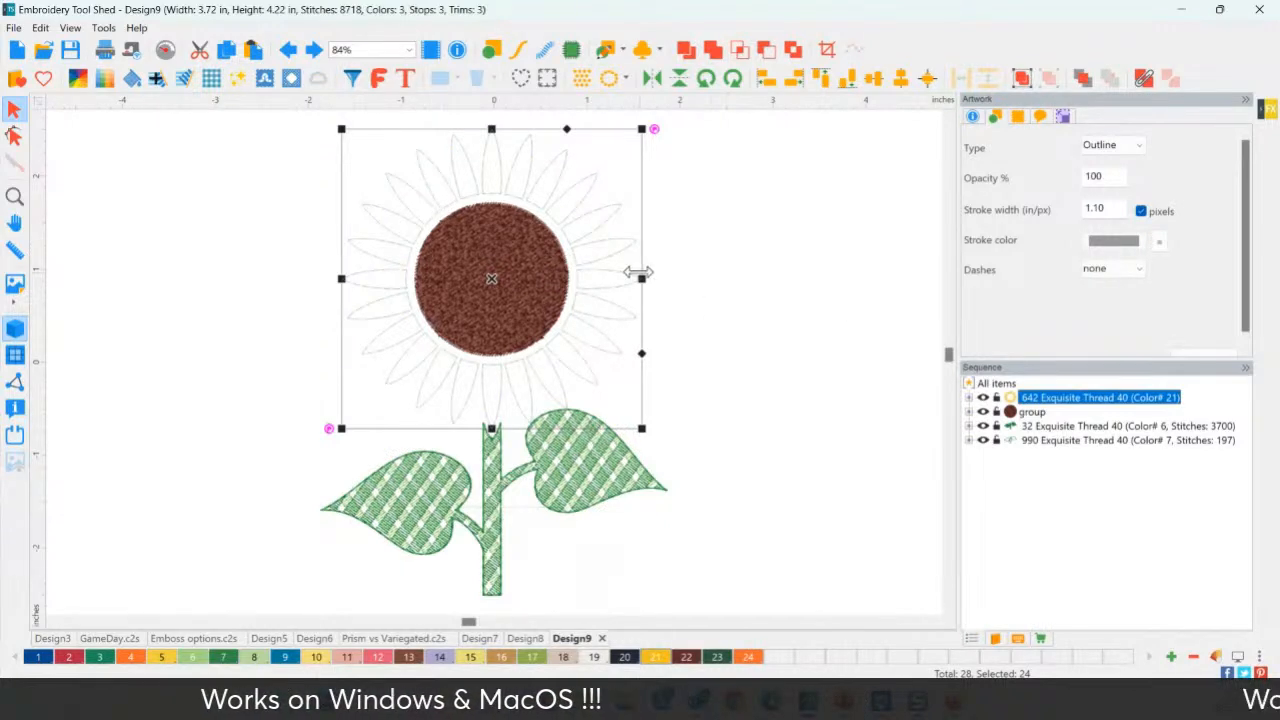
Delete the outlined petals and place a slightly rotated FringeLeaf02 leaf left of the centre.
key(Delete)
click(693, 276)
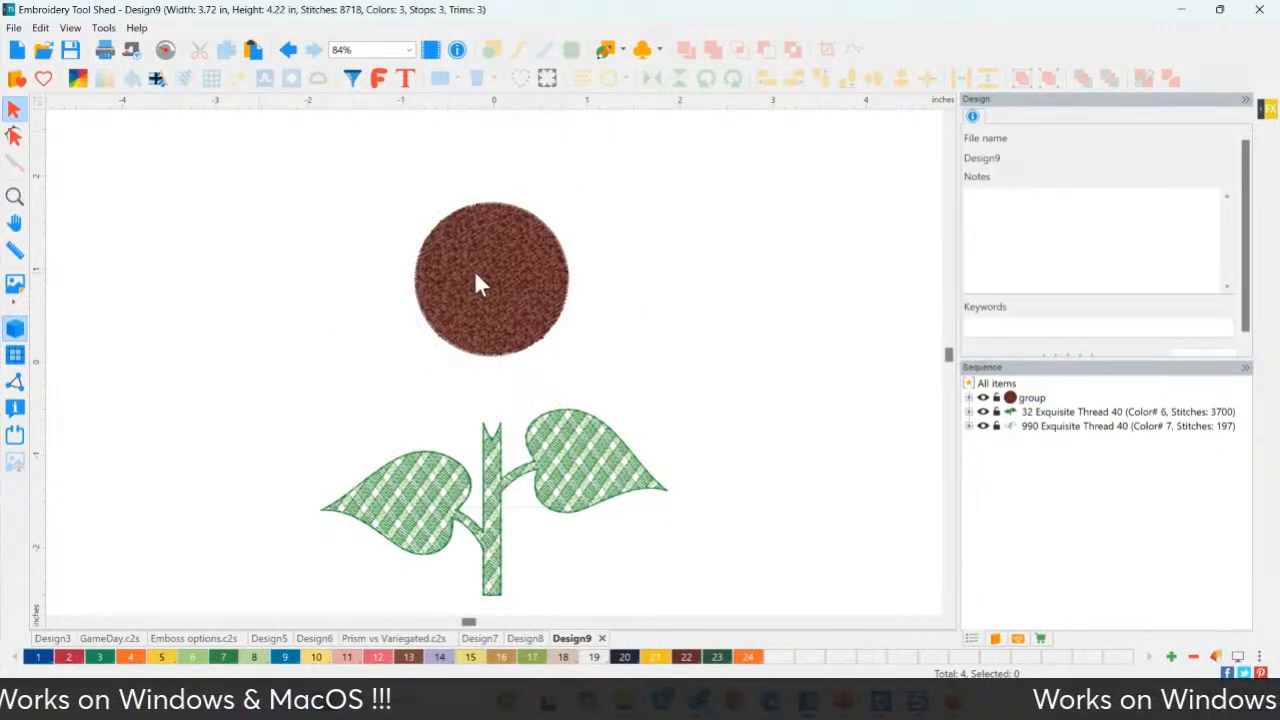
click(156, 79)
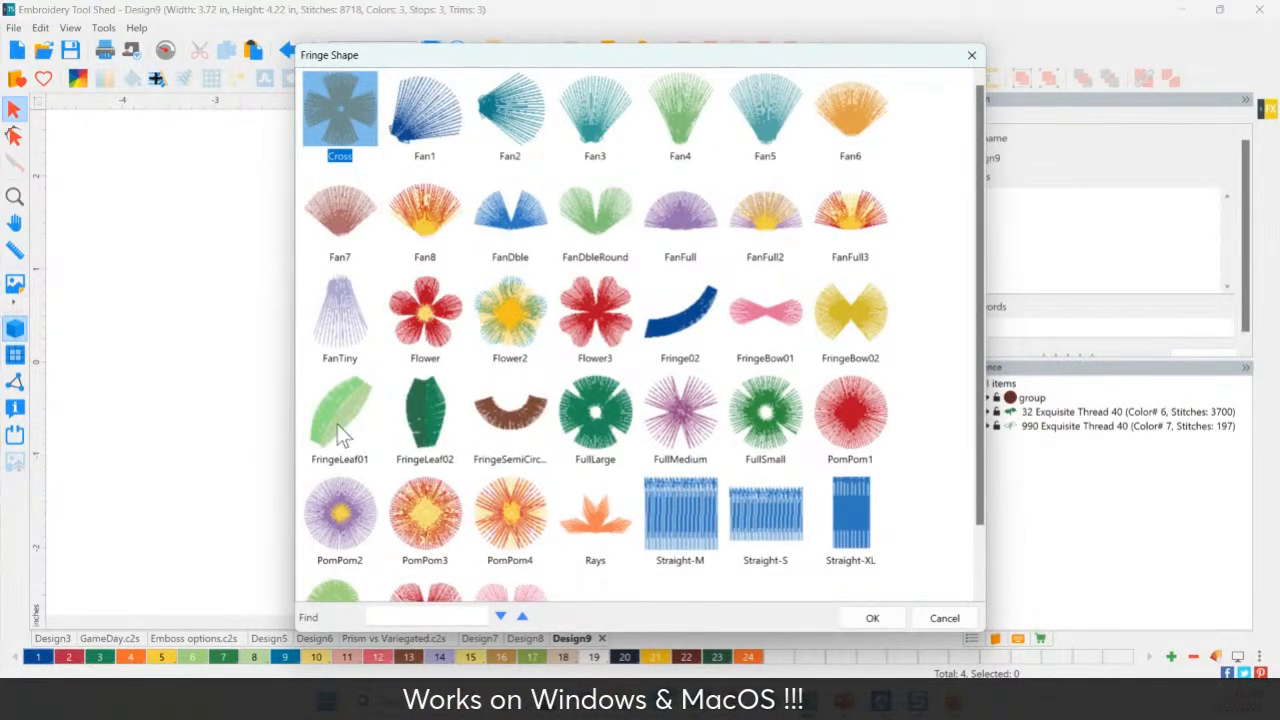
click(418, 410)
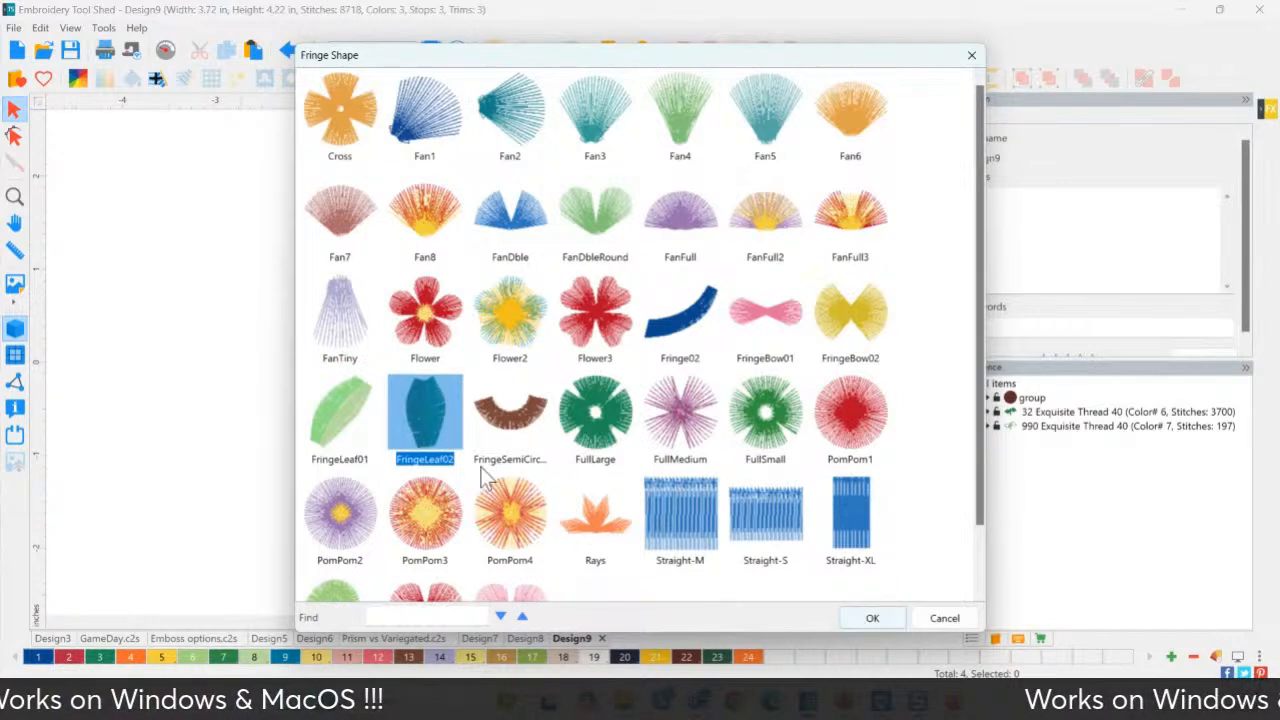
click(870, 620)
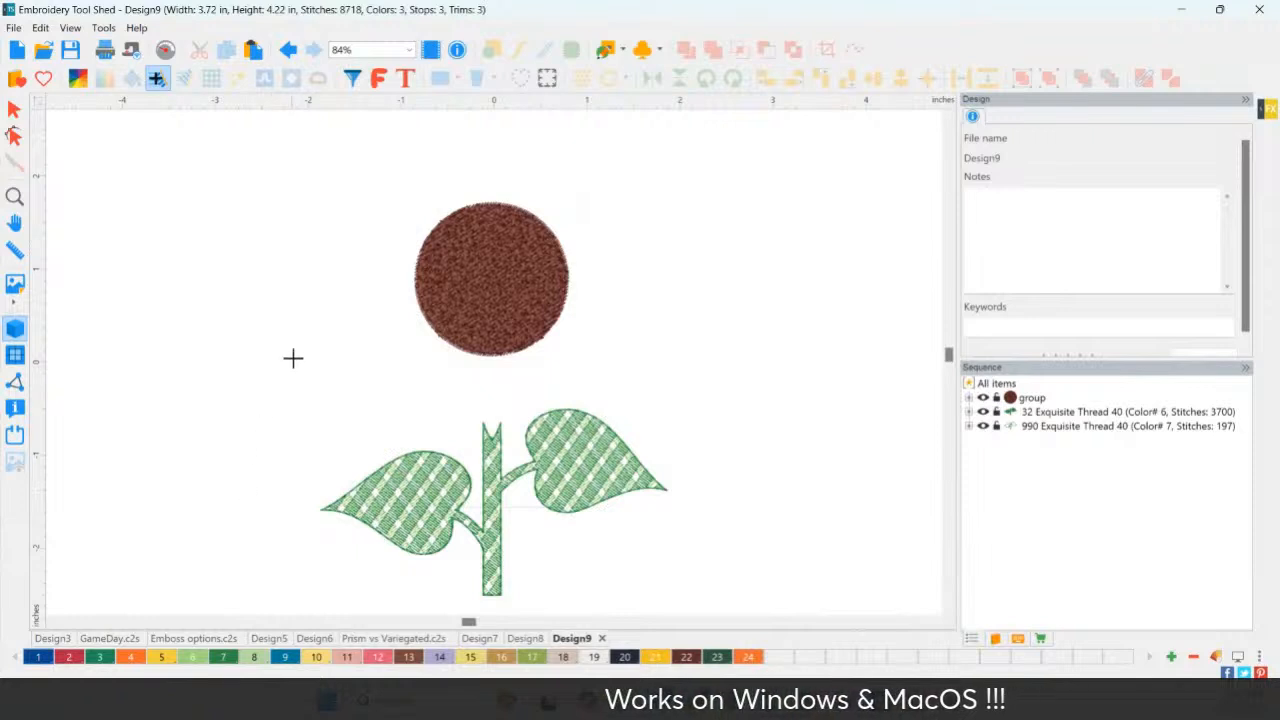
click(255, 237)
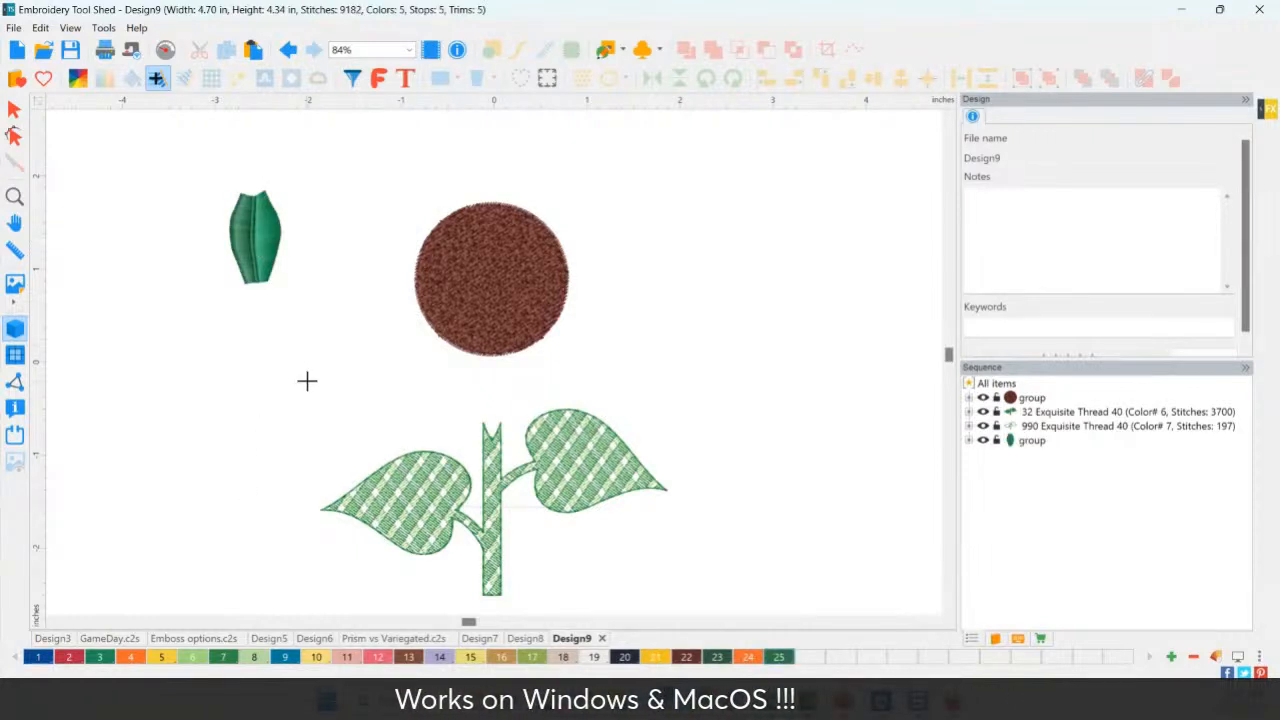
click(17, 113)
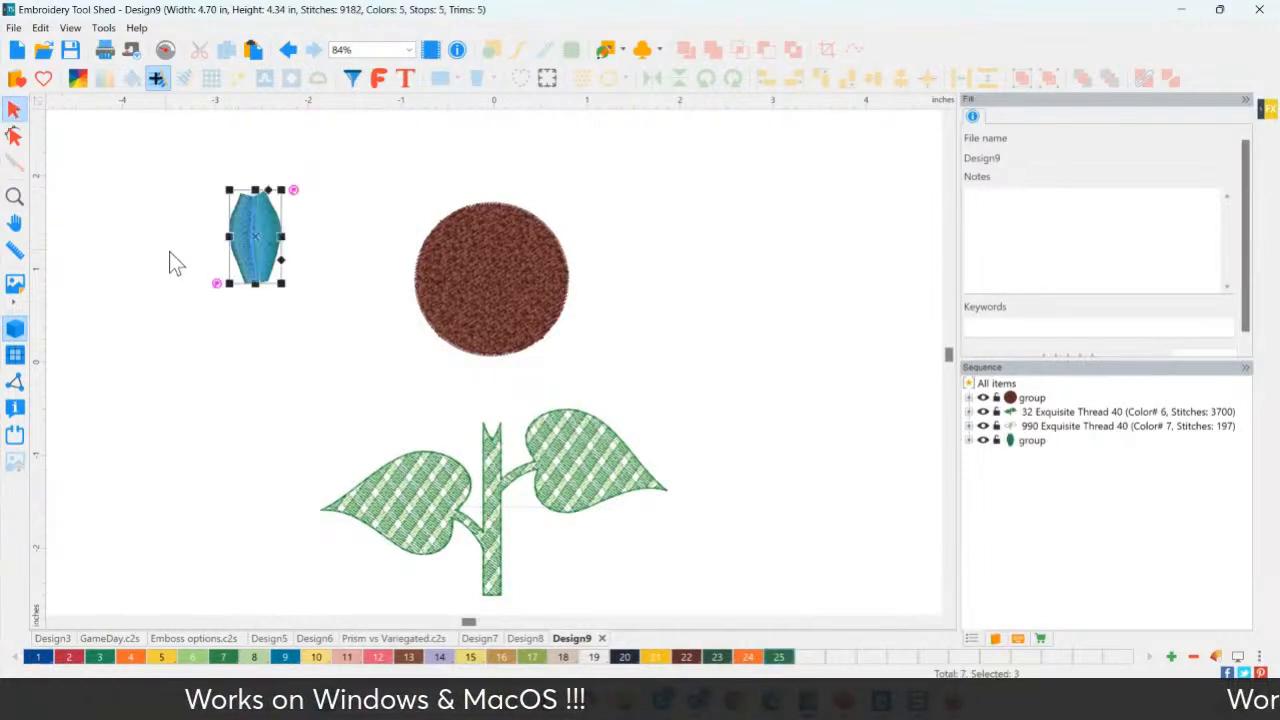
mouse_move(292, 191)
mouse_down()
mouse_move(298, 203)
mouse_move(291, 192)
mouse_up()
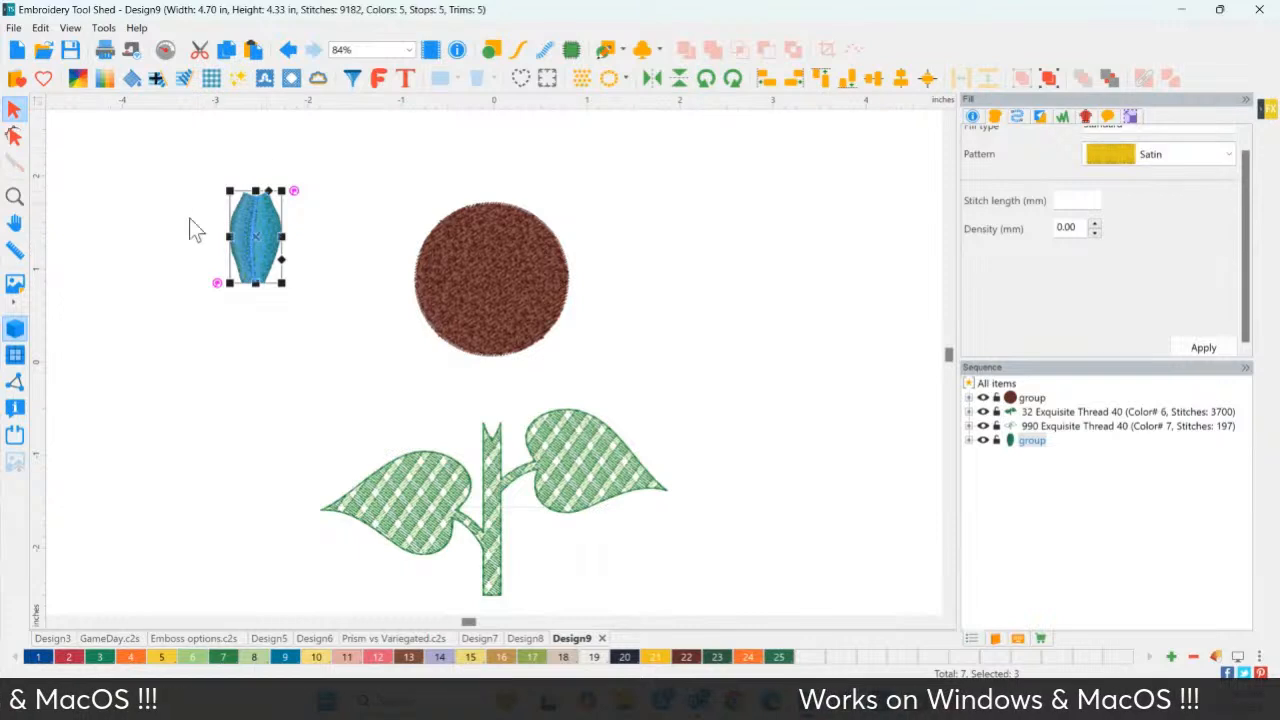
Adjust the fringe leaf's rotation, ending with it upright.
click(609, 80)
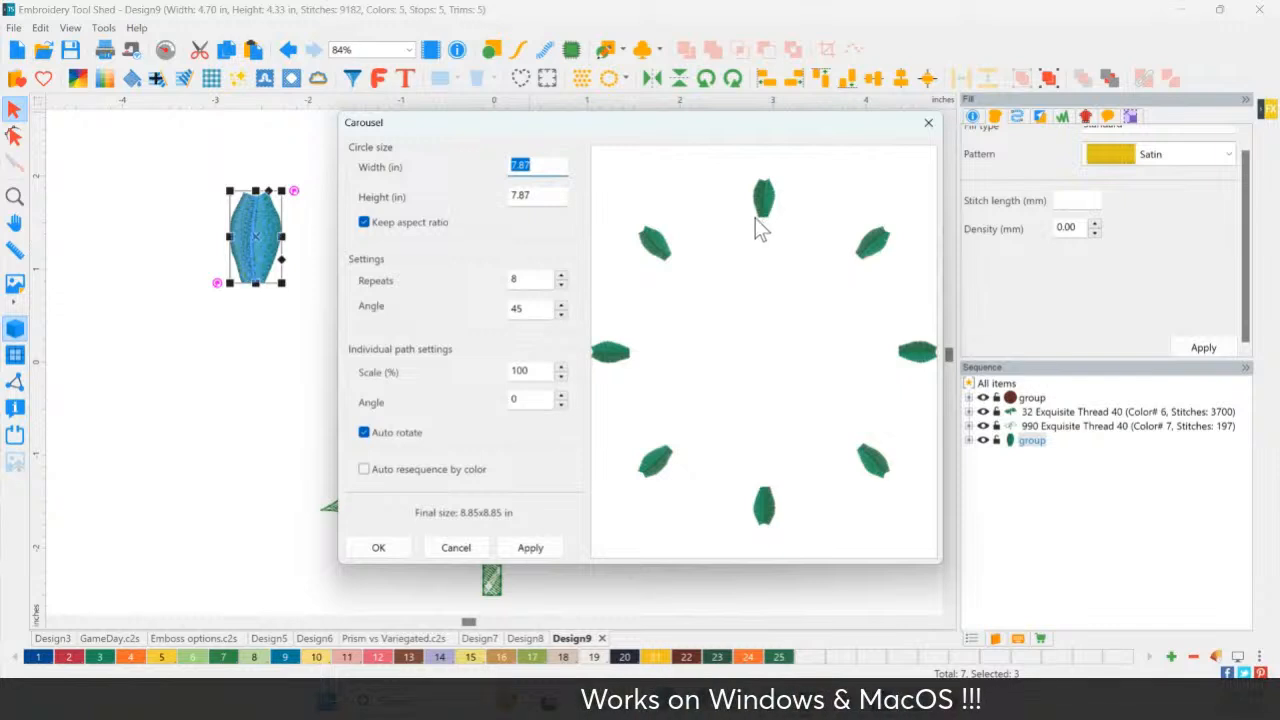
click(928, 122)
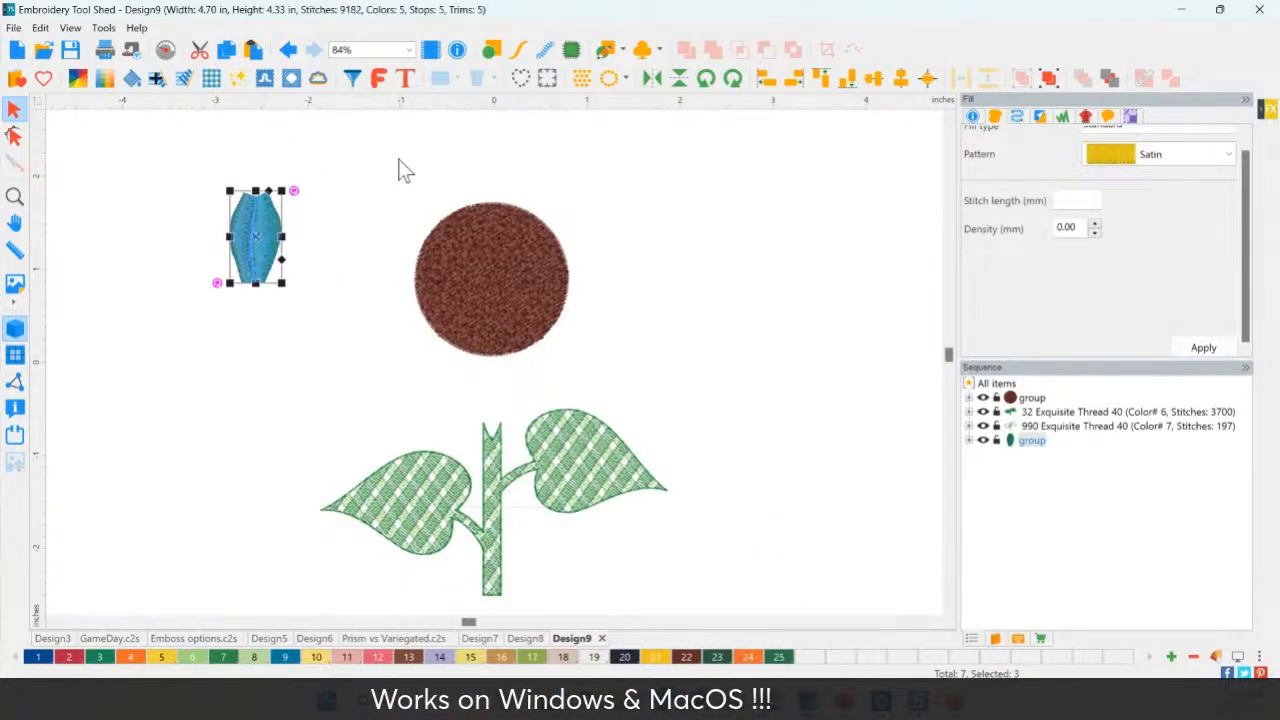
click(732, 82)
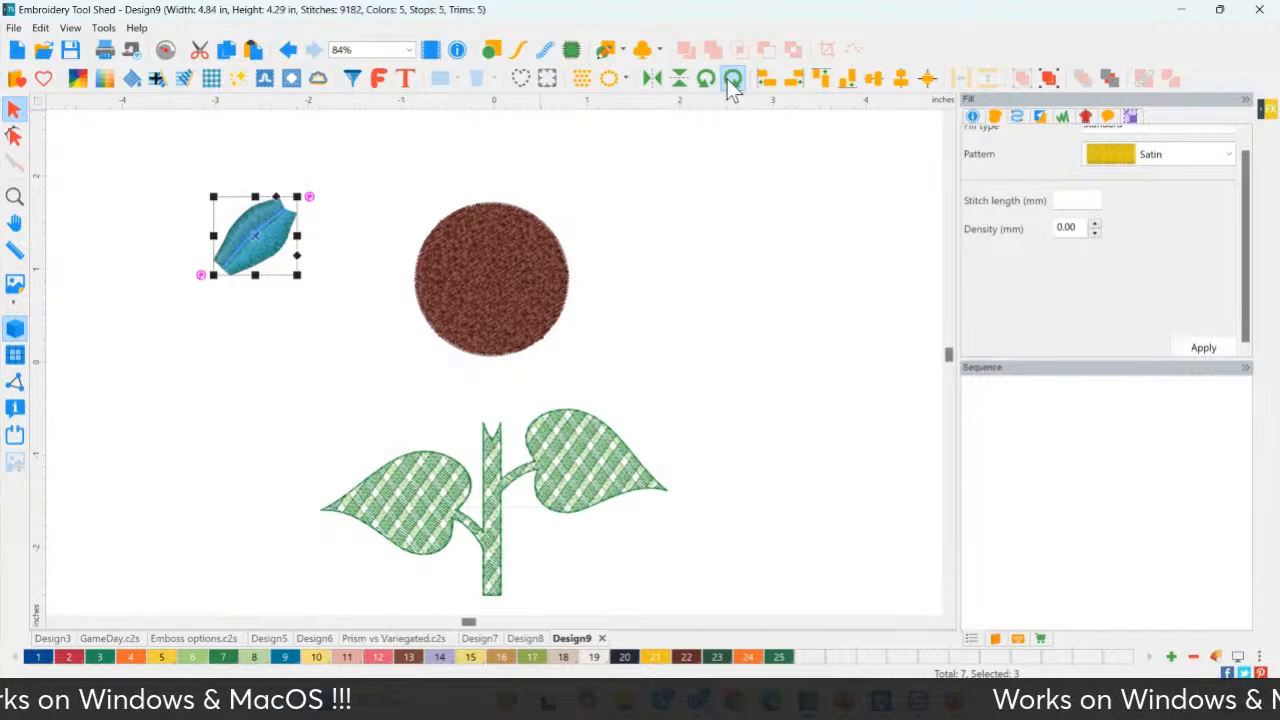
click(734, 84)
click(736, 84)
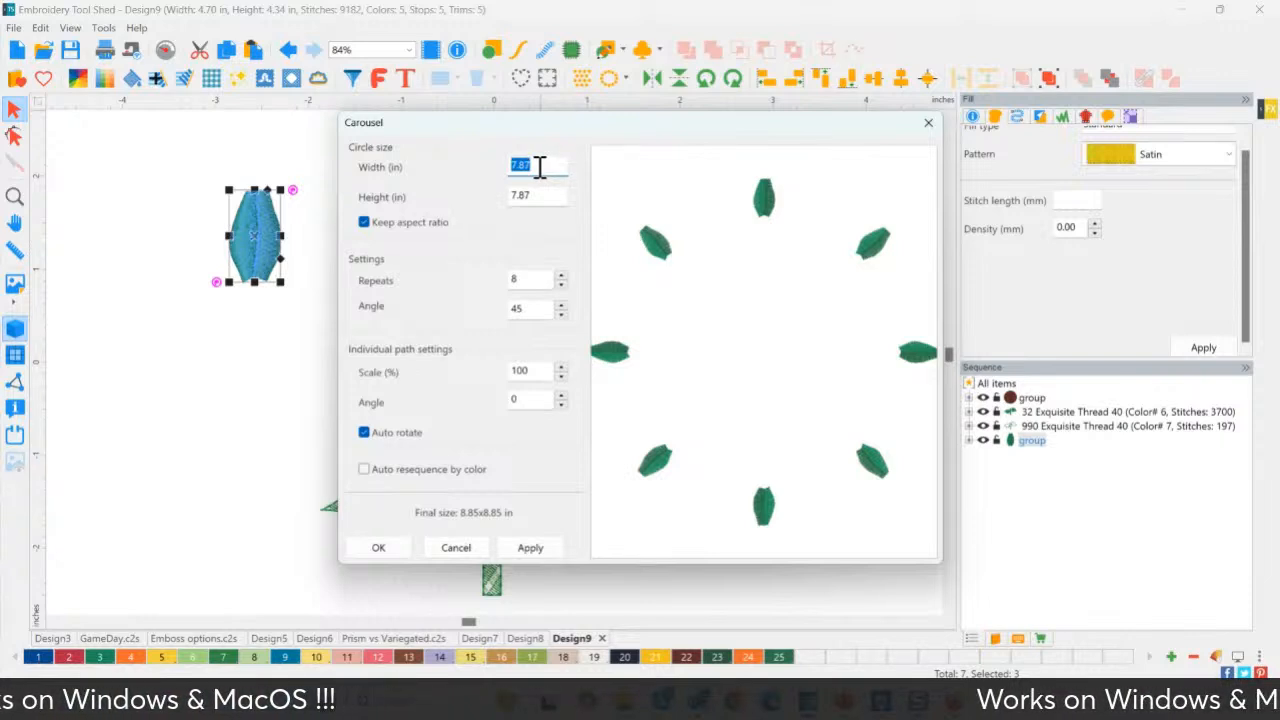
In Carousel, set 2.50 in width, 15 repeats, Auto rotate on and Auto resequence by color.
text(2.5)
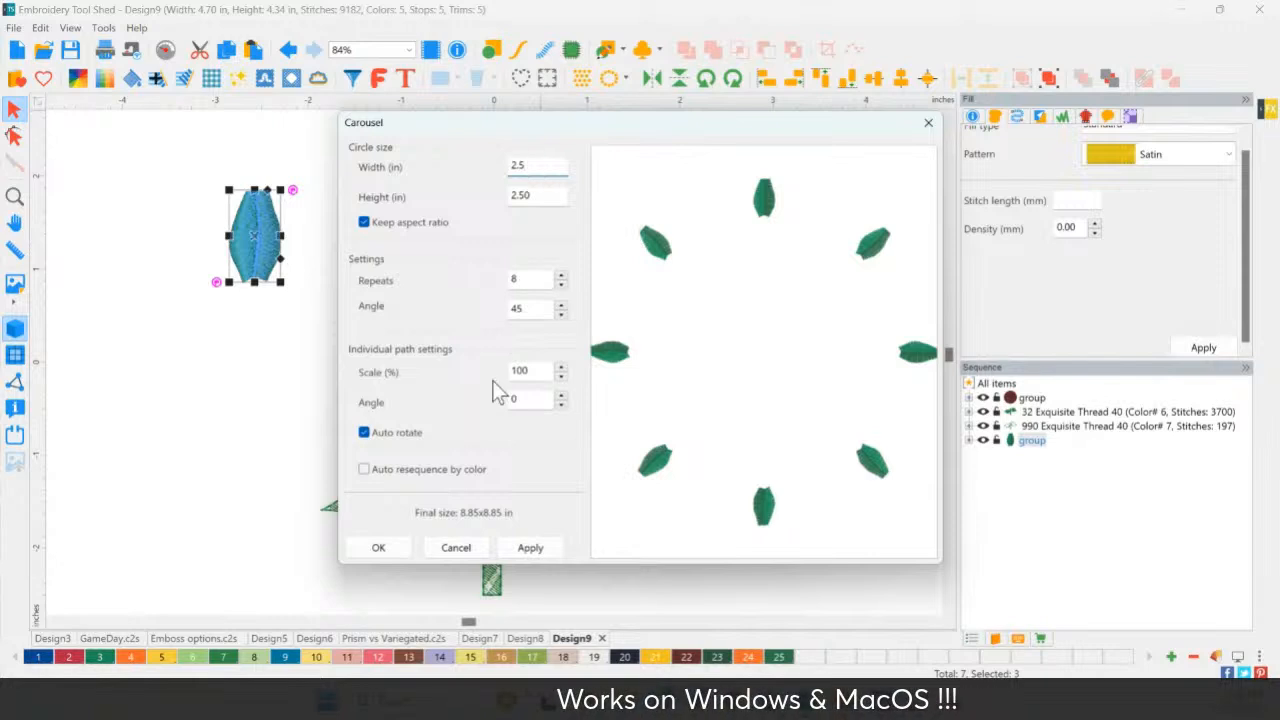
click(542, 552)
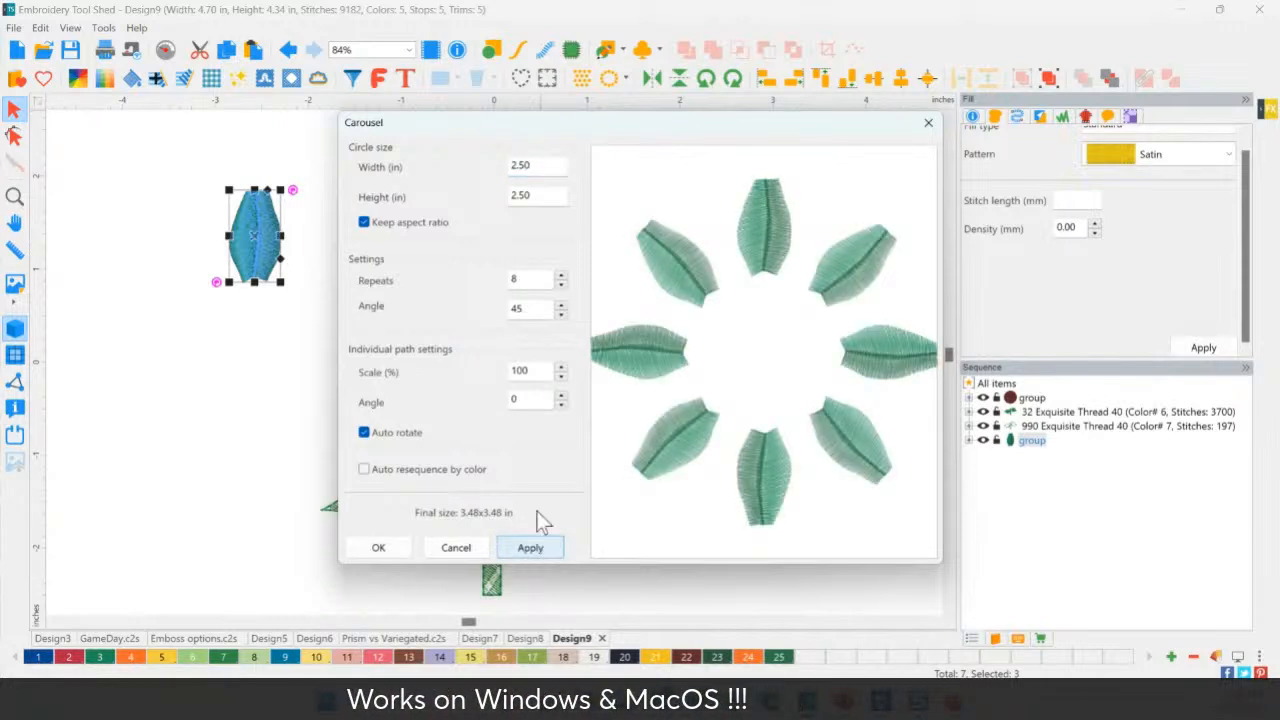
click(561, 277)
click(561, 277)
click(561, 277)
click(561, 277)
click(561, 277)
click(561, 277)
click(561, 277)
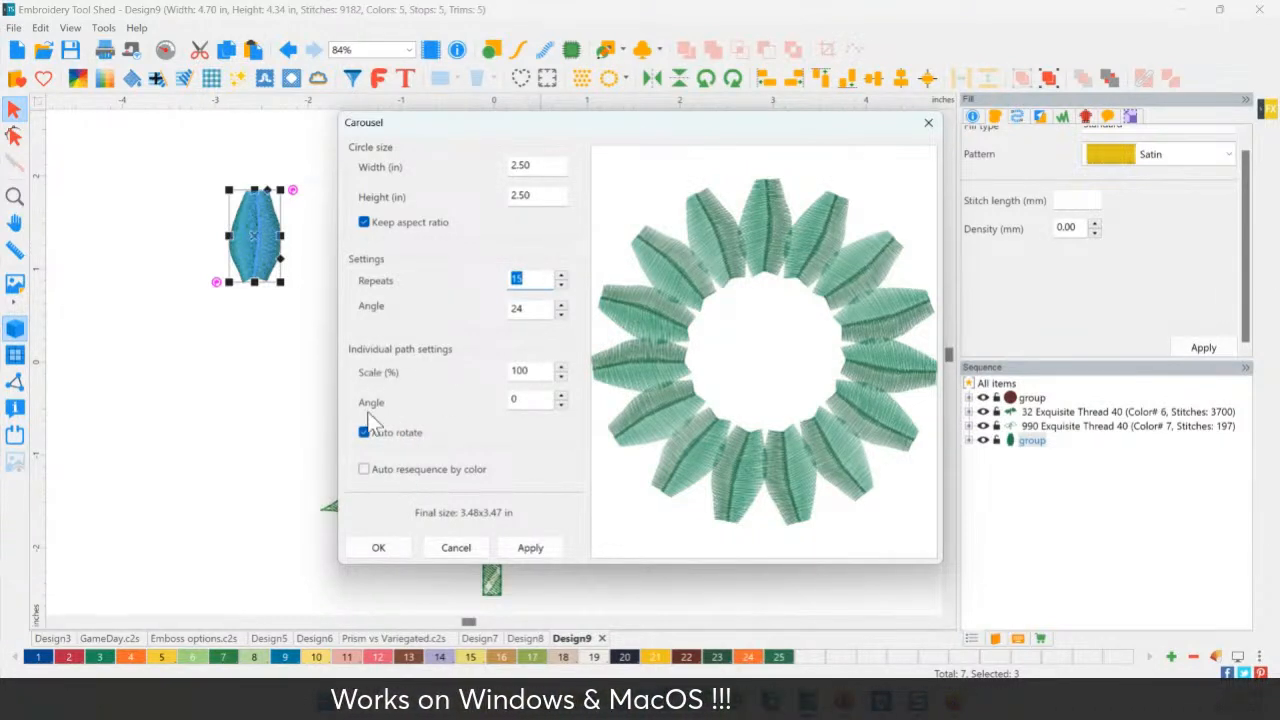
click(394, 434)
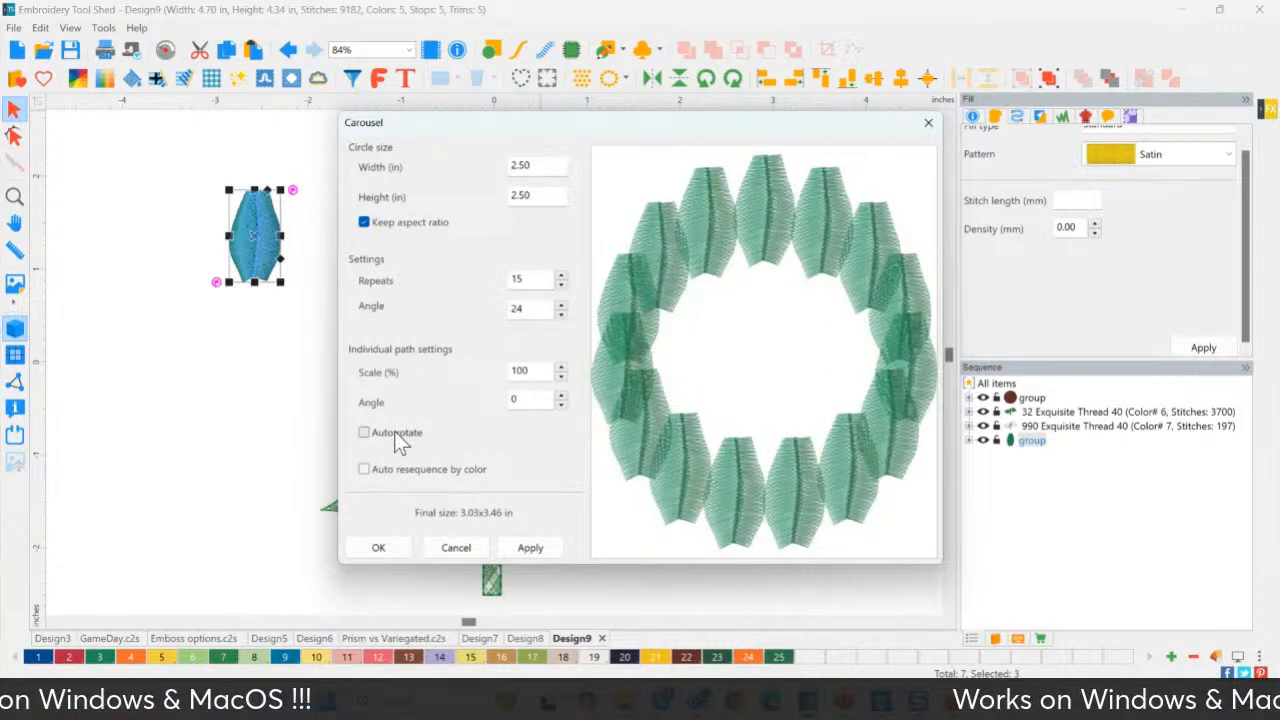
click(395, 434)
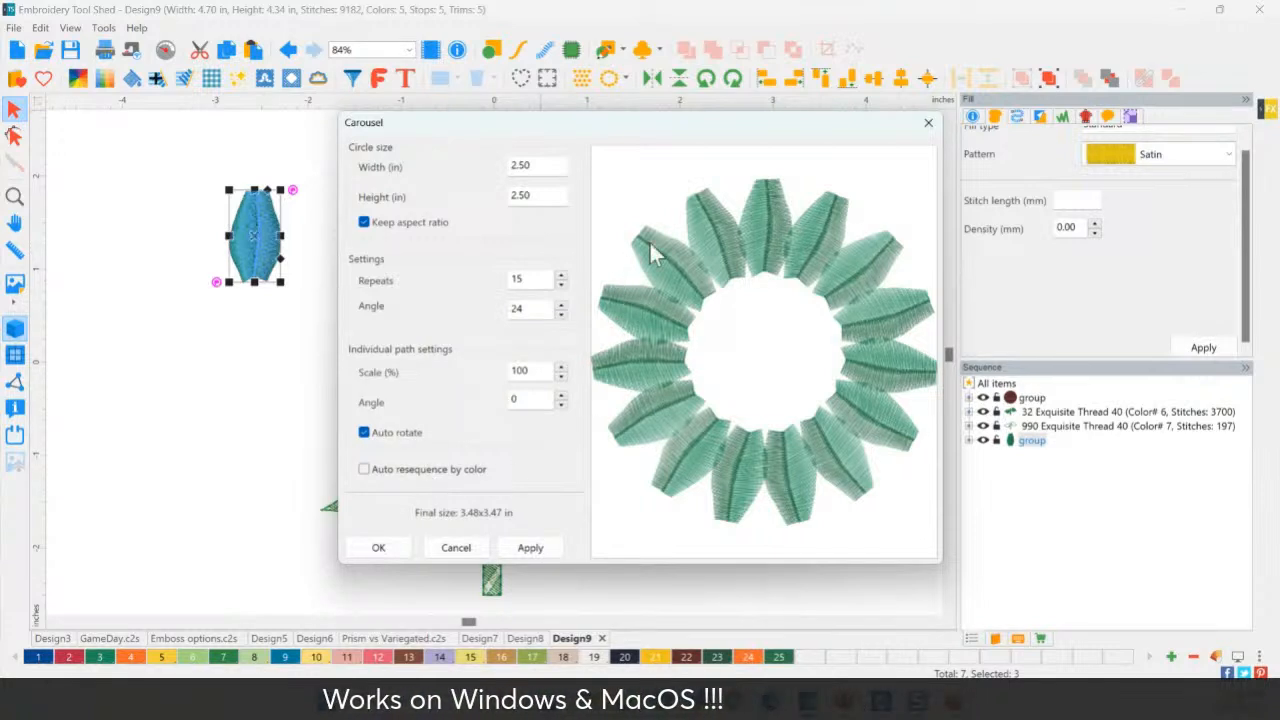
click(366, 468)
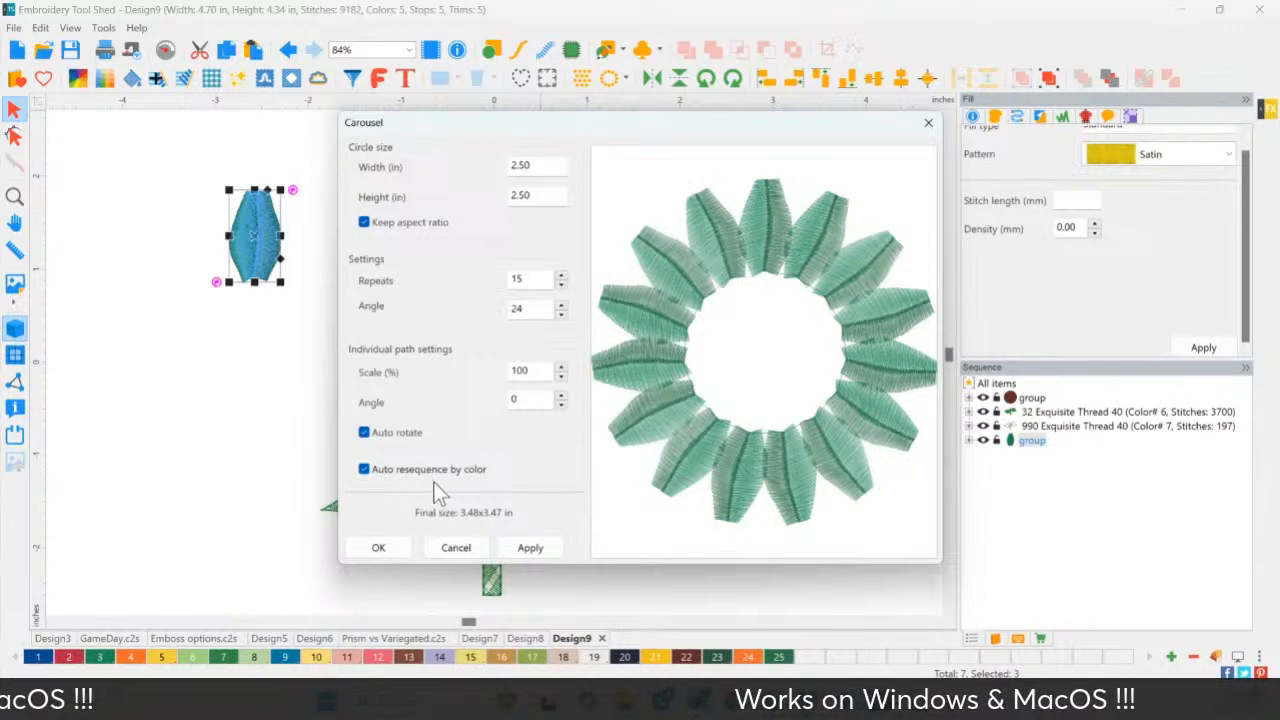
Generate the 15-petal ring, centre it on the brown centre and colour it Zinnia Gold 21.
click(382, 548)
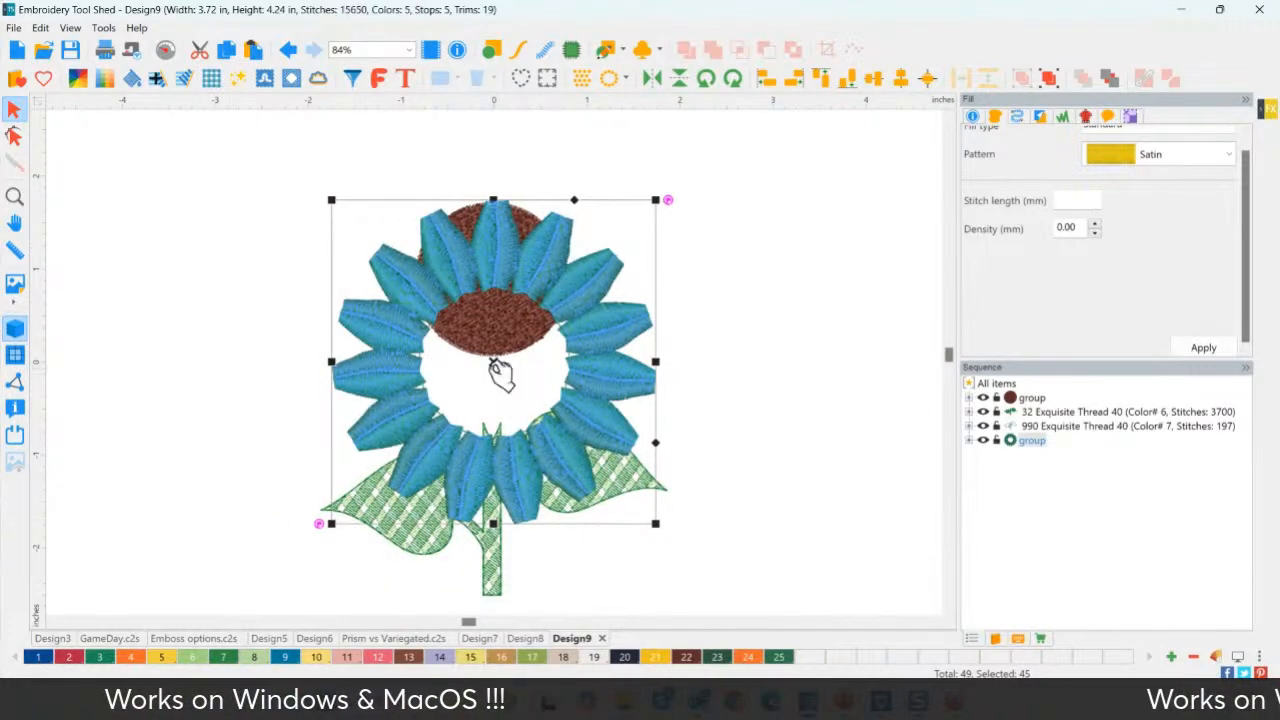
drag(500, 363, 499, 283)
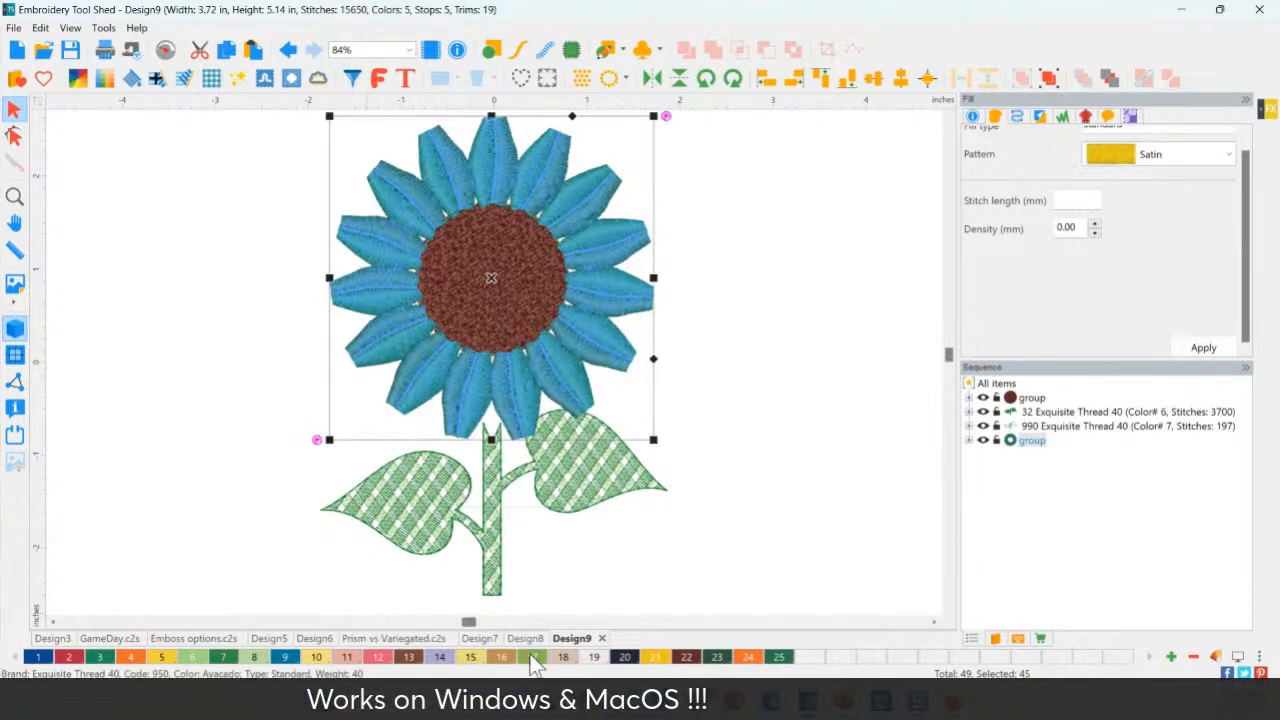
click(656, 657)
click(774, 437)
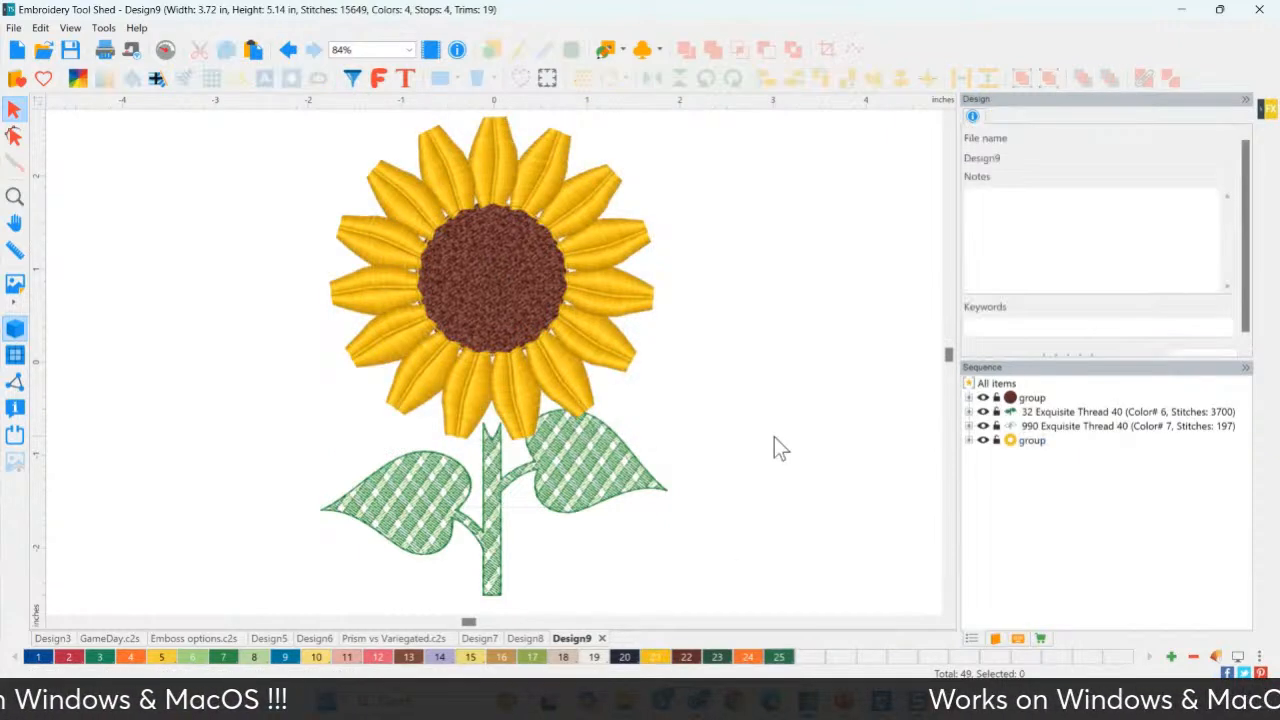
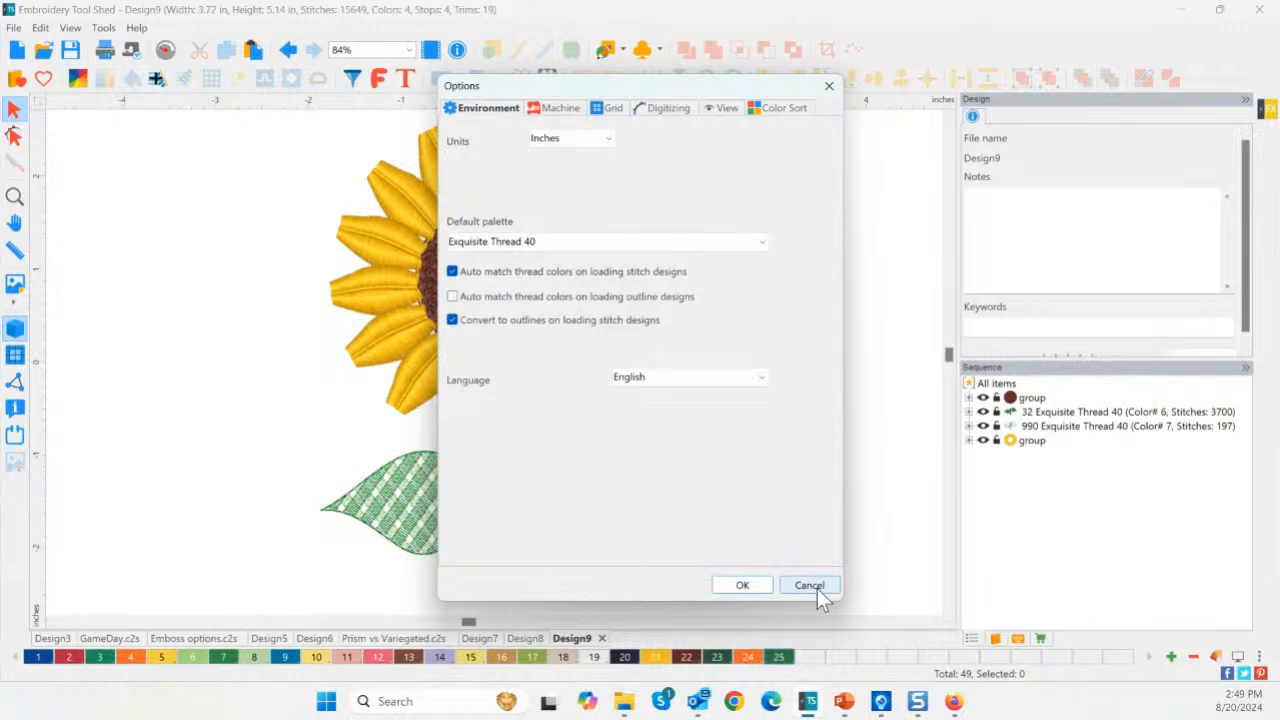
Cancel the Options dialog, leaving all settings unchanged.
click(809, 586)
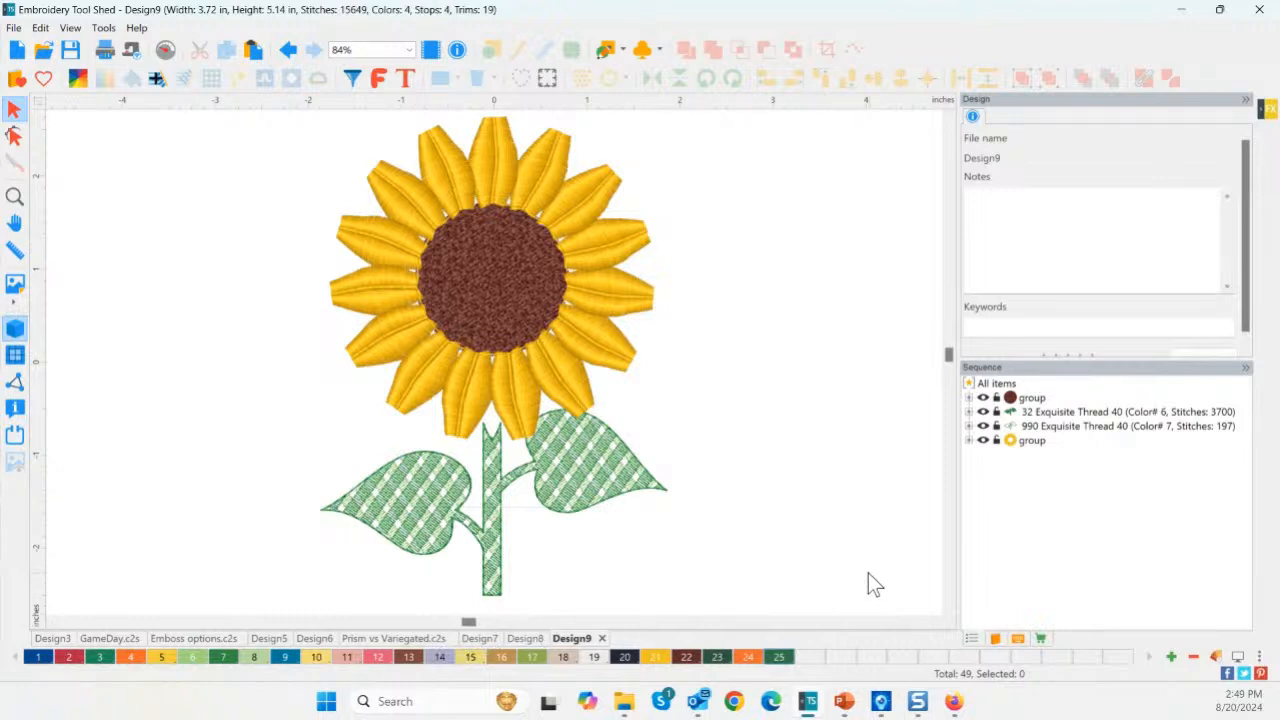
click(1216, 657)
click(505, 121)
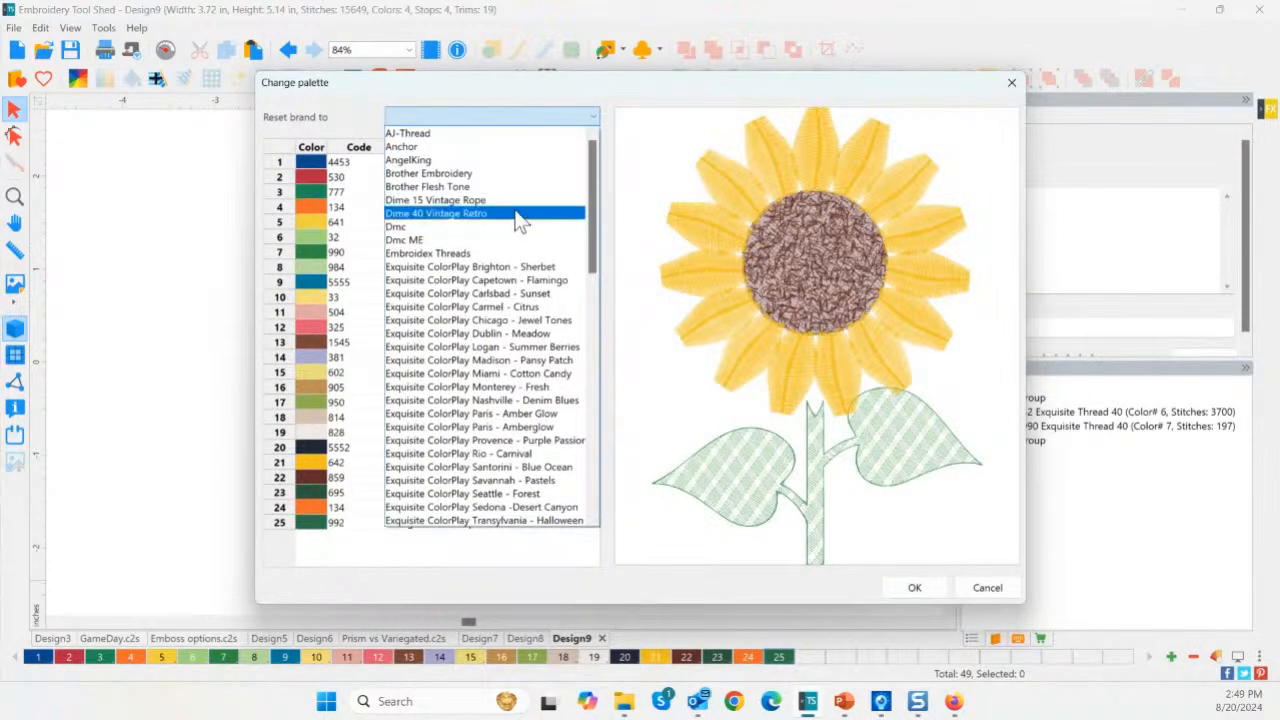
scroll(540, 457, down, 1)
scroll(535, 462, down, 7)
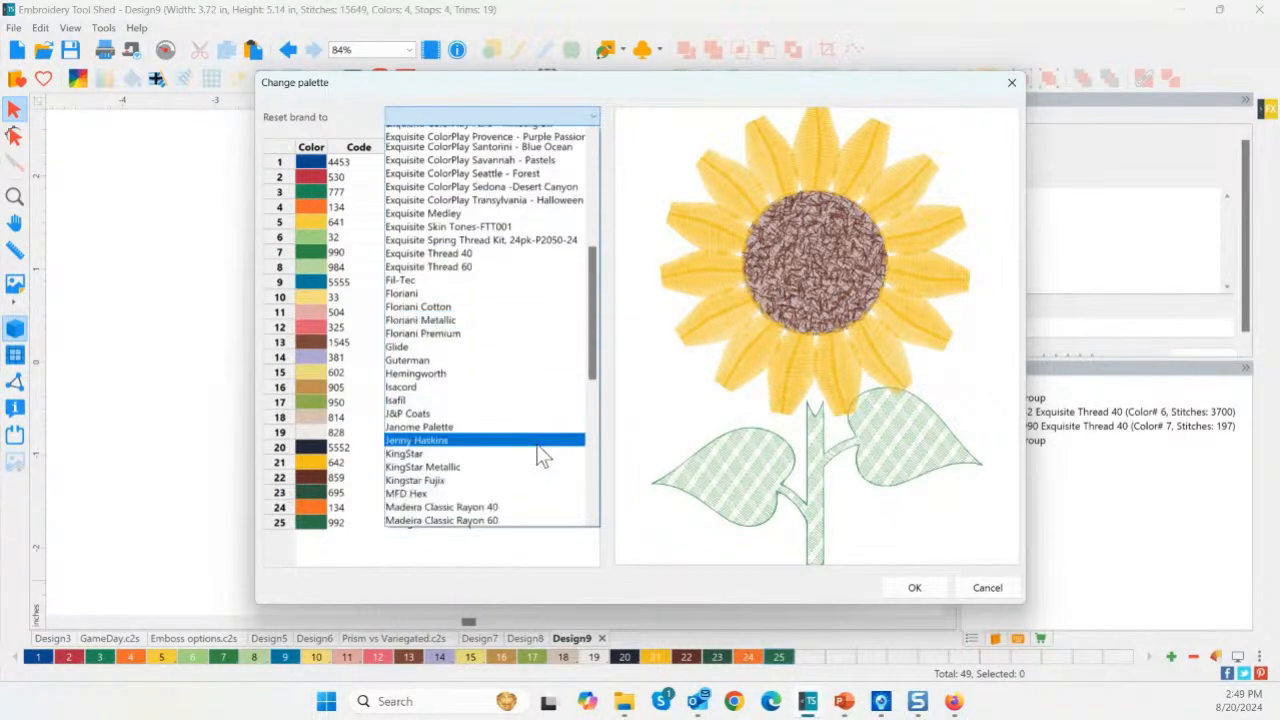
click(483, 390)
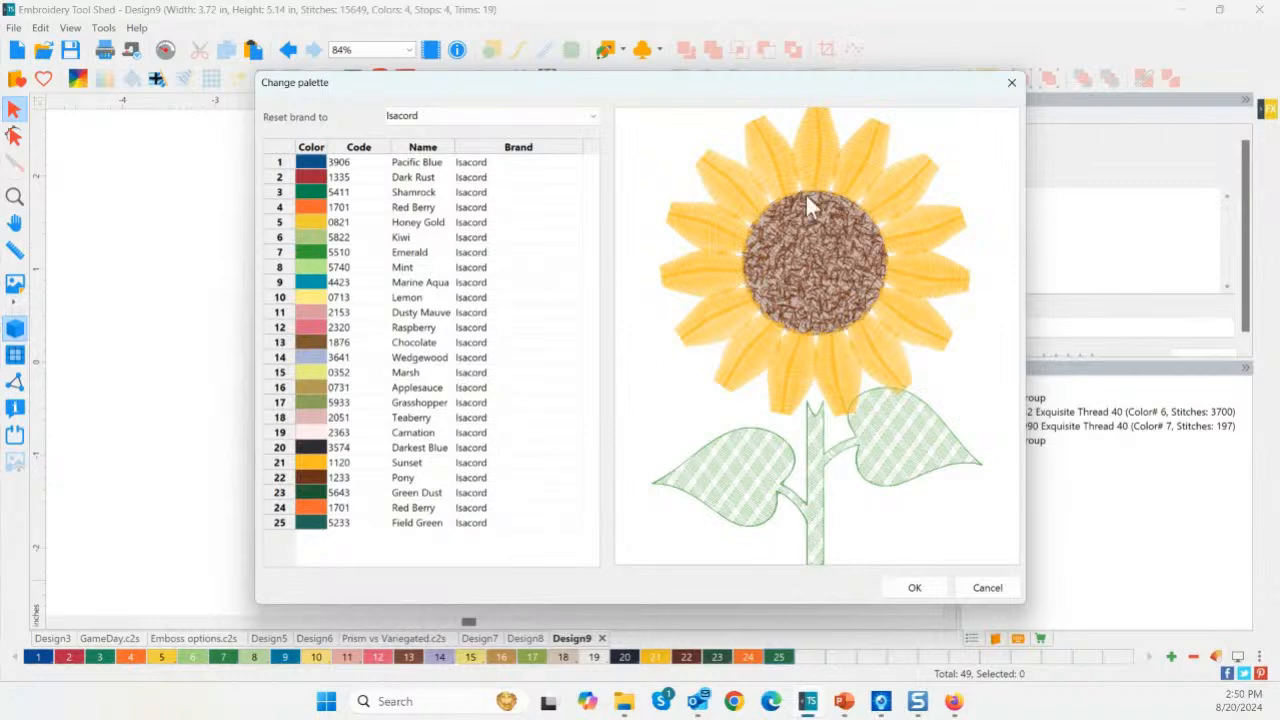
click(985, 587)
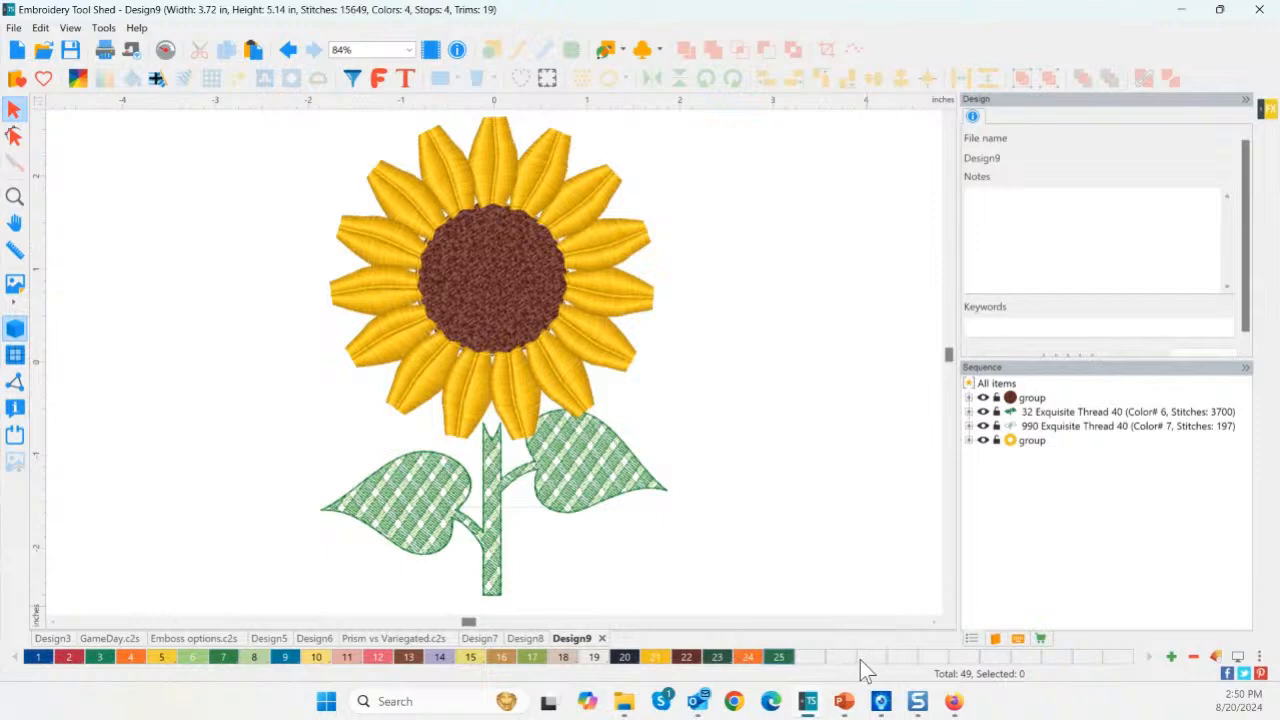
Start a new design and reduce its palette to one colour, 904 Sycamore.
click(17, 50)
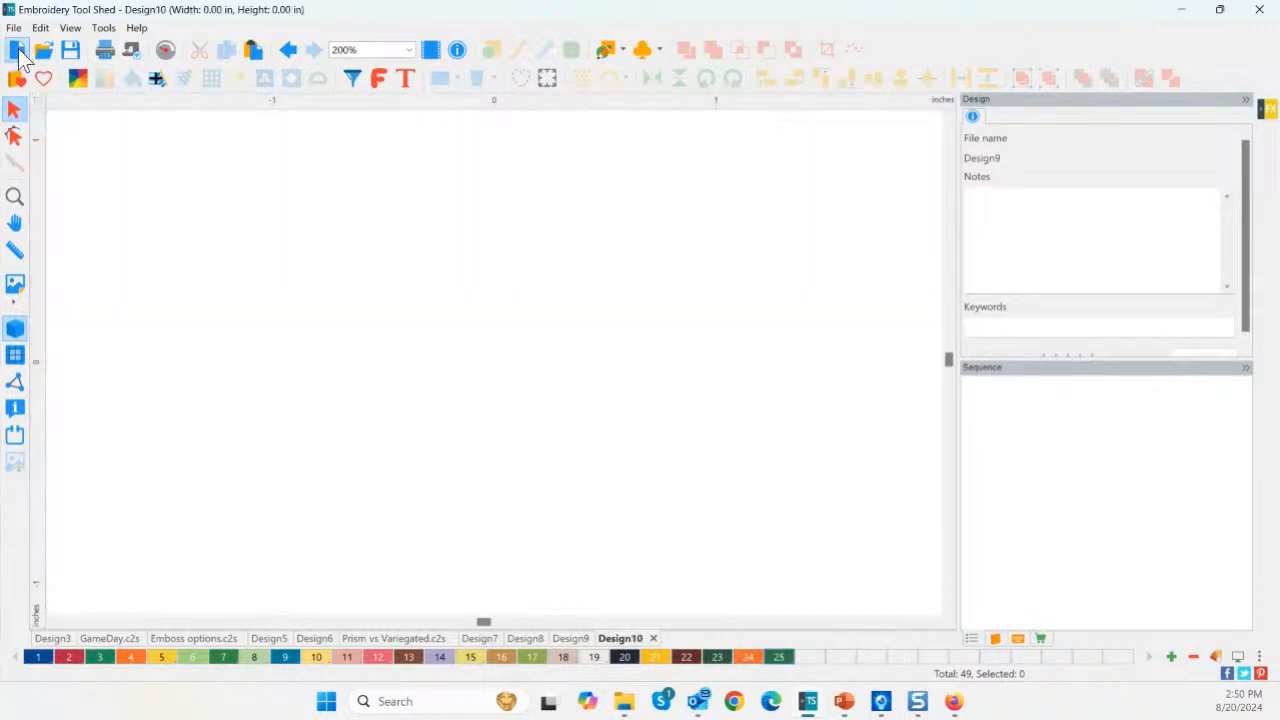
click(1195, 659)
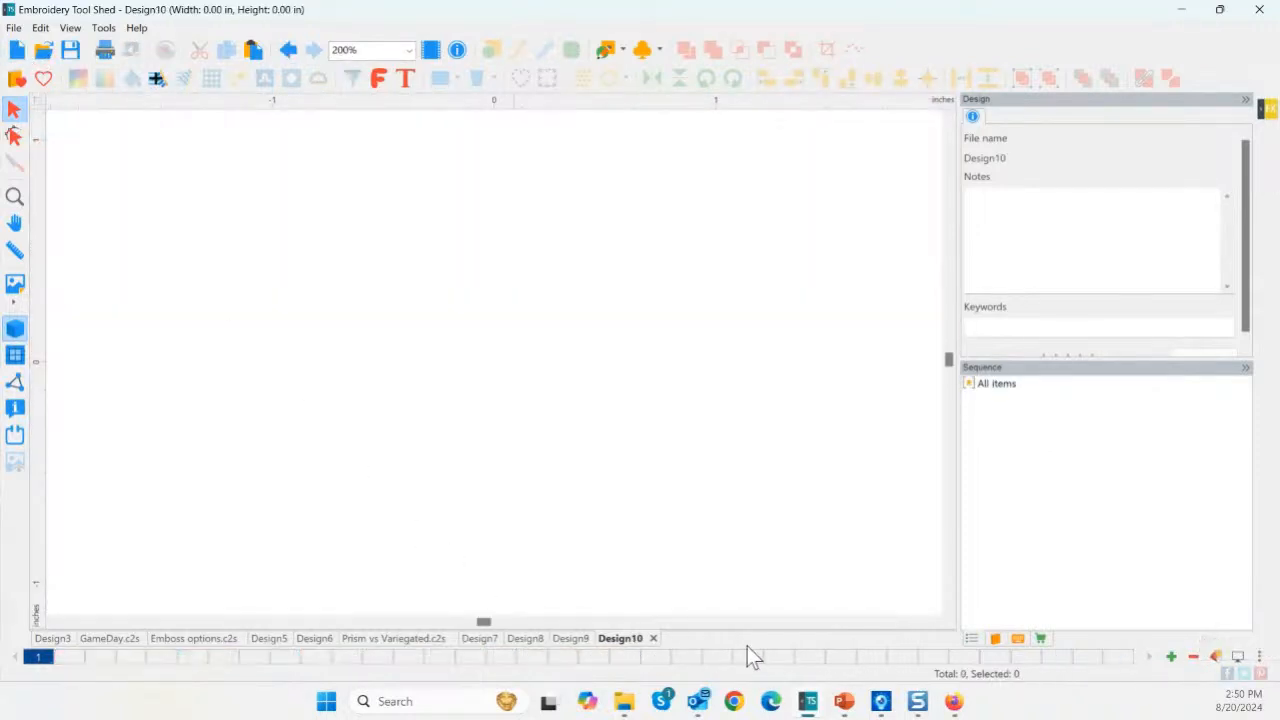
click(37, 662)
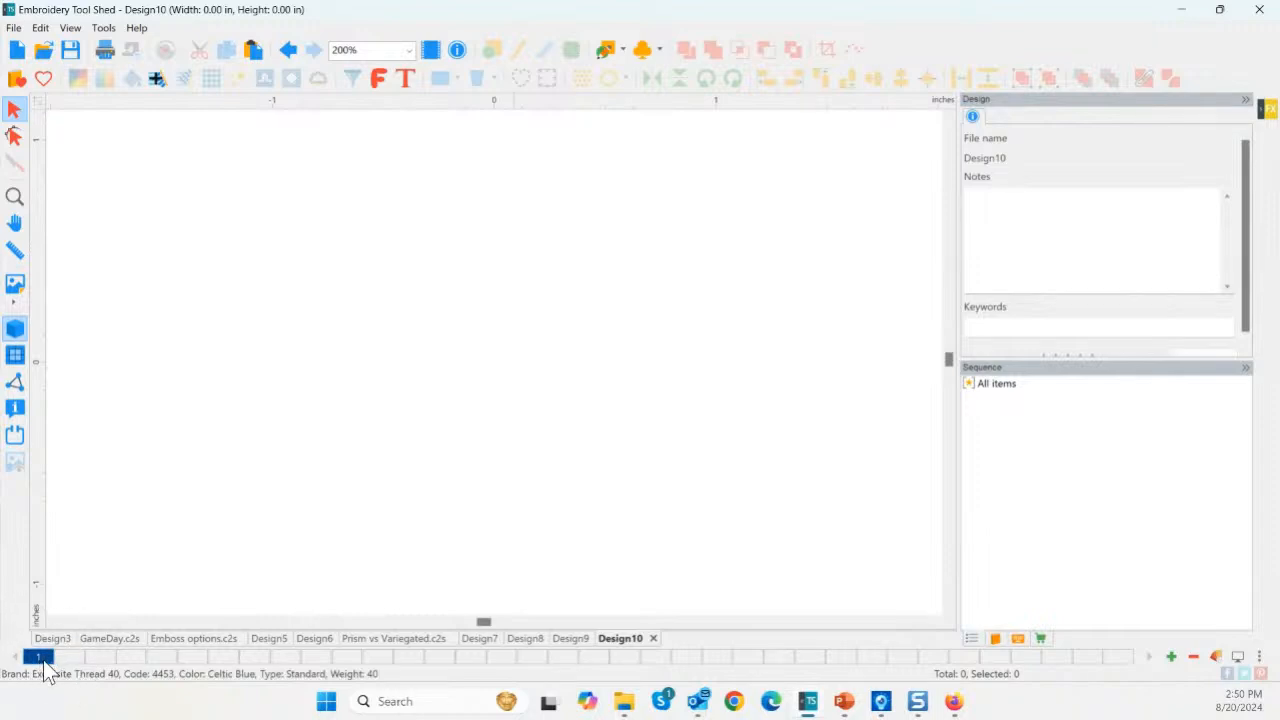
double_click(42, 657)
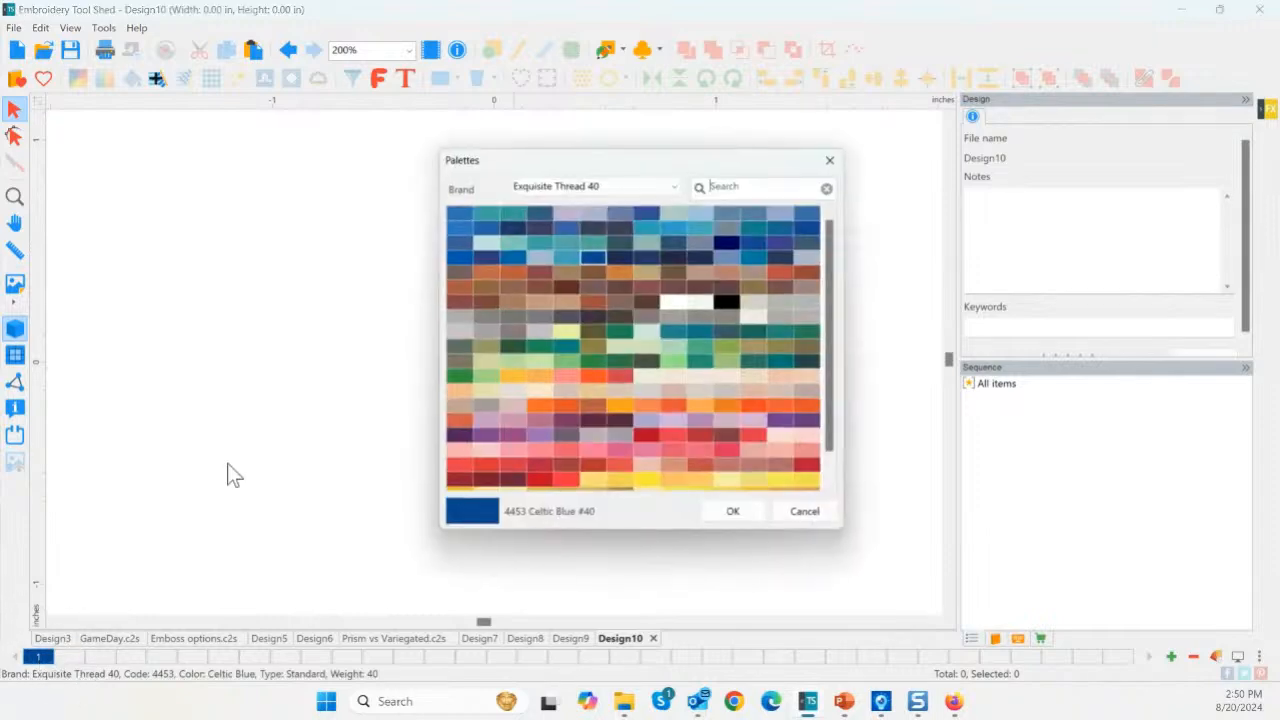
click(508, 241)
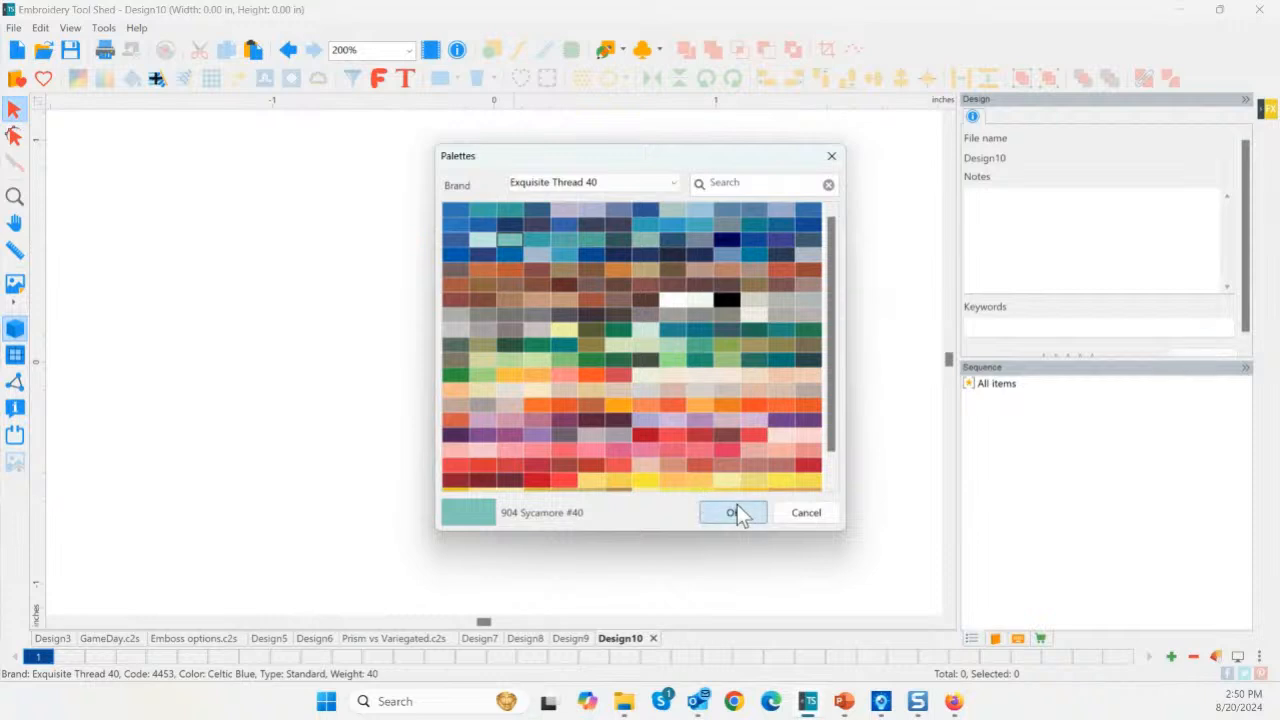
click(733, 512)
Add 984 Seedling as colour 2, grow the palette to eleven colours, and return to Design9.
click(1172, 660)
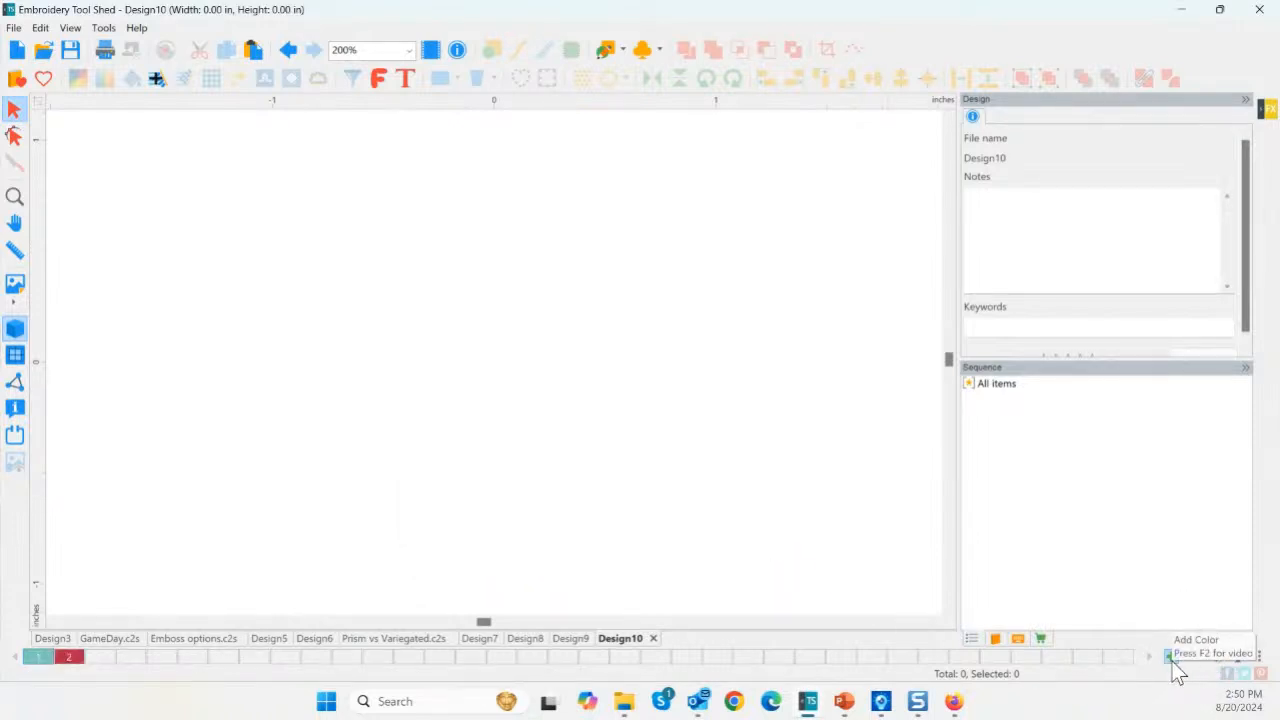
double_click(82, 664)
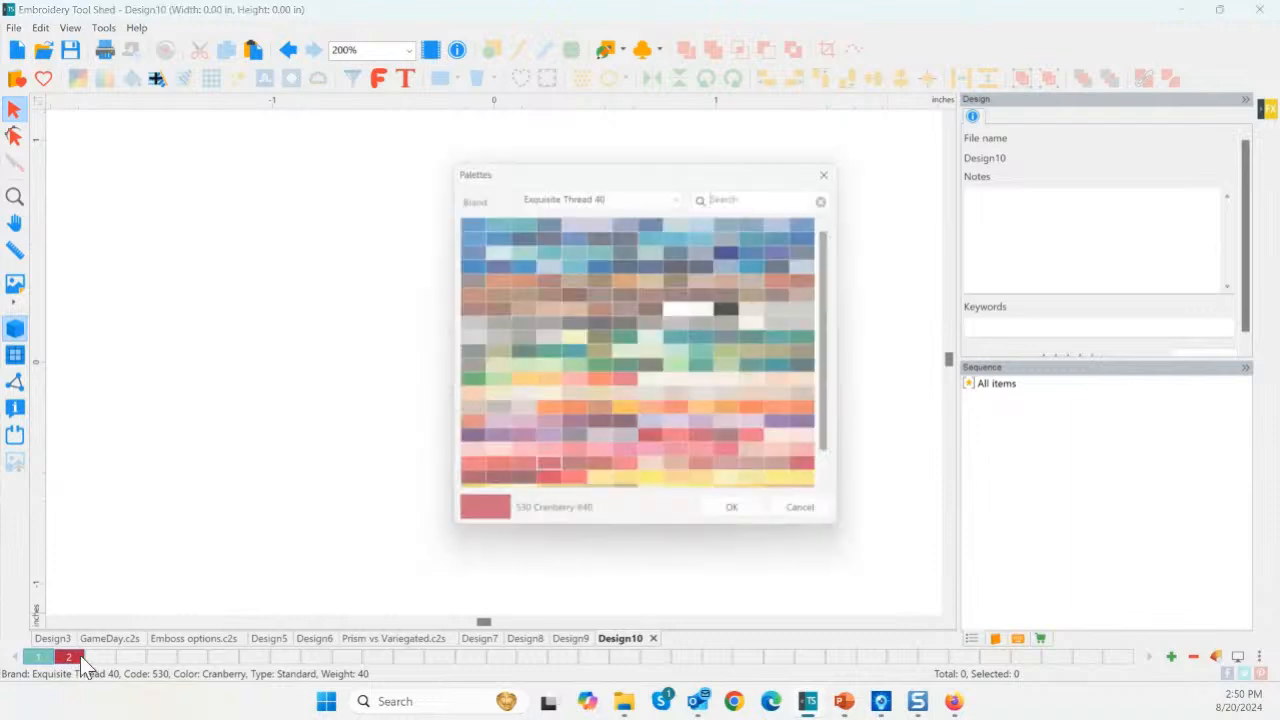
click(511, 367)
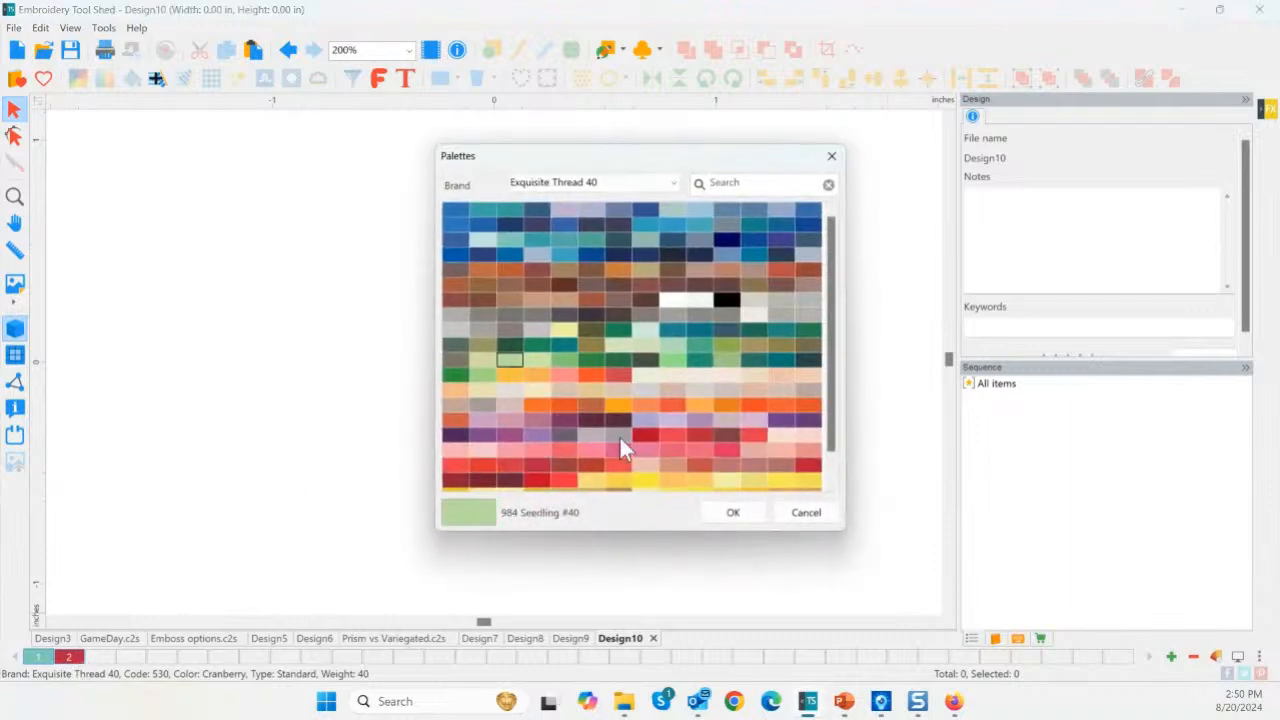
click(730, 516)
click(1172, 658)
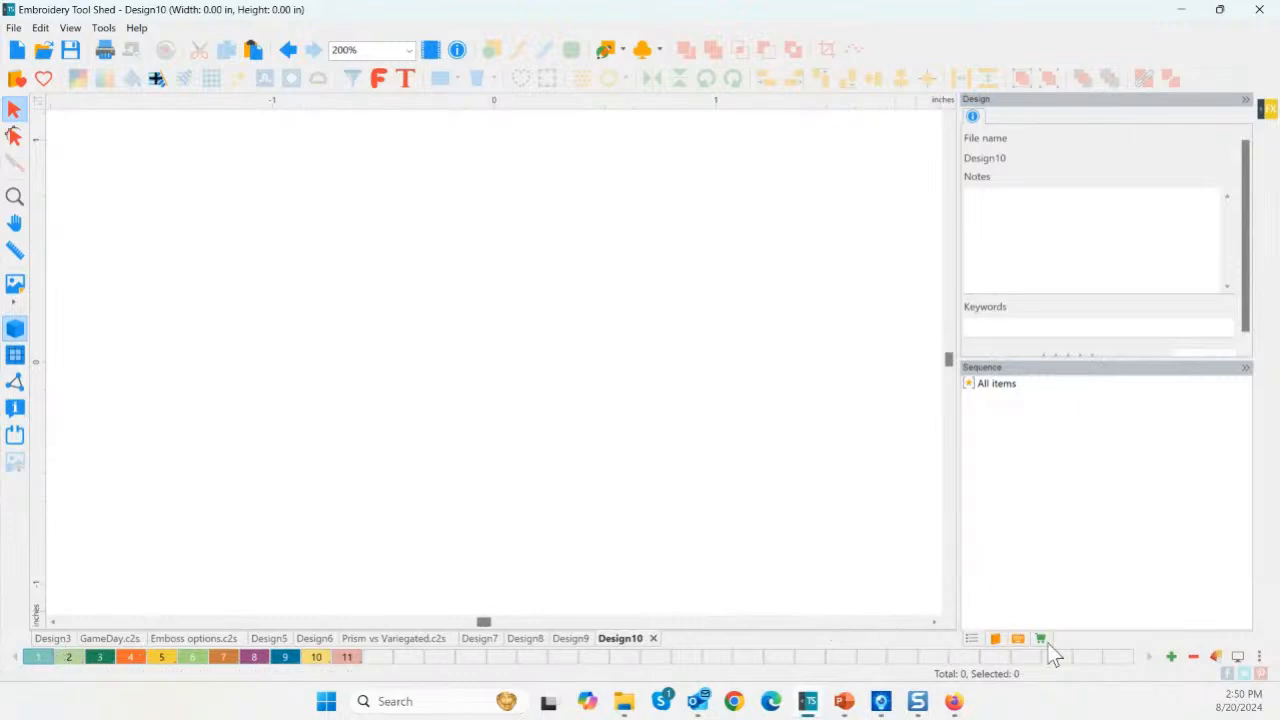
click(1259, 659)
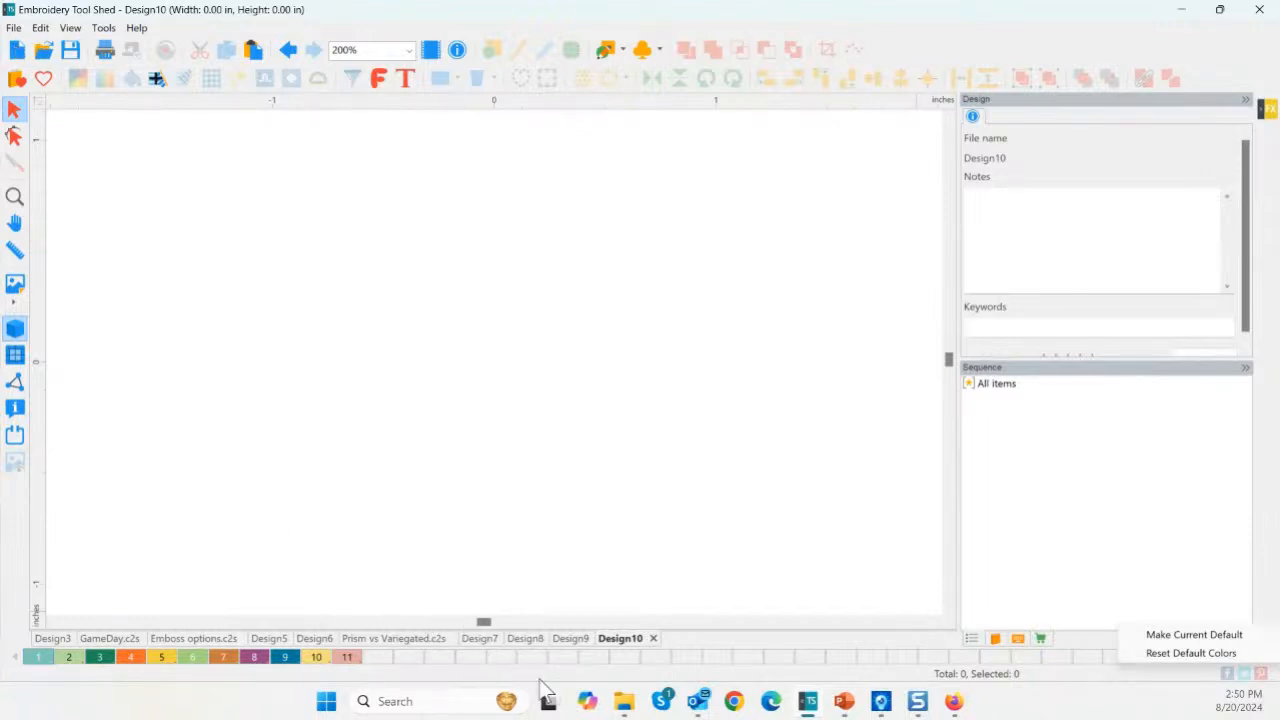
click(571, 639)
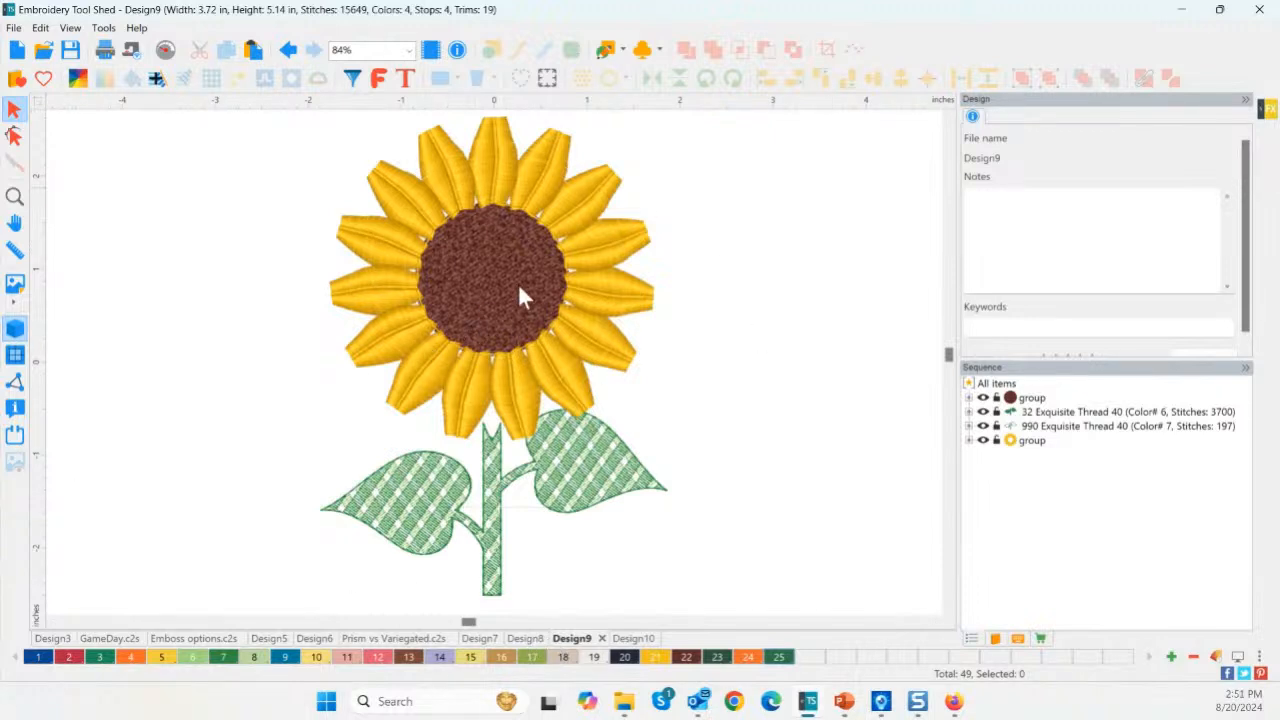
Paste a copy of the flower's brown centre and move it left of the sunflower.
click(479, 263)
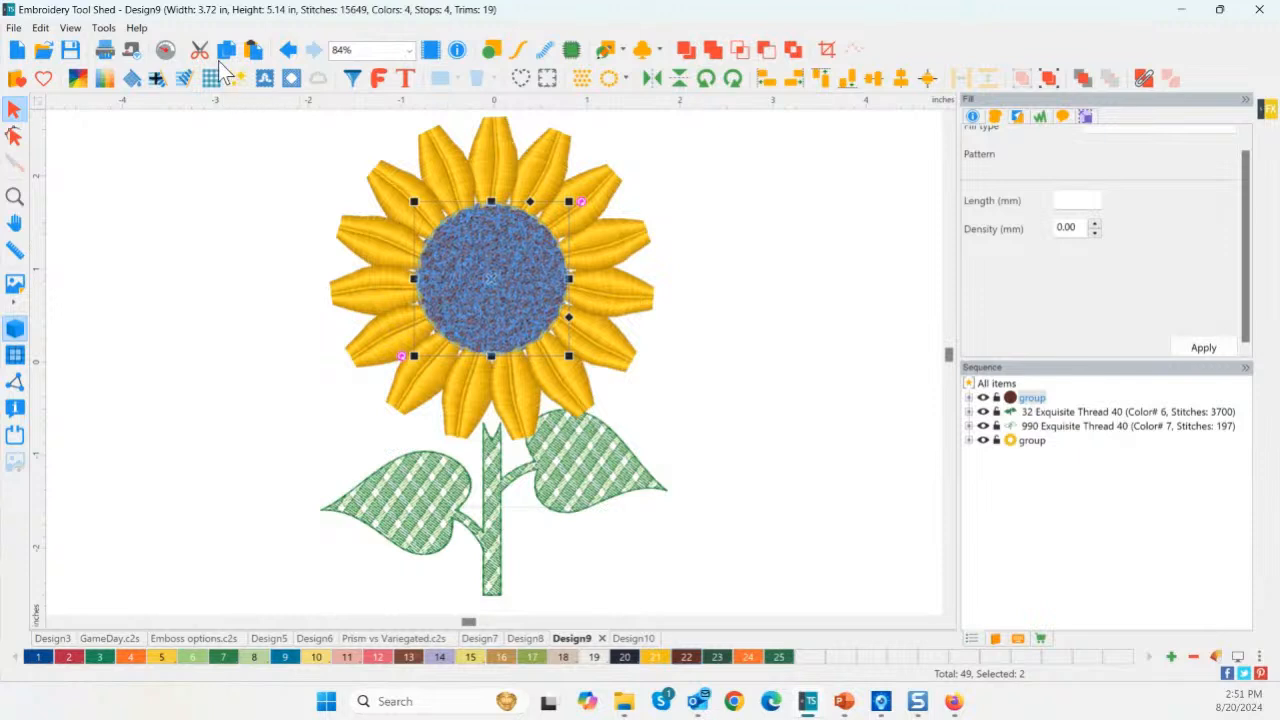
click(254, 55)
drag(503, 286, 230, 337)
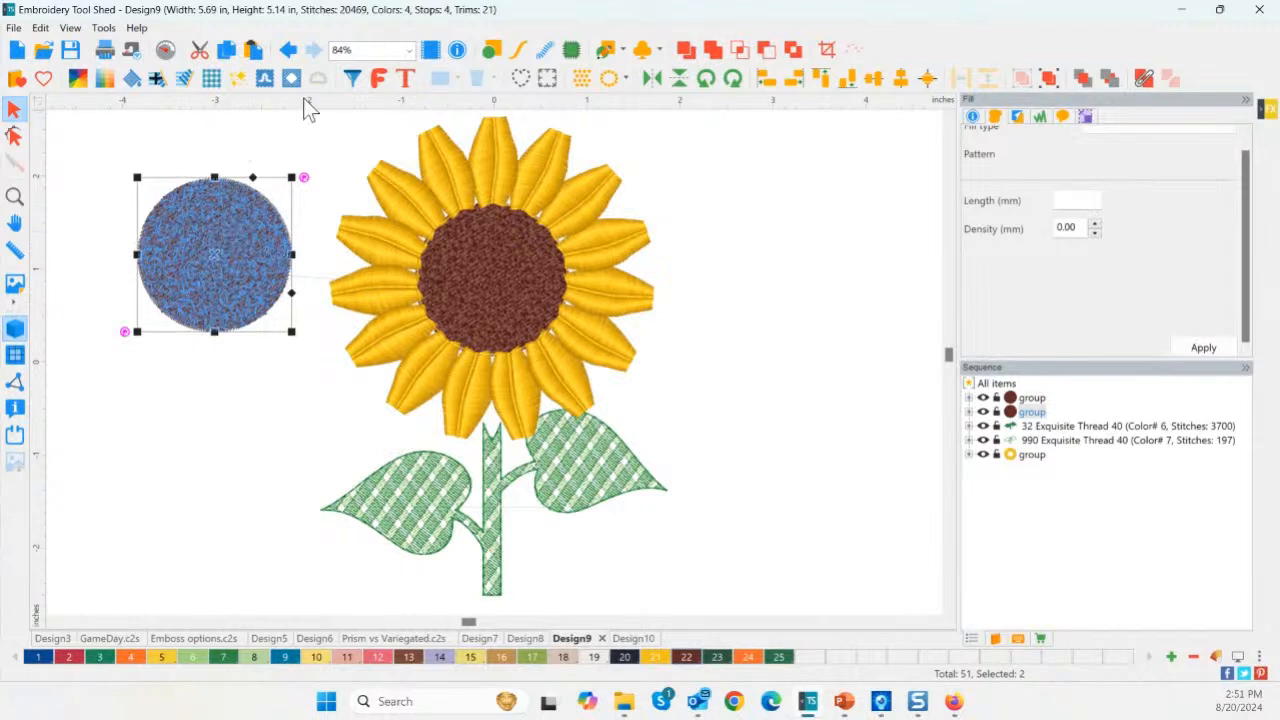
Convert the copied circle into a 3.0 mm steil ring.
click(493, 50)
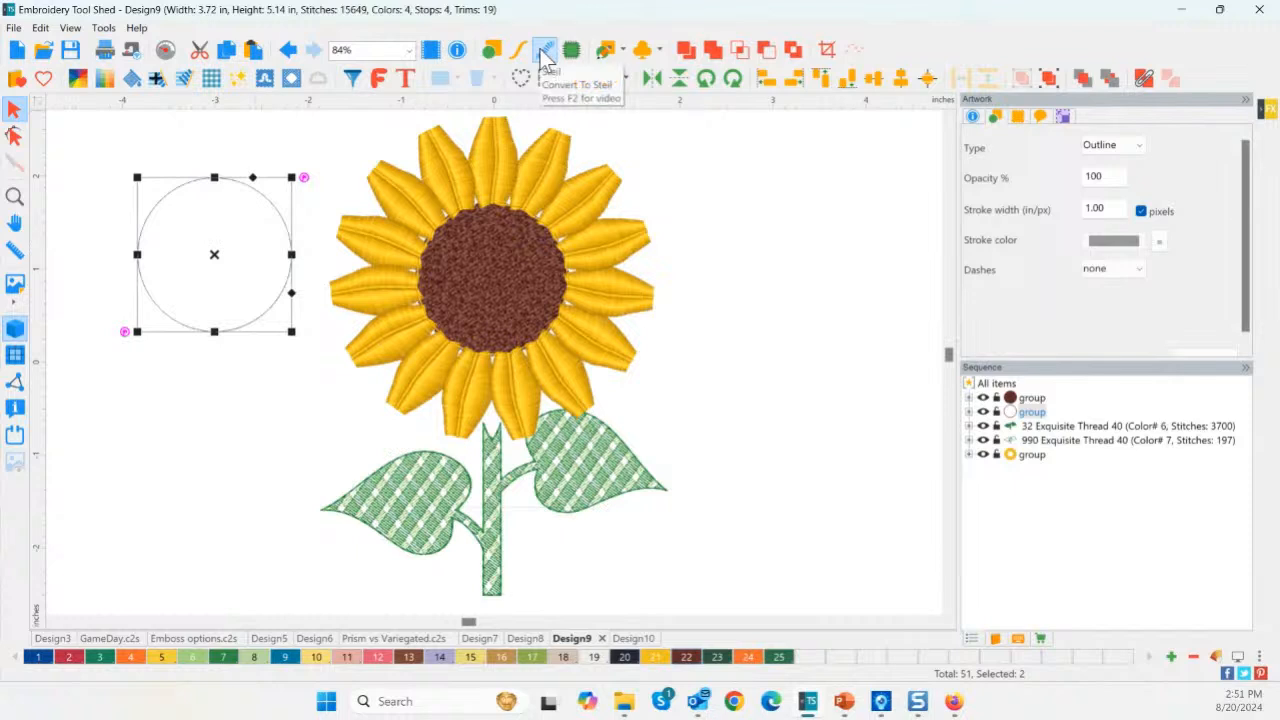
click(545, 55)
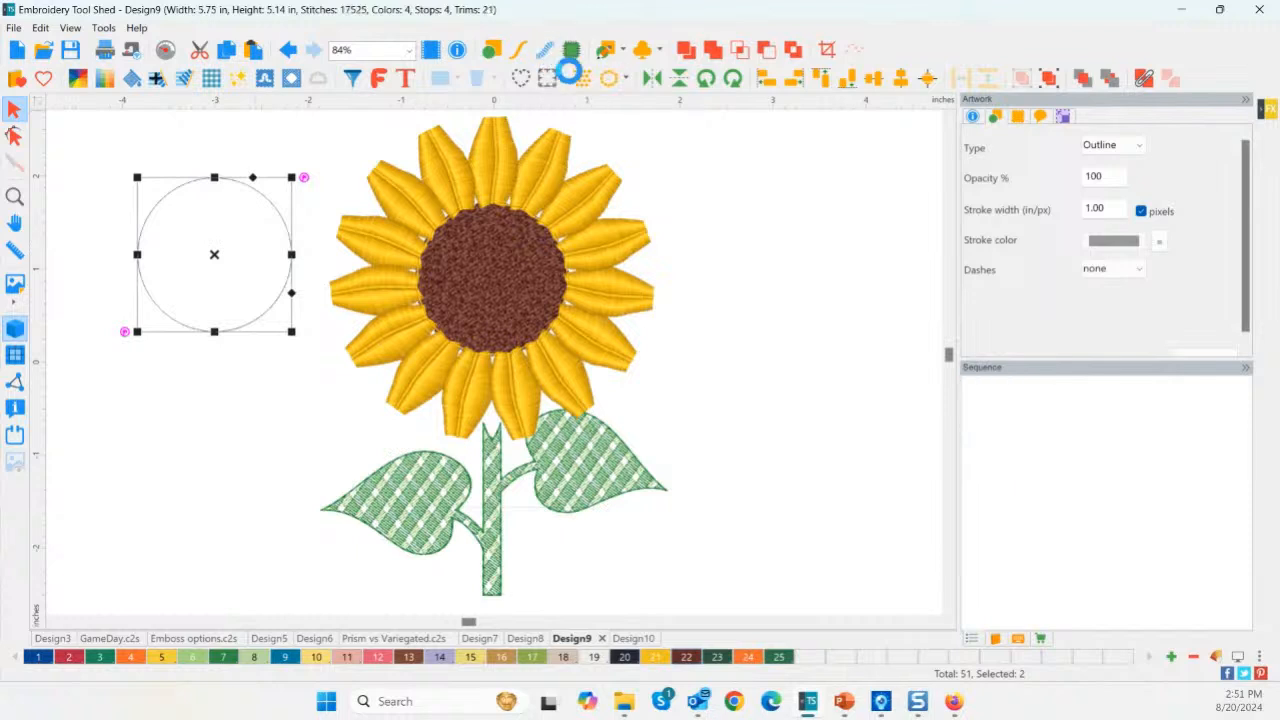
click(216, 270)
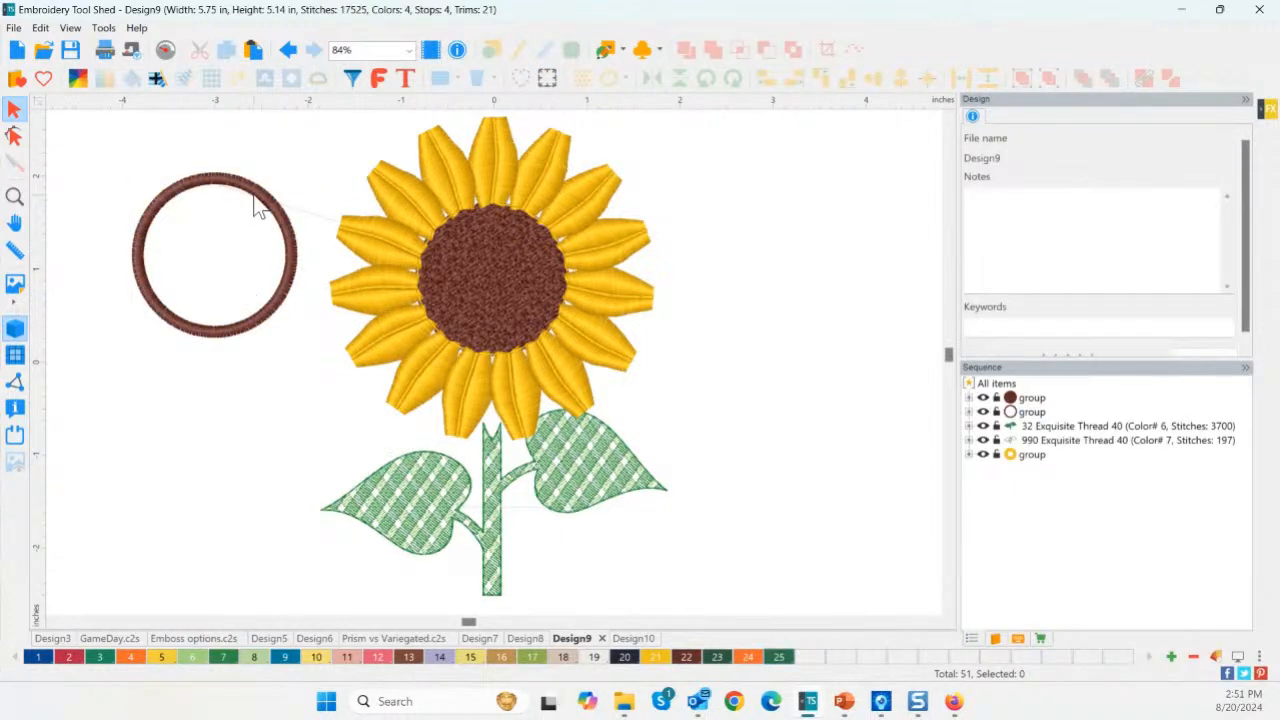
key(ctrl+z)
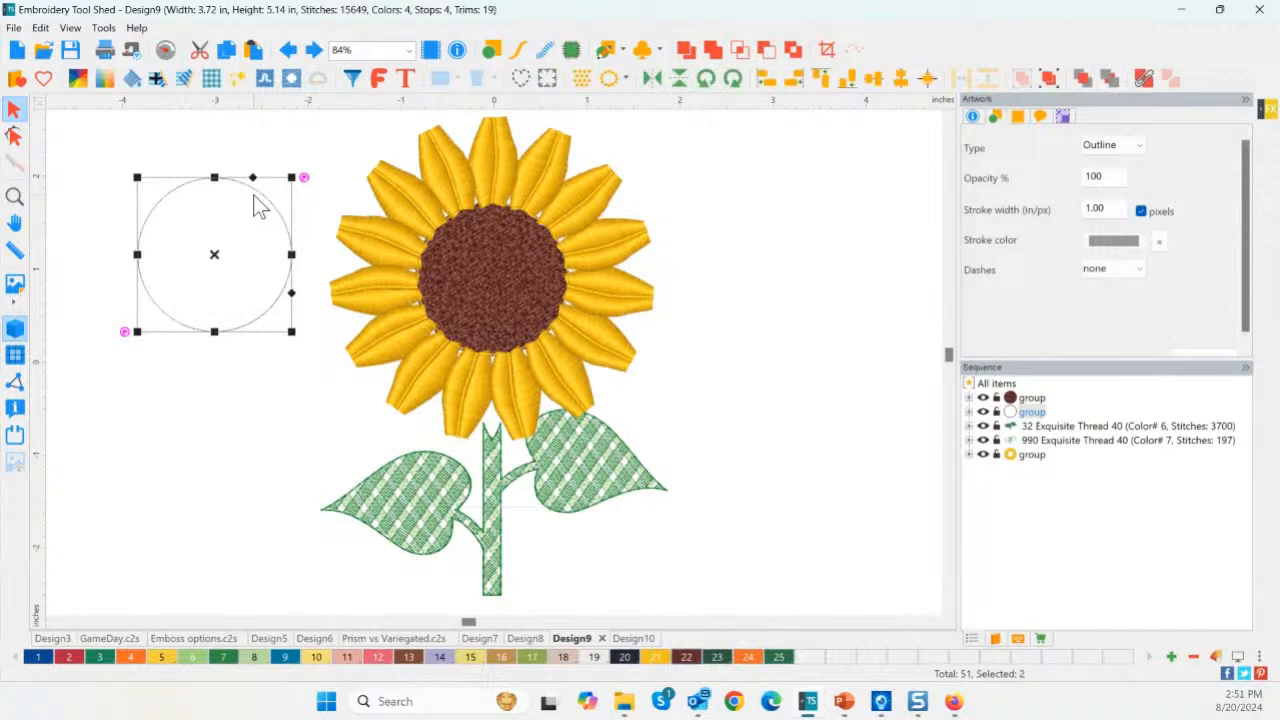
click(546, 54)
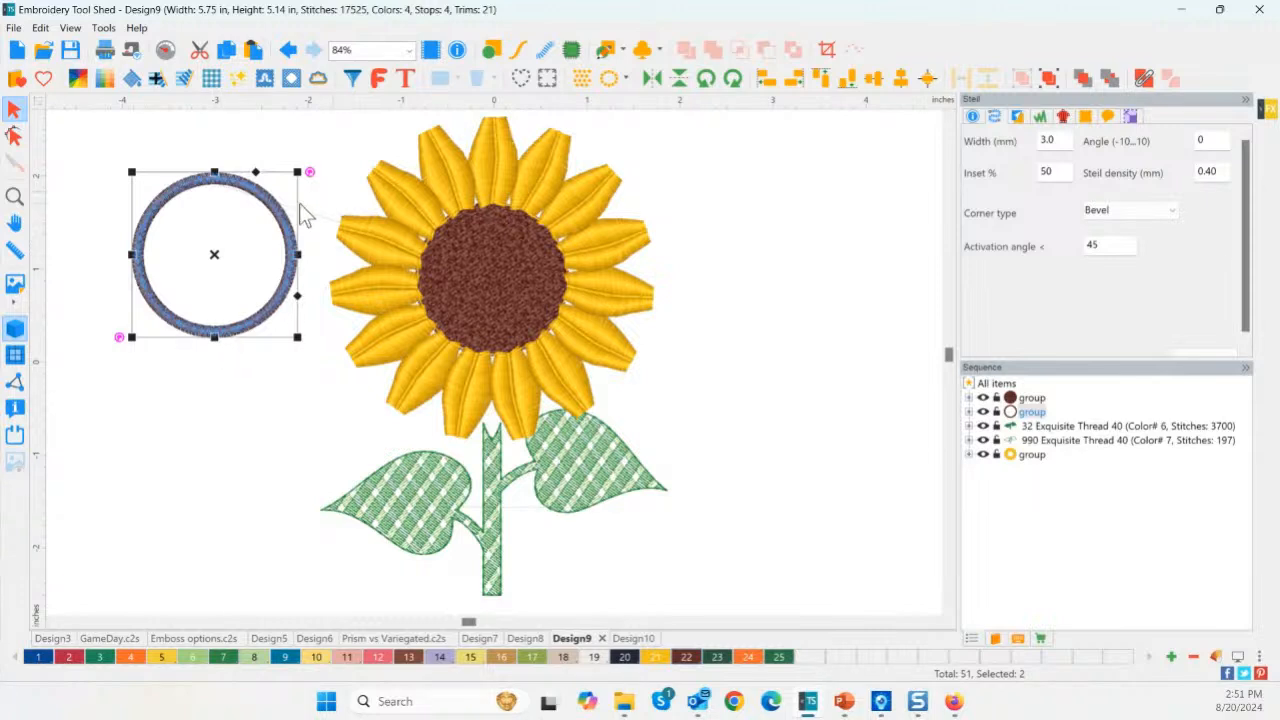
Undo the side ring, then duplicate the centre in place and make it a steil ring.
click(227, 366)
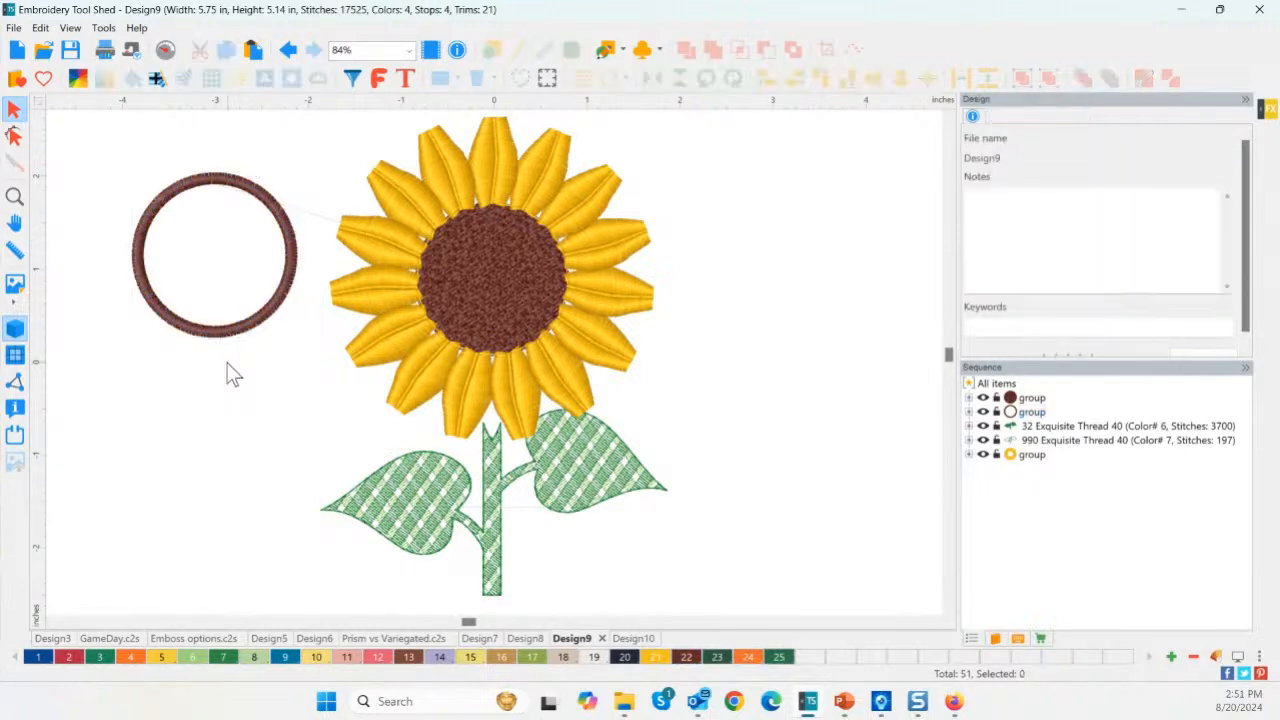
click(285, 50)
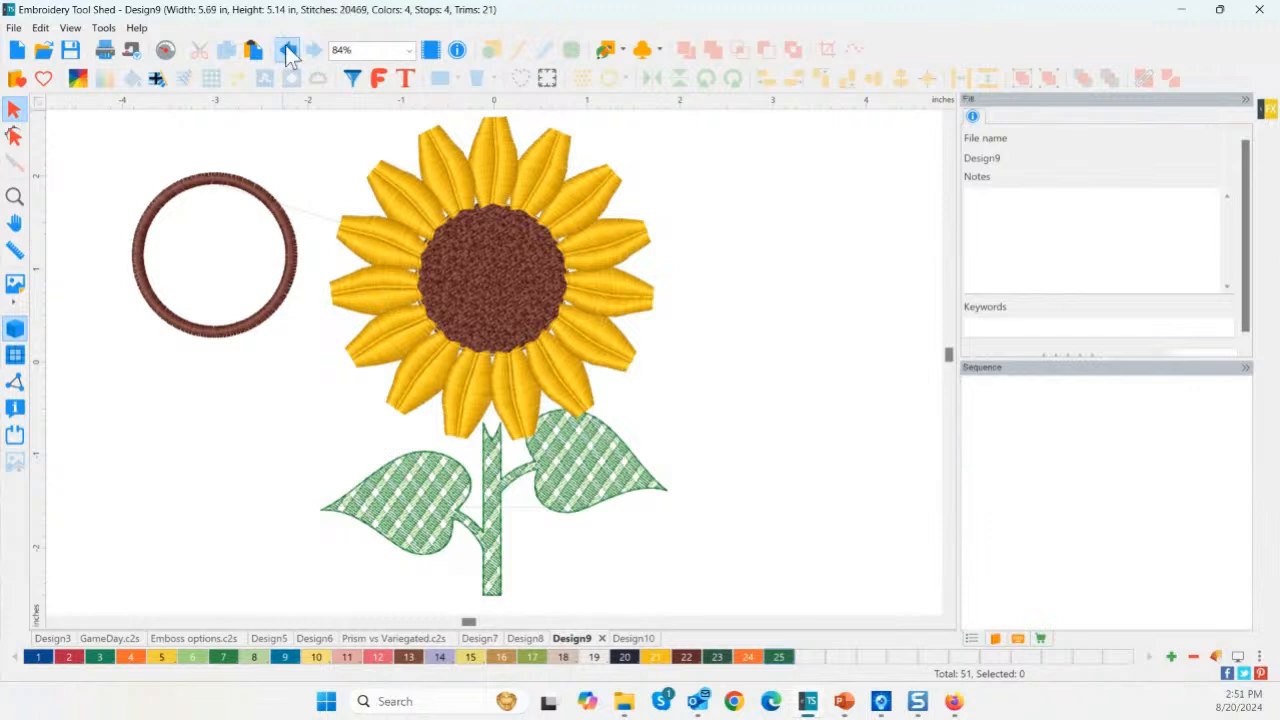
click(286, 52)
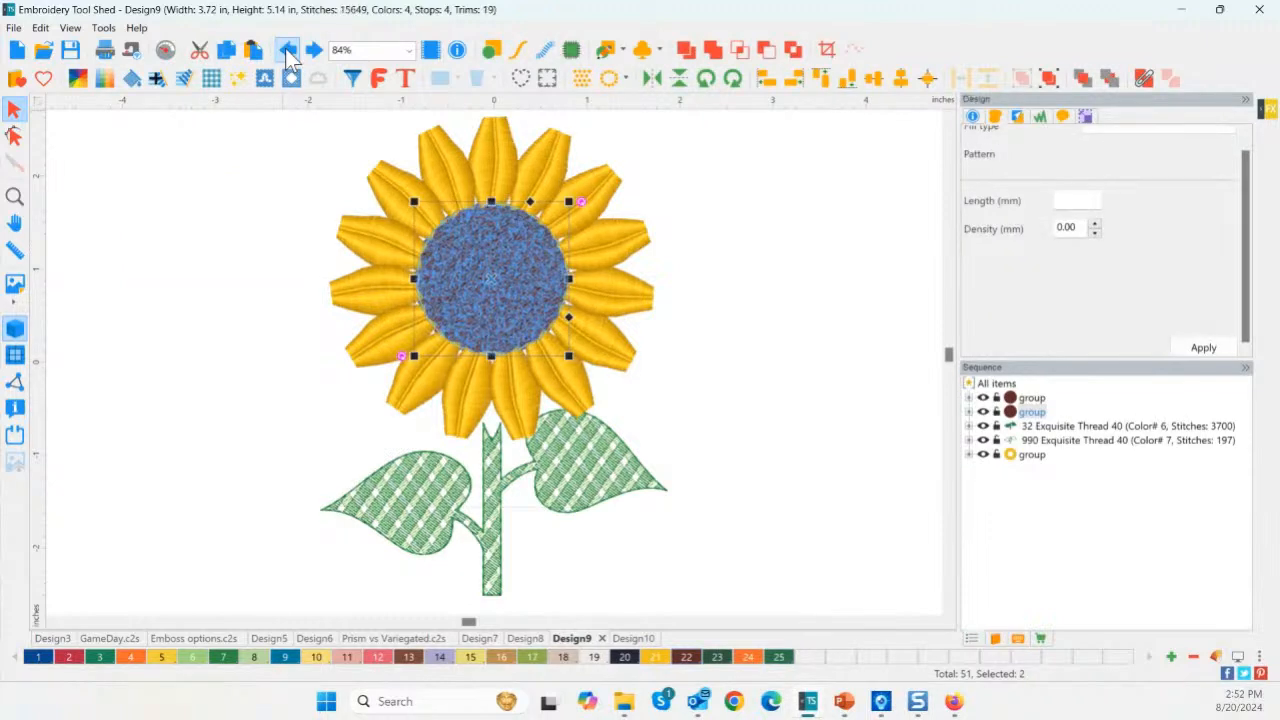
click(285, 50)
click(505, 290)
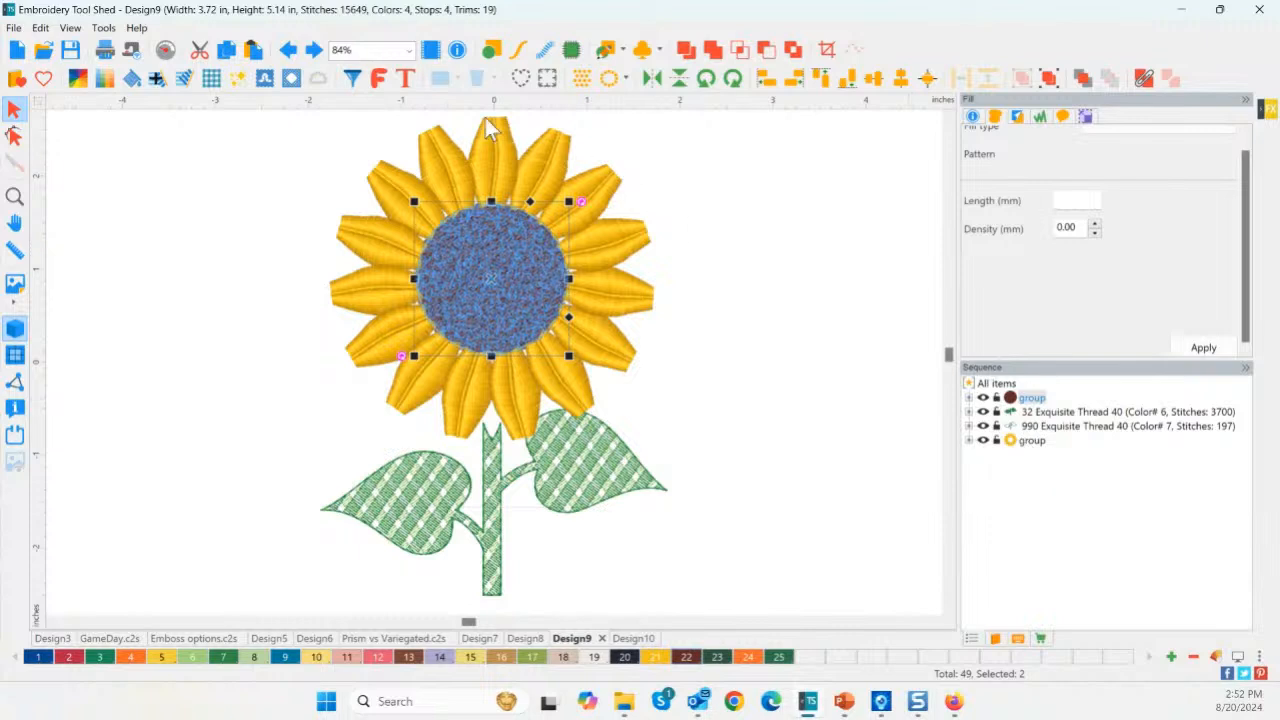
click(227, 50)
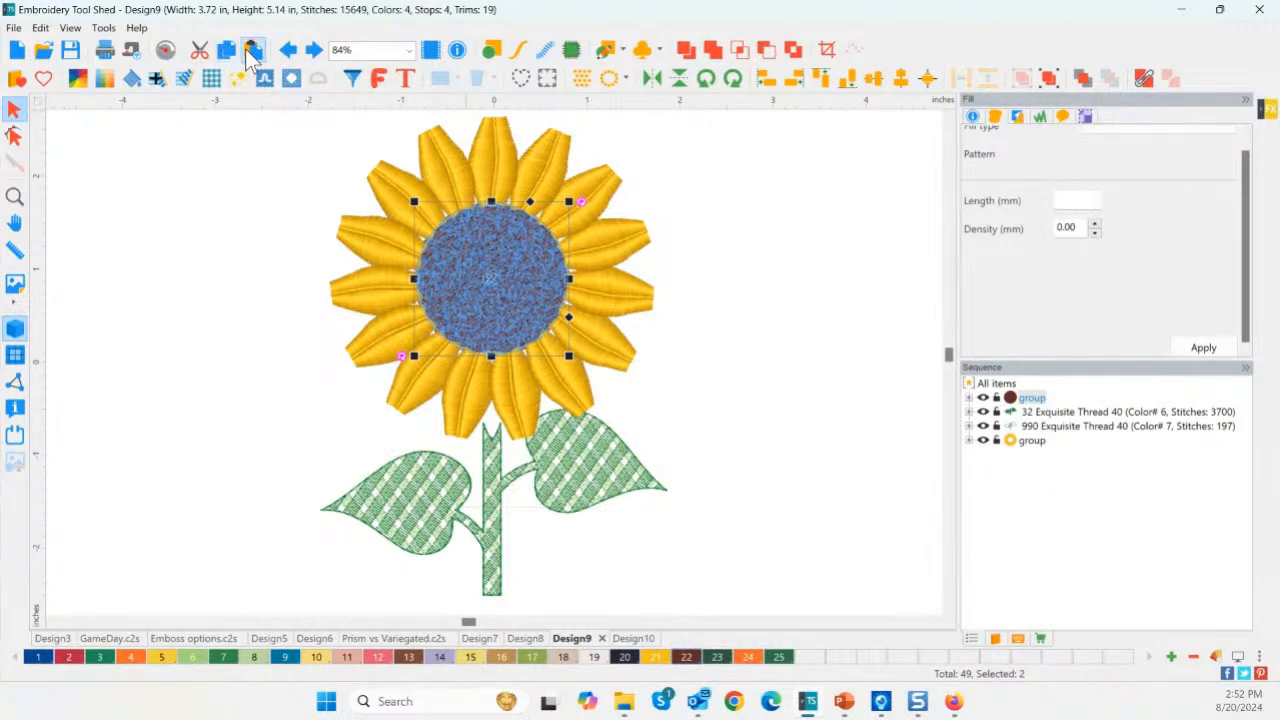
click(253, 50)
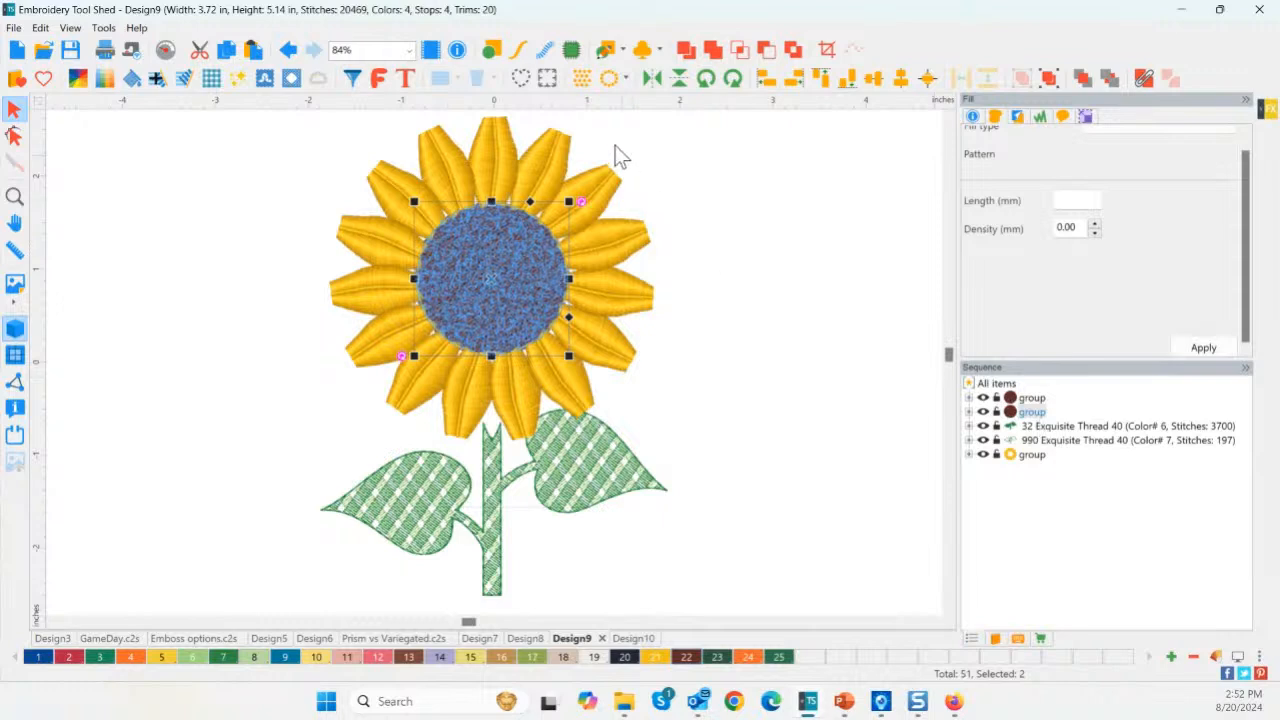
click(545, 51)
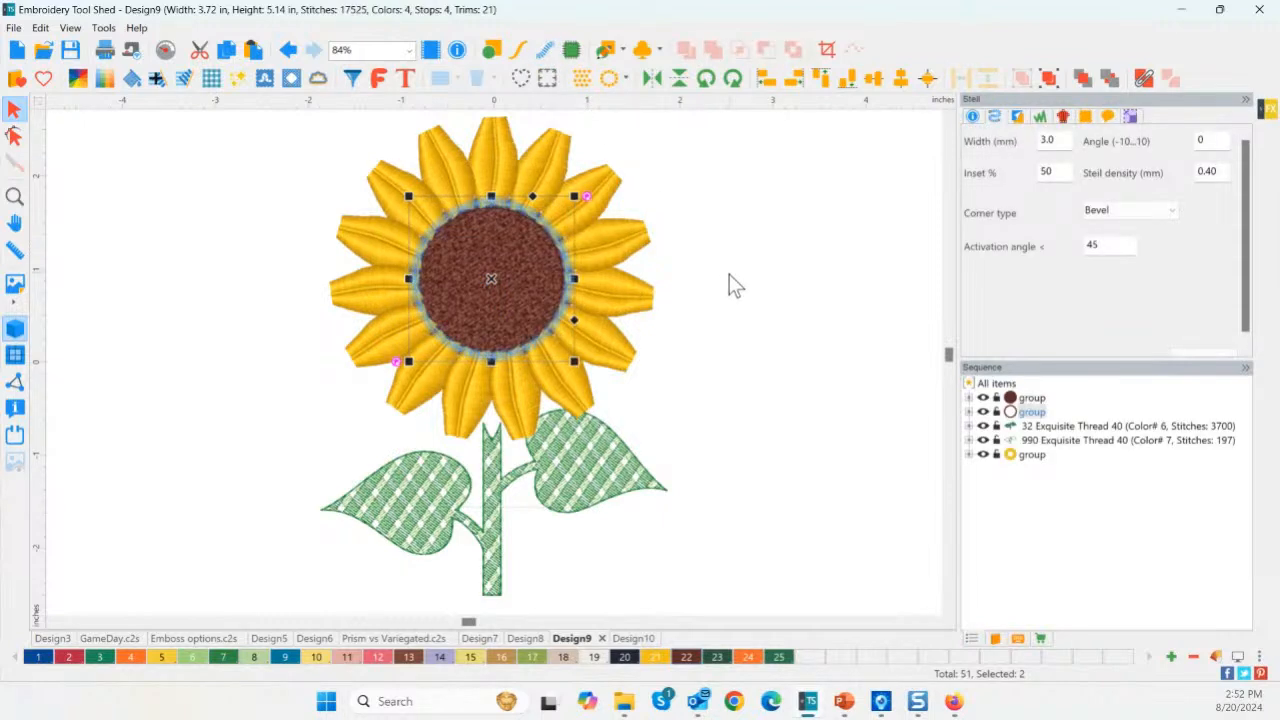
Move the centre's outline ring group to the end of the stitch sequence.
click(729, 277)
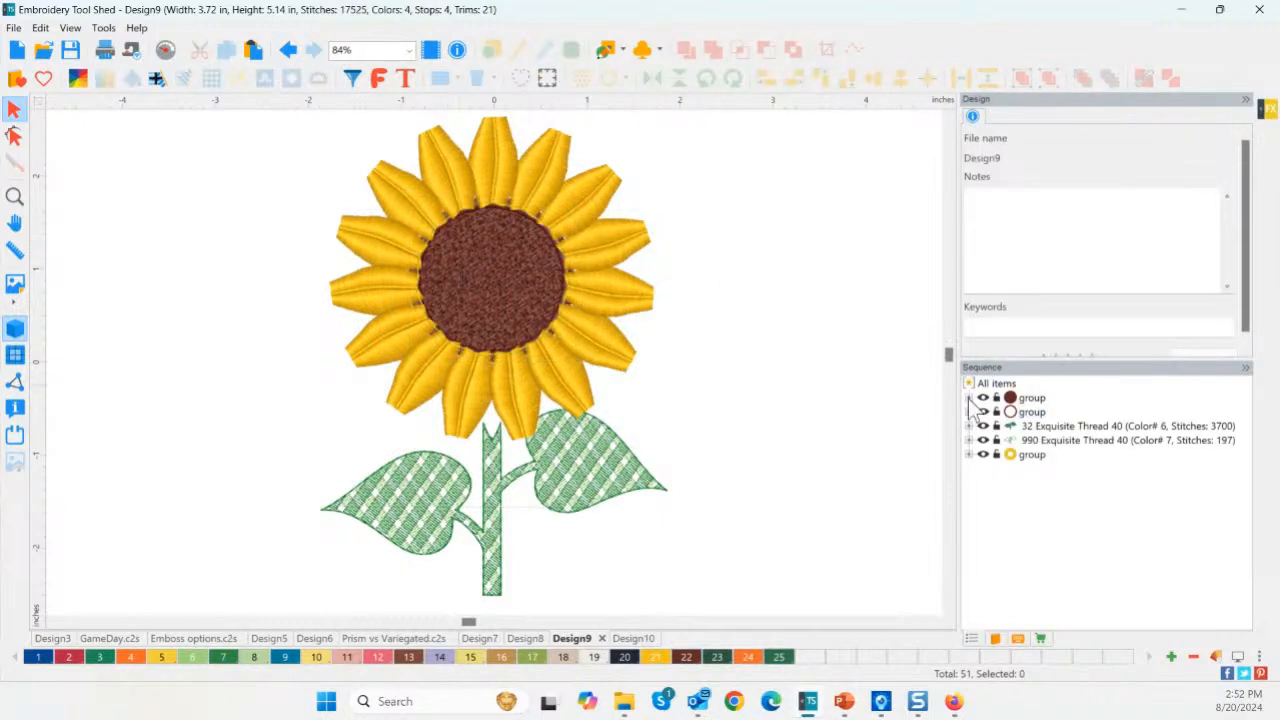
click(1032, 412)
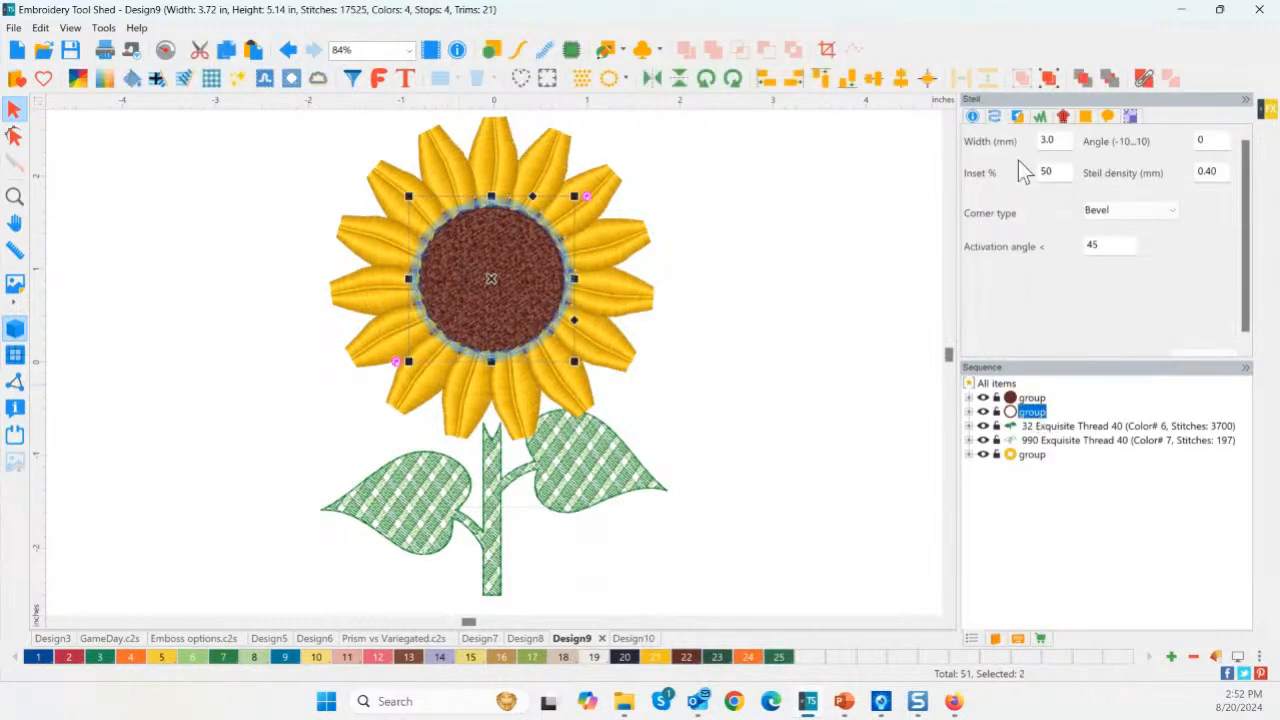
click(1084, 80)
click(812, 297)
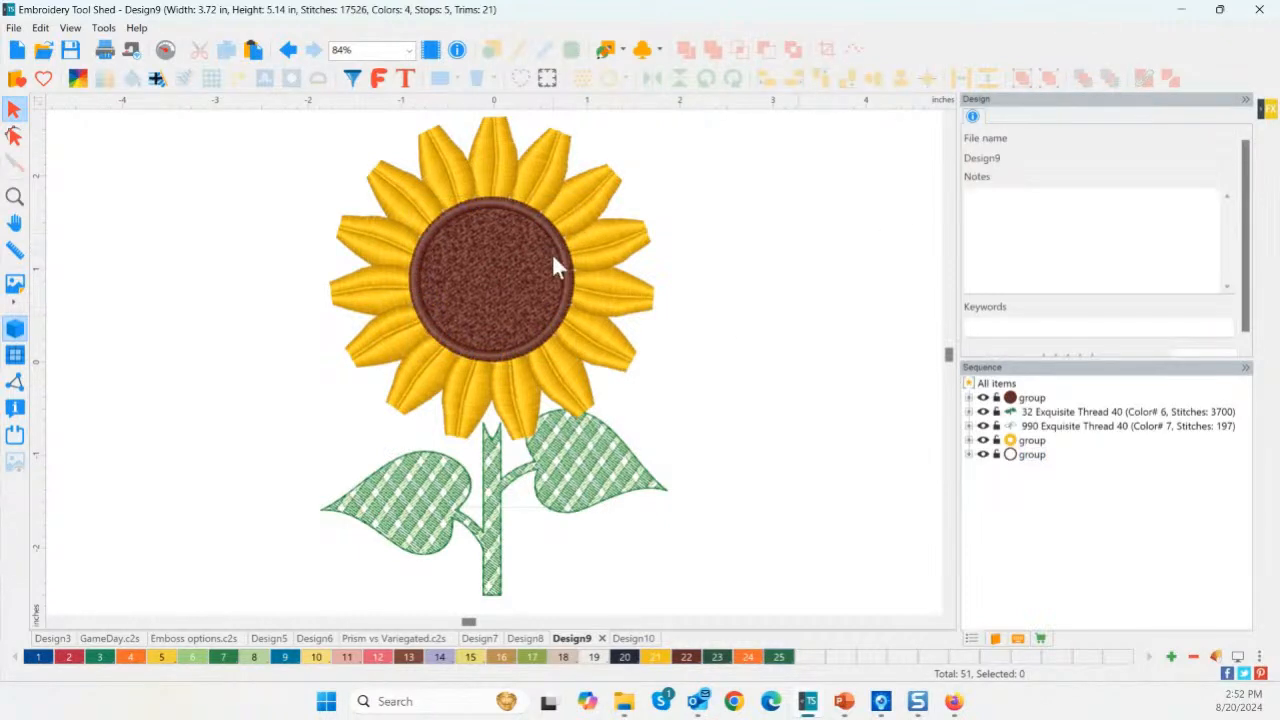
click(491, 312)
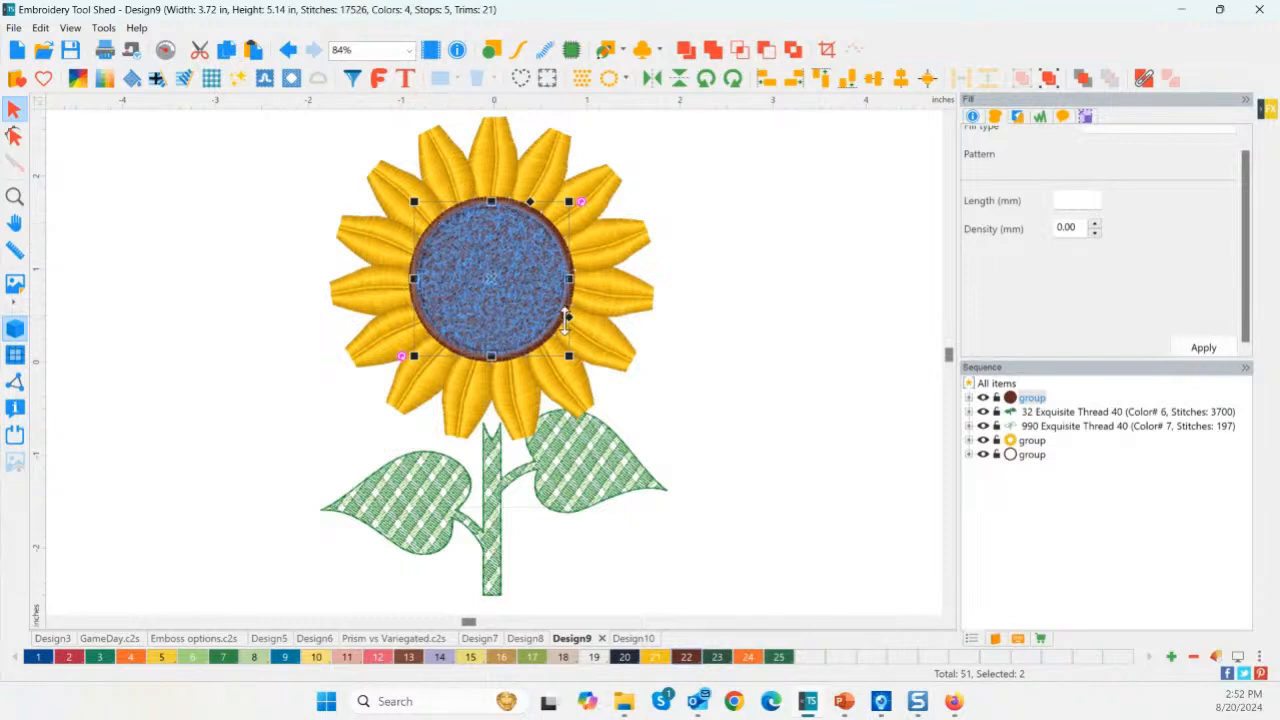
click(725, 318)
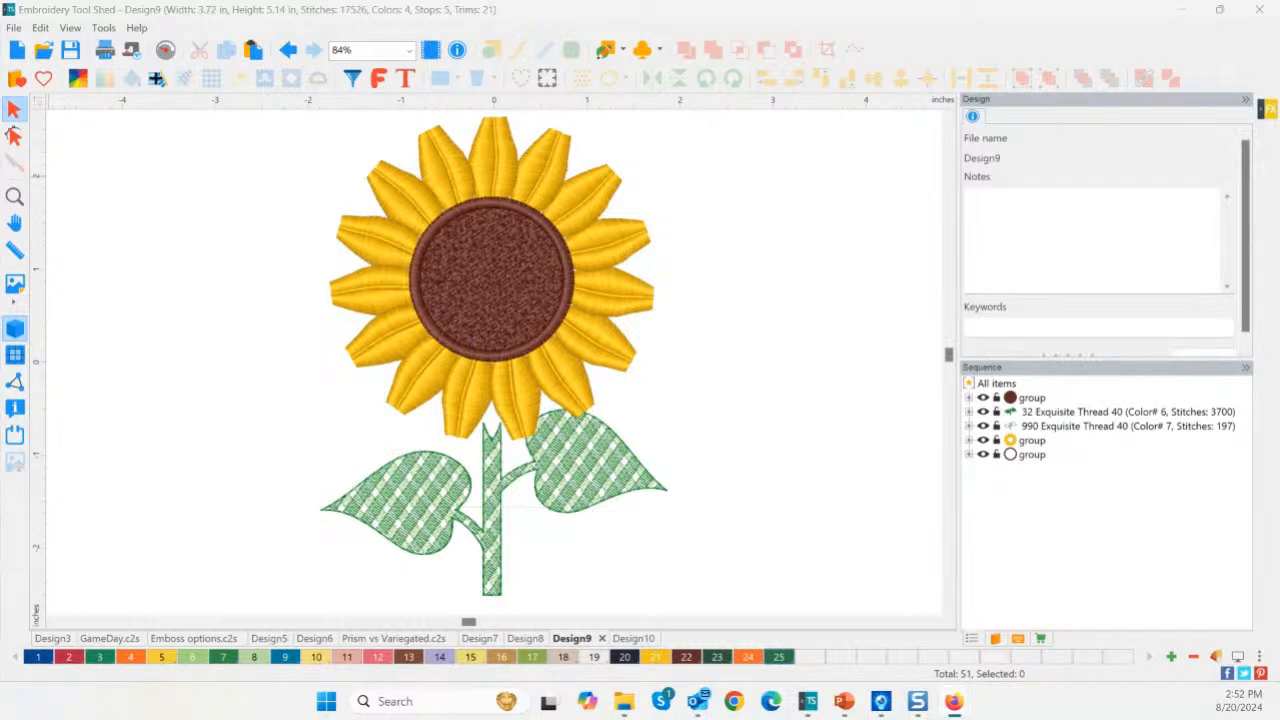
Open a new Design11 and insert the stock Football2 from the Sports & Hobbies catalog.
click(16, 49)
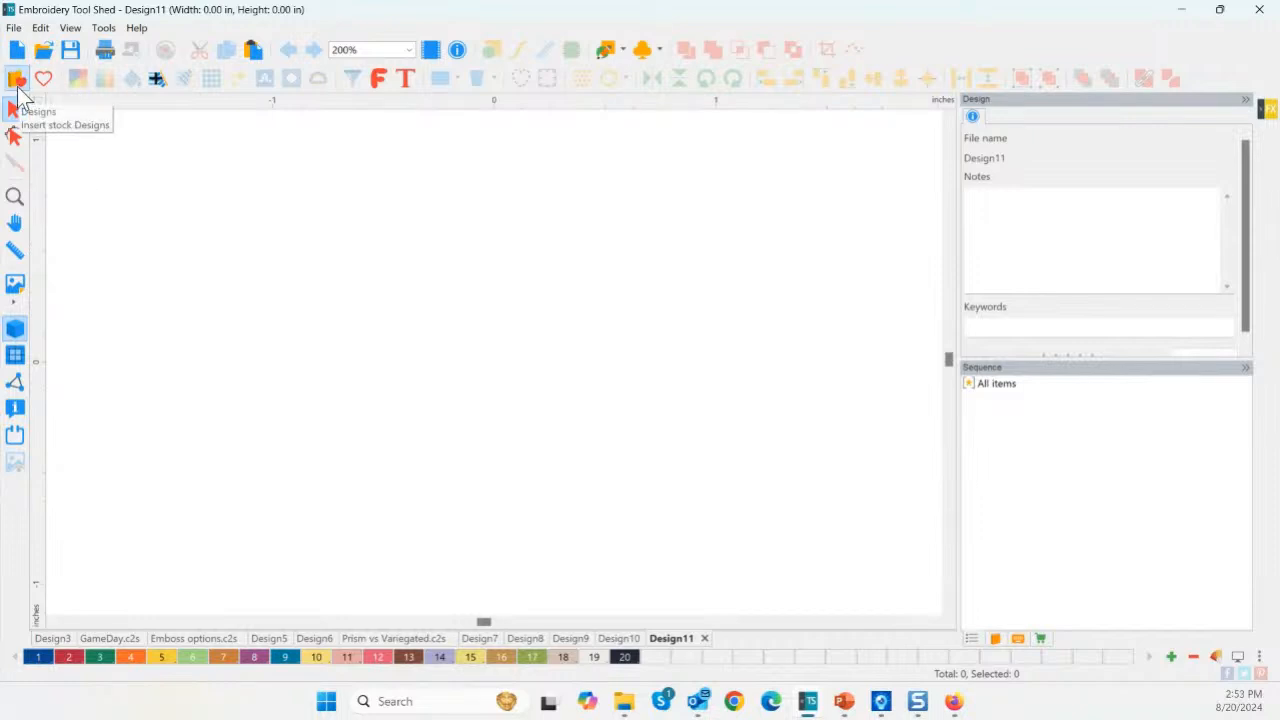
click(17, 80)
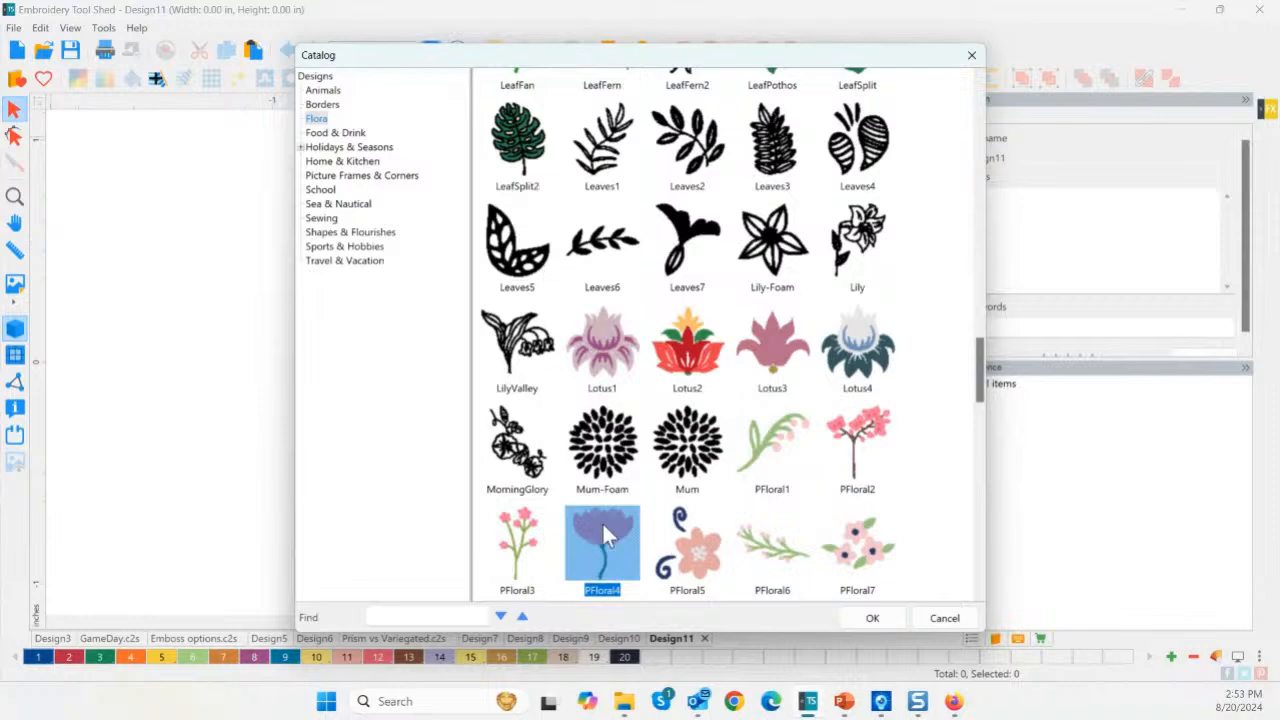
click(338, 204)
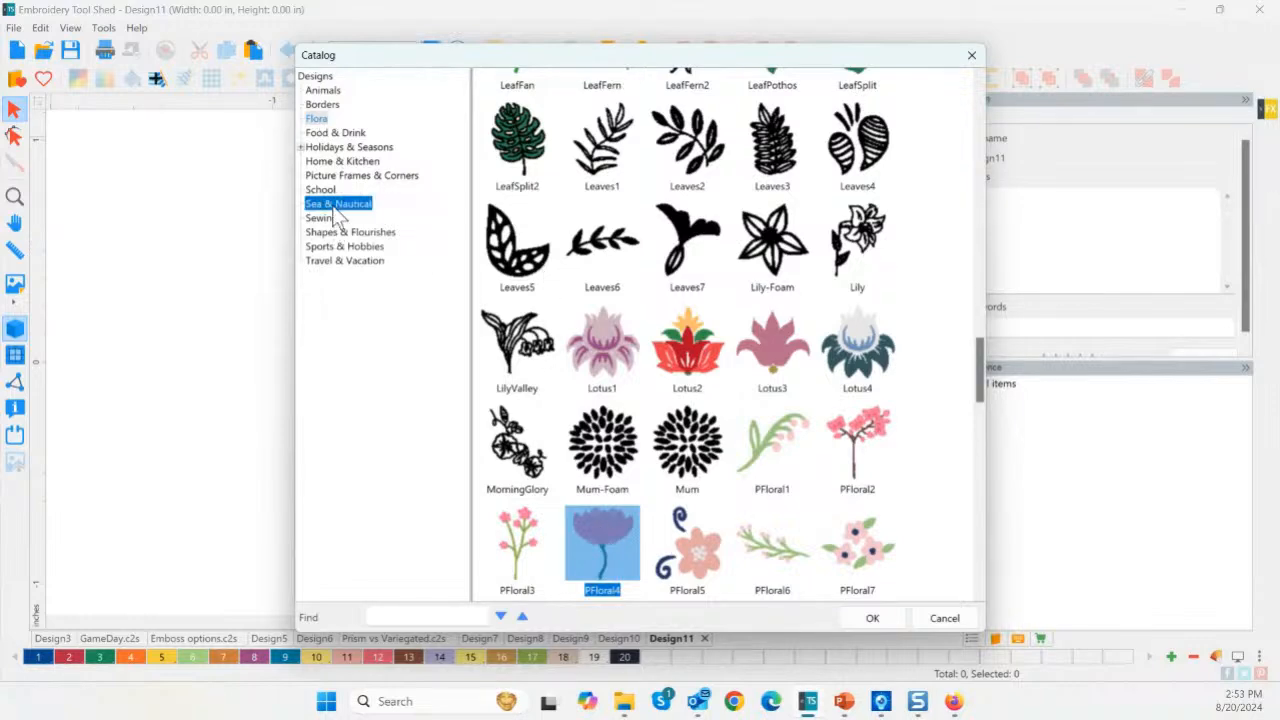
click(338, 233)
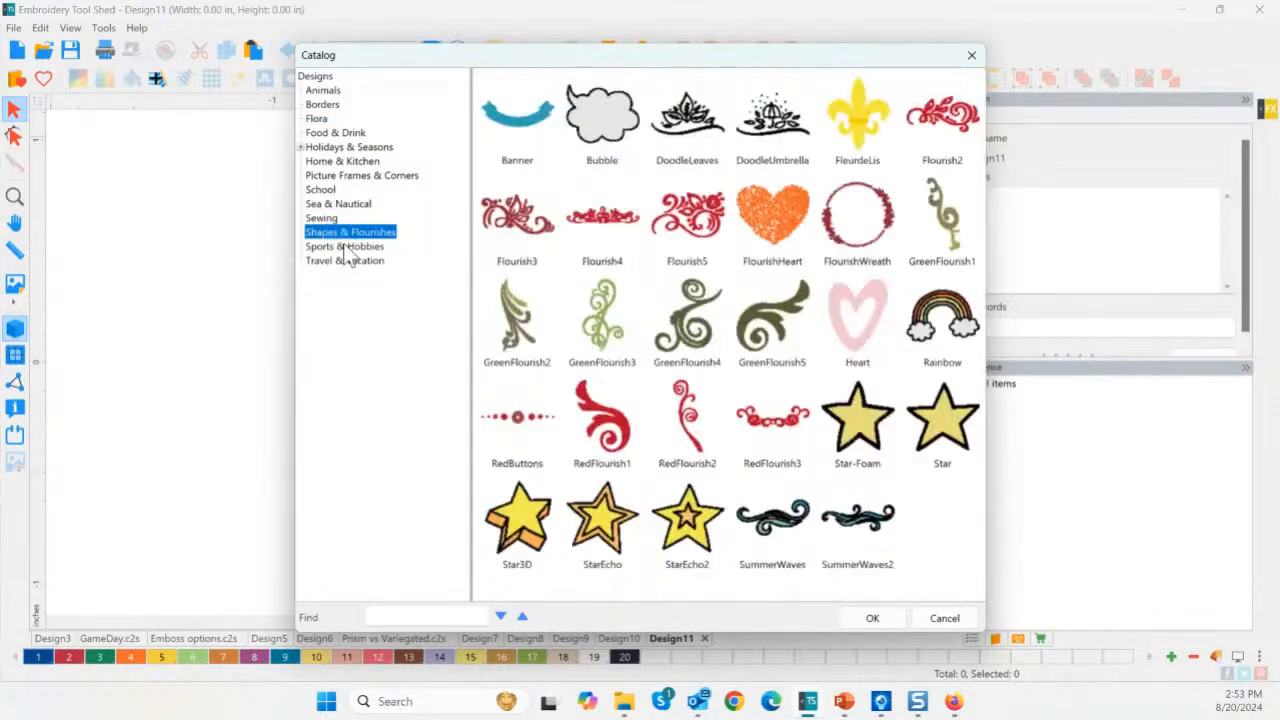
click(338, 246)
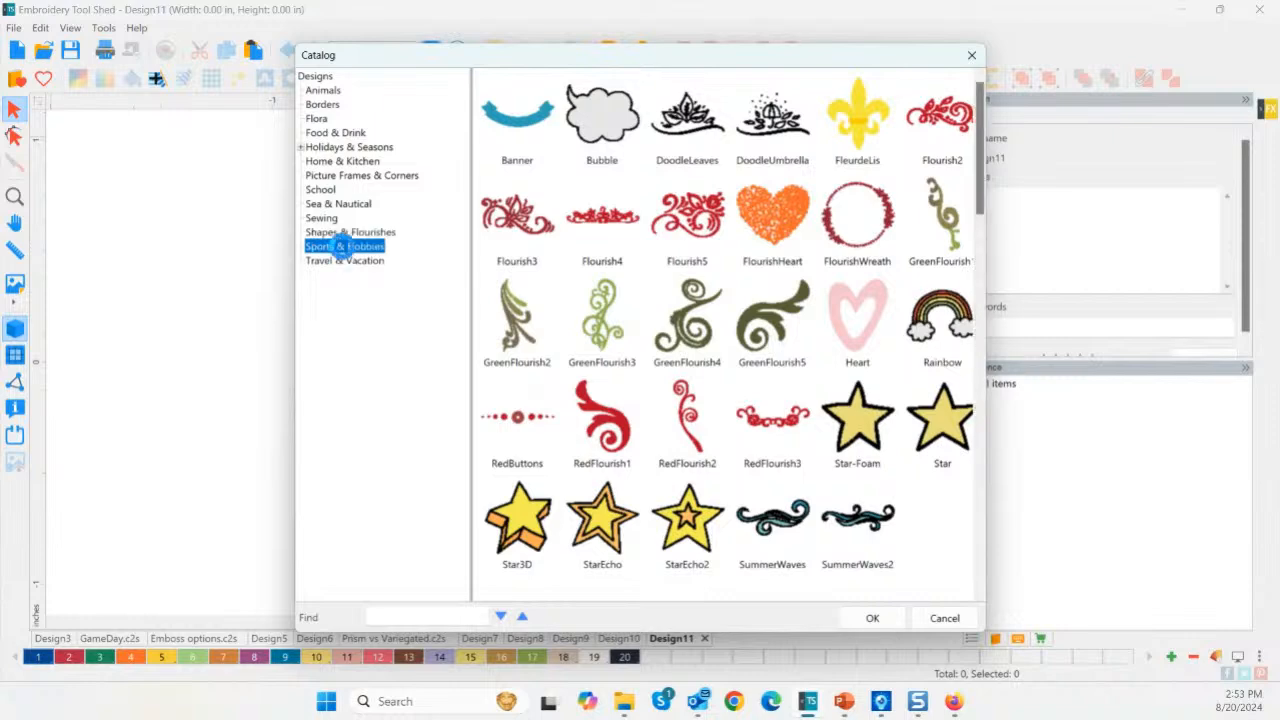
drag(856, 528, 828, 568)
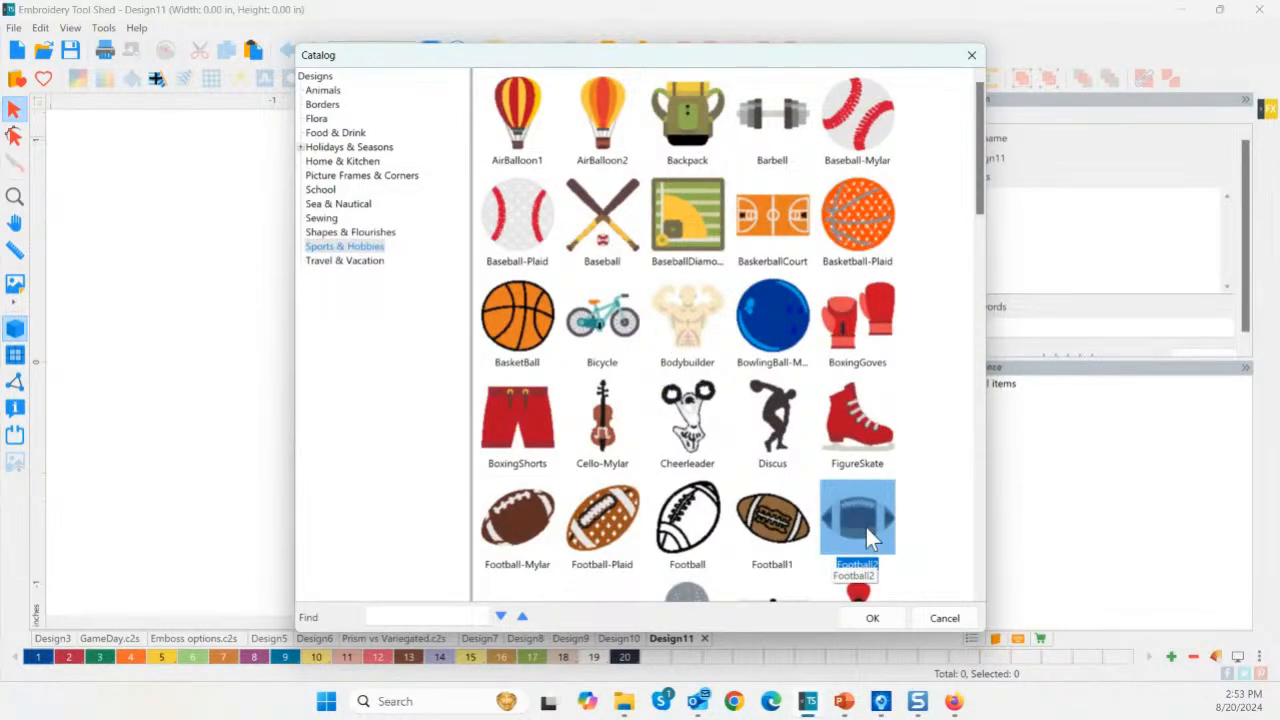
double_click(866, 527)
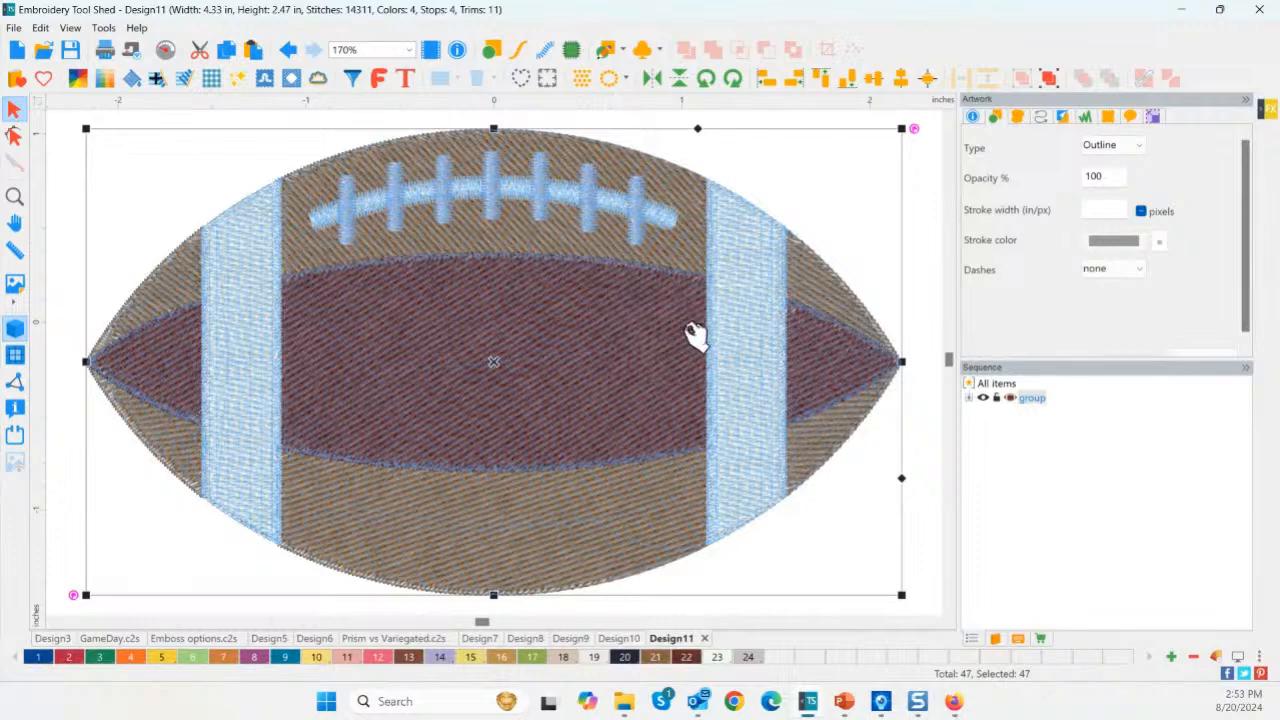
Filter the view to show only complex fill objects.
scroll(658, 325, down, 2)
scroll(662, 330, down, 3)
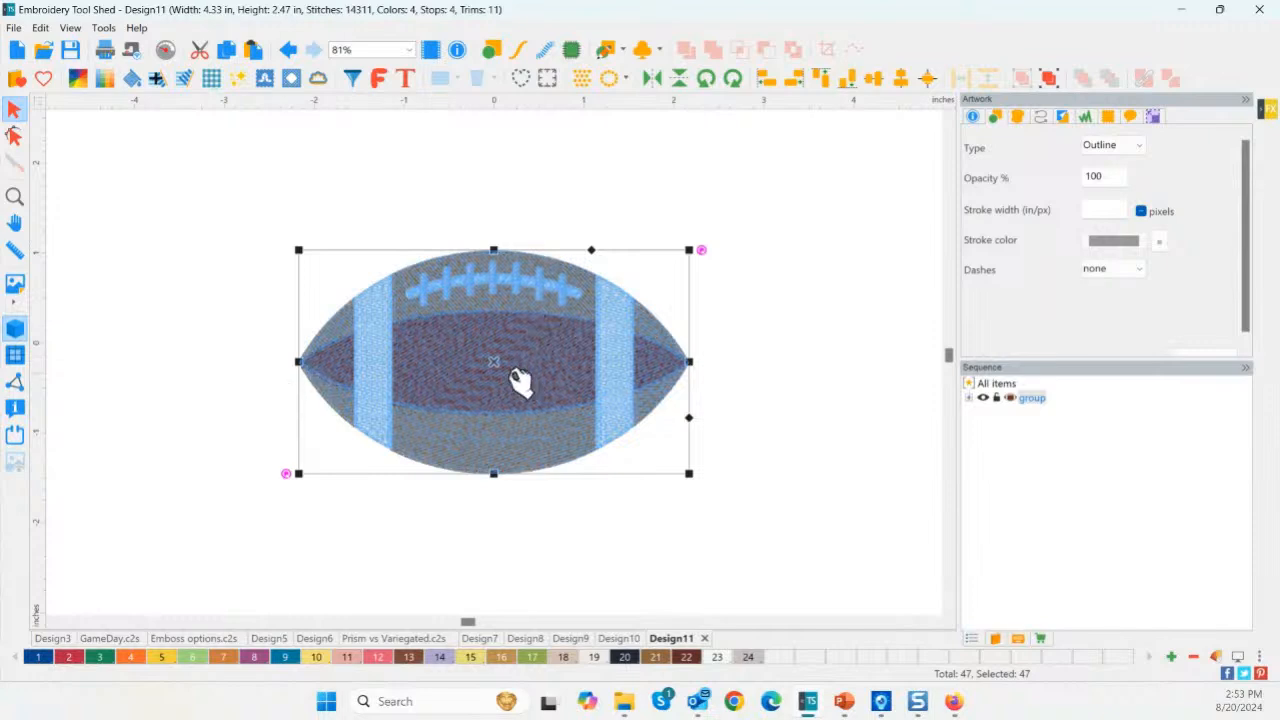
click(342, 289)
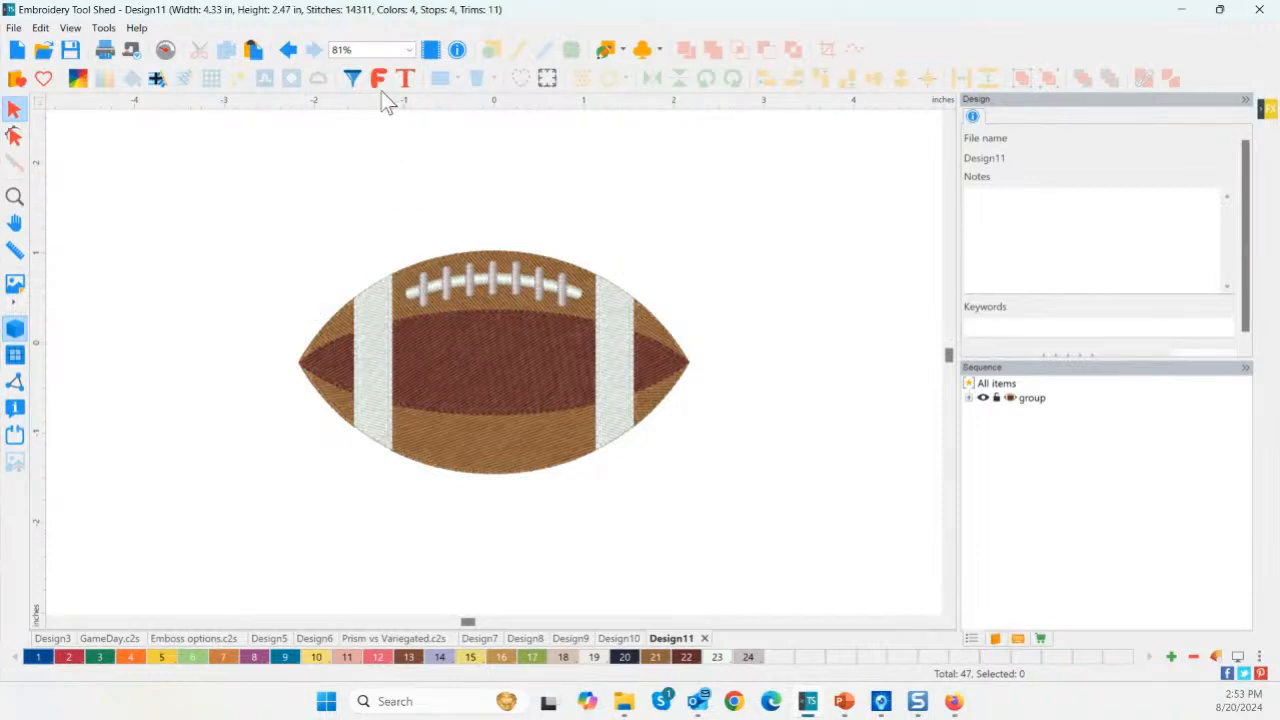
click(354, 80)
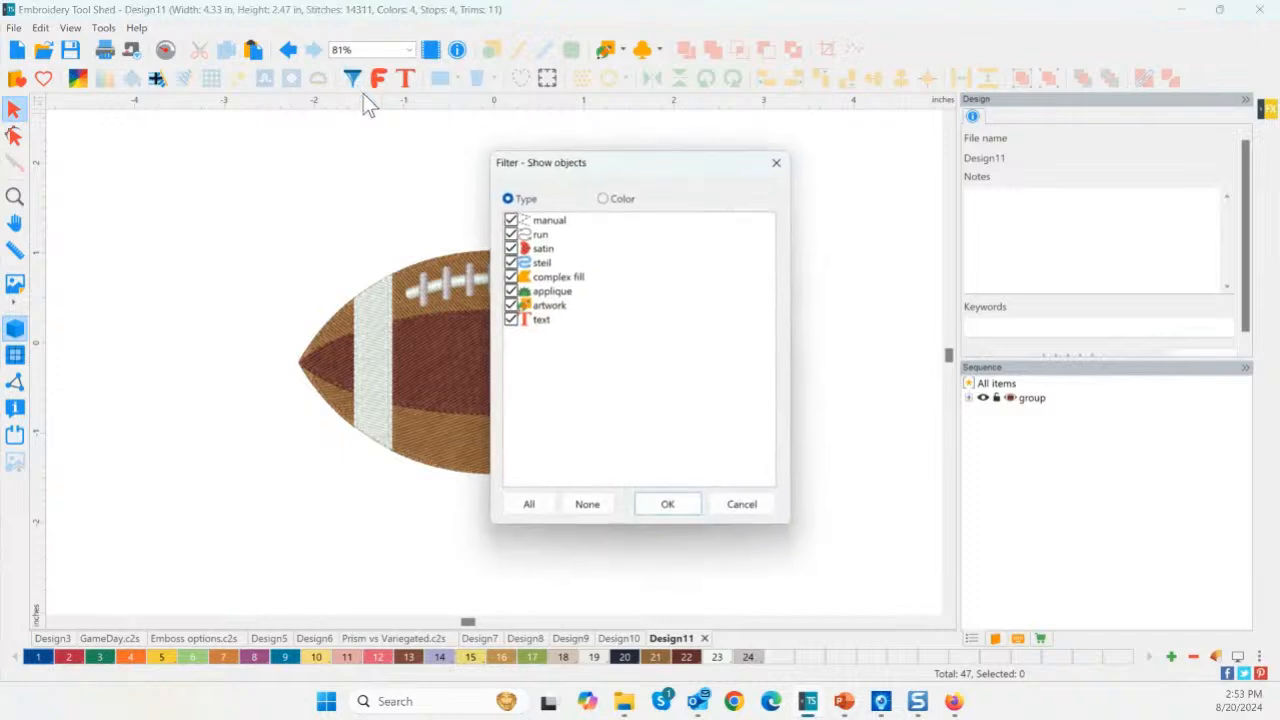
click(585, 504)
click(511, 277)
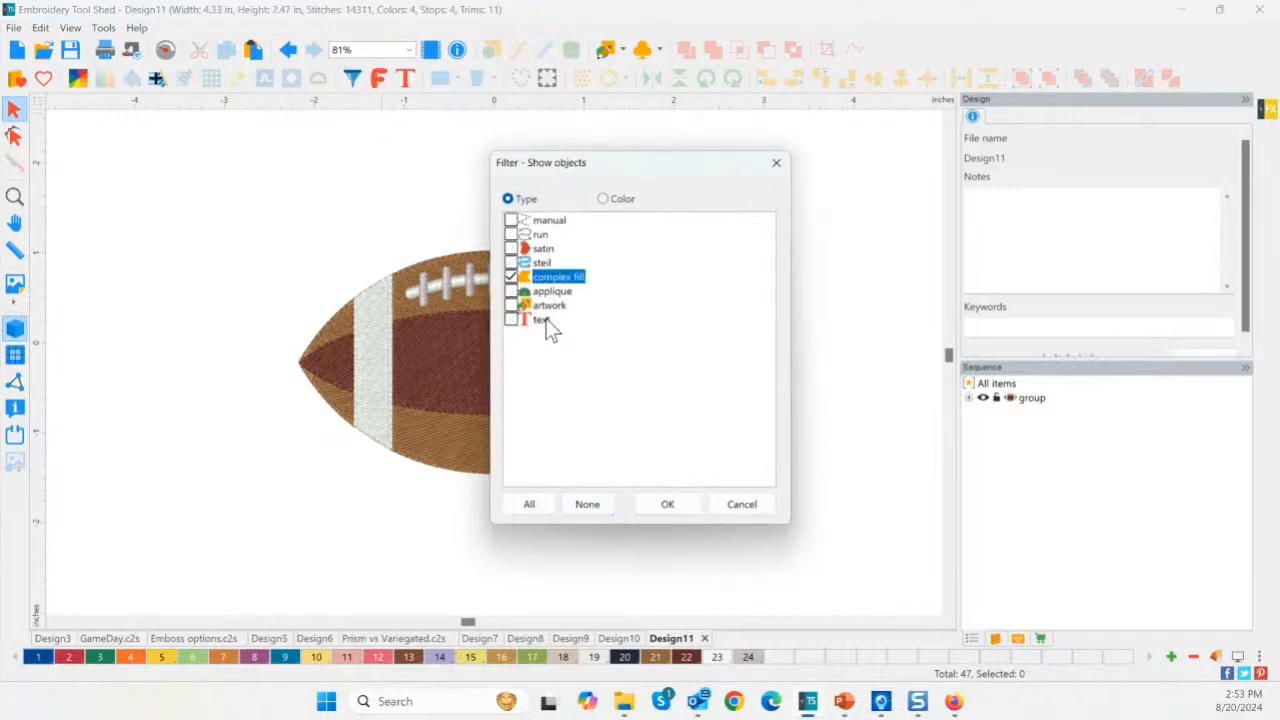
click(667, 505)
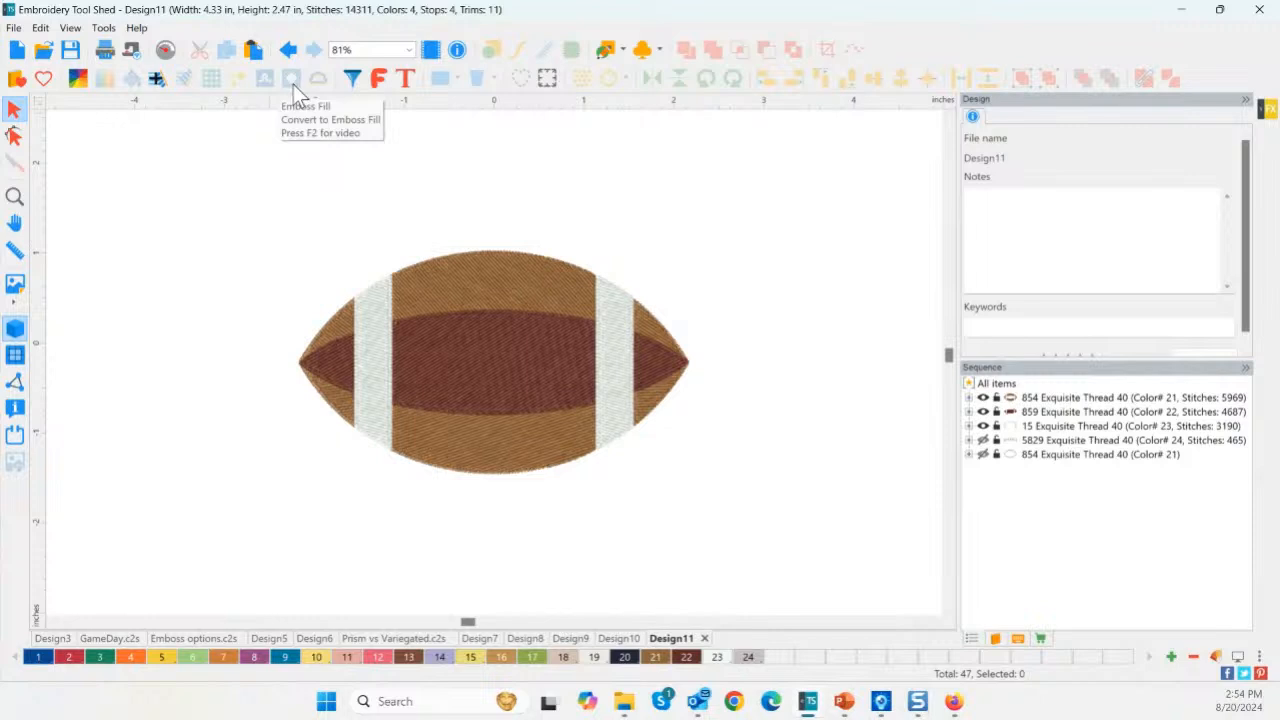
Convert both white stripes to emboss fill.
click(370, 335)
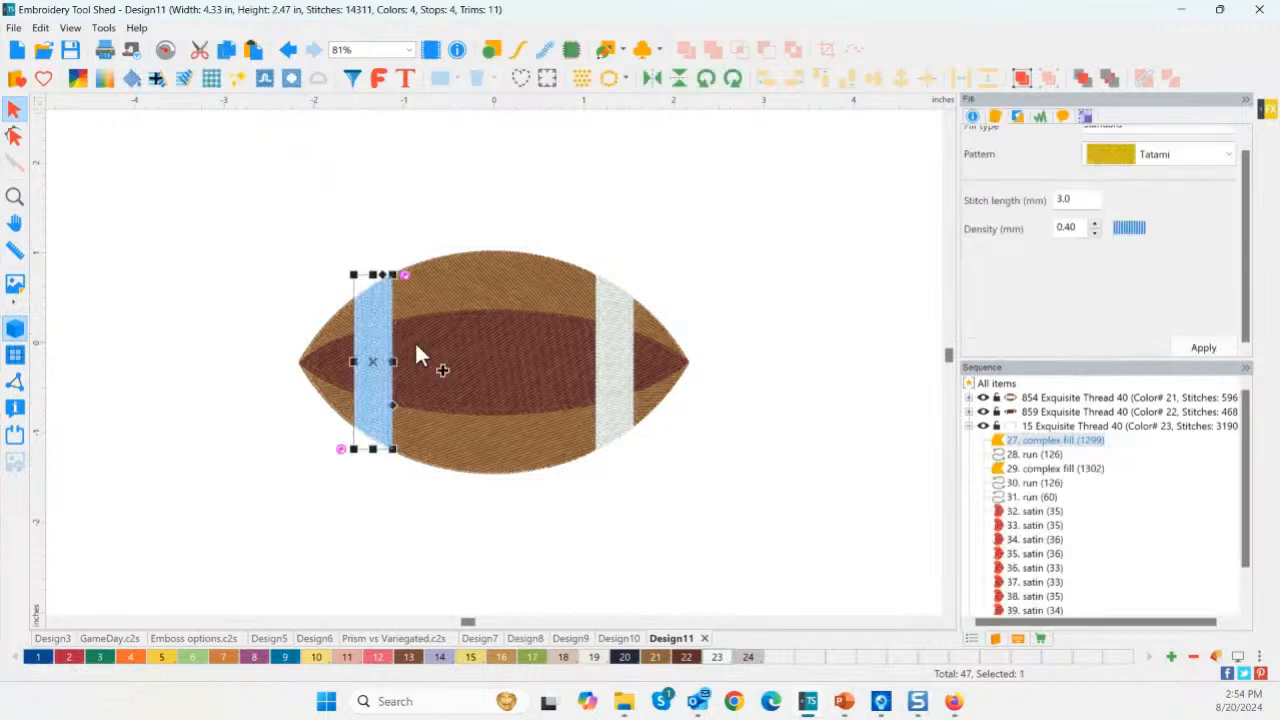
ctrl+click(608, 370)
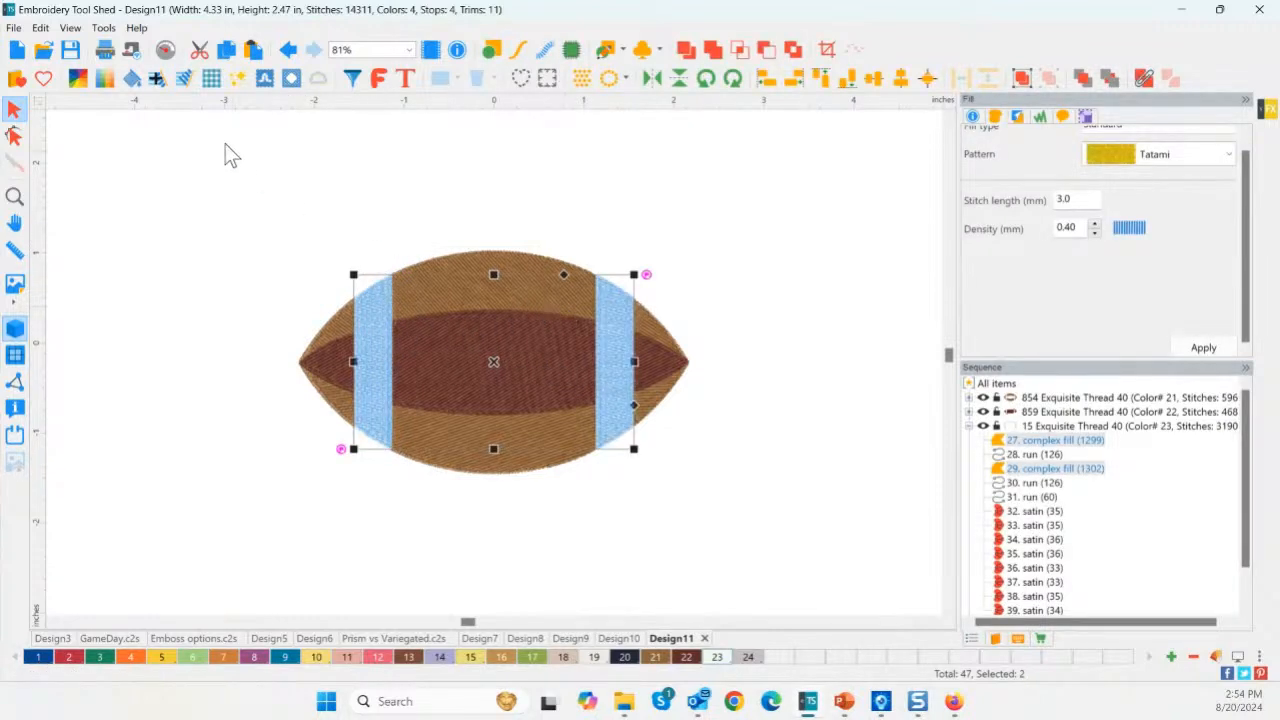
click(133, 80)
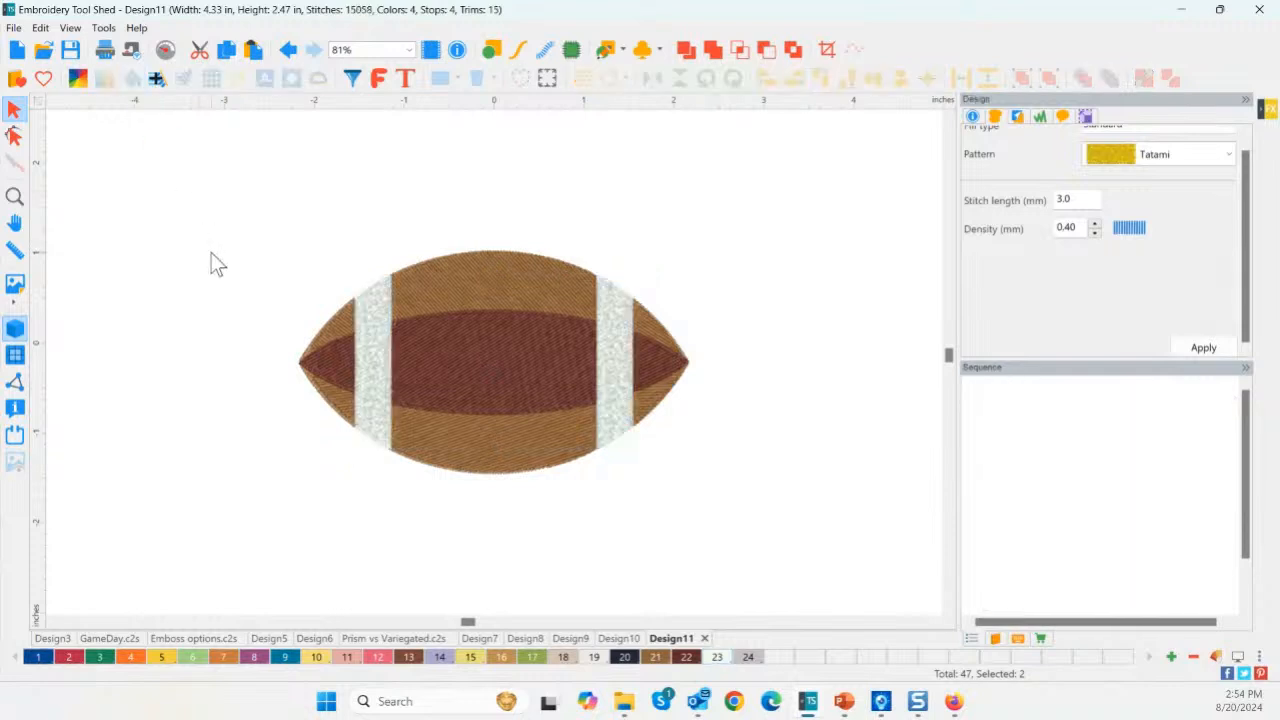
Convert the football's brown and red panels to Mylar fill.
click(345, 330)
ctrl+click(507, 292)
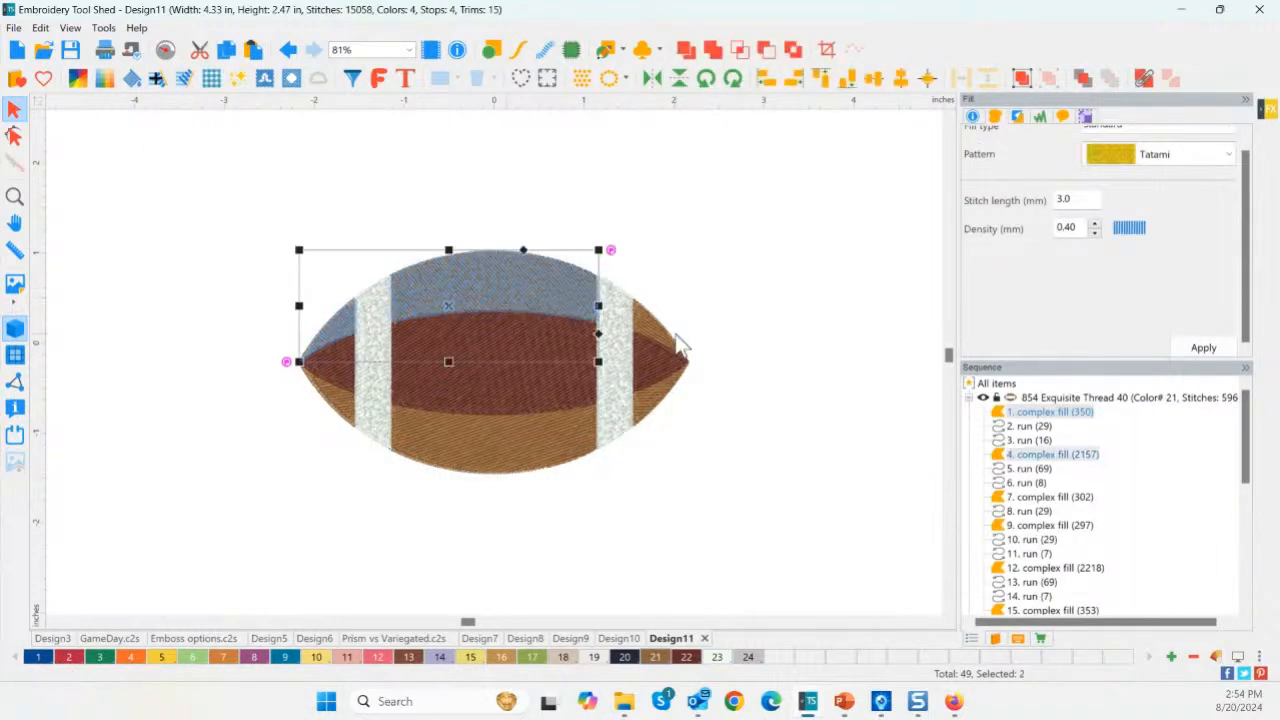
ctrl+click(648, 334)
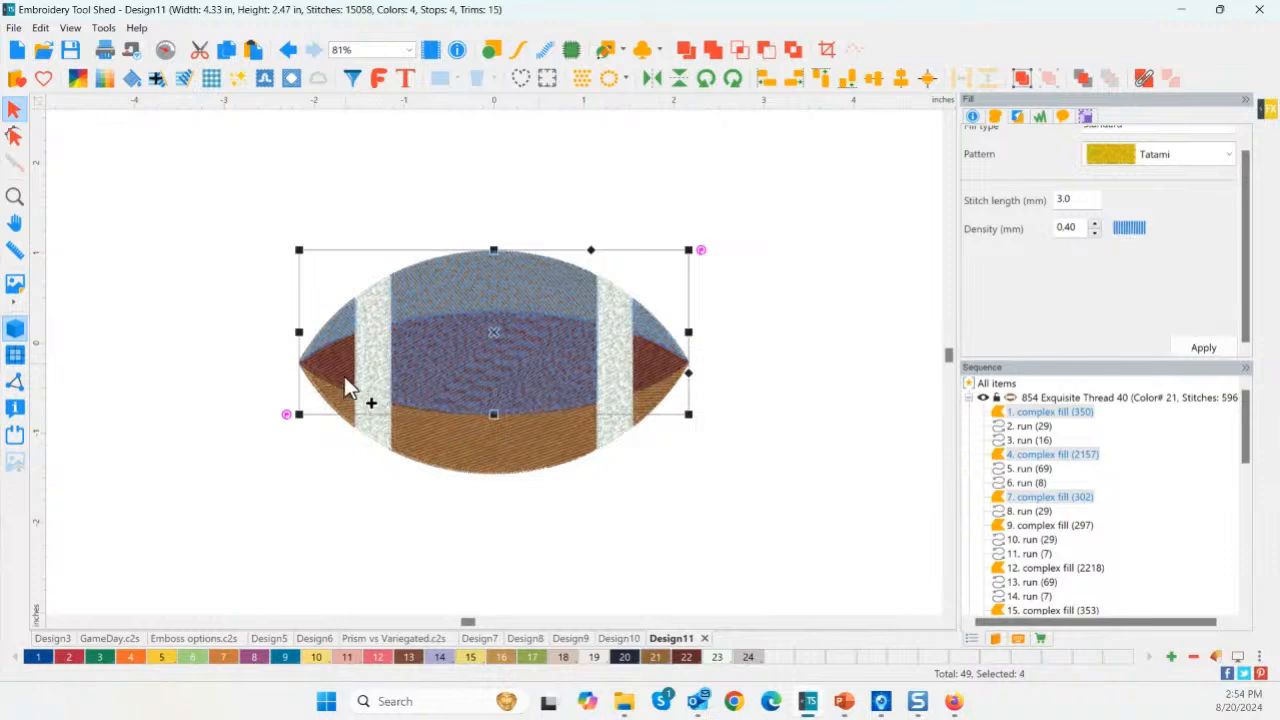
ctrl+click(347, 377)
ctrl+click(648, 371)
ctrl+click(646, 396)
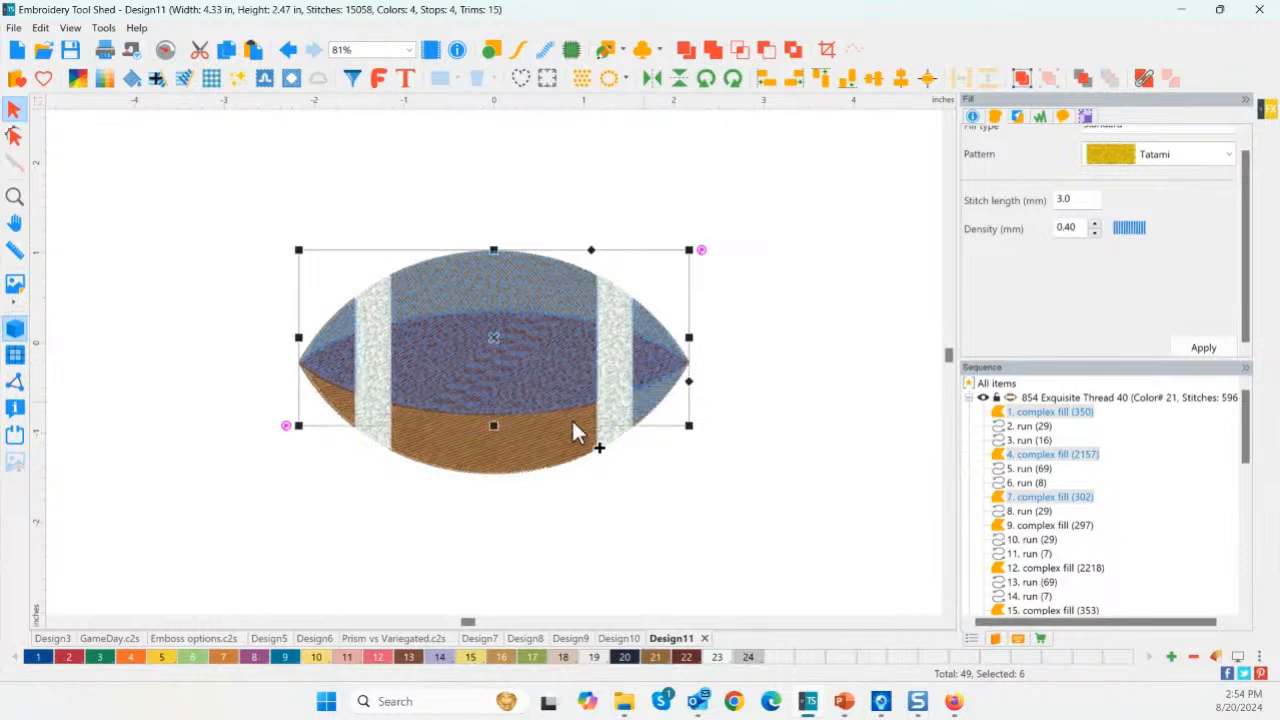
ctrl+click(479, 430)
ctrl+click(370, 415)
ctrl+click(340, 408)
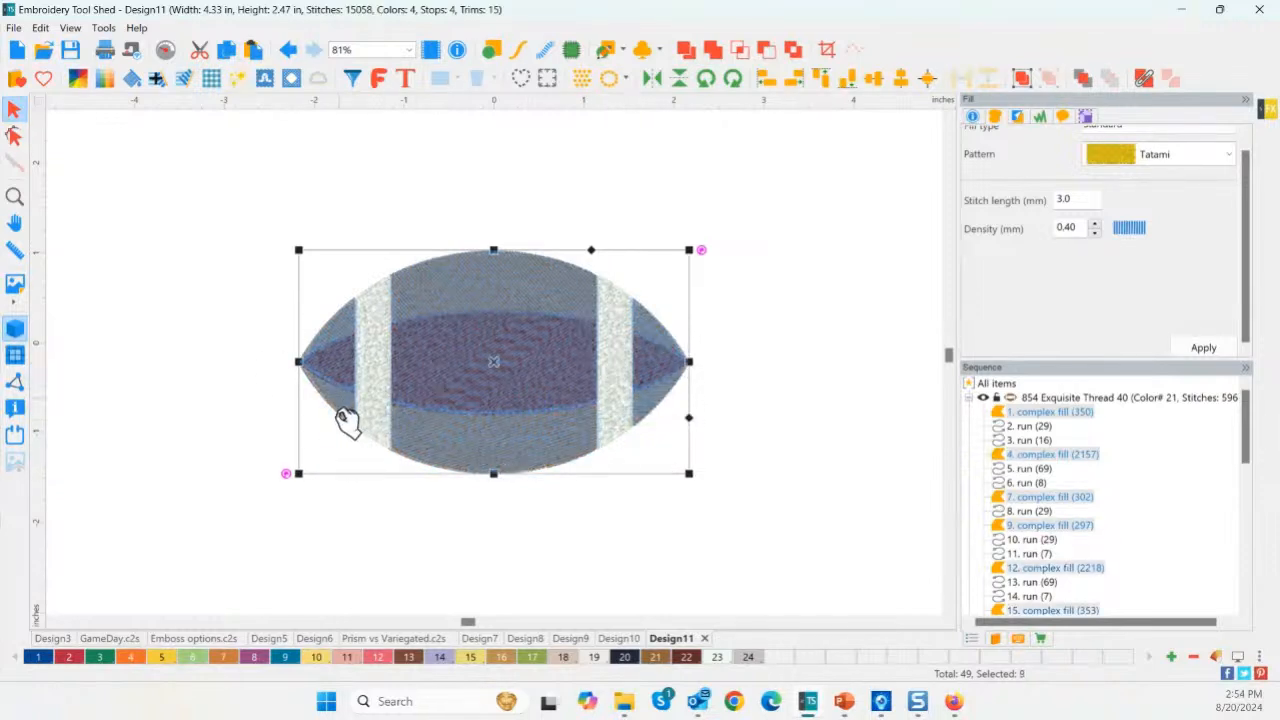
click(238, 82)
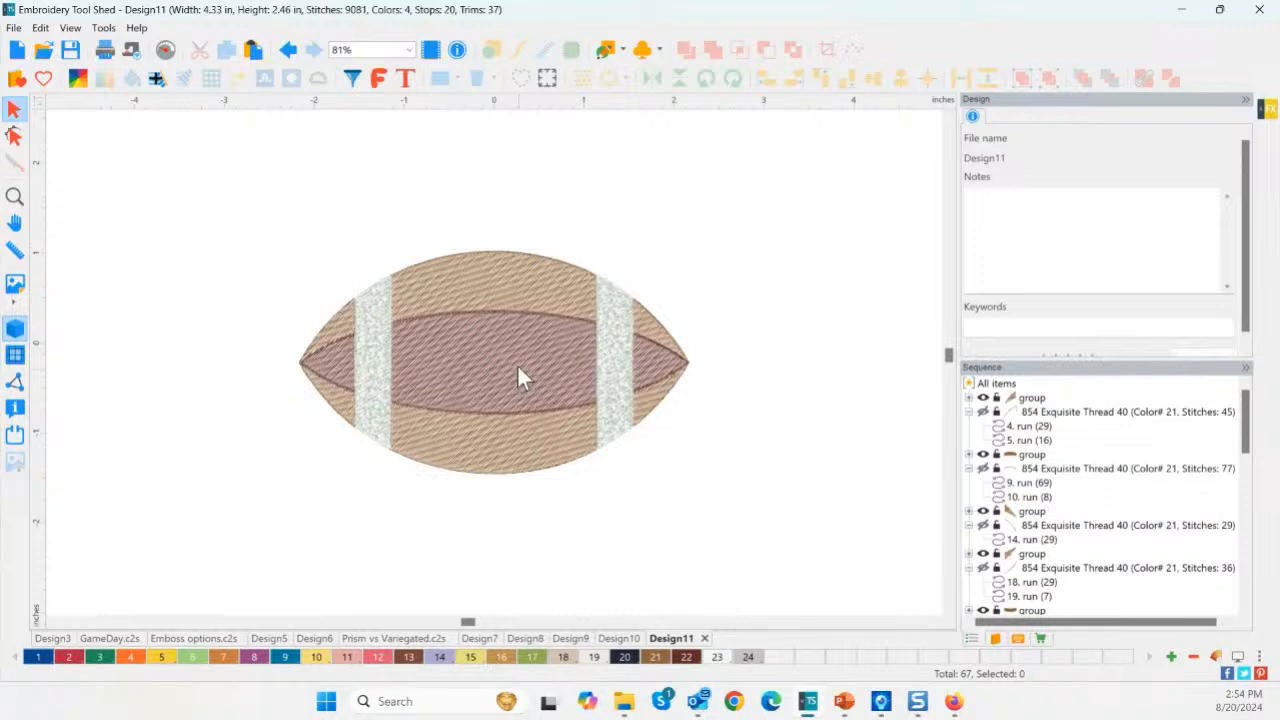
Review the Mylar panels, then undo the conversion.
click(484, 285)
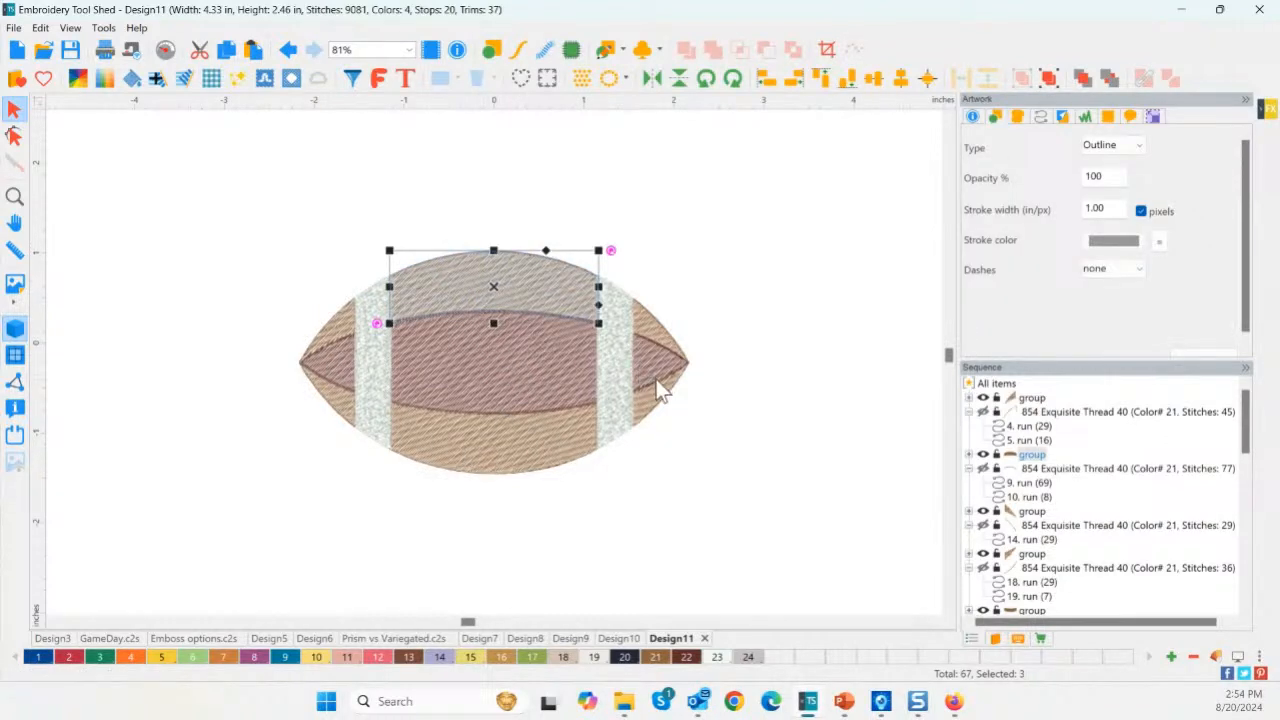
click(764, 390)
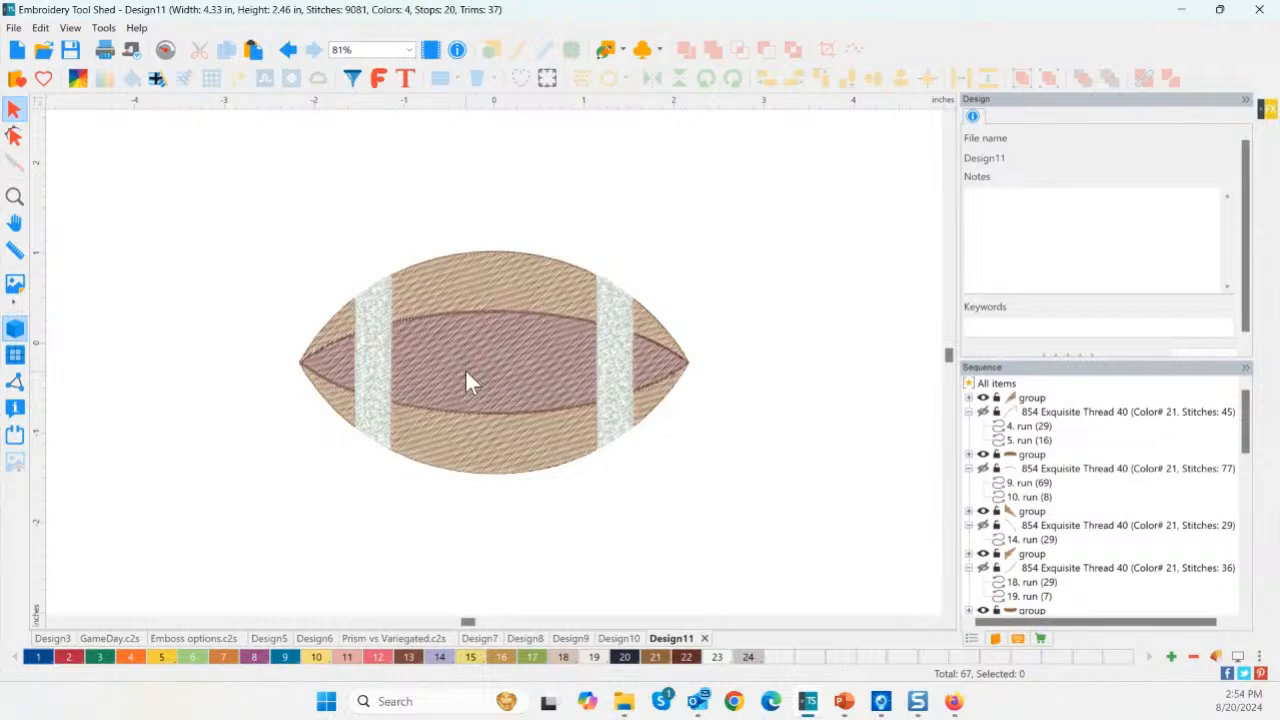
key(ctrl+z)
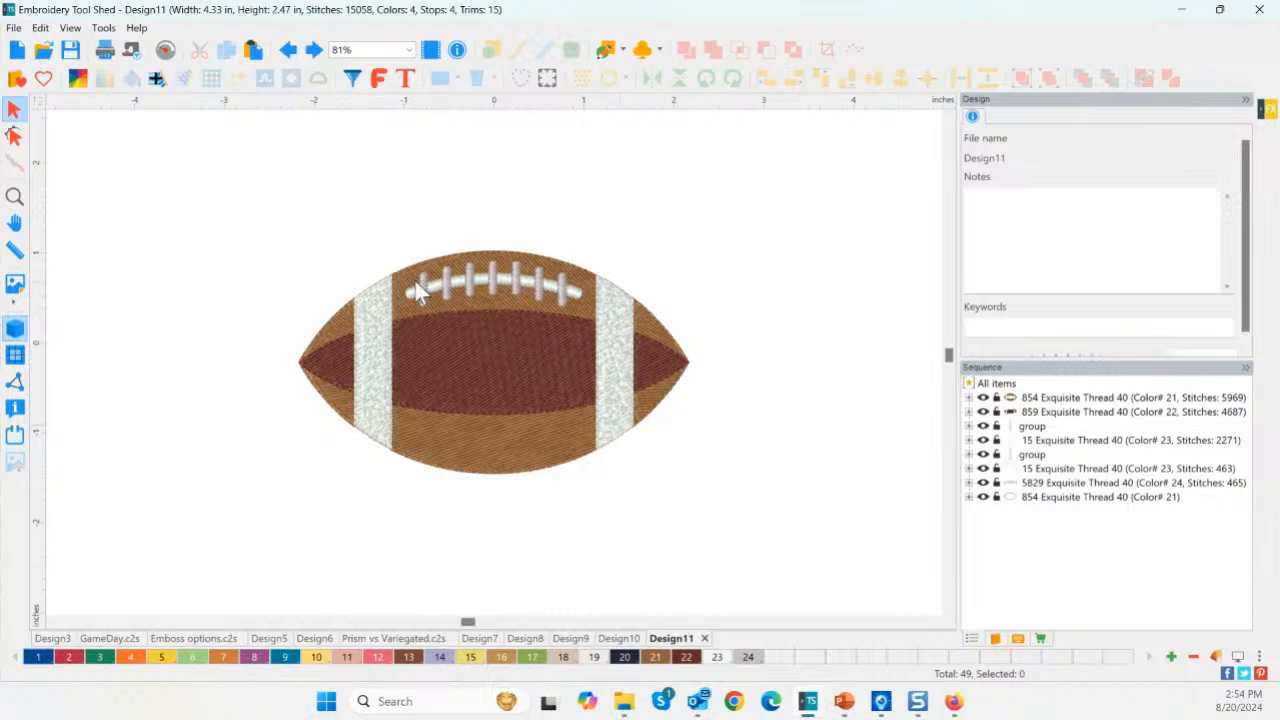
Filter the view to show only the satin lace objects.
click(354, 80)
click(584, 504)
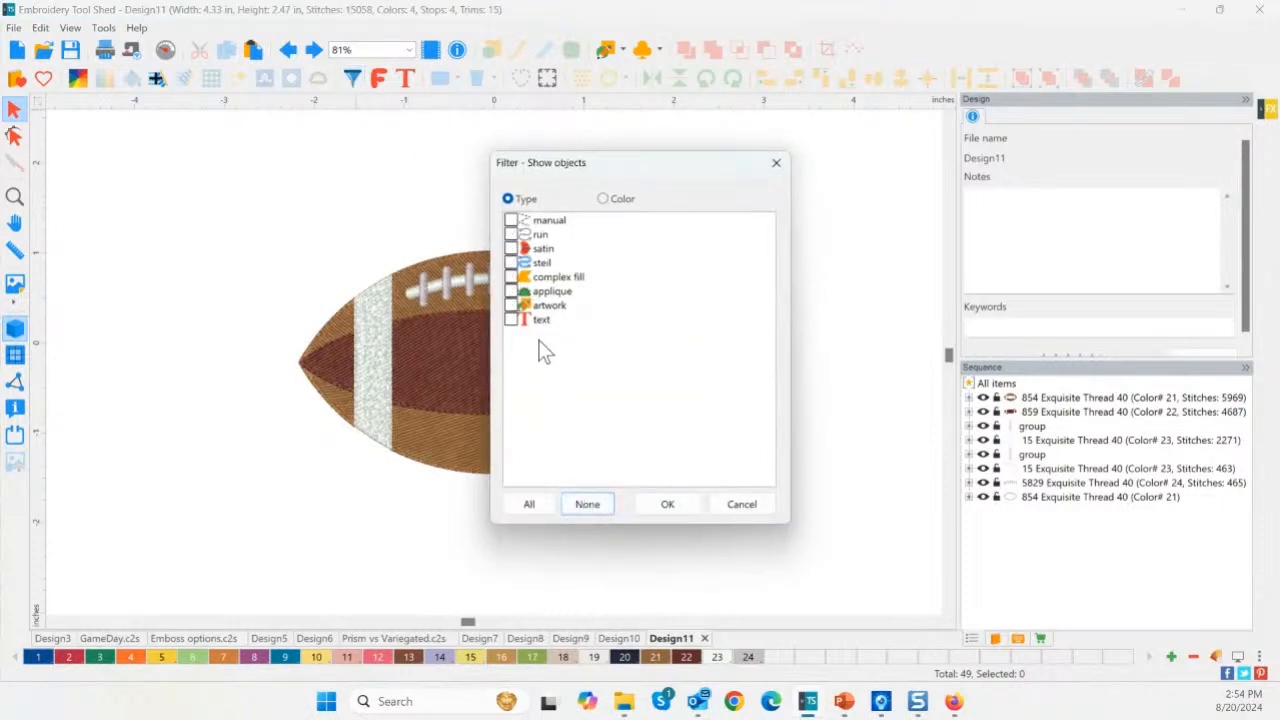
click(511, 248)
click(511, 262)
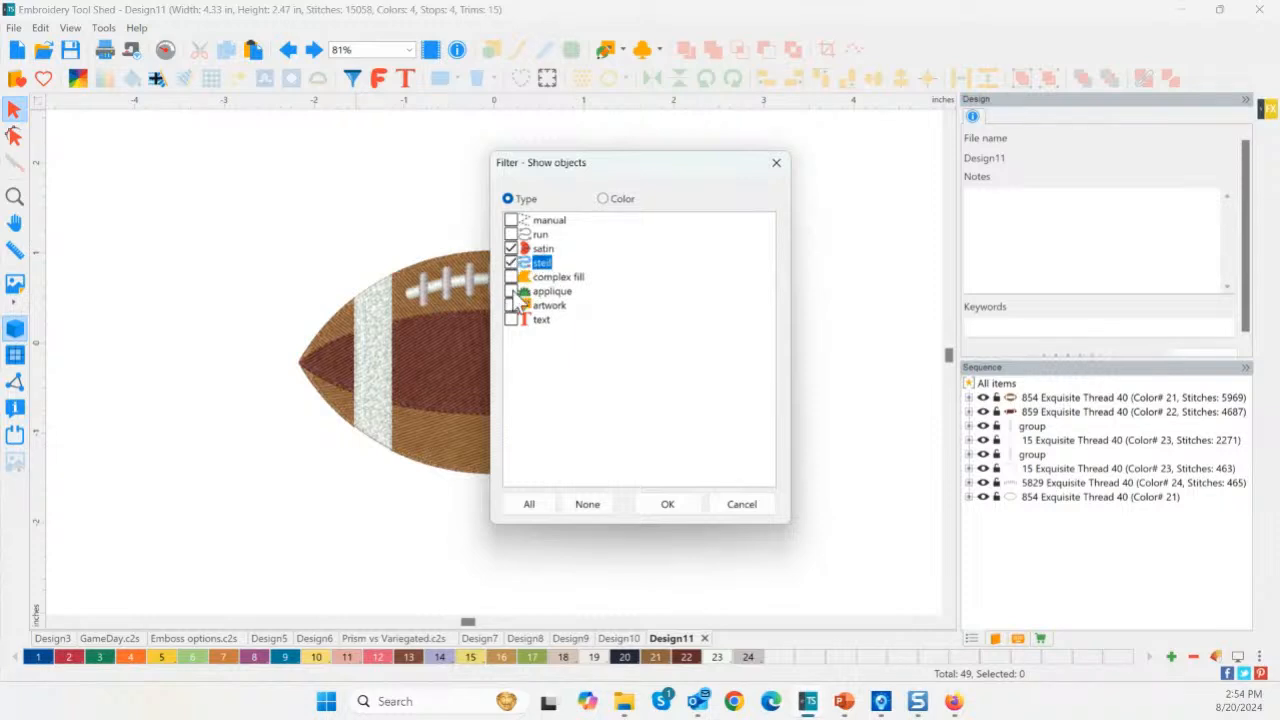
click(511, 291)
click(668, 505)
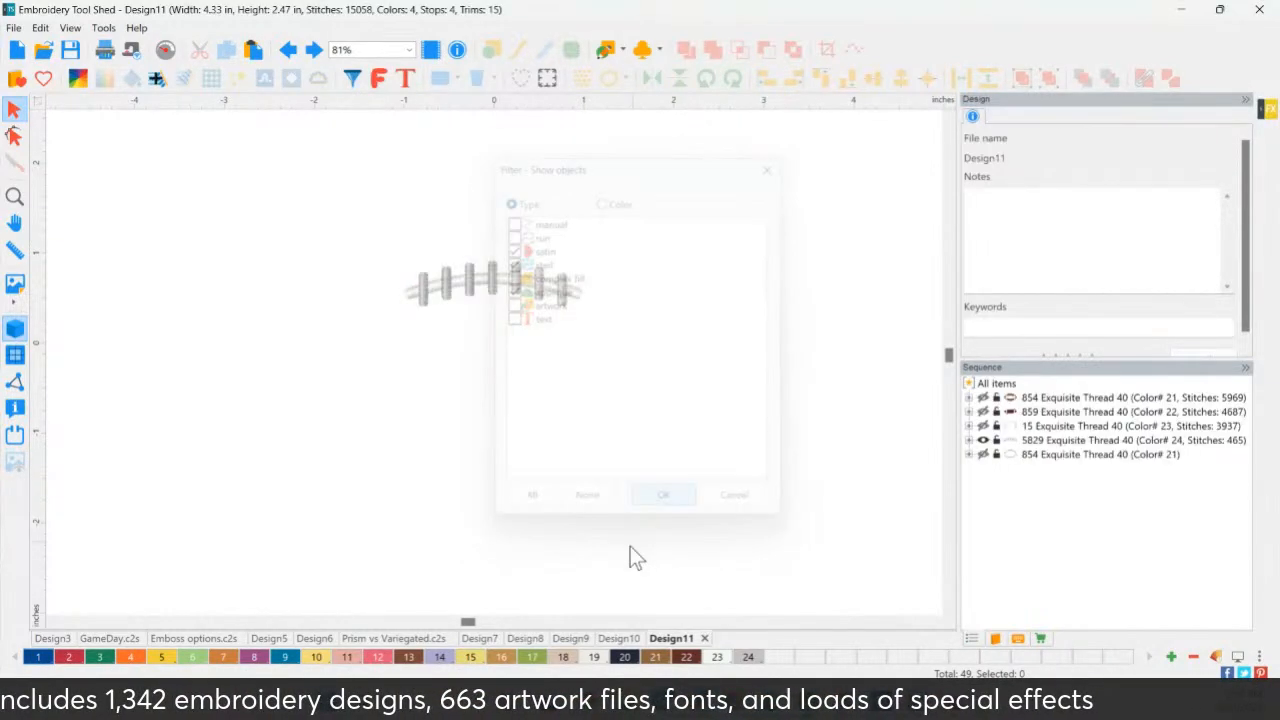
Convert the laces to 3D foam and show every object type again.
drag(349, 237, 678, 410)
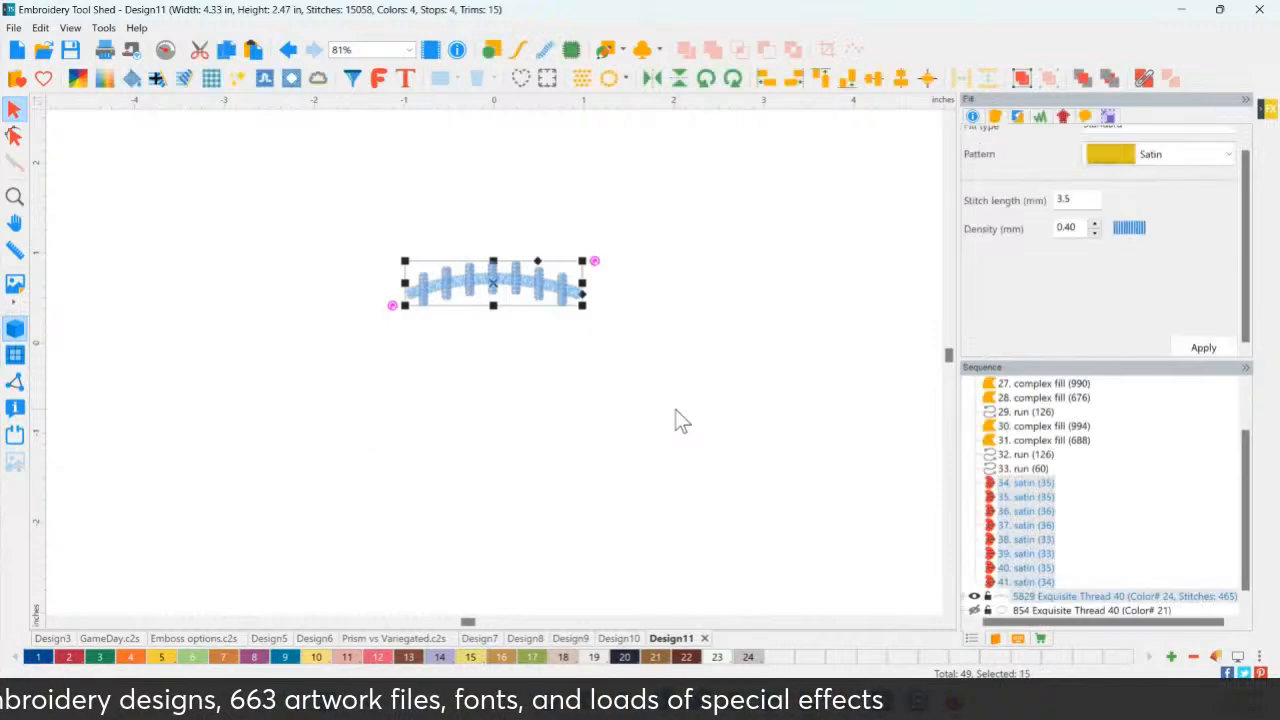
click(318, 88)
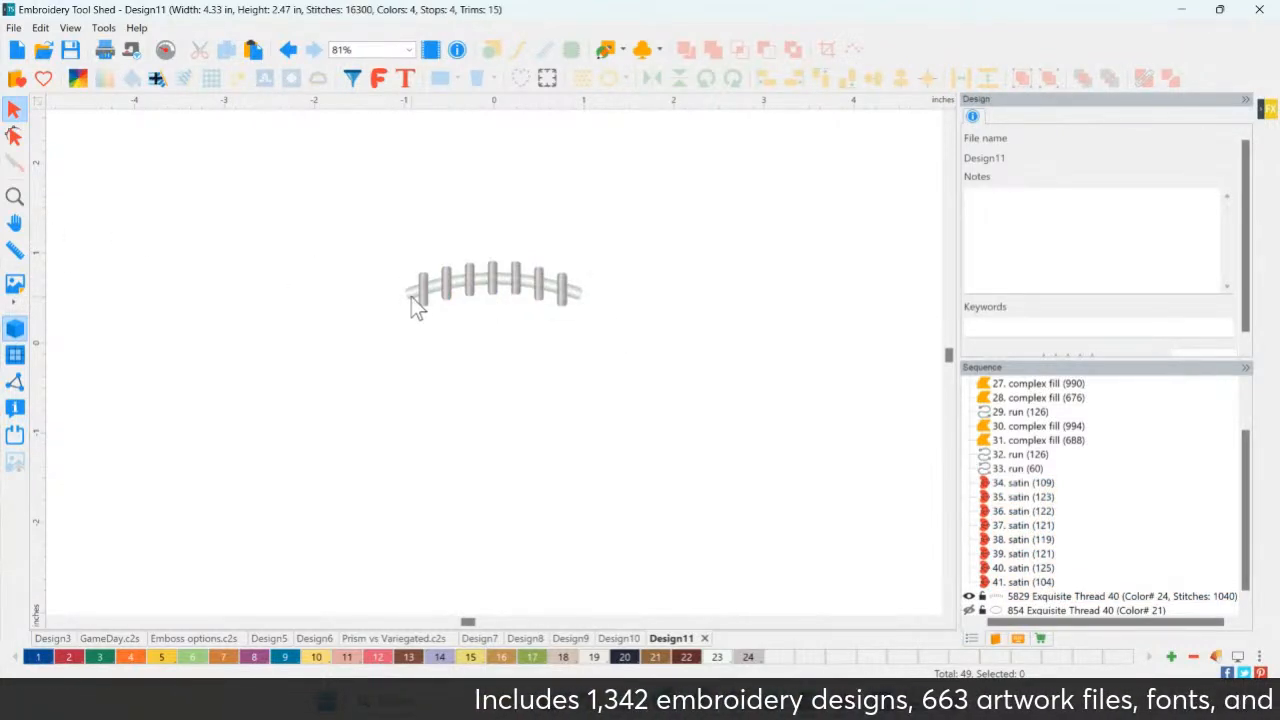
click(351, 80)
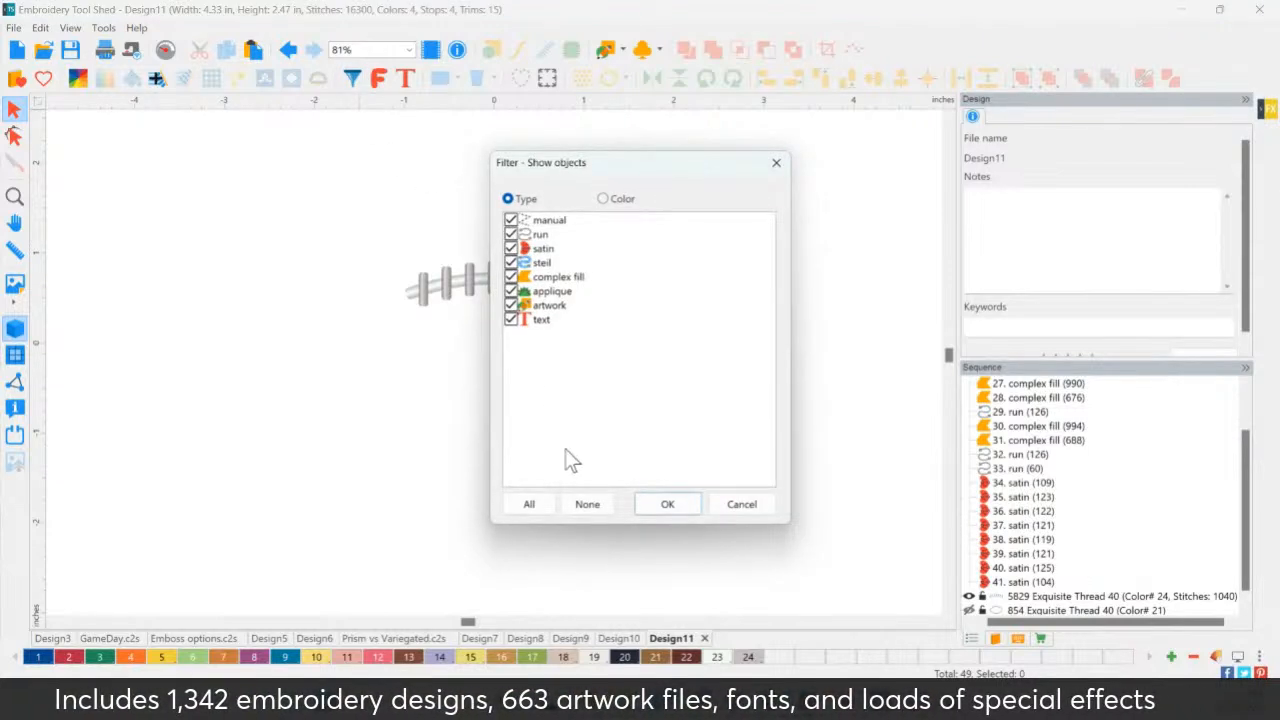
click(669, 504)
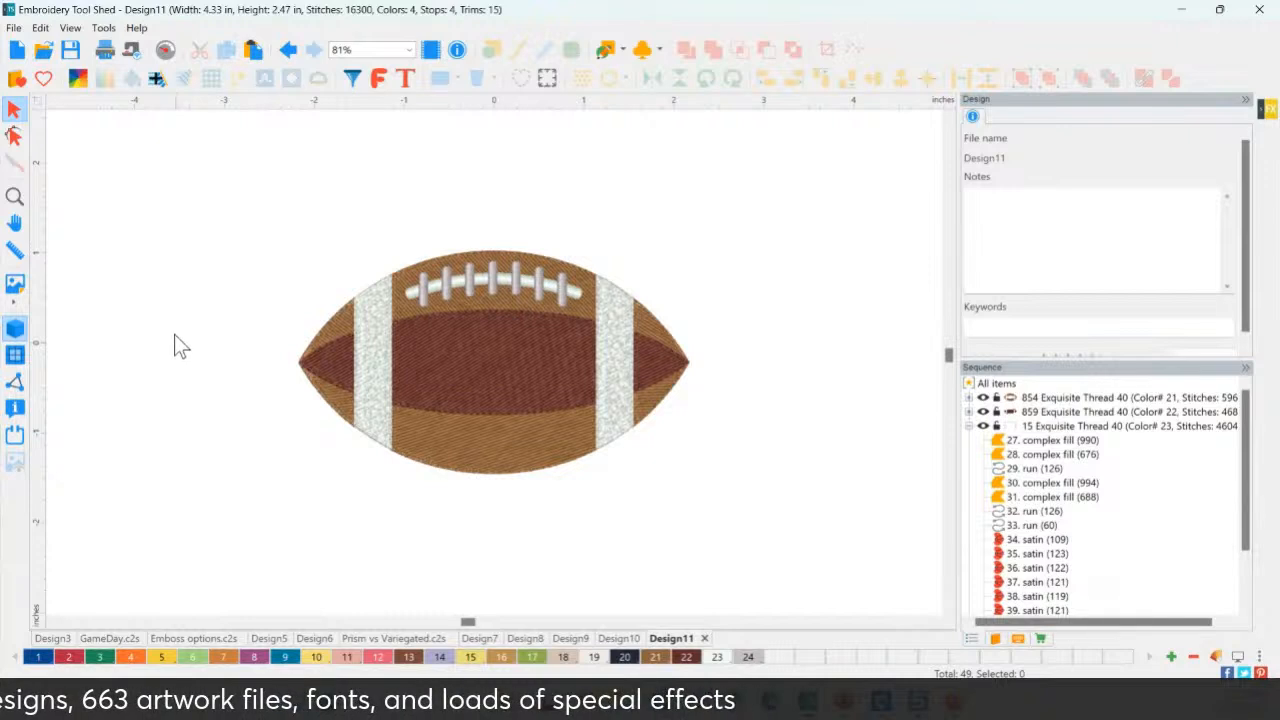
Add two-line 'GAME' / 'DAY' lettering and place it above-left of the football.
click(410, 80)
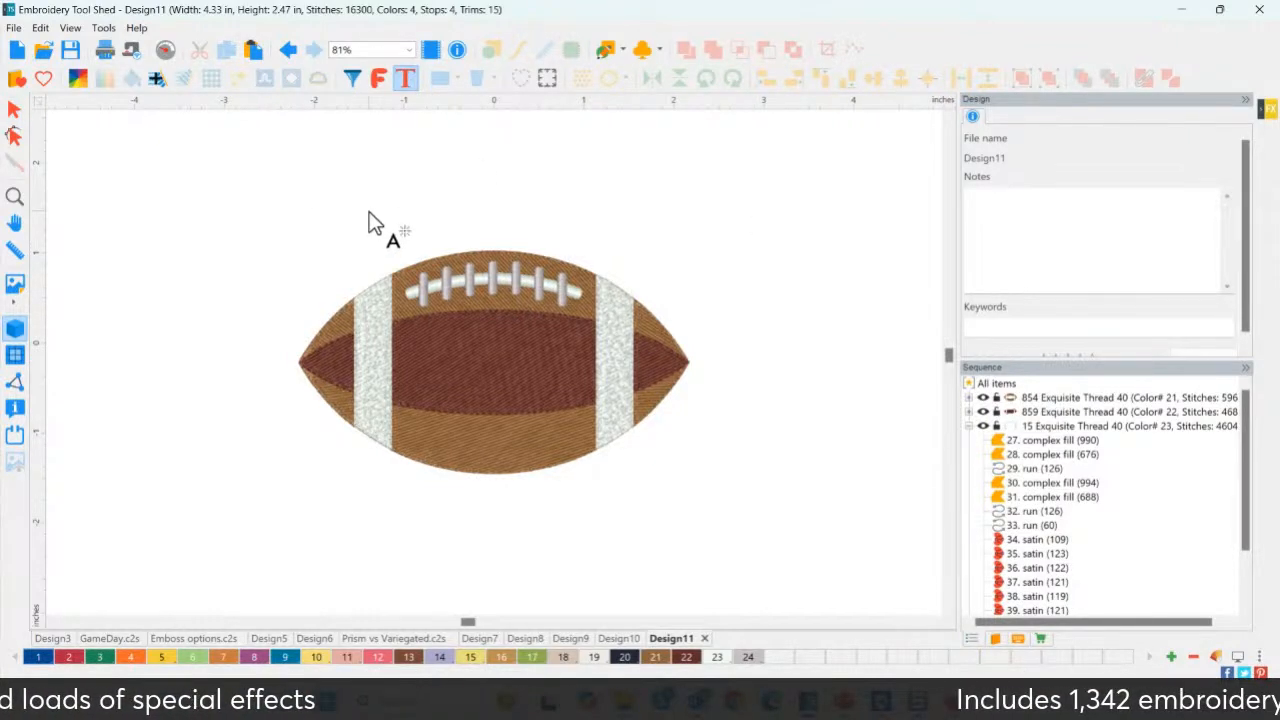
click(500, 232)
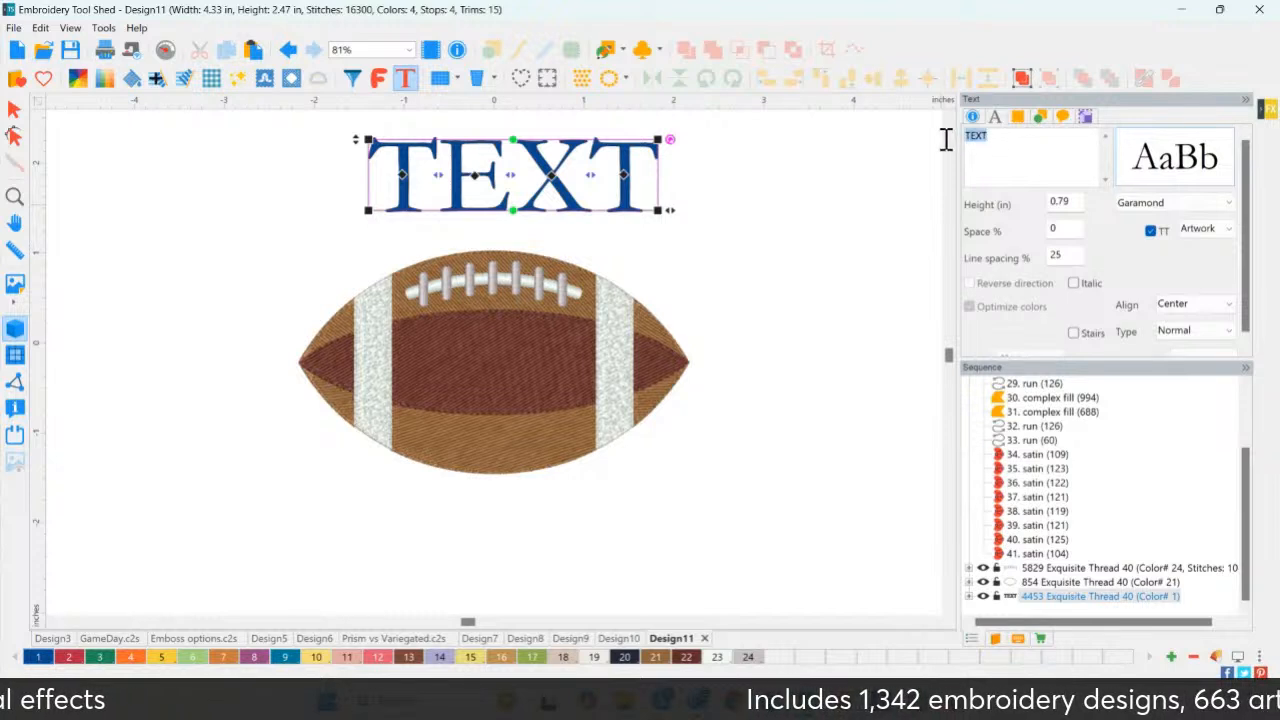
text(G)
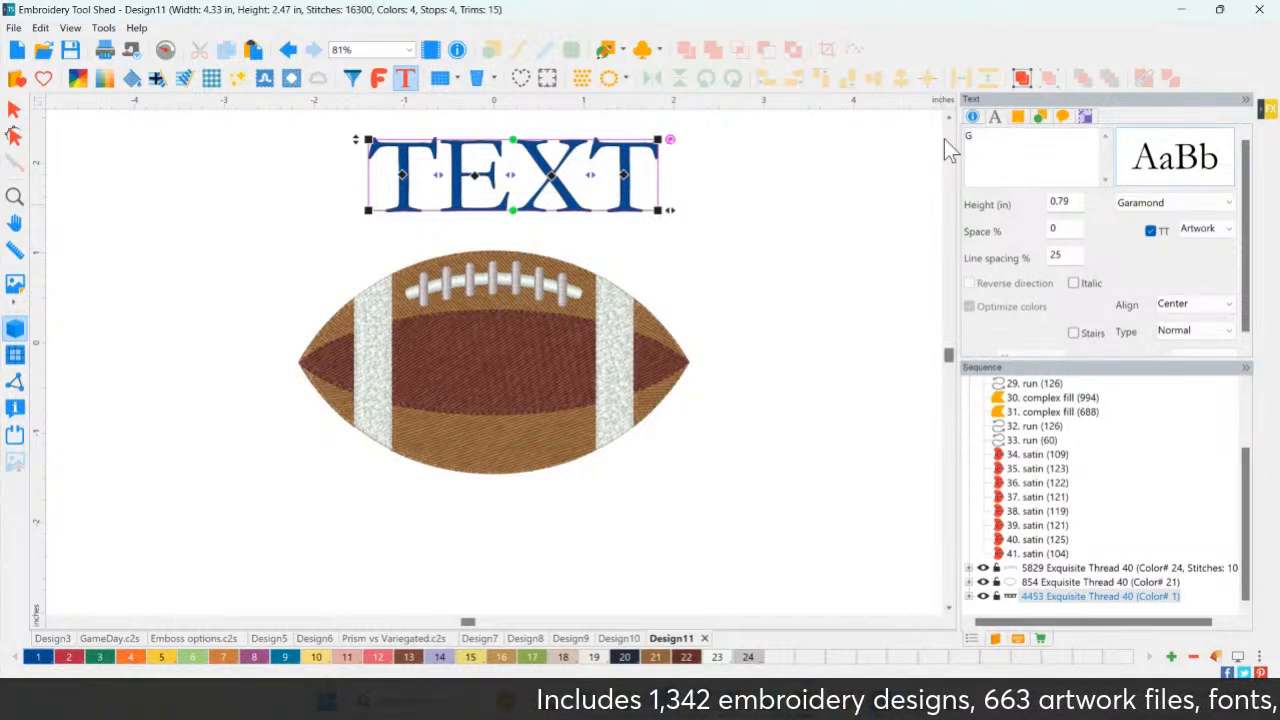
text(AME)
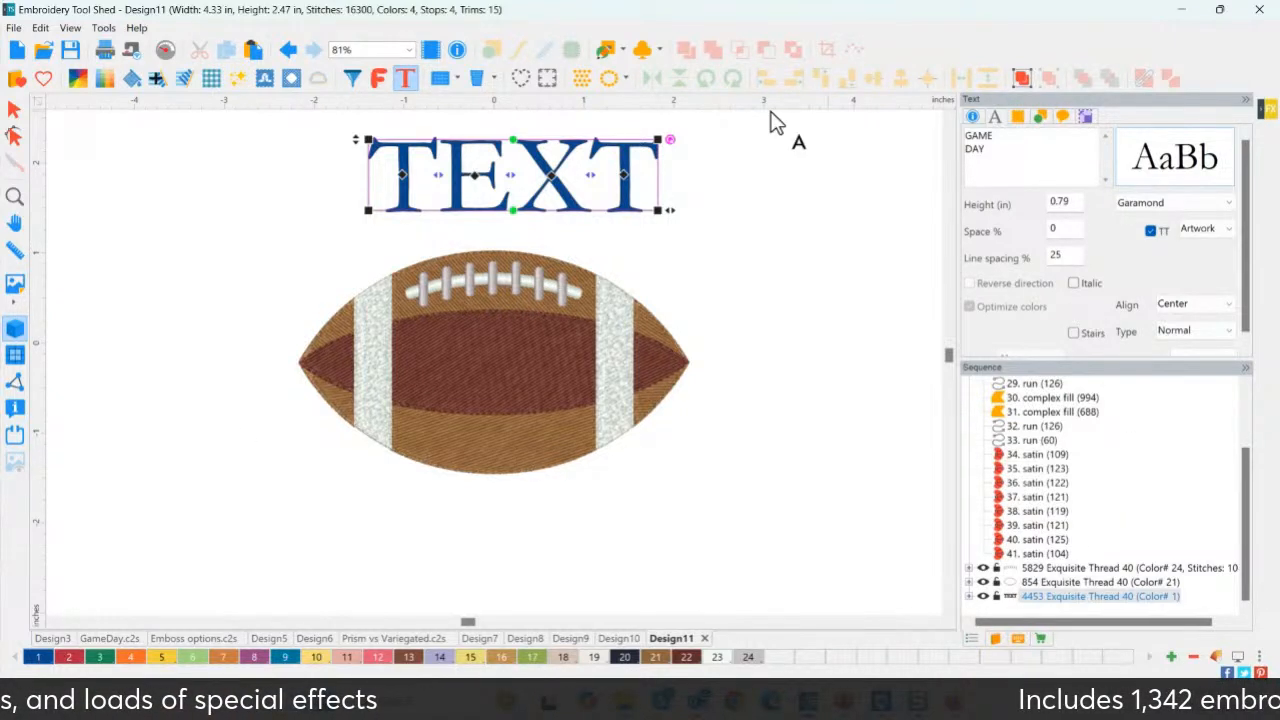
scroll(1175, 335, down, 1)
click(1203, 347)
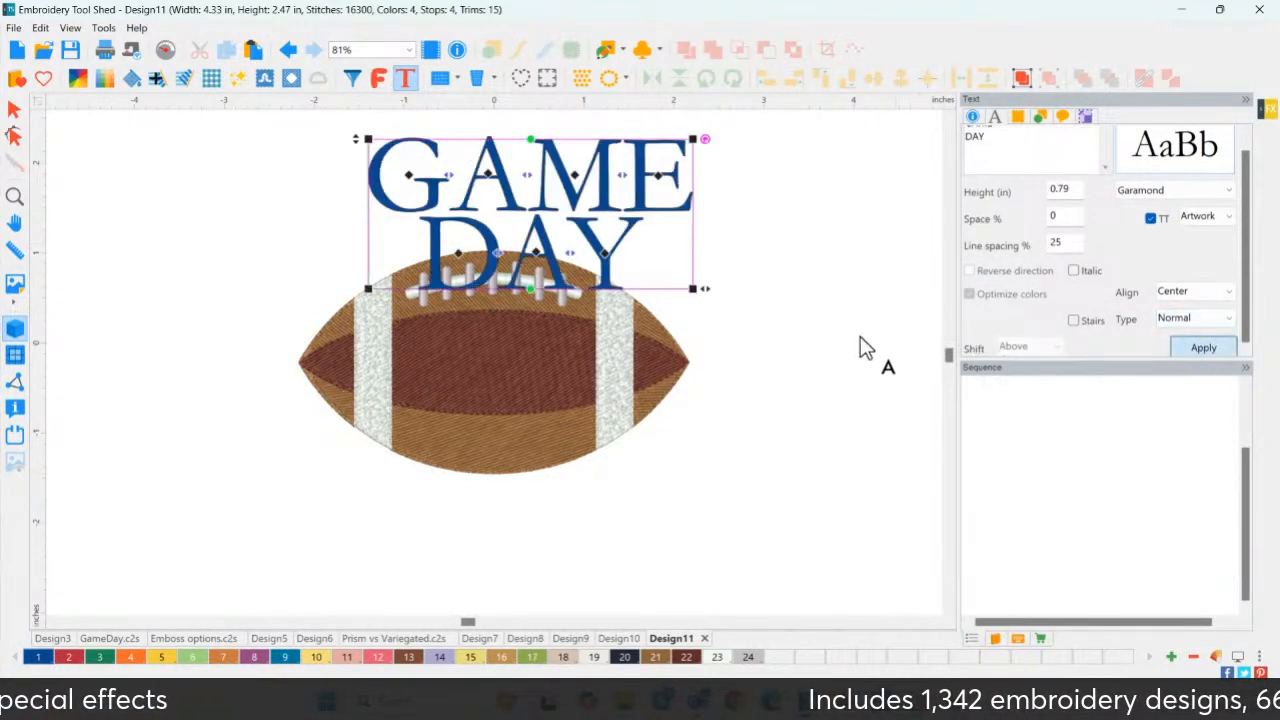
drag(485, 240, 122, 236)
click(17, 198)
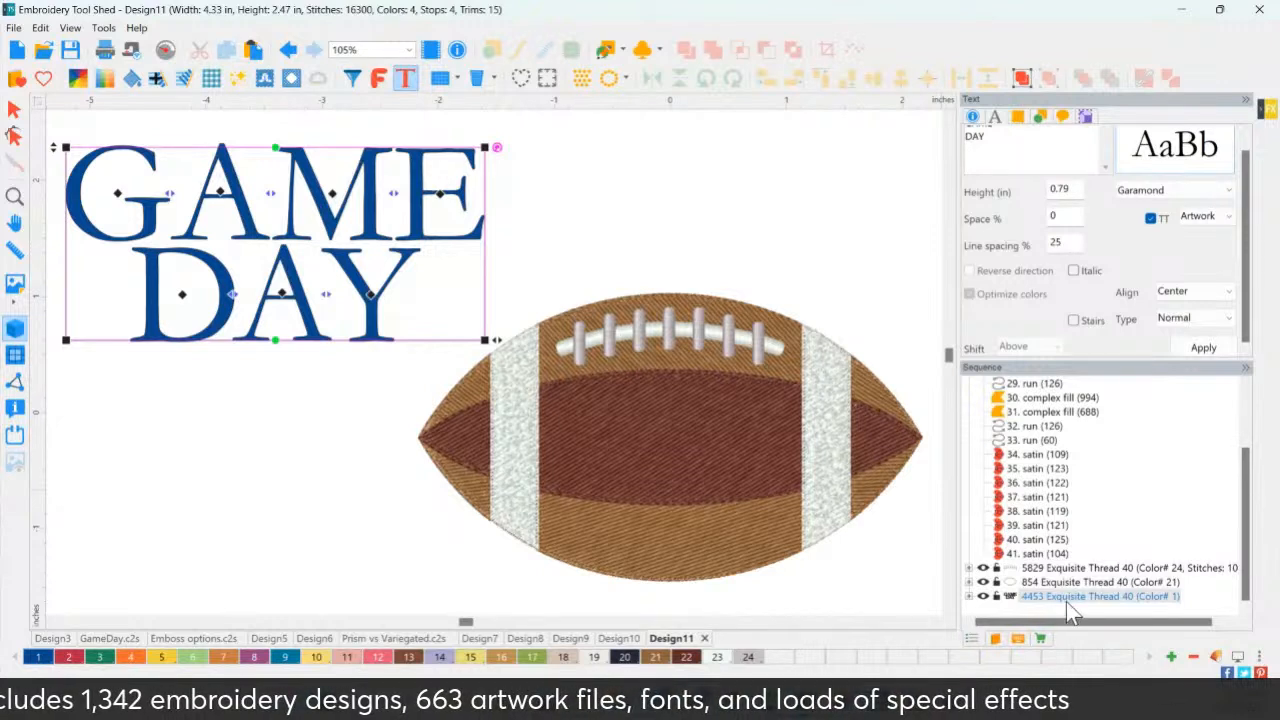
Select the GAME DAY text, try letter spacing and M edits, then undo them.
click(968, 596)
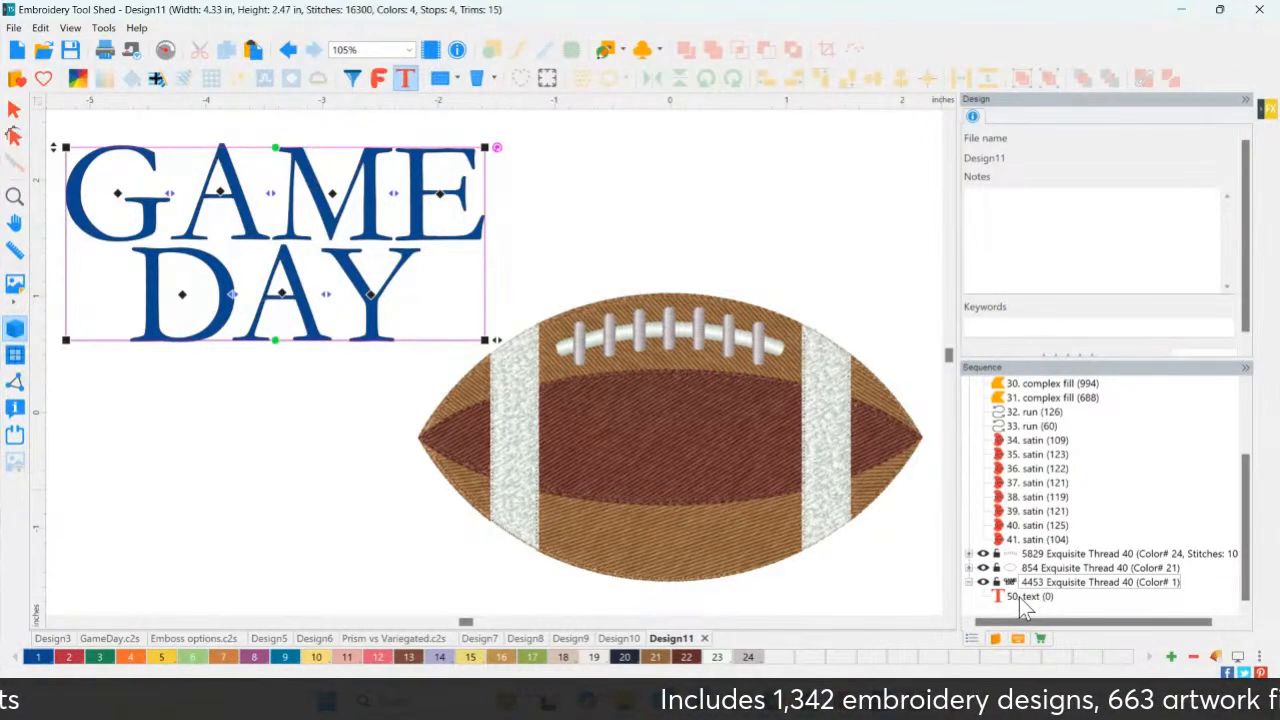
click(1036, 605)
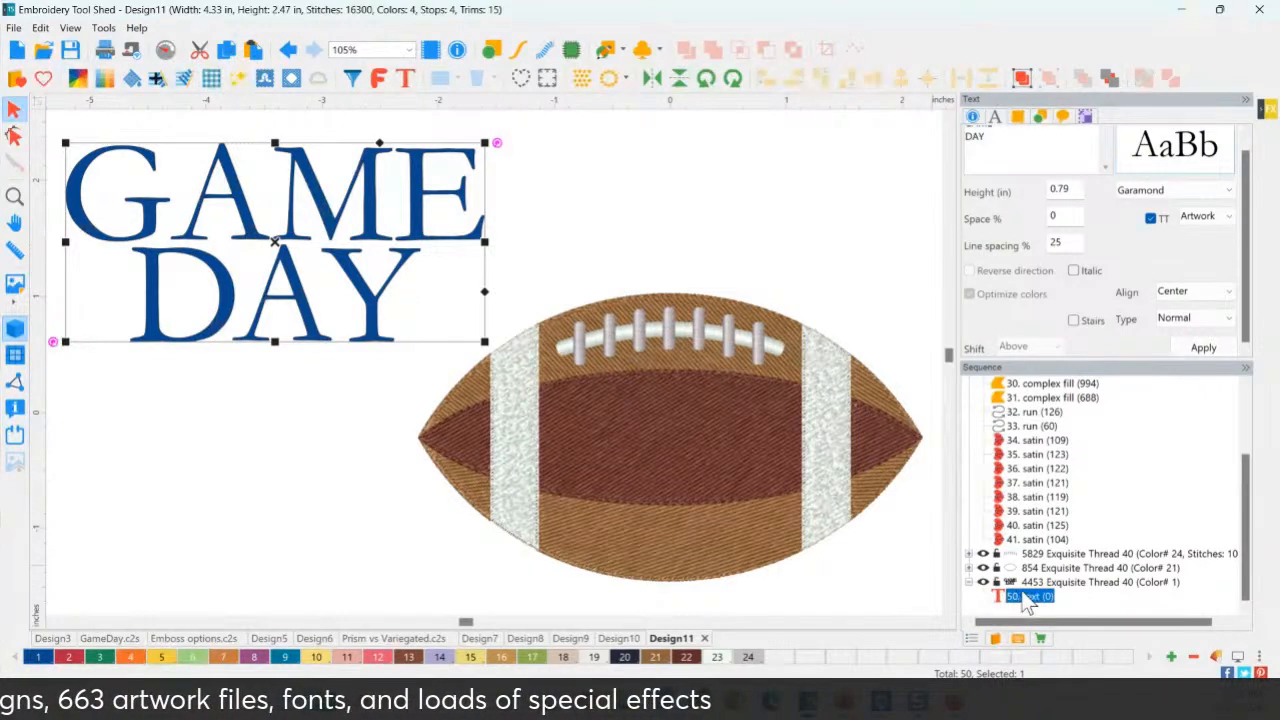
click(405, 79)
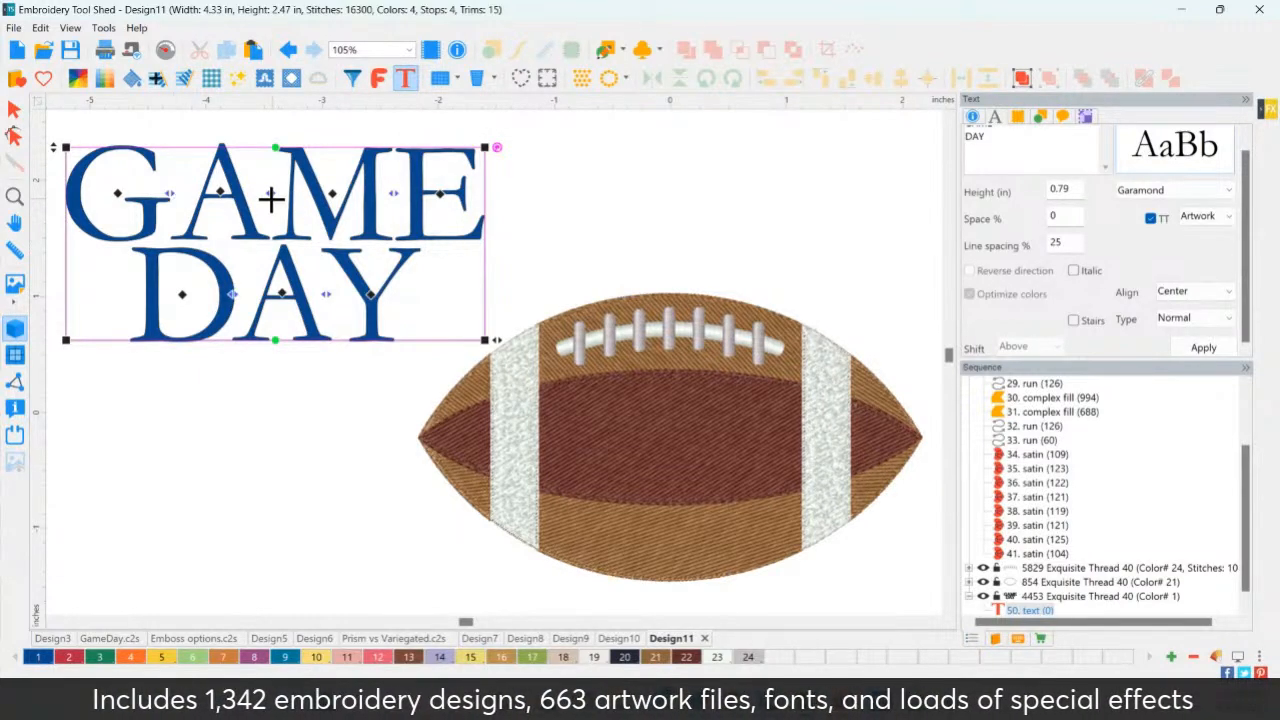
drag(270, 192, 315, 192)
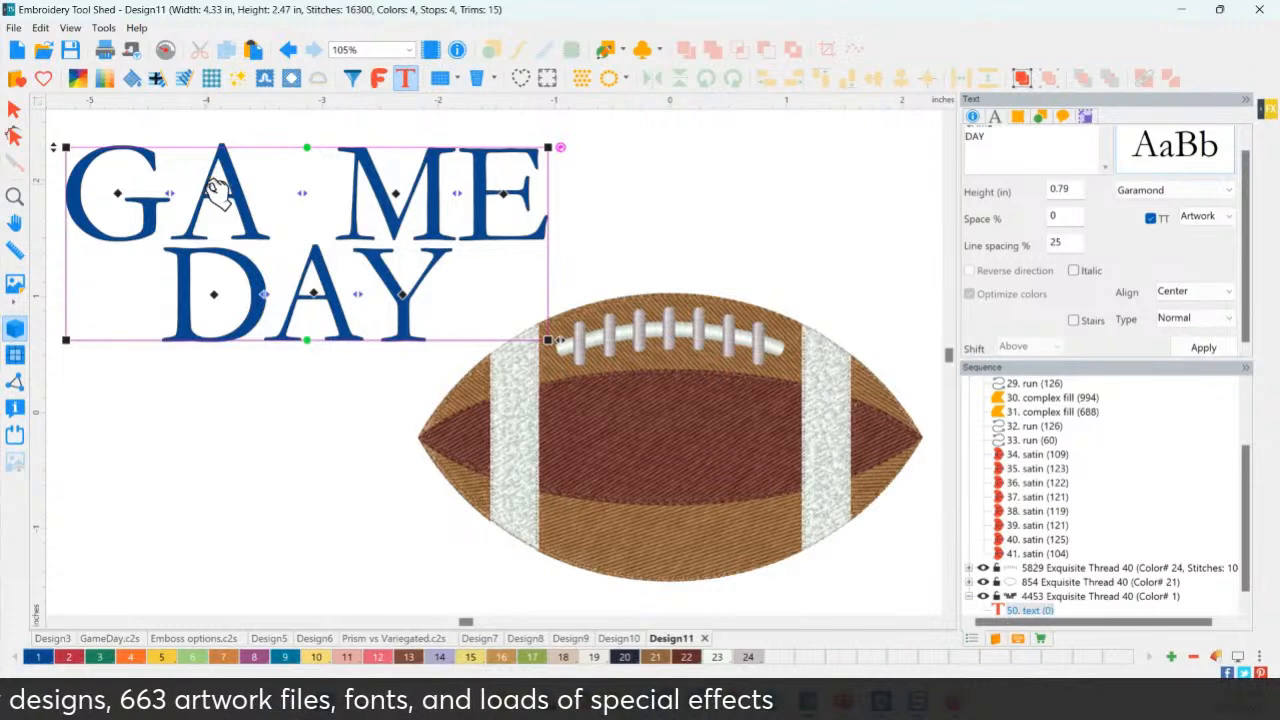
click(288, 50)
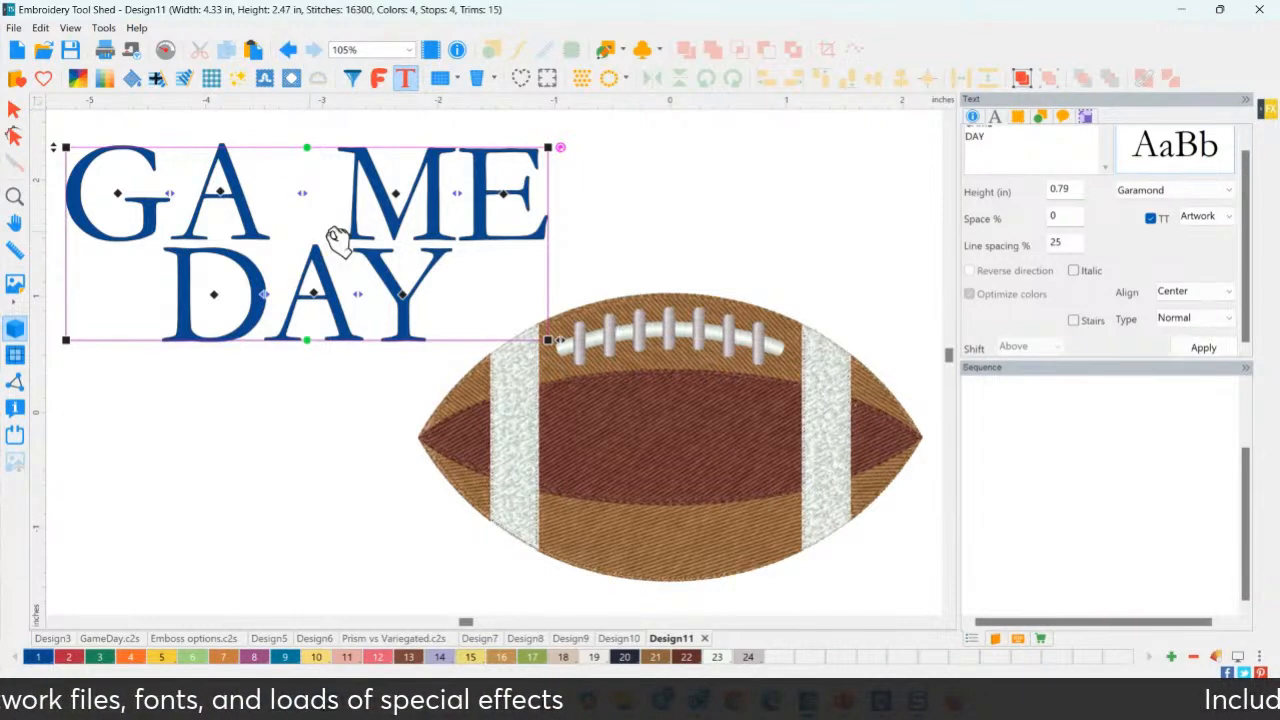
click(330, 190)
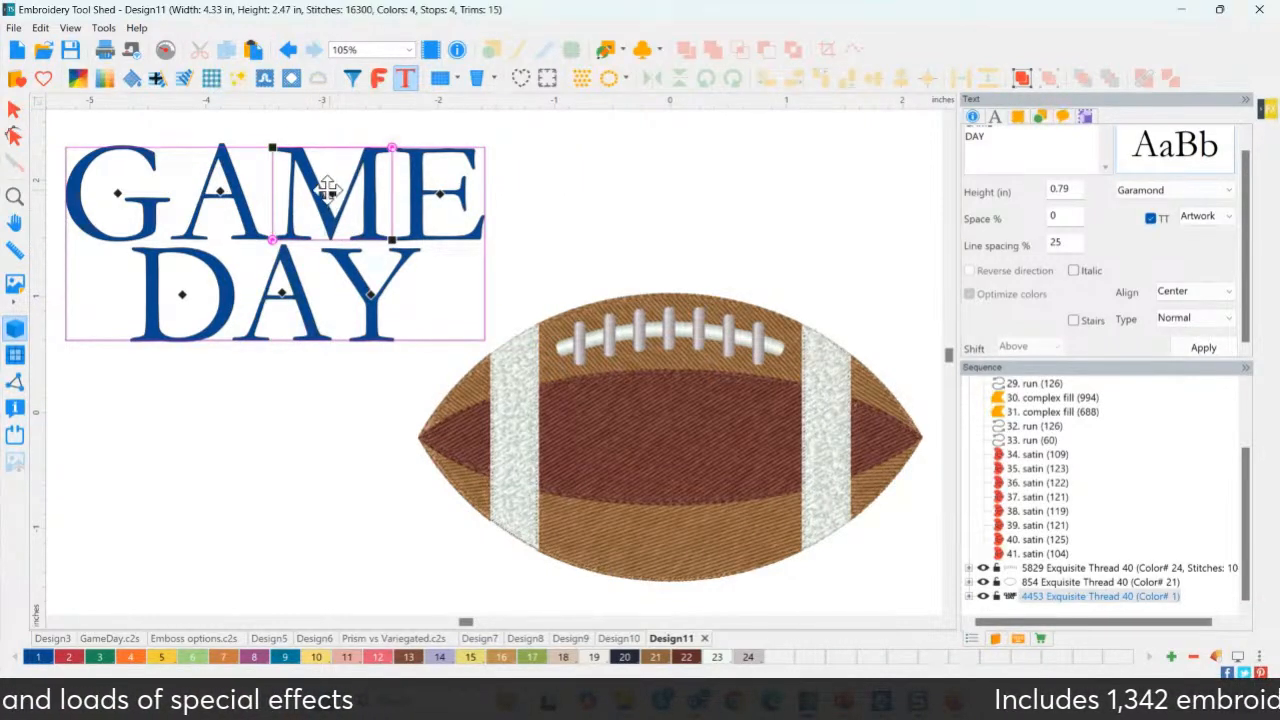
drag(391, 147, 325, 160)
drag(255, 121, 220, 101)
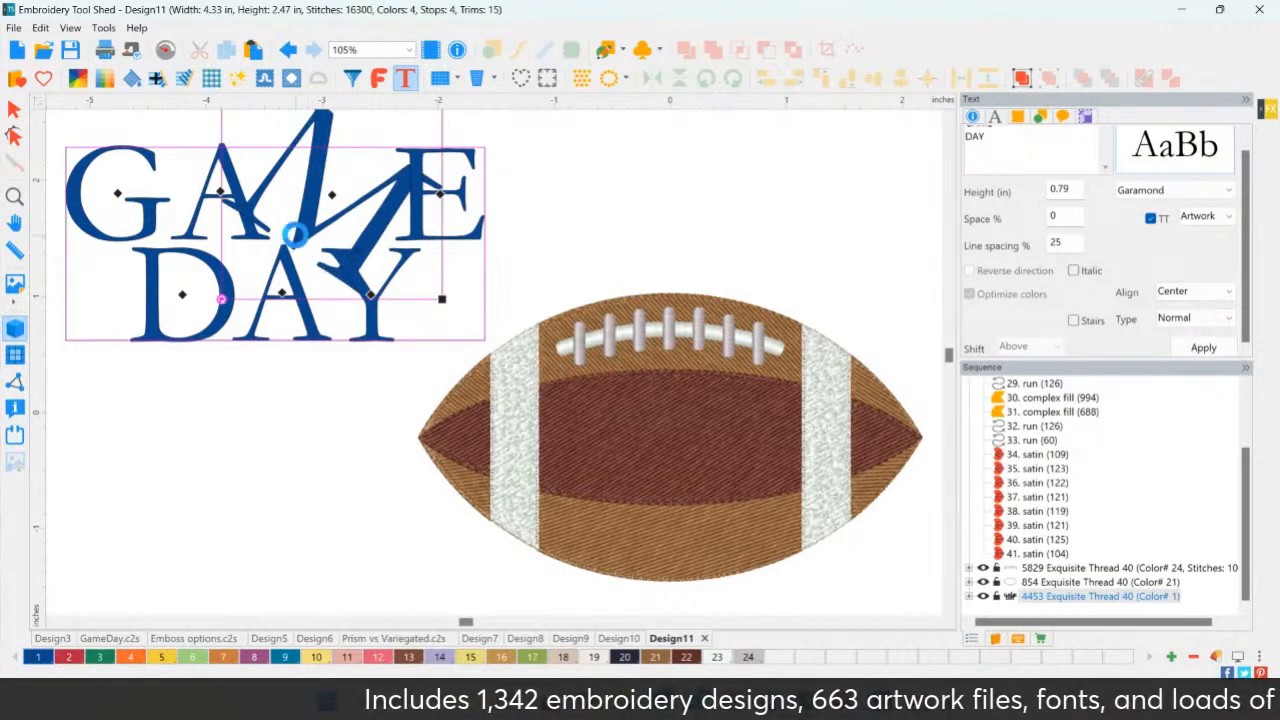
key(ctrl+z)
key(ctrl+z)
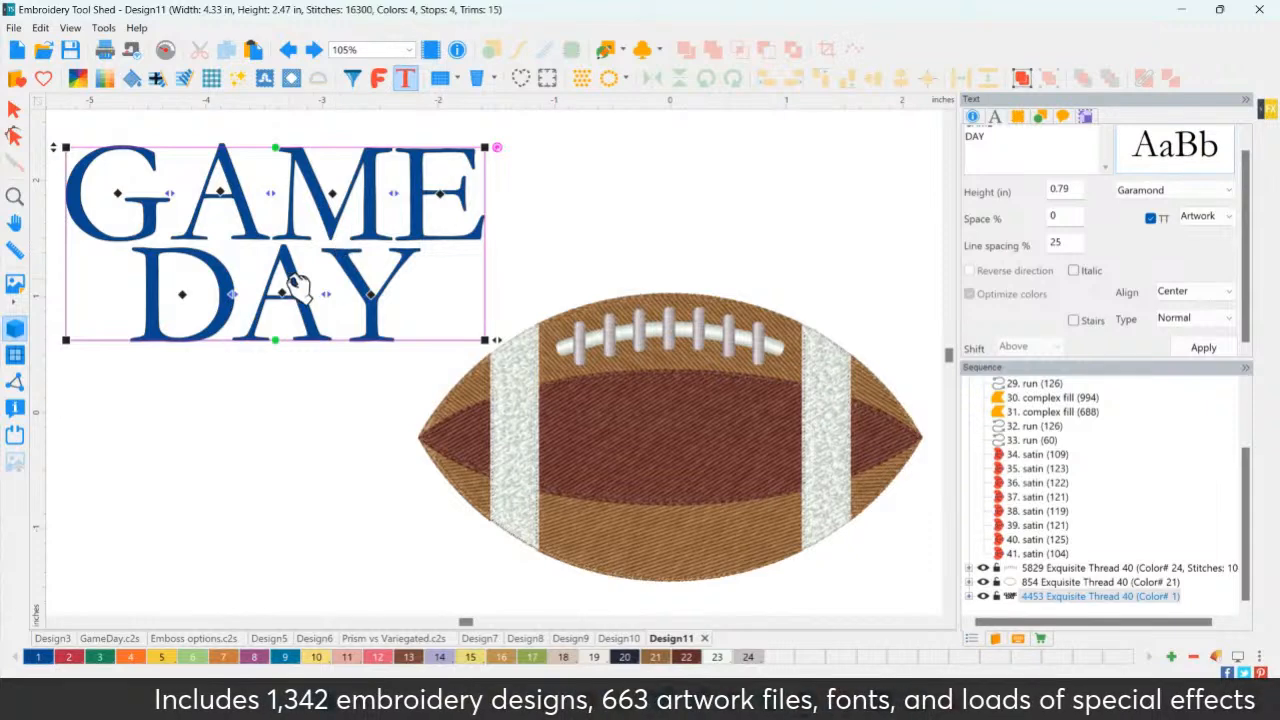
Scale the GAME DAY text up to 0.94 in and highlight both lines of wording.
drag(49, 146, 41, 114)
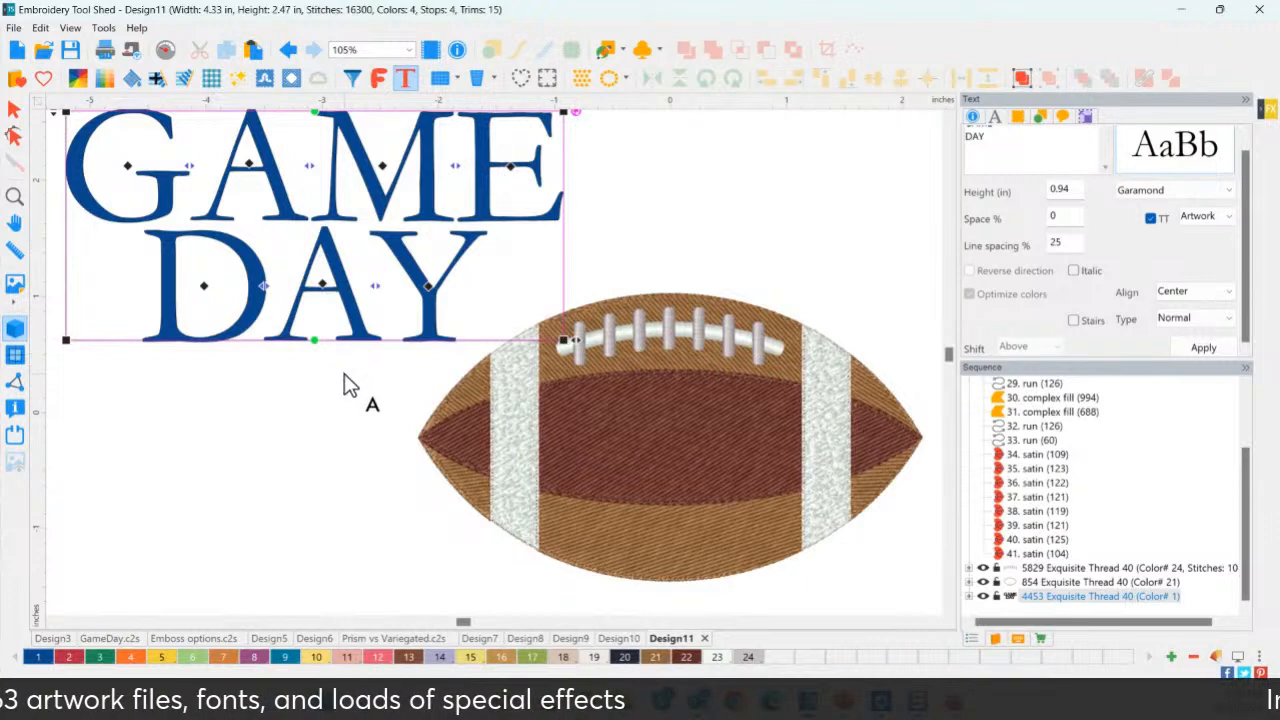
scroll(343, 385, down, 2)
click(1039, 146)
drag(1039, 149, 952, 128)
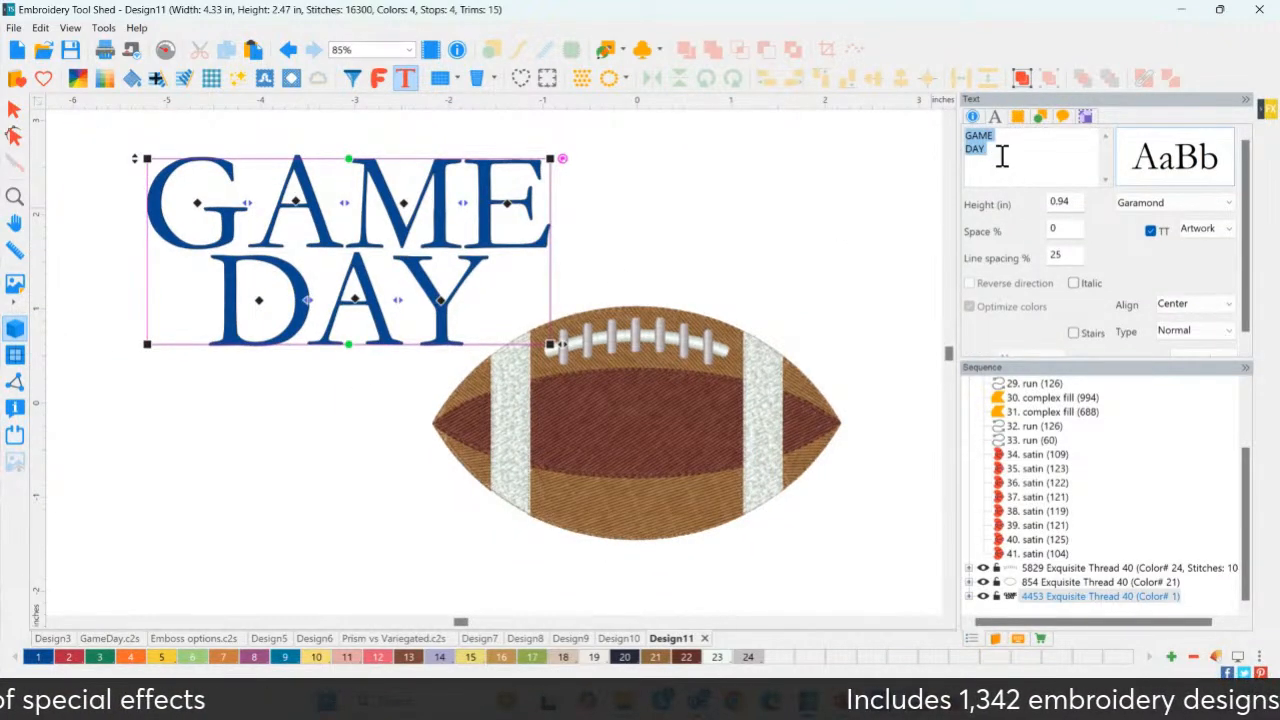
Try Impact and LW Game Day on the GAME DAY lettering, then settle on Merit.
click(1038, 151)
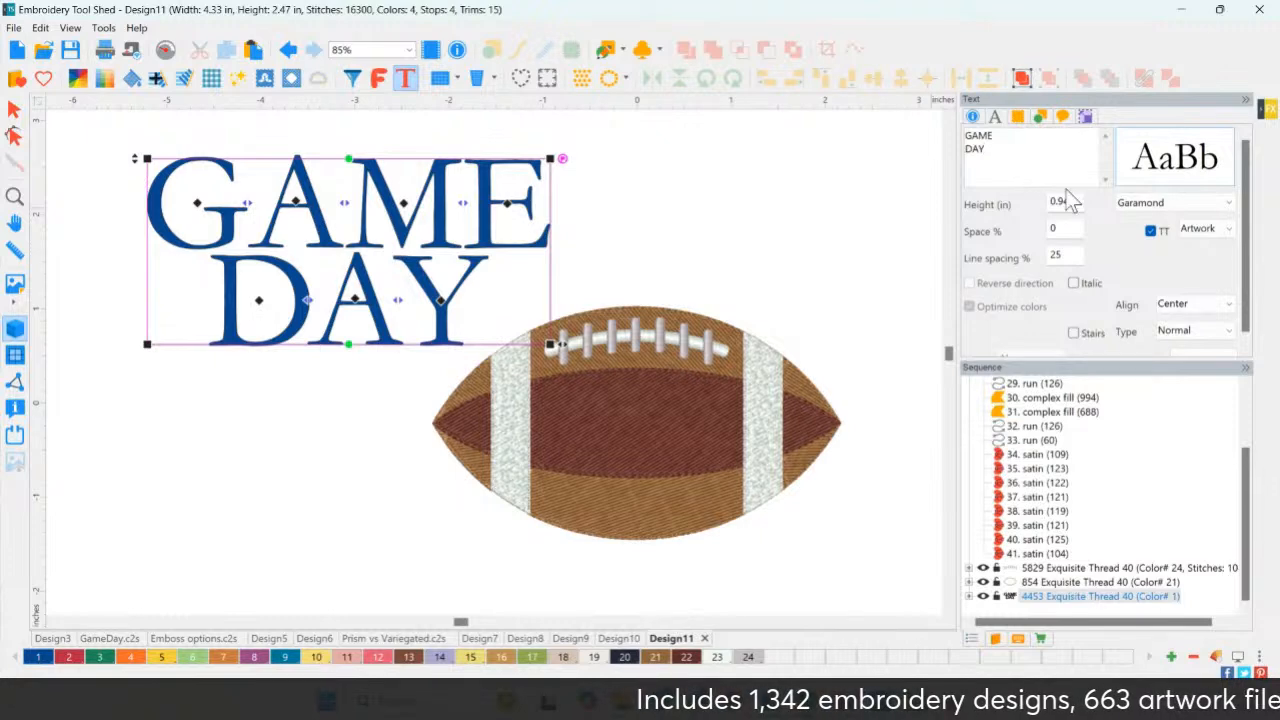
click(1150, 202)
scroll(1177, 466, down, 4)
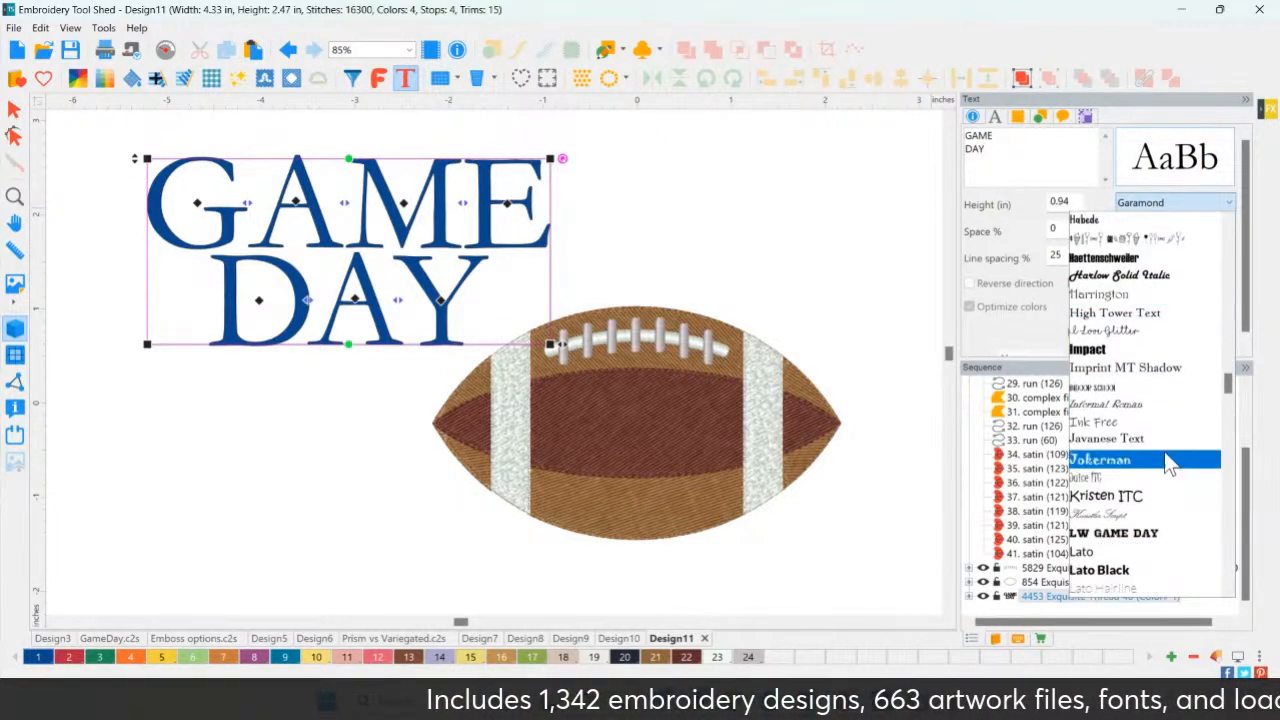
click(1123, 350)
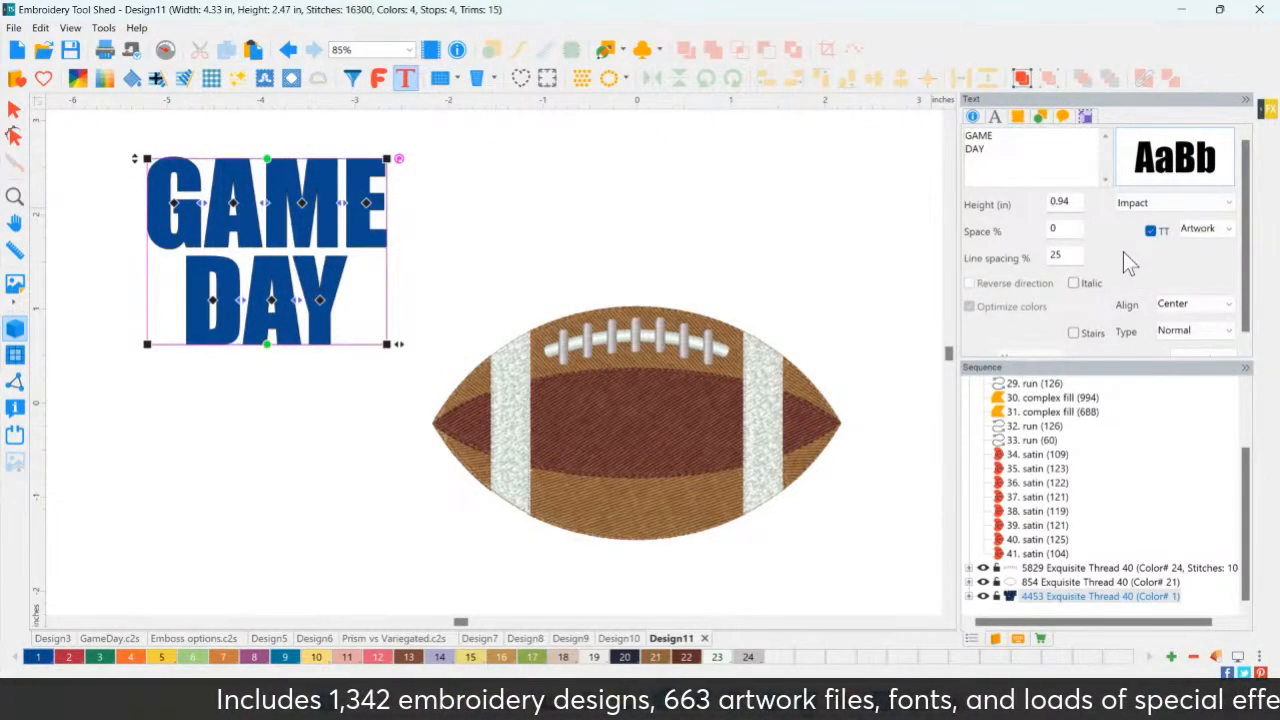
click(1157, 206)
scroll(1150, 410, down, 3)
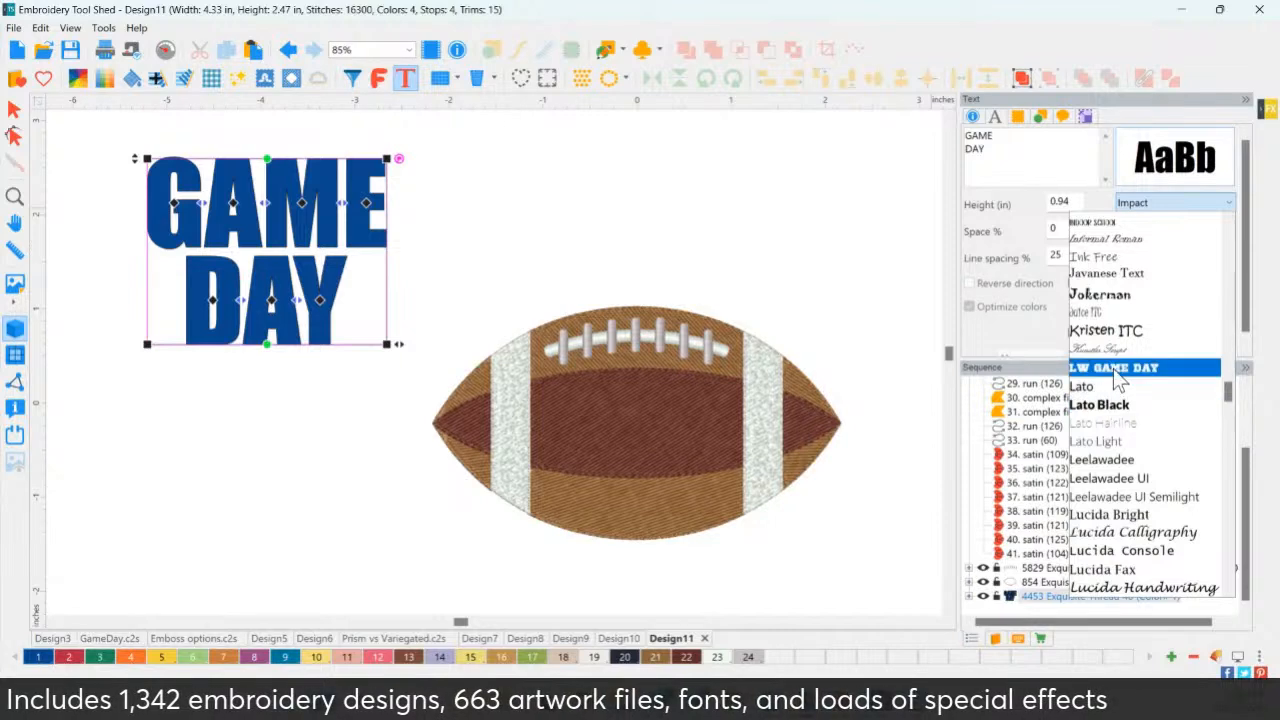
click(1113, 367)
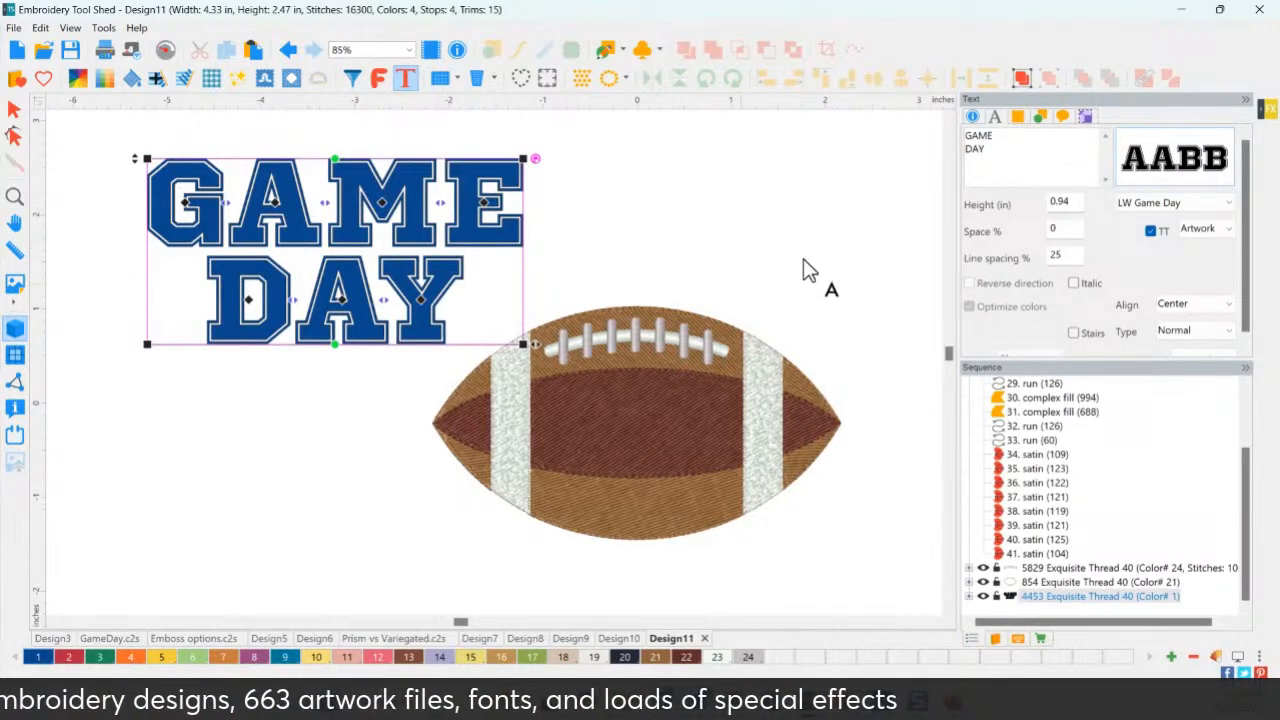
click(1168, 207)
scroll(1150, 415, up, 2)
scroll(1140, 440, down, 5)
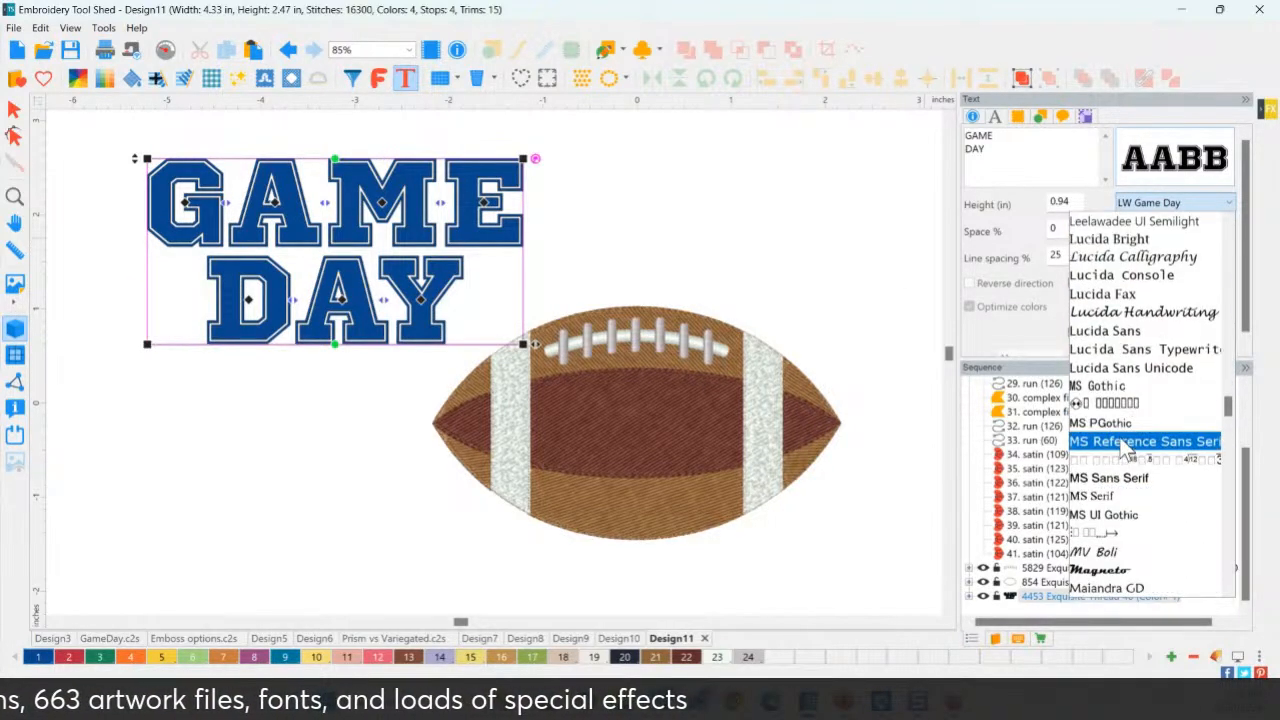
click(1085, 568)
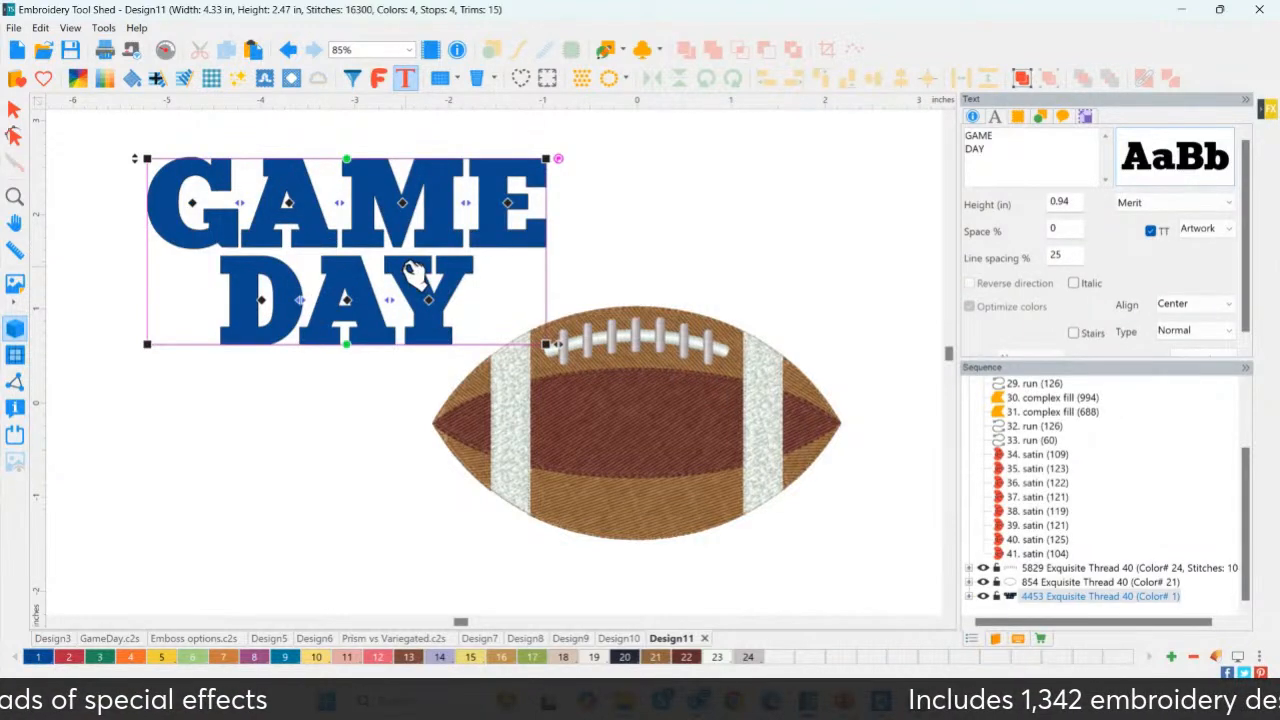
click(1146, 203)
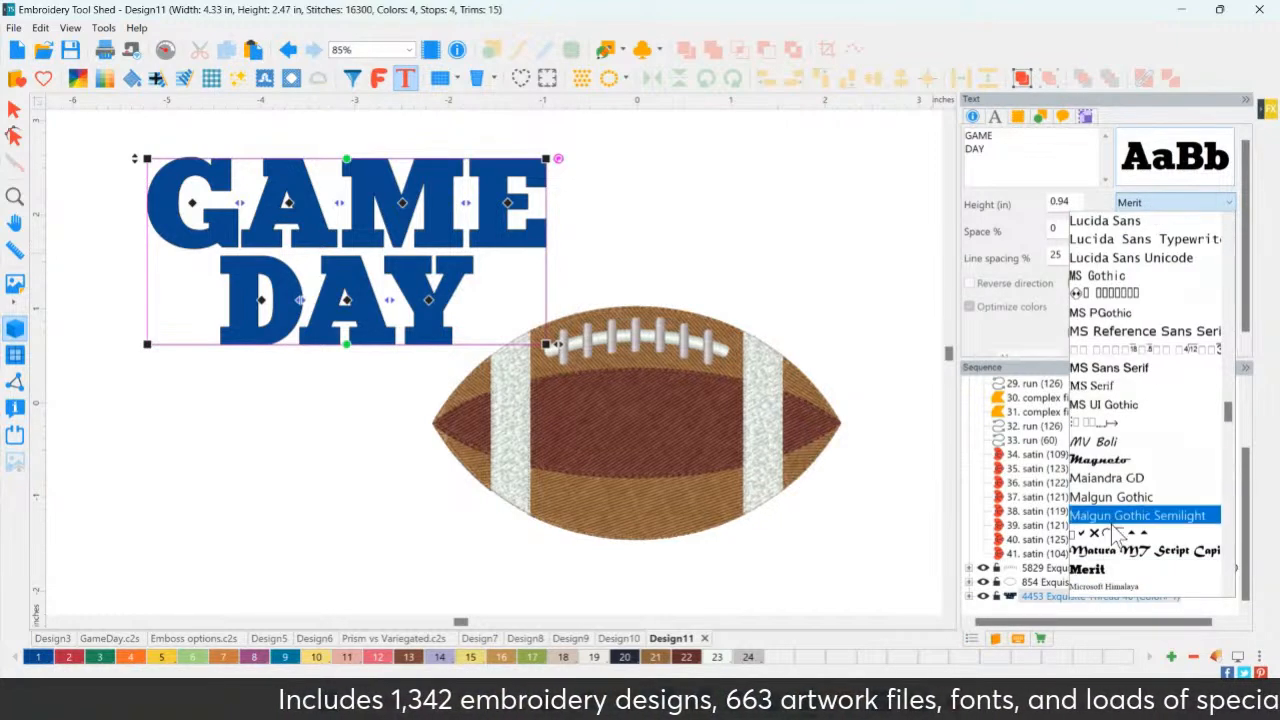
Delete the DAY line from the lettering so only GAME remains.
click(885, 326)
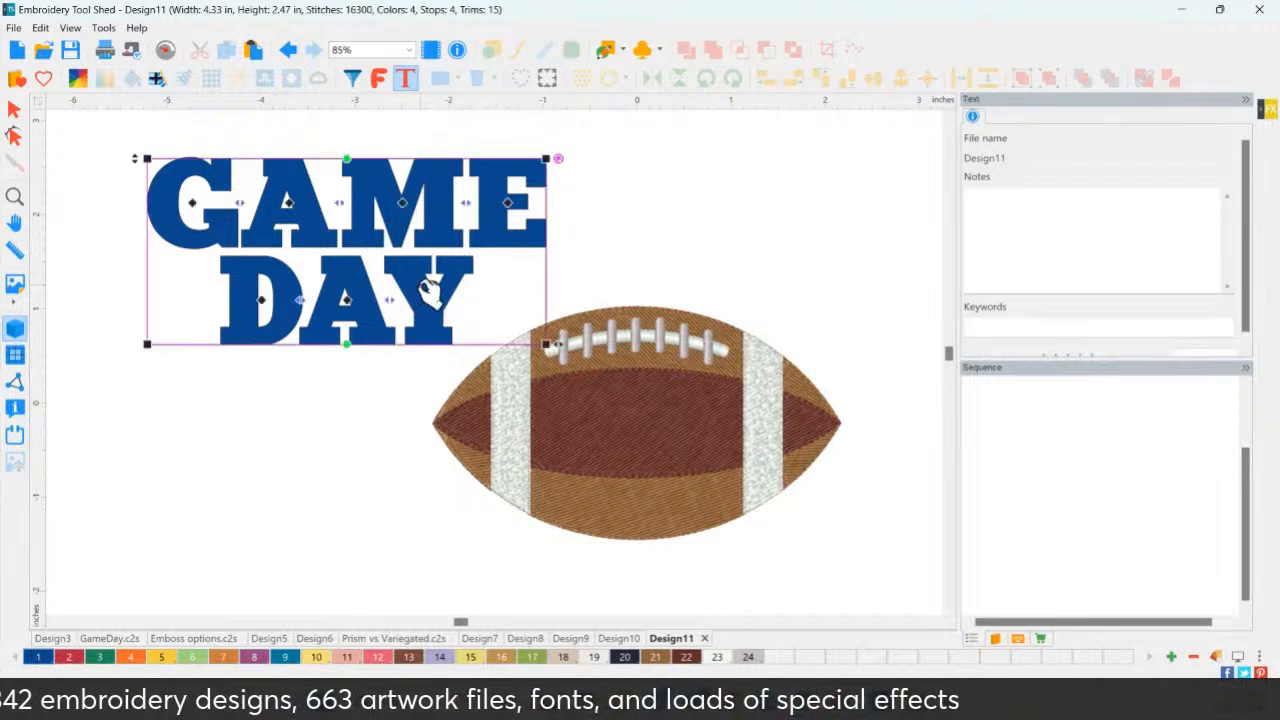
click(430, 290)
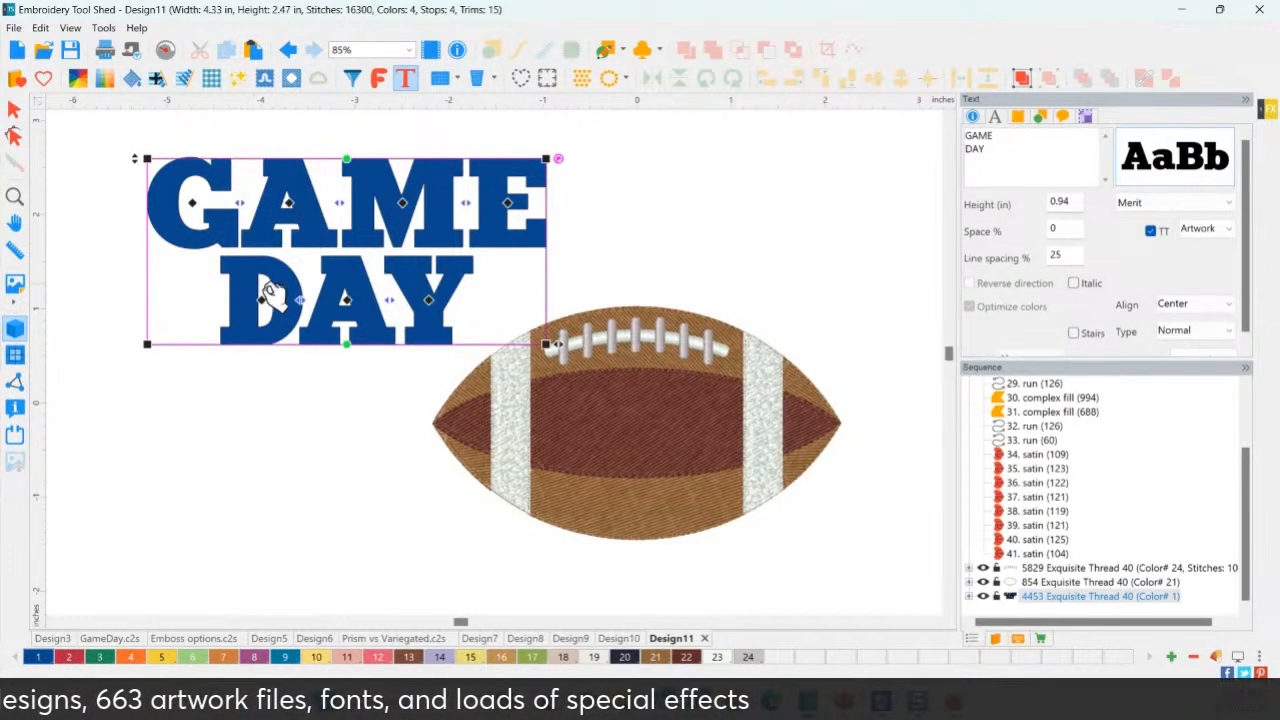
double_click(20, 196)
drag(1015, 155, 929, 163)
key(Delete)
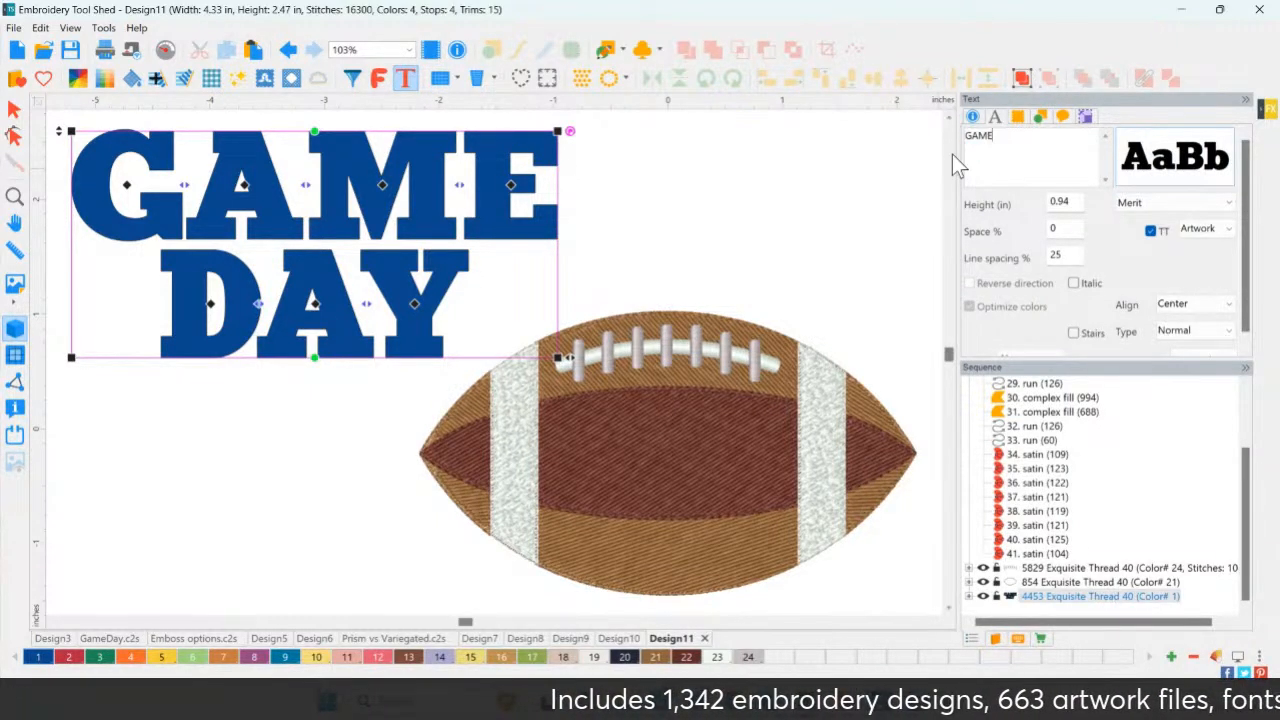
click(1203, 356)
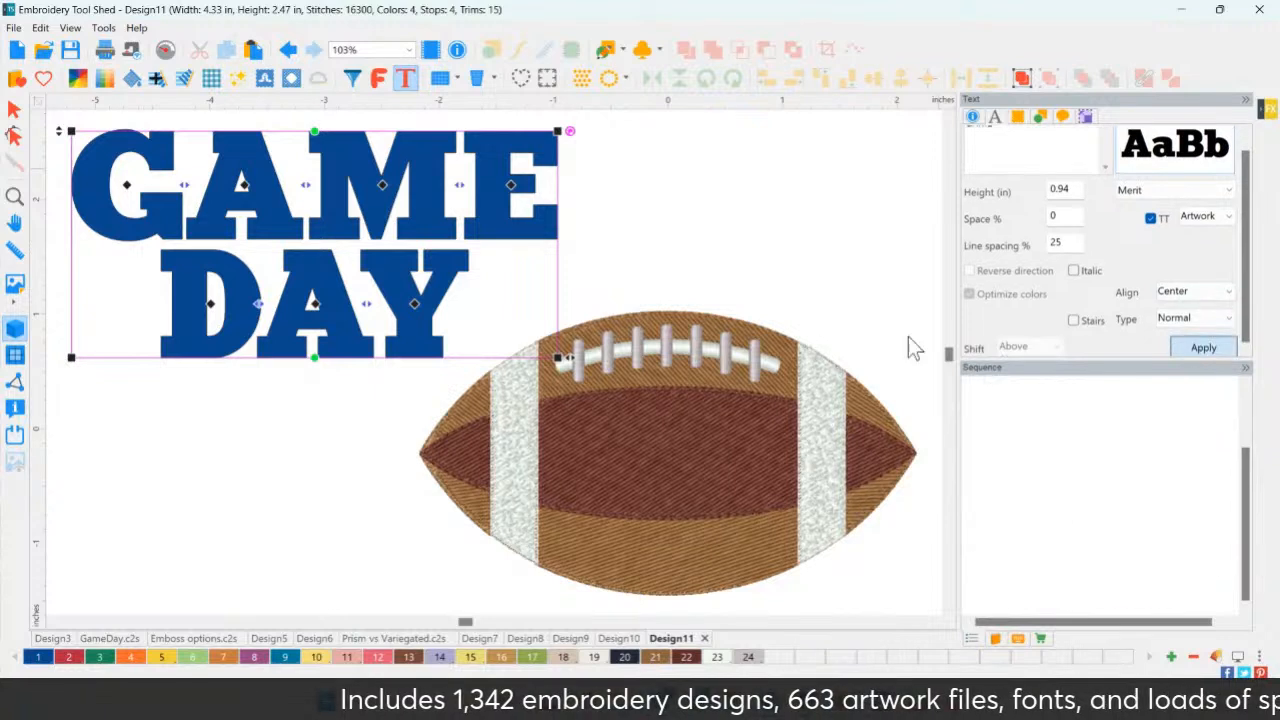
Duplicate the GAME text onto a second row and change the copy to DAY.
click(14, 110)
click(218, 180)
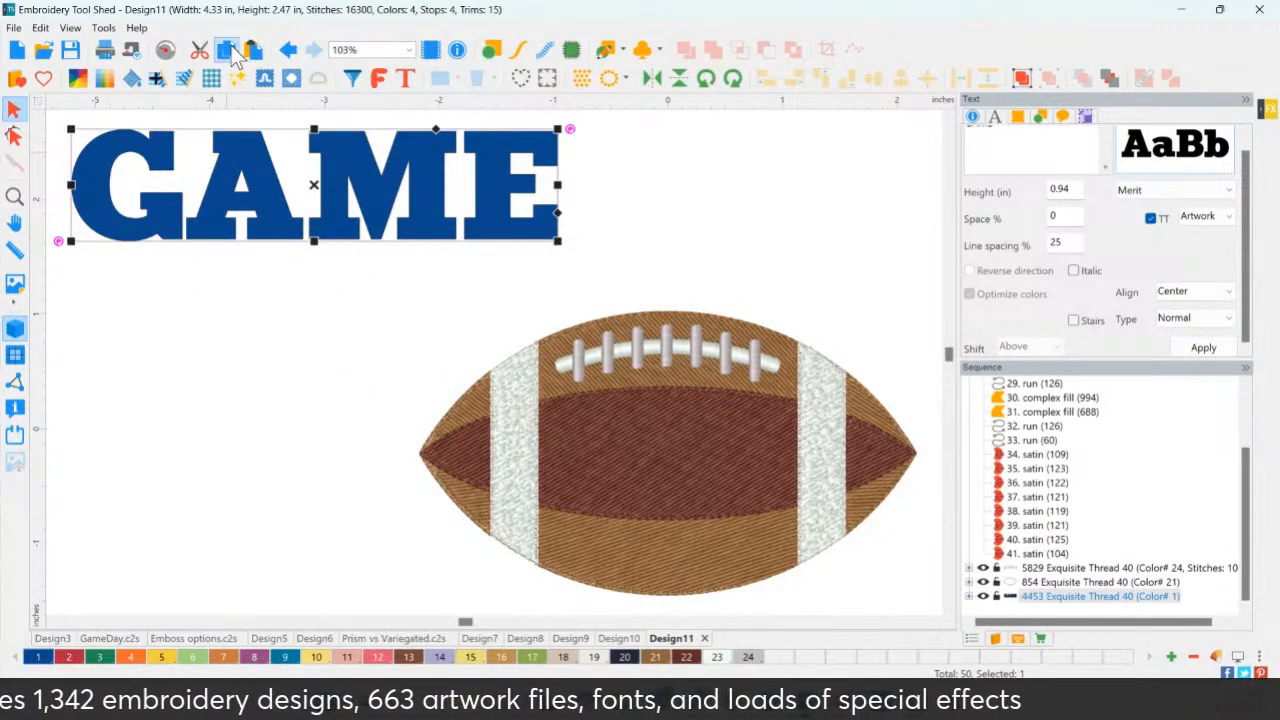
click(253, 50)
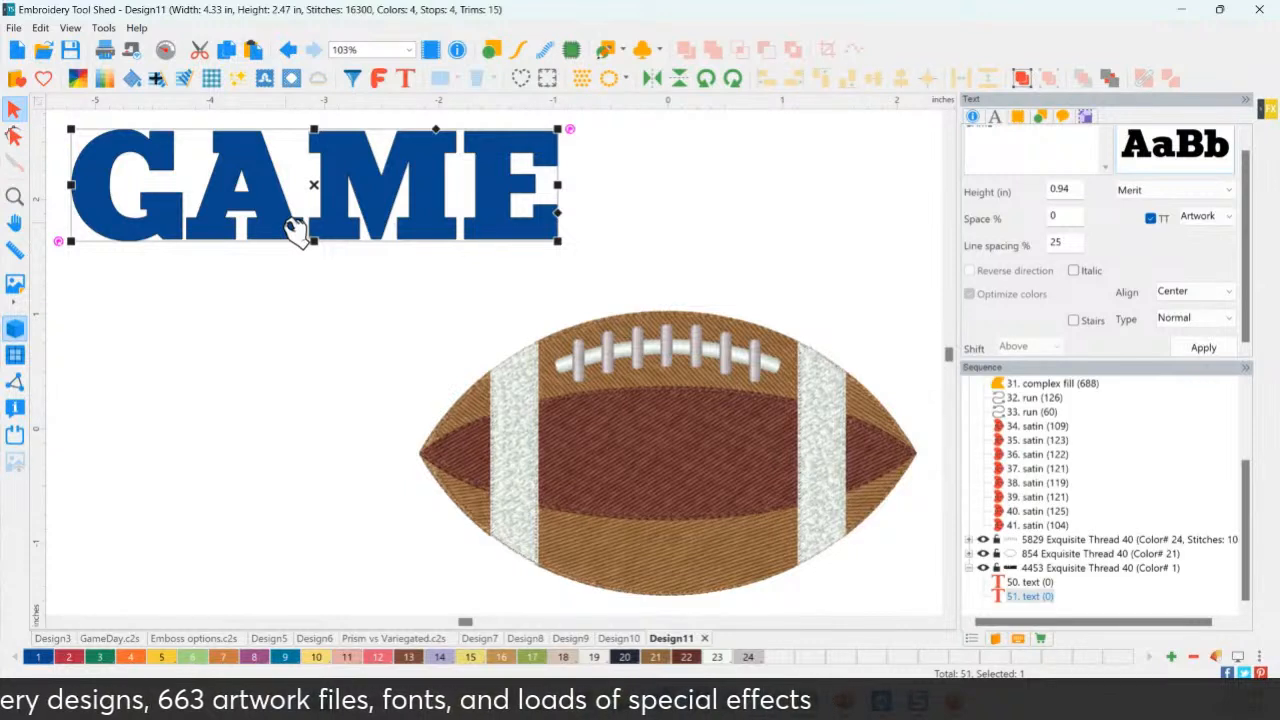
drag(296, 228, 279, 373)
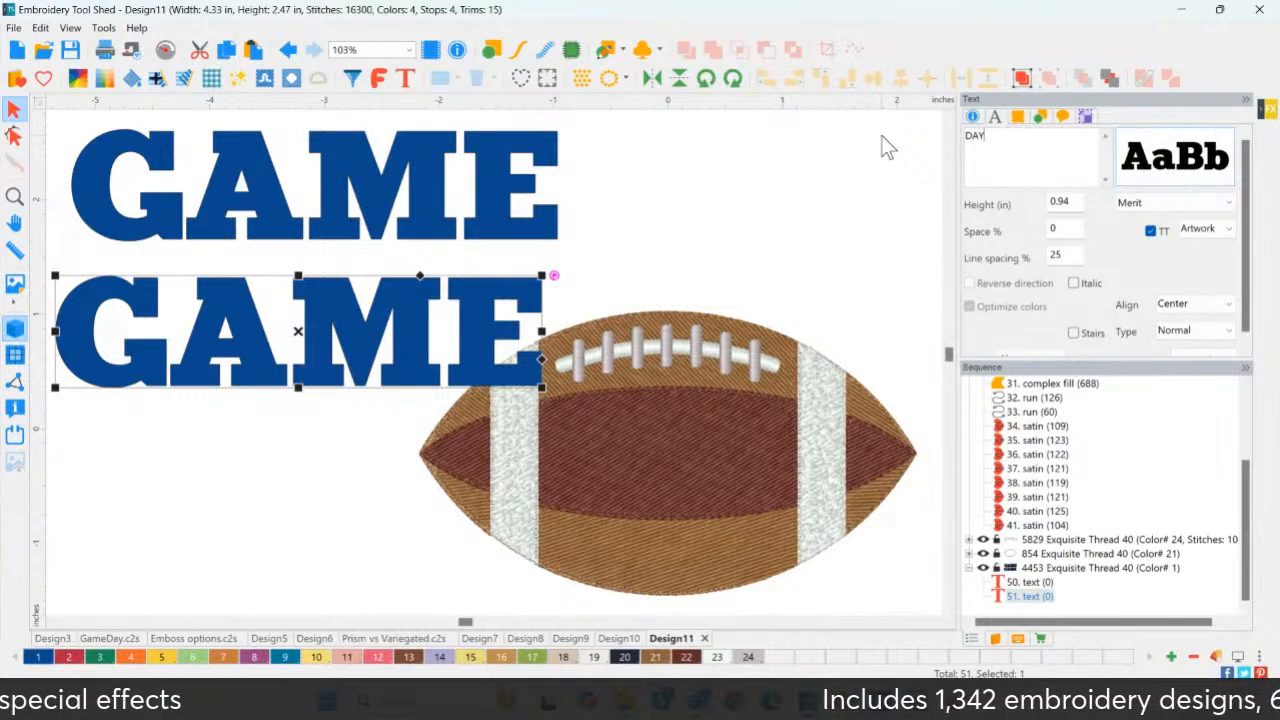
scroll(1204, 351, down, 1)
click(1204, 348)
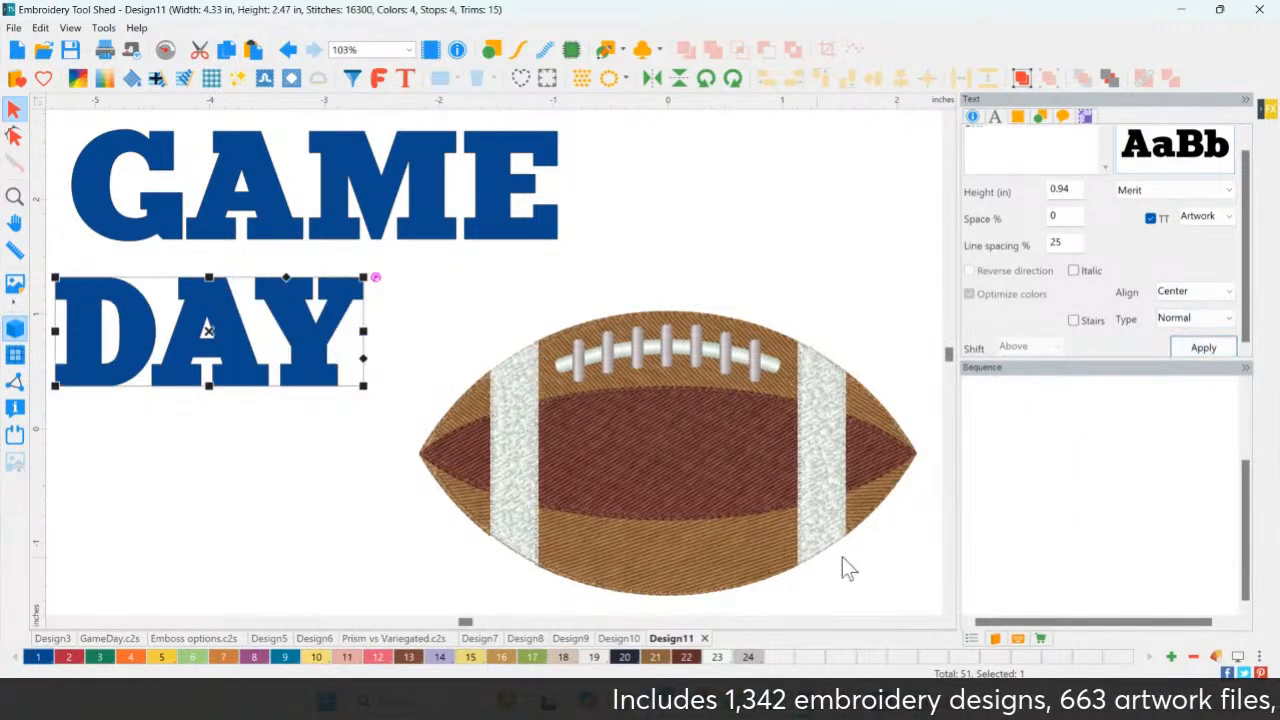
Stagger the words, with GAME above the football and DAY partly below it.
drag(208, 376, 295, 404)
drag(282, 235, 620, 276)
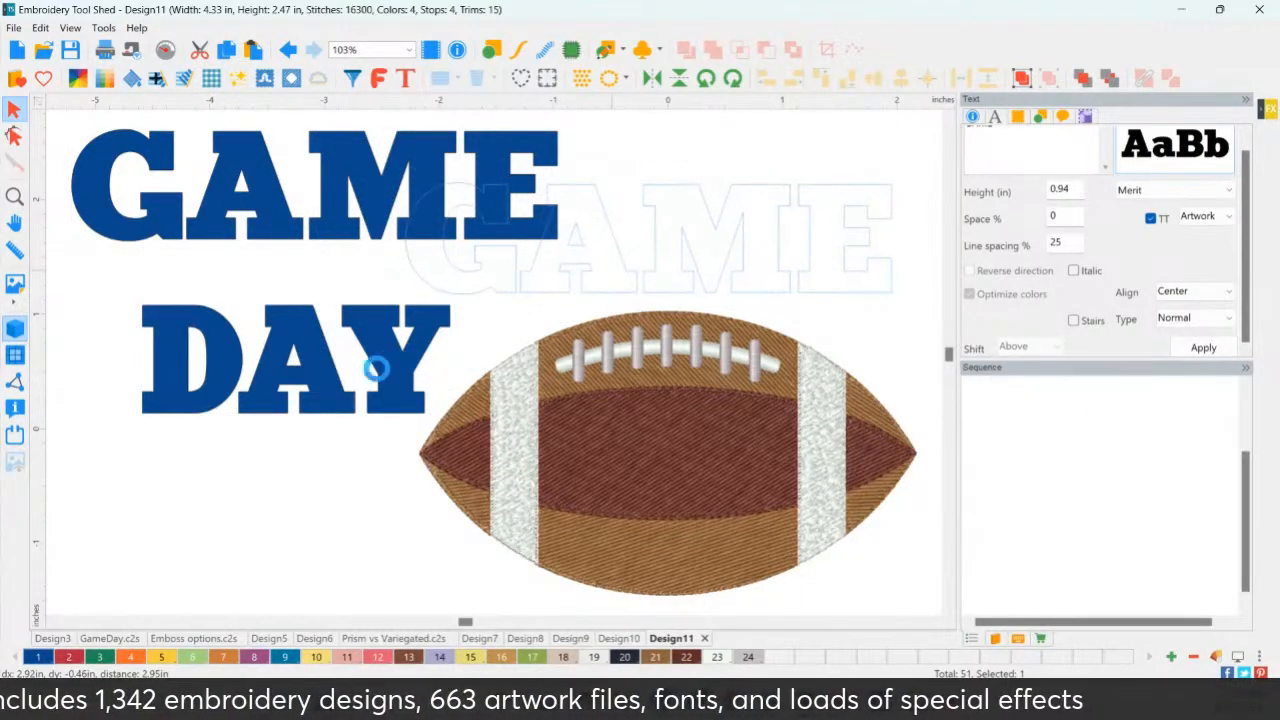
click(337, 402)
drag(772, 716, 798, 694)
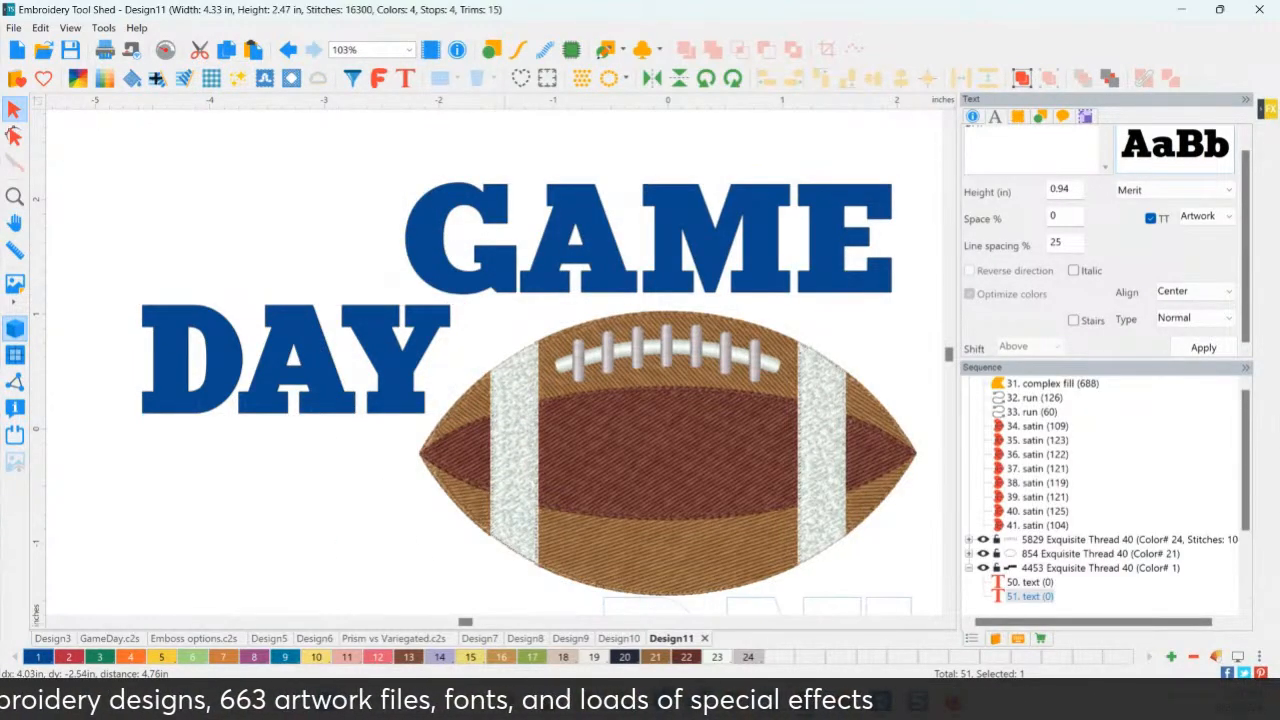
Move DAY under the football and give GAME a Bridge Concave Bottom envelope.
click(19, 197)
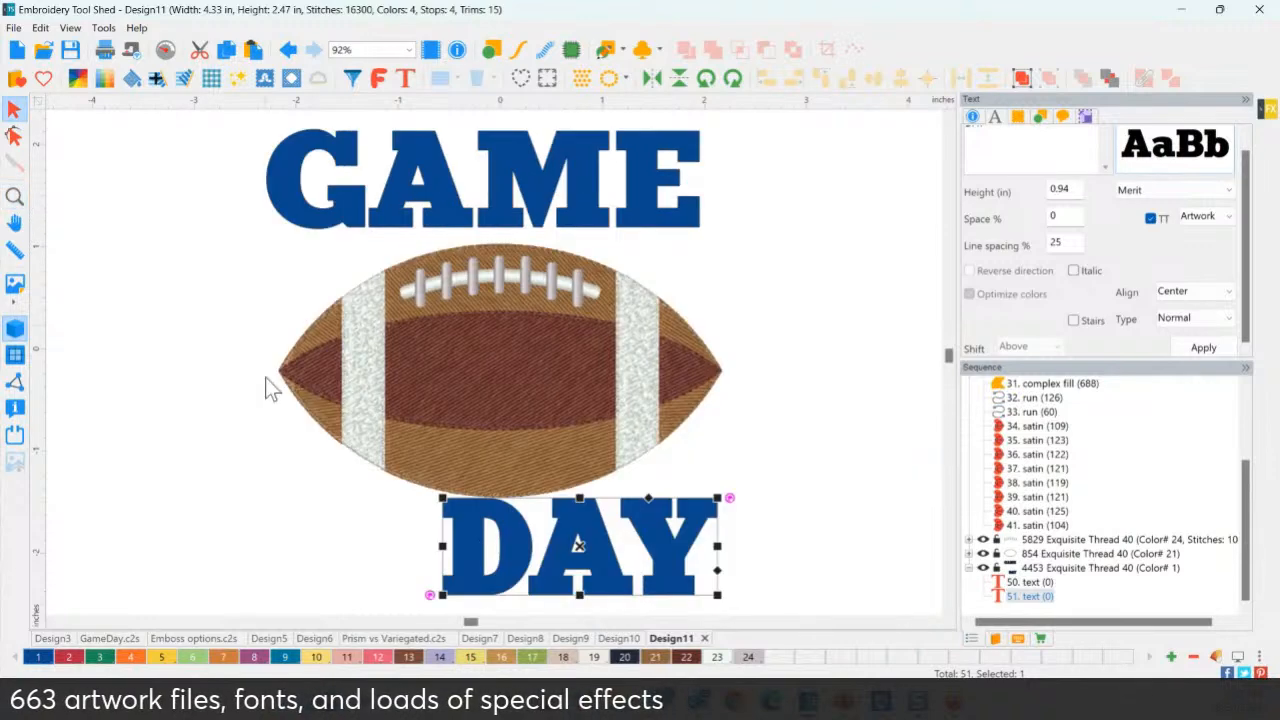
drag(558, 543, 485, 550)
click(502, 205)
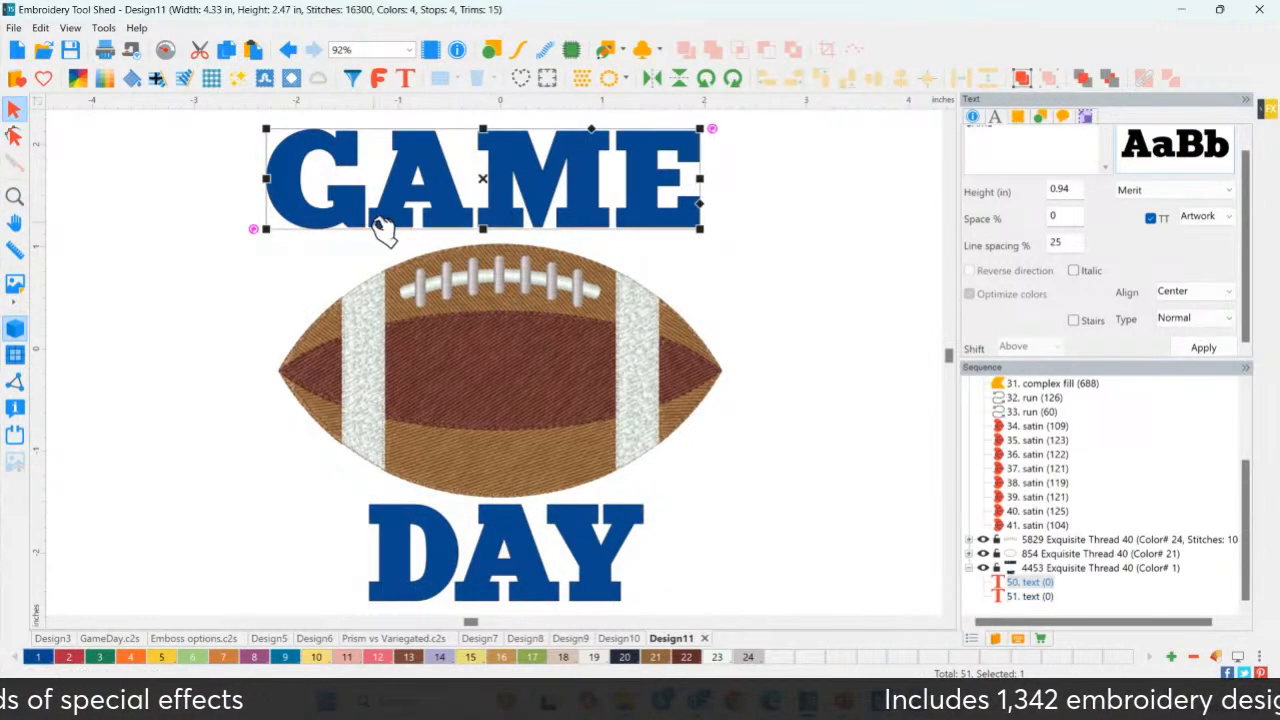
right_click(502, 206)
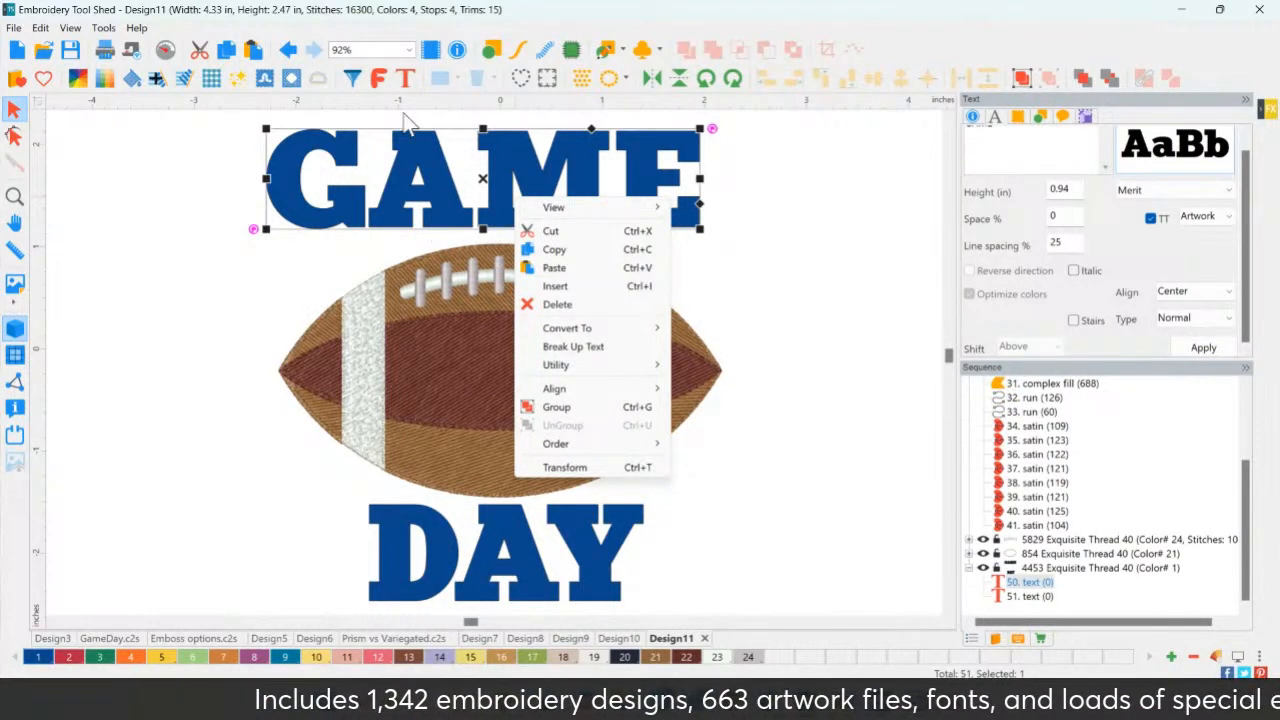
click(403, 82)
click(277, 173)
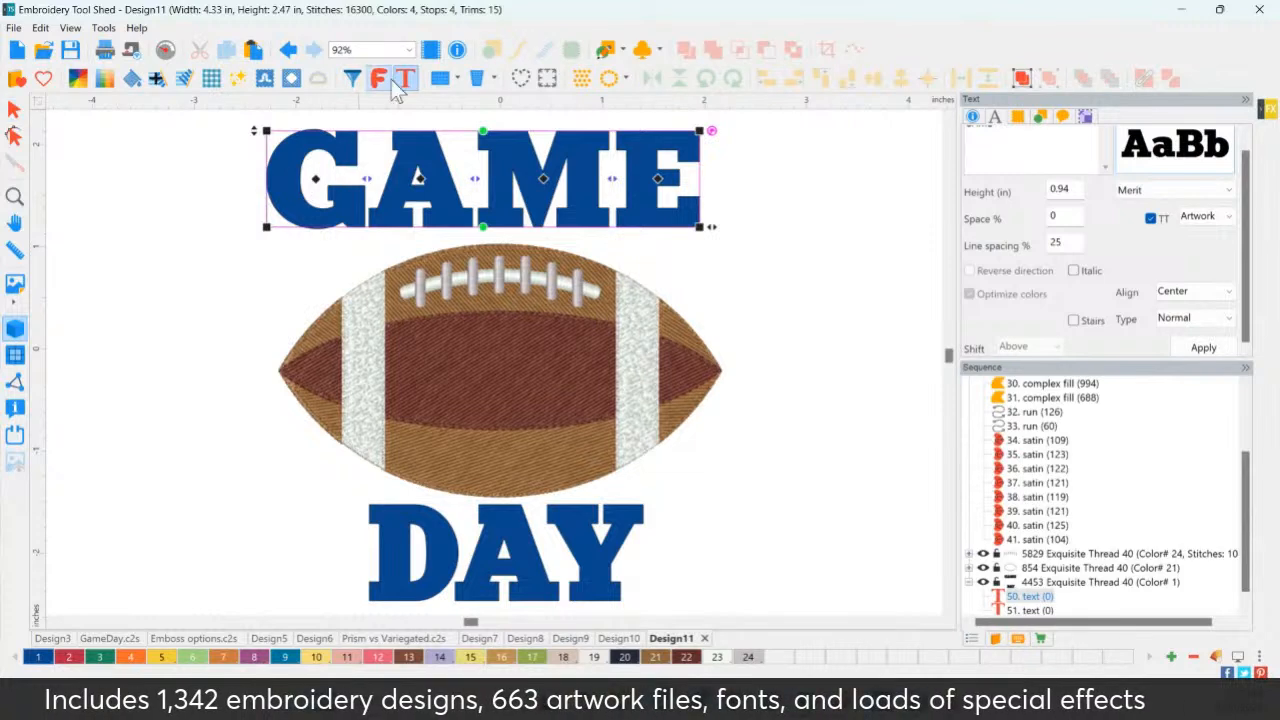
right_click(529, 204)
mouse_move(585, 265)
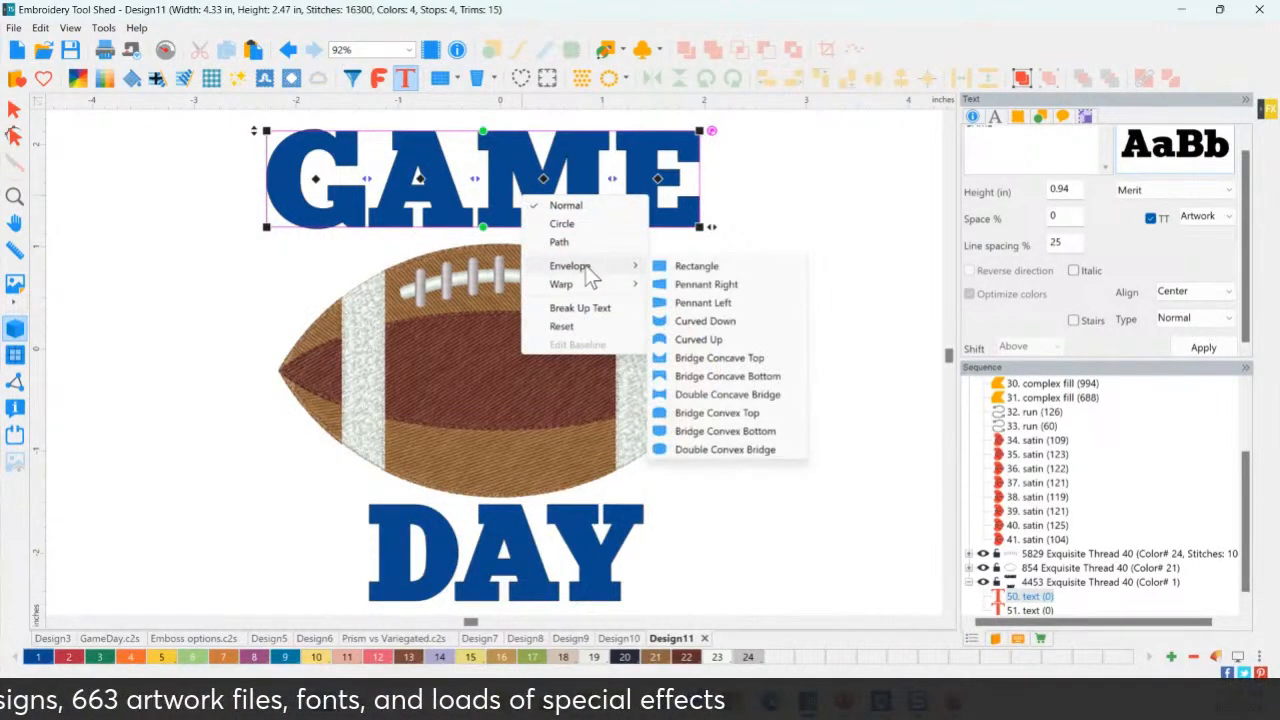
click(700, 372)
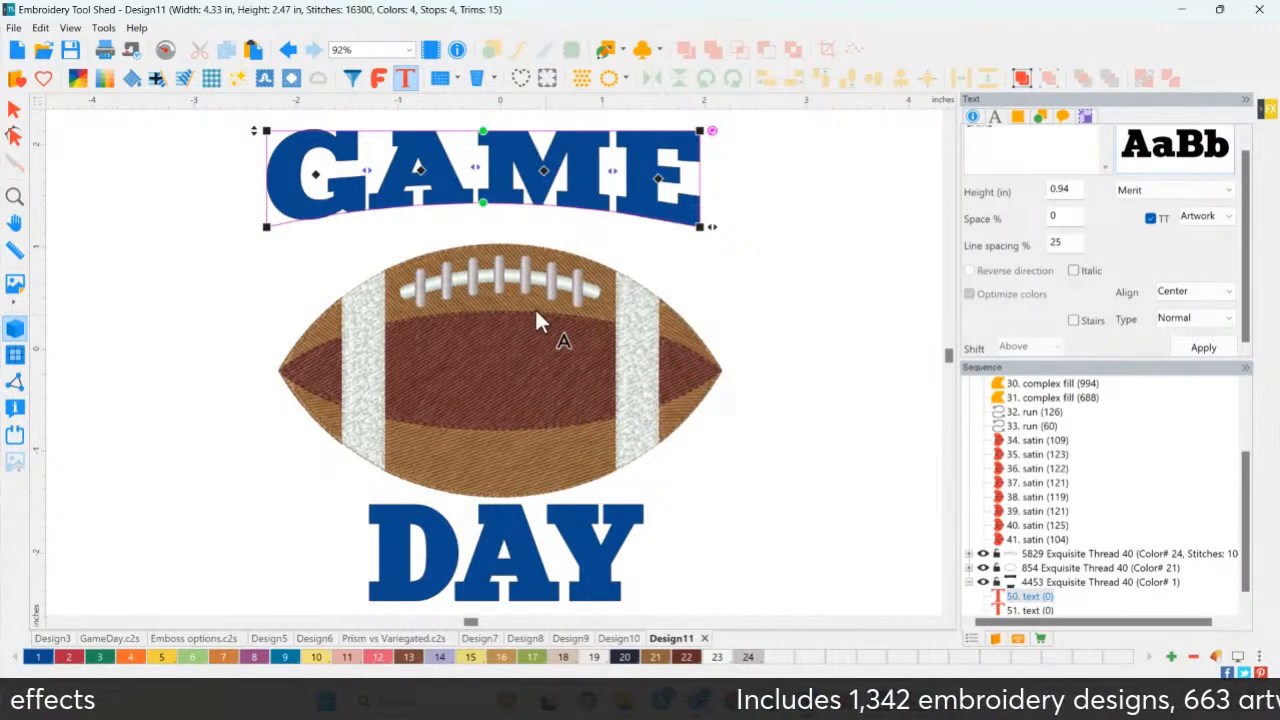
Drag GAME's envelope handles to arch its bottom over the ball, then raise GAME higher.
drag(267, 230, 270, 270)
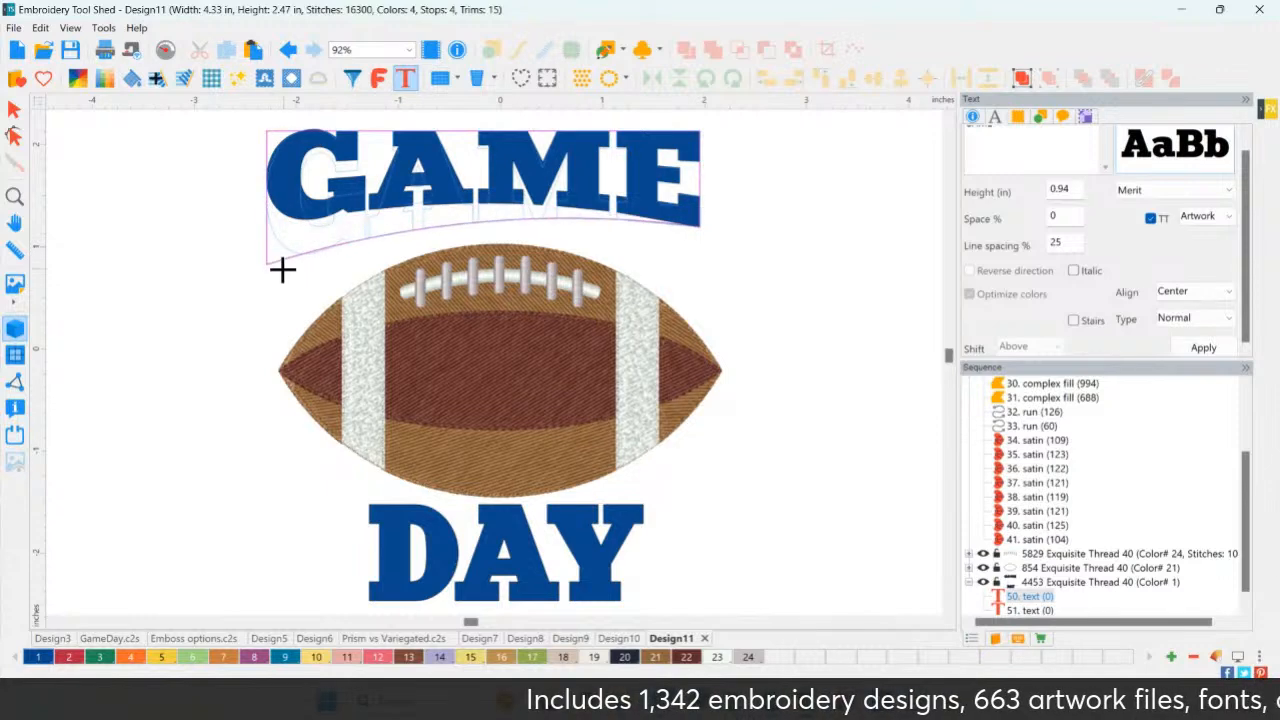
drag(700, 228, 699, 263)
mouse_move(479, 238)
mouse_down()
mouse_move(483, 204)
mouse_move(457, 214)
mouse_move(457, 243)
mouse_up()
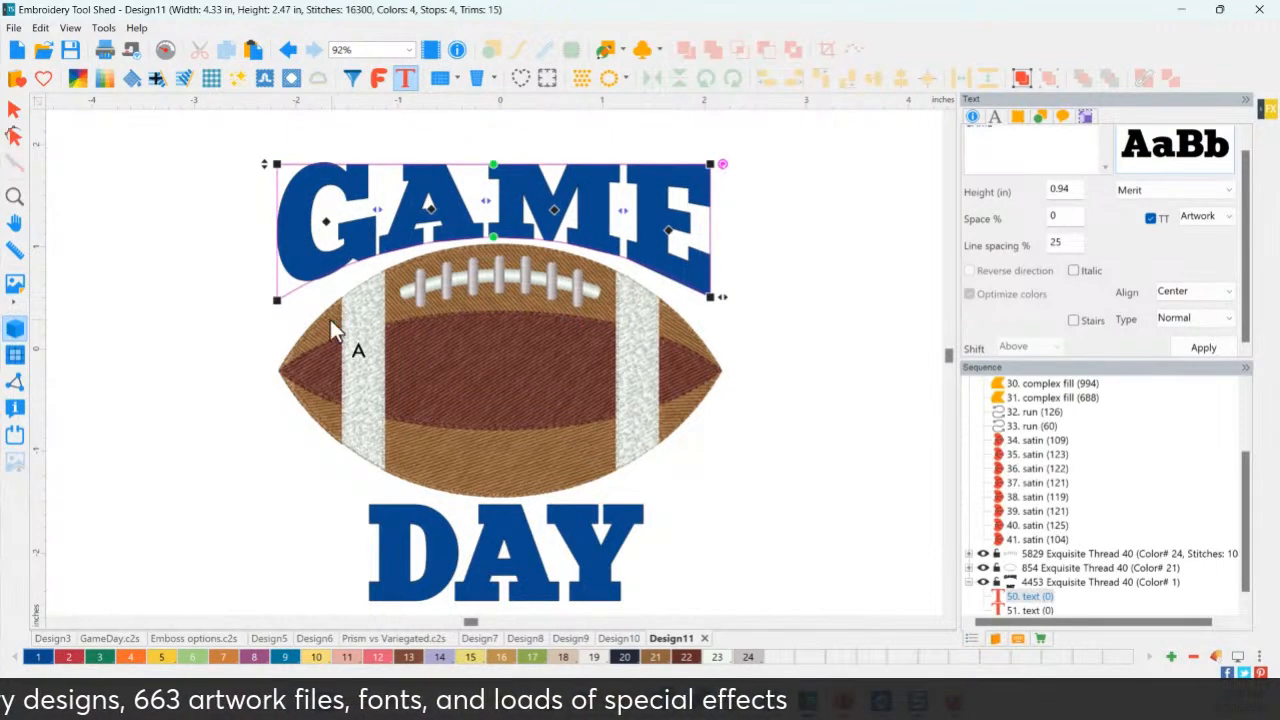
drag(277, 302, 277, 317)
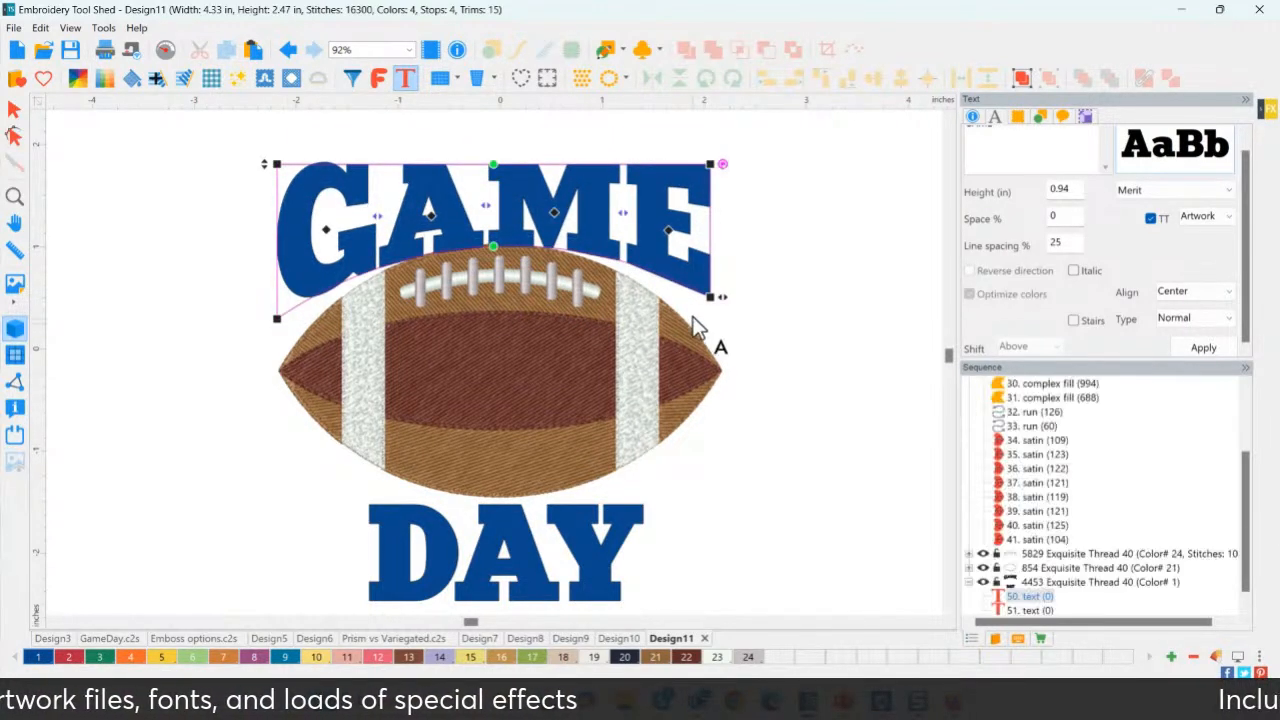
drag(708, 297, 709, 318)
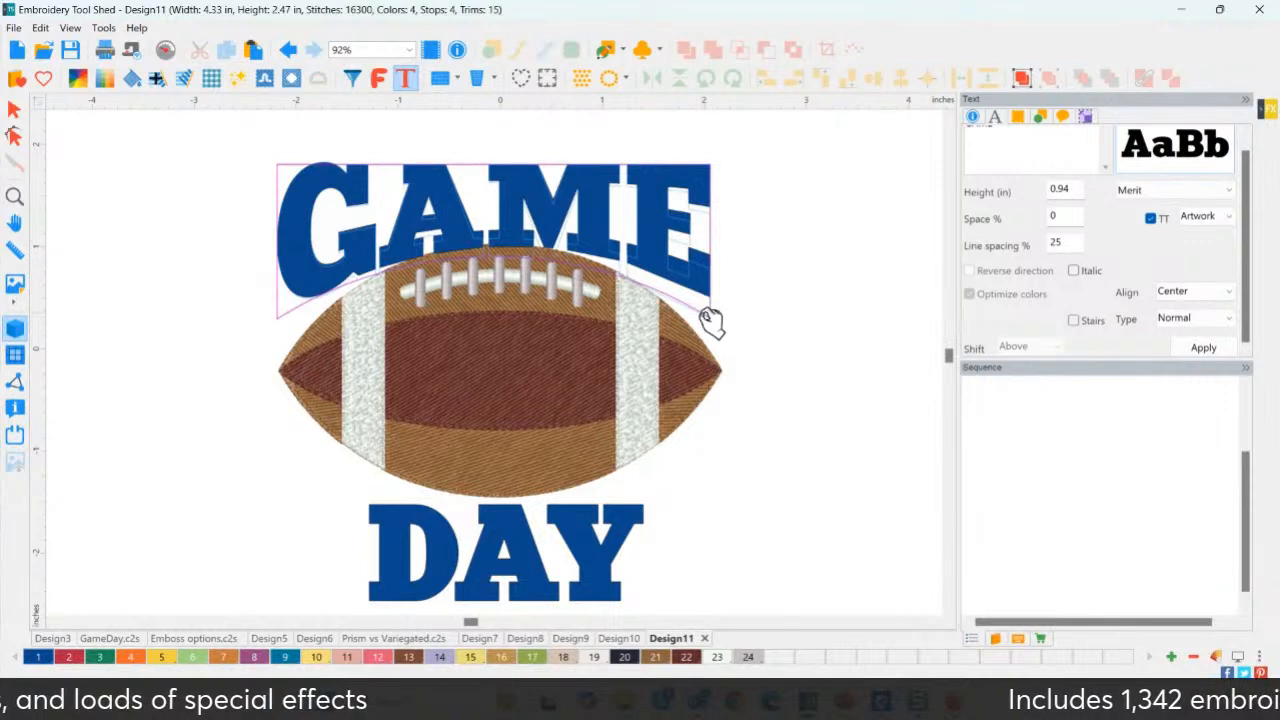
drag(527, 235, 527, 222)
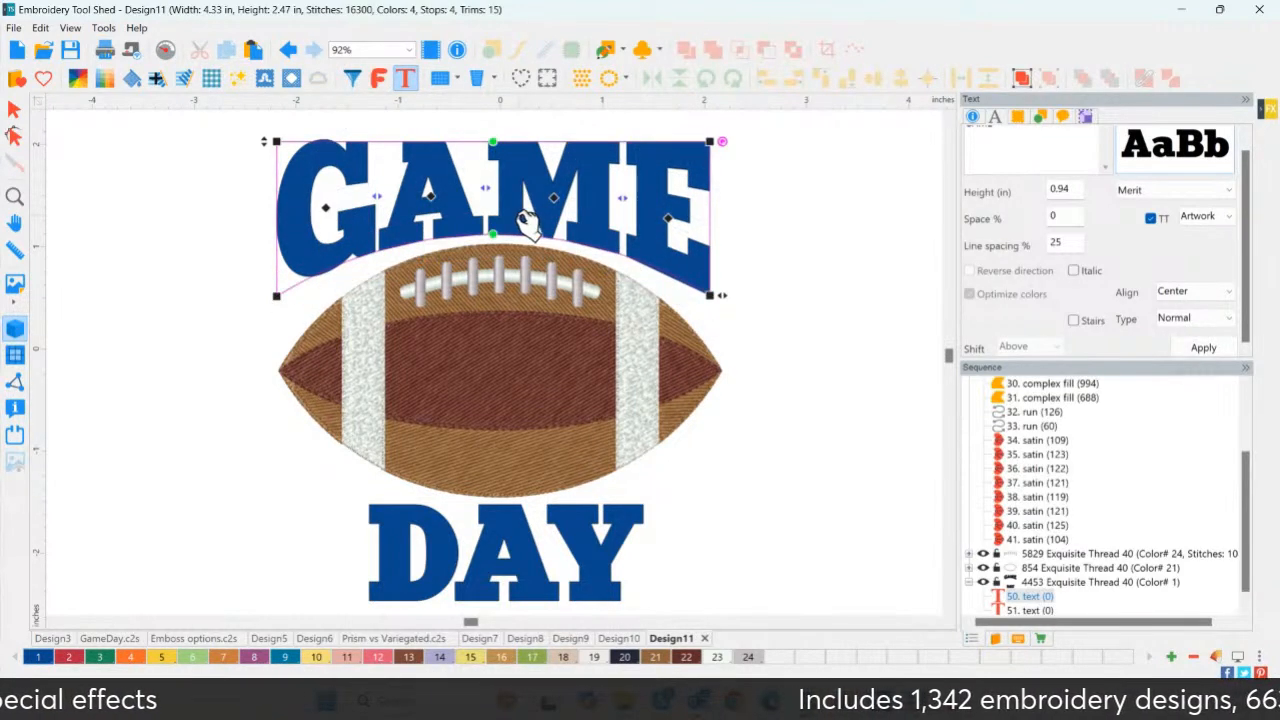
click(533, 579)
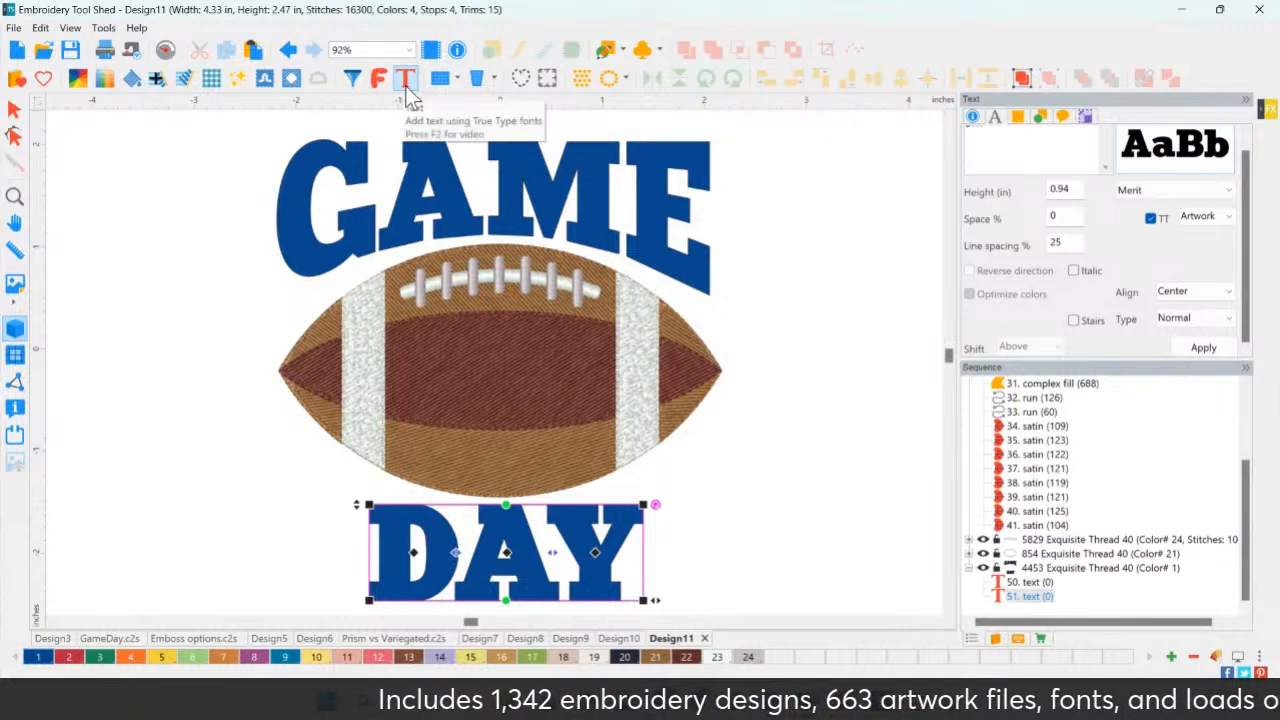
Give DAY a concave-top bridge envelope and shape its top curve to hug the football.
right_click(516, 574)
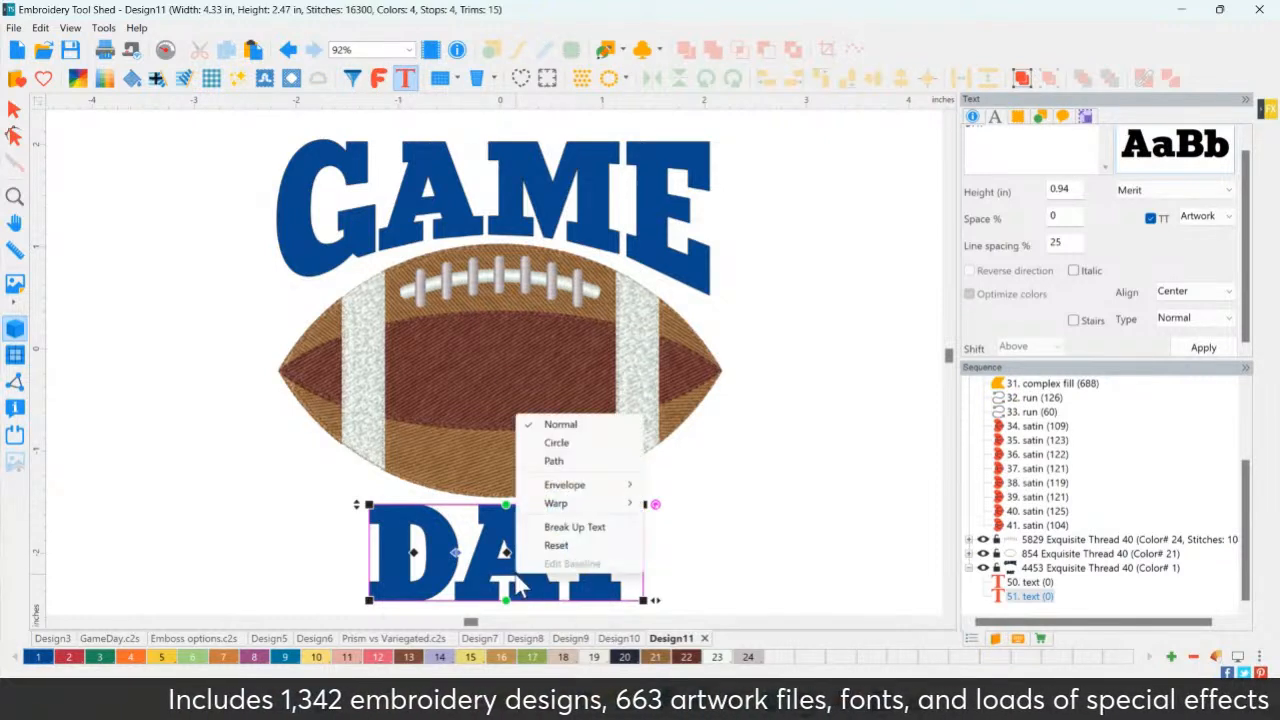
mouse_move(580, 484)
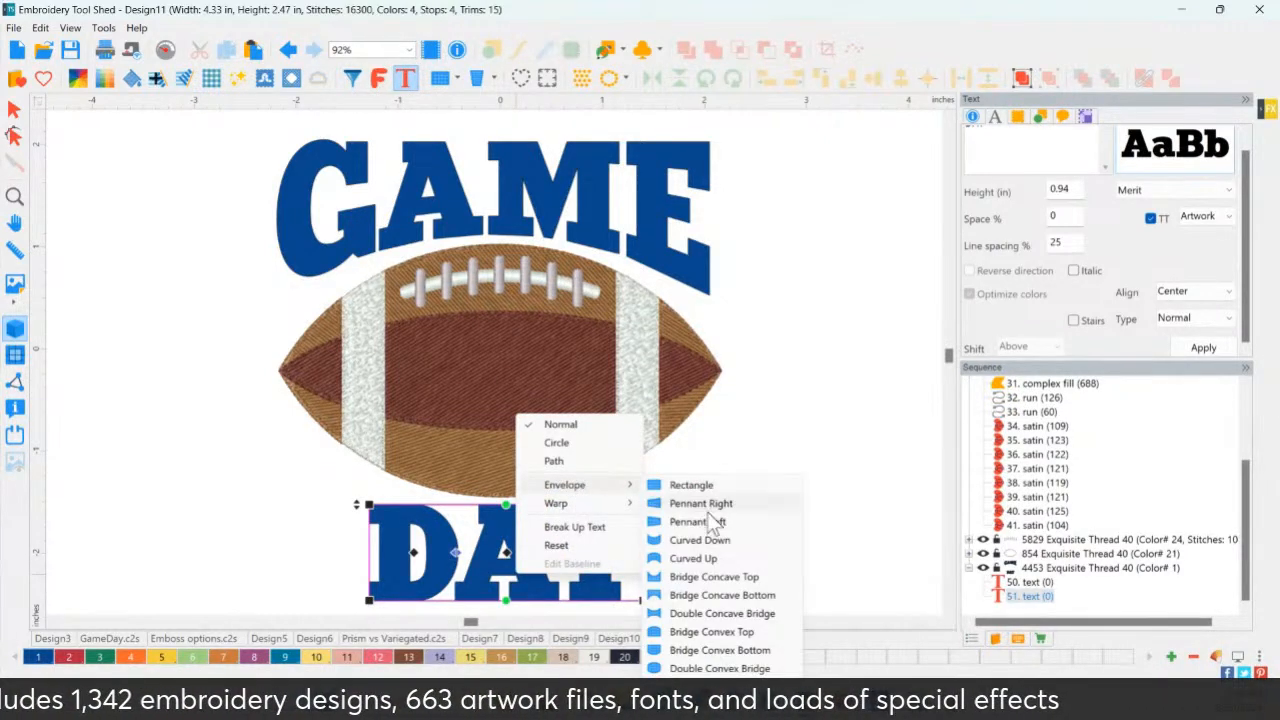
click(692, 578)
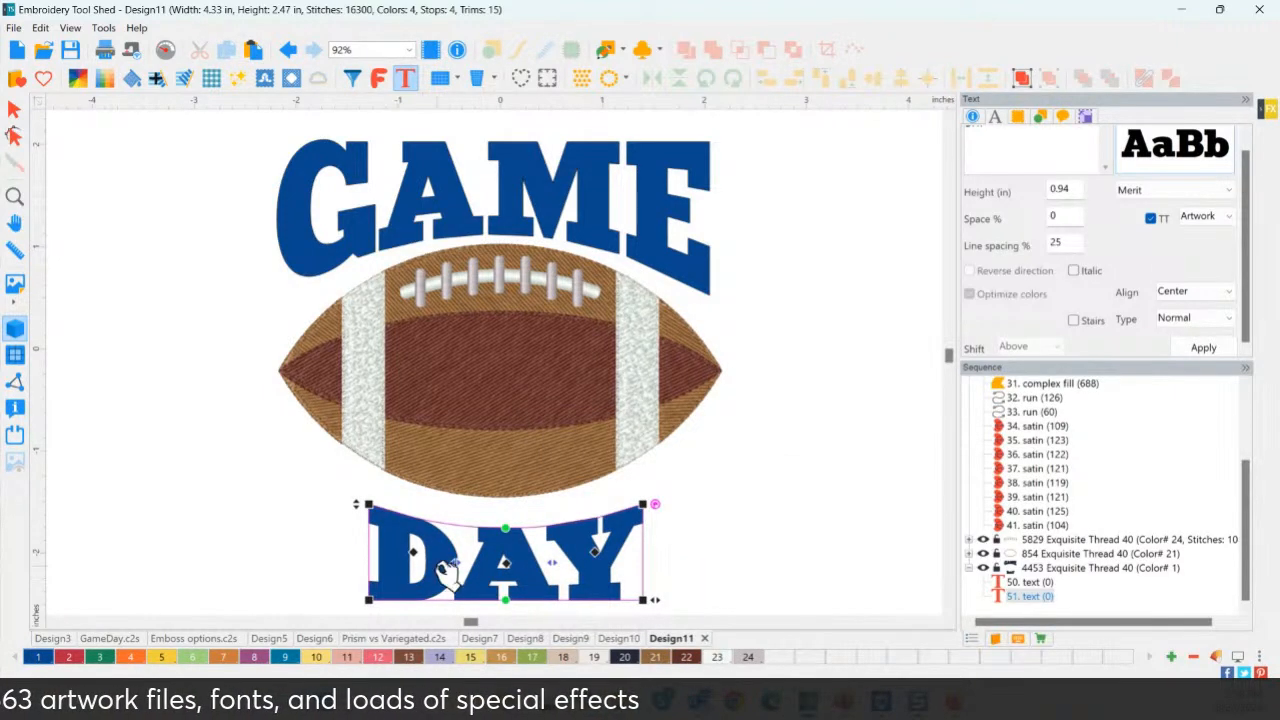
drag(486, 569, 486, 550)
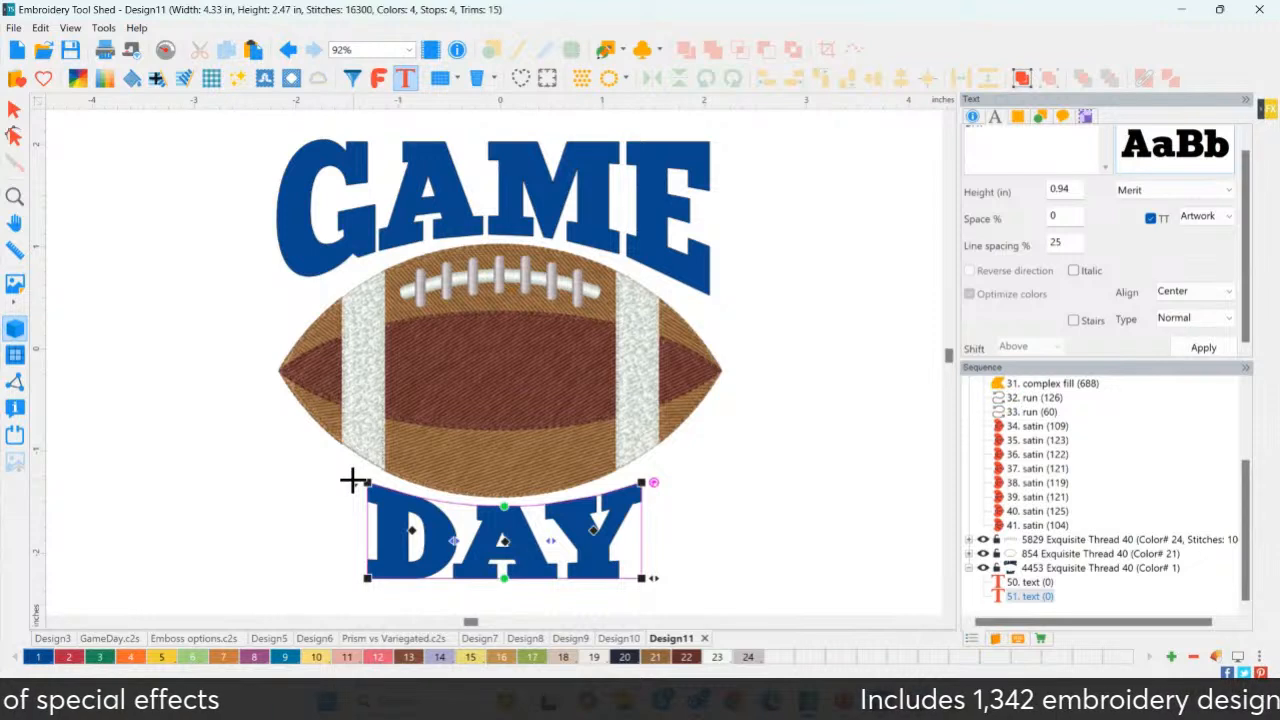
drag(368, 483, 366, 467)
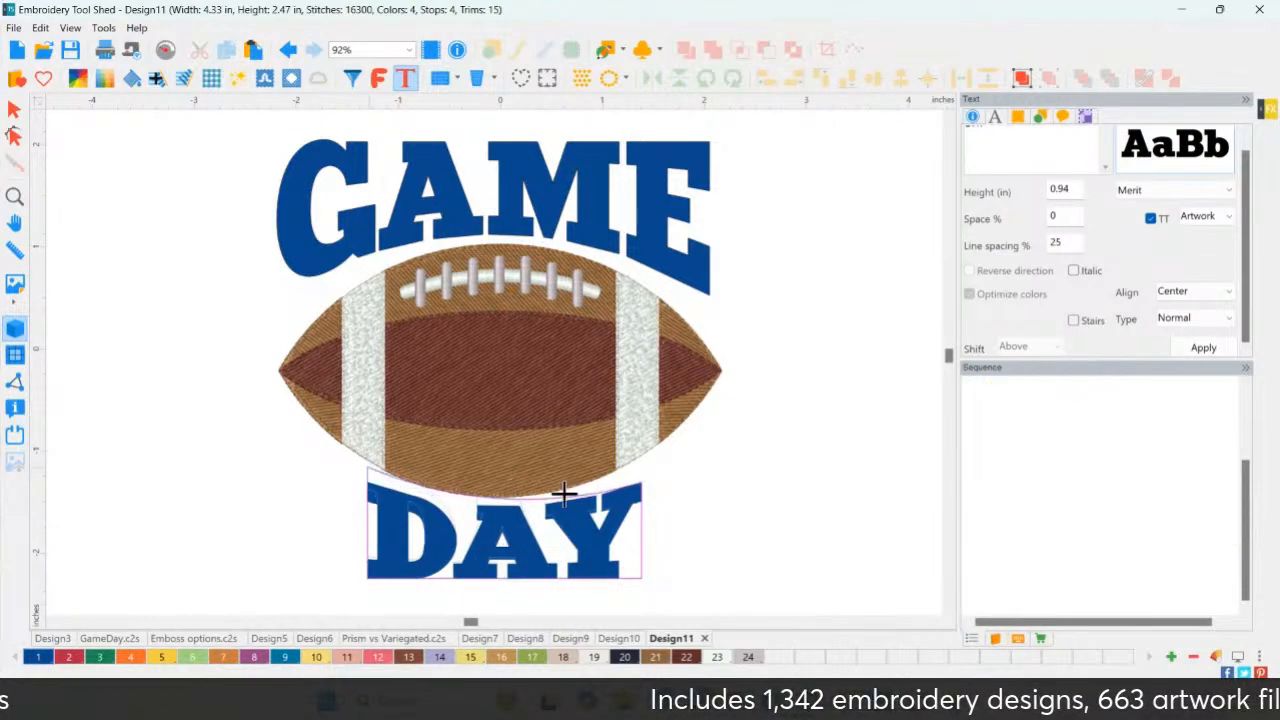
drag(645, 480, 645, 467)
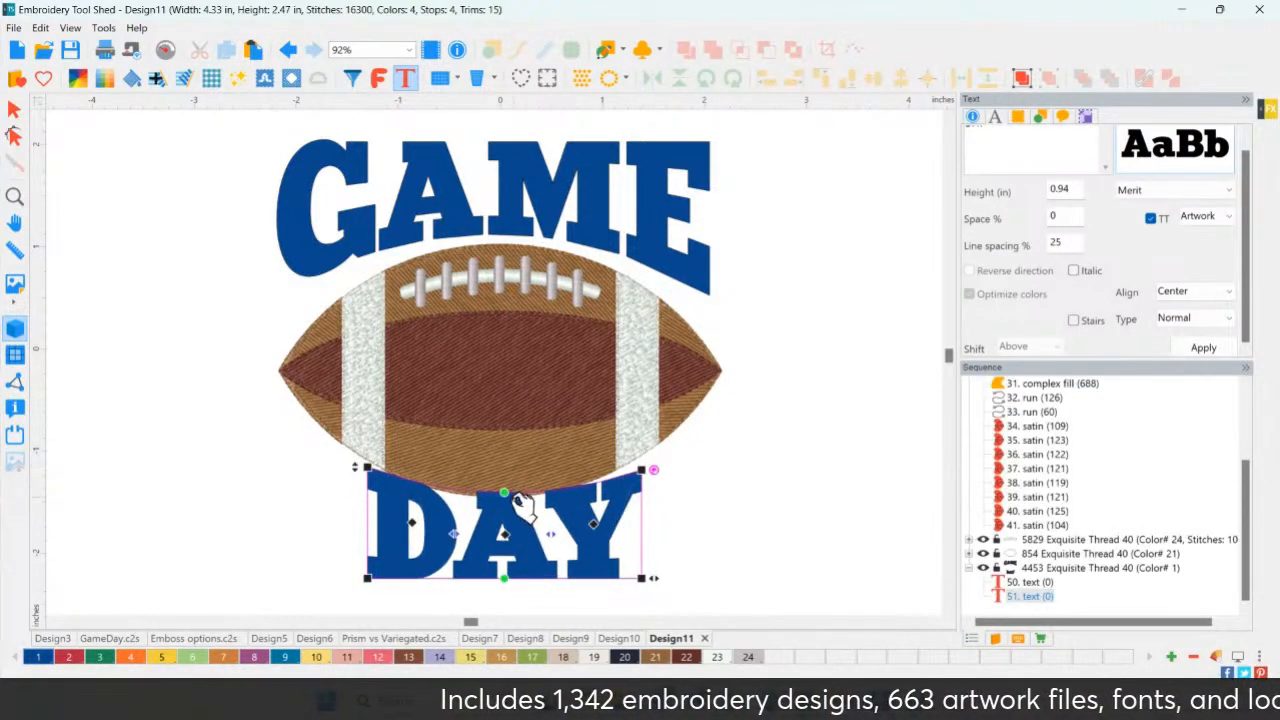
drag(502, 494, 503, 510)
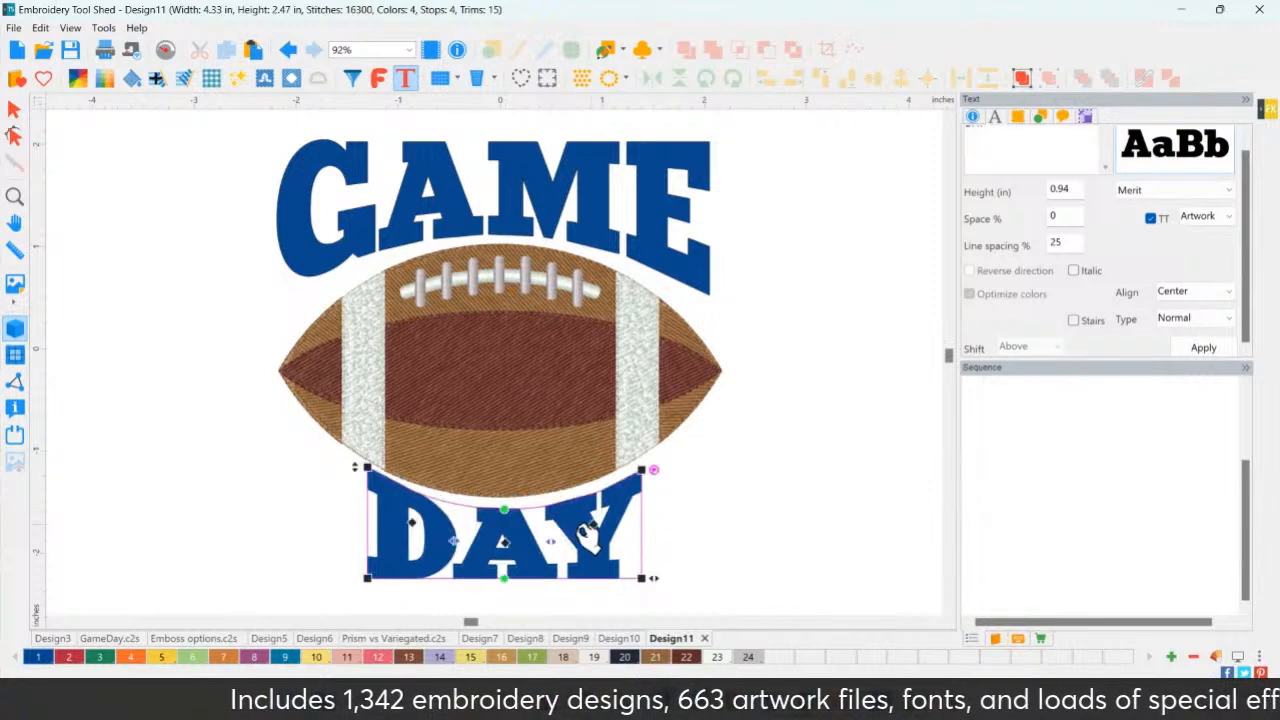
Nudge DAY left, leave envelope editing and select all objects with Ctrl+A.
key(Left)
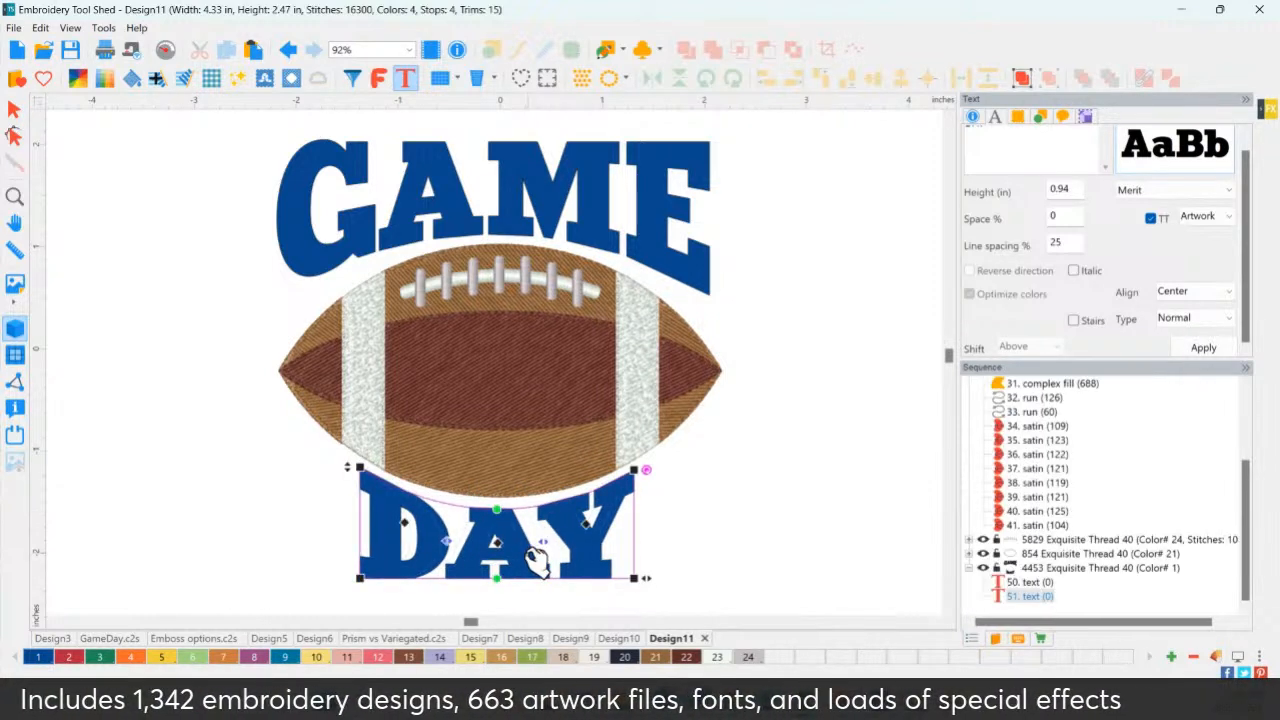
click(18, 108)
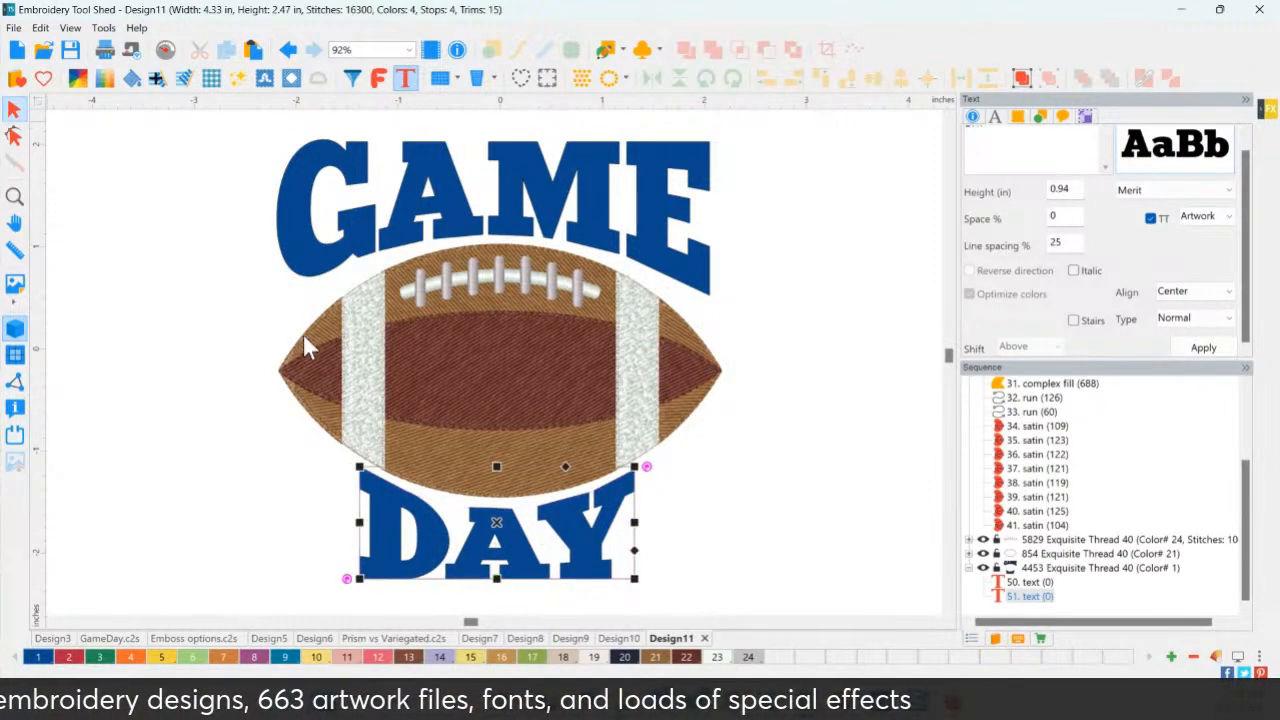
key(ctrl+a)
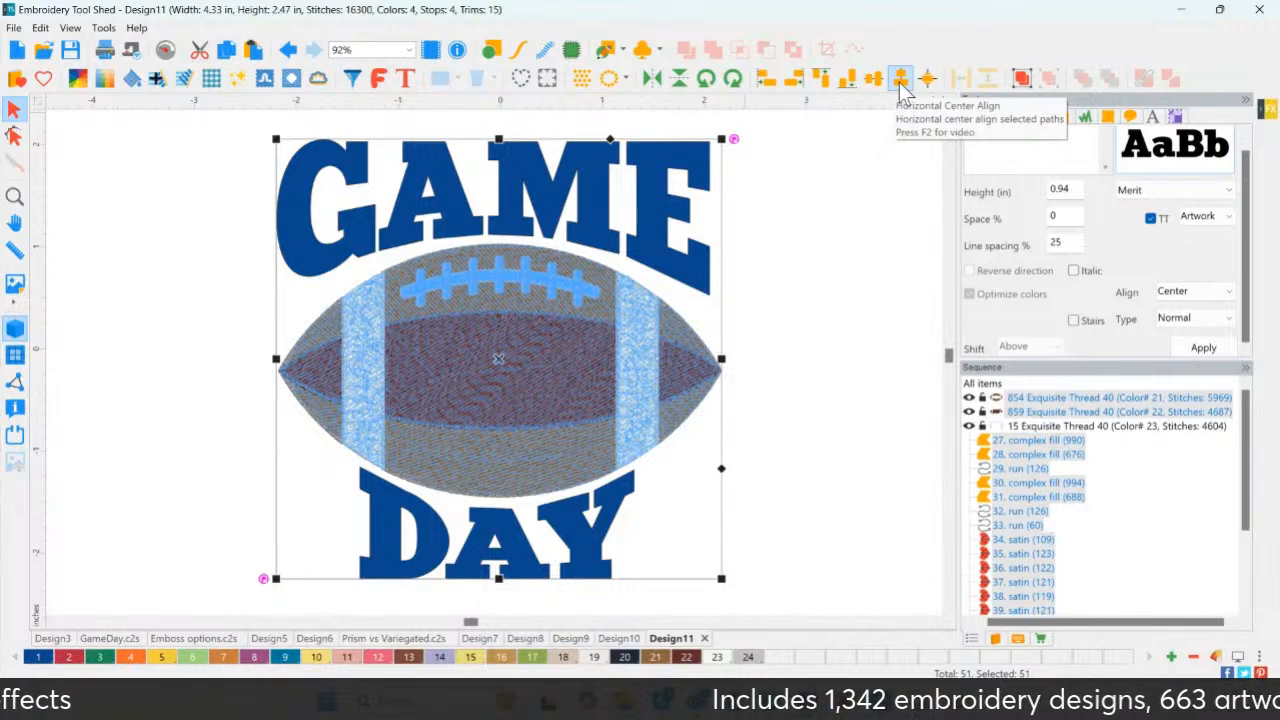
Try Horizontal Center Align on all objects, then undo it.
click(901, 84)
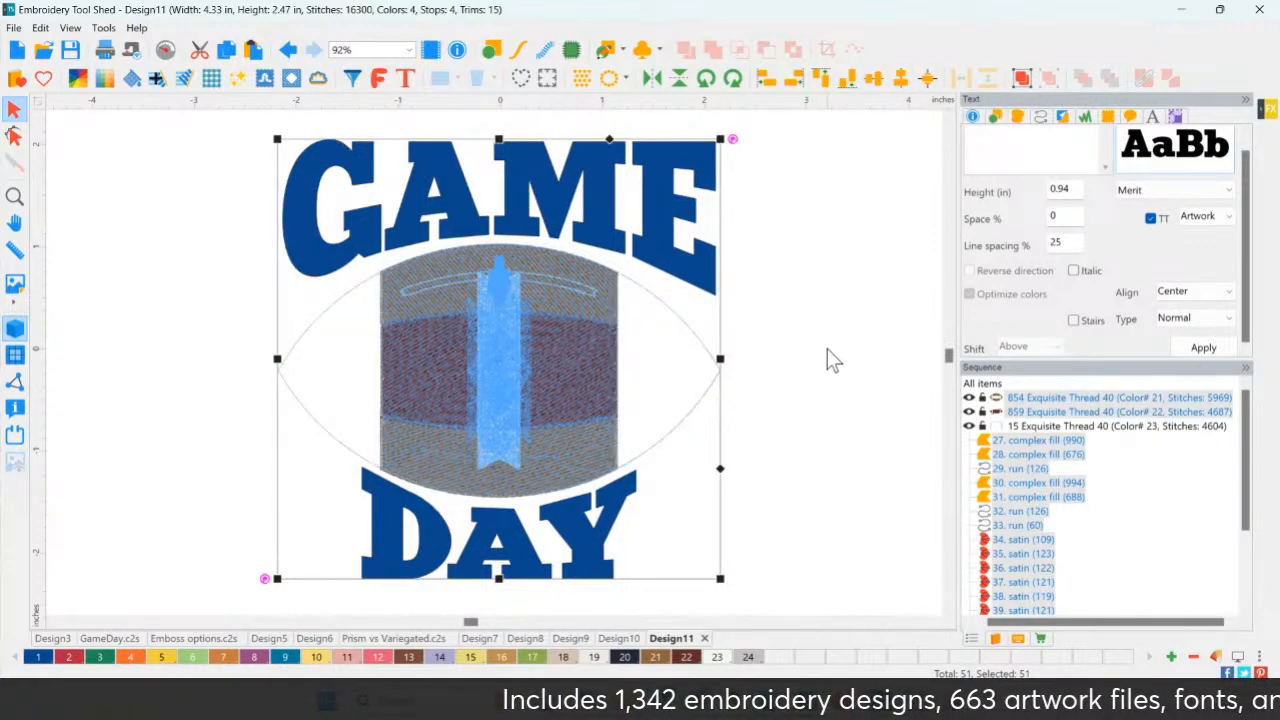
click(789, 354)
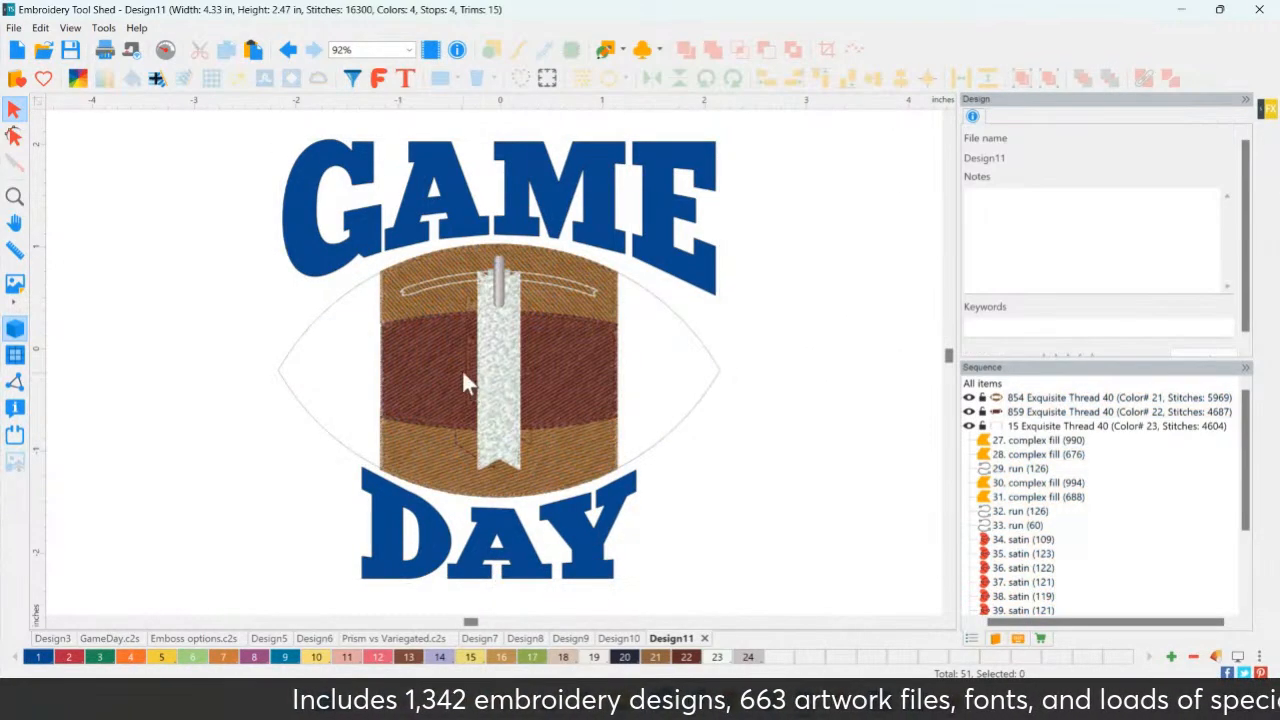
click(288, 50)
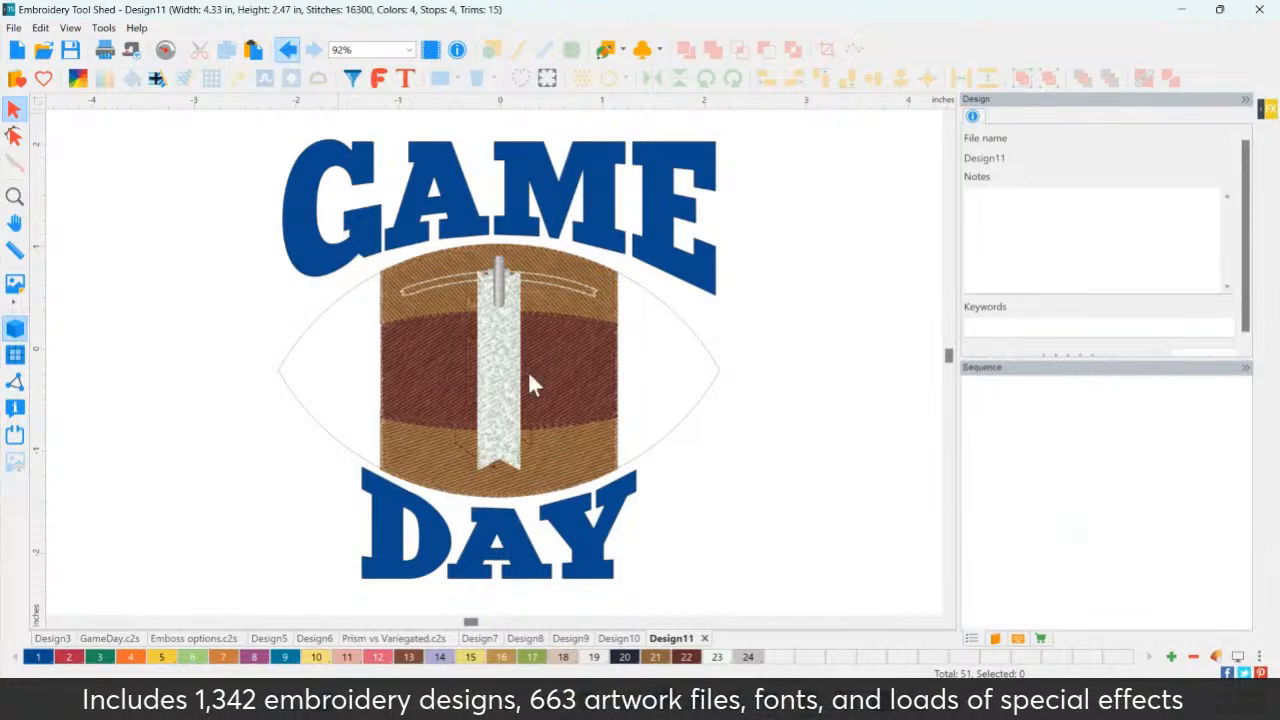
click(288, 50)
click(241, 285)
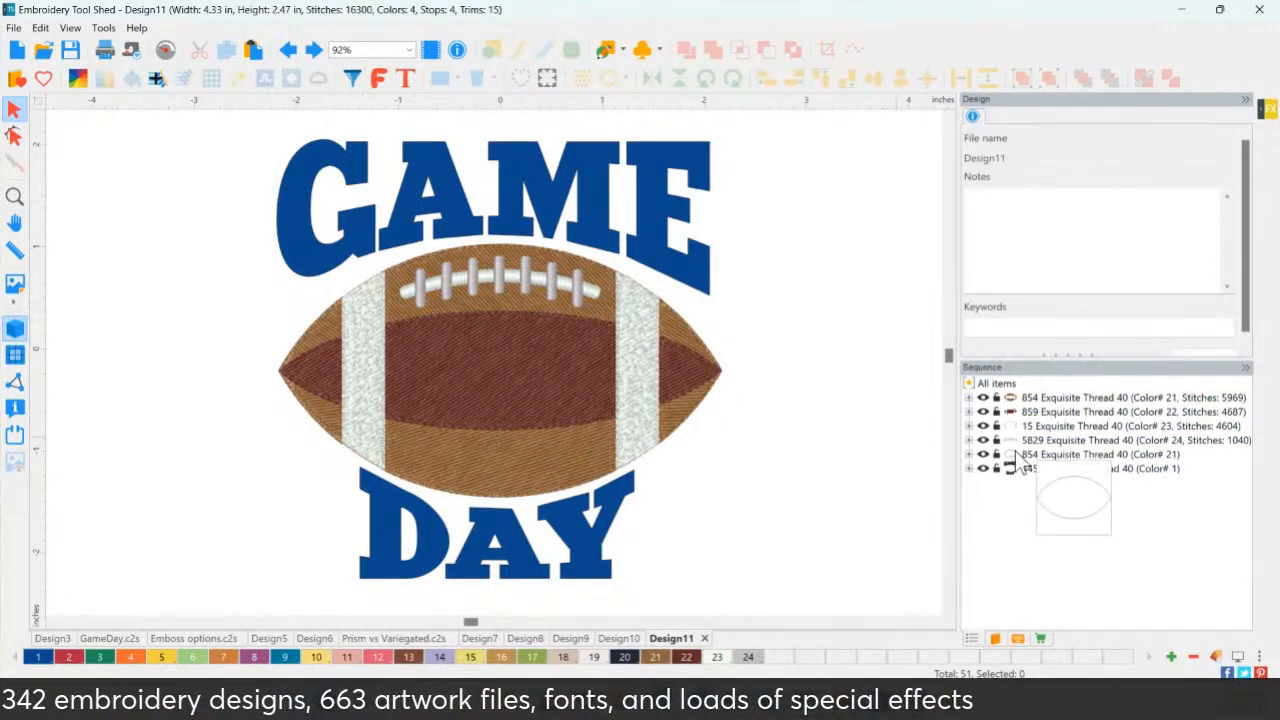
Select the five football layers in Sequence and group them.
click(1048, 398)
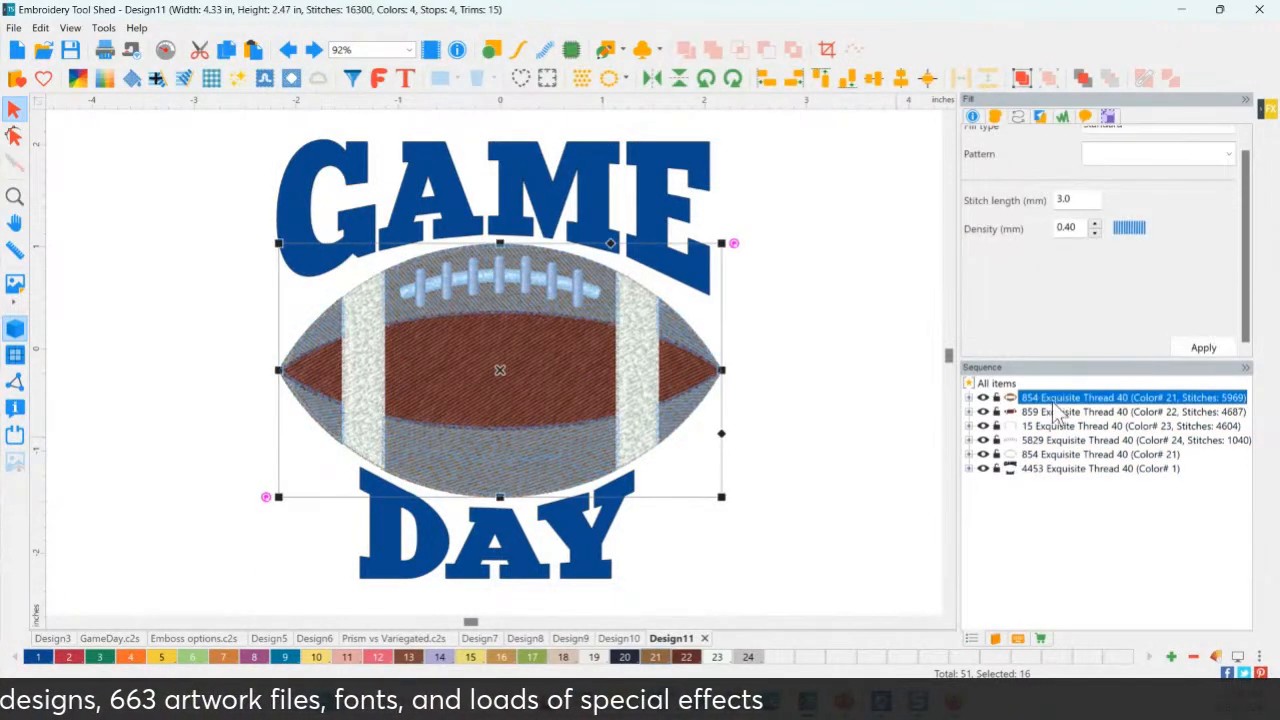
shift+click(1046, 454)
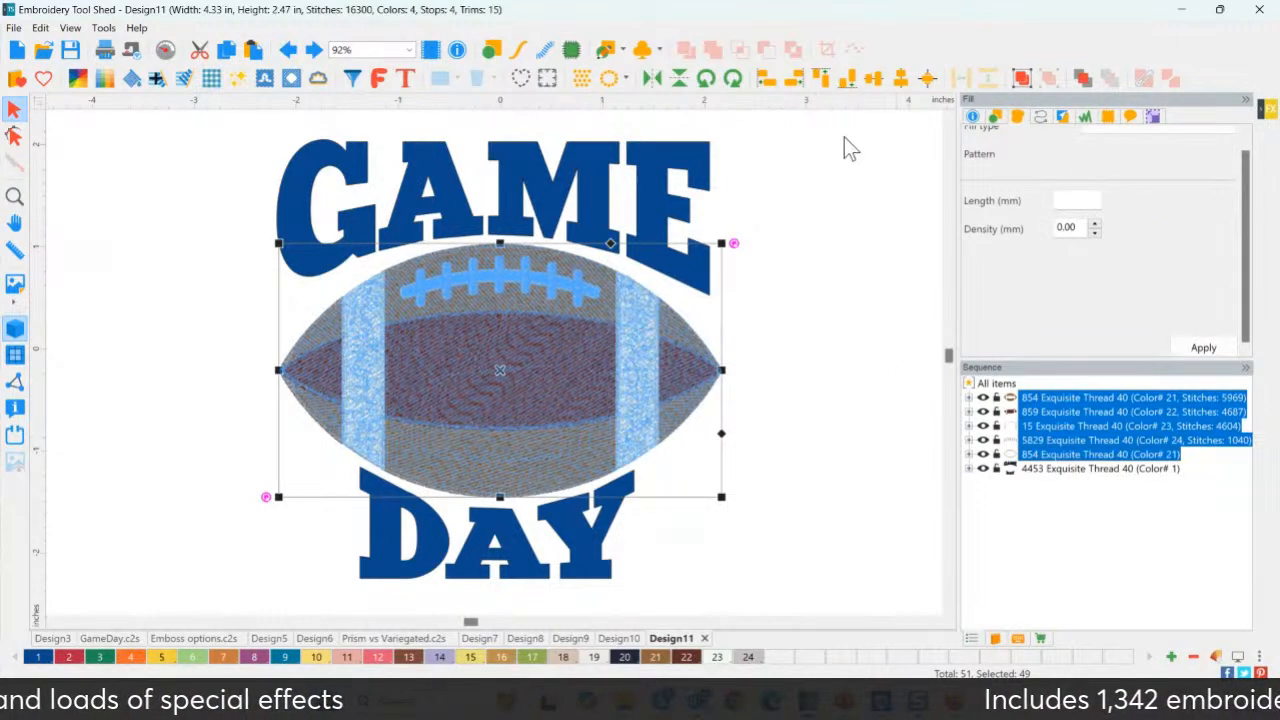
click(1026, 81)
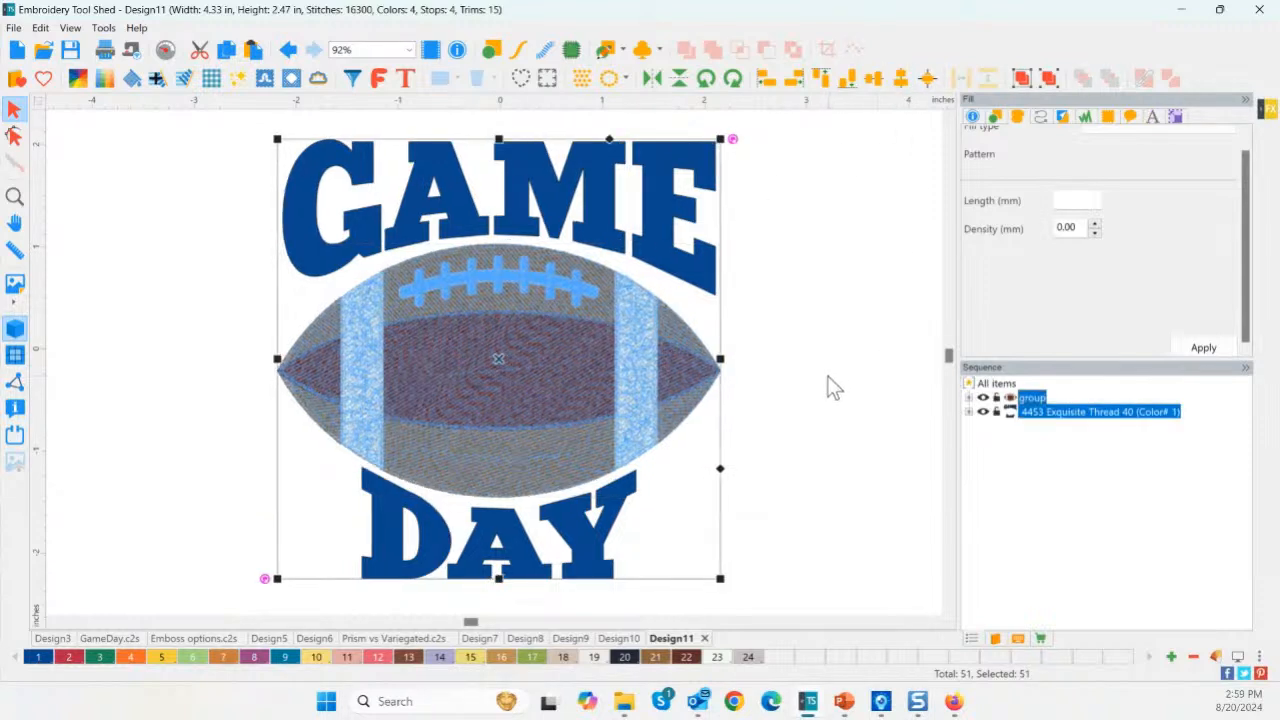
click(788, 390)
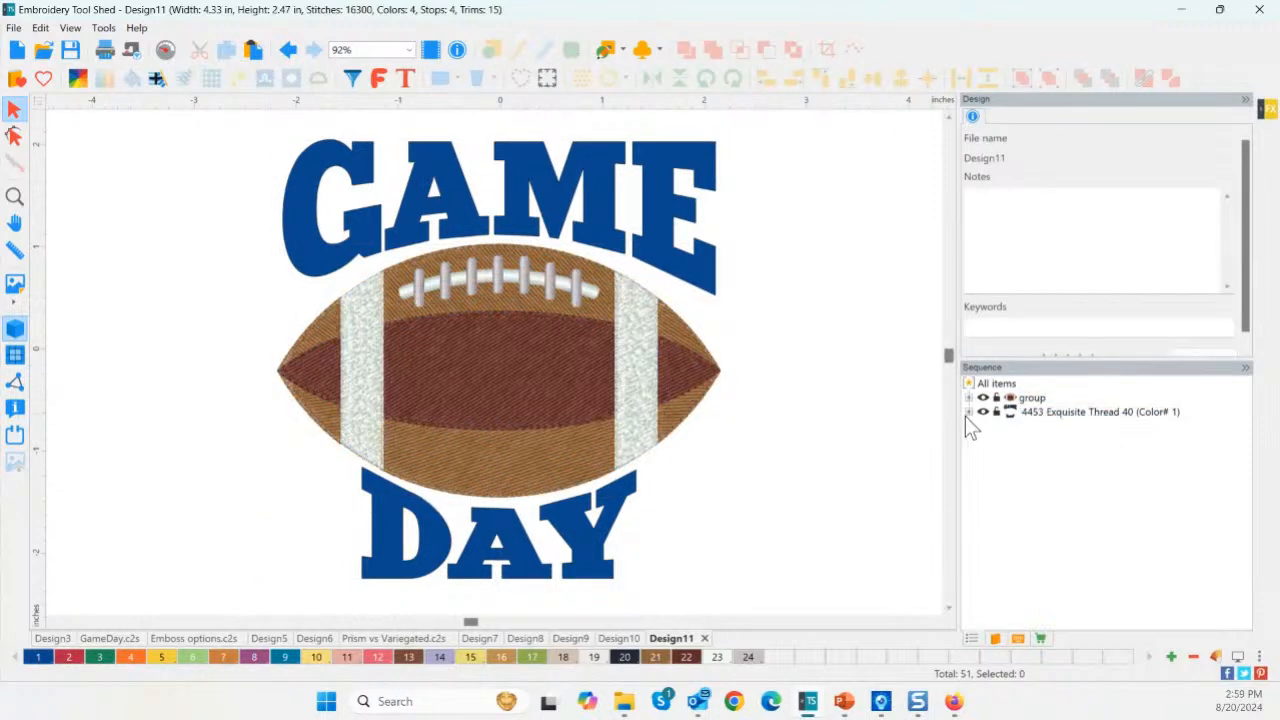
Colour GAME purple and DAY yellow, then give GAME a plaid fill with run outline.
click(1027, 428)
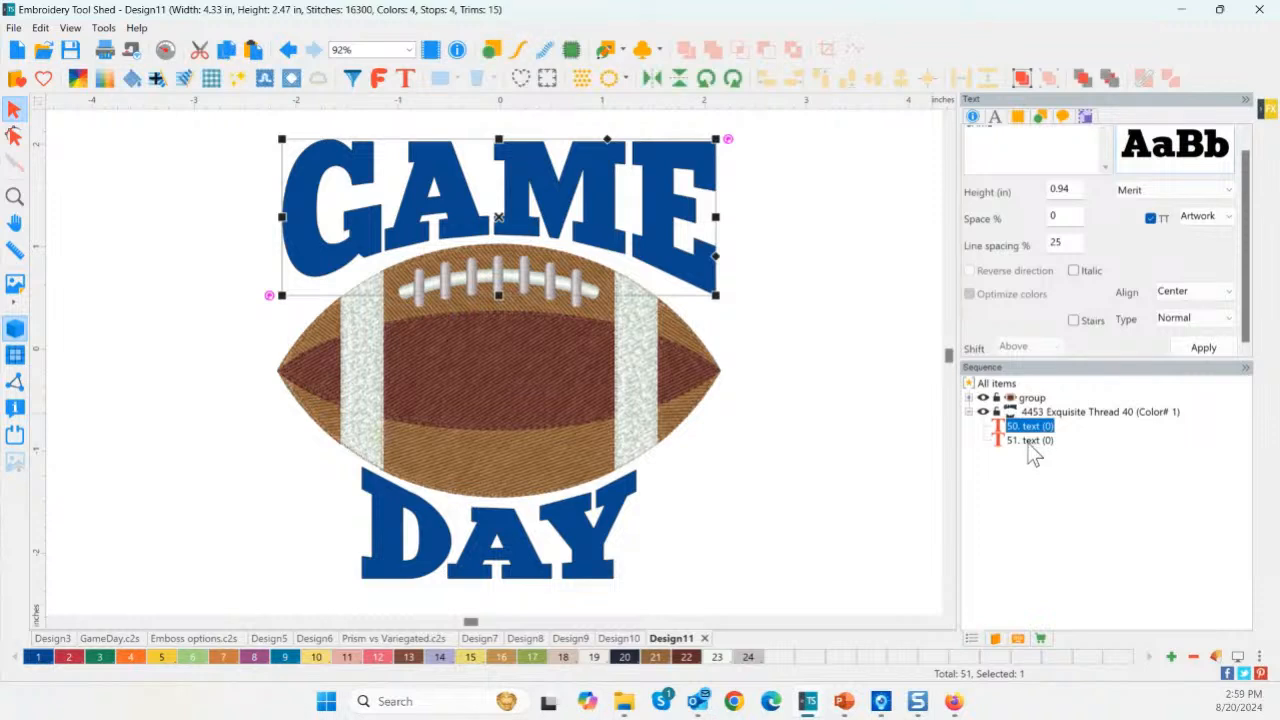
click(254, 657)
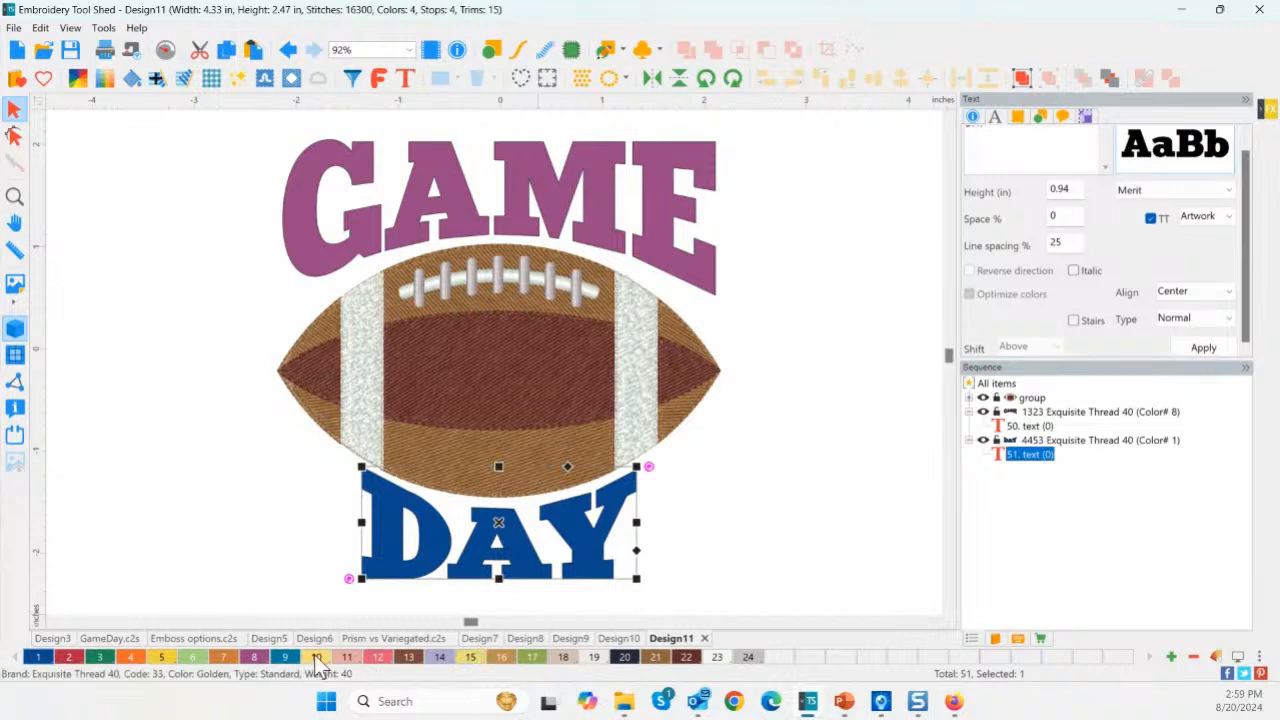
click(161, 657)
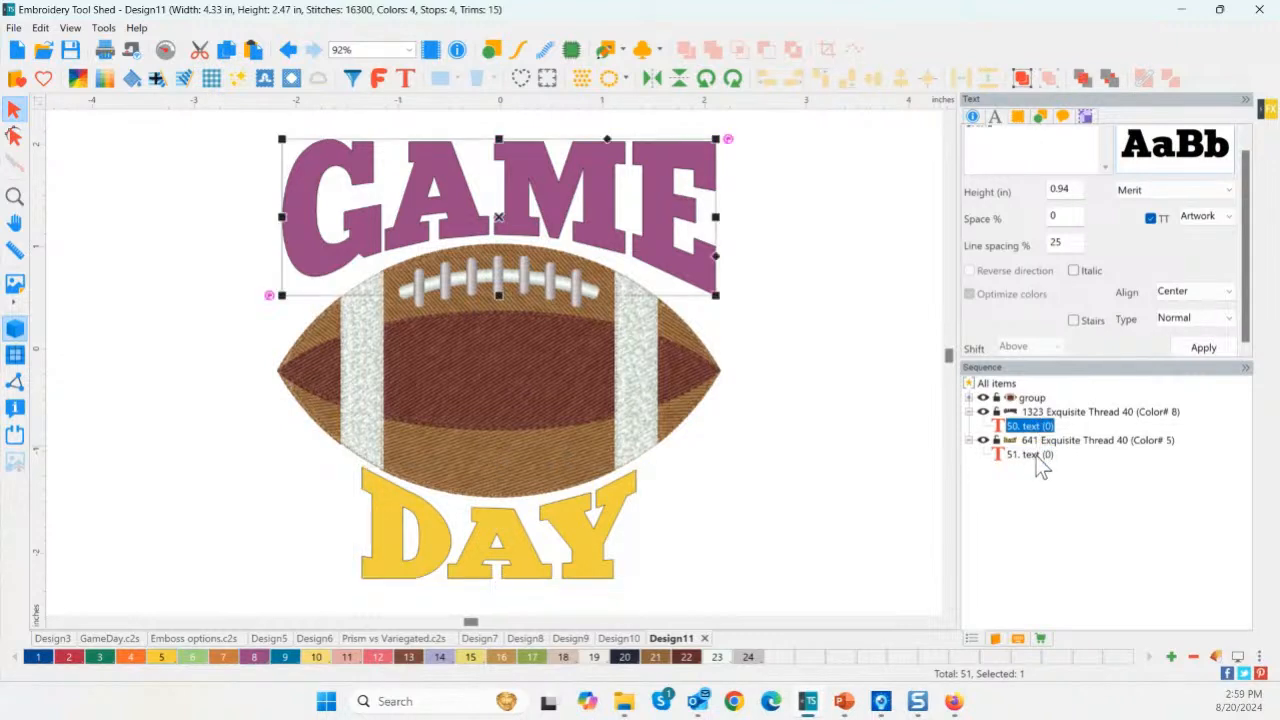
click(219, 83)
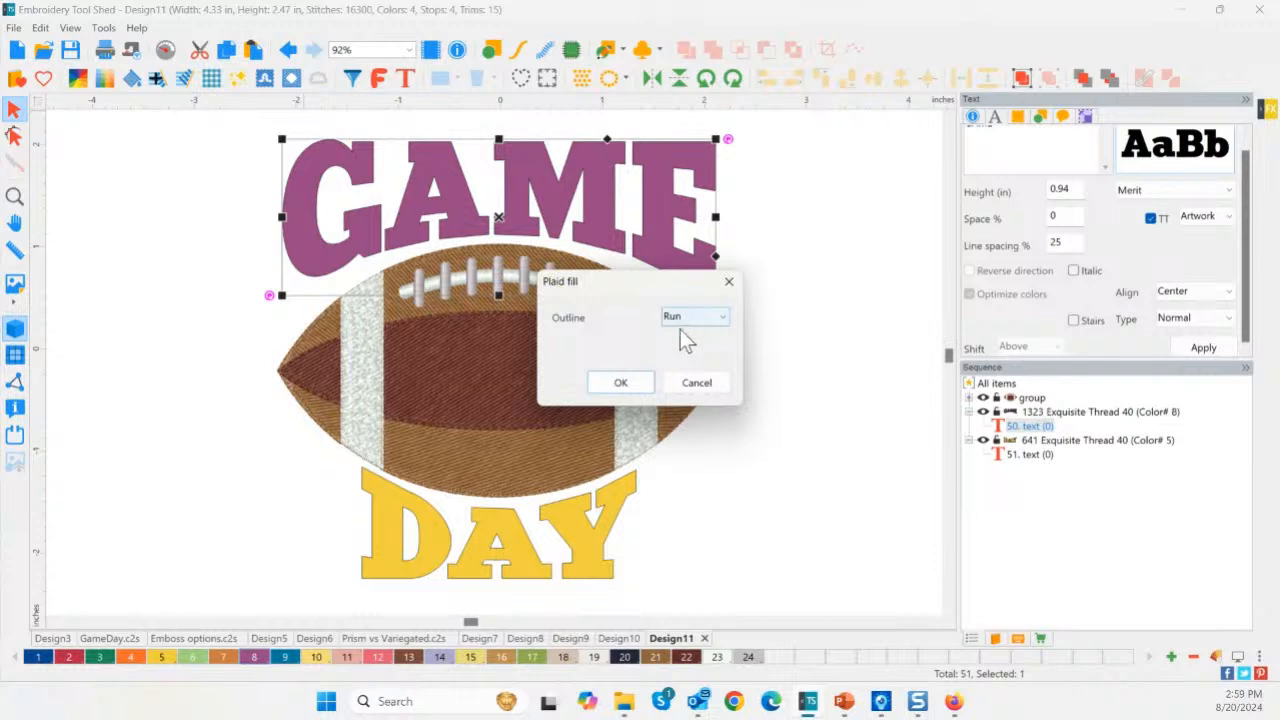
click(622, 382)
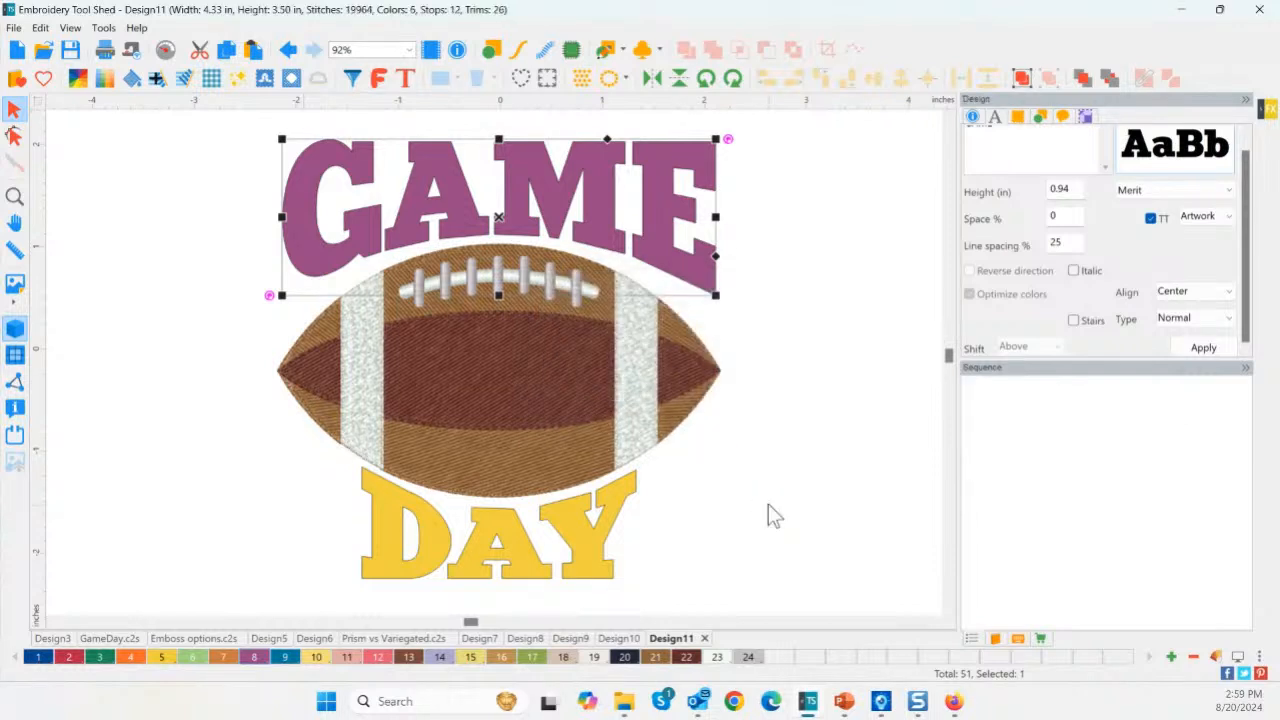
Select the four GAME letters G, A, M and E together.
click(1031, 426)
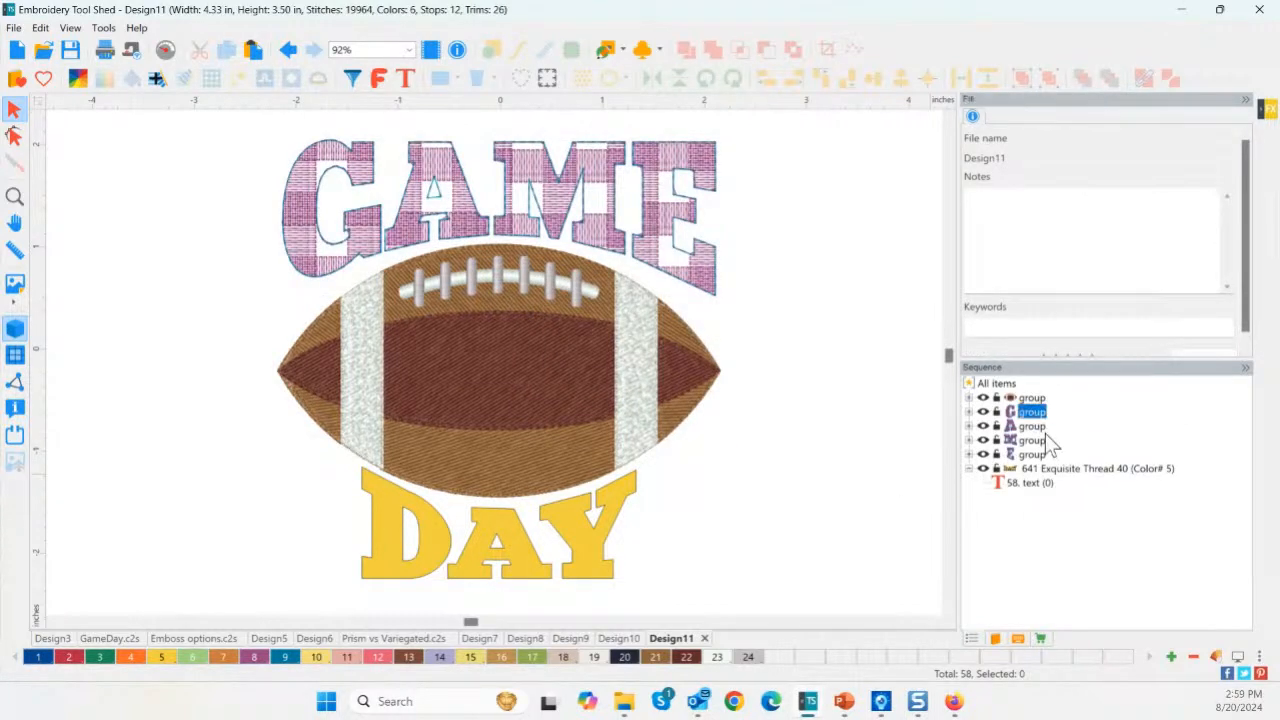
key(Down)
key(Down)
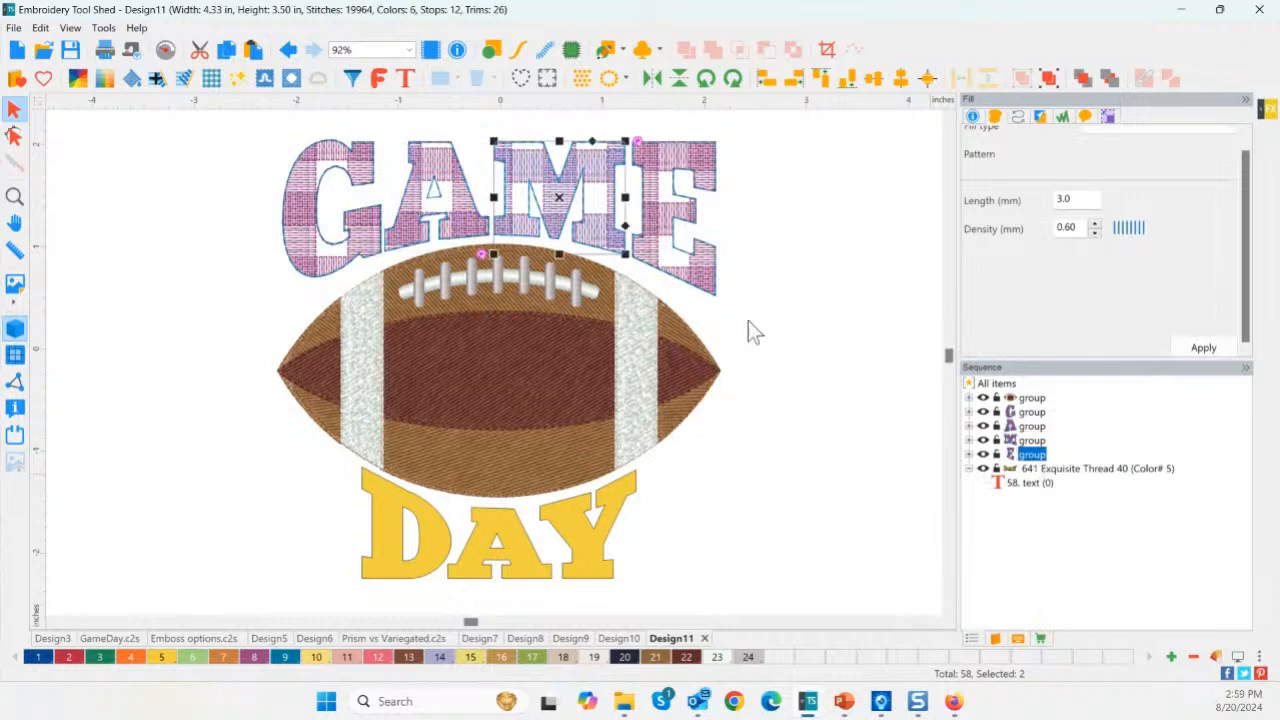
click(240, 131)
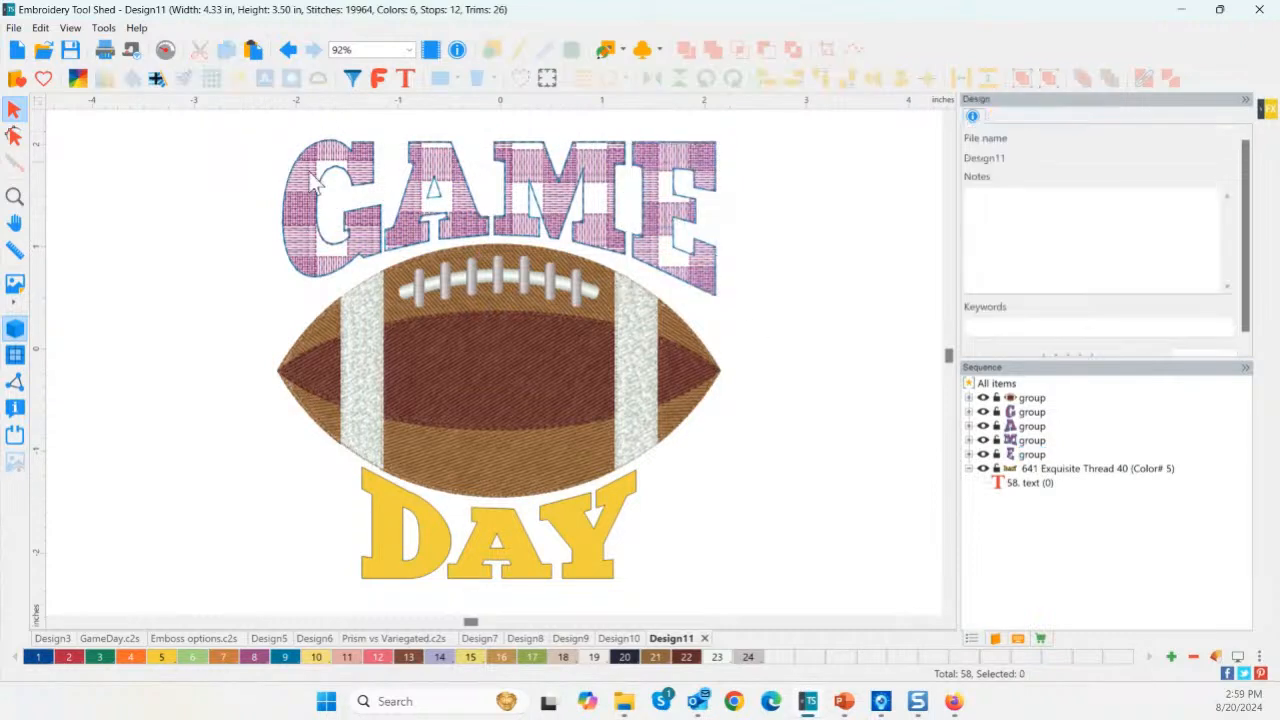
click(310, 225)
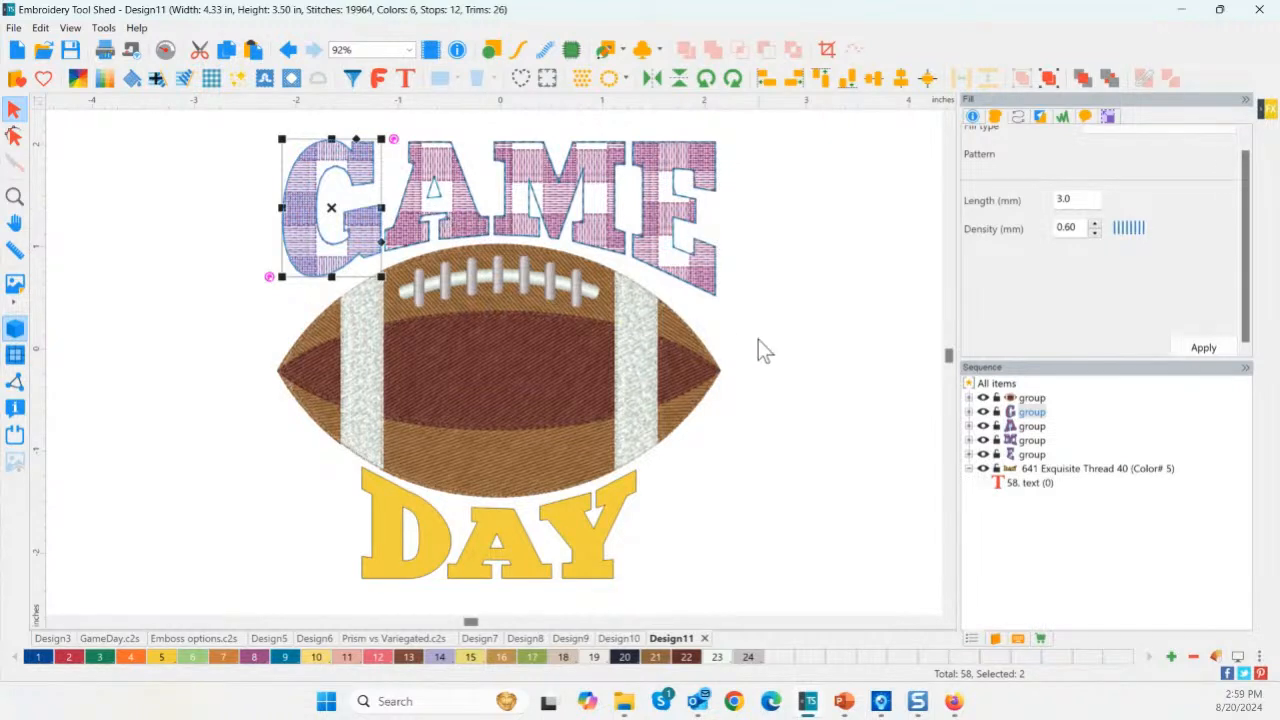
click(1030, 415)
drag(229, 120, 766, 315)
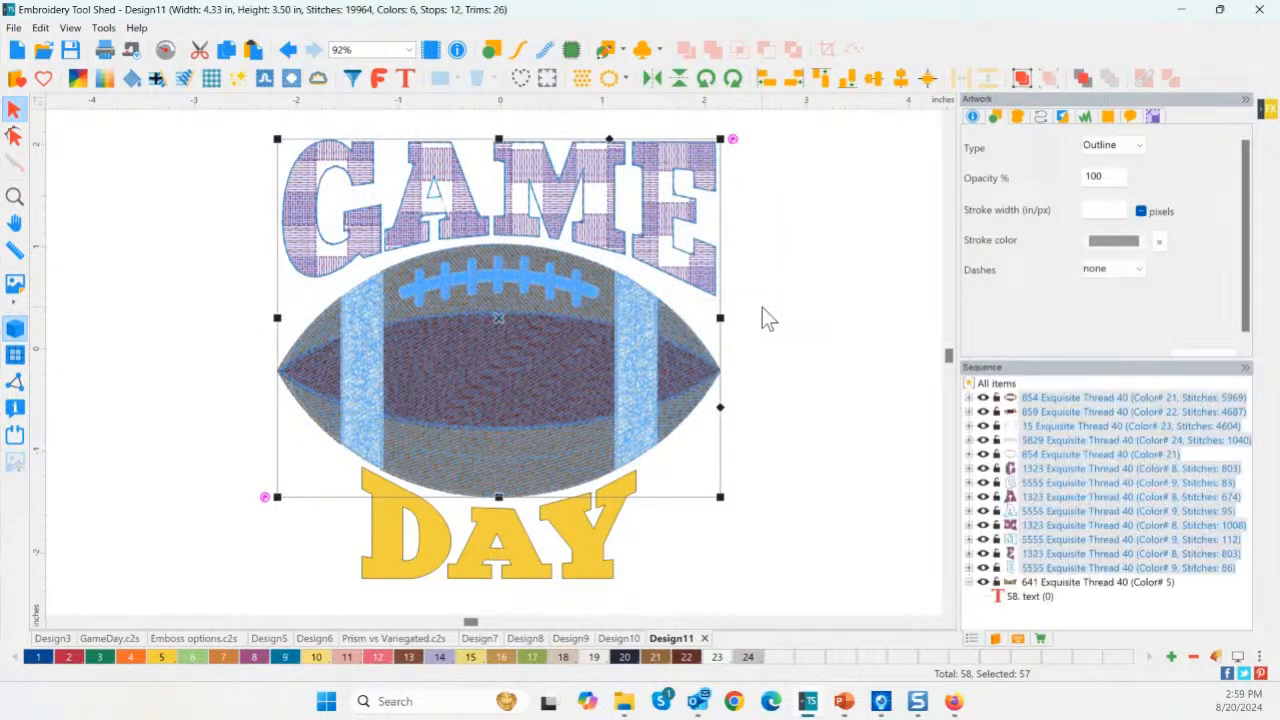
click(800, 266)
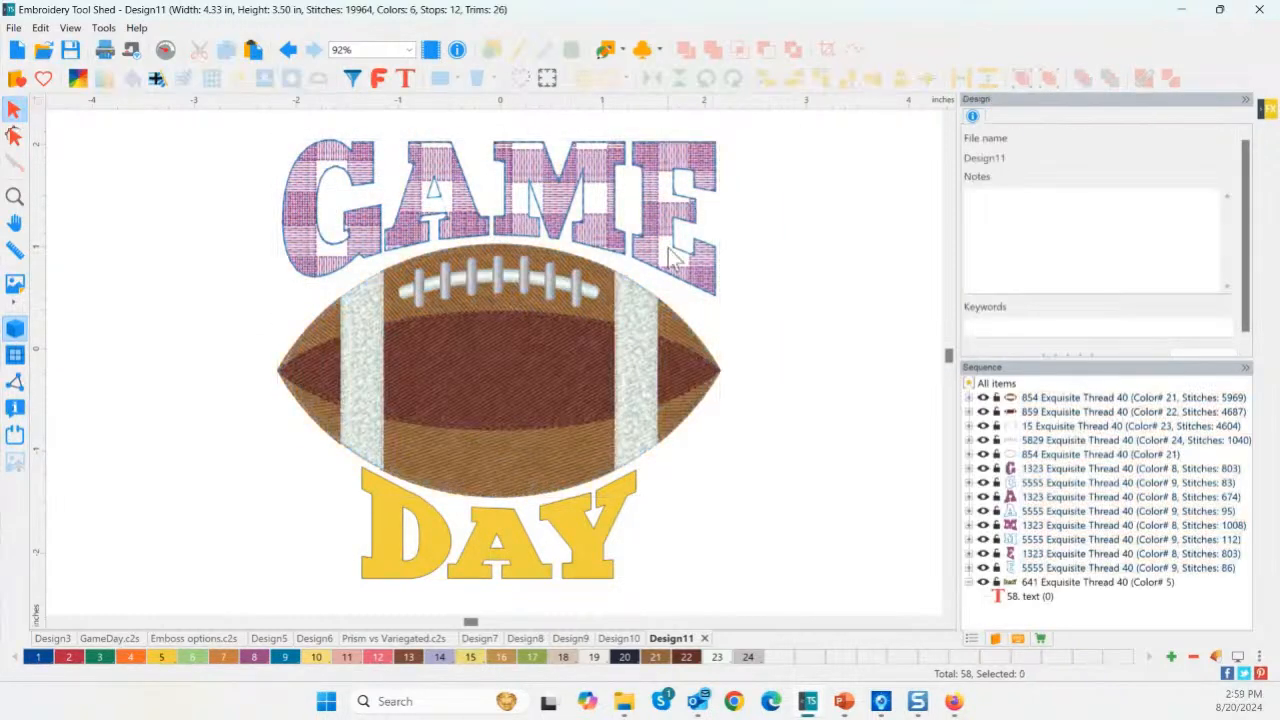
click(315, 225)
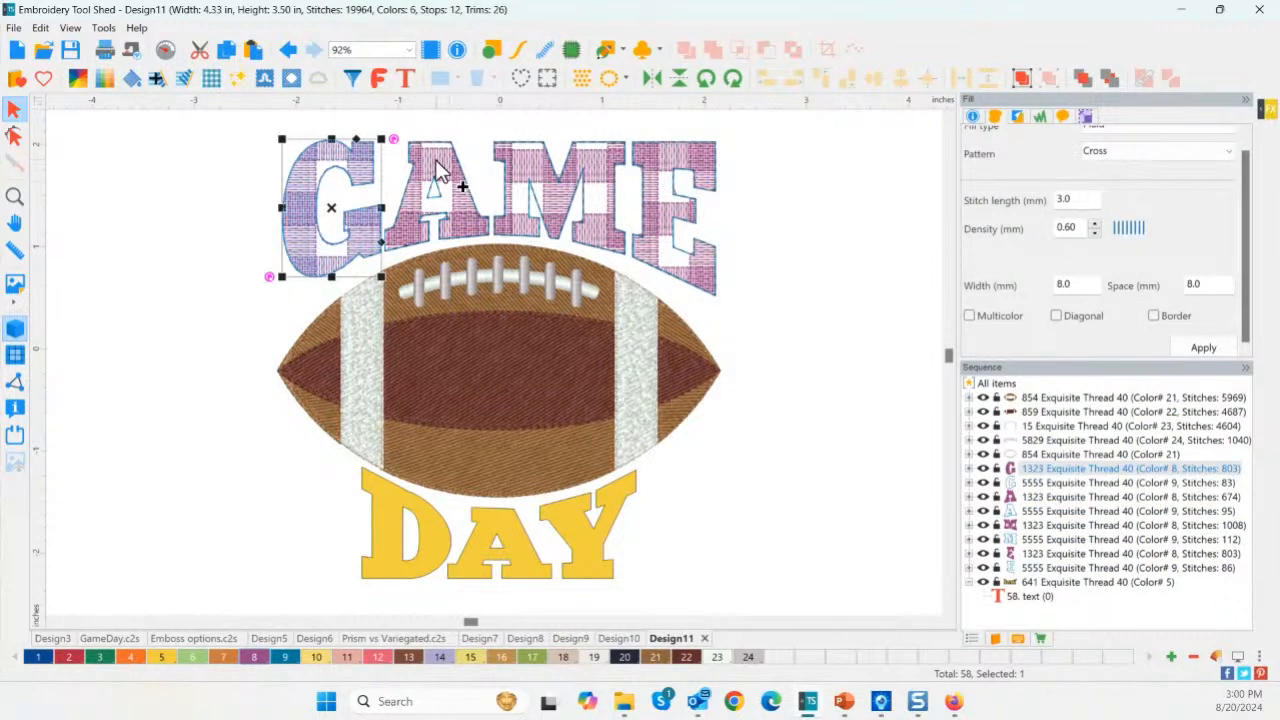
ctrl+click(483, 178)
ctrl+click(540, 182)
ctrl+click(670, 182)
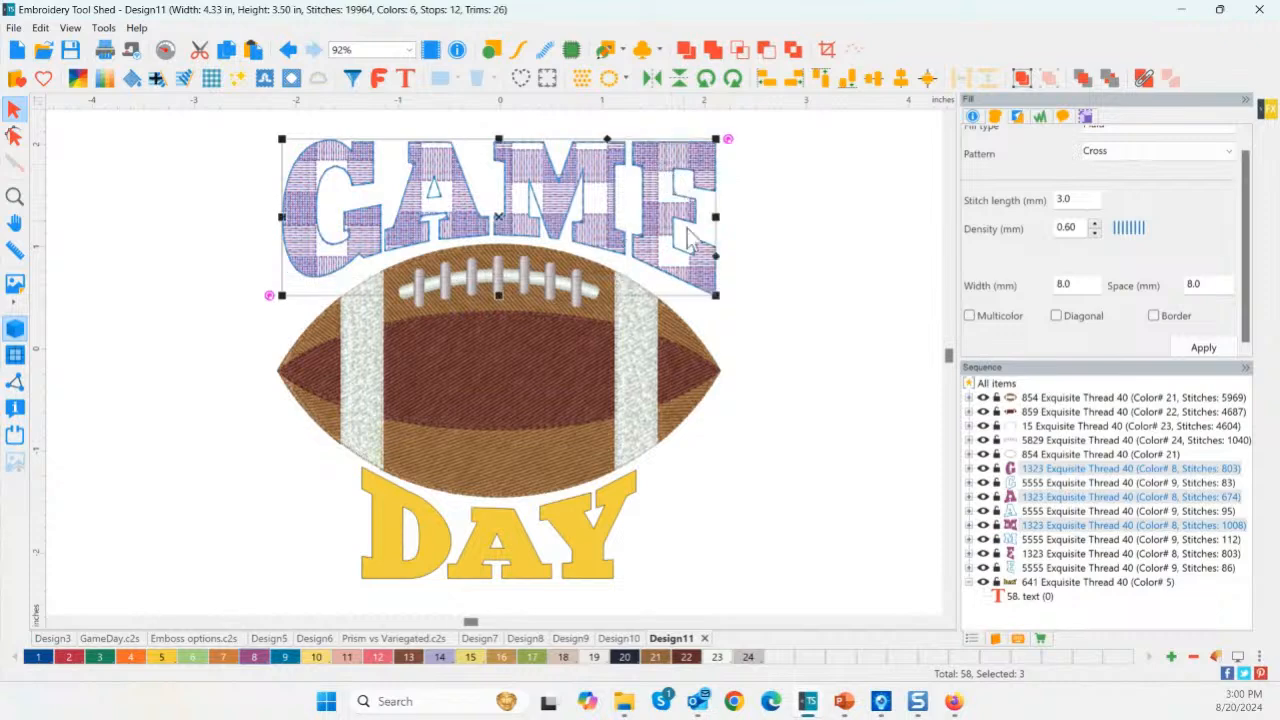
Set the letters' plaid to 5.0 mm width and 3.0 mm spacing.
double_click(1092, 286)
text(5)
click(1203, 347)
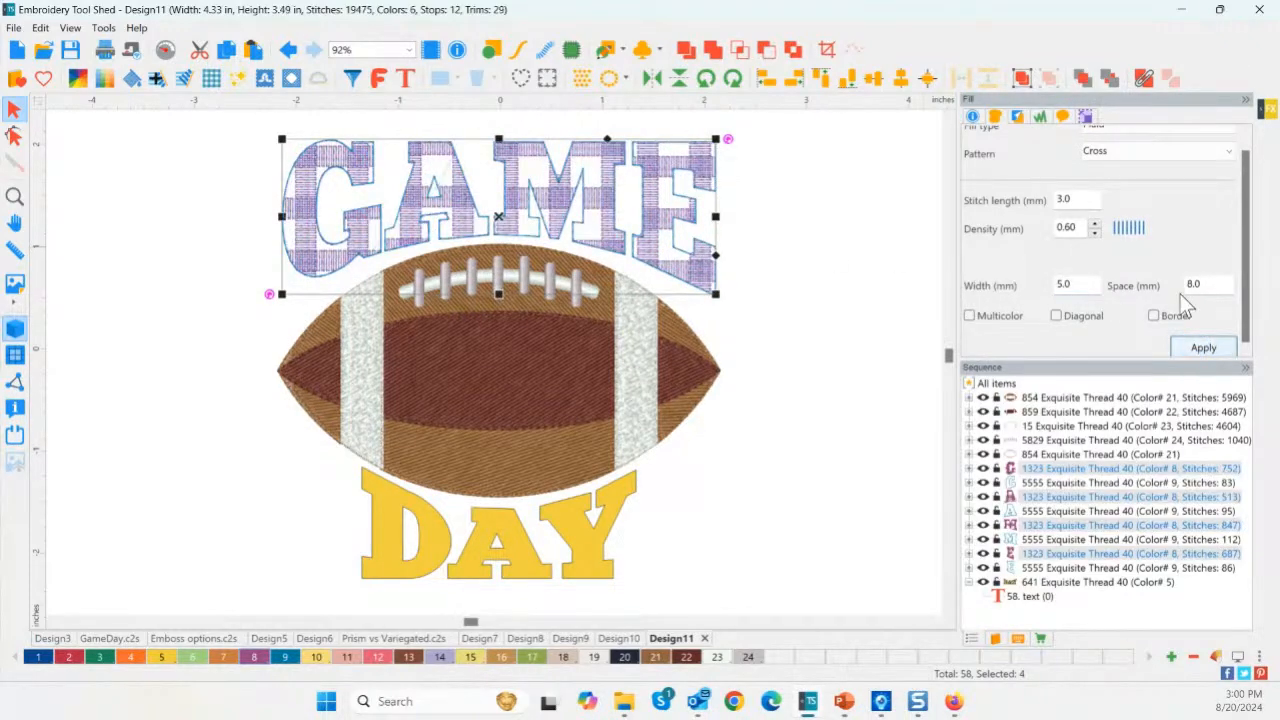
double_click(1200, 284)
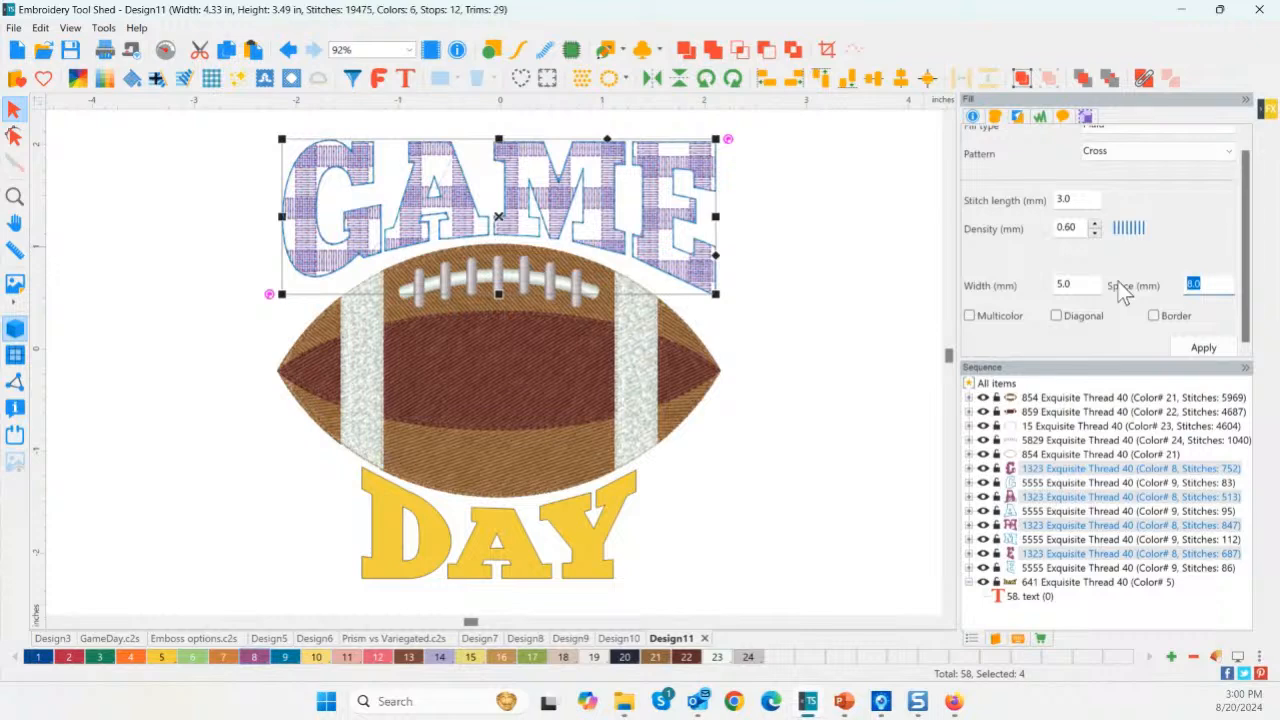
click(1190, 346)
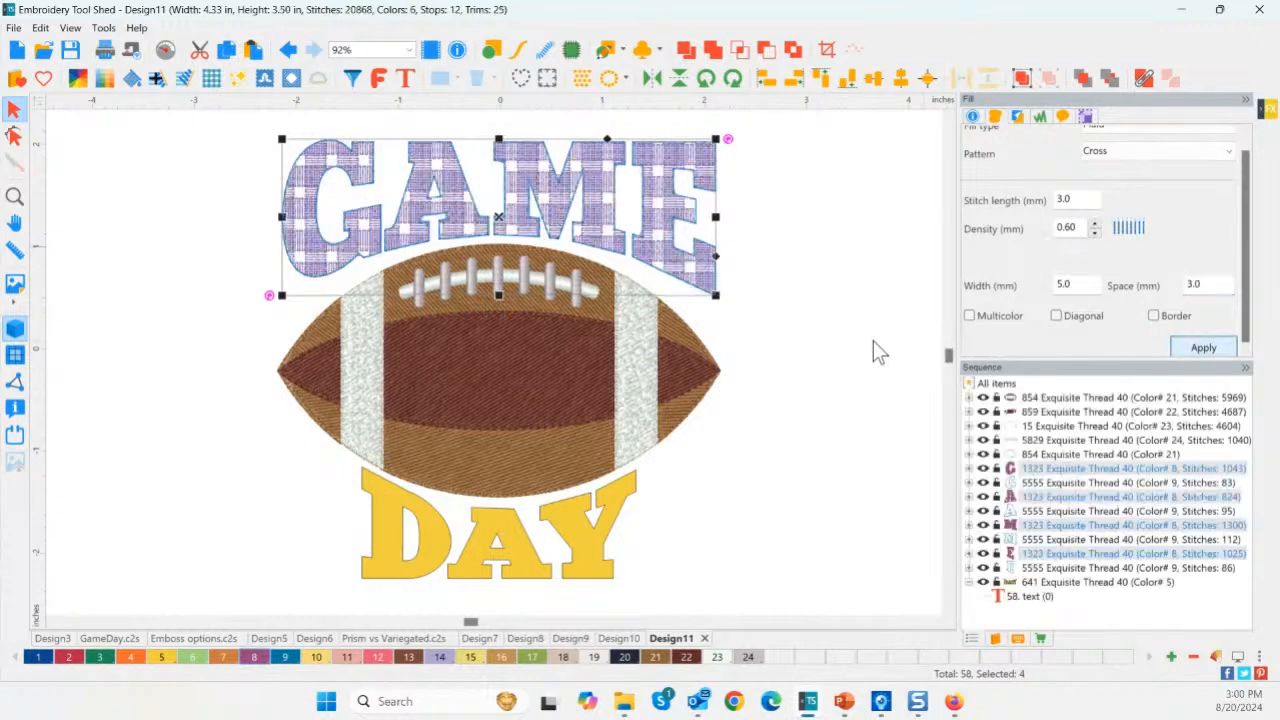
click(800, 378)
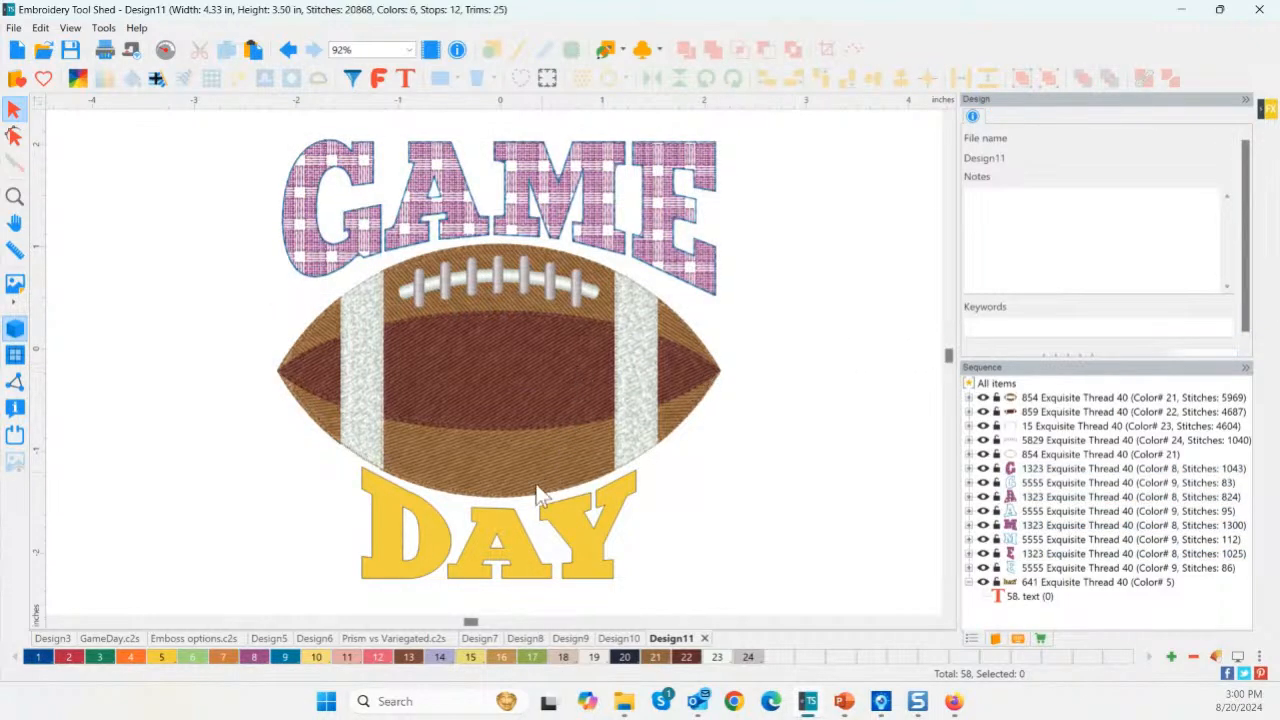
Give DAY a plaid fill keeping the run outline.
click(481, 568)
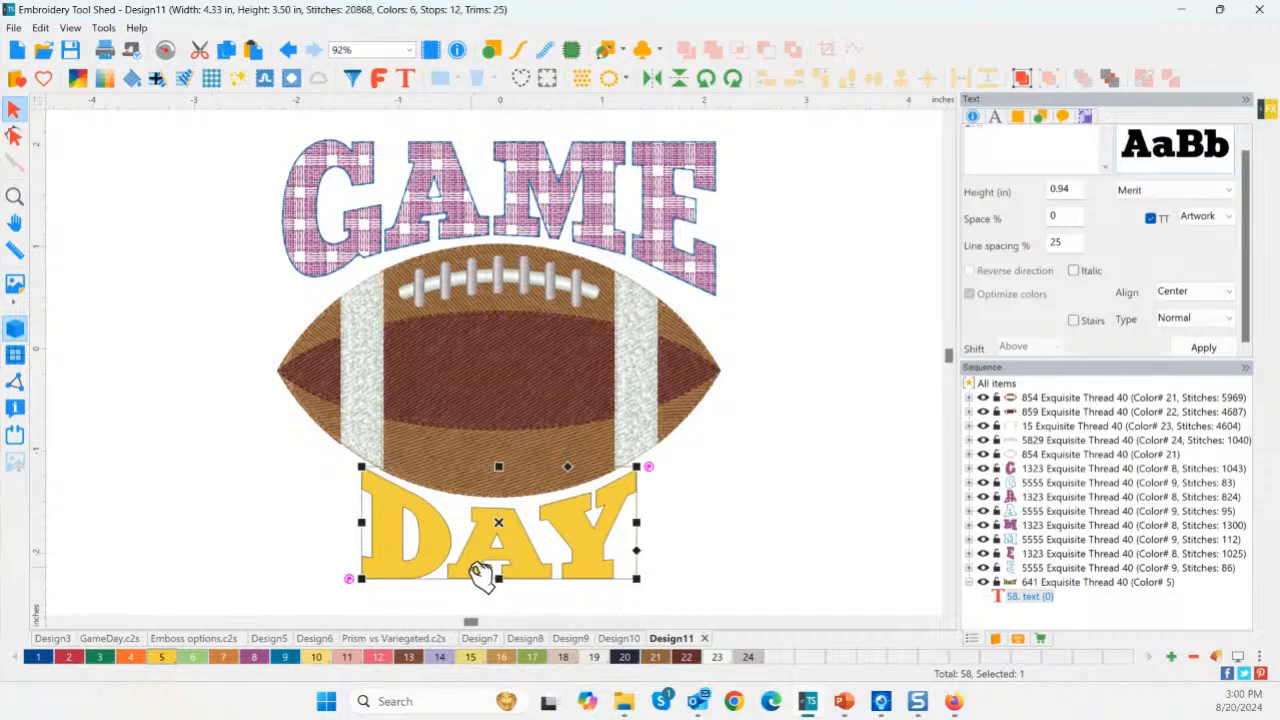
key(ctrl)
key(ctrl)
key(ctrl)
click(211, 85)
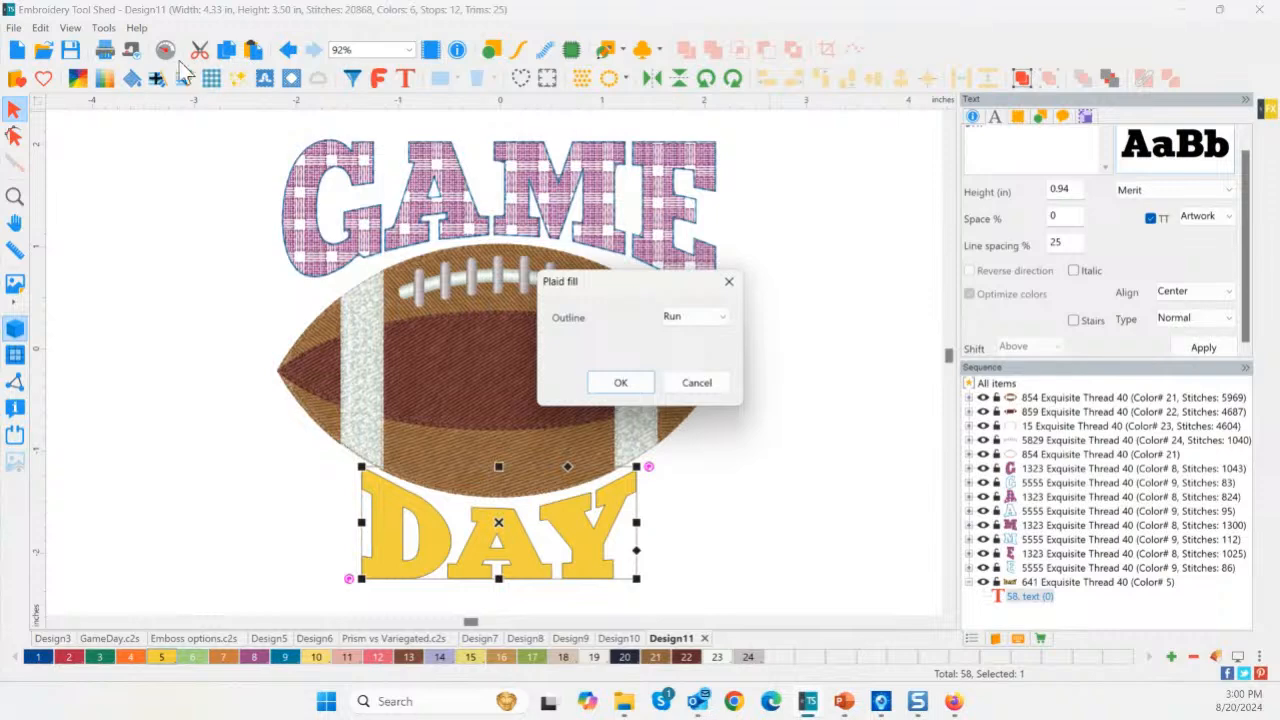
click(700, 318)
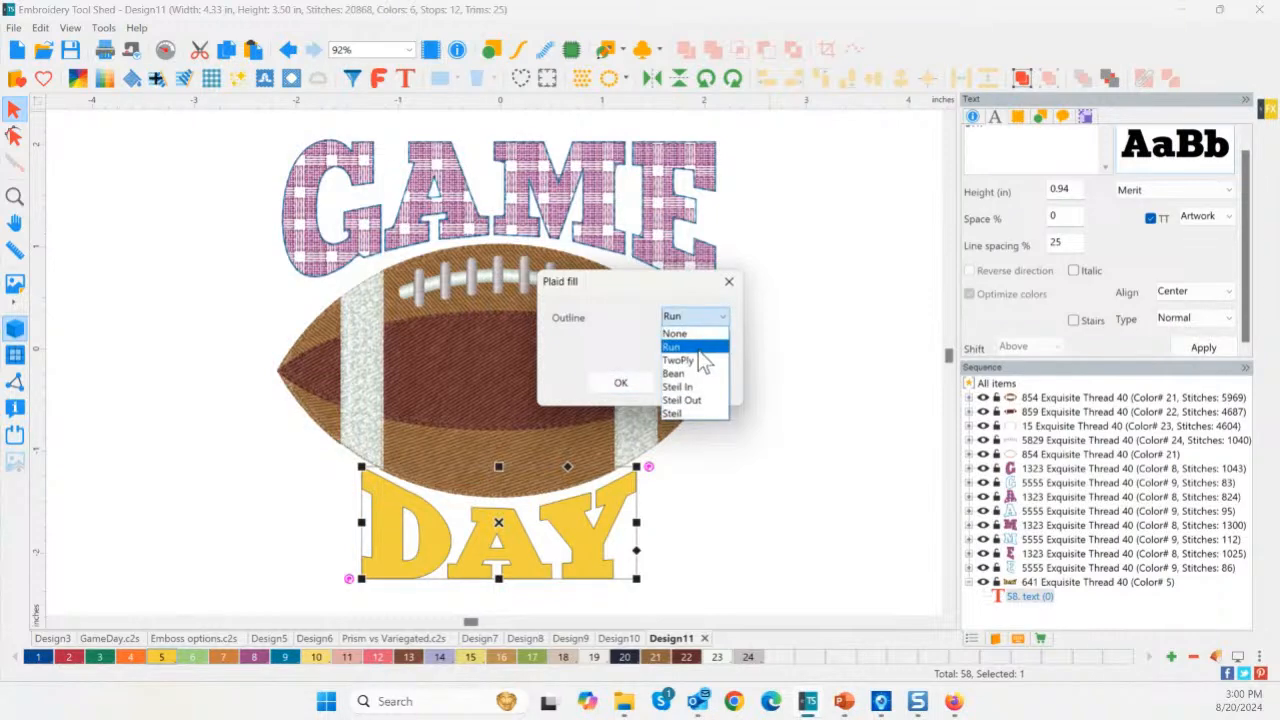
click(690, 346)
click(620, 382)
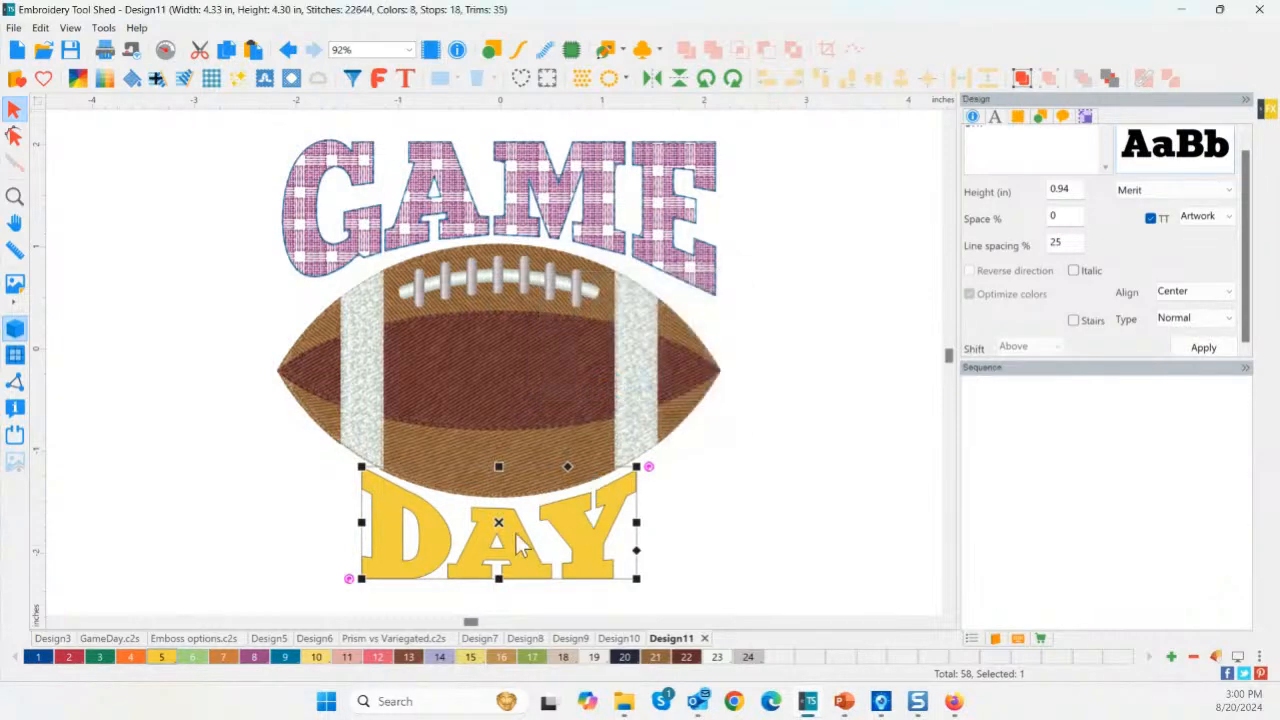
Select the D, A and Y letters of DAY to check the fill, then deselect.
click(440, 558)
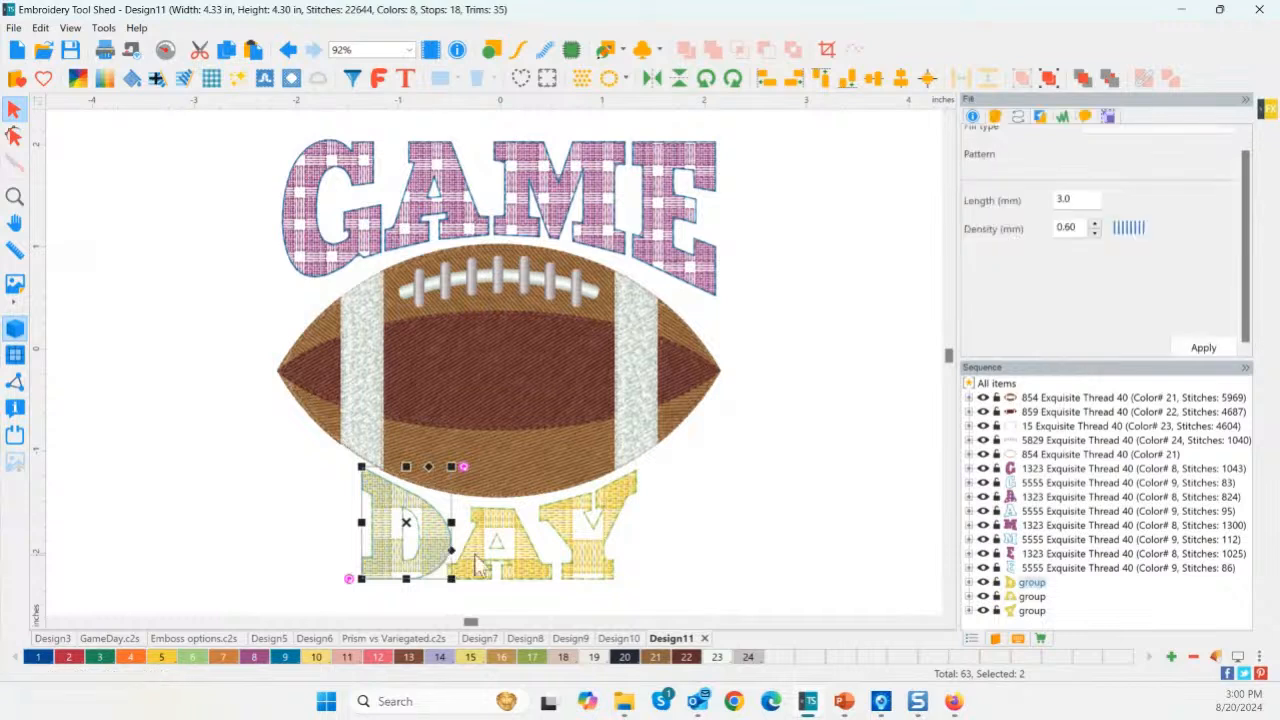
shift+click(545, 562)
shift+click(586, 543)
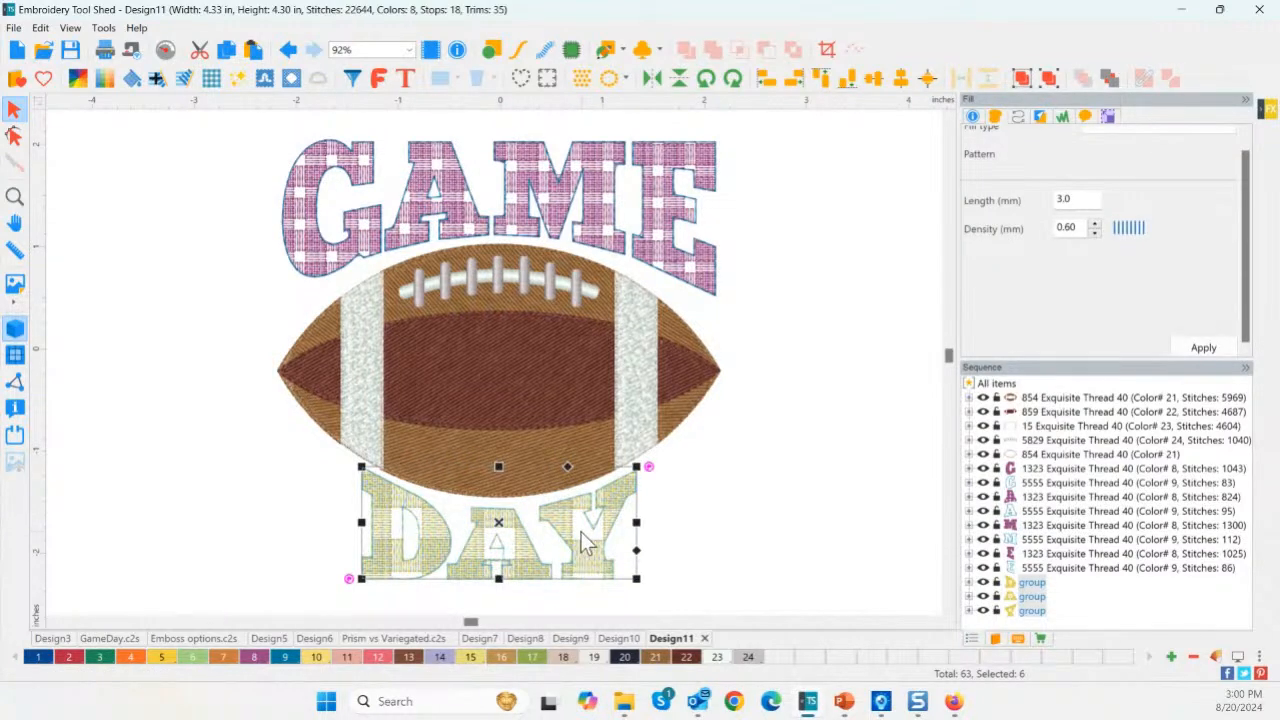
click(679, 527)
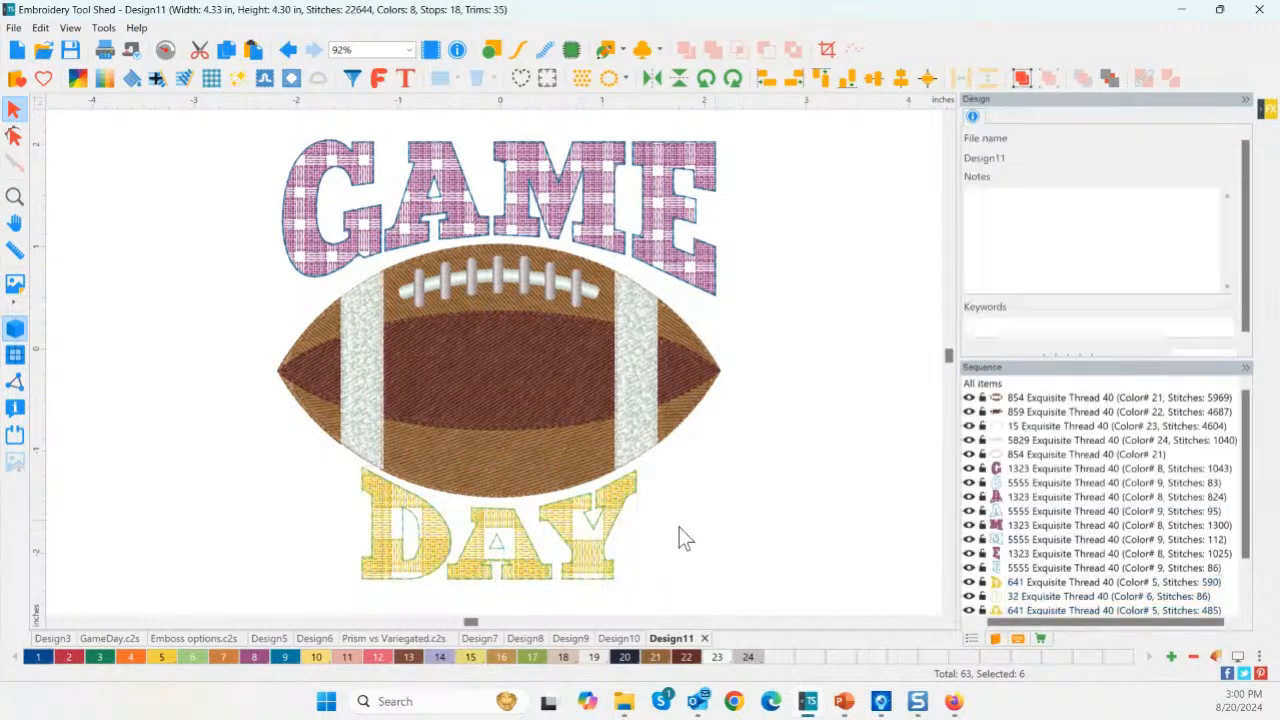
click(451, 558)
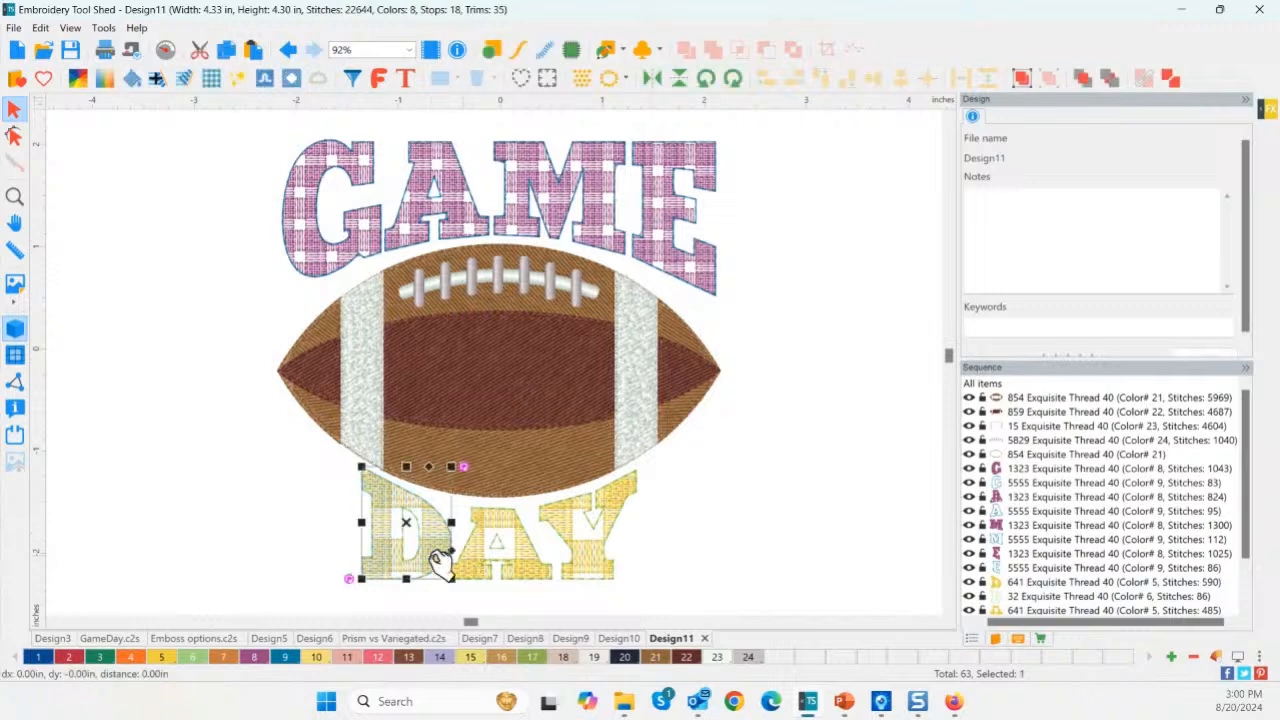
shift+click(488, 572)
shift+click(608, 562)
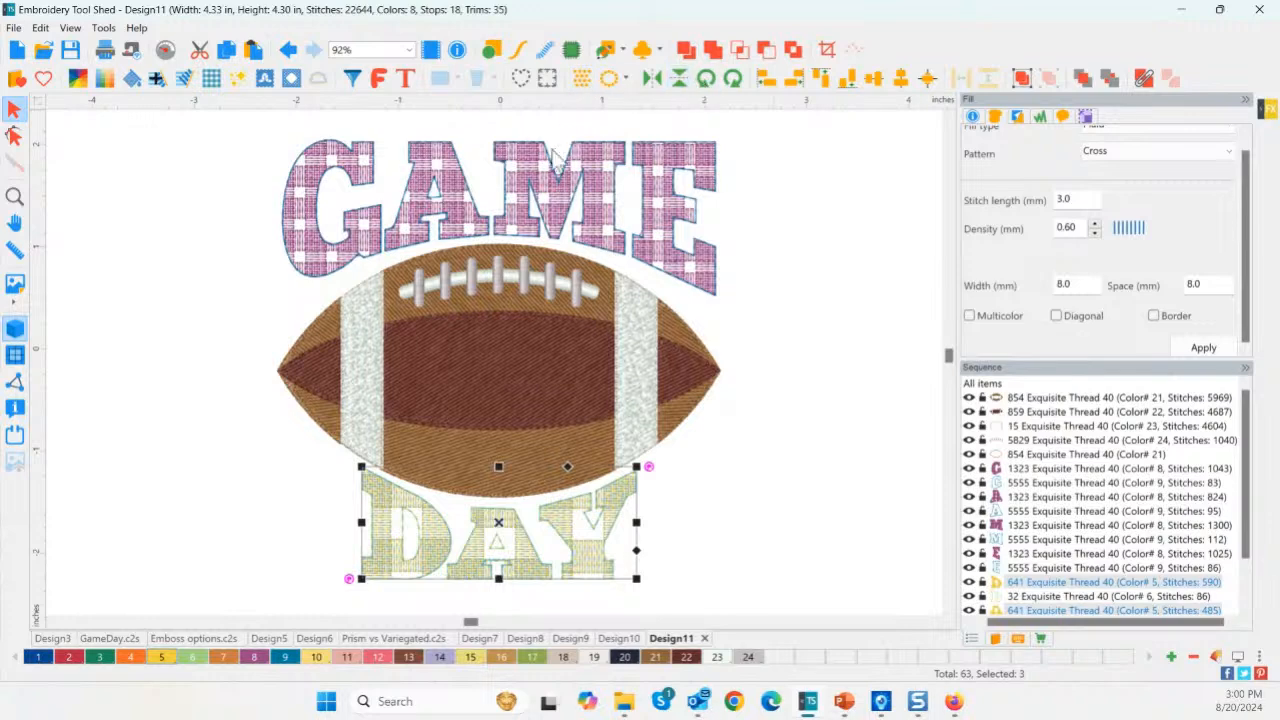
click(1034, 84)
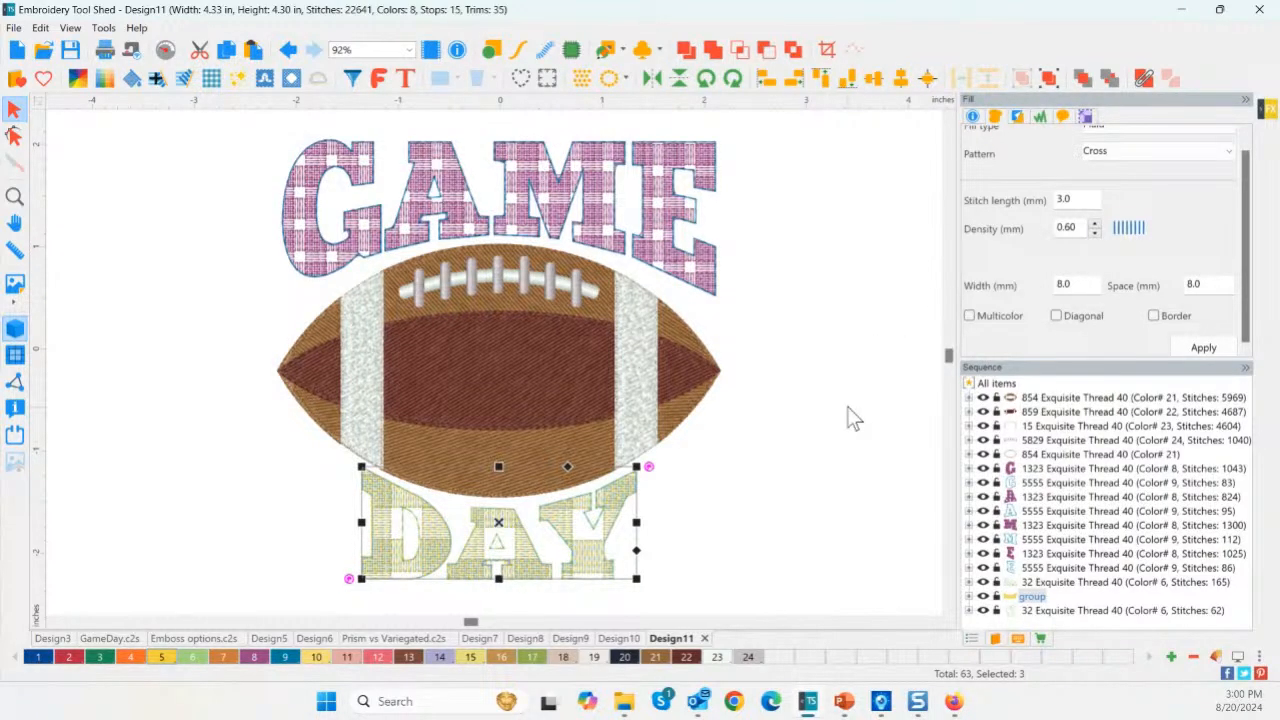
click(775, 420)
click(591, 543)
click(668, 540)
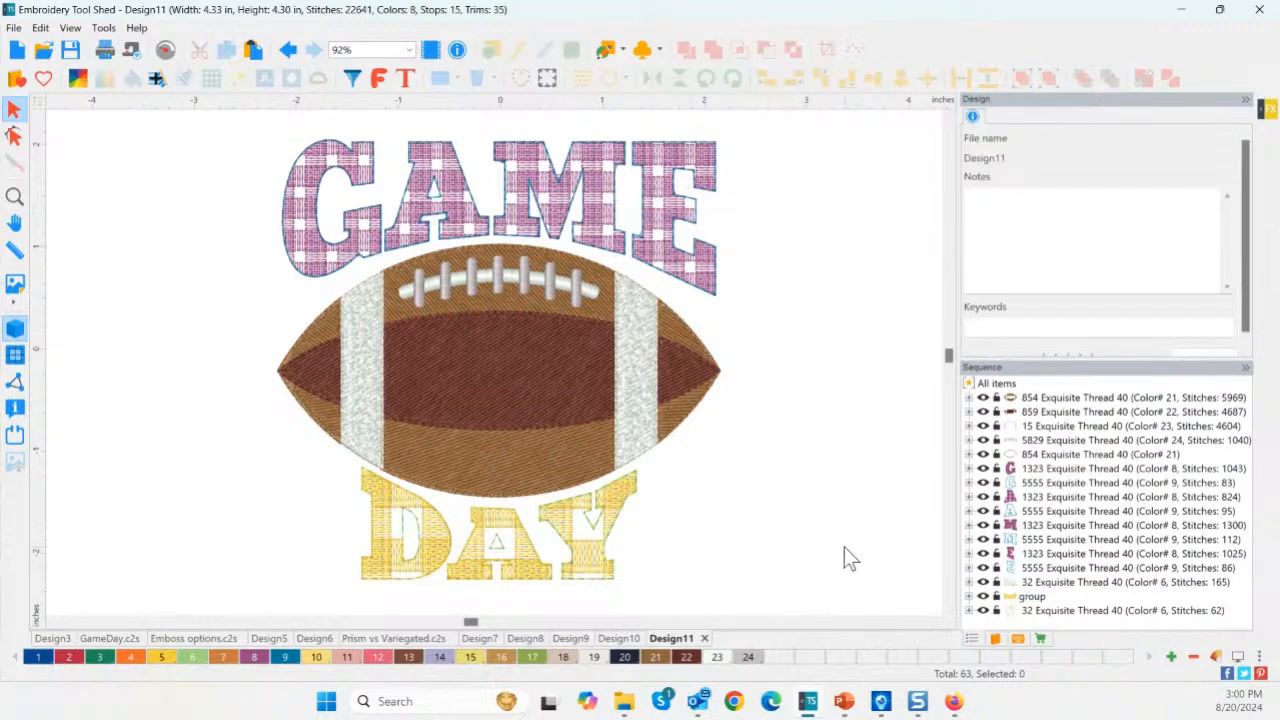
click(1036, 597)
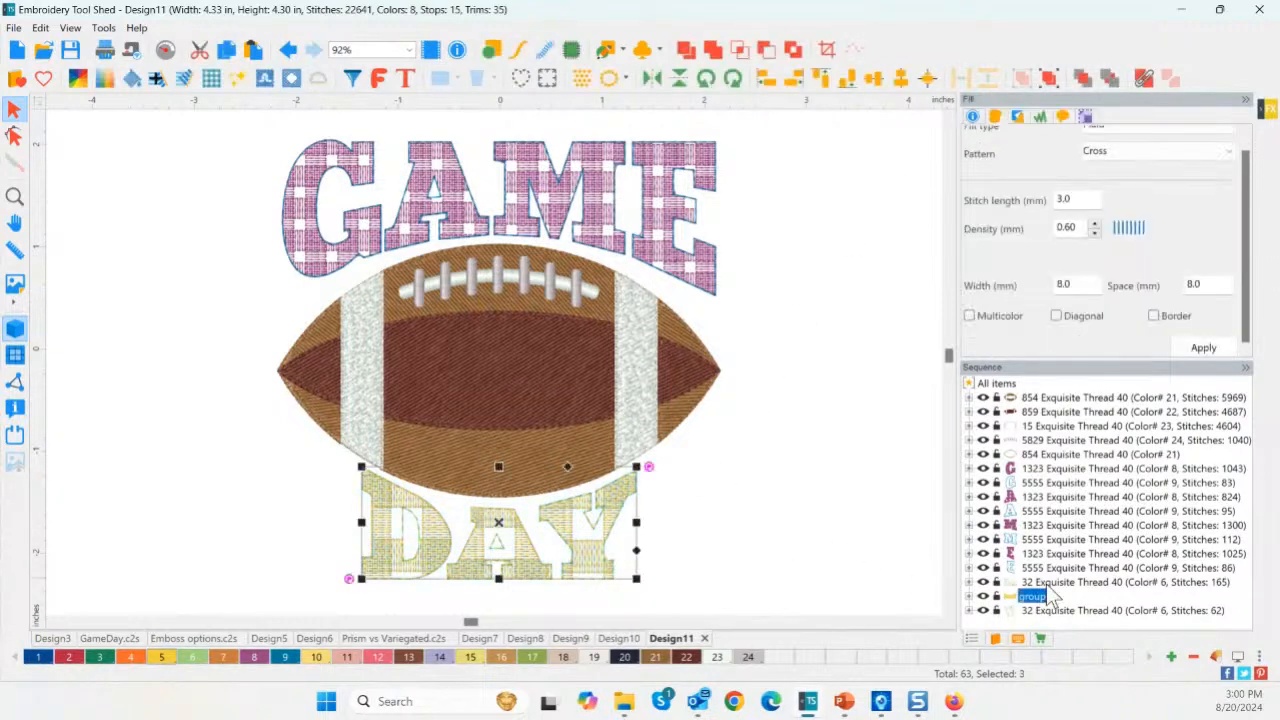
click(1043, 618)
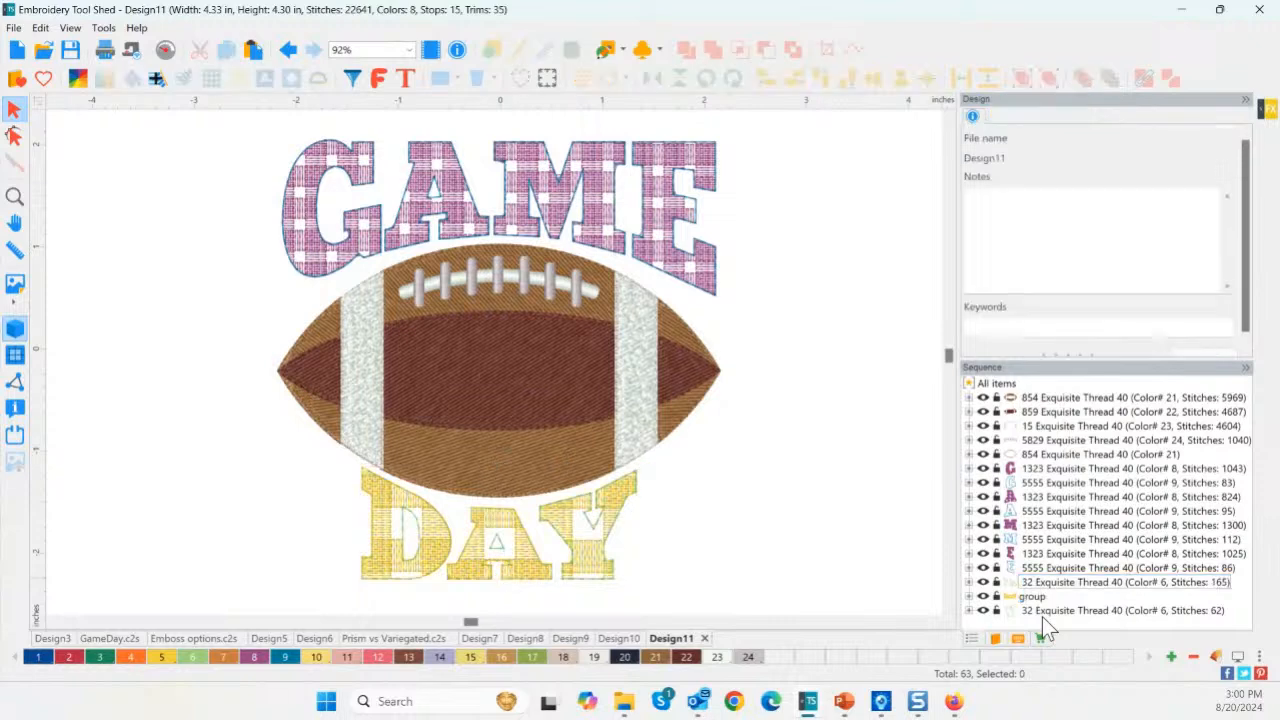
click(1041, 606)
click(1035, 597)
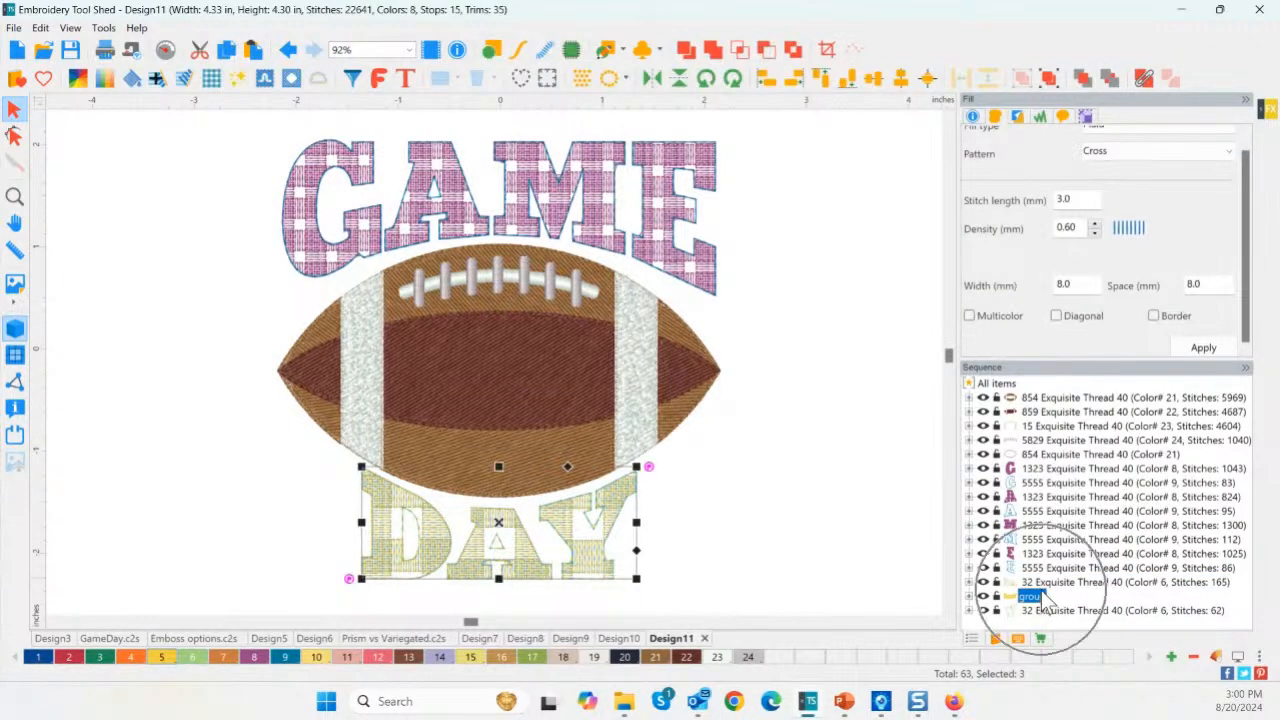
key(ctrl+z)
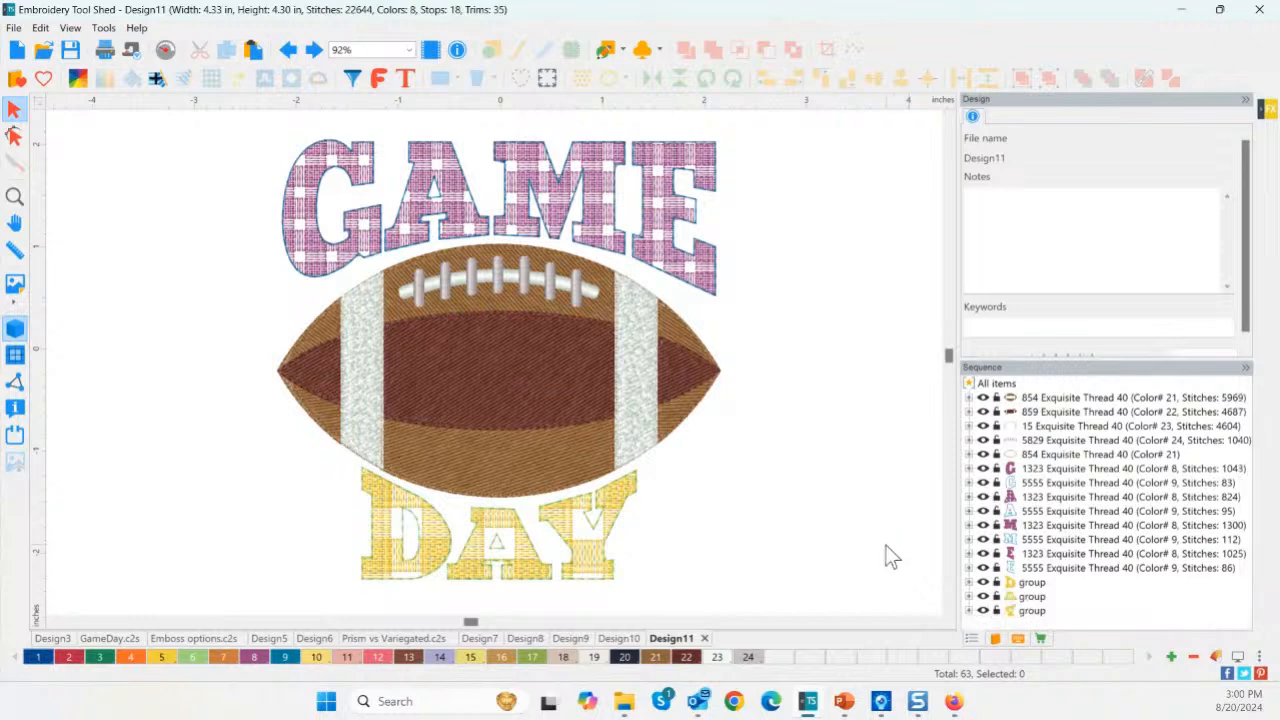
Switch the D letter's plaid fill to the Diagonal pattern.
click(1036, 586)
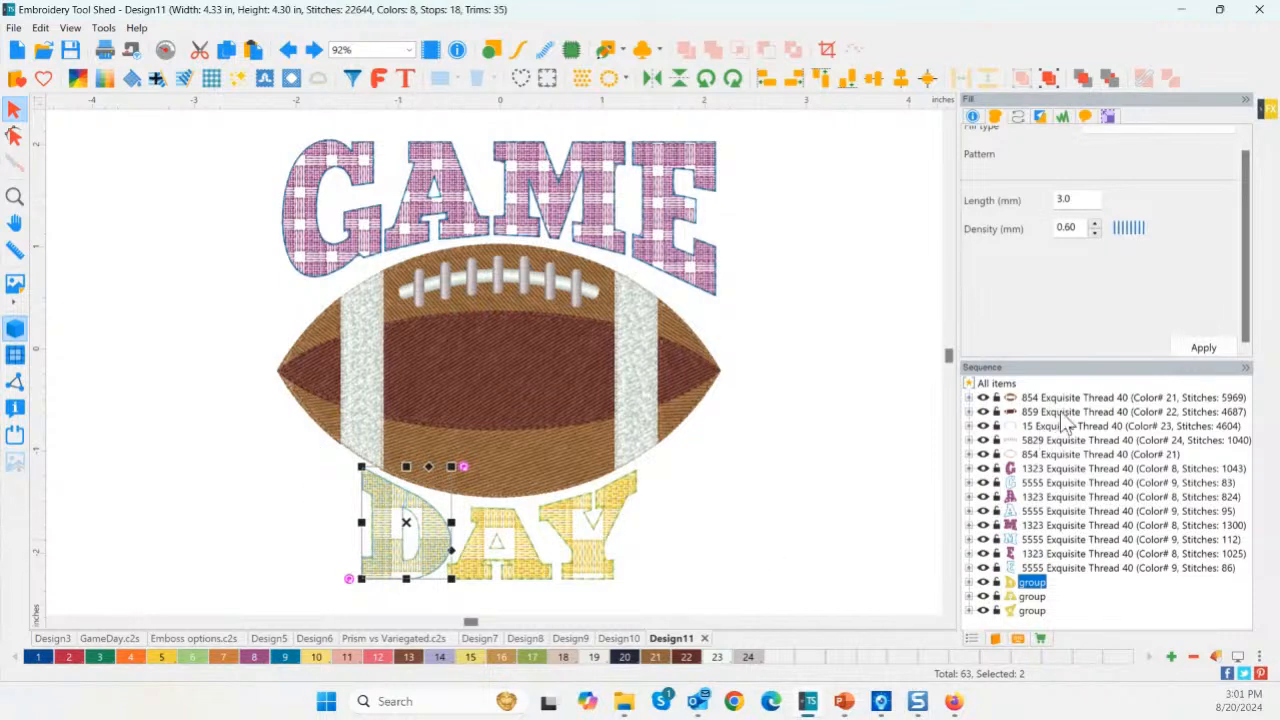
key(ctrl)
key(ctrl)
click(876, 426)
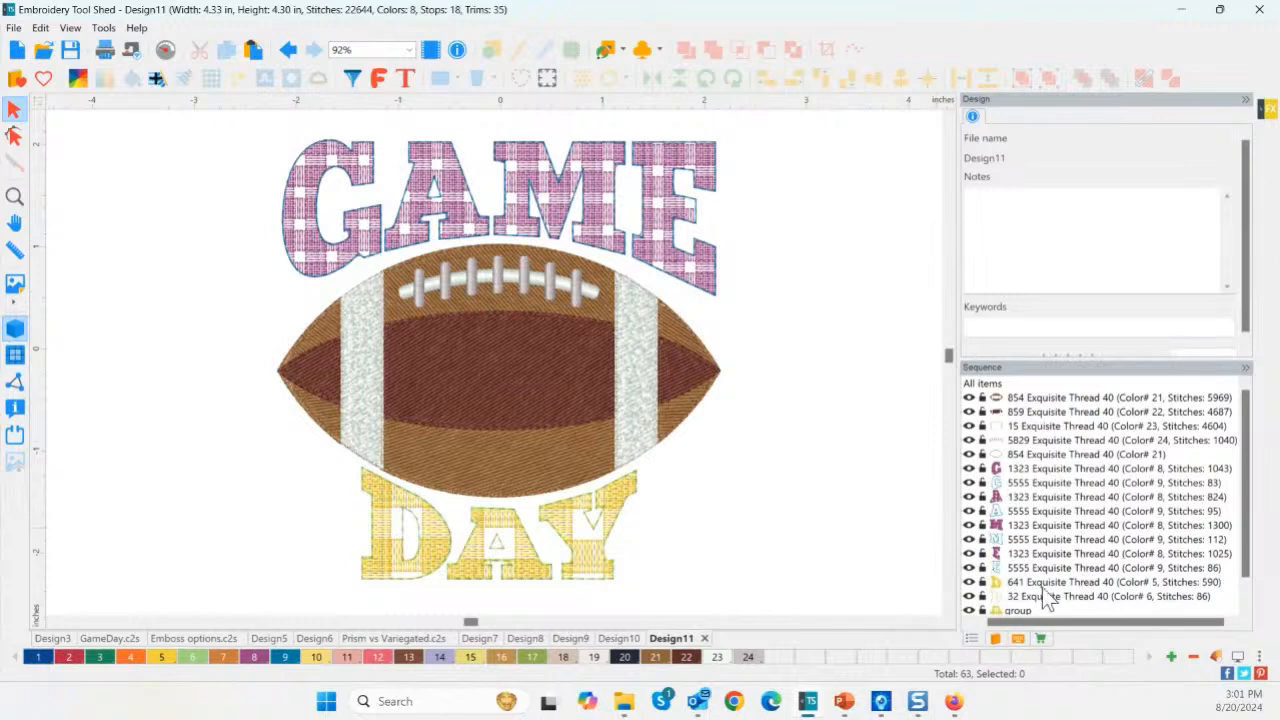
click(1040, 585)
click(1036, 596)
click(1030, 584)
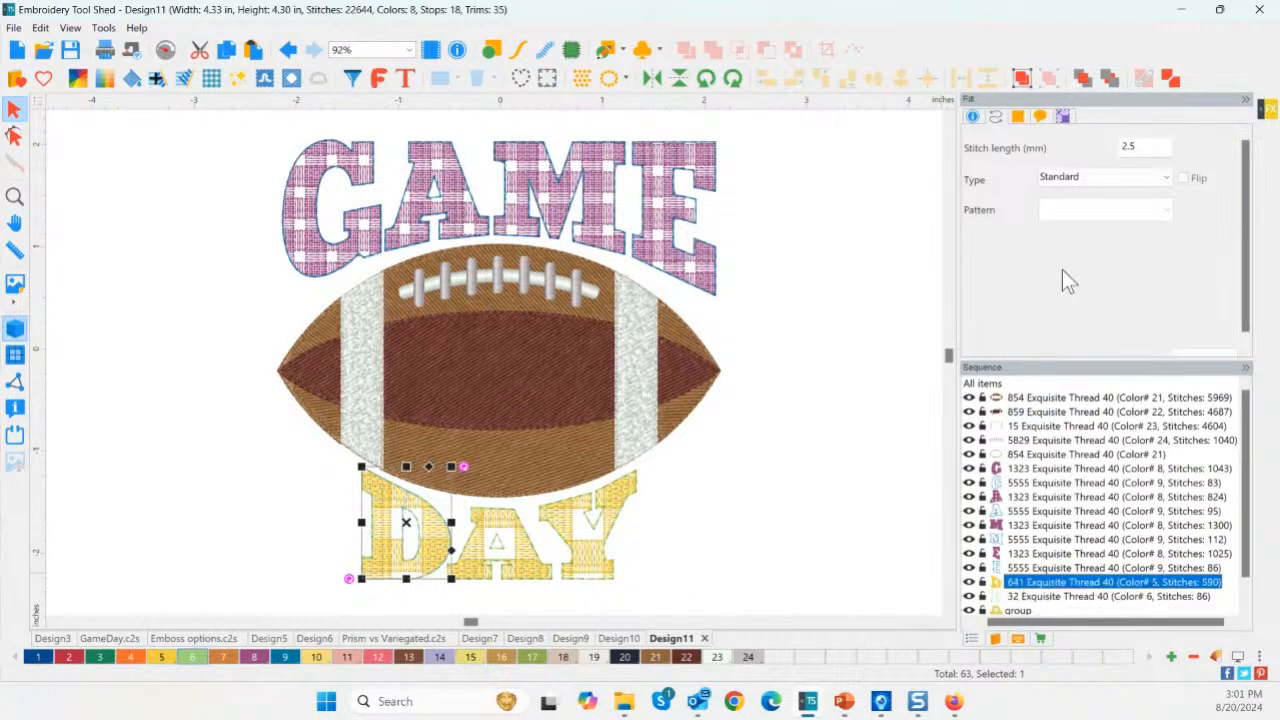
scroll(1094, 168, up, 1)
click(1120, 169)
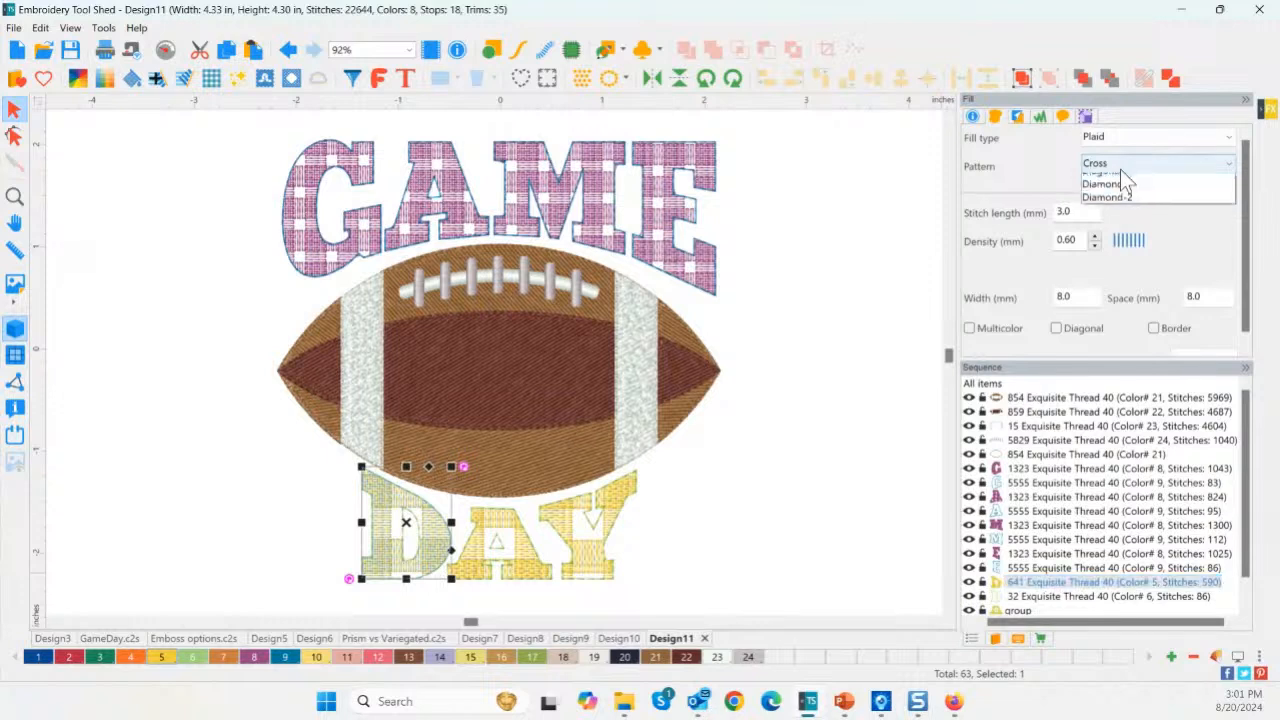
click(1115, 196)
drag(1212, 356, 1207, 349)
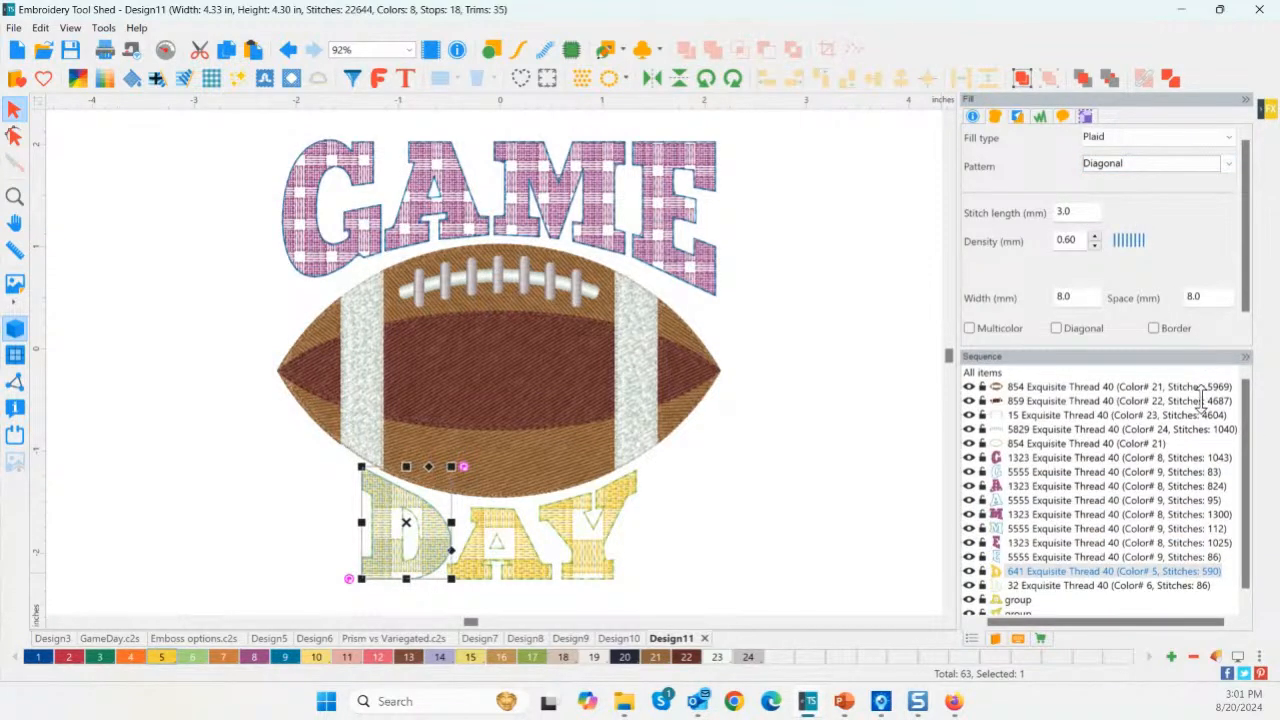
click(1203, 360)
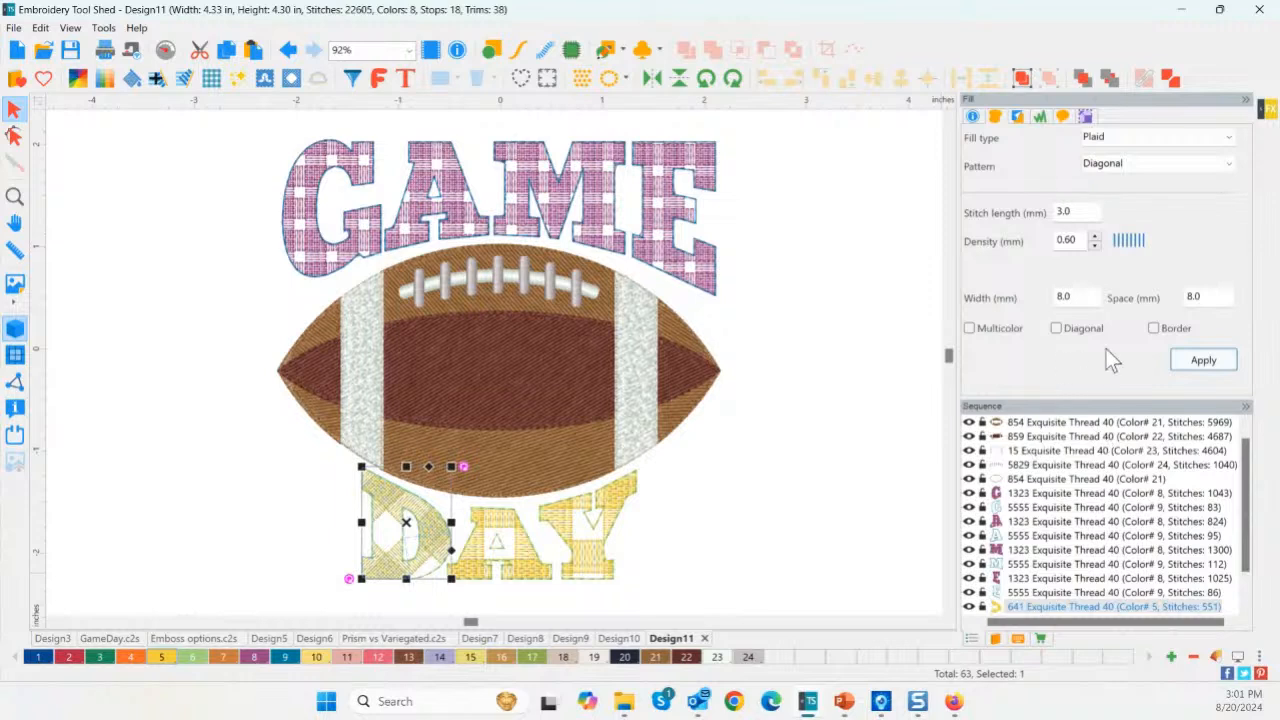
Set D's diagonal plaid to 4 mm width and 2 mm spacing.
double_click(1081, 298)
text(4)
double_click(1188, 296)
text(2)
click(1206, 362)
Give the A and Y letters a Diagonal plaid with 4 mm width.
click(521, 578)
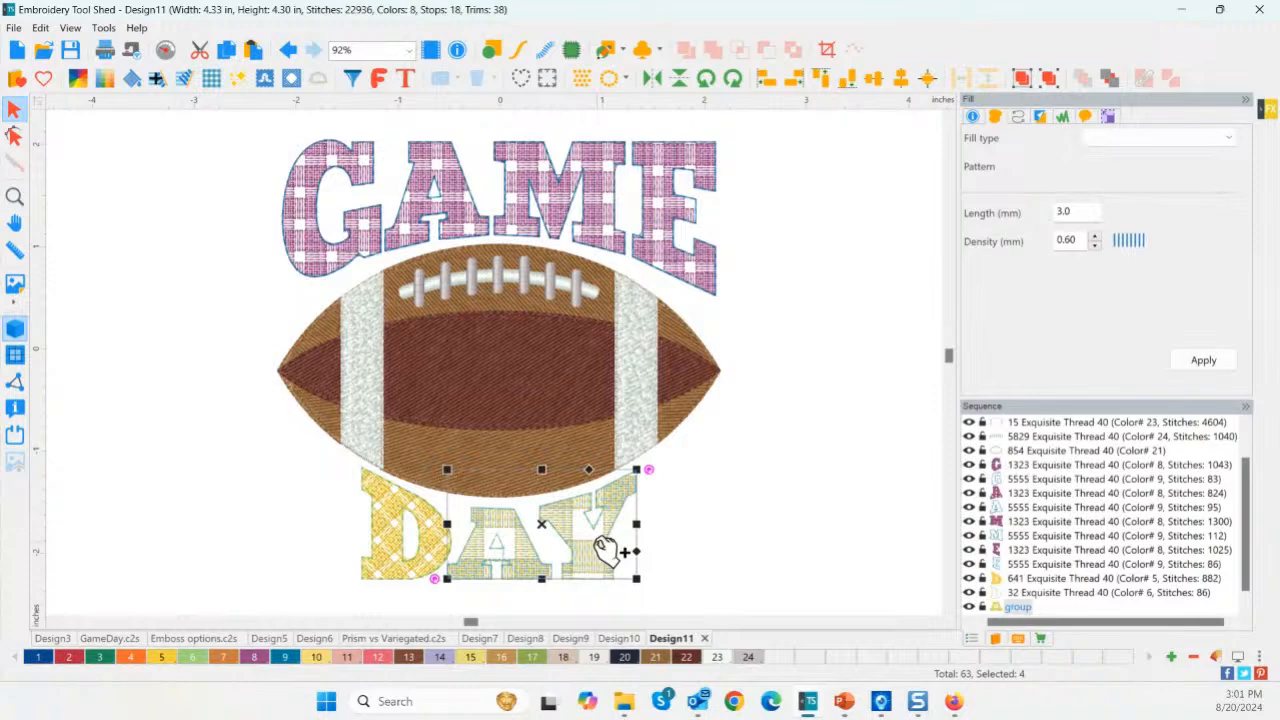
click(737, 517)
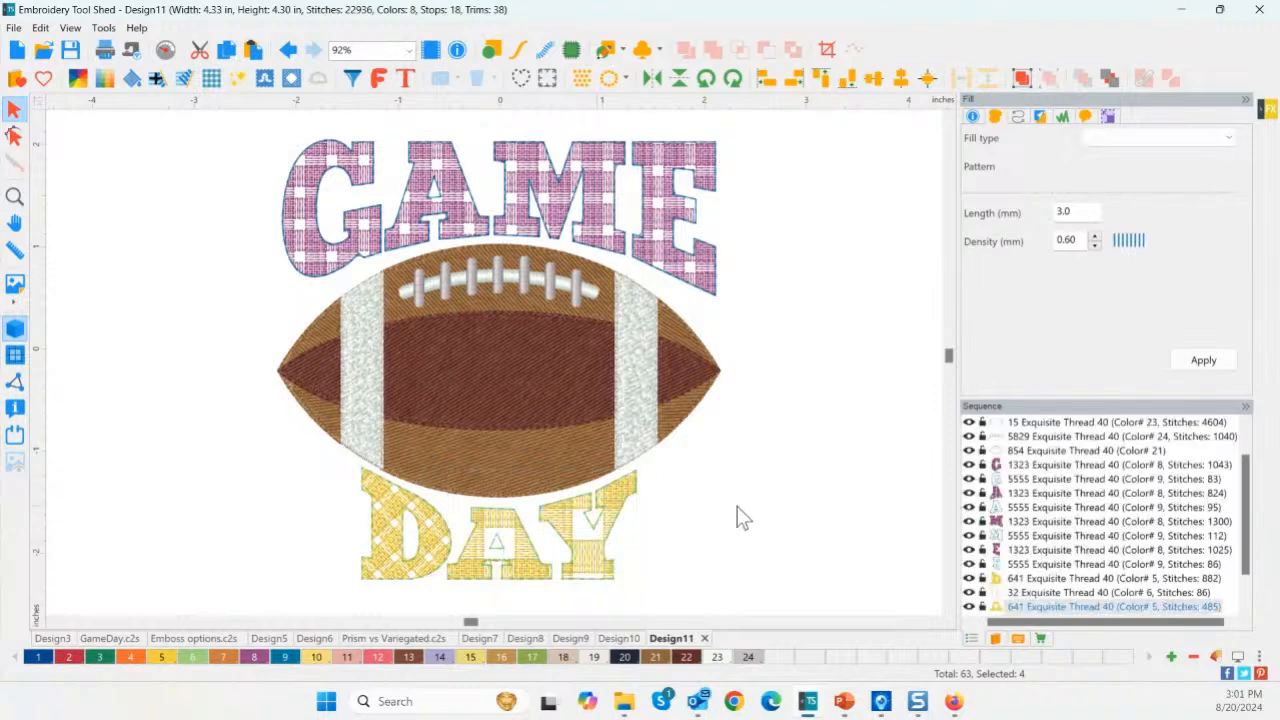
click(527, 570)
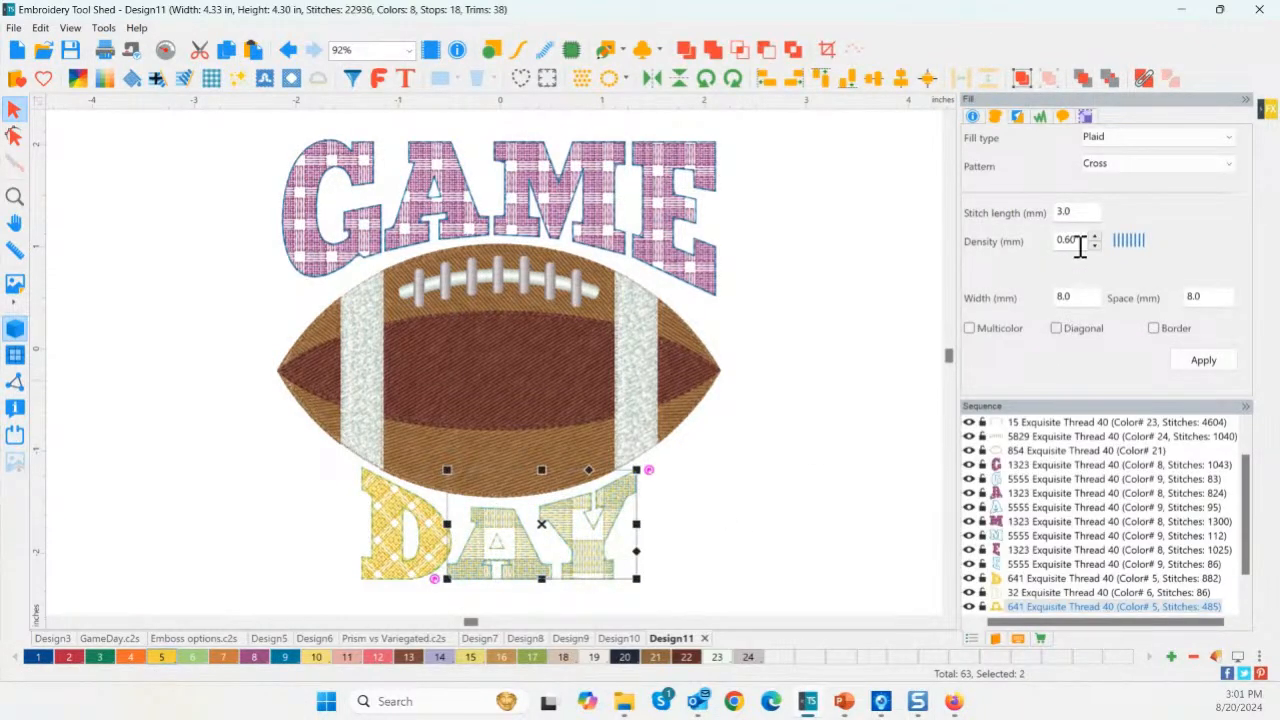
click(1130, 160)
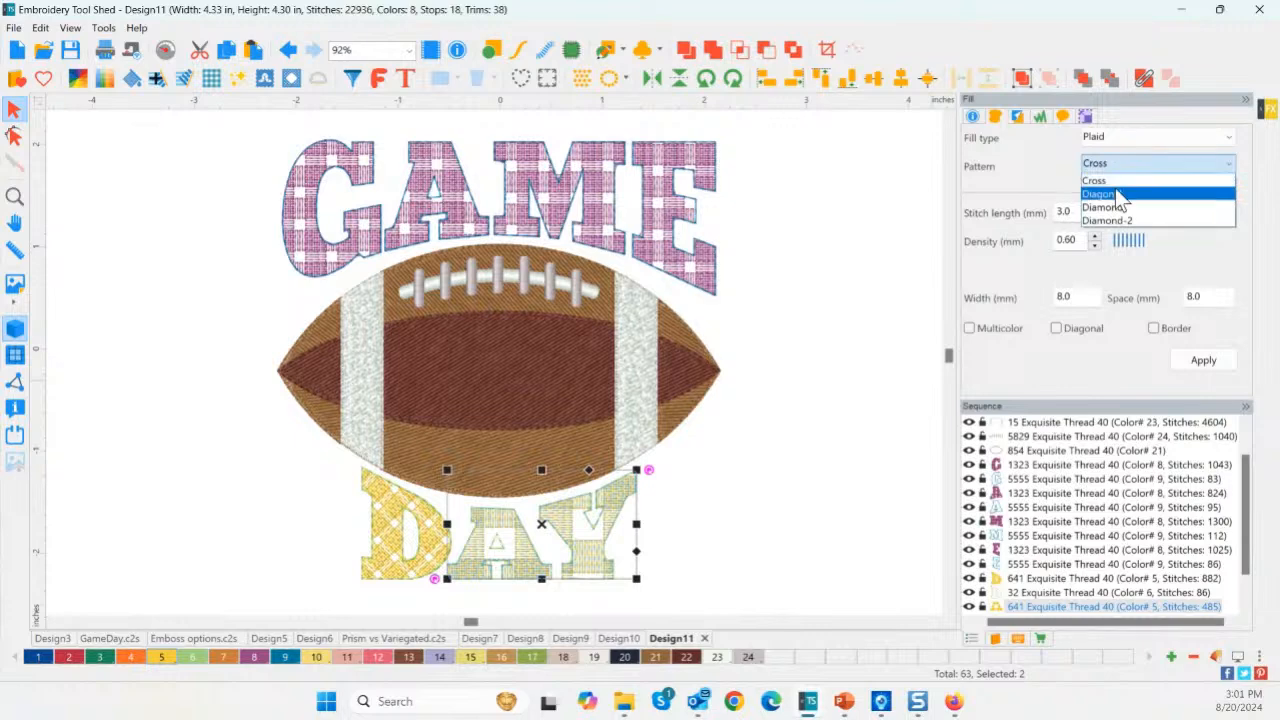
click(1115, 190)
double_click(1073, 297)
text(4)
key(Tab)
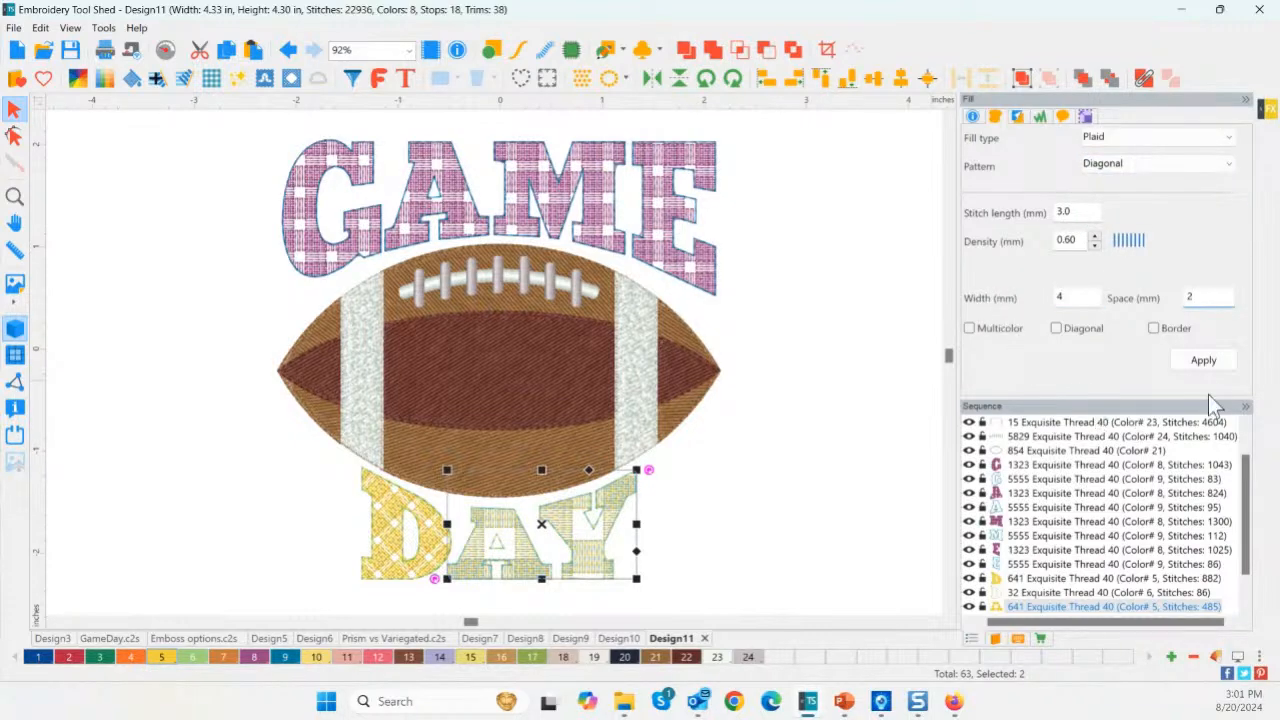
click(1204, 361)
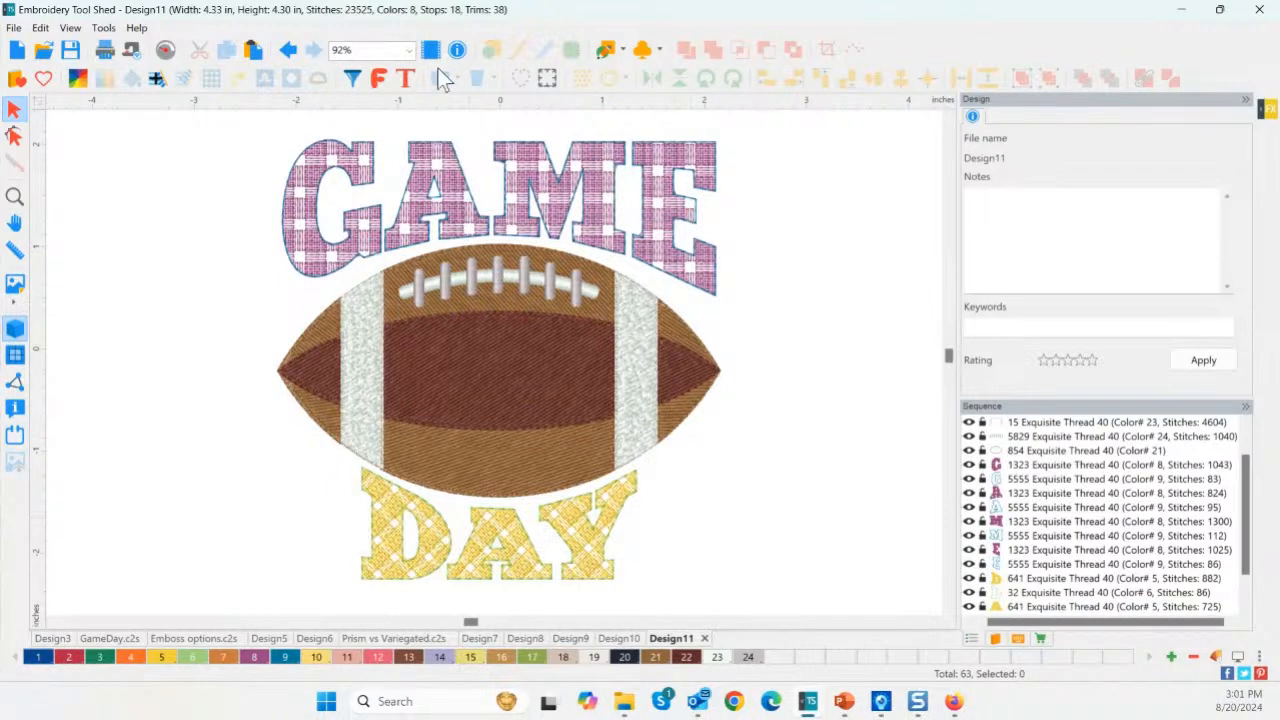
Recolour all GAME letters orchid with palette colour 8.
click(1032, 465)
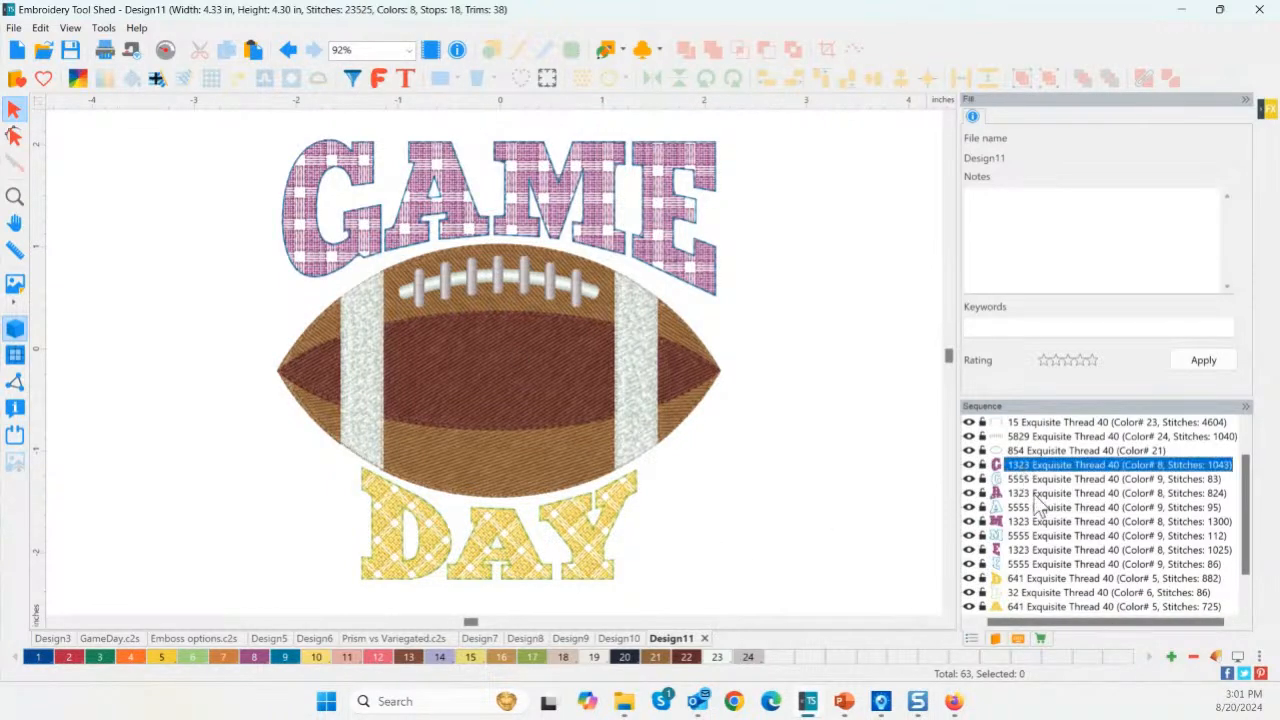
shift+click(1030, 566)
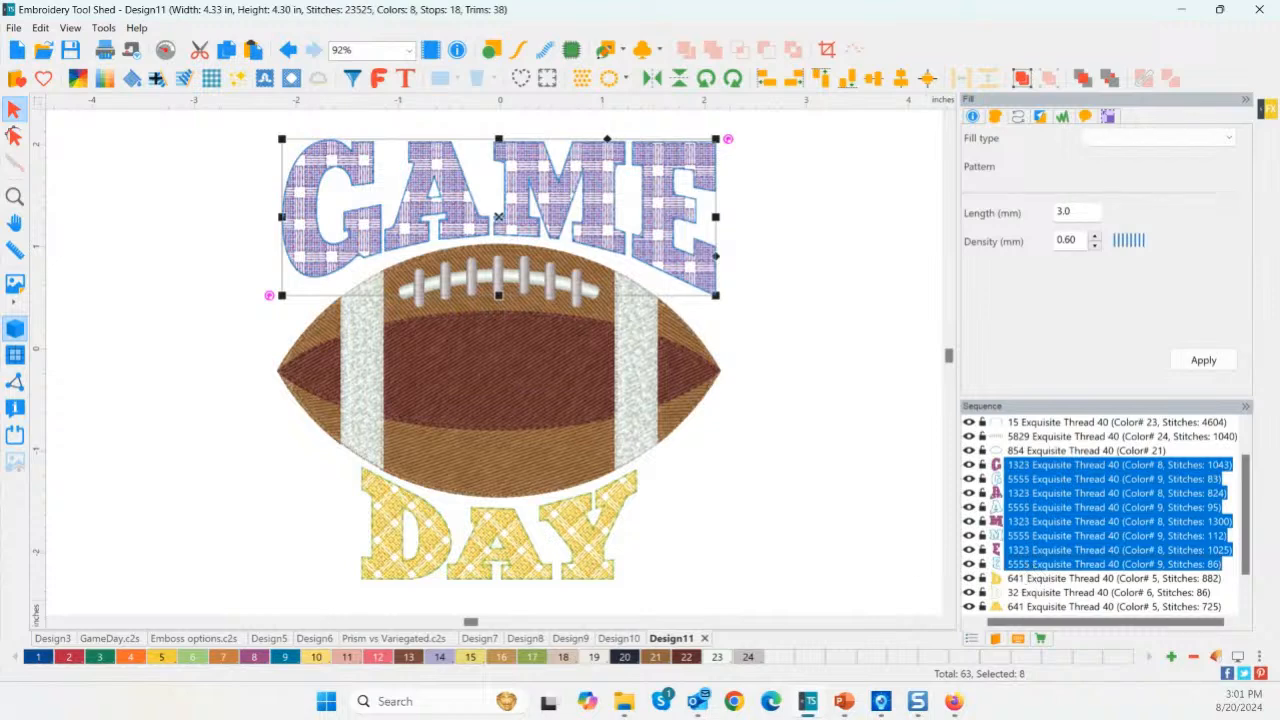
click(254, 657)
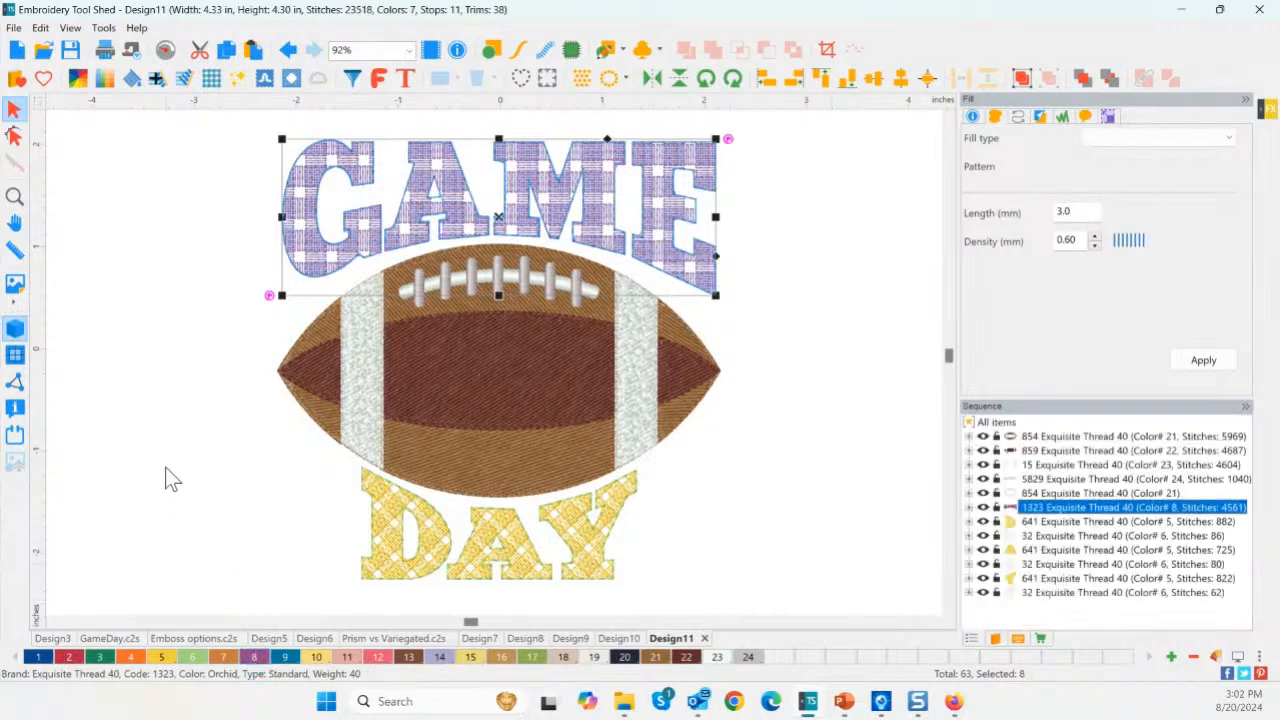